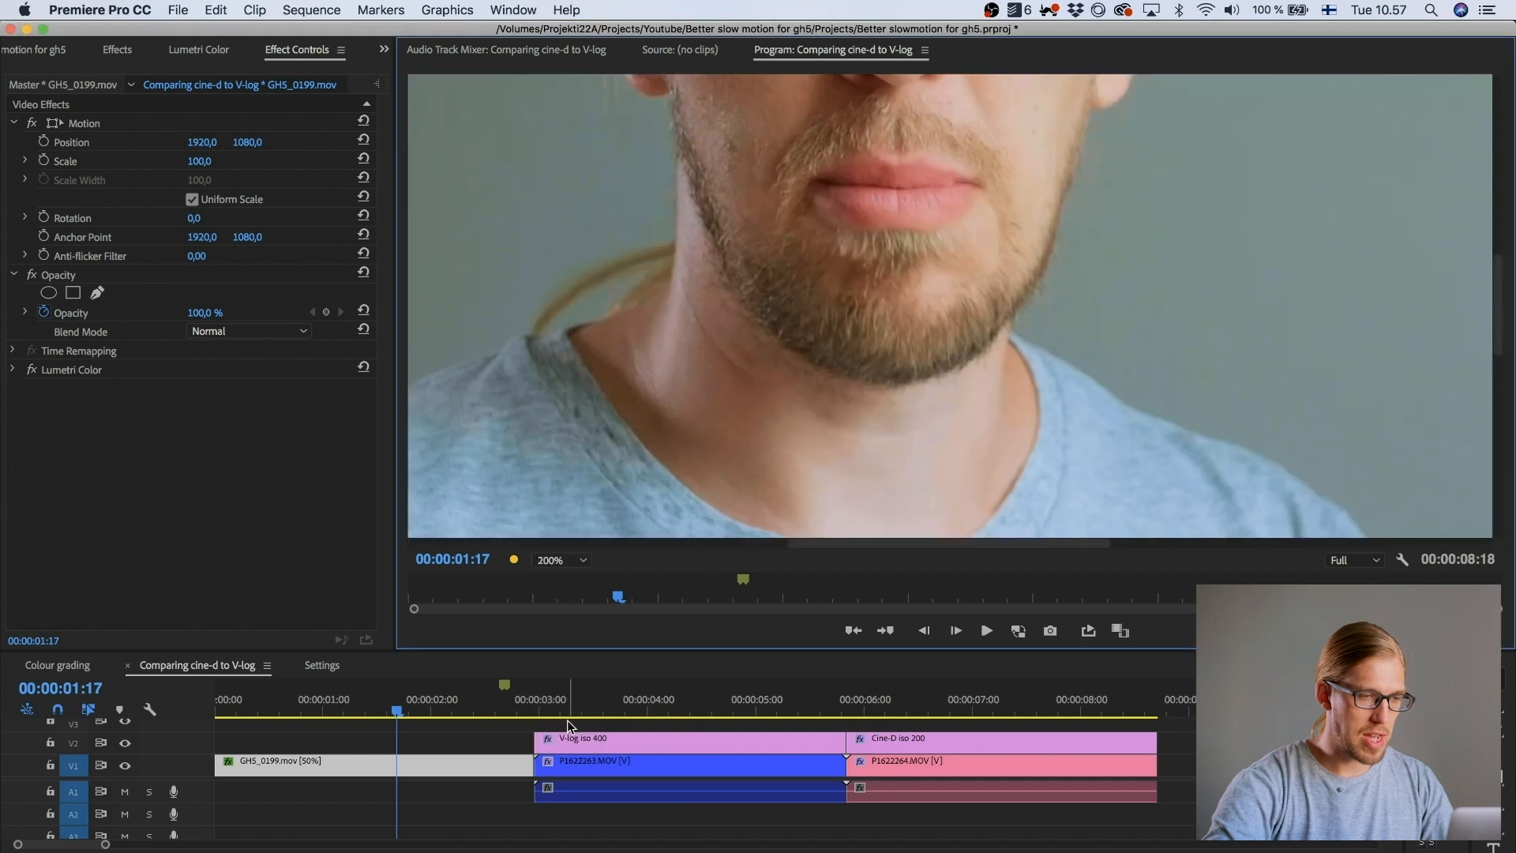
Step: Examine the GH5_0199.mov frame's background and face at 200% magnification, then return the preview to Fit
{"action": "left_click_drag", "start_coordinate": [813, 541], "coordinate": [1035, 553]}
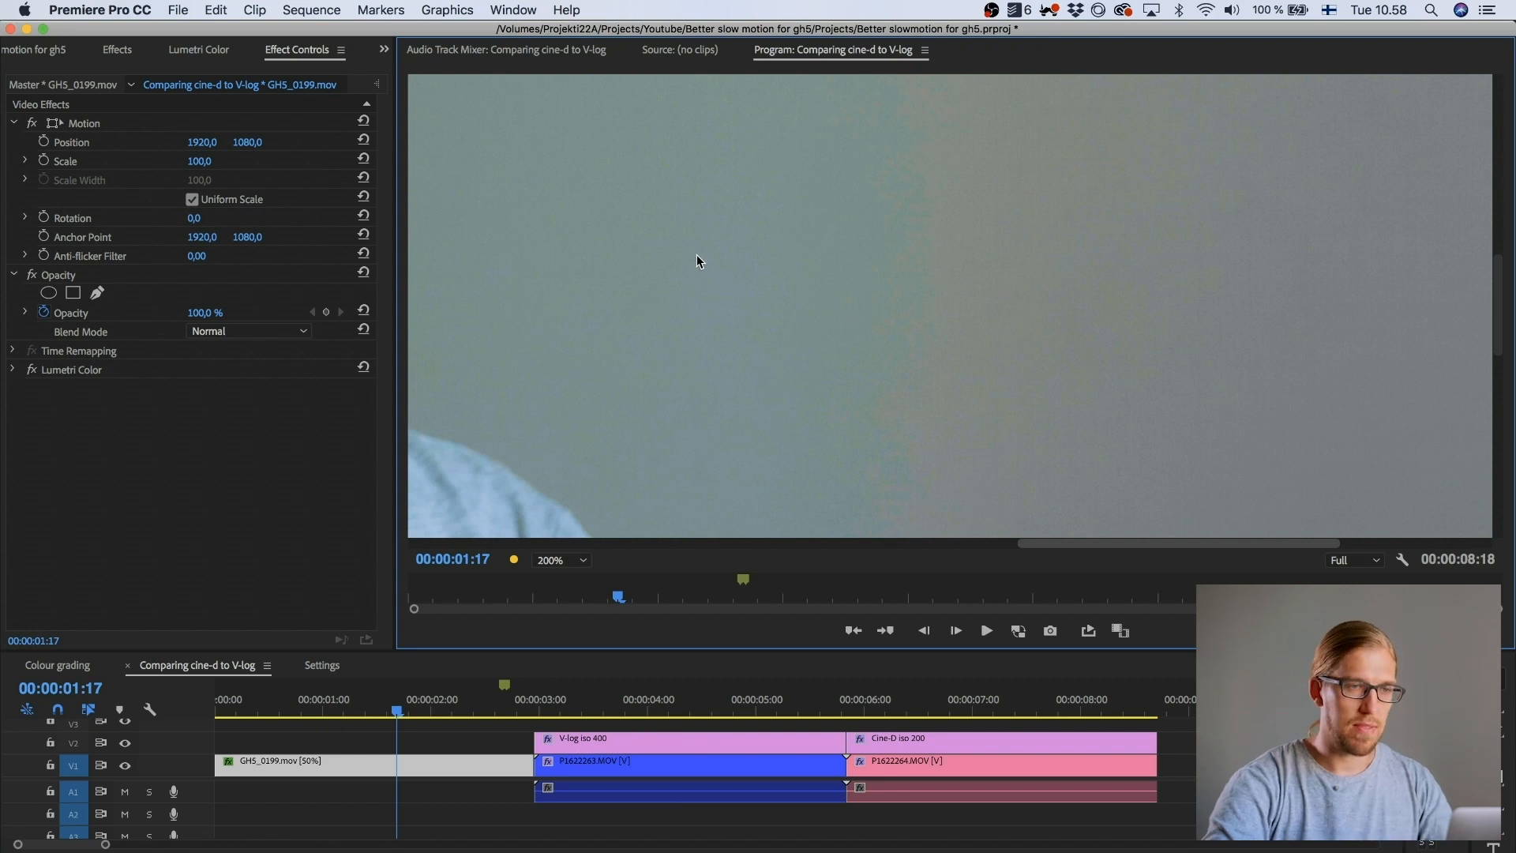
{"action": "left_click", "coordinate": [569, 560]}
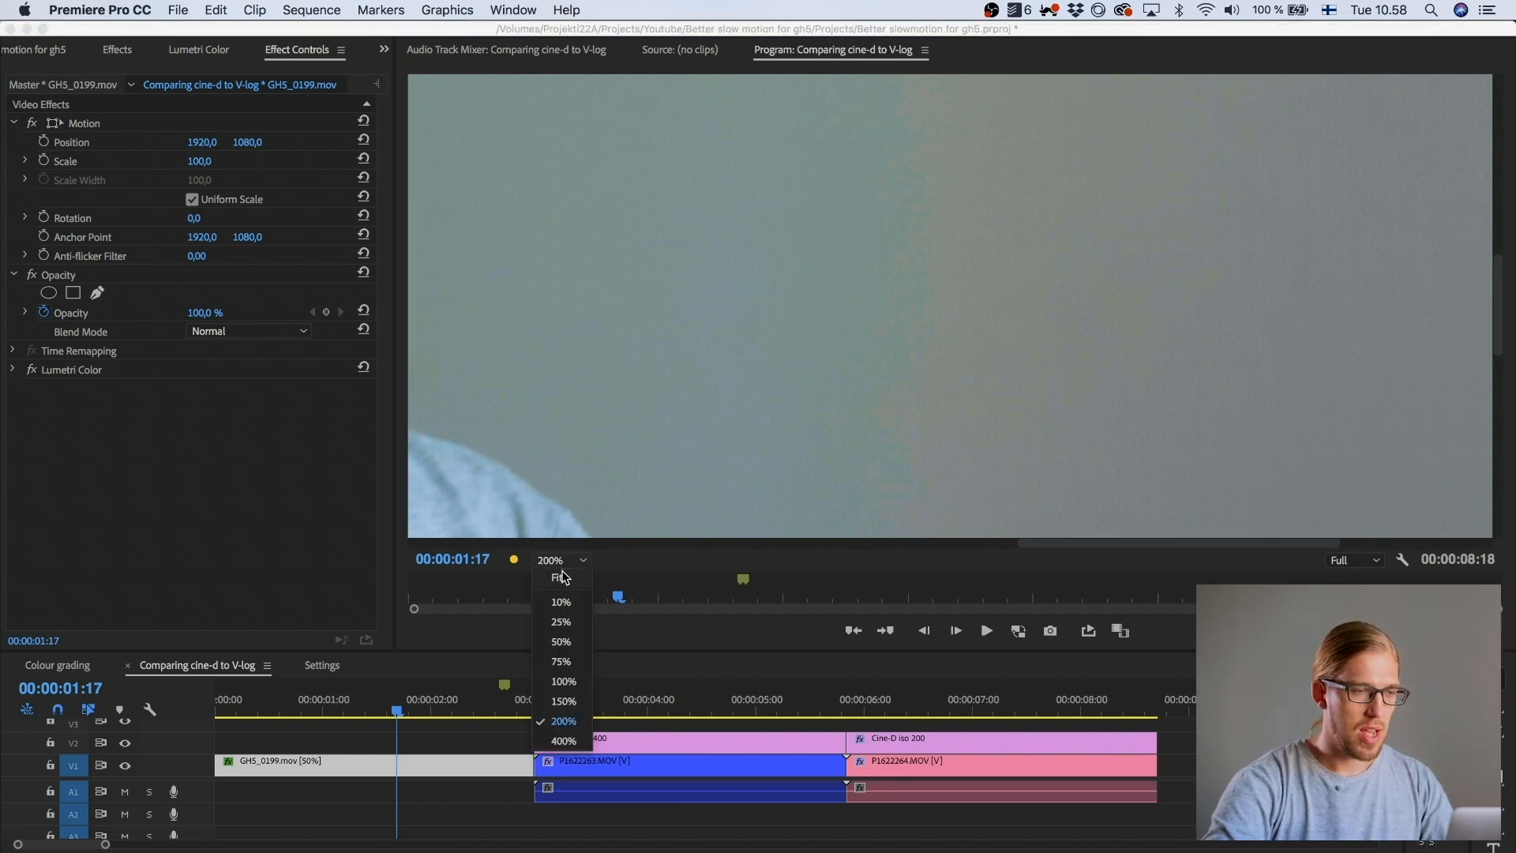
{"action": "left_click", "coordinate": [563, 576]}
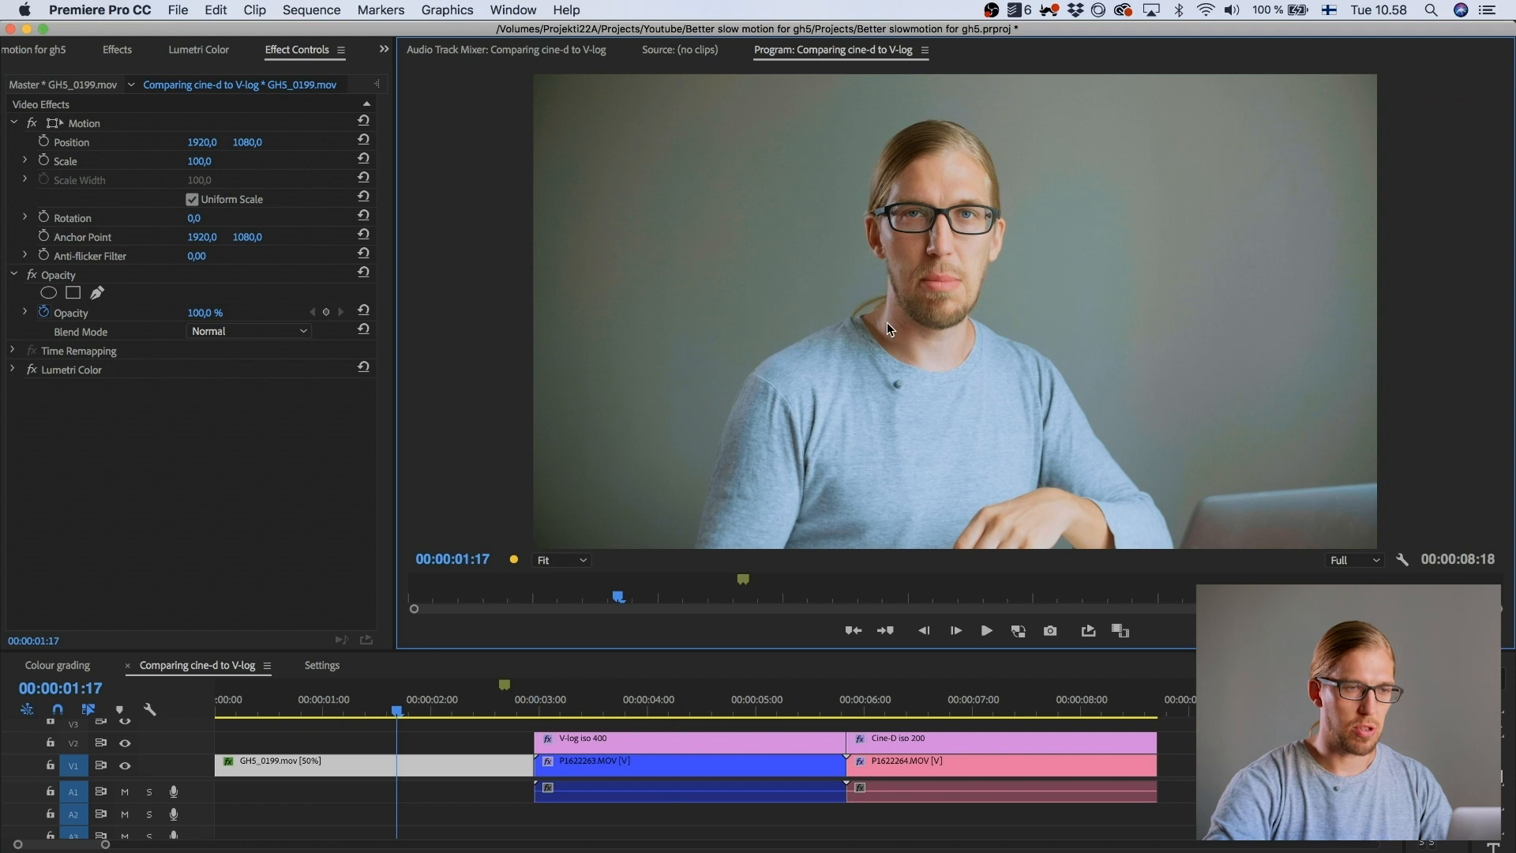
{"action": "left_click", "coordinate": [573, 561]}
{"action": "left_click", "coordinate": [566, 722]}
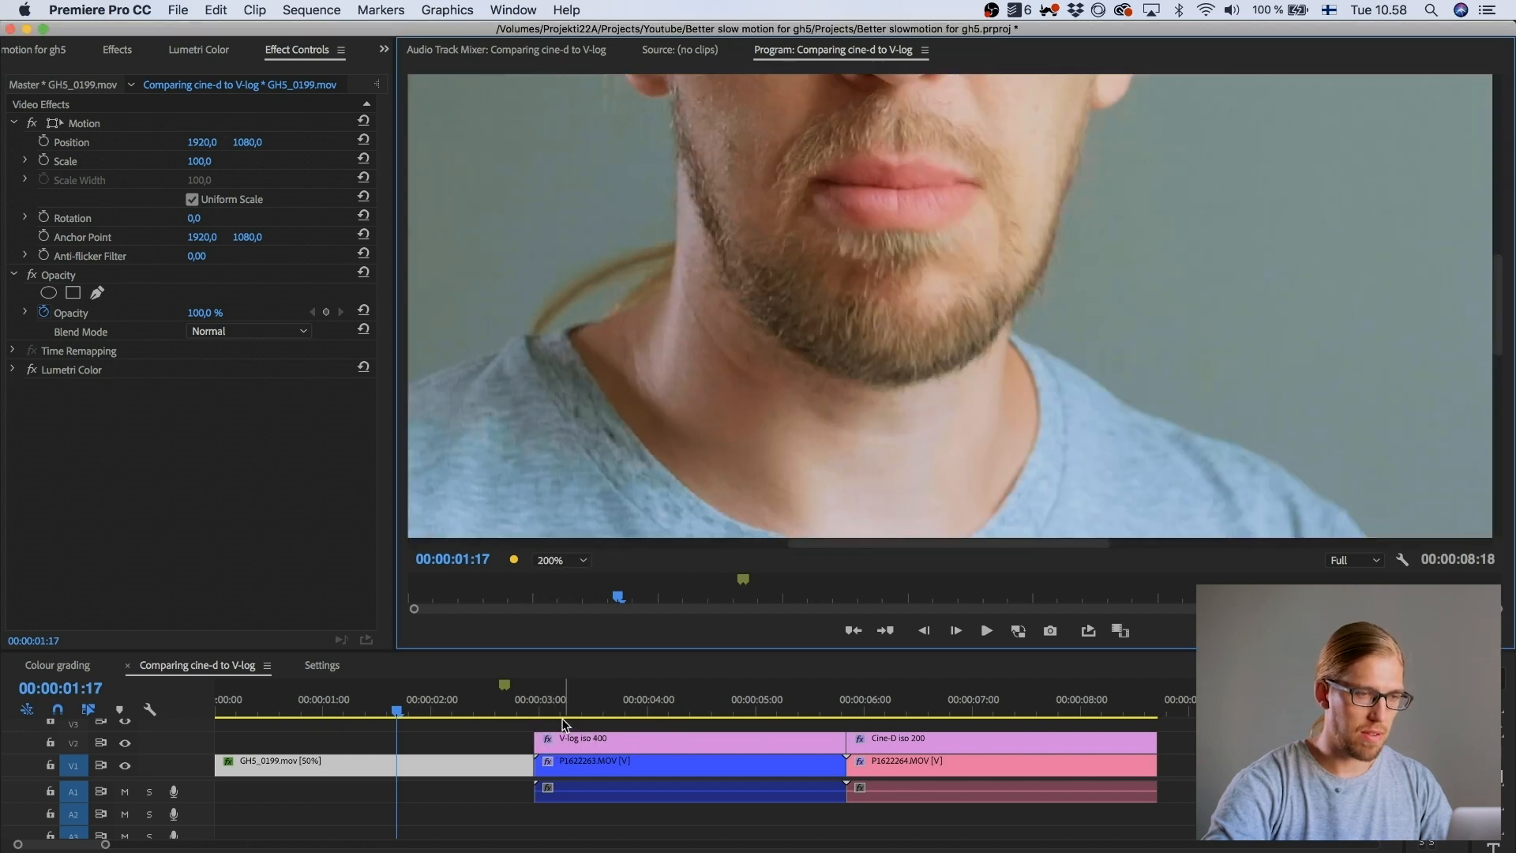
{"action": "left_click_drag", "start_coordinate": [924, 542], "coordinate": [912, 541]}
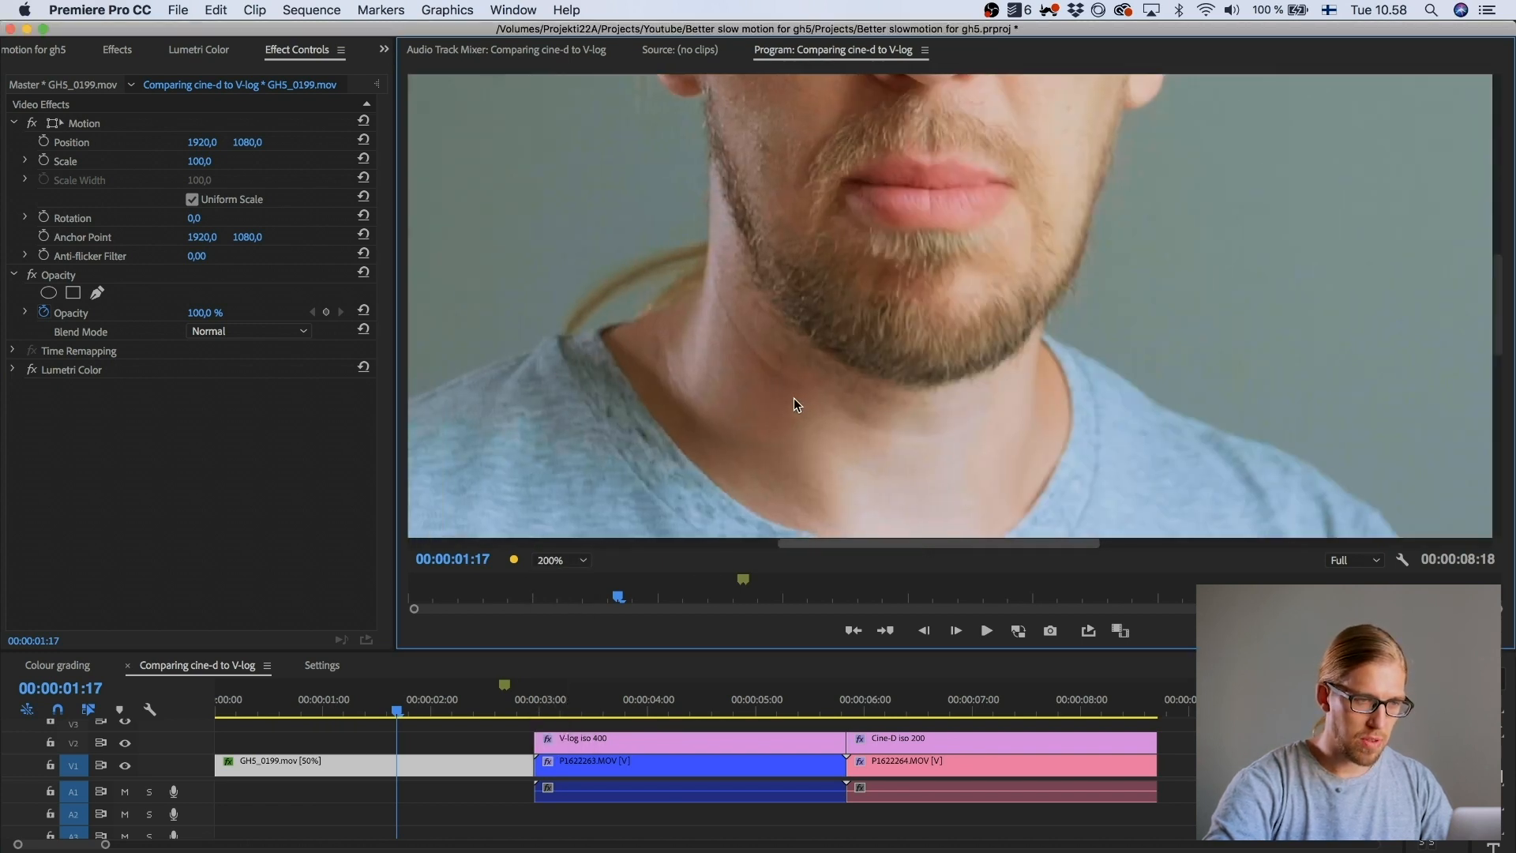
{"action": "left_click_drag", "start_coordinate": [1500, 299], "coordinate": [1498, 246]}
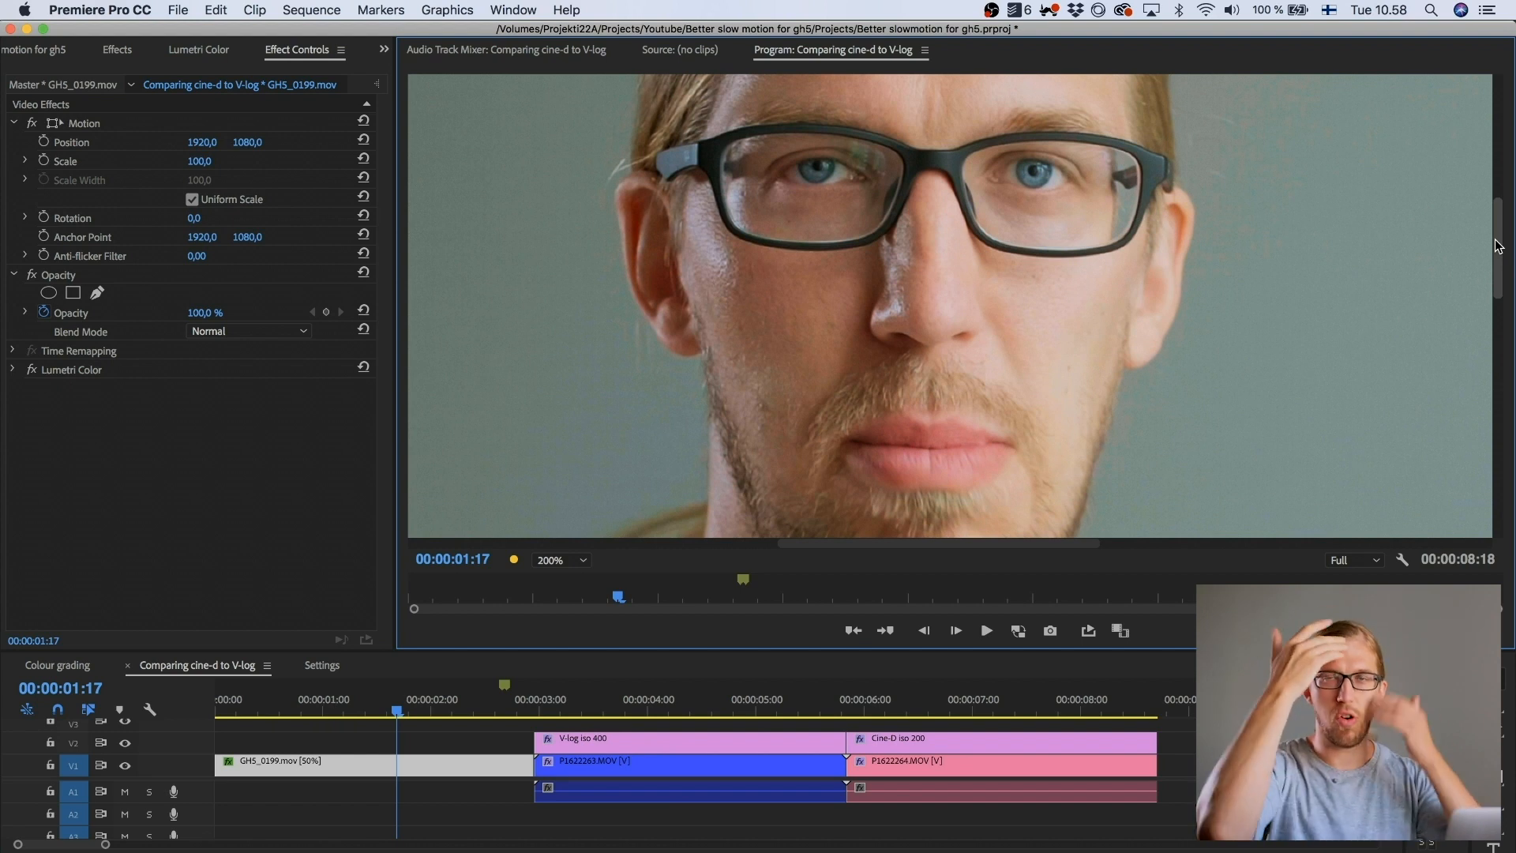
{"action": "left_click", "coordinate": [579, 563]}
{"action": "left_click", "coordinate": [557, 572]}
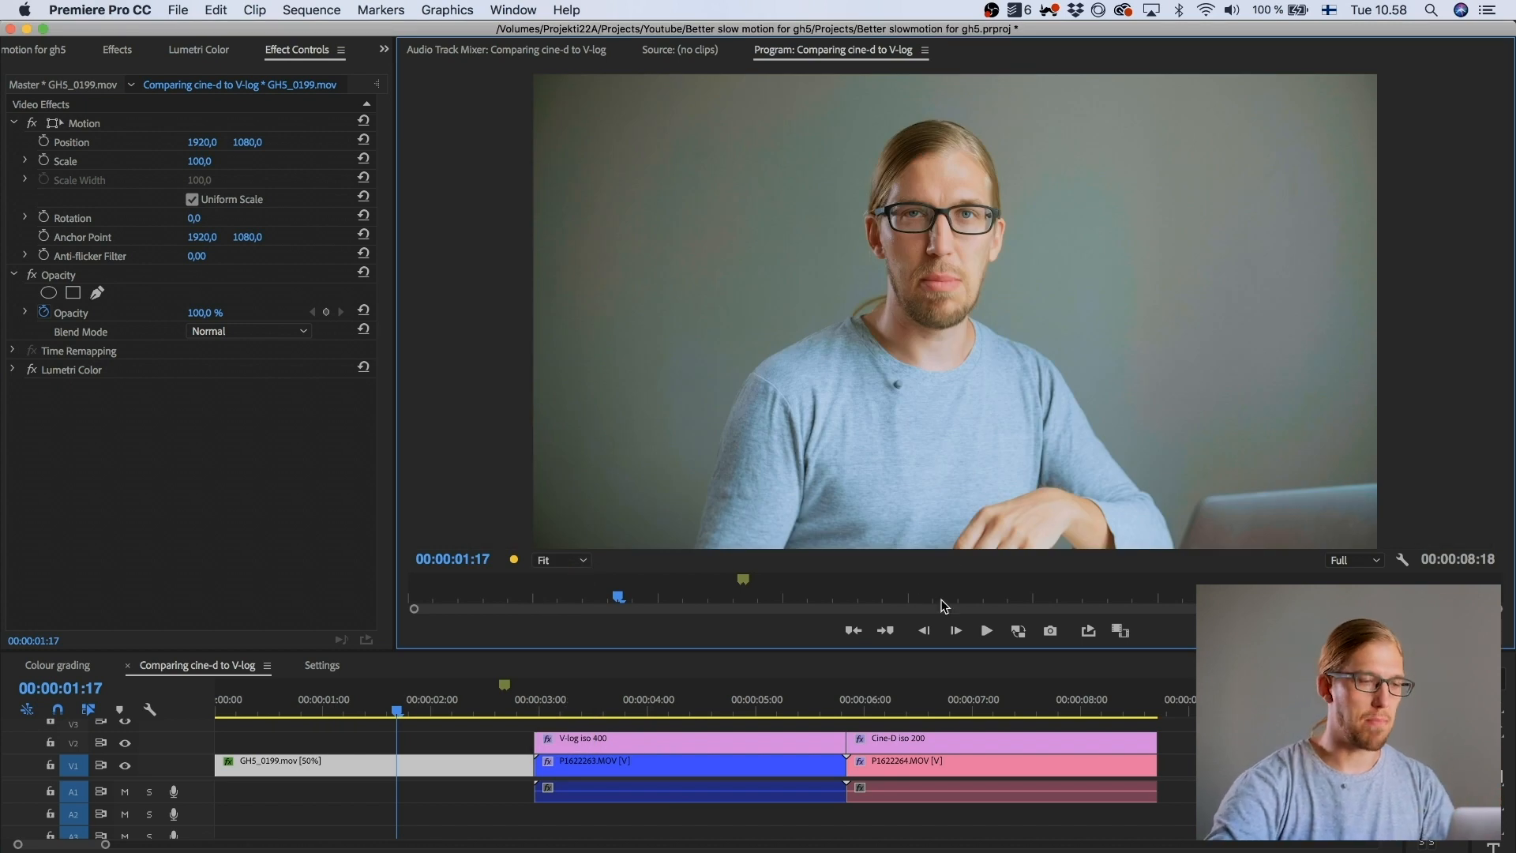
Step: Turn off the Lumetri Color effect on both the V-log iso 400 and the Cine-D iso 200 clips
{"action": "left_click", "coordinate": [648, 703]}
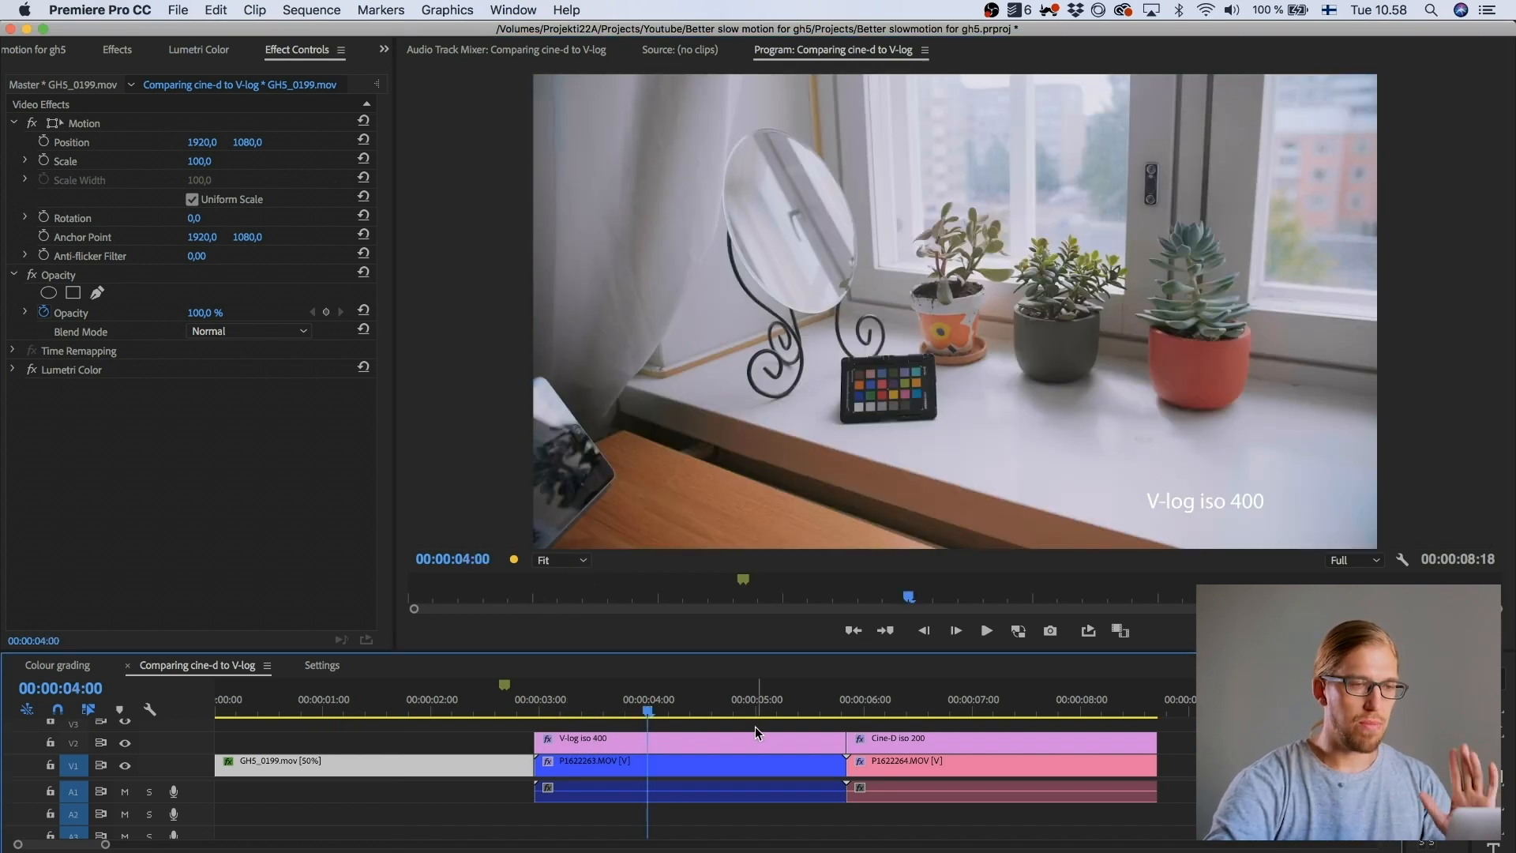
{"action": "left_click", "coordinate": [661, 765]}
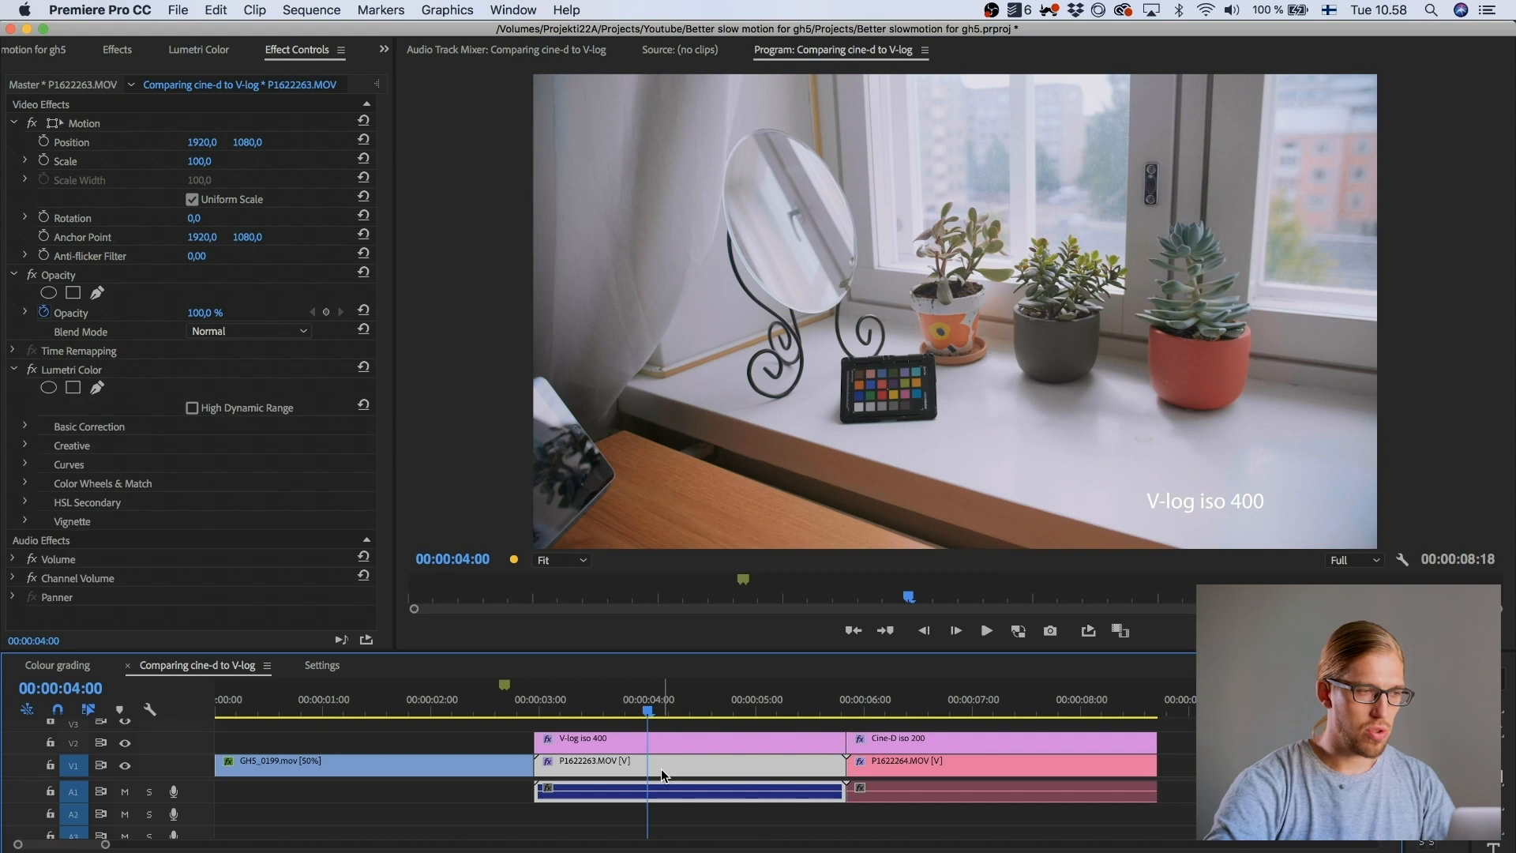
{"action": "left_click", "coordinate": [32, 370]}
{"action": "left_click", "coordinate": [918, 689]}
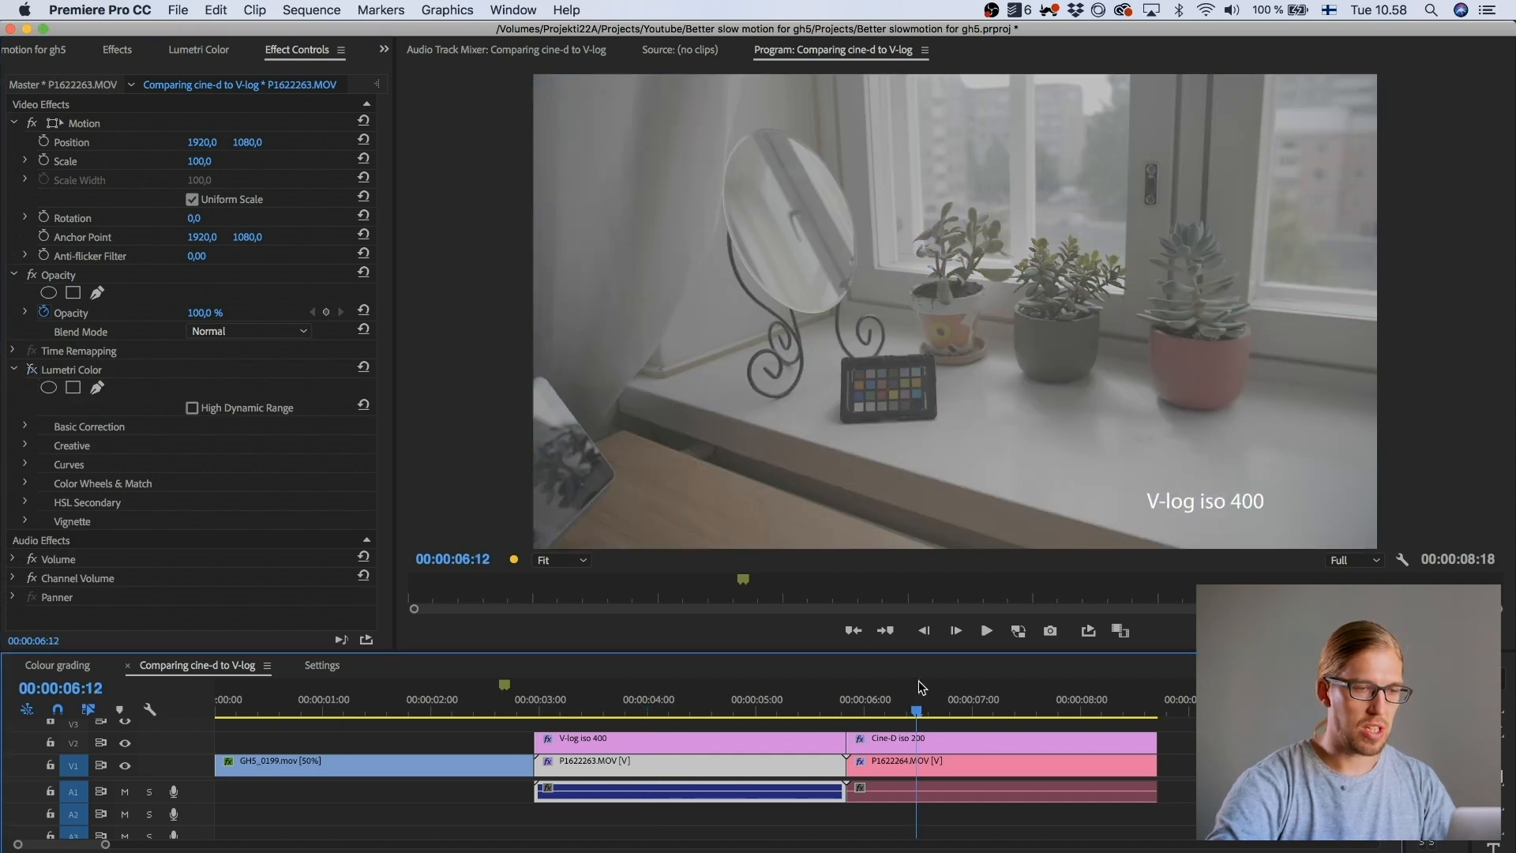
{"action": "left_click", "coordinate": [919, 785]}
{"action": "left_click", "coordinate": [31, 369]}
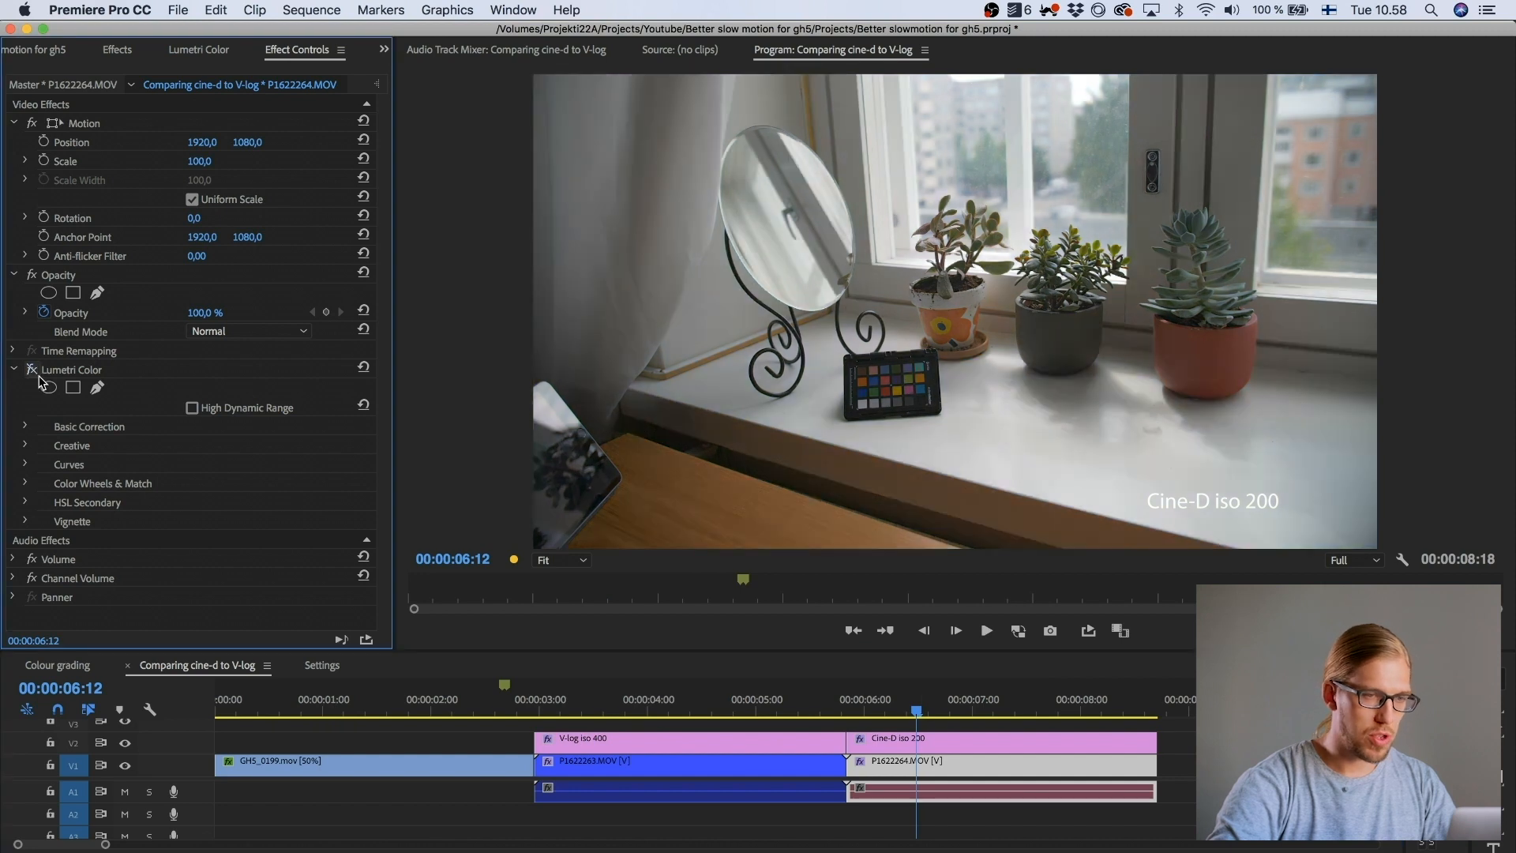
Step: Compare the ungraded V-log iso 400 and Cine-D iso 200 shots by alternating between the two clips
{"action": "left_click", "coordinate": [716, 695]}
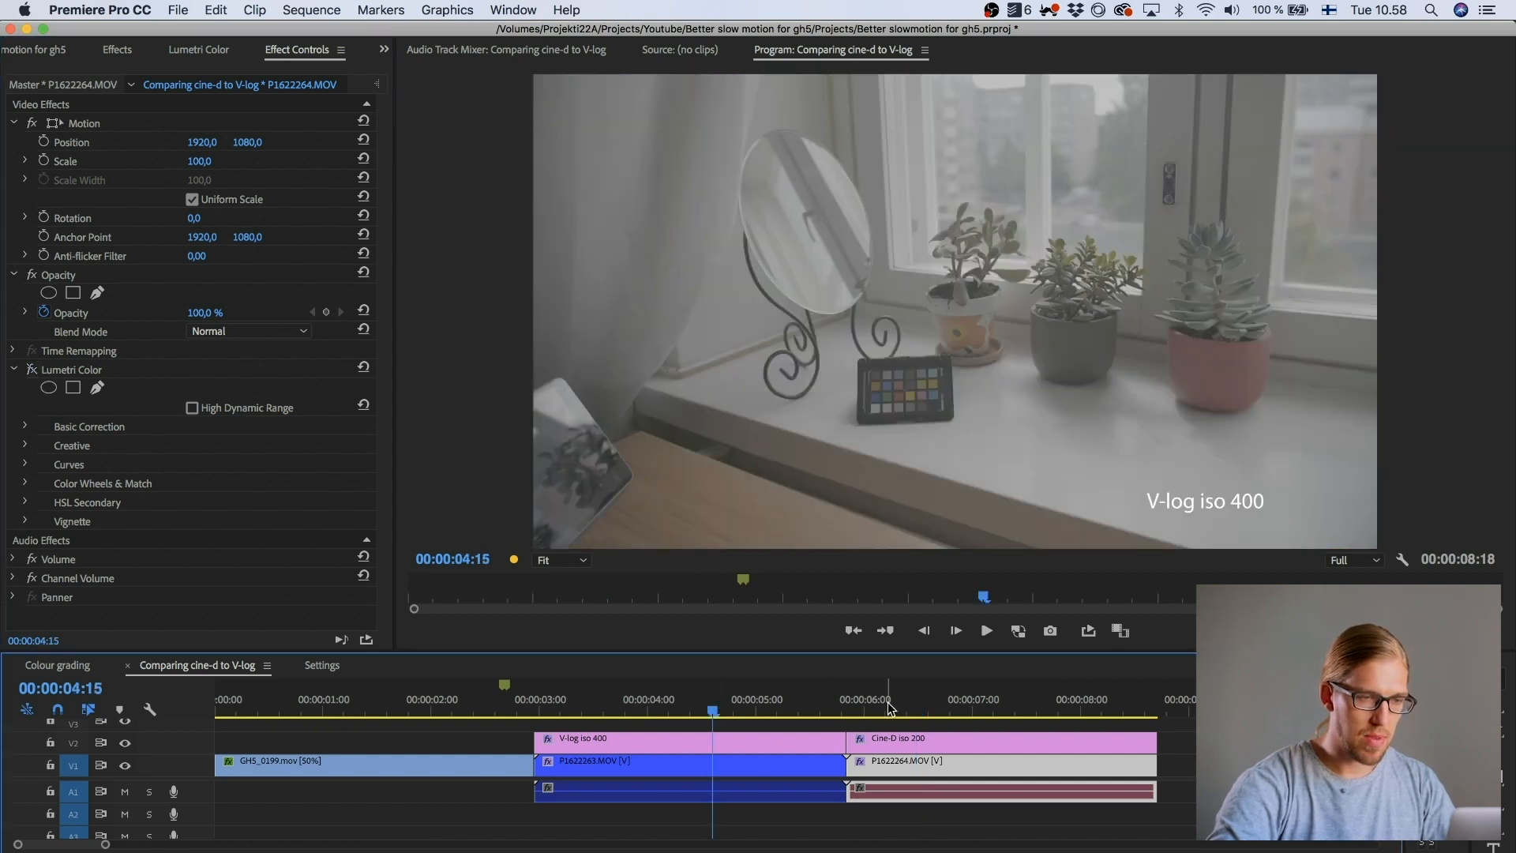
{"action": "left_click", "coordinate": [738, 759]}
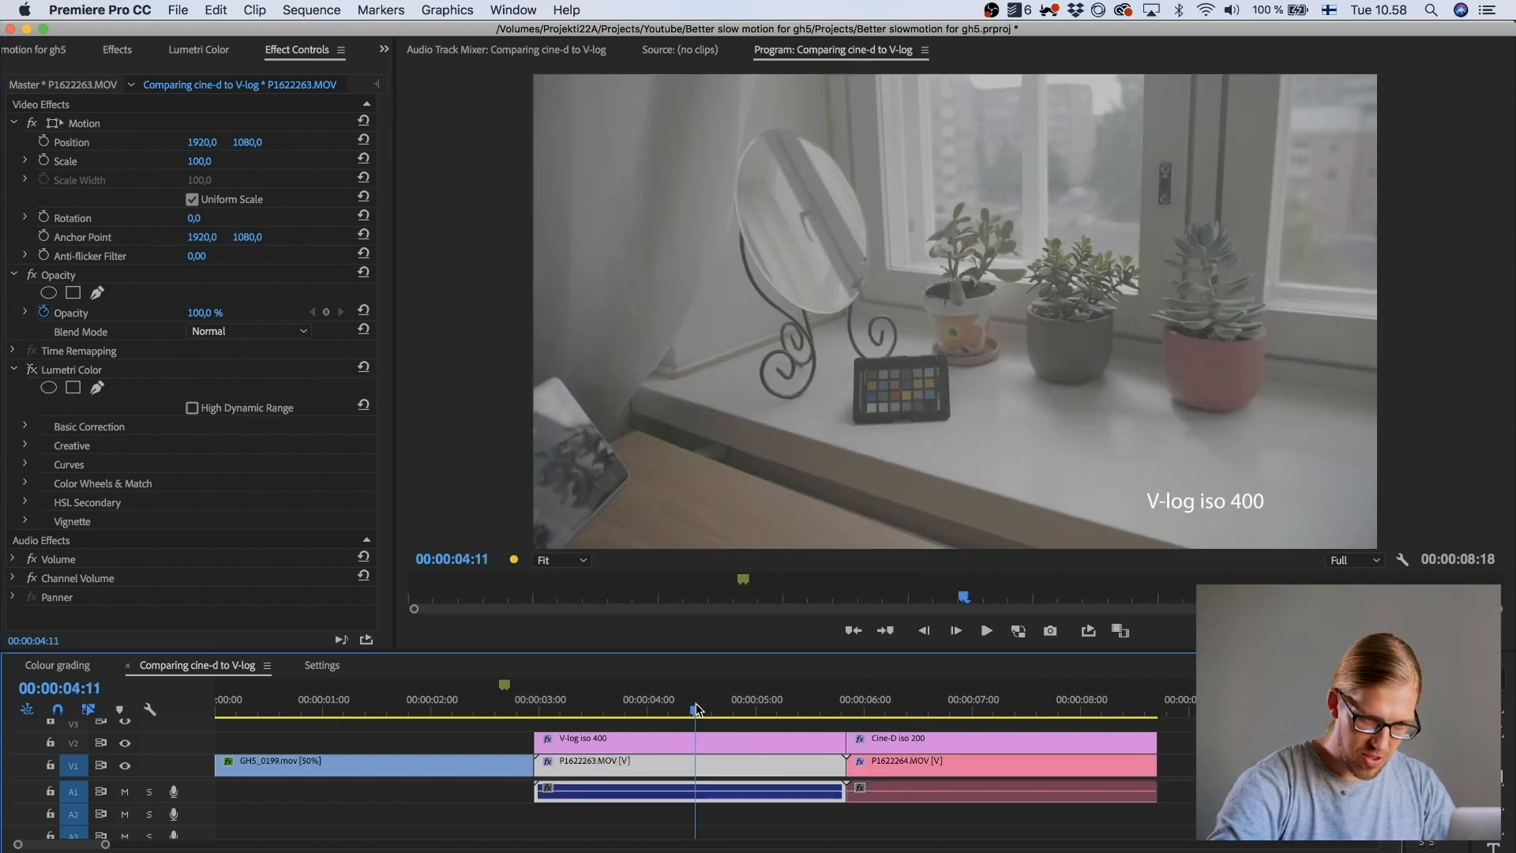
{"action": "left_click", "coordinate": [949, 707]}
{"action": "left_click", "coordinate": [951, 763]}
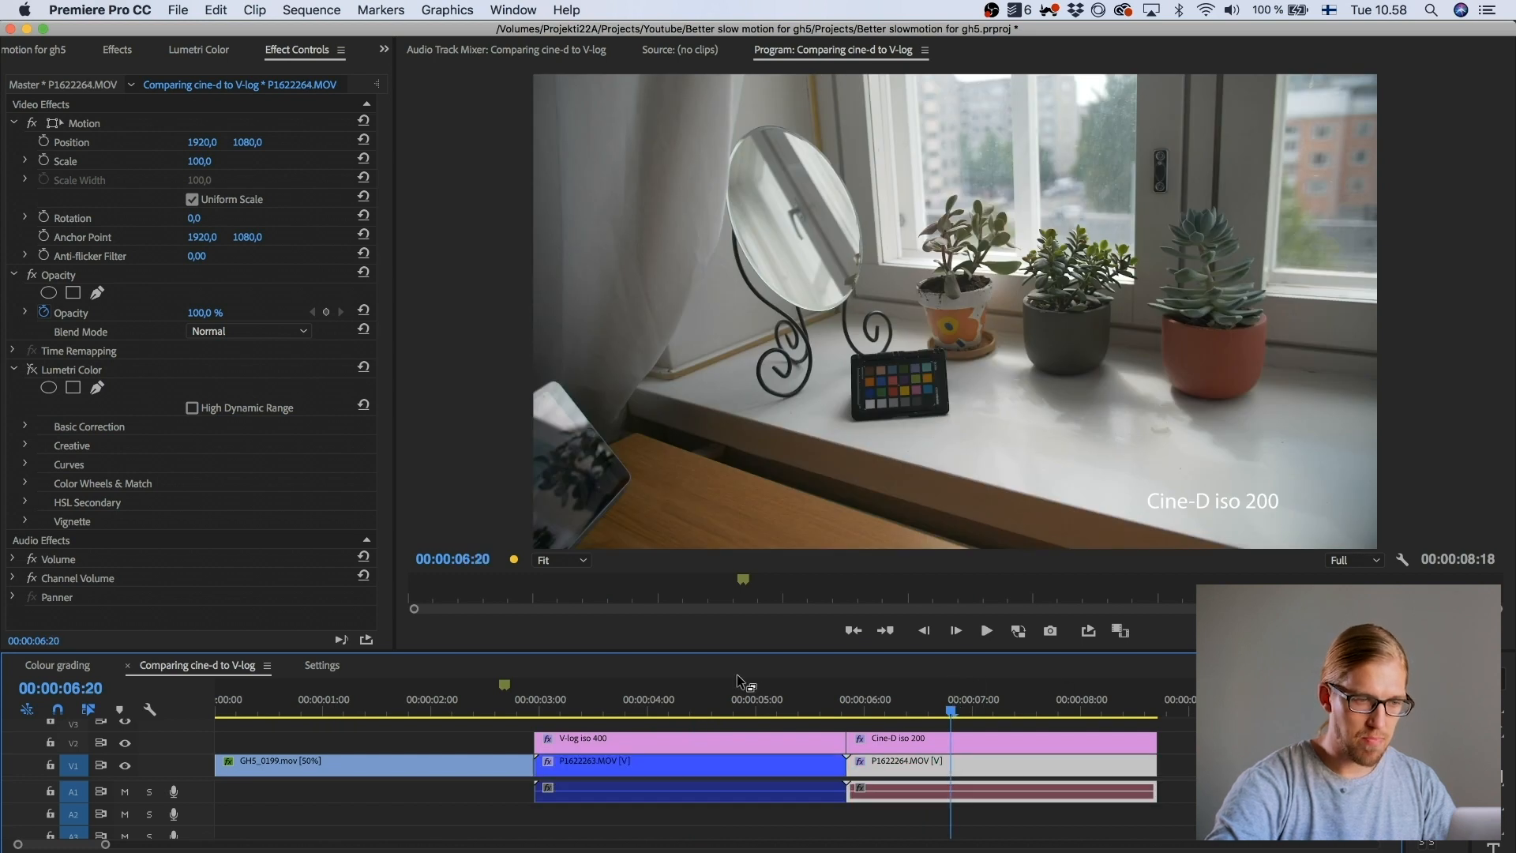
{"action": "left_click", "coordinate": [687, 705]}
{"action": "left_click", "coordinate": [674, 760]}
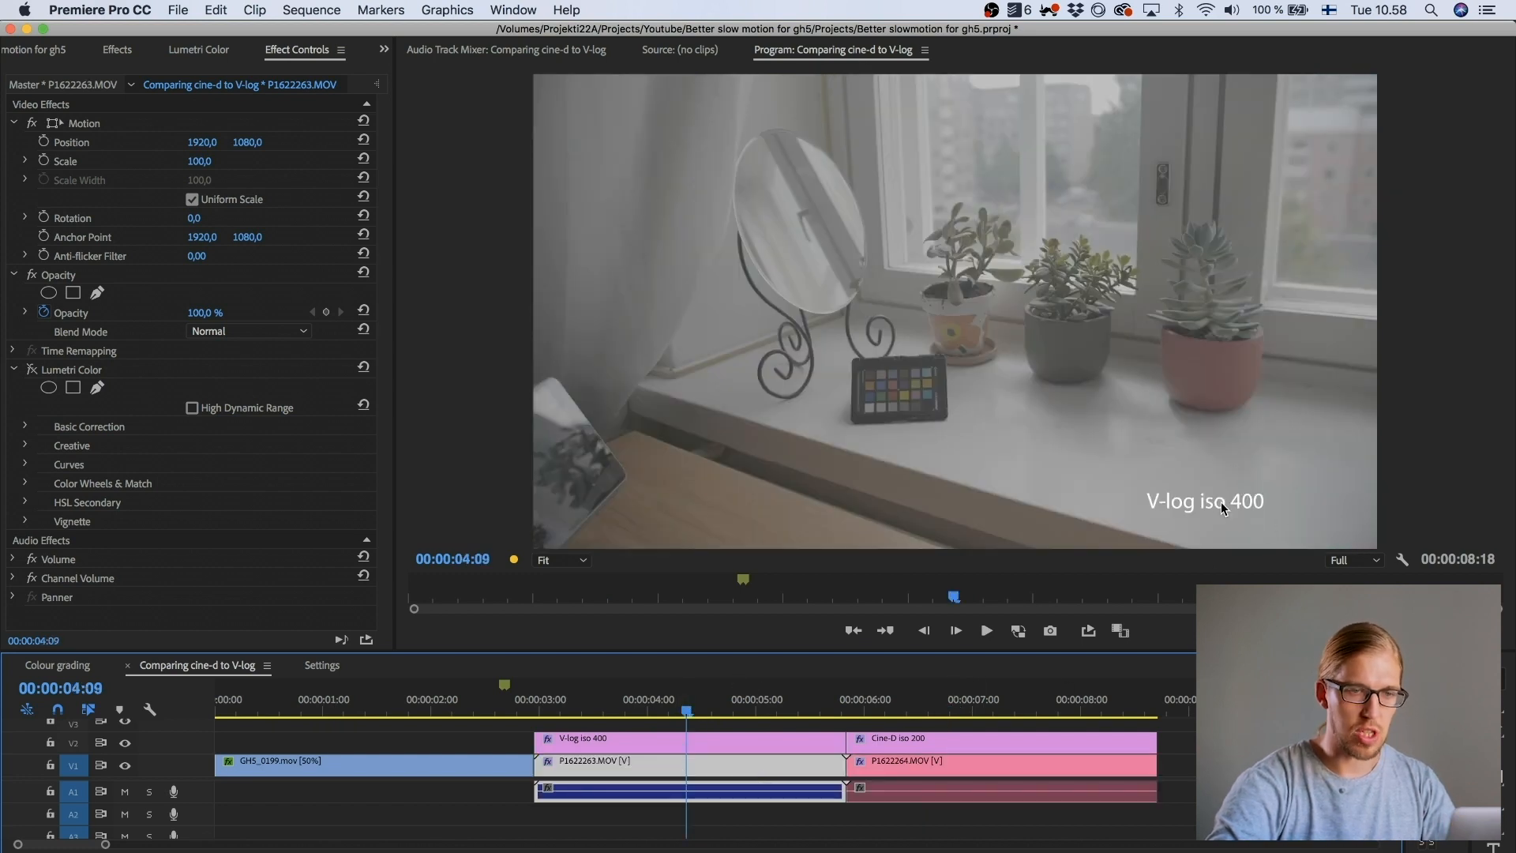
{"action": "left_click", "coordinate": [963, 706]}
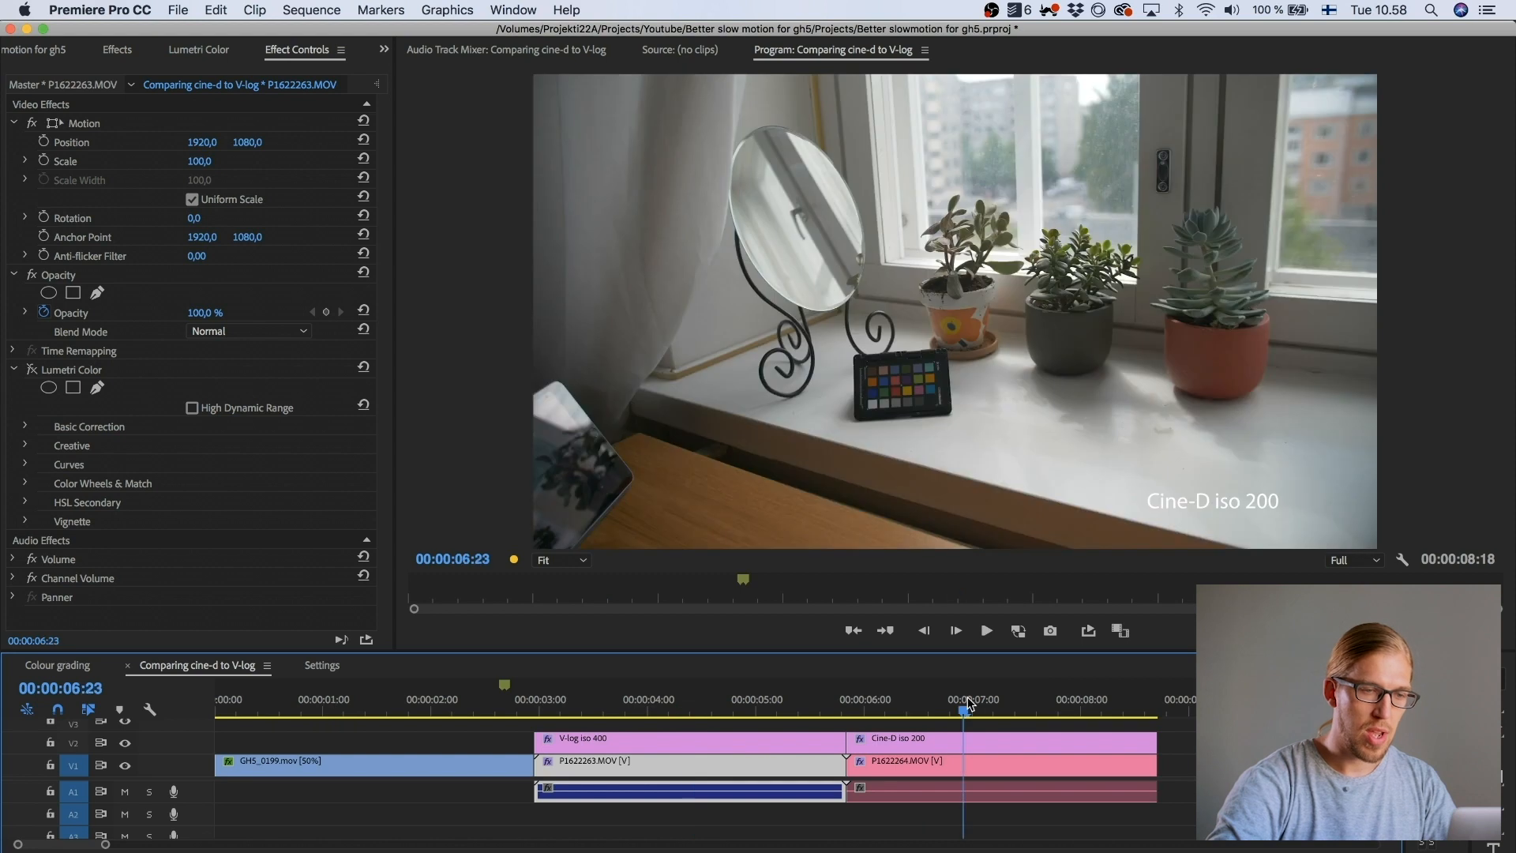
{"action": "left_click", "coordinate": [958, 773]}
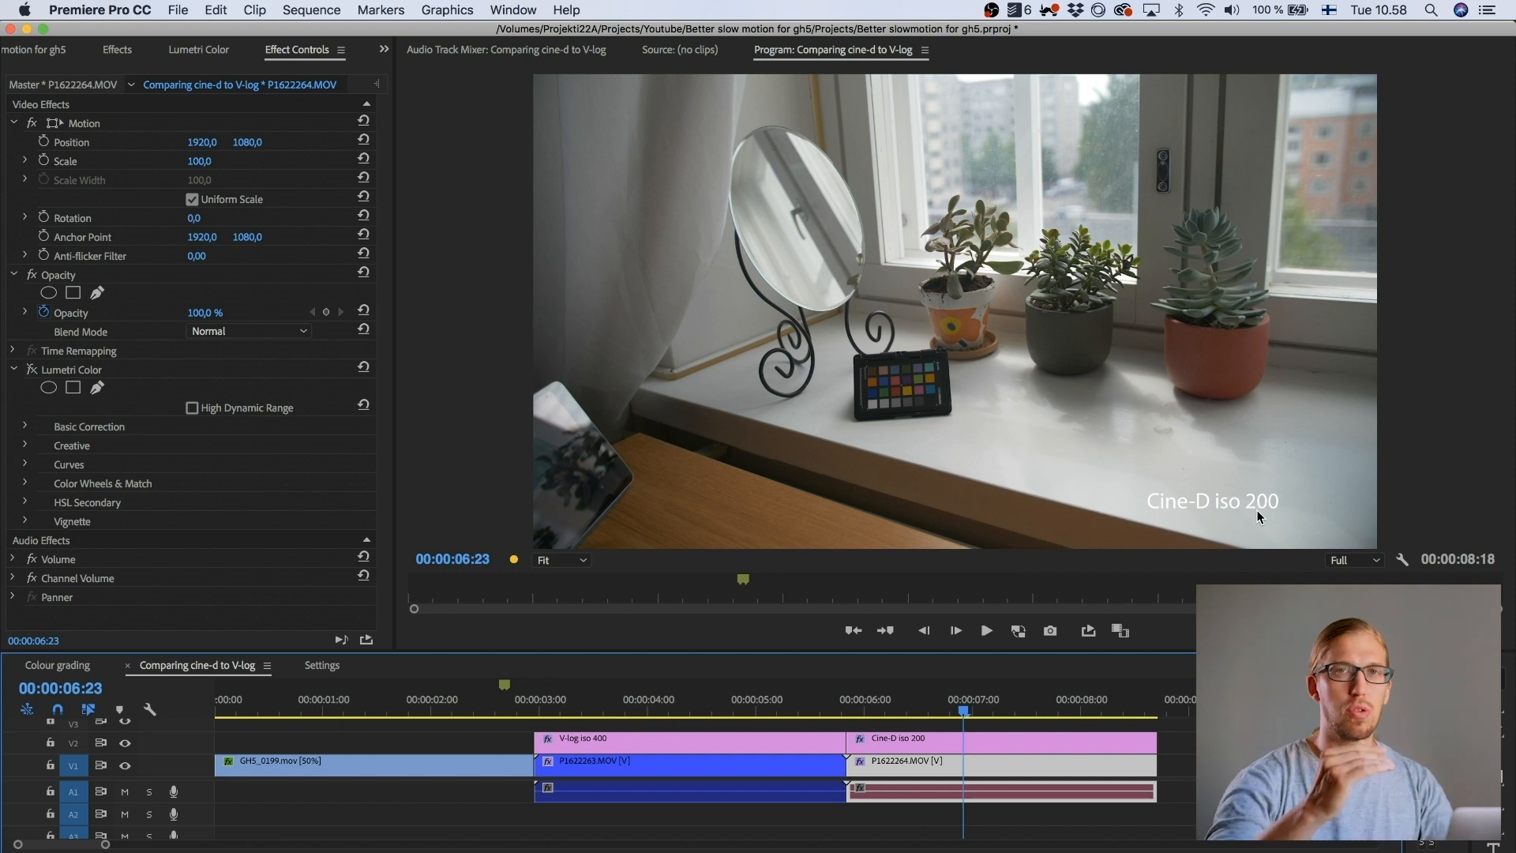
Step: Turn the Lumetri Color effect back on for the V-log iso 400 clip
{"action": "left_click", "coordinate": [671, 711]}
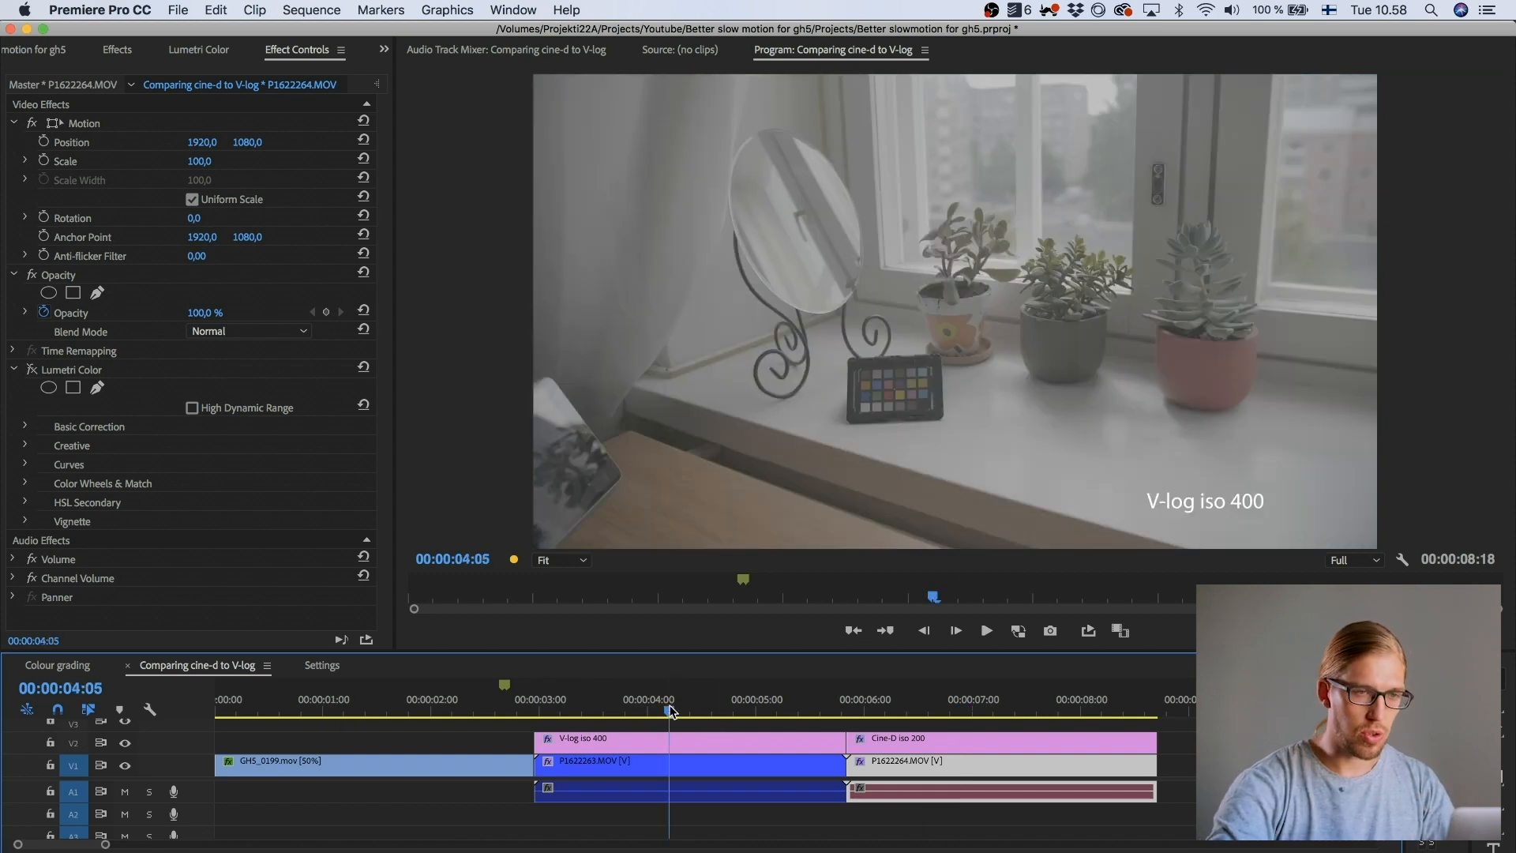
{"action": "left_click", "coordinate": [684, 765]}
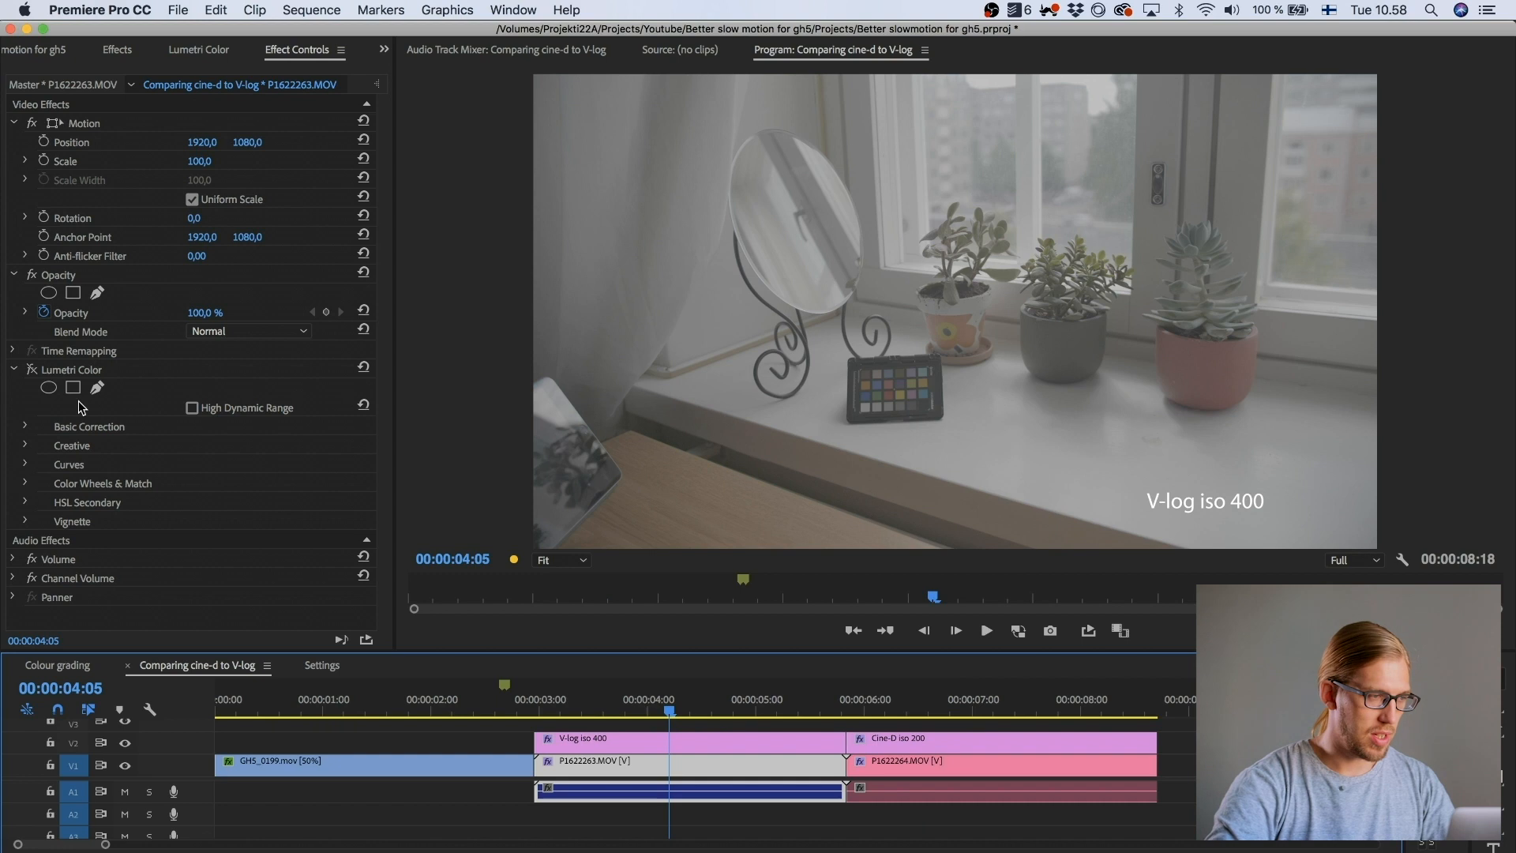
{"action": "left_click", "coordinate": [31, 369]}
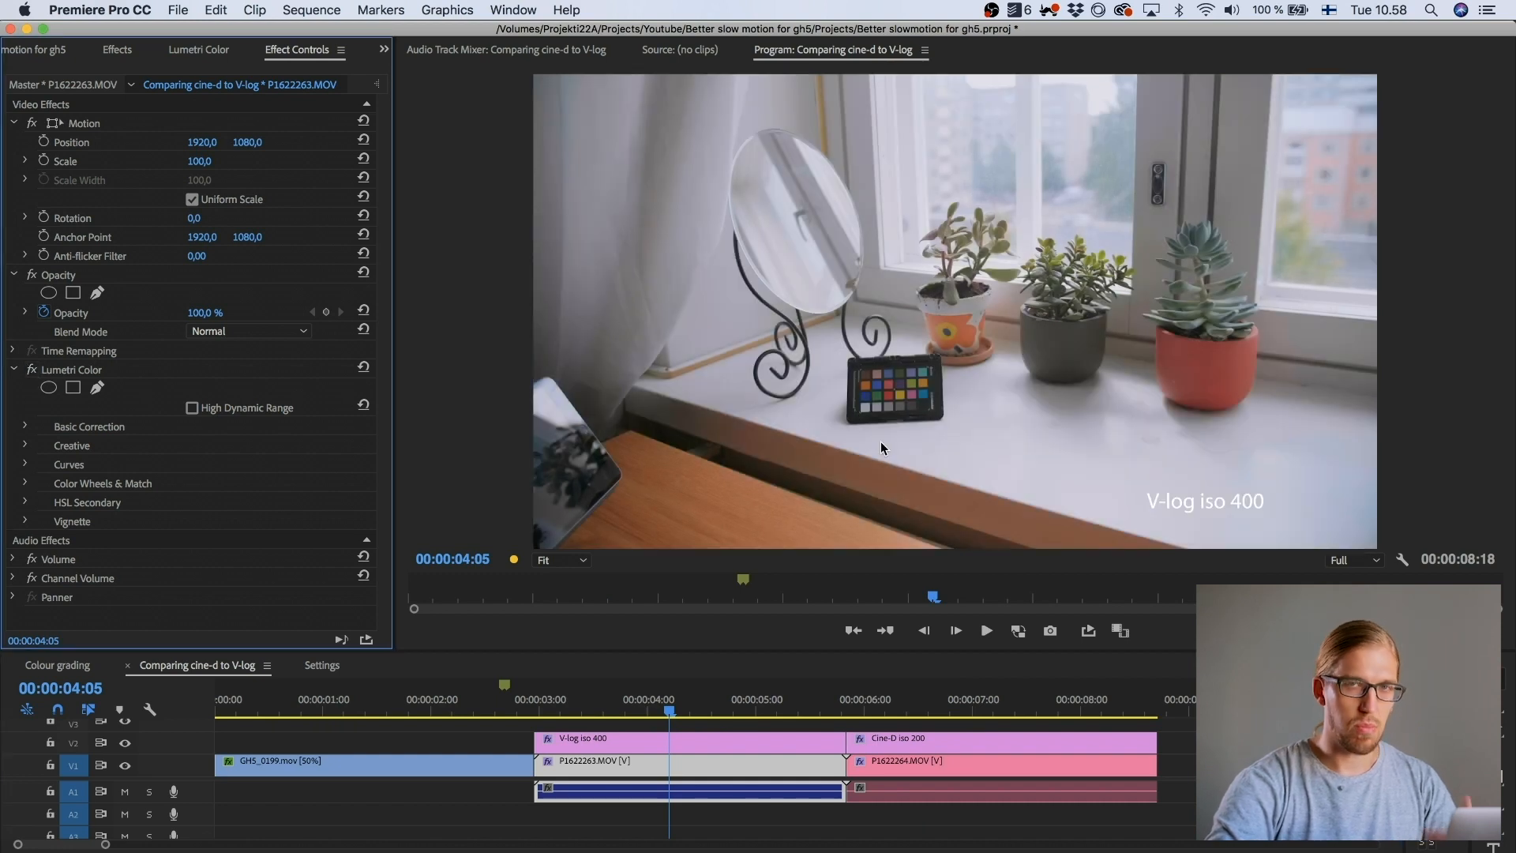
Step: Review the Creative look and Basic Correction settings in the V-log clip's Lumetri Color grade
{"action": "left_click", "coordinate": [198, 49]}
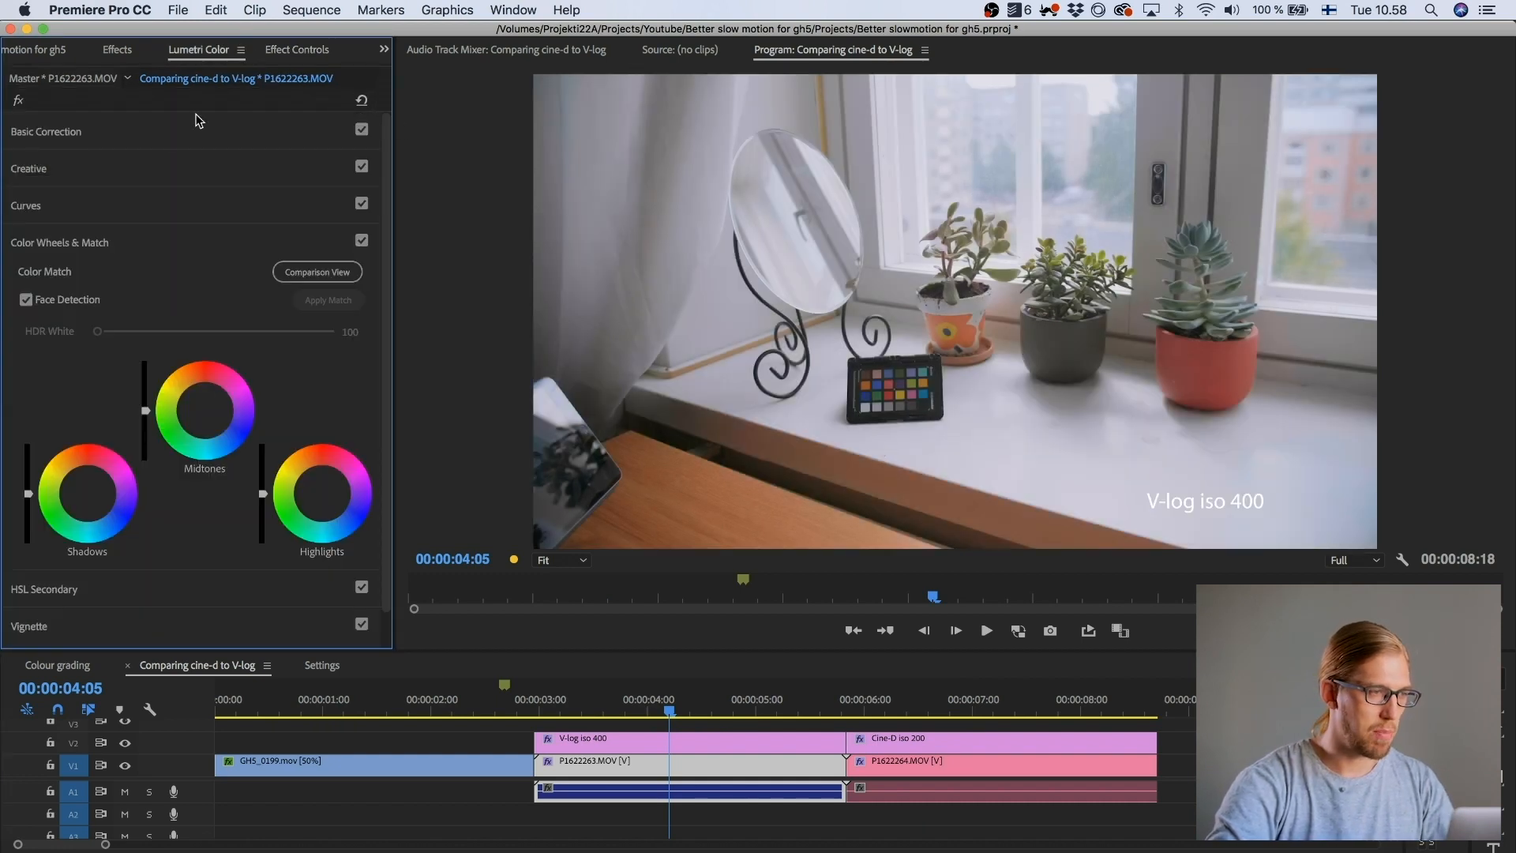
{"action": "left_click", "coordinate": [142, 132]}
{"action": "left_click", "coordinate": [142, 132]}
{"action": "left_click", "coordinate": [141, 172]}
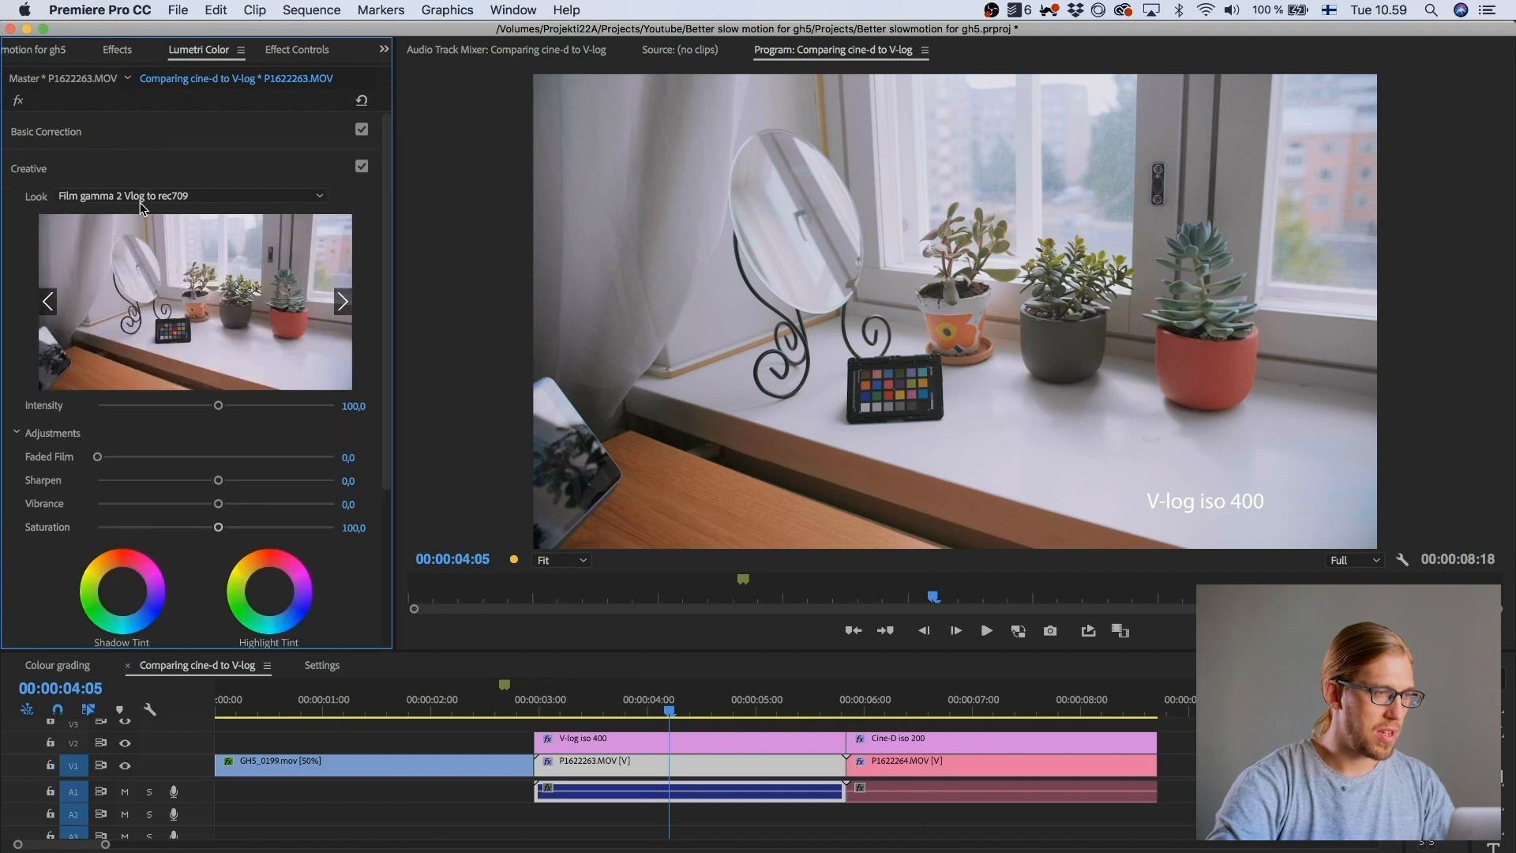
{"action": "left_click", "coordinate": [139, 170]}
{"action": "left_click", "coordinate": [136, 130]}
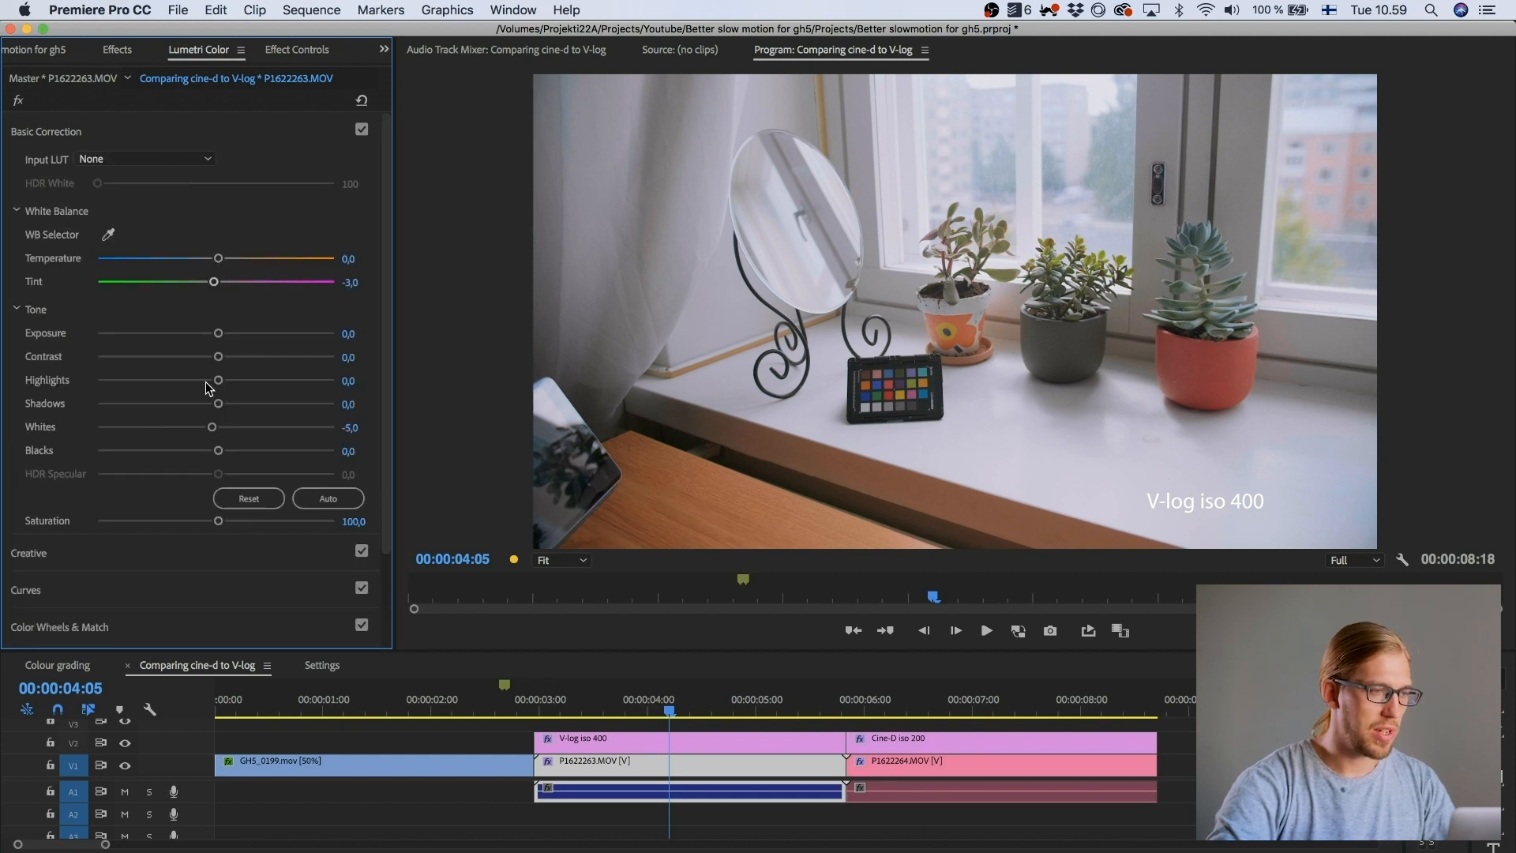
{"action": "left_click", "coordinate": [218, 128]}
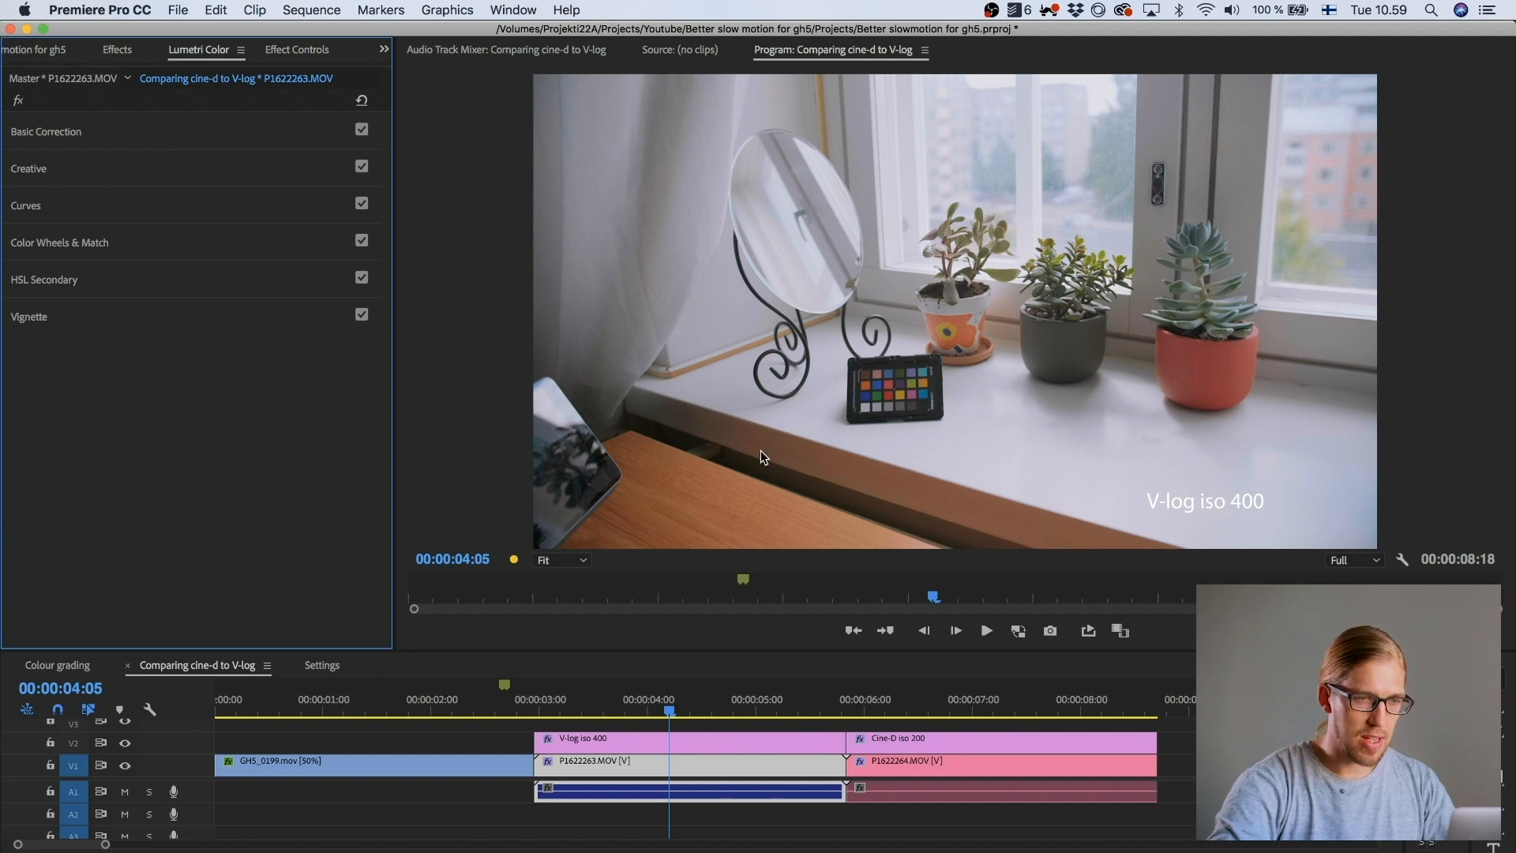
Step: Inspect the flower pots and their shadows in the graded V-log clip at 200% magnification
{"action": "left_click", "coordinate": [561, 557]}
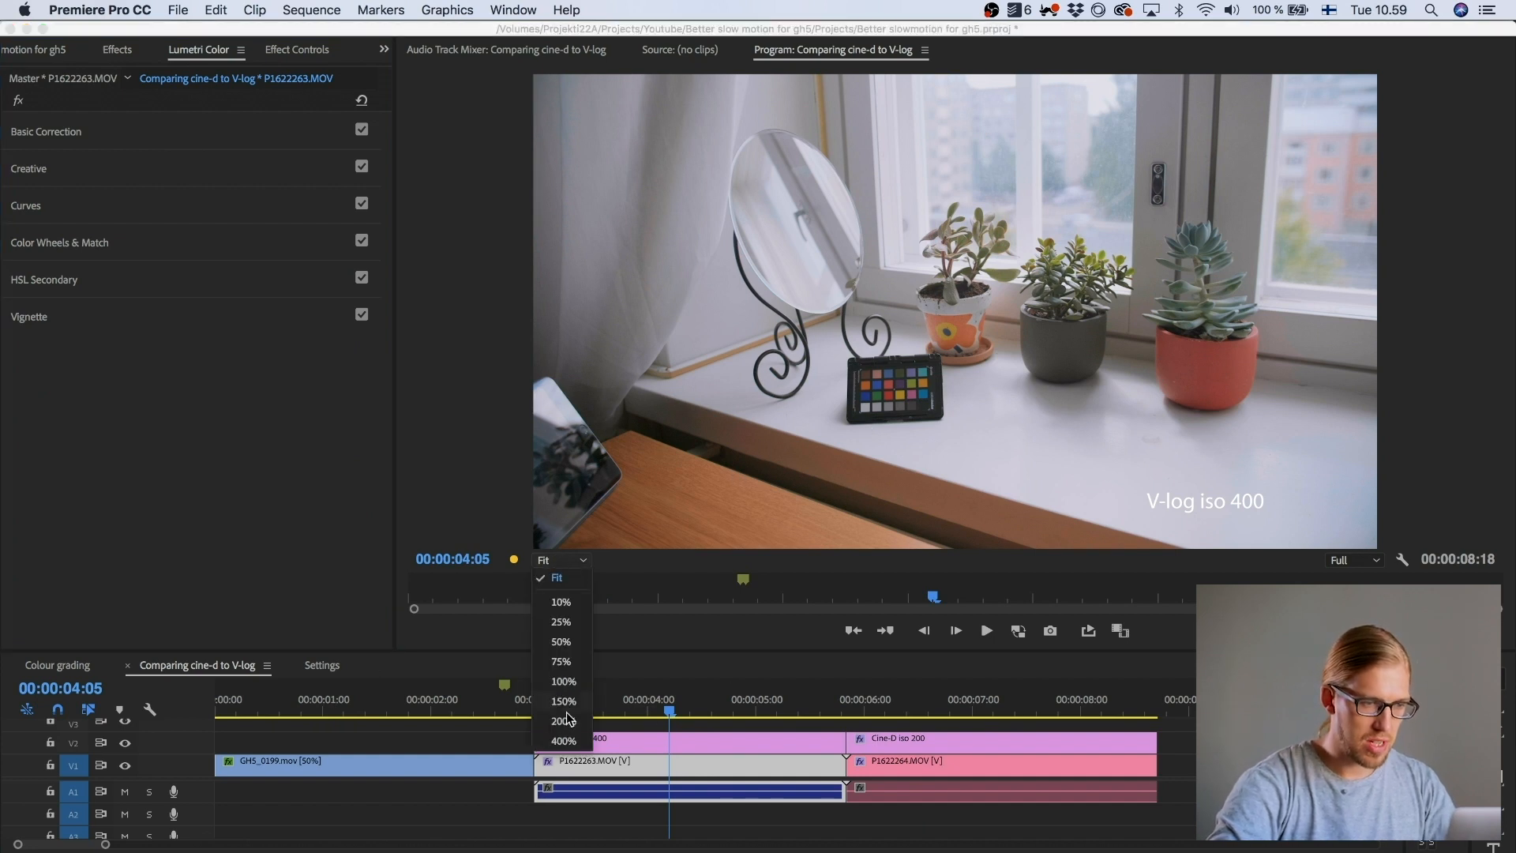
{"action": "left_click", "coordinate": [566, 724]}
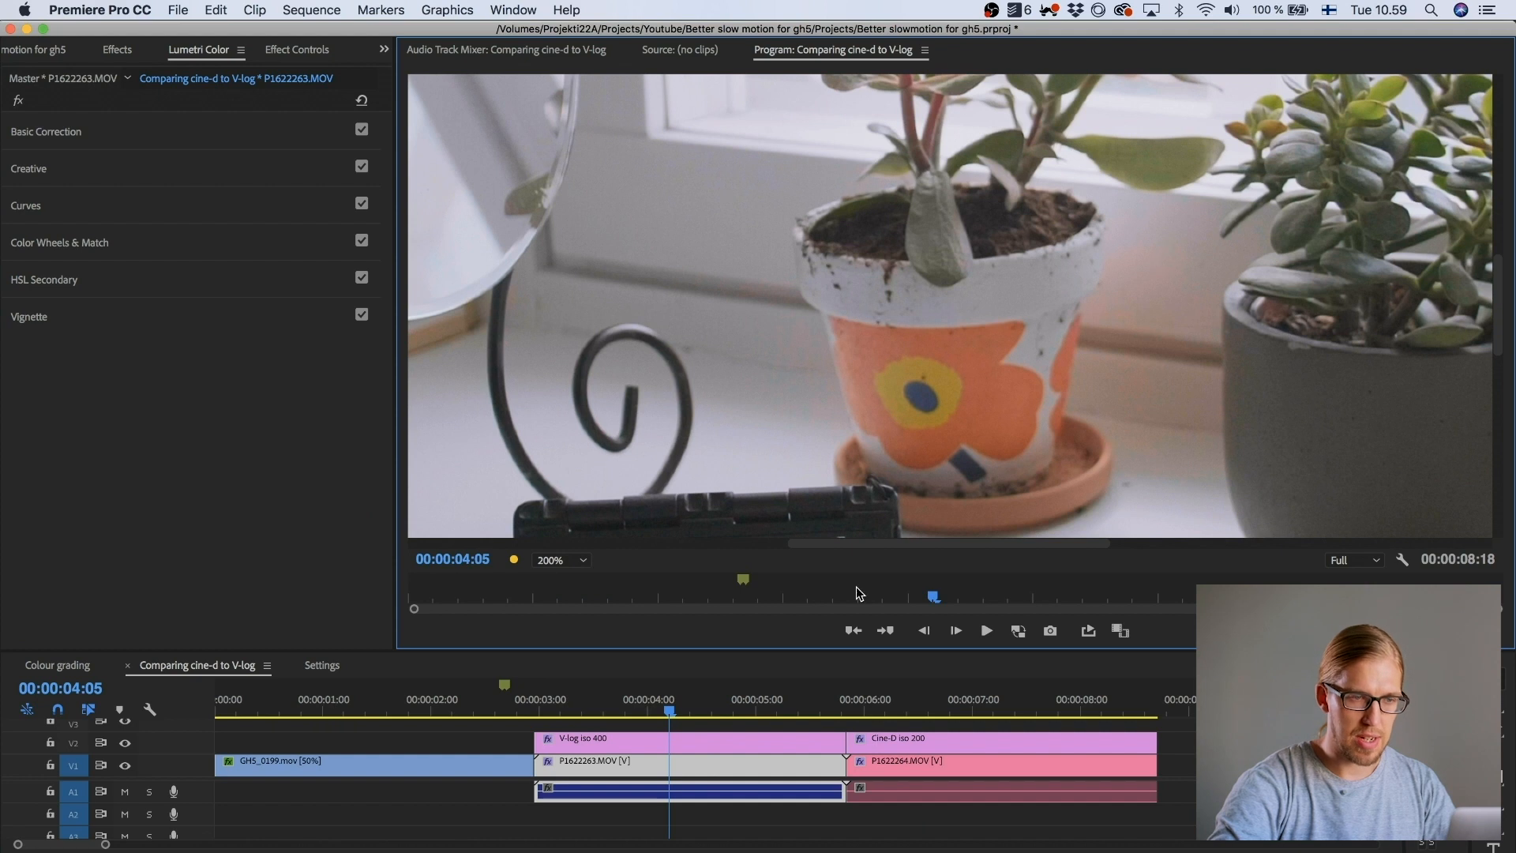
{"action": "left_click_drag", "start_coordinate": [836, 545], "coordinate": [1286, 472]}
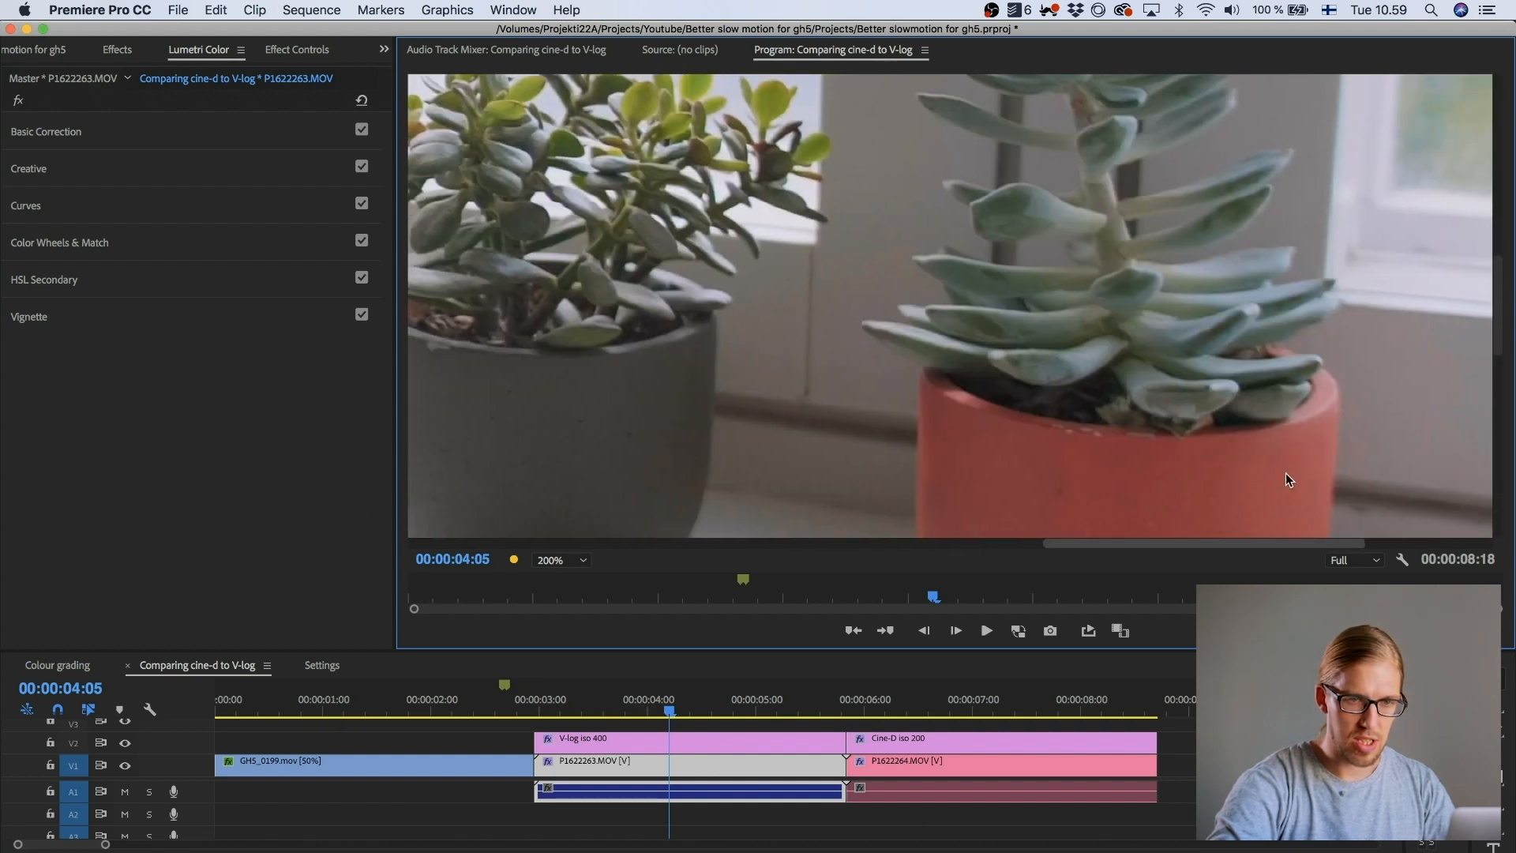
{"action": "left_click", "coordinate": [1505, 325]}
{"action": "left_click_drag", "start_coordinate": [1497, 361], "coordinate": [1494, 310]}
{"action": "key", "text": "space"}
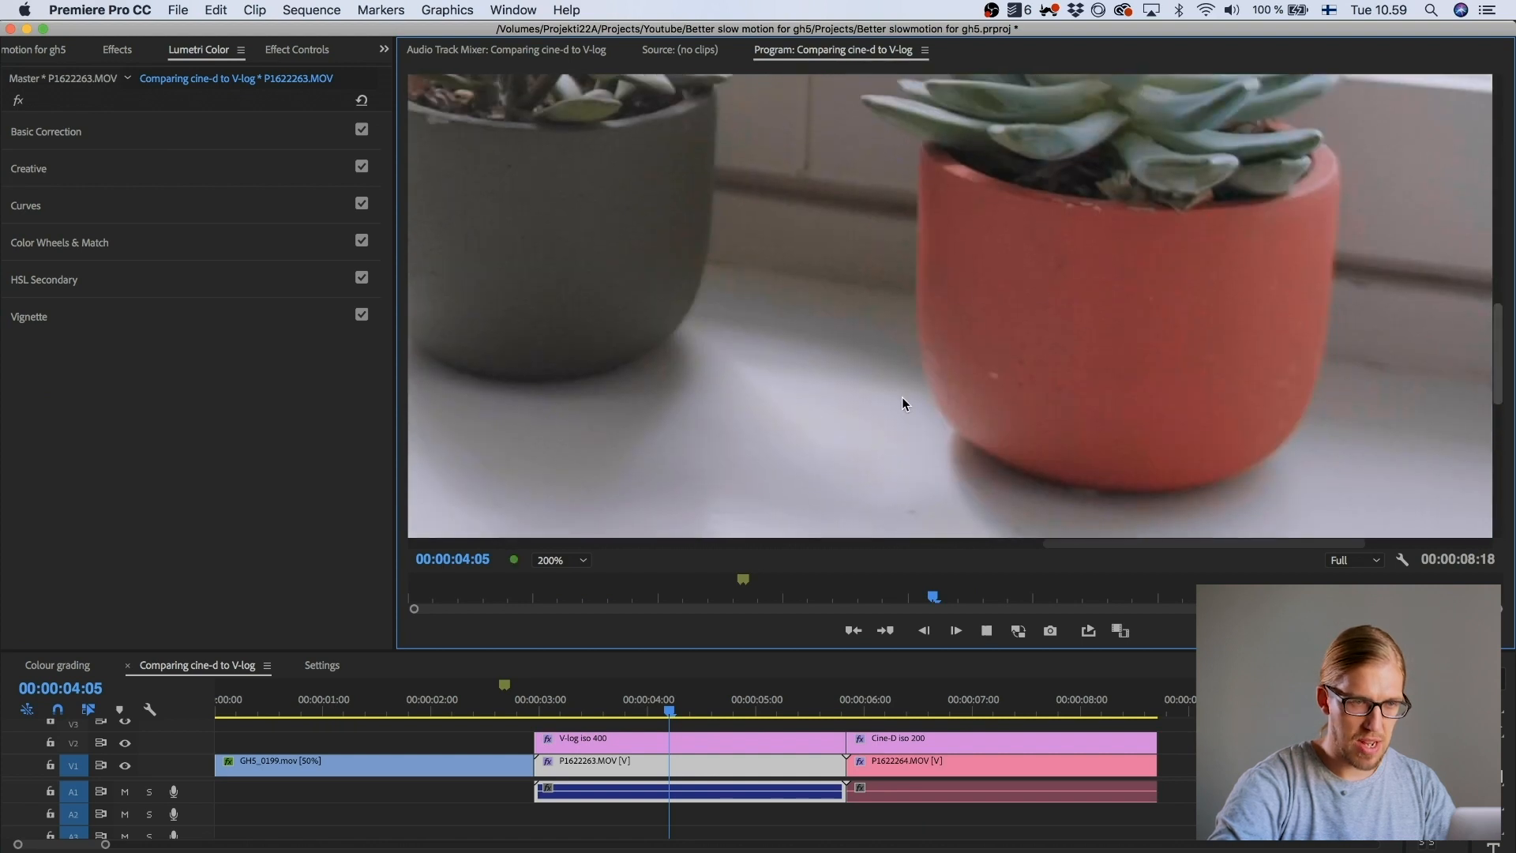
Step: Inspect the same pots in the ungraded Cine-D iso 200 clip at 200%, then return the preview to Fit
{"action": "left_click", "coordinate": [932, 701]}
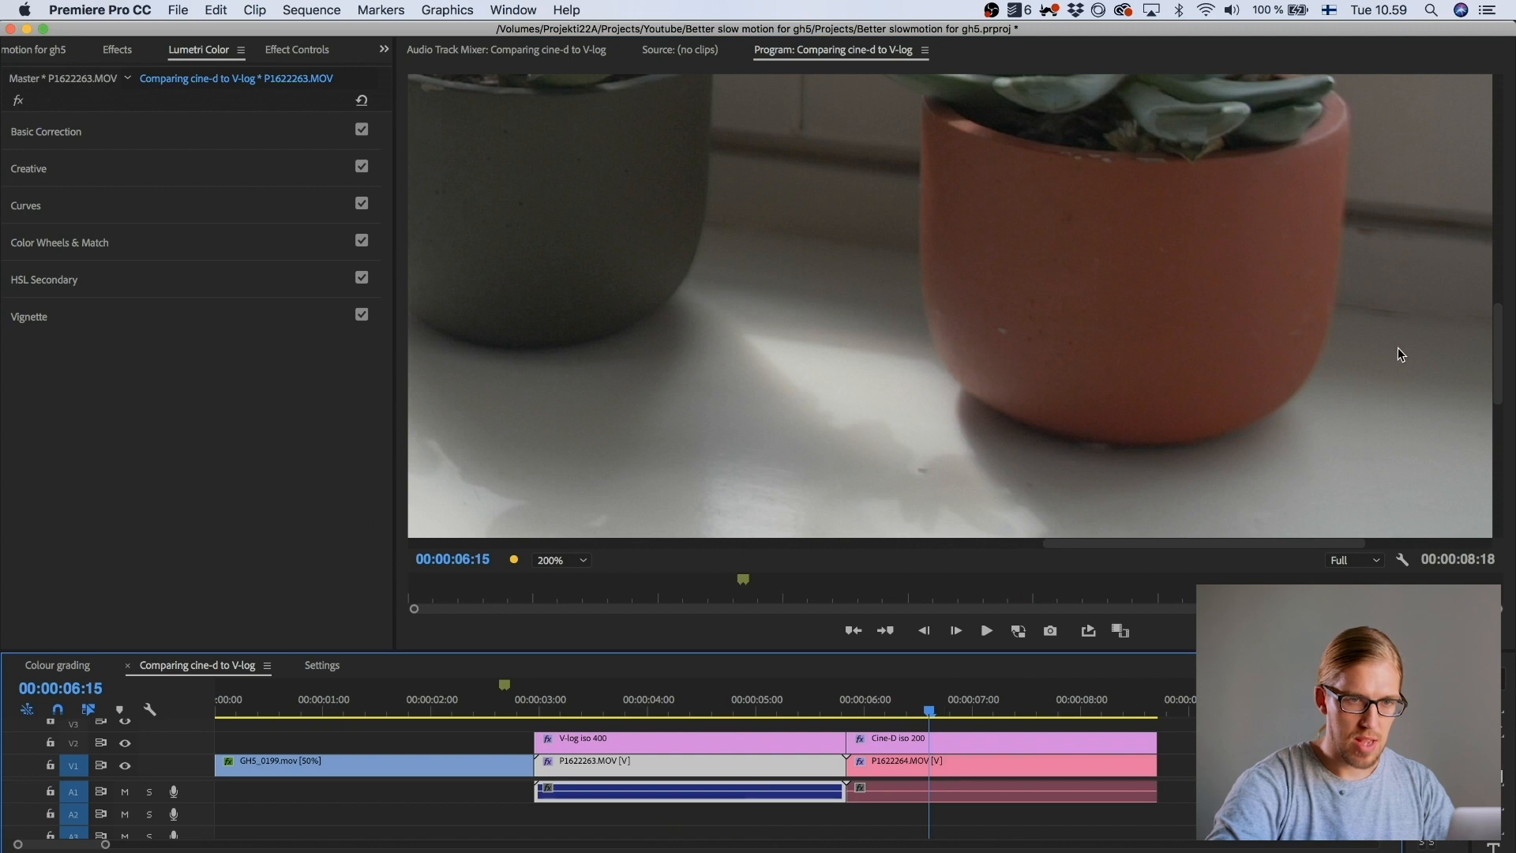
{"action": "left_click_drag", "start_coordinate": [1498, 341], "coordinate": [1498, 320]}
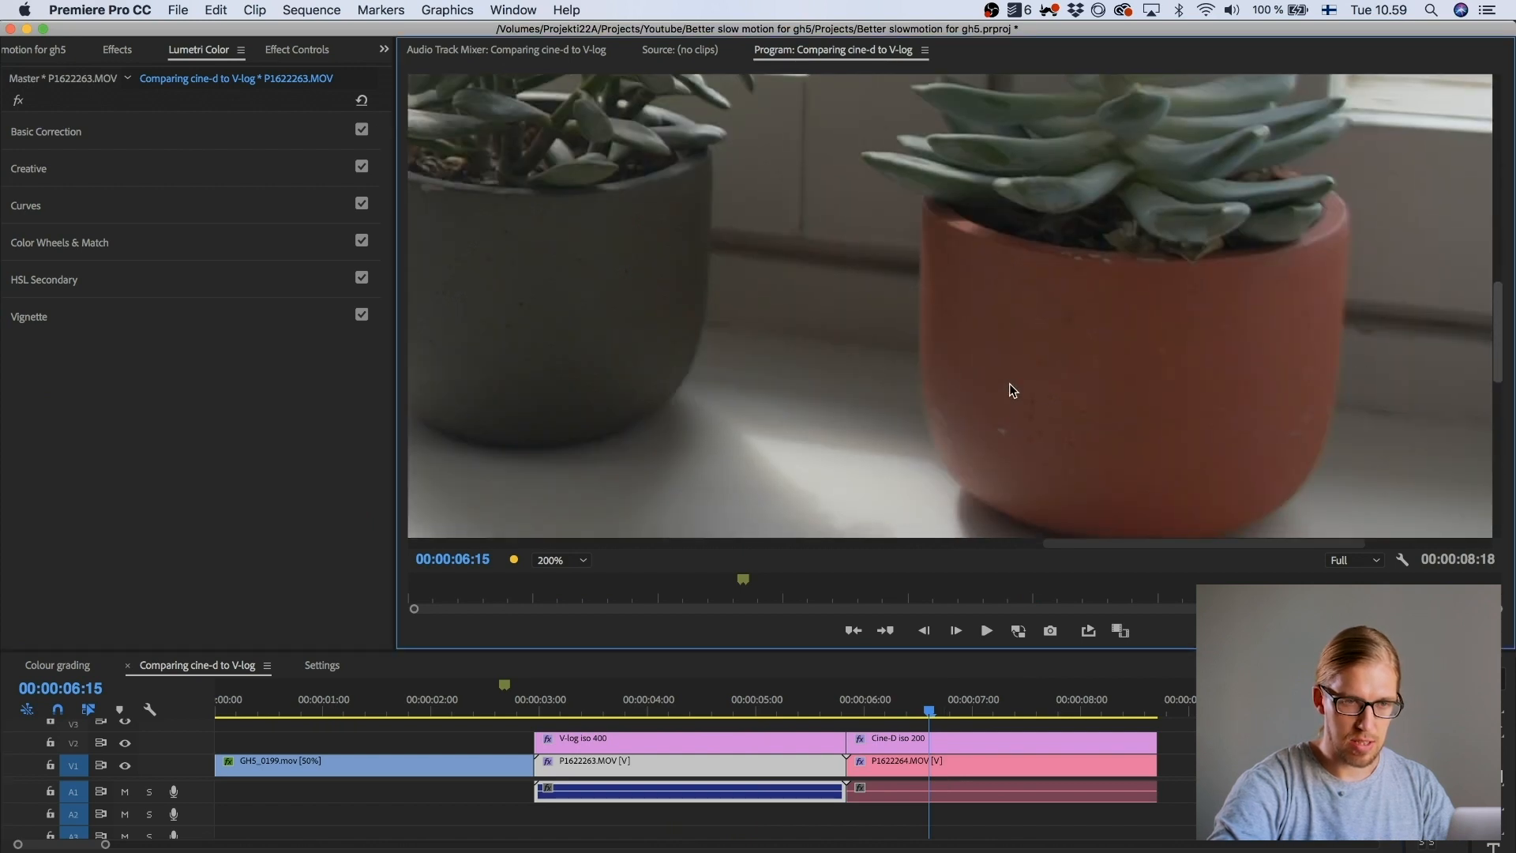
{"action": "left_click_drag", "start_coordinate": [1131, 542], "coordinate": [940, 545]}
{"action": "left_click_drag", "start_coordinate": [1499, 312], "coordinate": [1499, 286]}
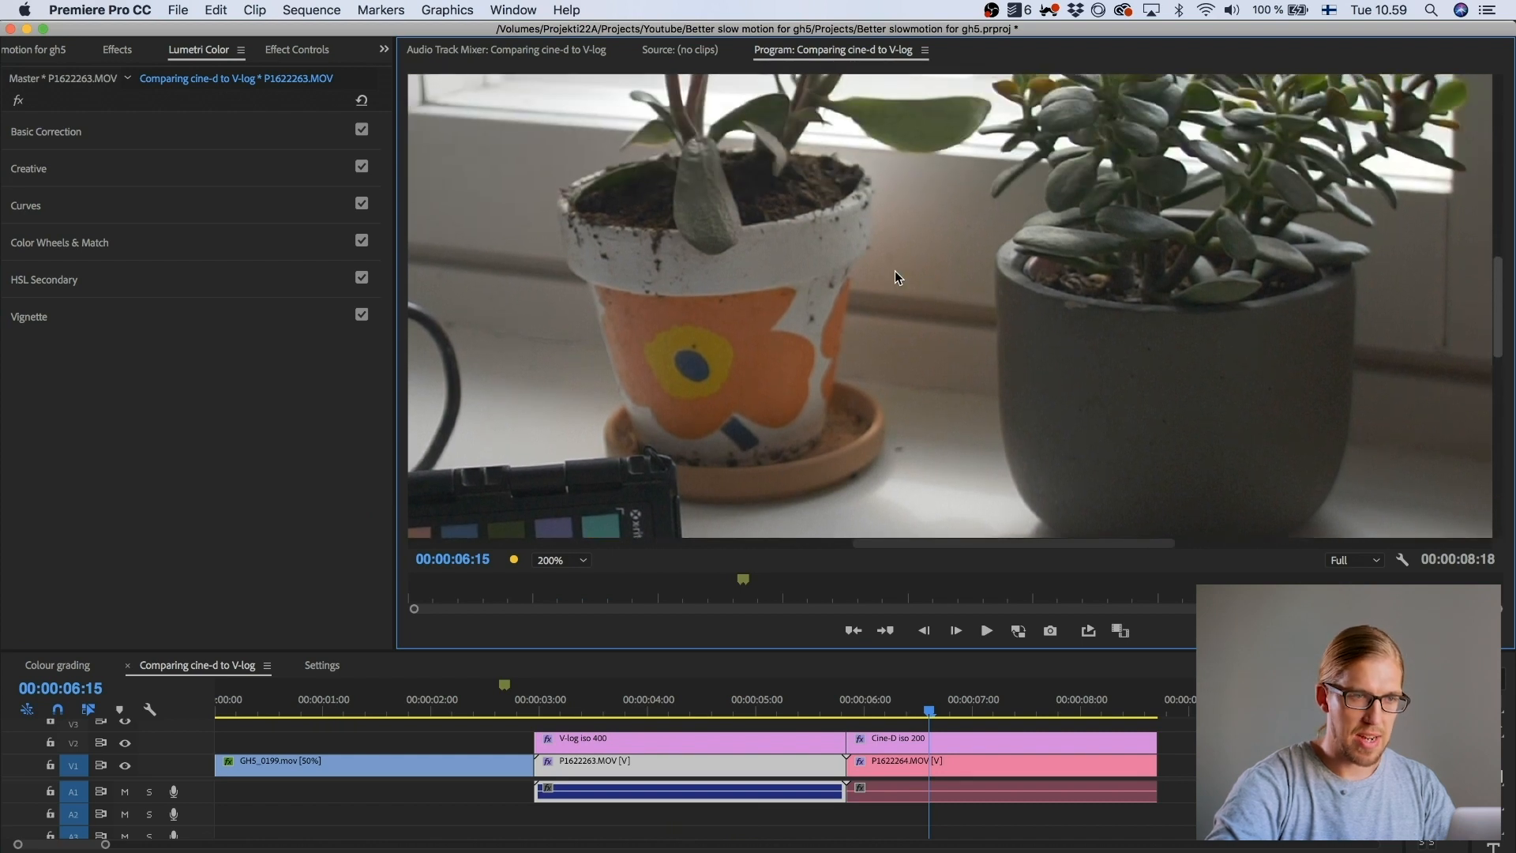
{"action": "left_click", "coordinate": [561, 560]}
{"action": "left_click", "coordinate": [565, 582]}
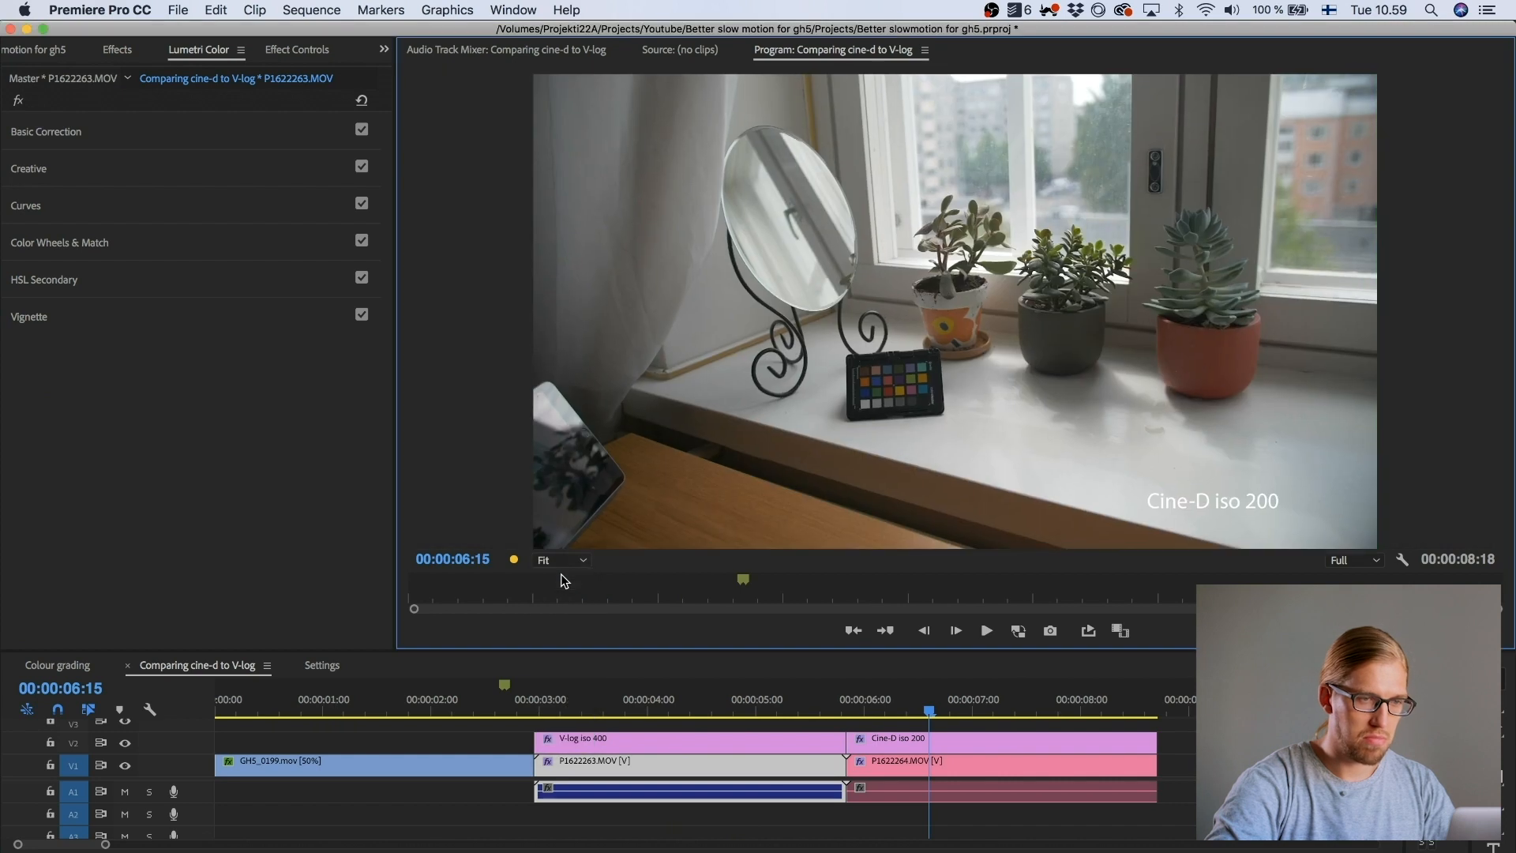
Step: Turn the Lumetri Color effect back on for the Cine-D iso 200 clip
{"action": "left_click", "coordinate": [888, 765]}
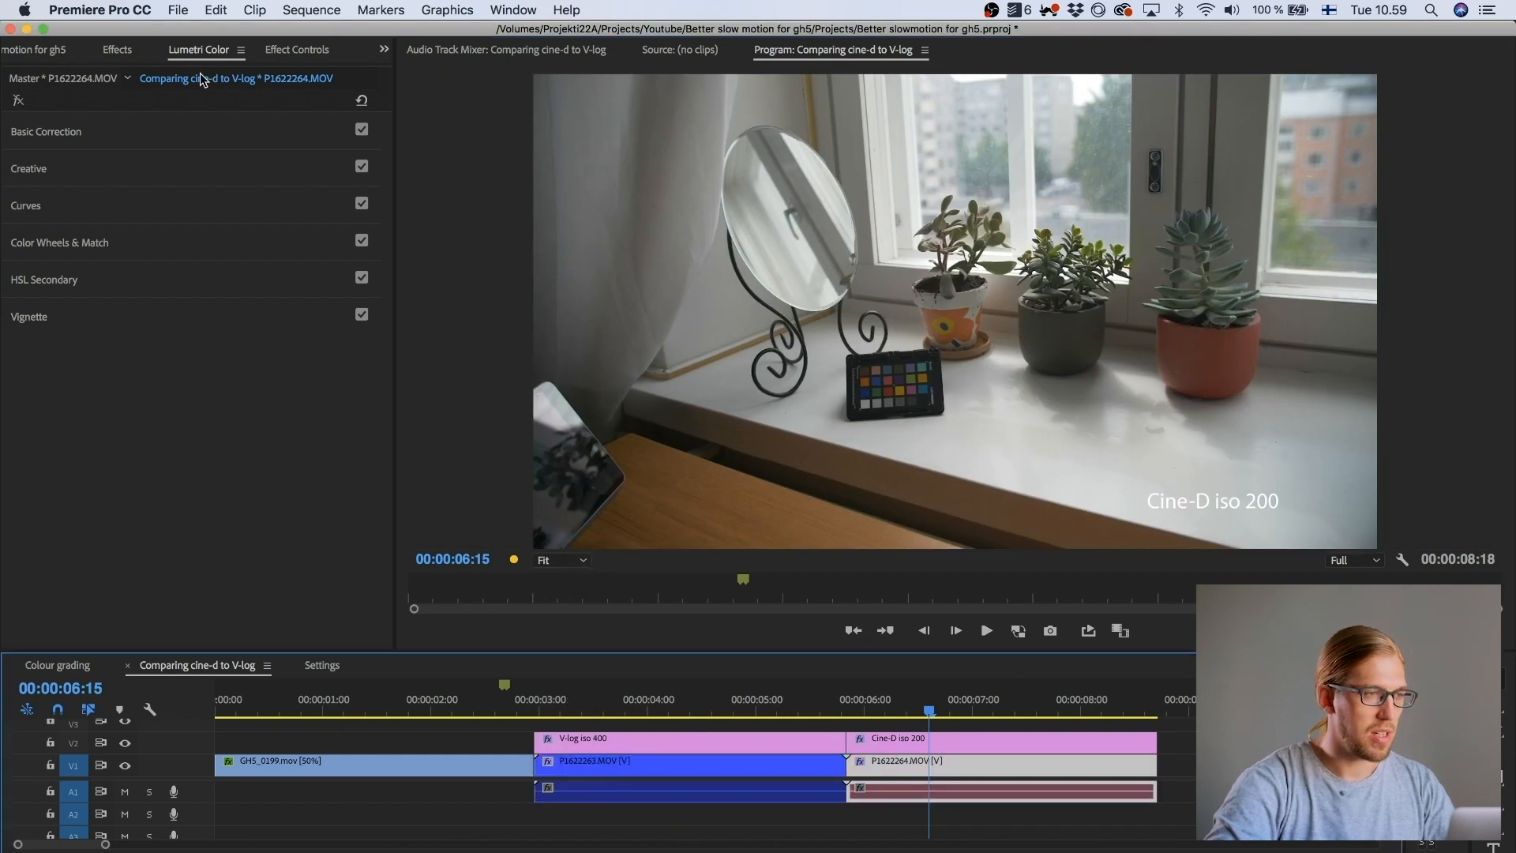
{"action": "left_click", "coordinate": [273, 52]}
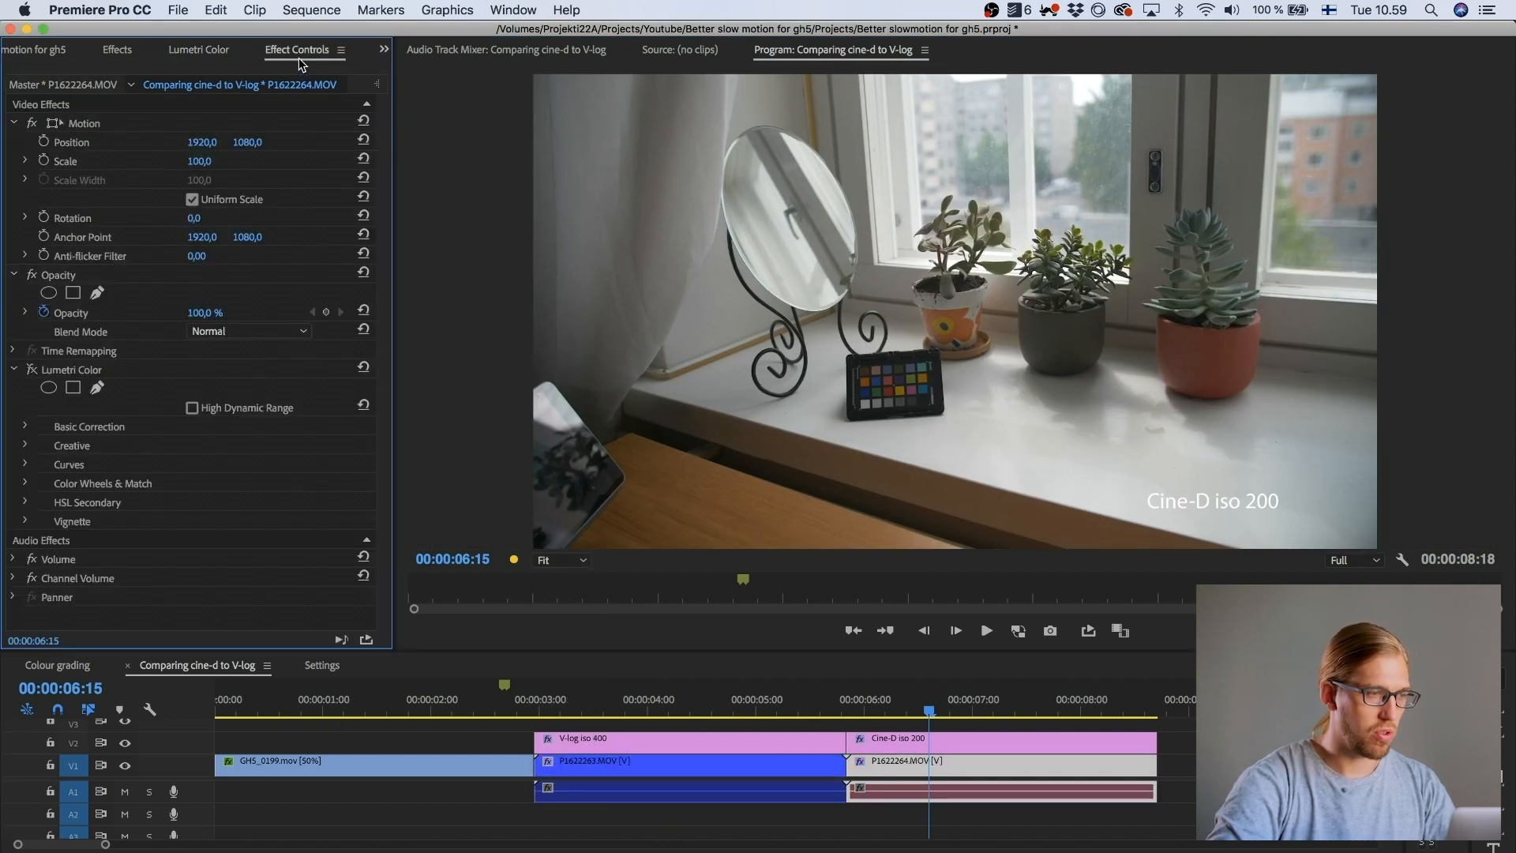
{"action": "left_click", "coordinate": [33, 370]}
{"action": "left_click", "coordinate": [49, 372]}
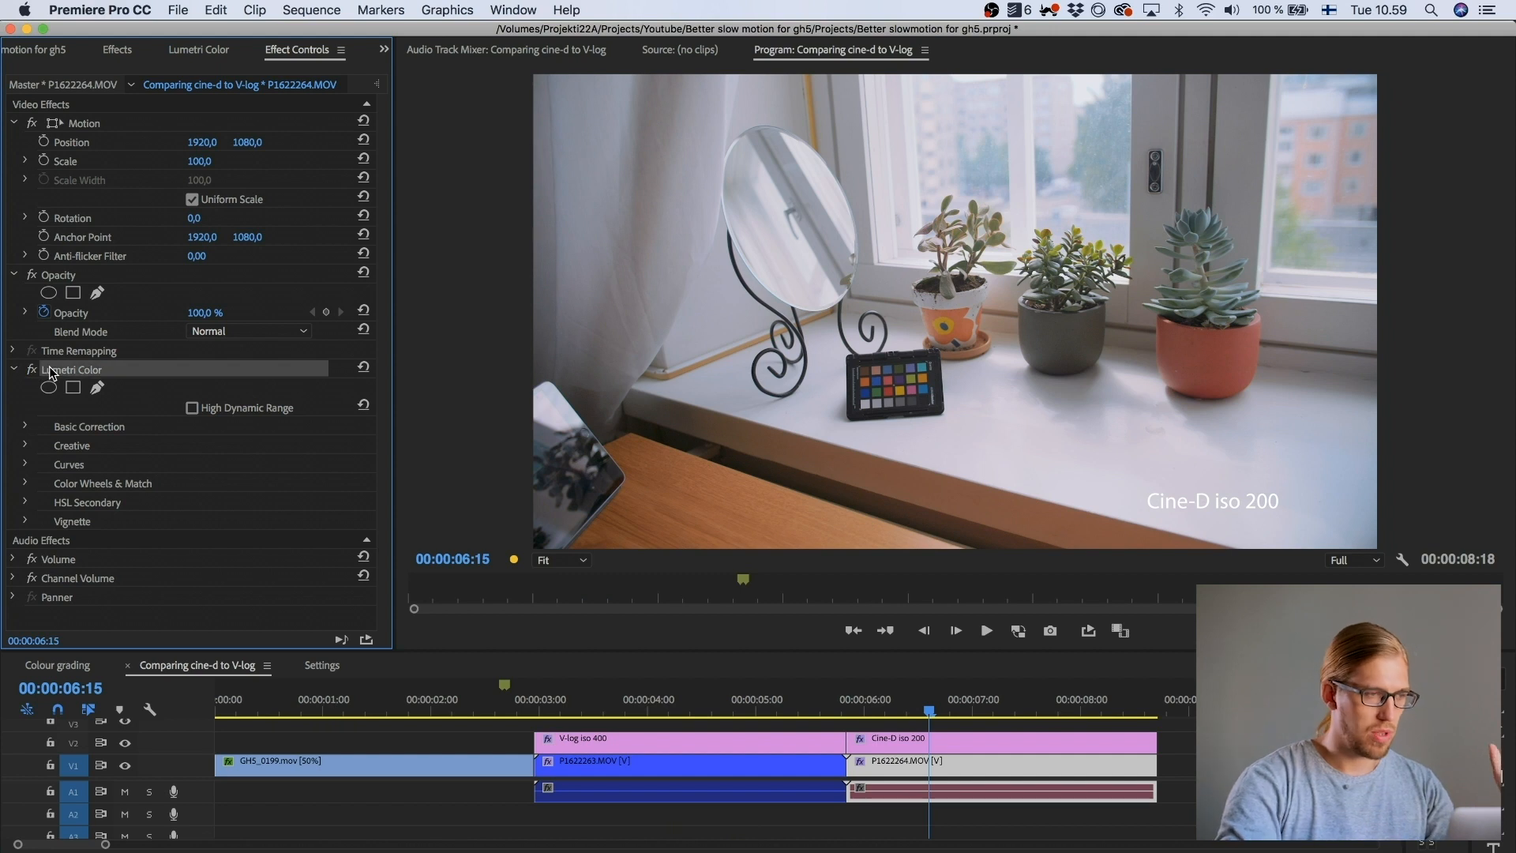
Step: Remove the existing Lumetri Color effect from the Cine-D iso 200 clip and apply the Cine-D to Vlog -1 stop input LUT
{"action": "key", "text": "Delete"}
{"action": "left_click", "coordinate": [212, 51]}
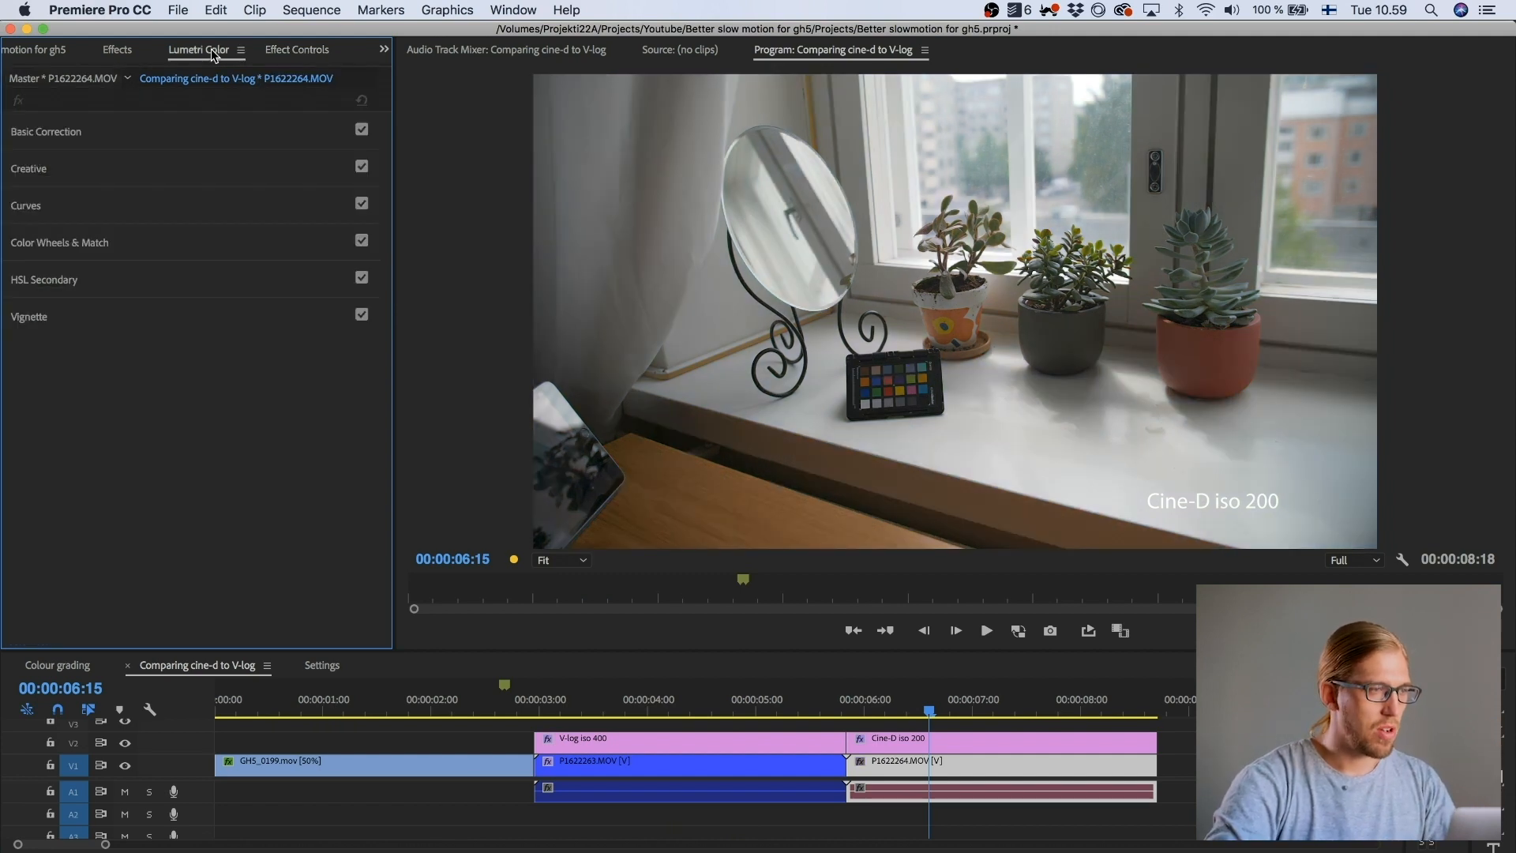
{"action": "left_click", "coordinate": [169, 128]}
{"action": "left_click", "coordinate": [126, 157]}
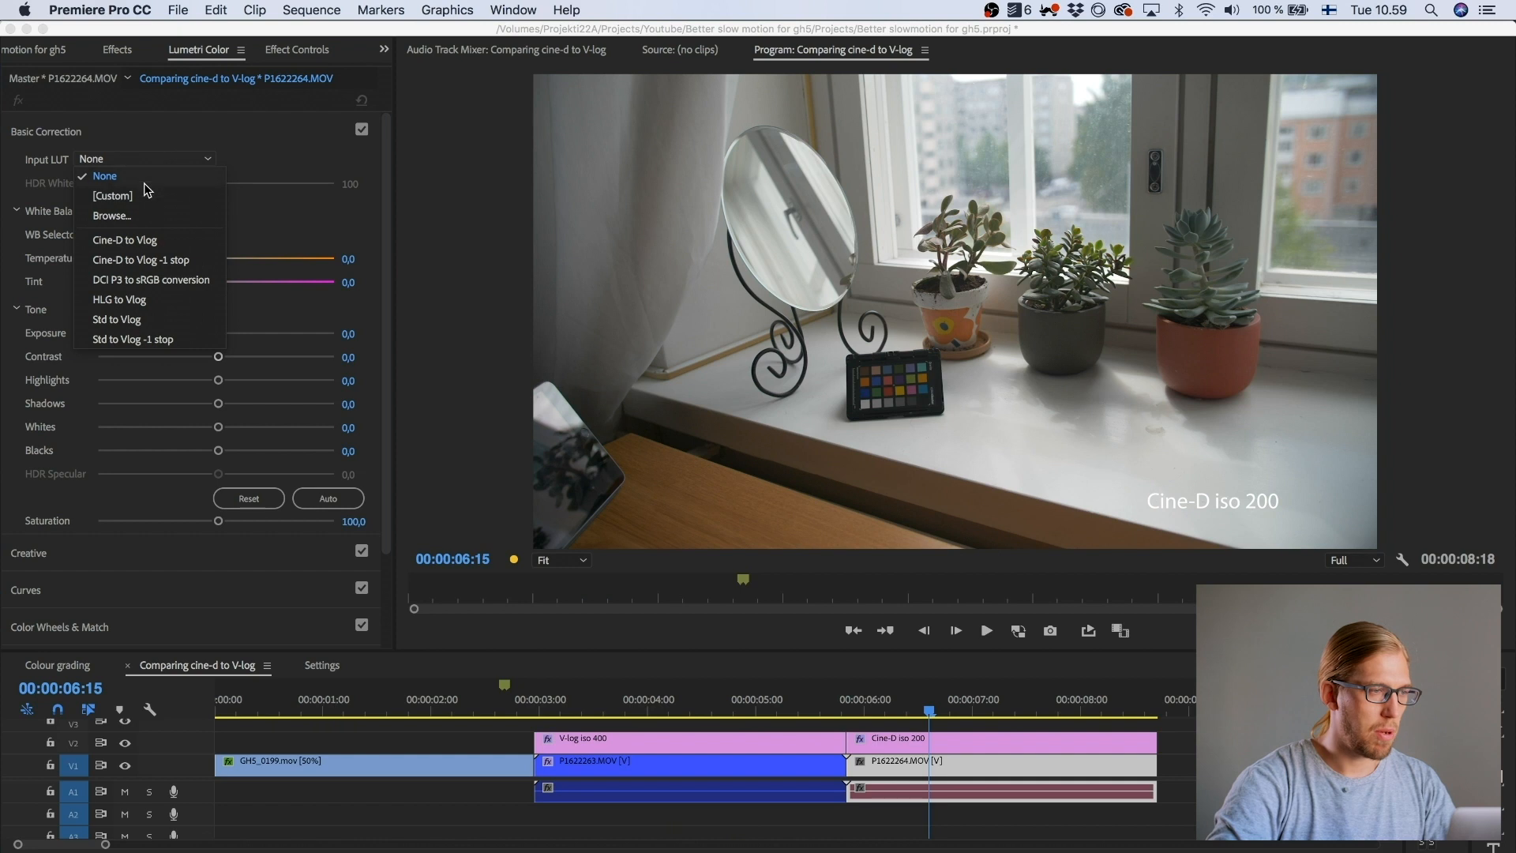
{"action": "left_click", "coordinate": [149, 262]}
Step: Apply the creative look Film gamma 2 Vlog to rec709 to the Cine-D clip
{"action": "left_click", "coordinate": [138, 131]}
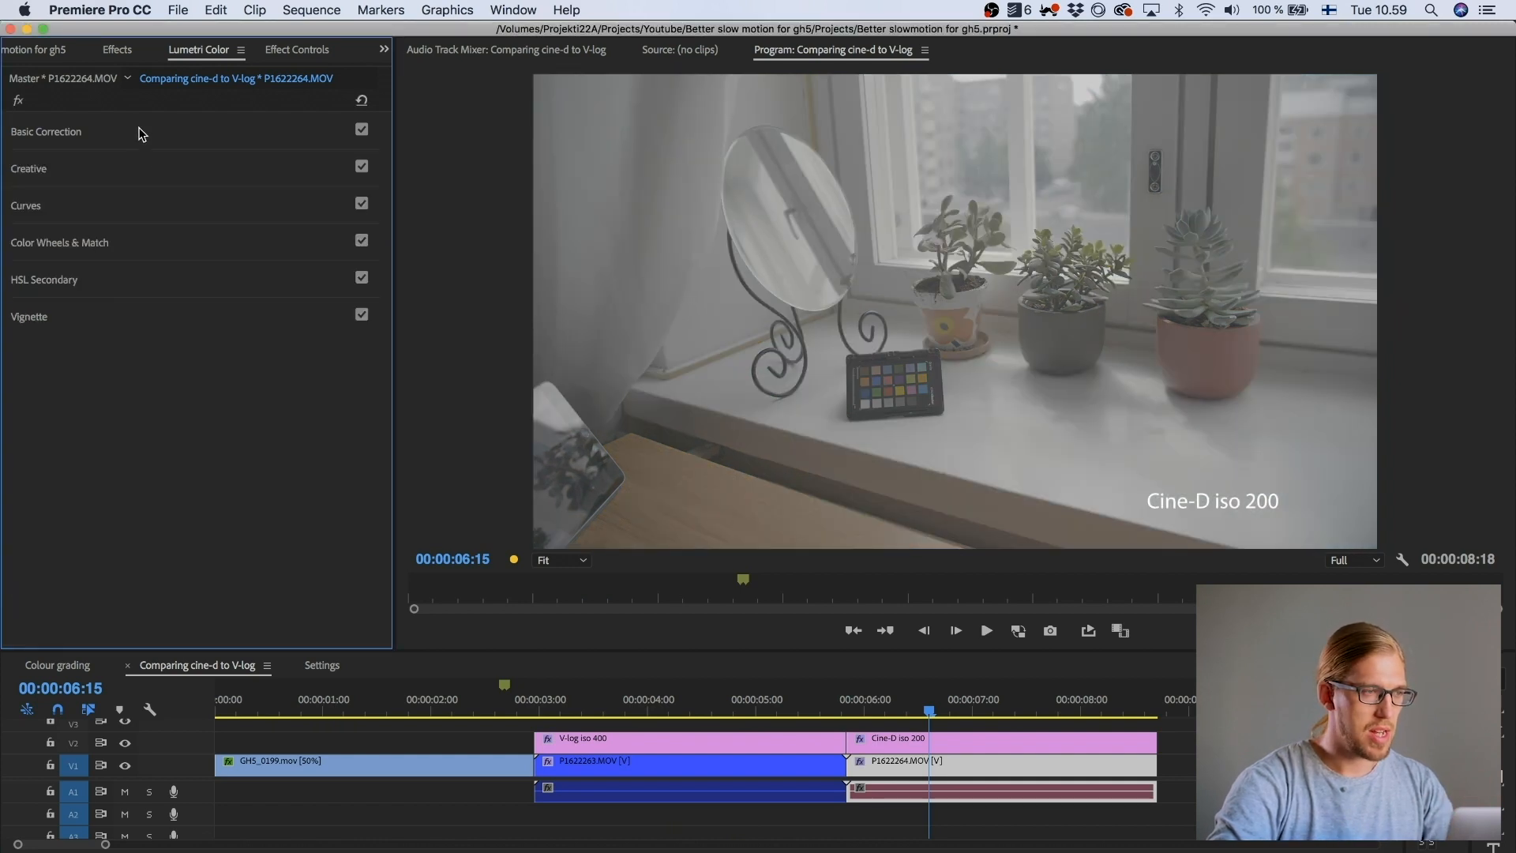
{"action": "left_click", "coordinate": [138, 169]}
{"action": "left_click", "coordinate": [138, 197]}
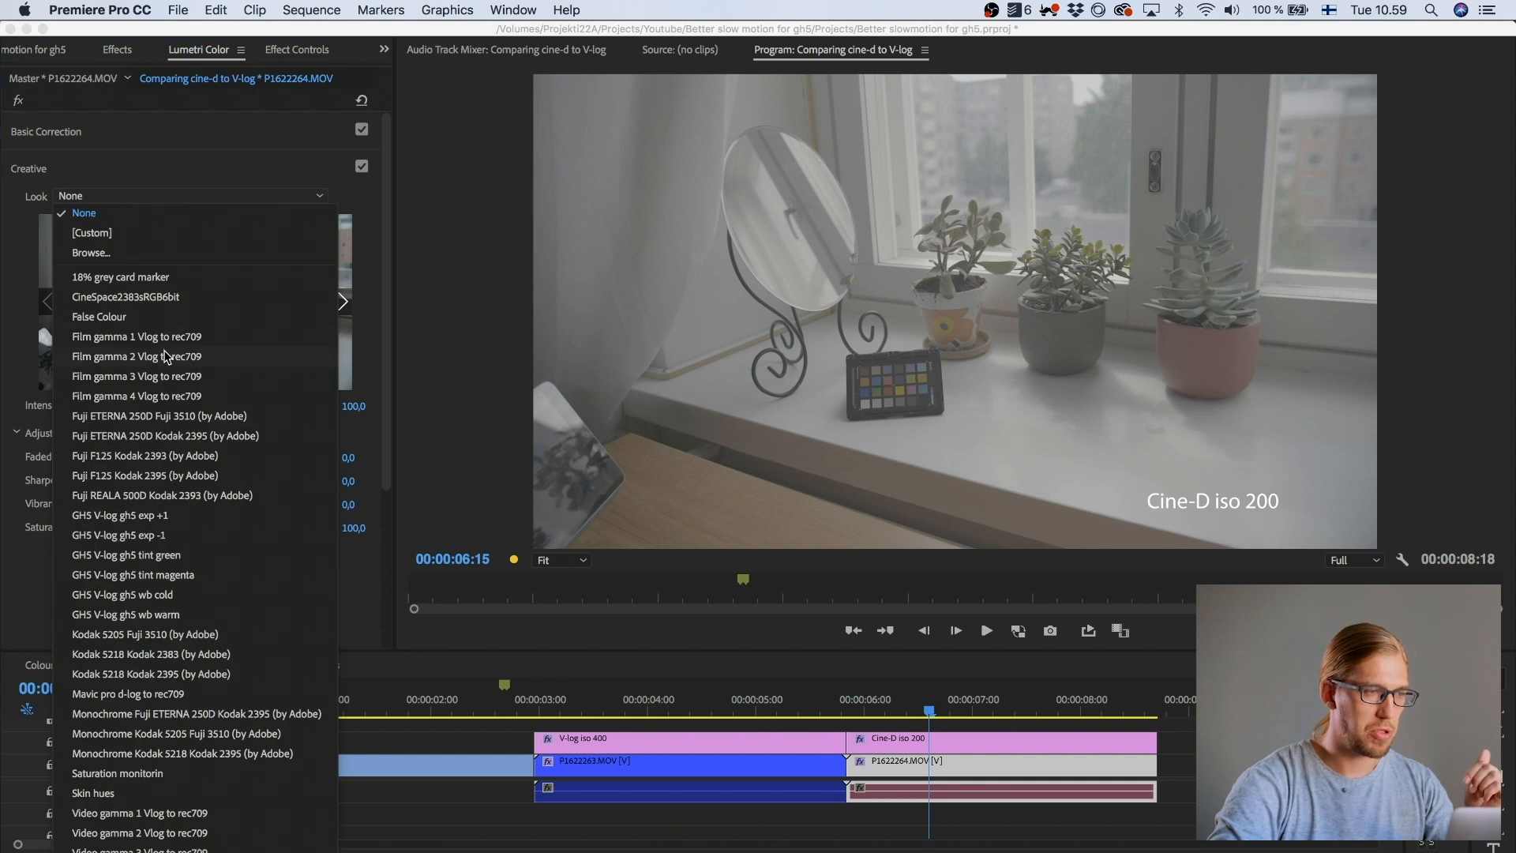
{"action": "left_click", "coordinate": [164, 357]}
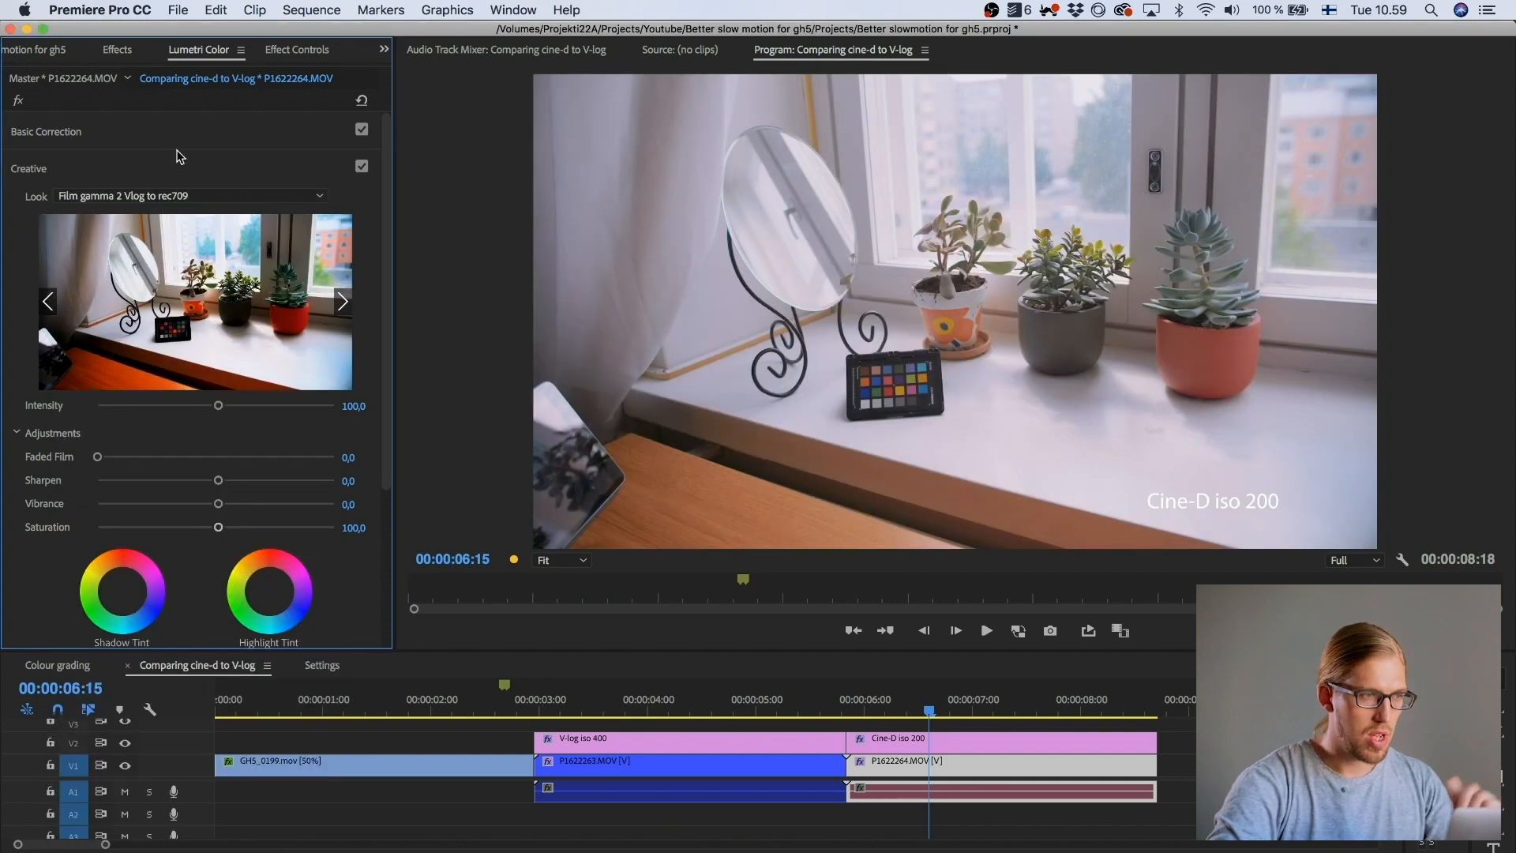
Step: Set the Cine-D clip's Tint to -3 and Whites to -5 in Basic Correction
{"action": "left_click", "coordinate": [181, 133]}
{"action": "left_click", "coordinate": [345, 282]}
{"action": "type", "text": "-3"}
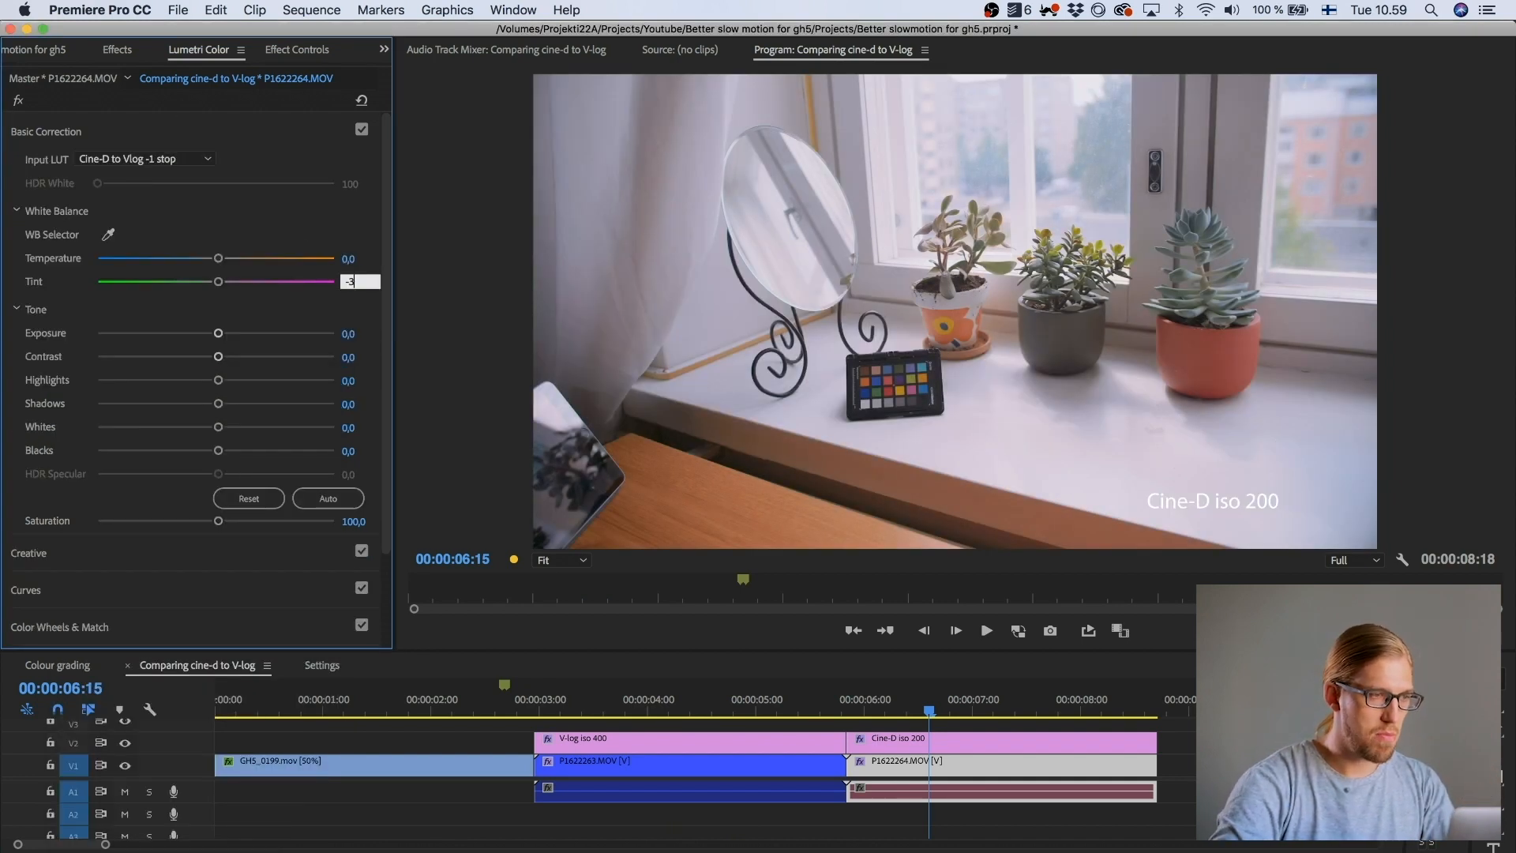
{"action": "left_click", "coordinate": [348, 426]}
{"action": "type", "text": "-5"}
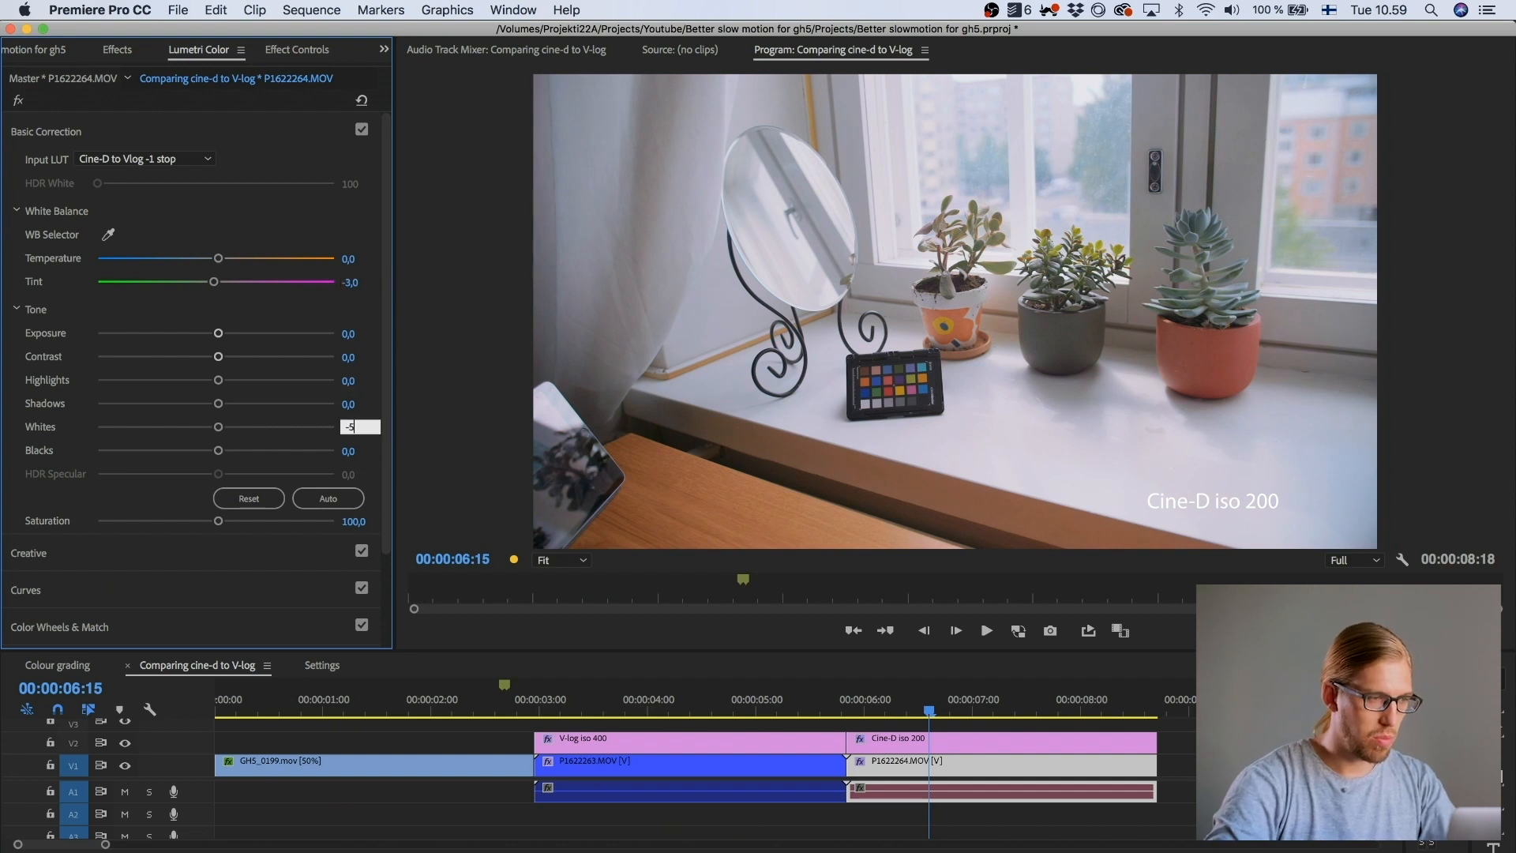
{"action": "key", "text": "Return"}
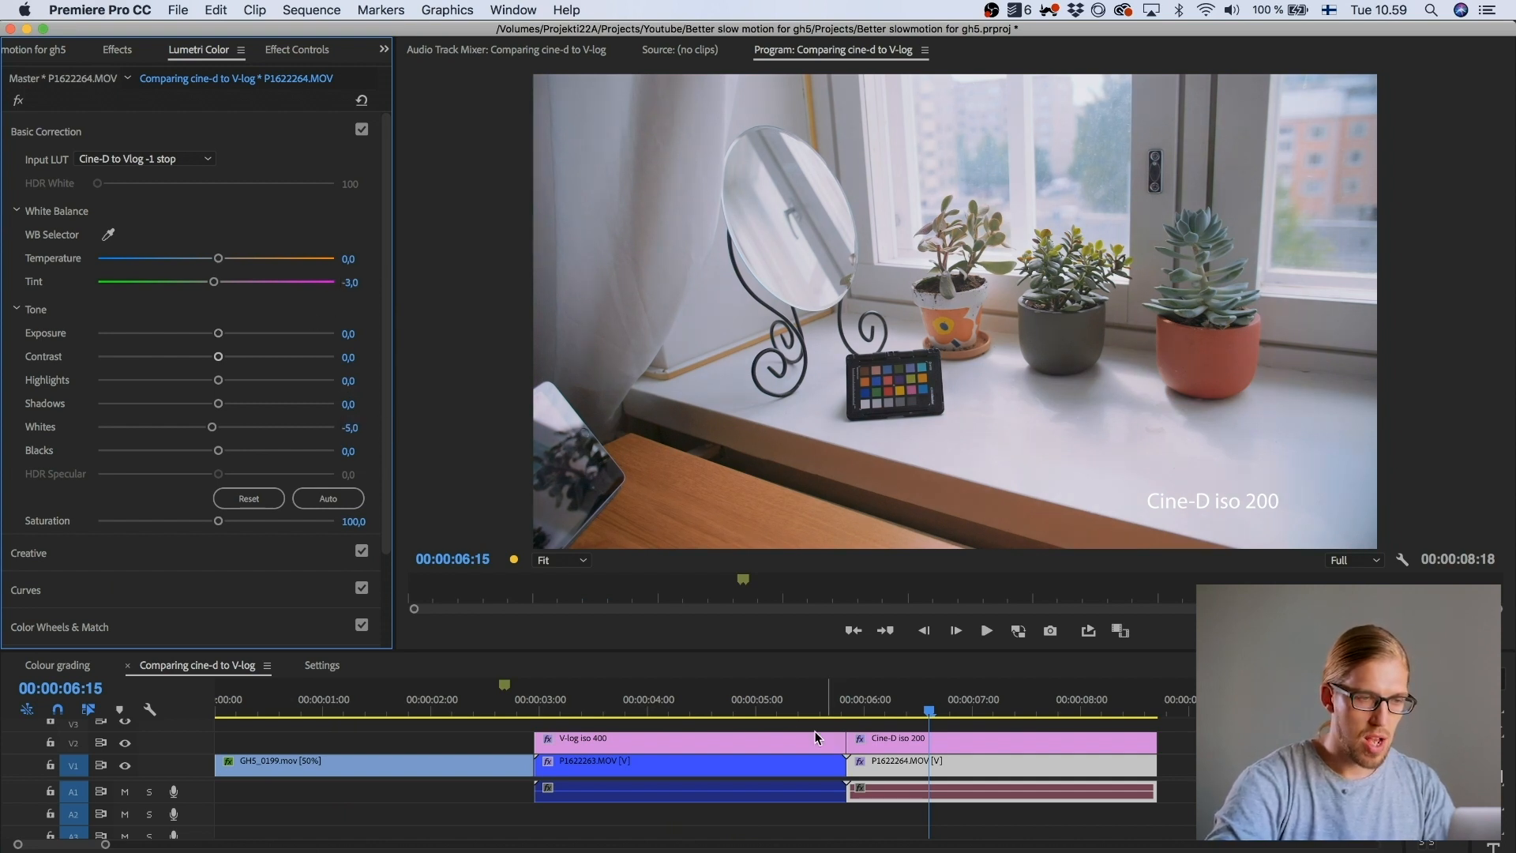
Step: Compare the full frames of the graded V-log iso 400 and Cine-D iso 200 clips by alternating between them
{"action": "left_click", "coordinate": [755, 701]}
{"action": "left_click", "coordinate": [929, 701]}
{"action": "left_click", "coordinate": [712, 699]}
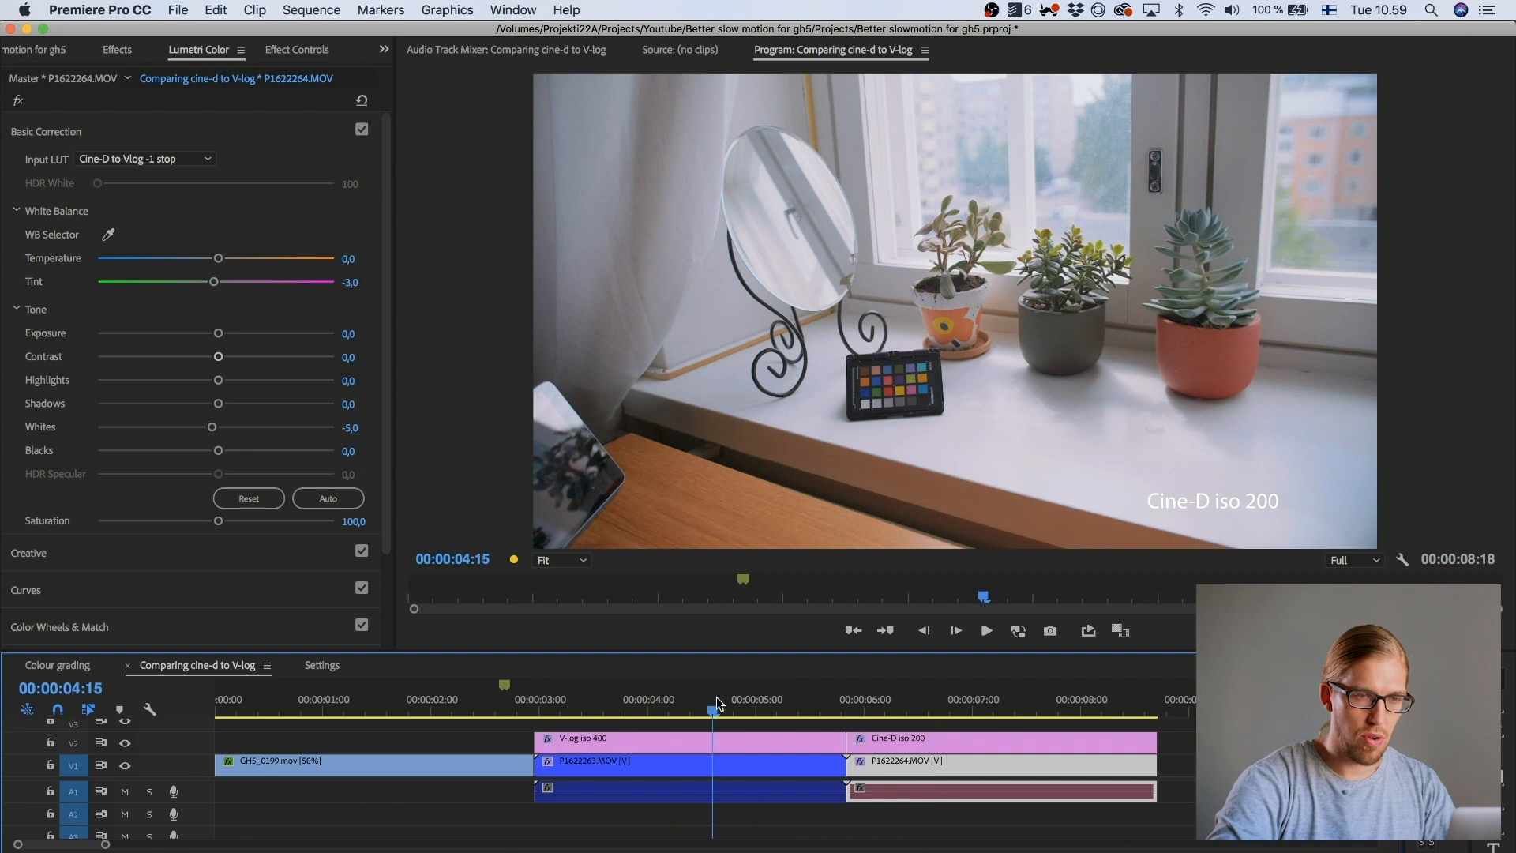
{"action": "left_click", "coordinate": [921, 700]}
{"action": "left_click", "coordinate": [686, 700]}
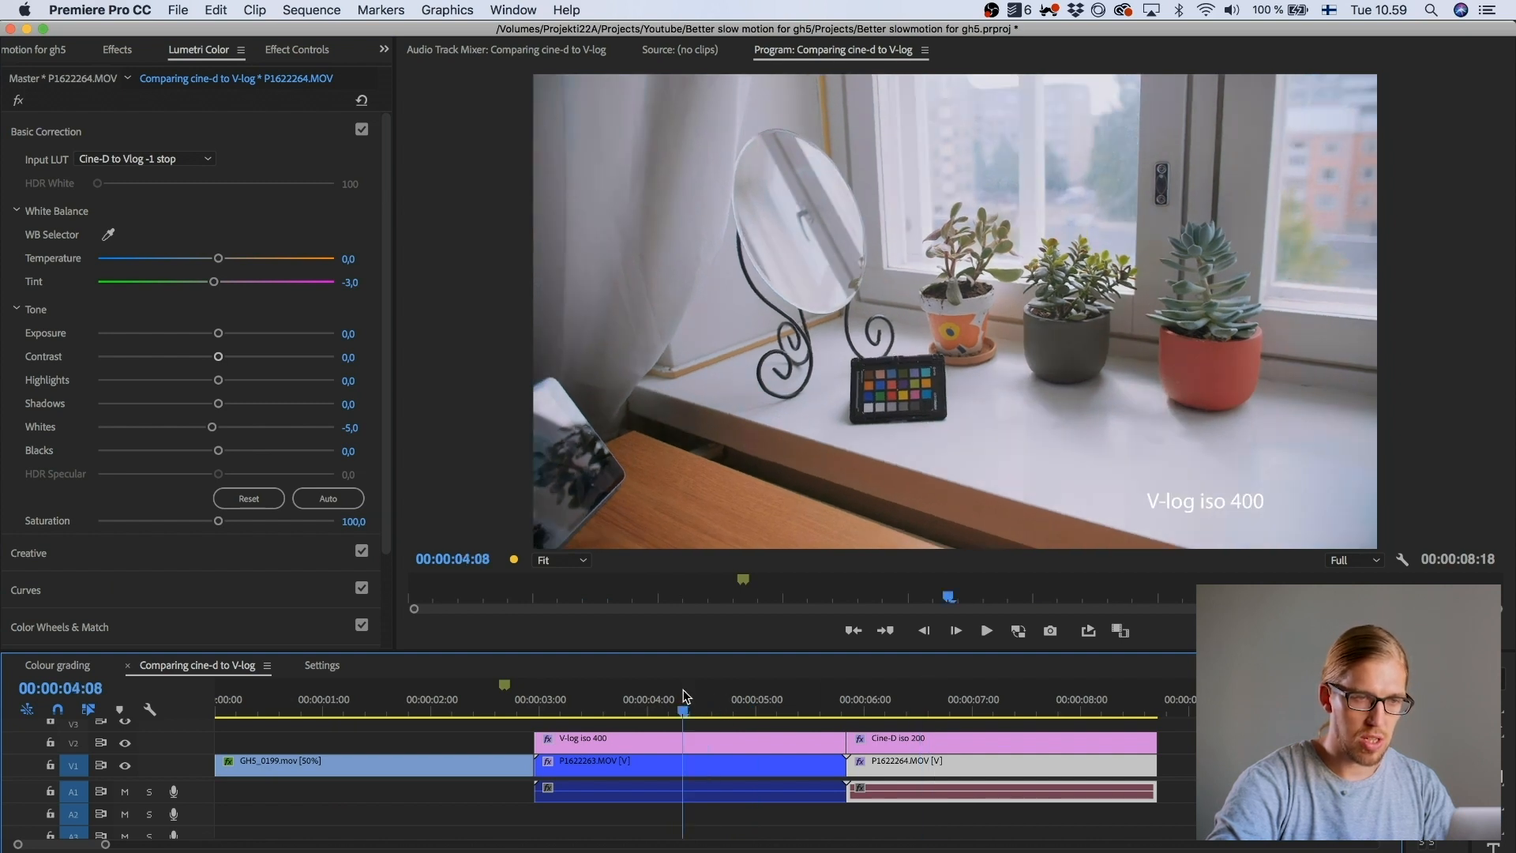
{"action": "left_click", "coordinate": [930, 701]}
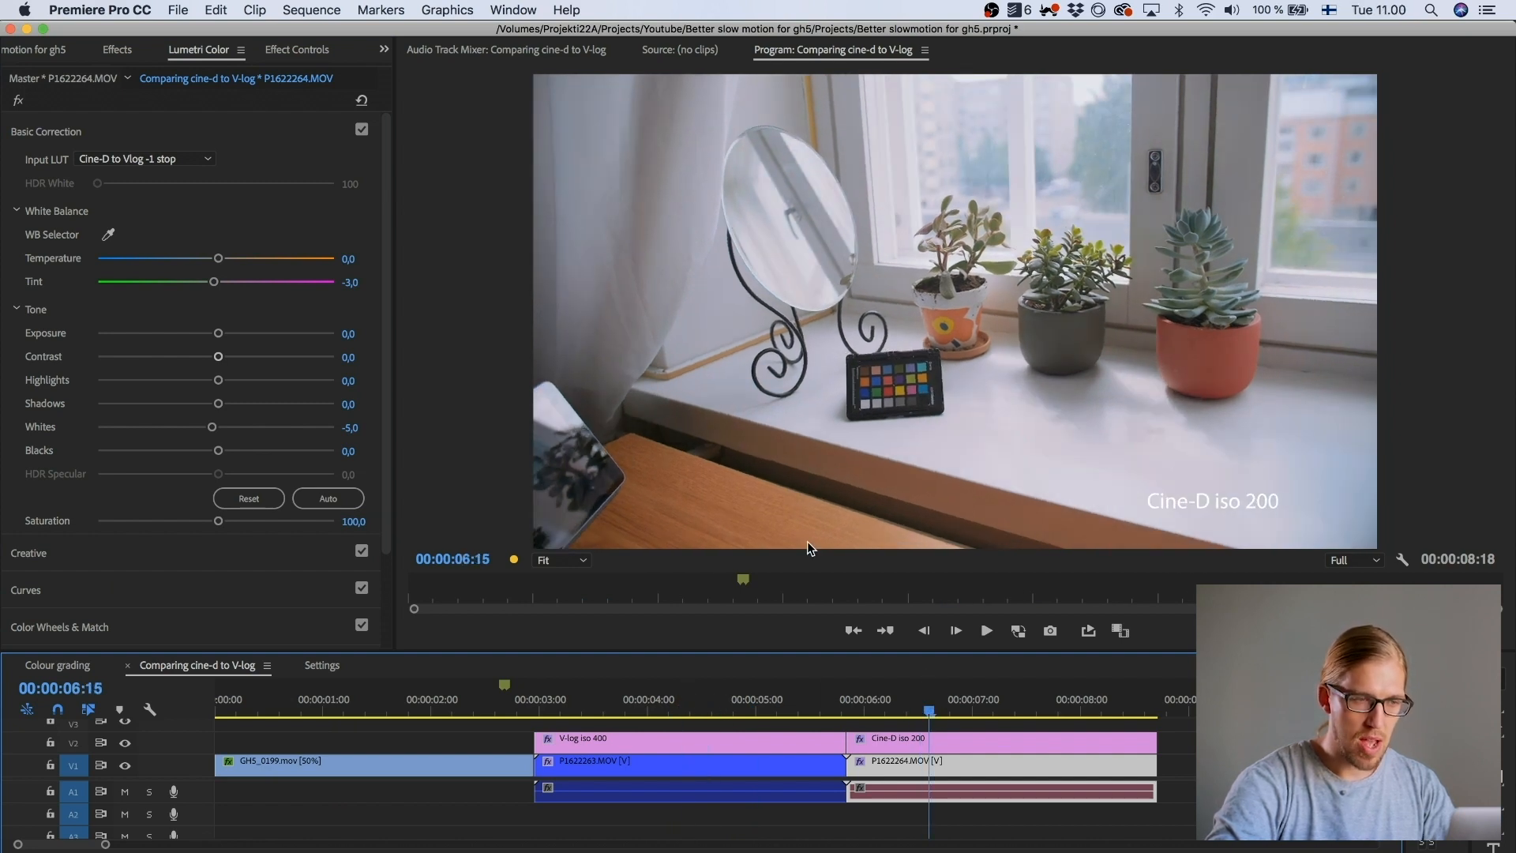
Step: Compare the patterned flower pot in both graded clips at 200% magnification, and save the project
{"action": "left_click", "coordinate": [539, 563]}
{"action": "left_click", "coordinate": [570, 727]}
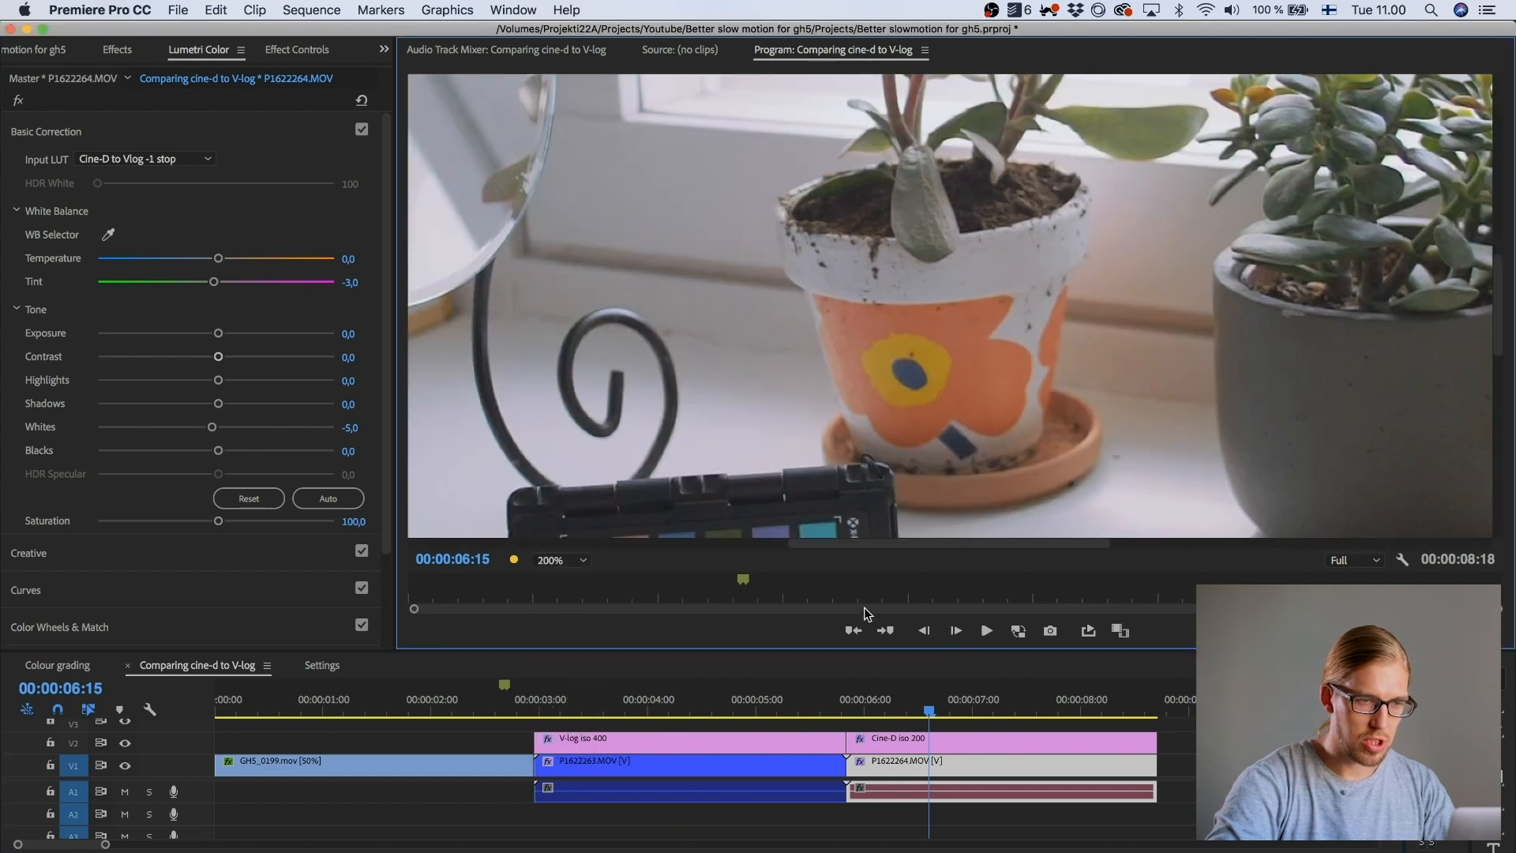
{"action": "left_click", "coordinate": [692, 707]}
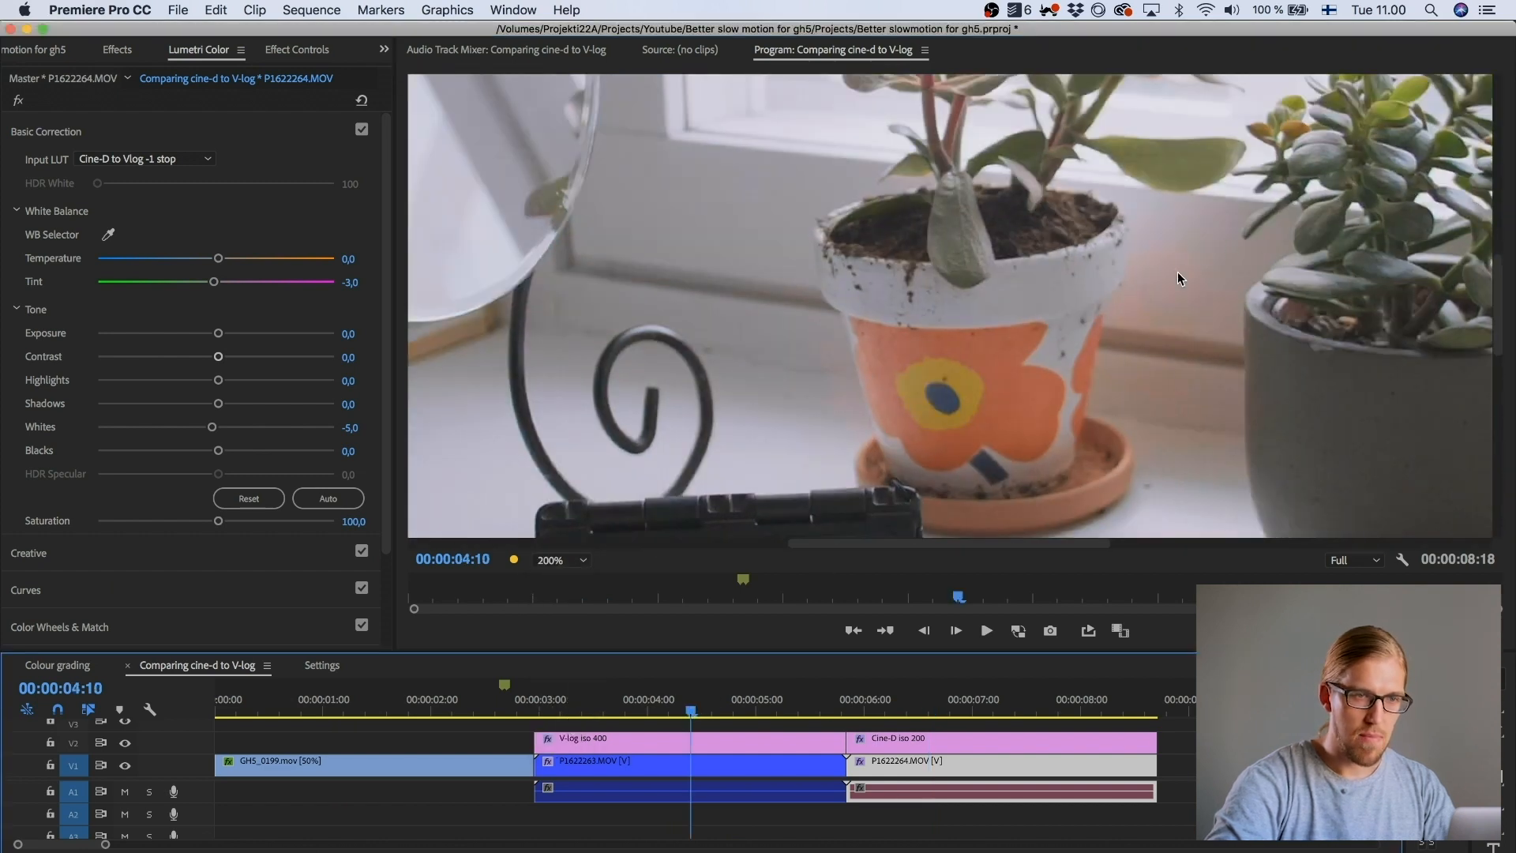
{"action": "left_click", "coordinate": [929, 707]}
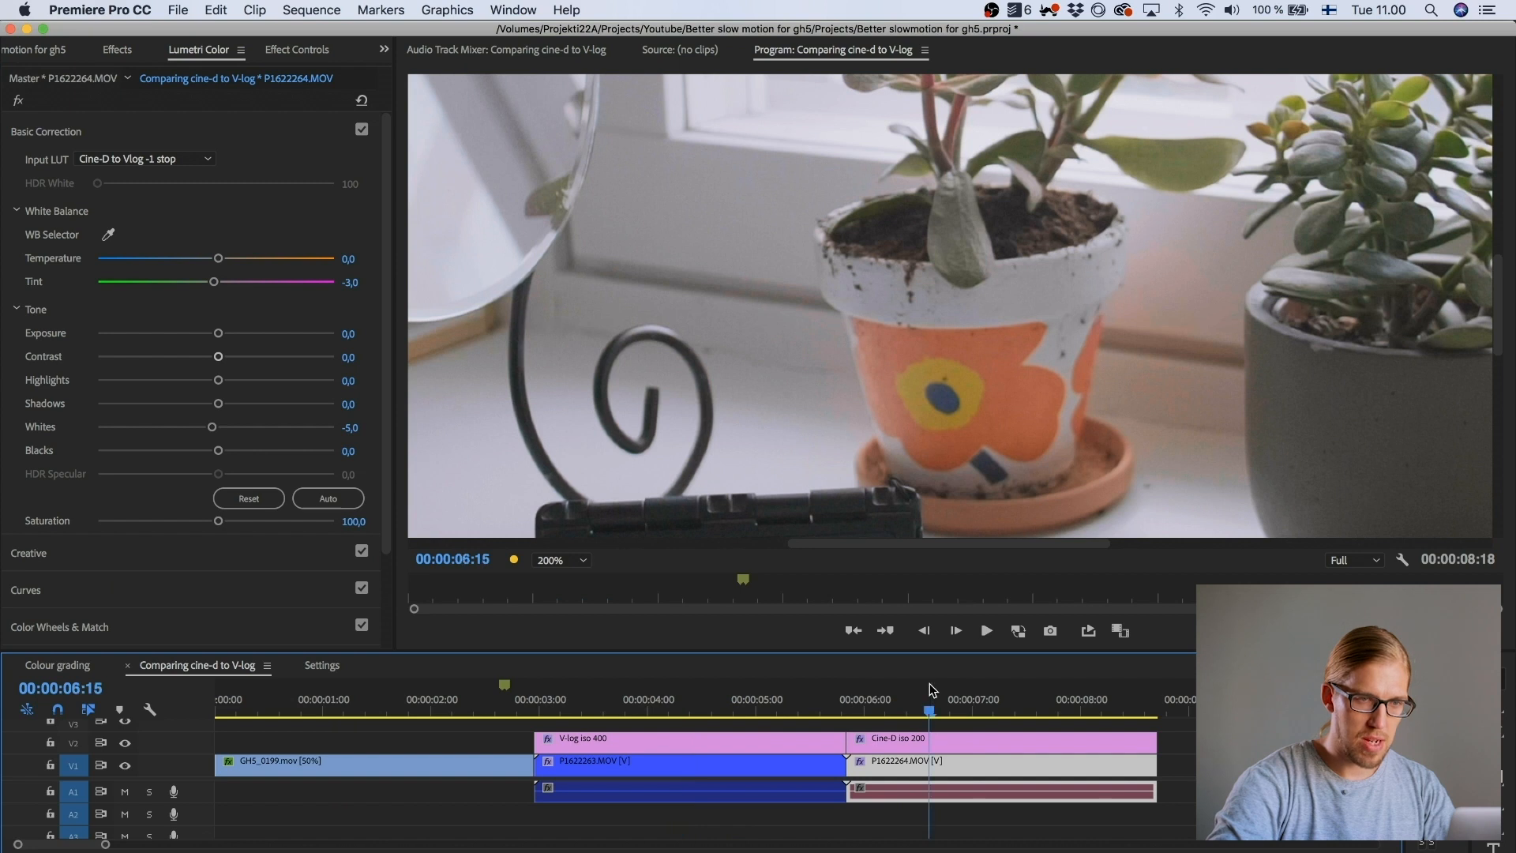
{"action": "key", "text": "super+s"}
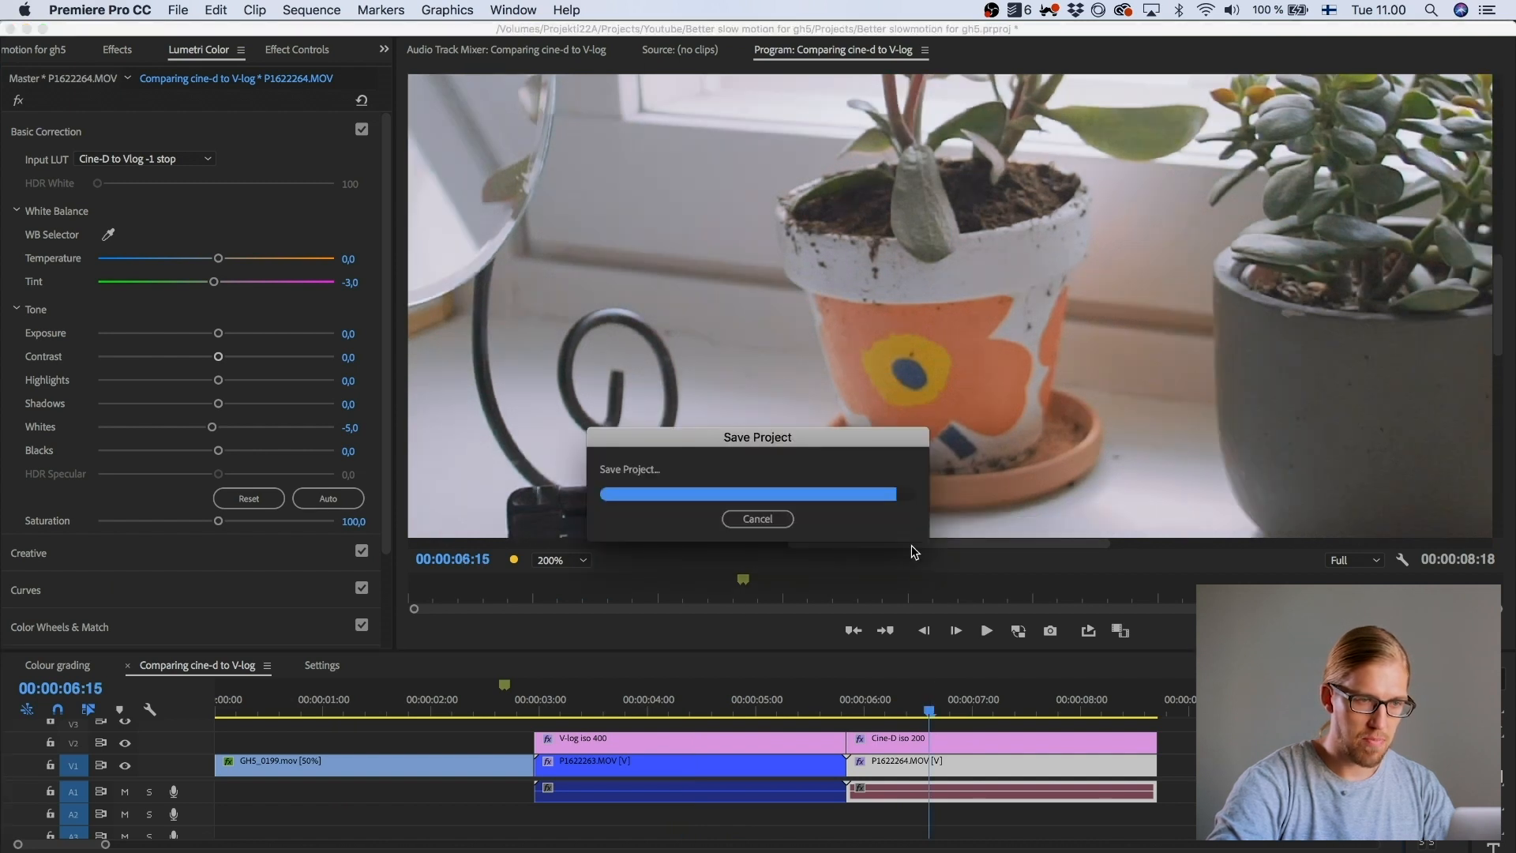
Step: Examine the red pot and its shadow at 200% in the Cine-D and V-log clips, then return the preview to Fit
{"action": "left_click_drag", "start_coordinate": [1028, 543], "coordinate": [1280, 545]}
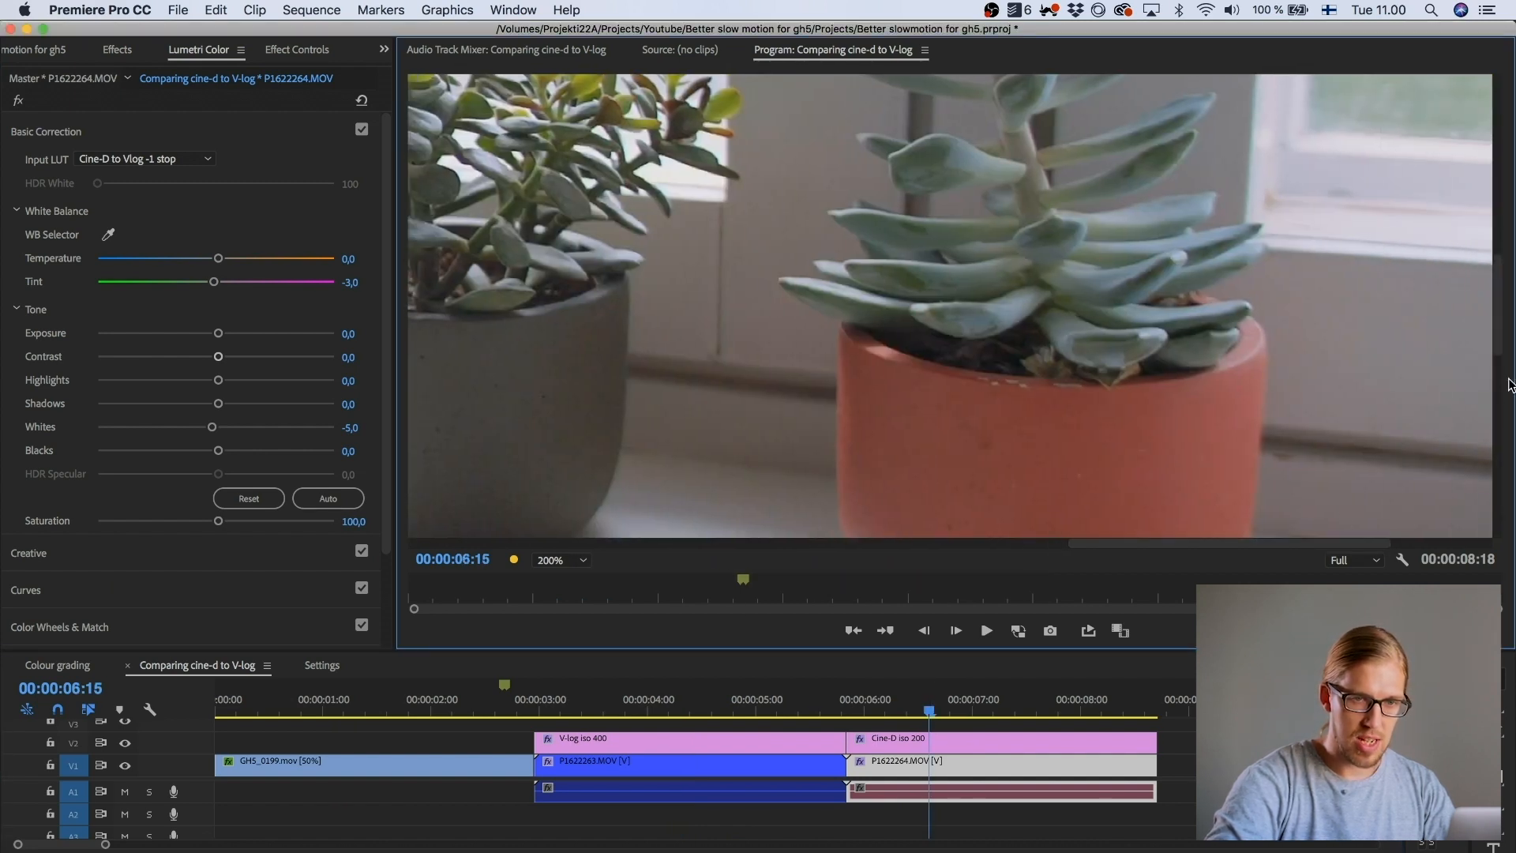
{"action": "left_click_drag", "start_coordinate": [1498, 336], "coordinate": [1505, 401]}
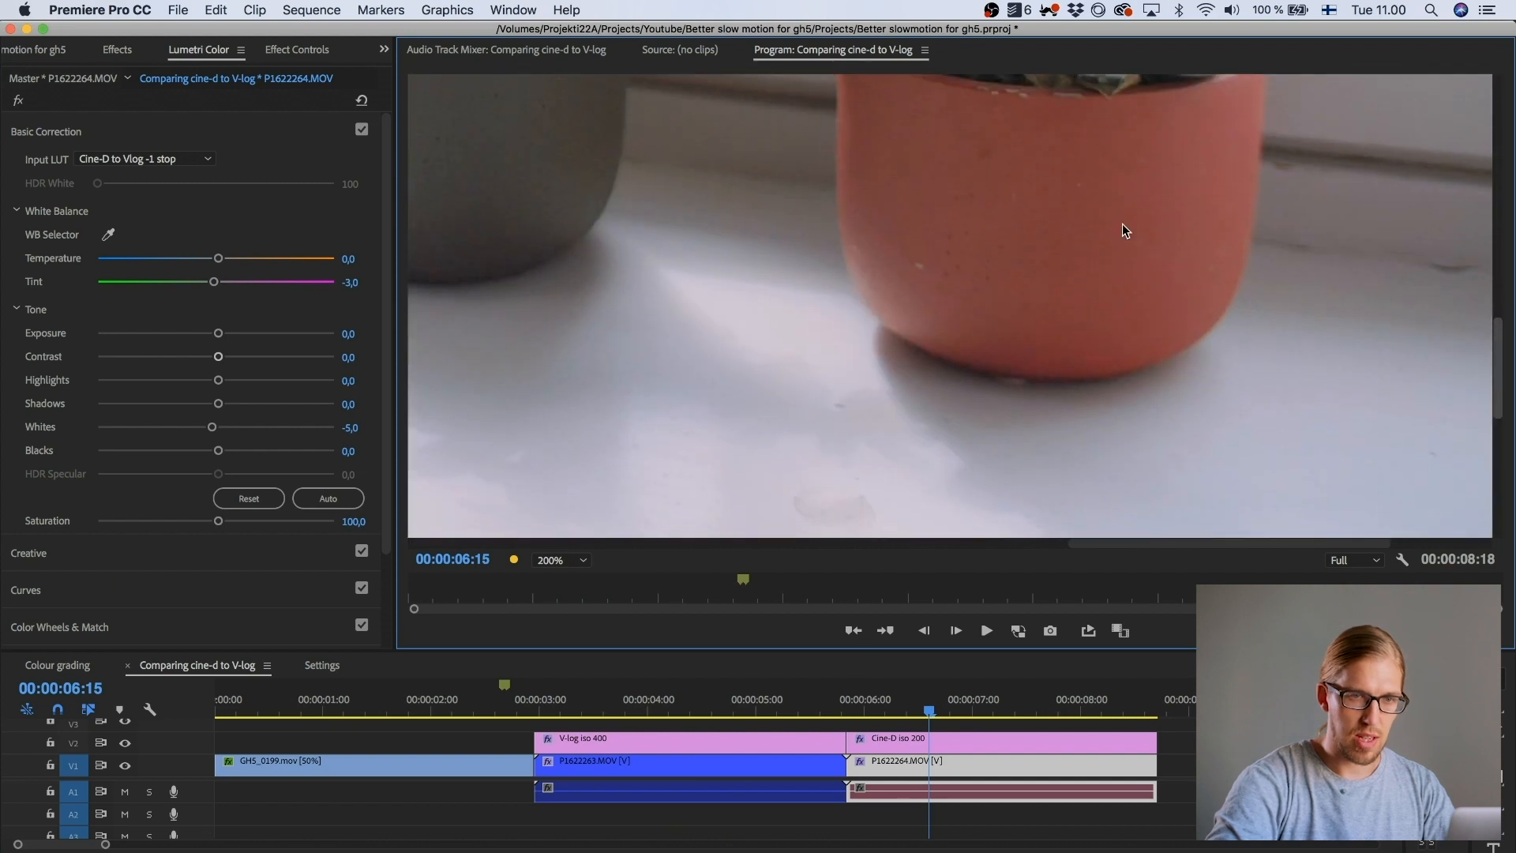
{"action": "left_click_drag", "start_coordinate": [1498, 327], "coordinate": [1499, 304]}
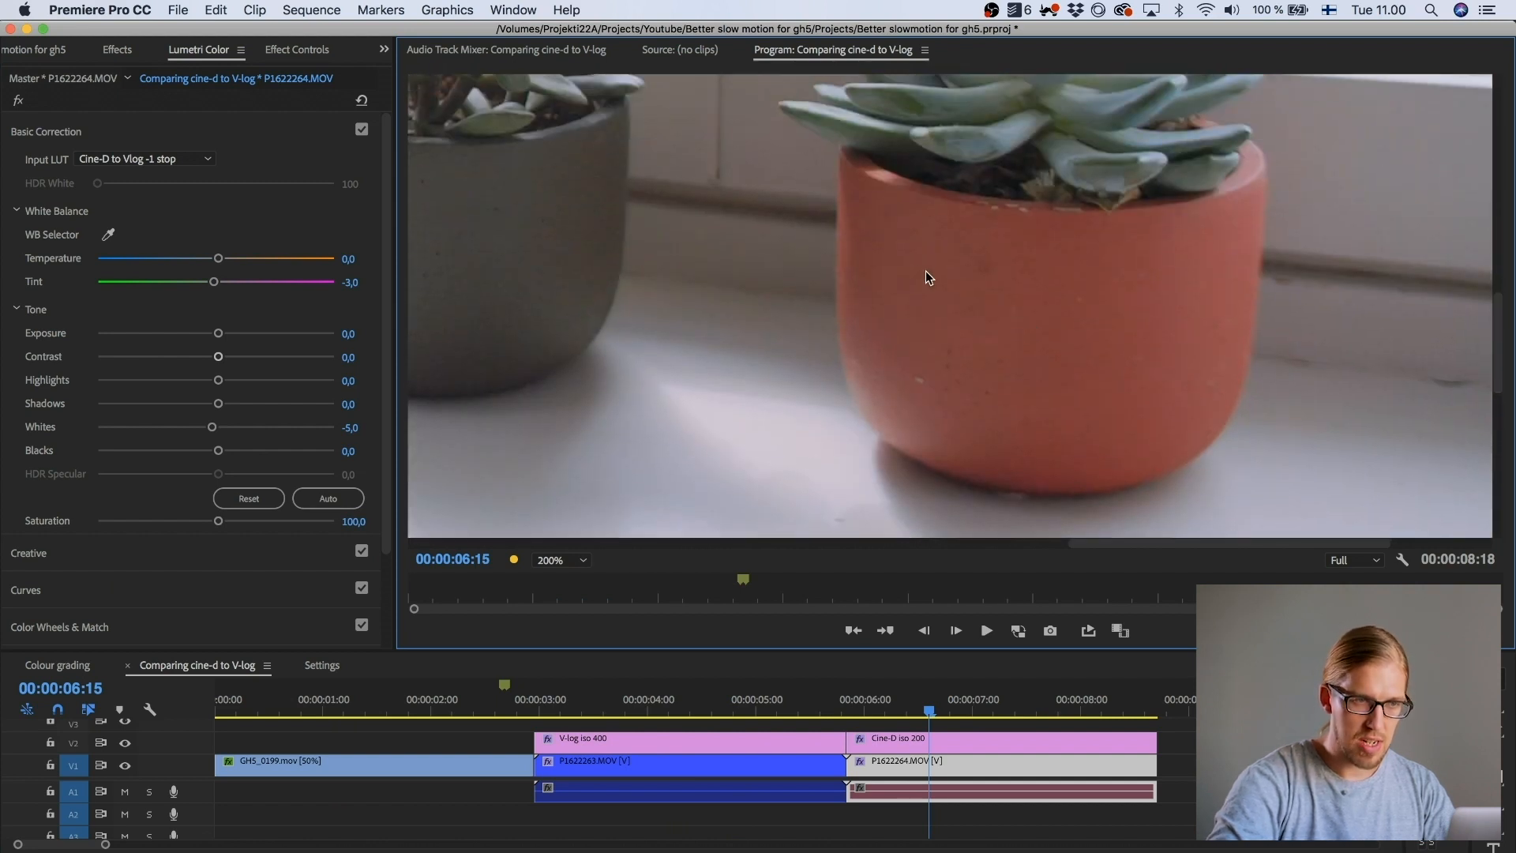
{"action": "left_click", "coordinate": [728, 704]}
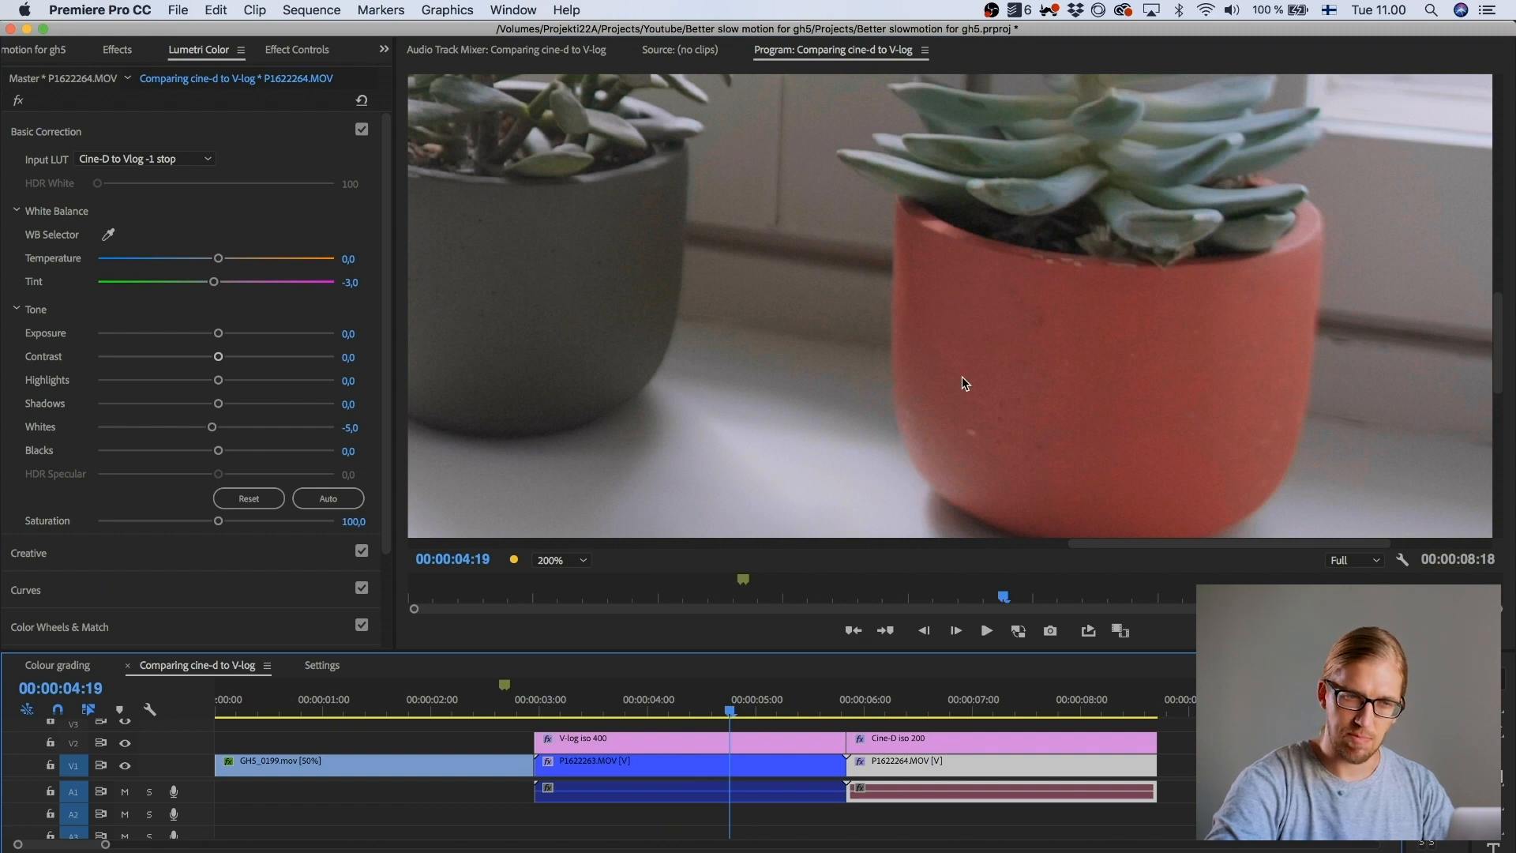
{"action": "left_click", "coordinate": [562, 560]}
{"action": "left_click", "coordinate": [565, 575]}
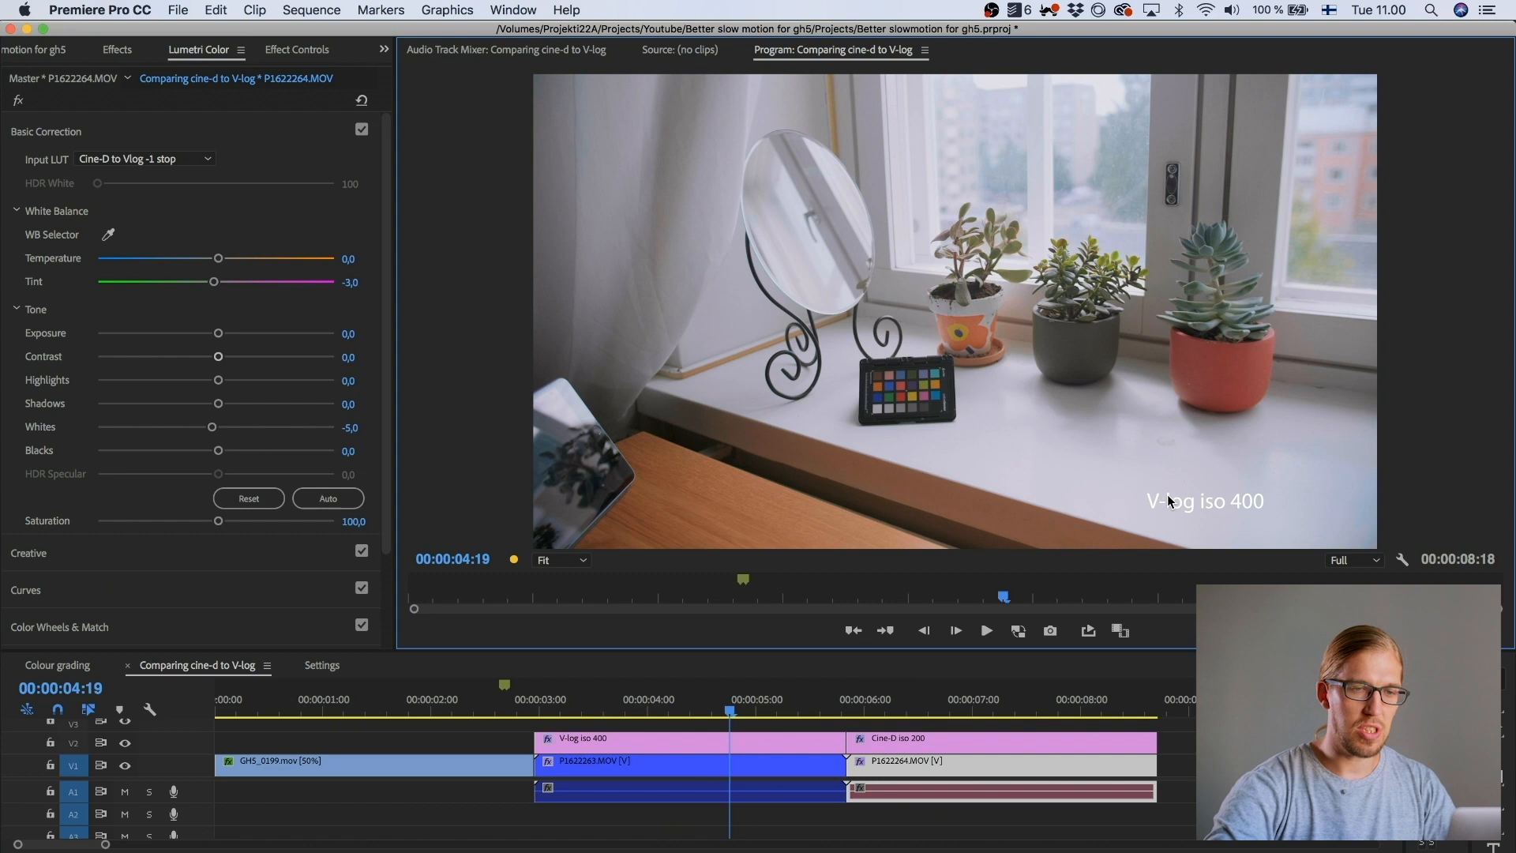
Step: Compare the bright window highlights and the buildings outside at 200% in the Cine-D and V-log clips
{"action": "left_click", "coordinate": [933, 708]}
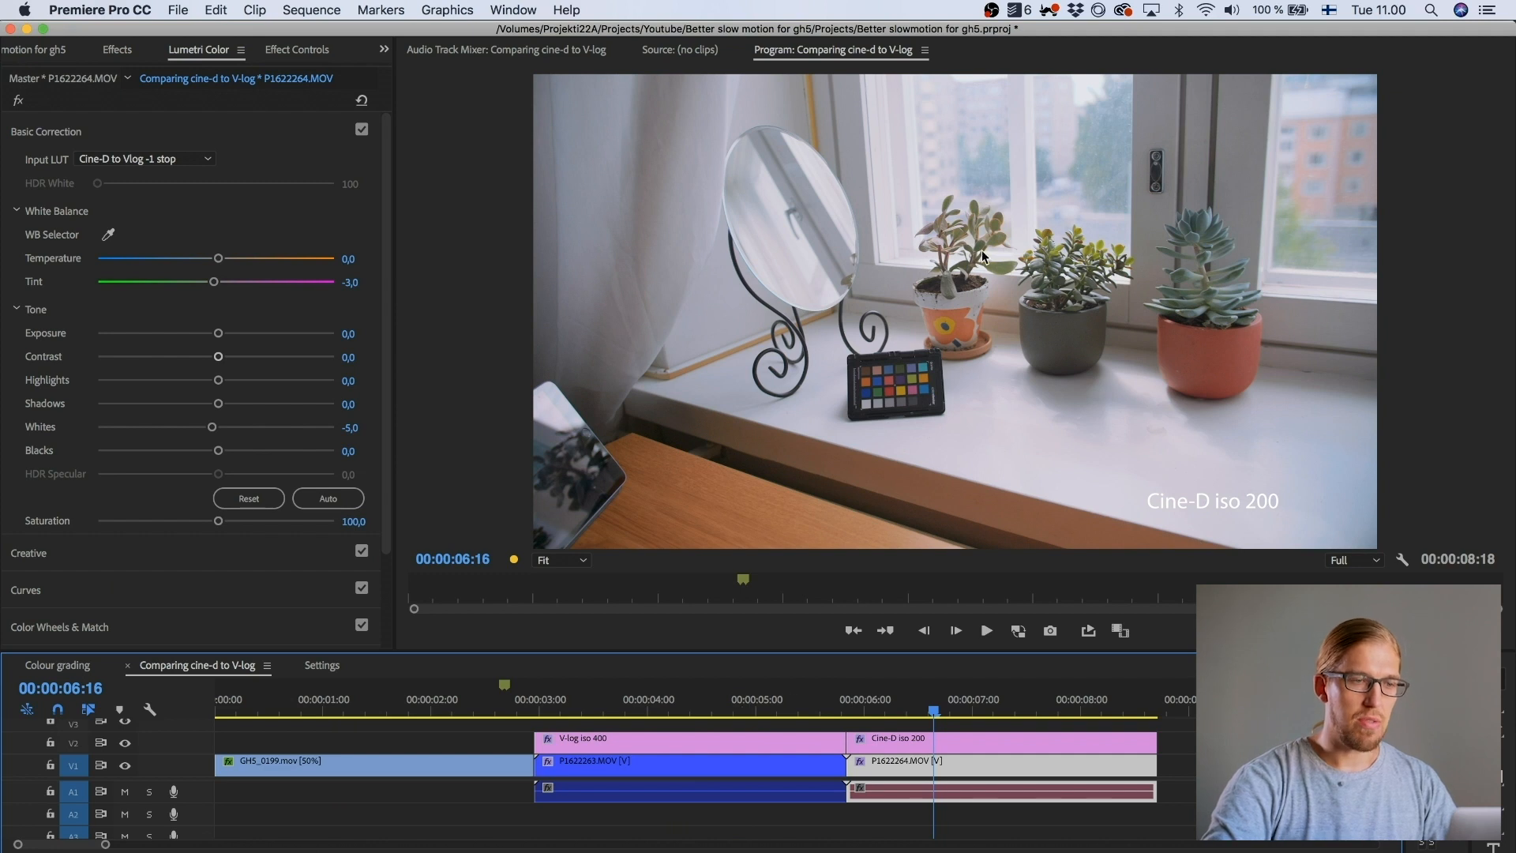
{"action": "left_click", "coordinate": [582, 560]}
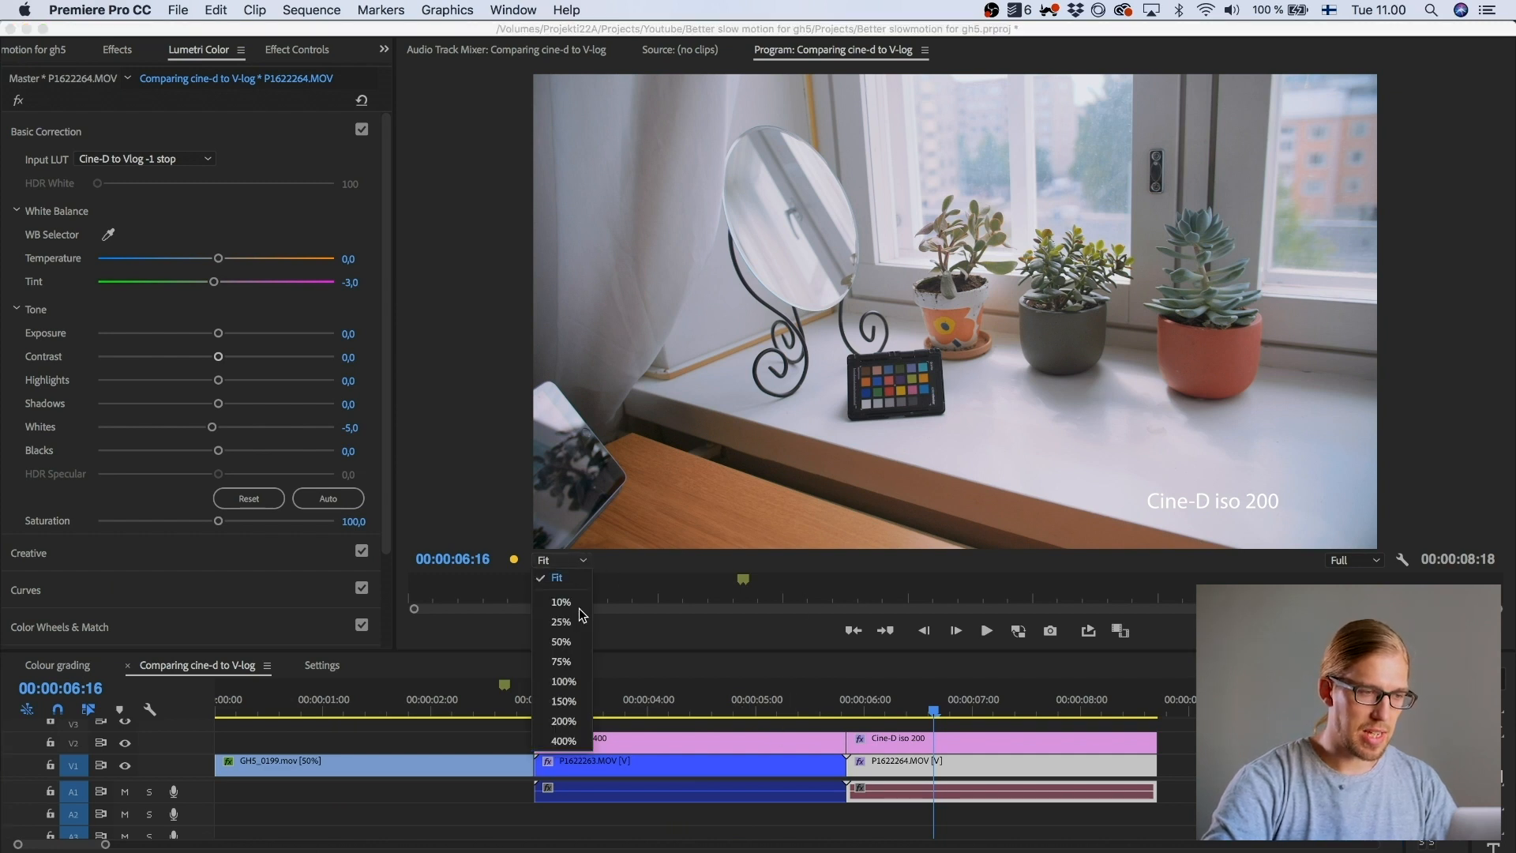
{"action": "left_click", "coordinate": [569, 724]}
{"action": "left_click_drag", "start_coordinate": [1497, 348], "coordinate": [1469, 135]}
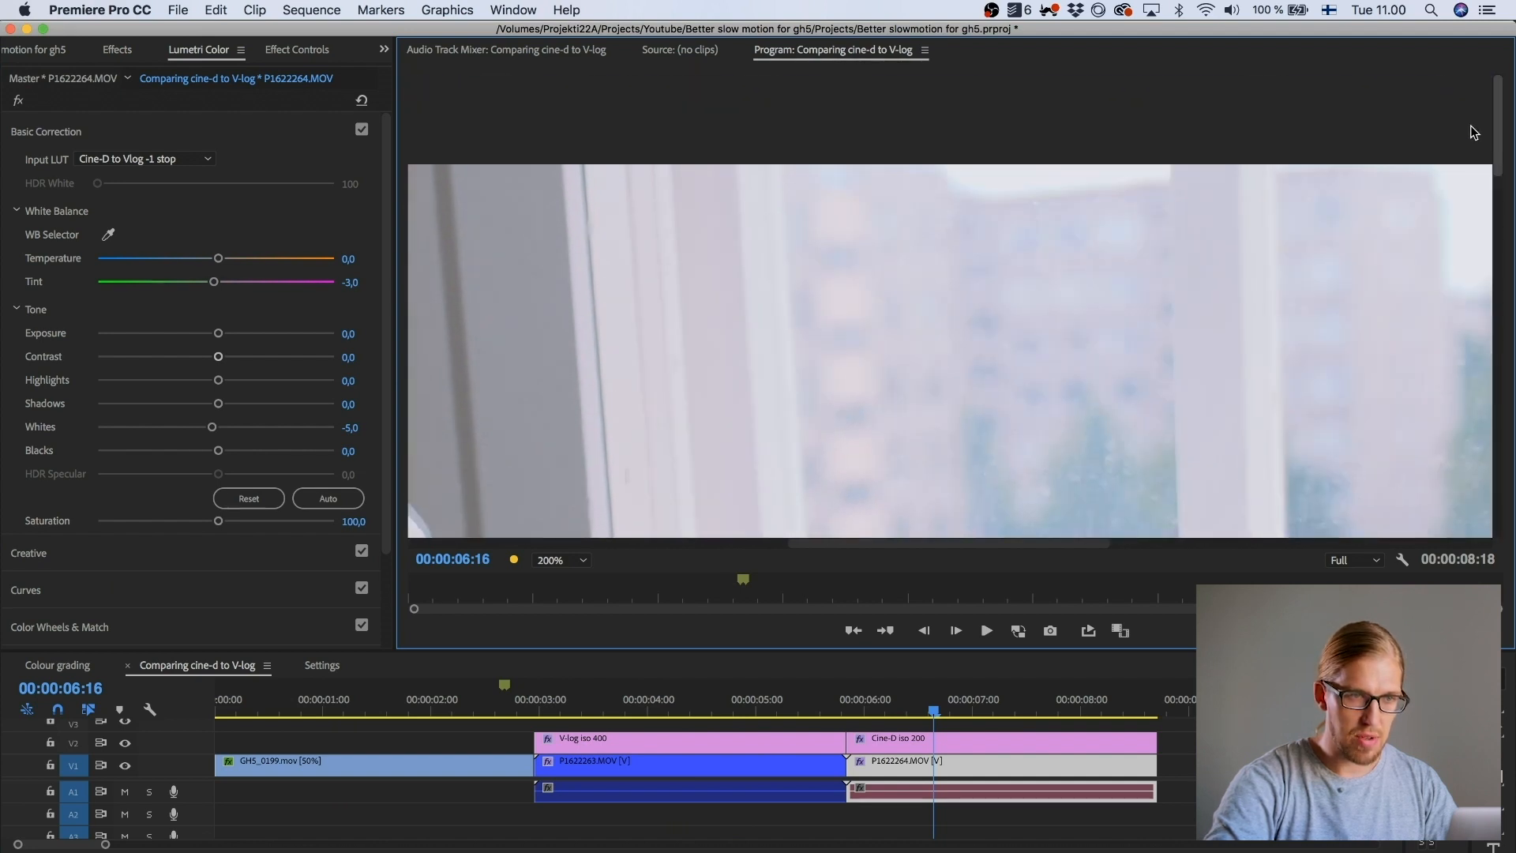
{"action": "left_click_drag", "start_coordinate": [969, 538], "coordinate": [1121, 538]}
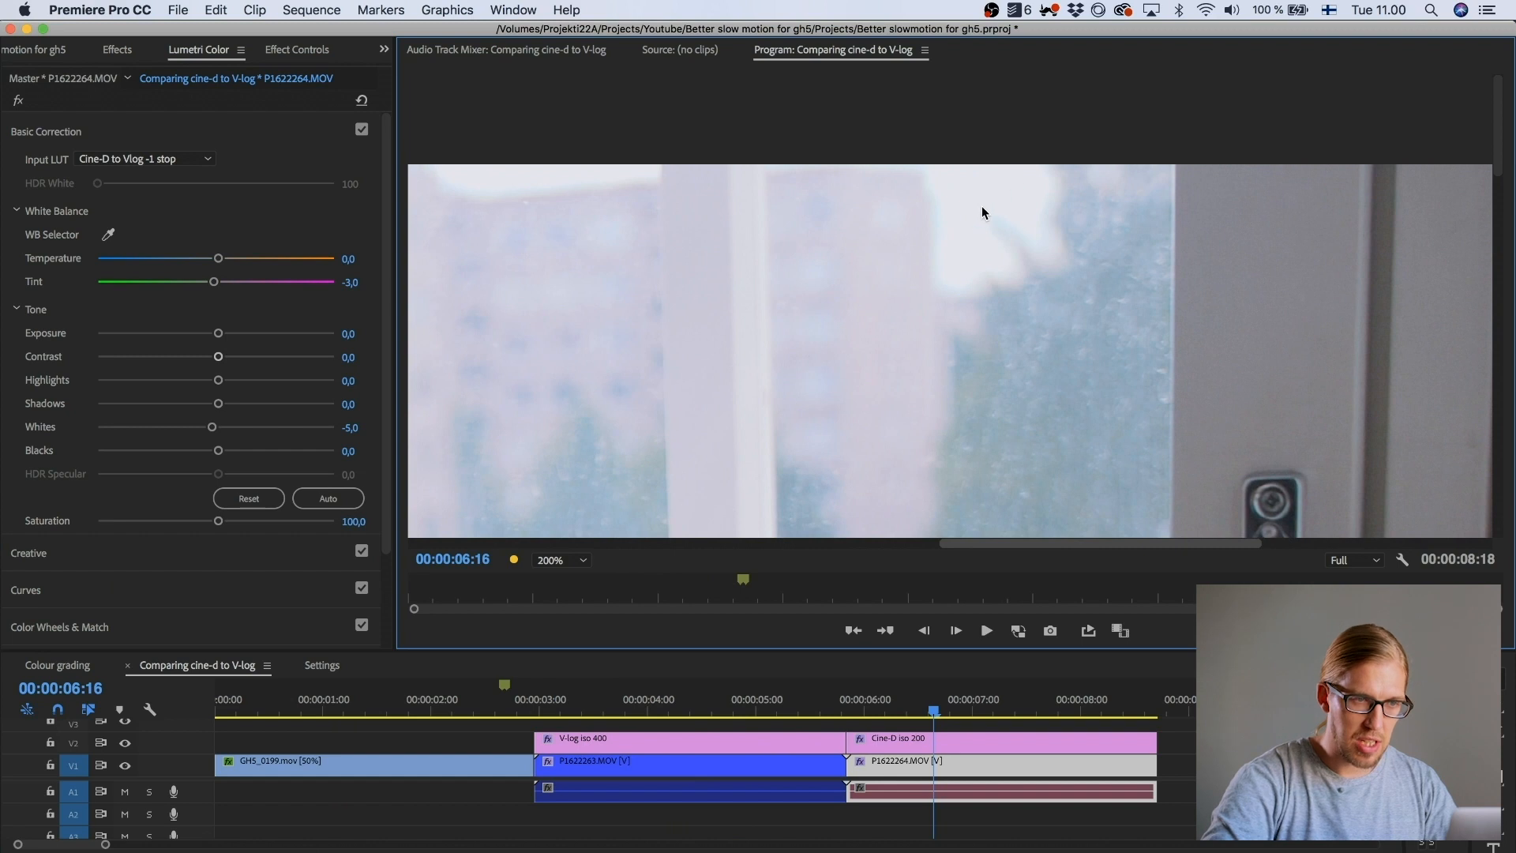
{"action": "left_click", "coordinate": [765, 703]}
{"action": "left_click", "coordinate": [910, 702]}
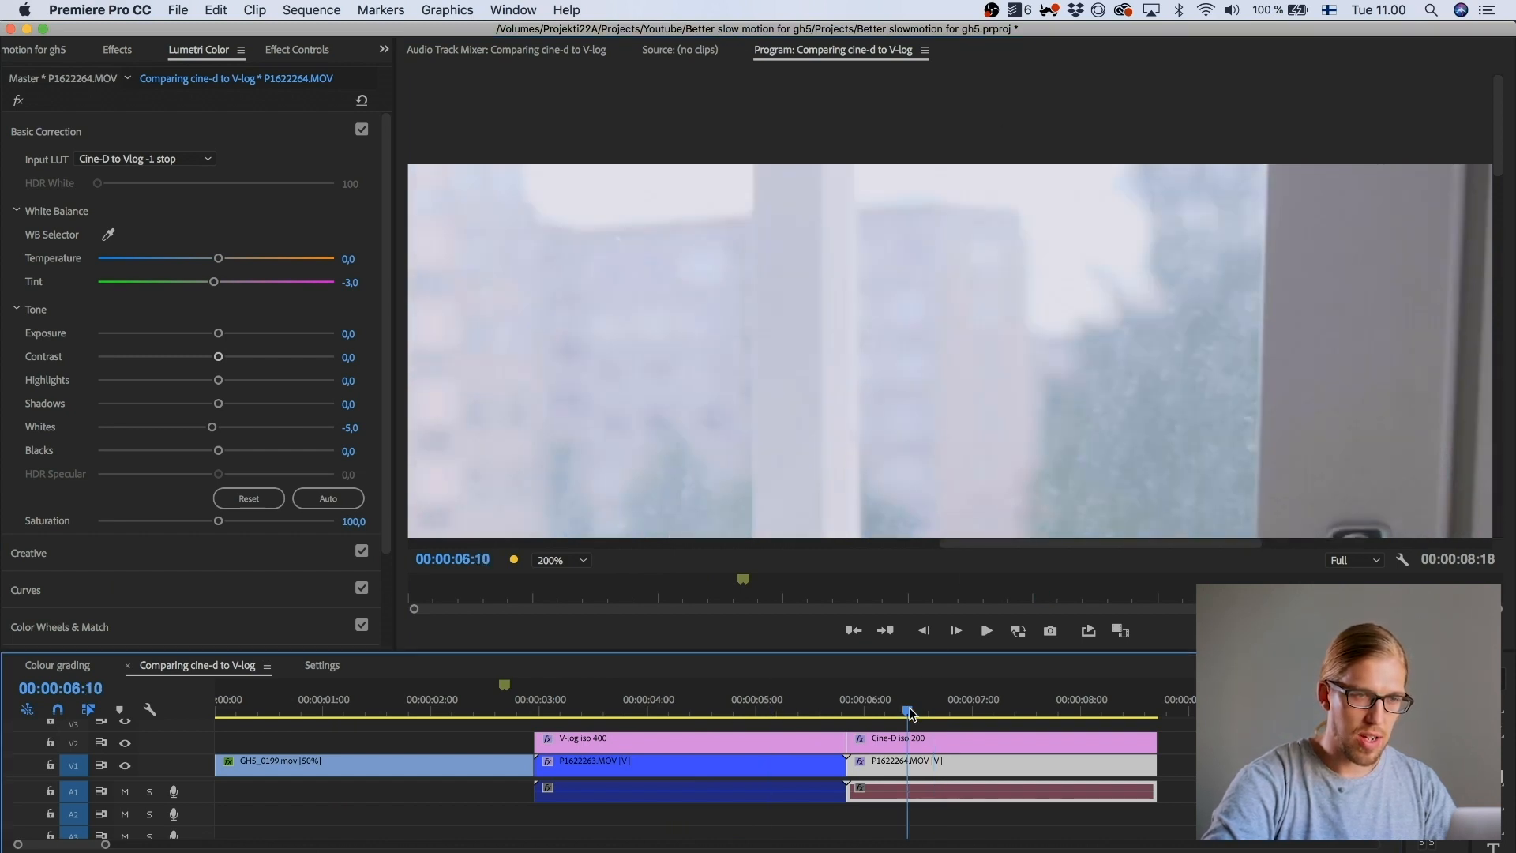
{"action": "left_click", "coordinate": [735, 700]}
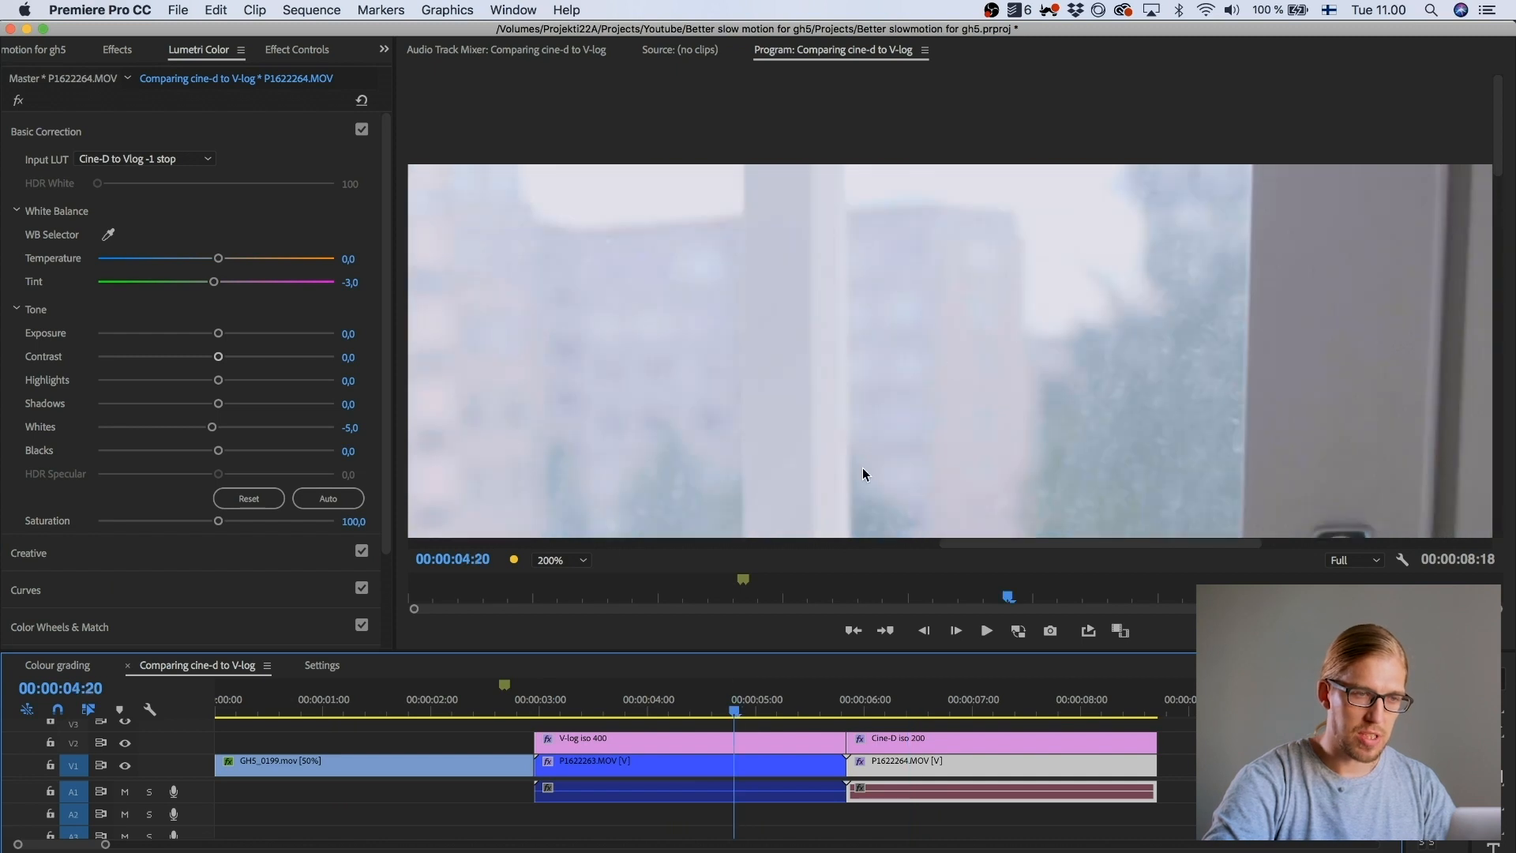
{"action": "left_click", "coordinate": [917, 699]}
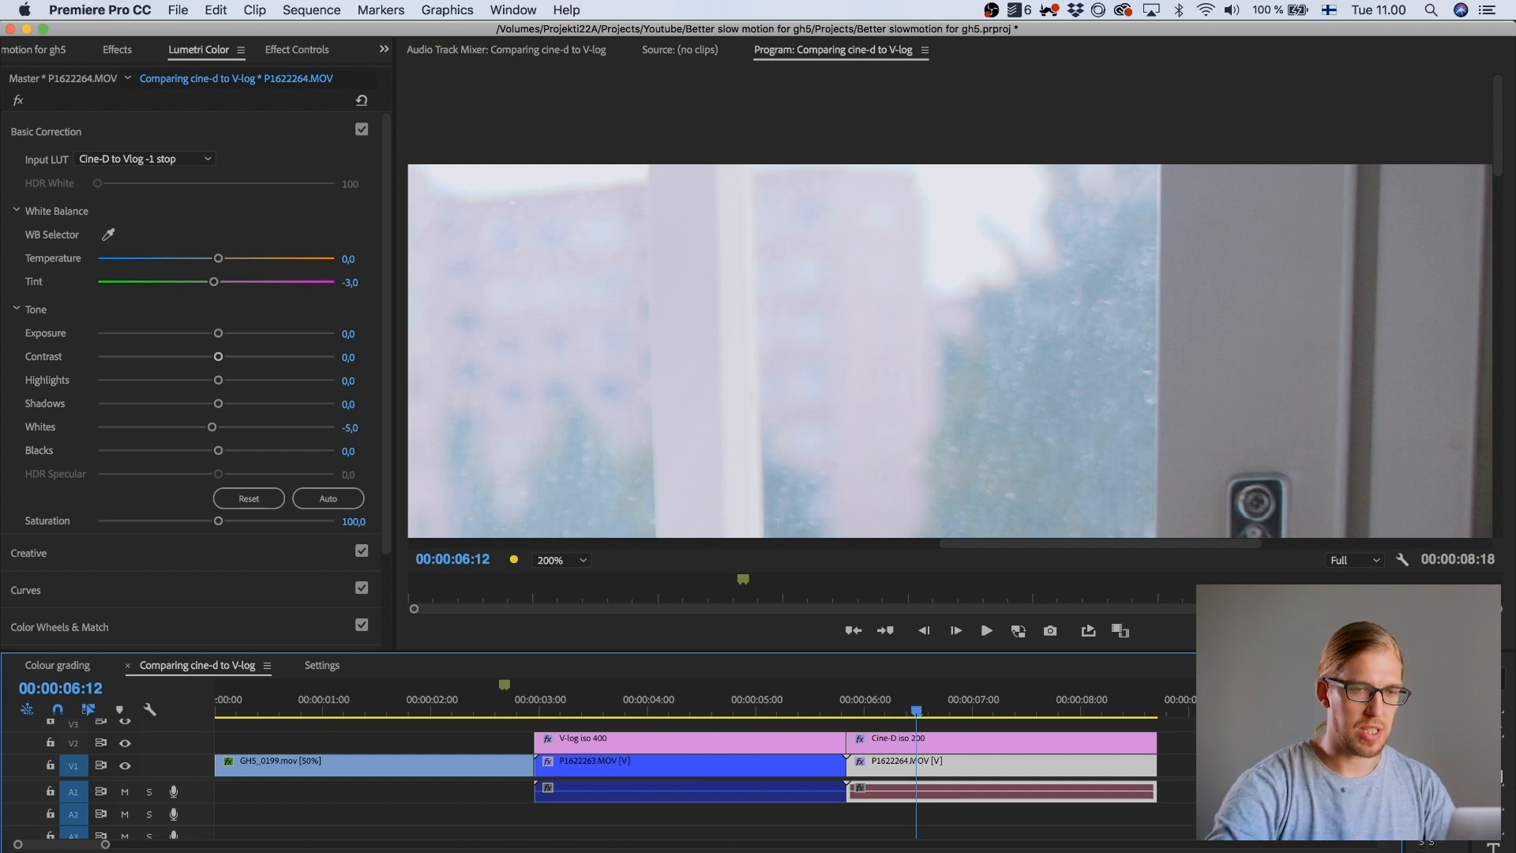
Step: Raise the Cine-D clip's Shadows to 100 with the dark gap between the desk and windowsill in view at 200%
{"action": "left_click_drag", "start_coordinate": [1499, 158], "coordinate": [1513, 489]}
{"action": "left_click_drag", "start_coordinate": [1159, 543], "coordinate": [735, 569]}
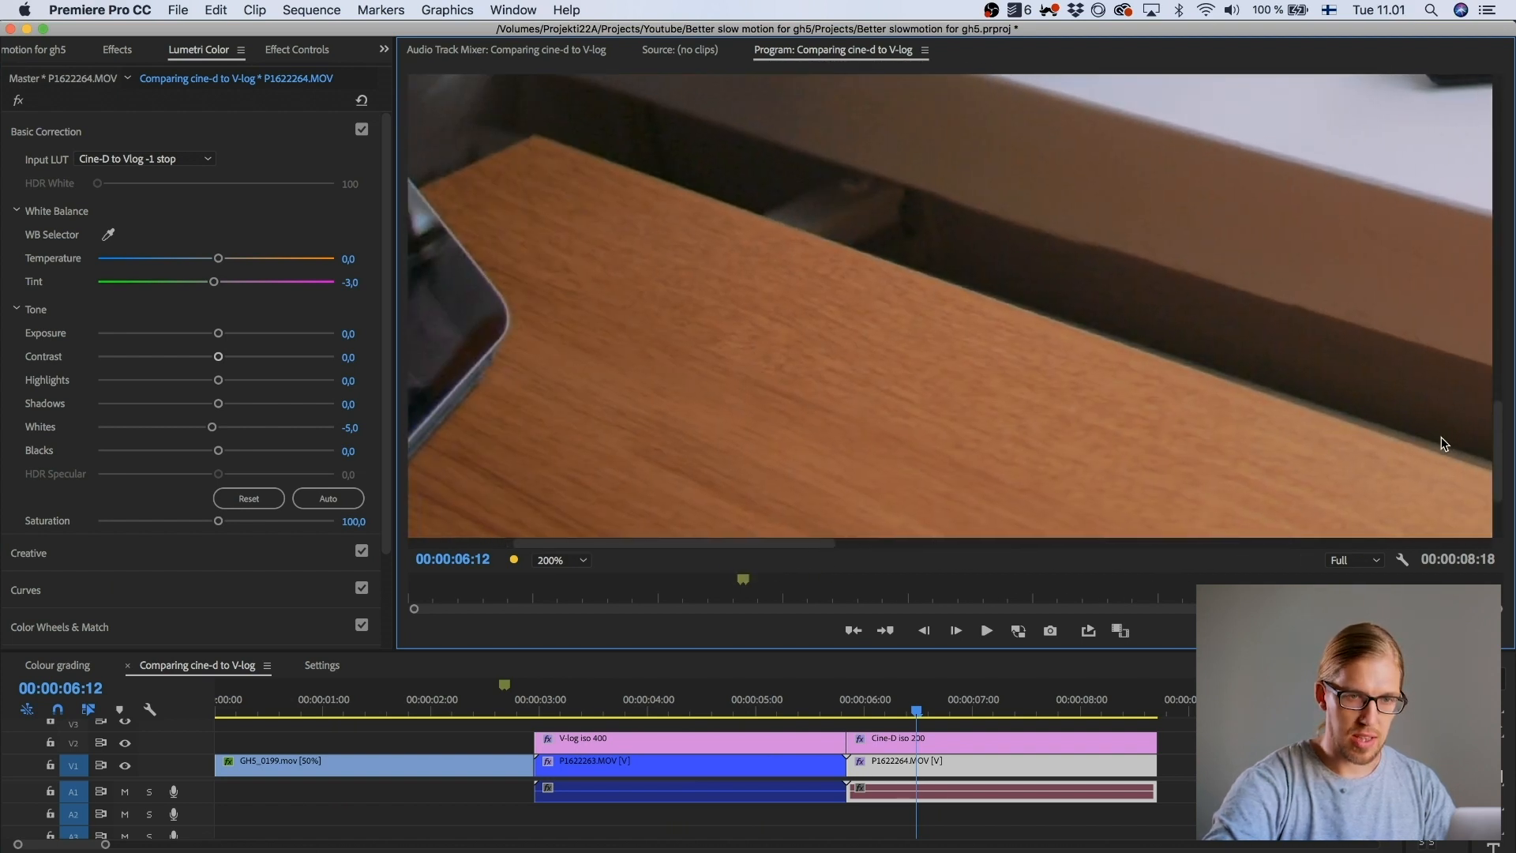
{"action": "left_click_drag", "start_coordinate": [1500, 440], "coordinate": [1500, 405]}
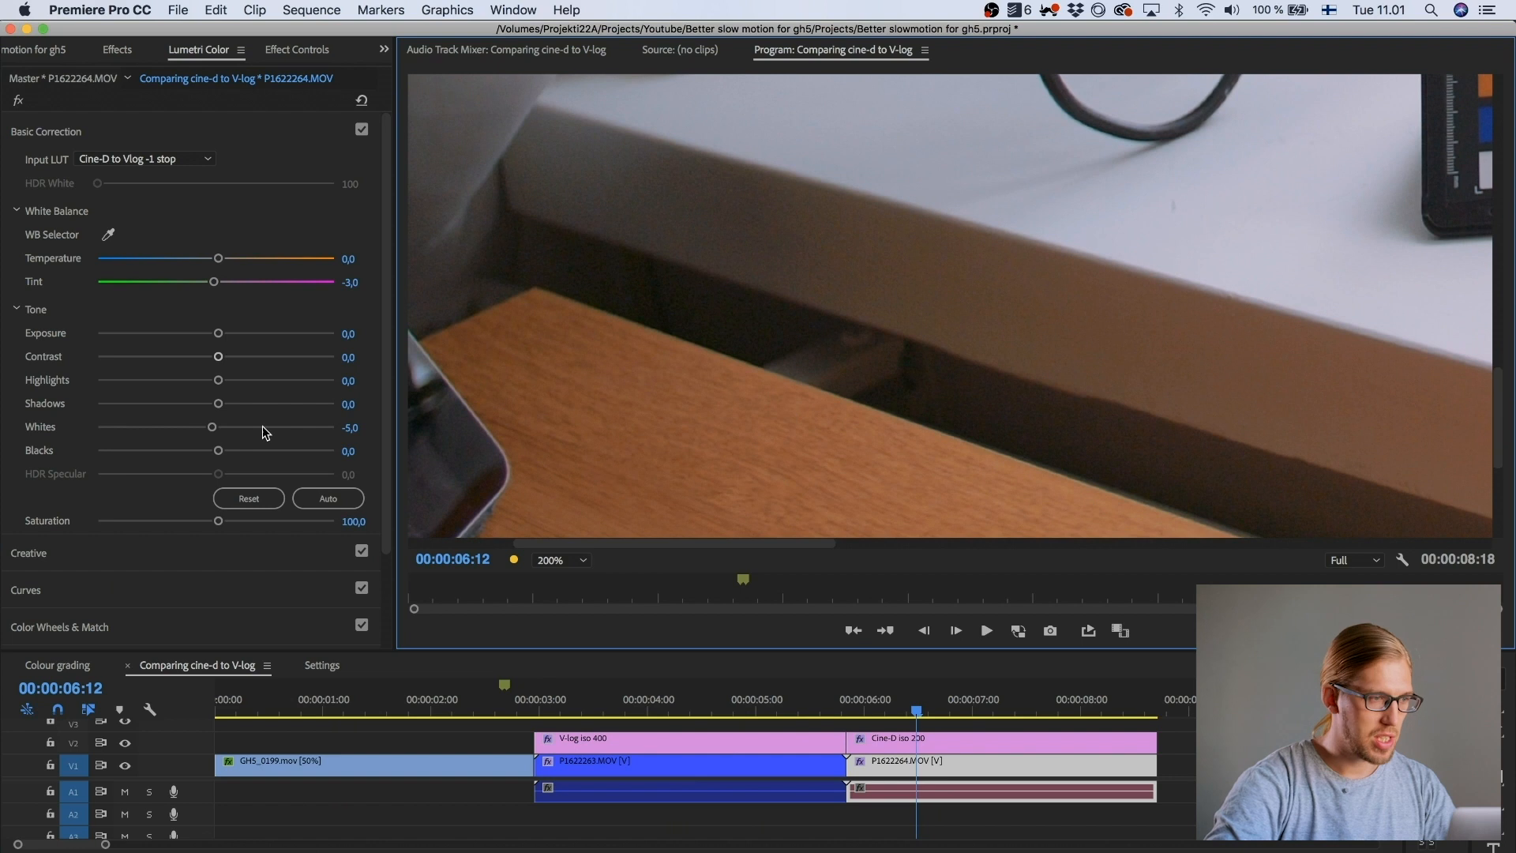
{"action": "left_click_drag", "start_coordinate": [218, 404], "coordinate": [346, 424]}
Step: Select the V-log iso 400 clip and raise its Shadows to 100
{"action": "left_click", "coordinate": [736, 733]}
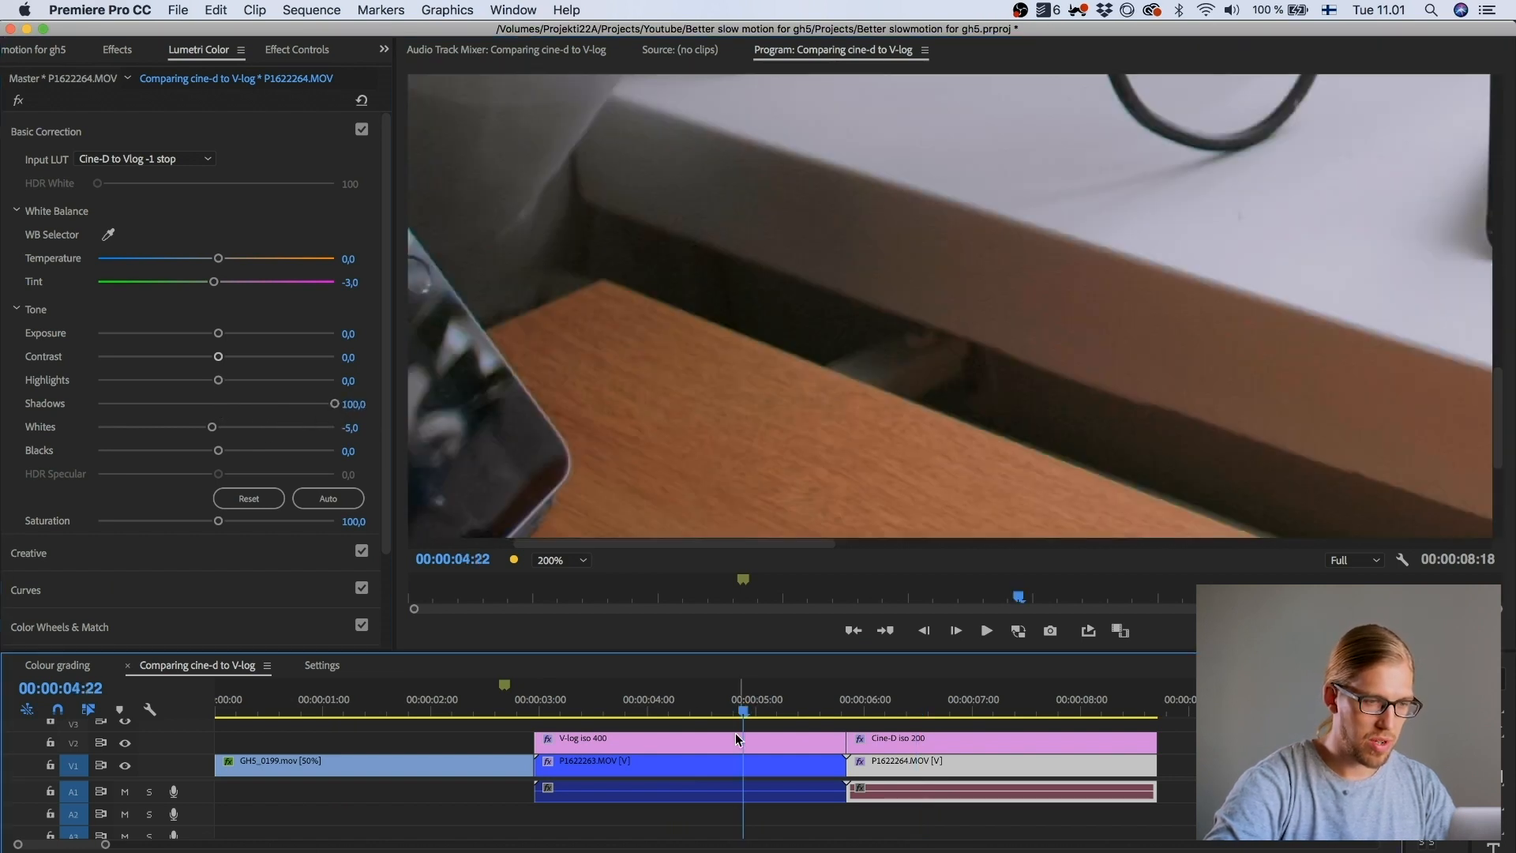
{"action": "double_click", "coordinate": [709, 771]}
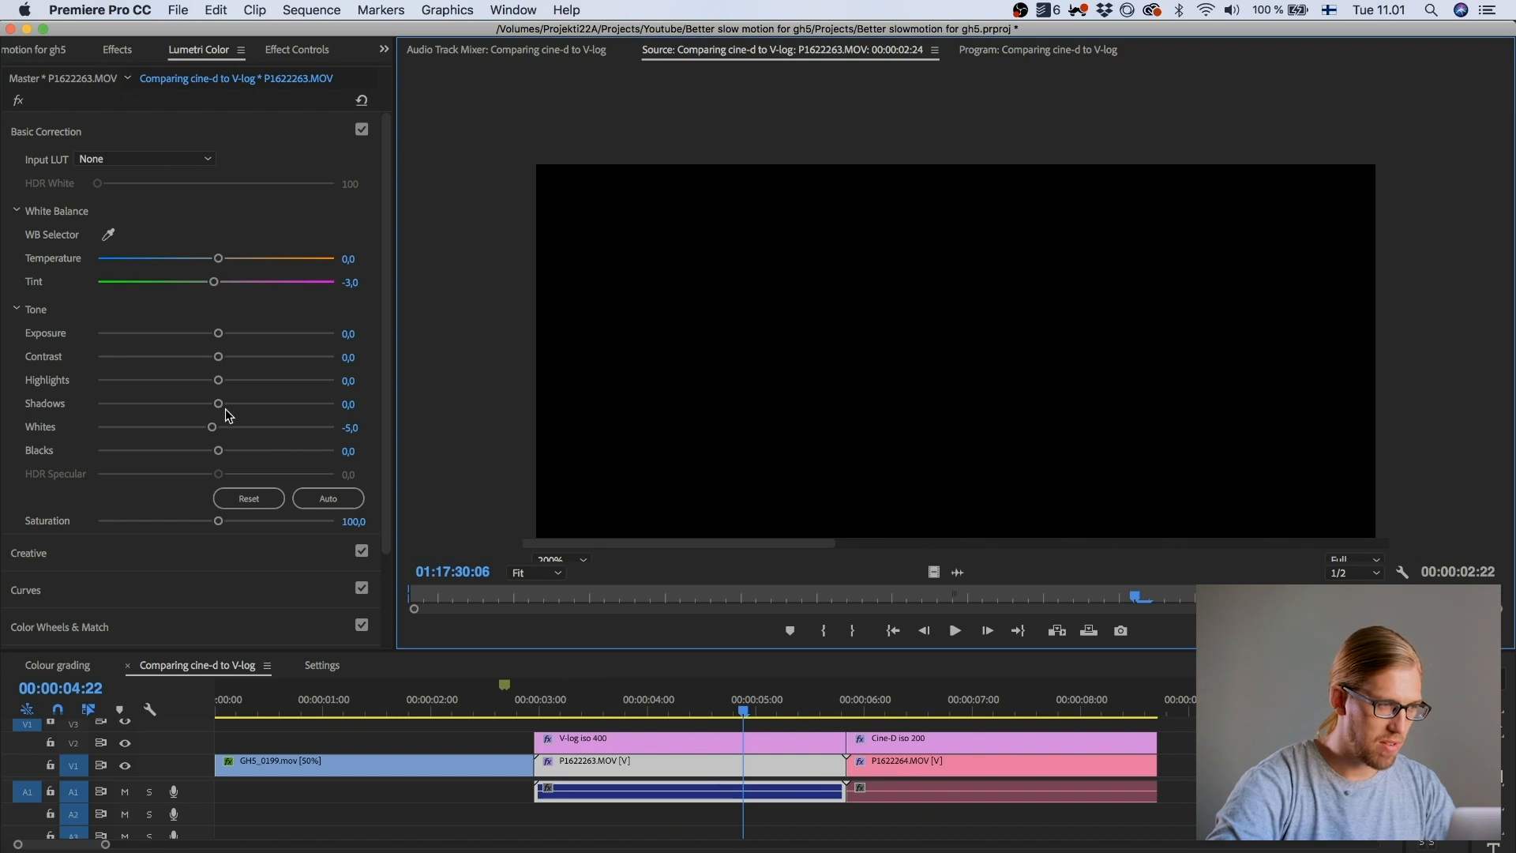
{"action": "left_click_drag", "start_coordinate": [221, 410], "coordinate": [410, 420]}
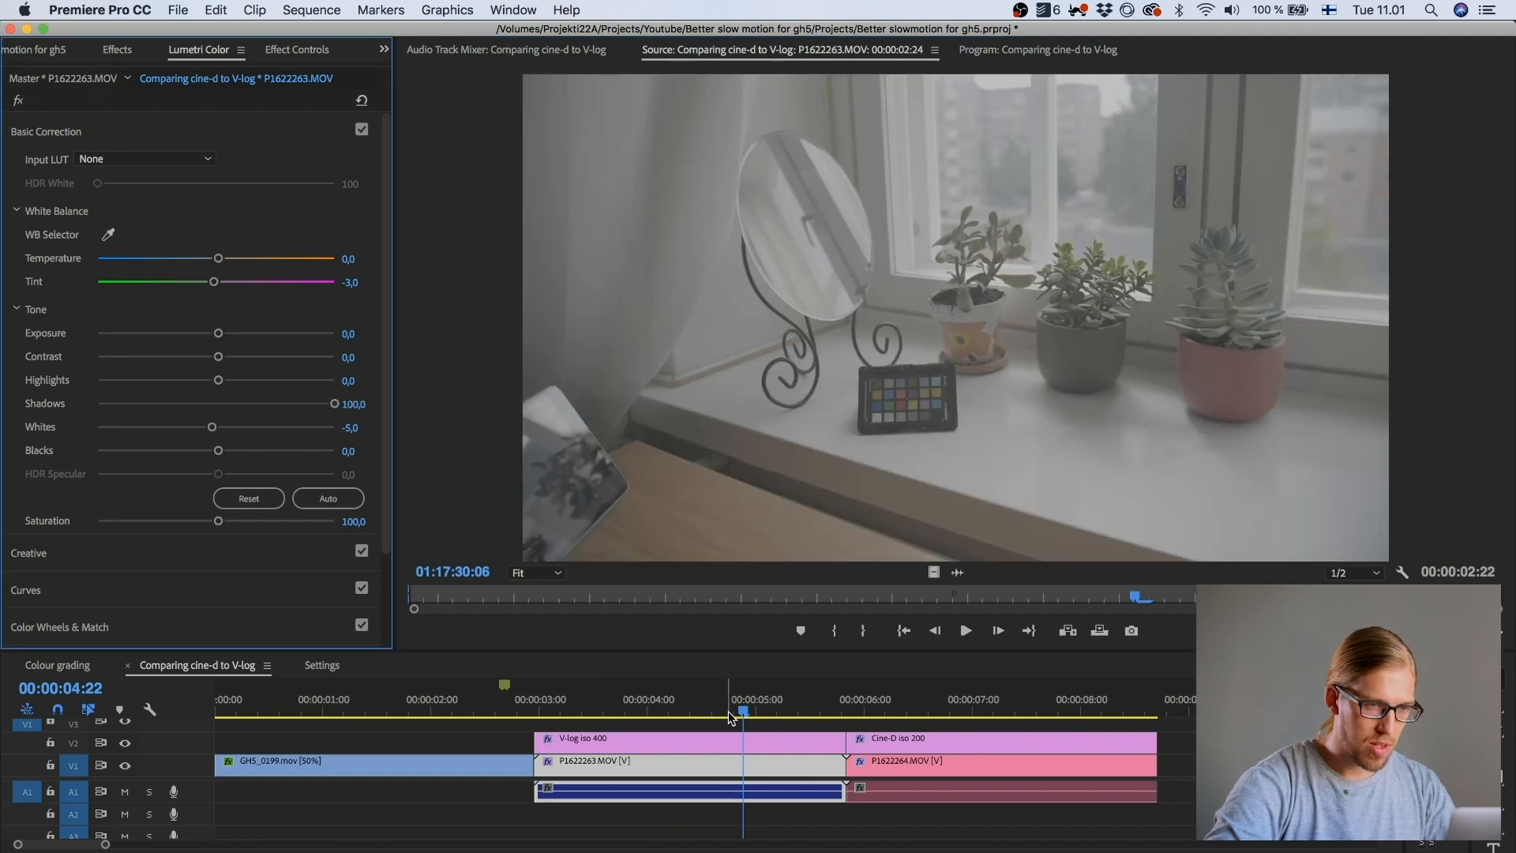
Step: Compare the lifted shadows under the windowsill at 200% by alternating between the V-log and Cine-D clips
{"action": "left_click", "coordinate": [723, 703]}
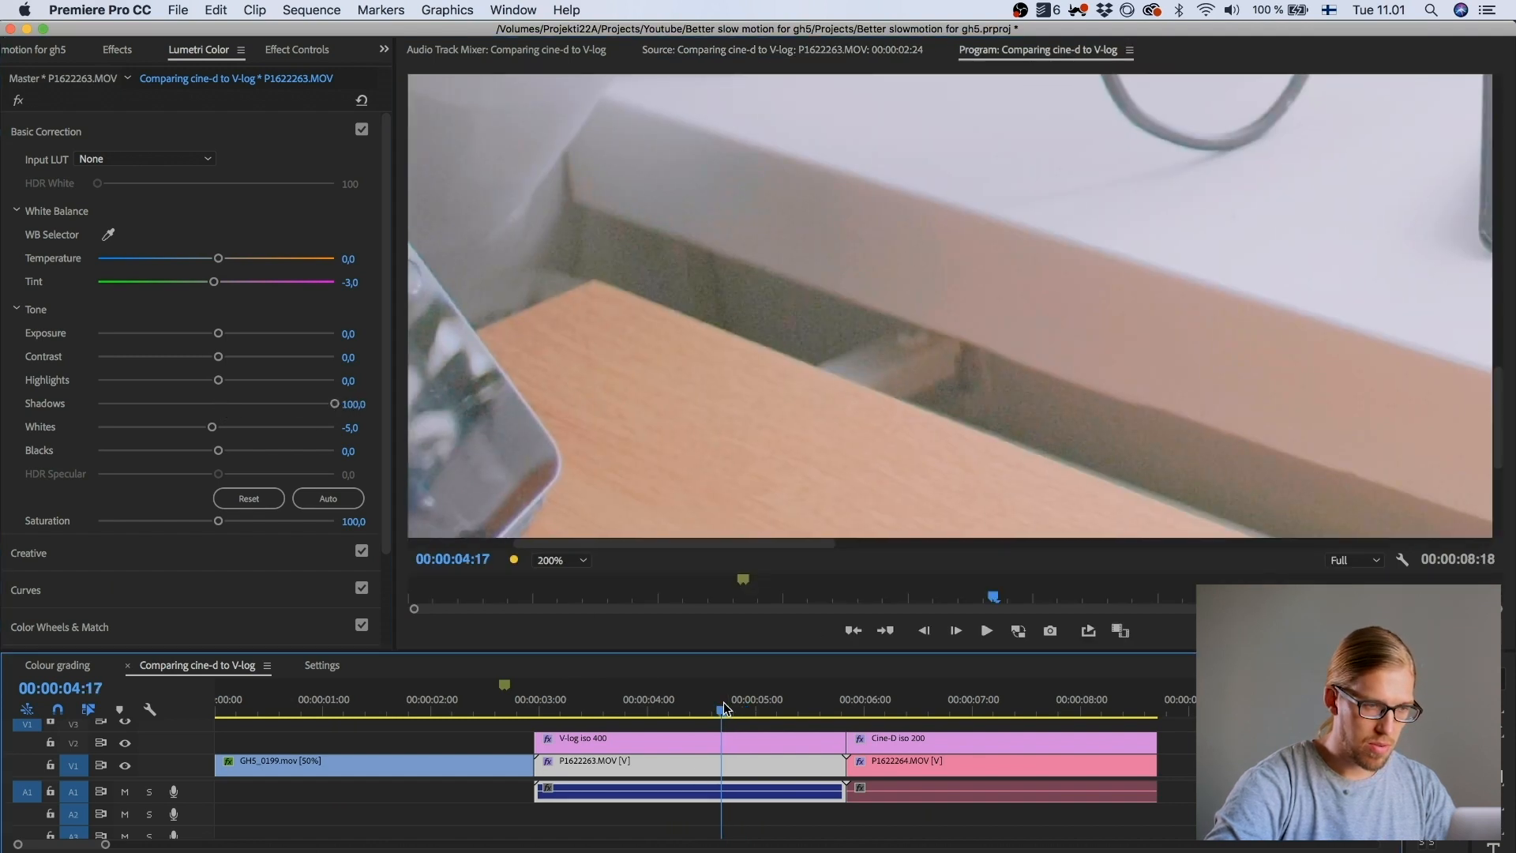
{"action": "left_click", "coordinate": [895, 695]}
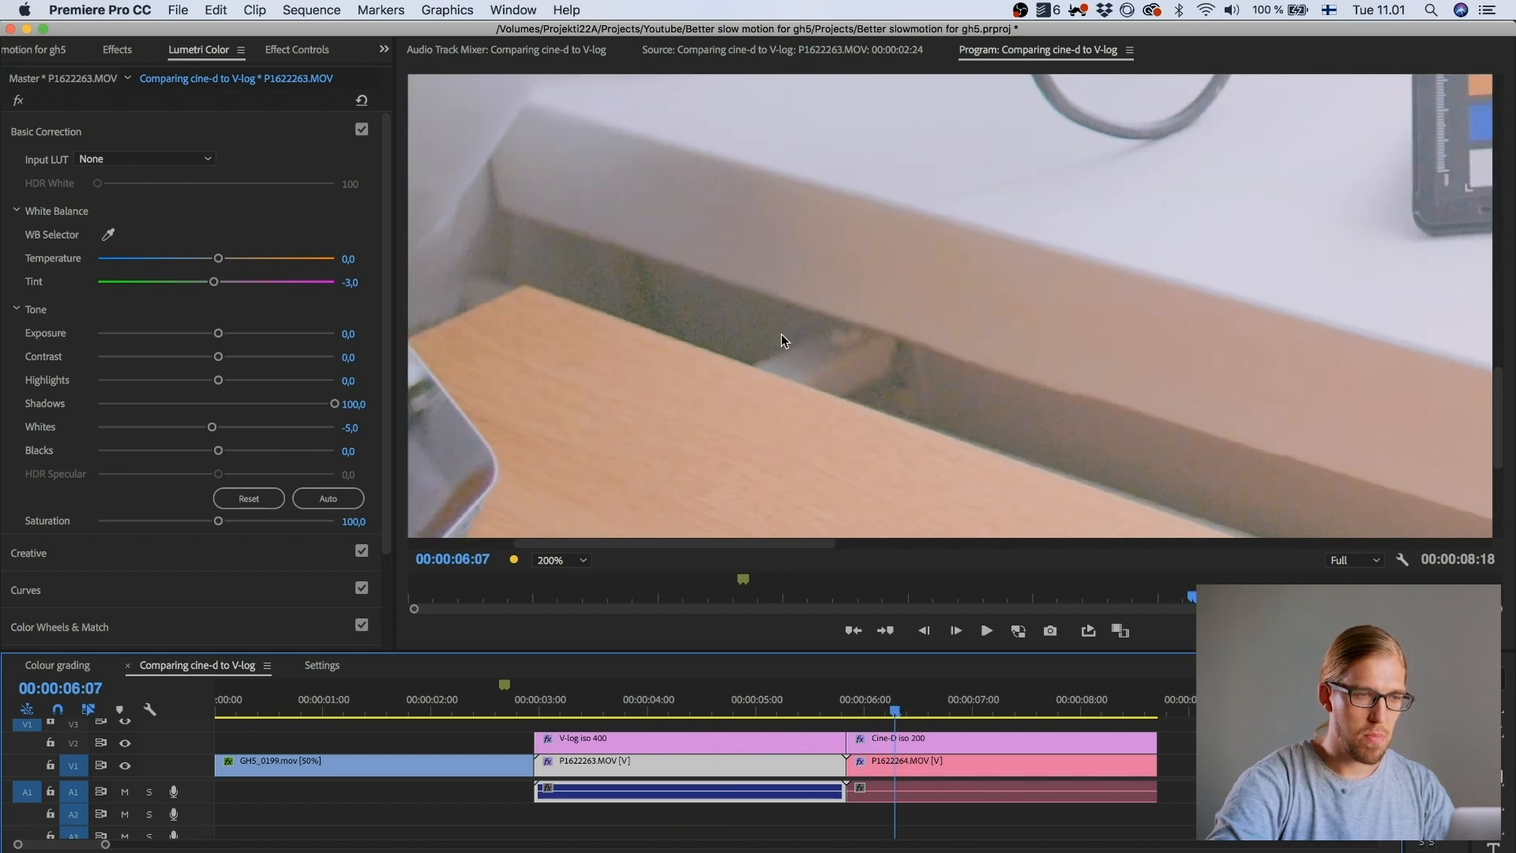
{"action": "left_click", "coordinate": [715, 702]}
{"action": "left_click", "coordinate": [934, 699]}
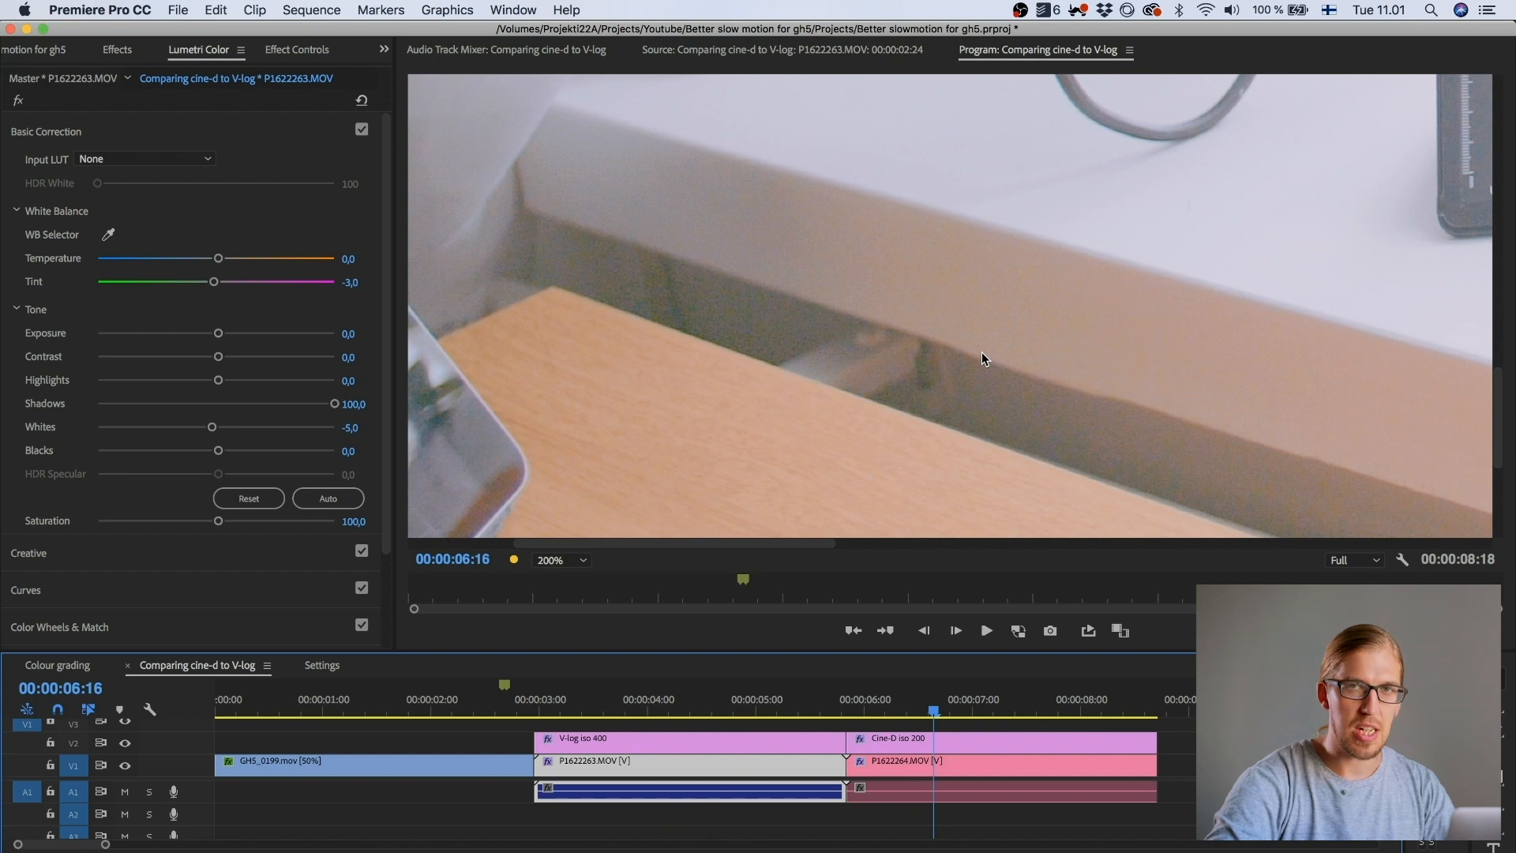
Step: Switch between the V-log and Cine-D clips to examine noise and colour in the dark gap beneath the windowsill
{"action": "left_click", "coordinate": [686, 697]}
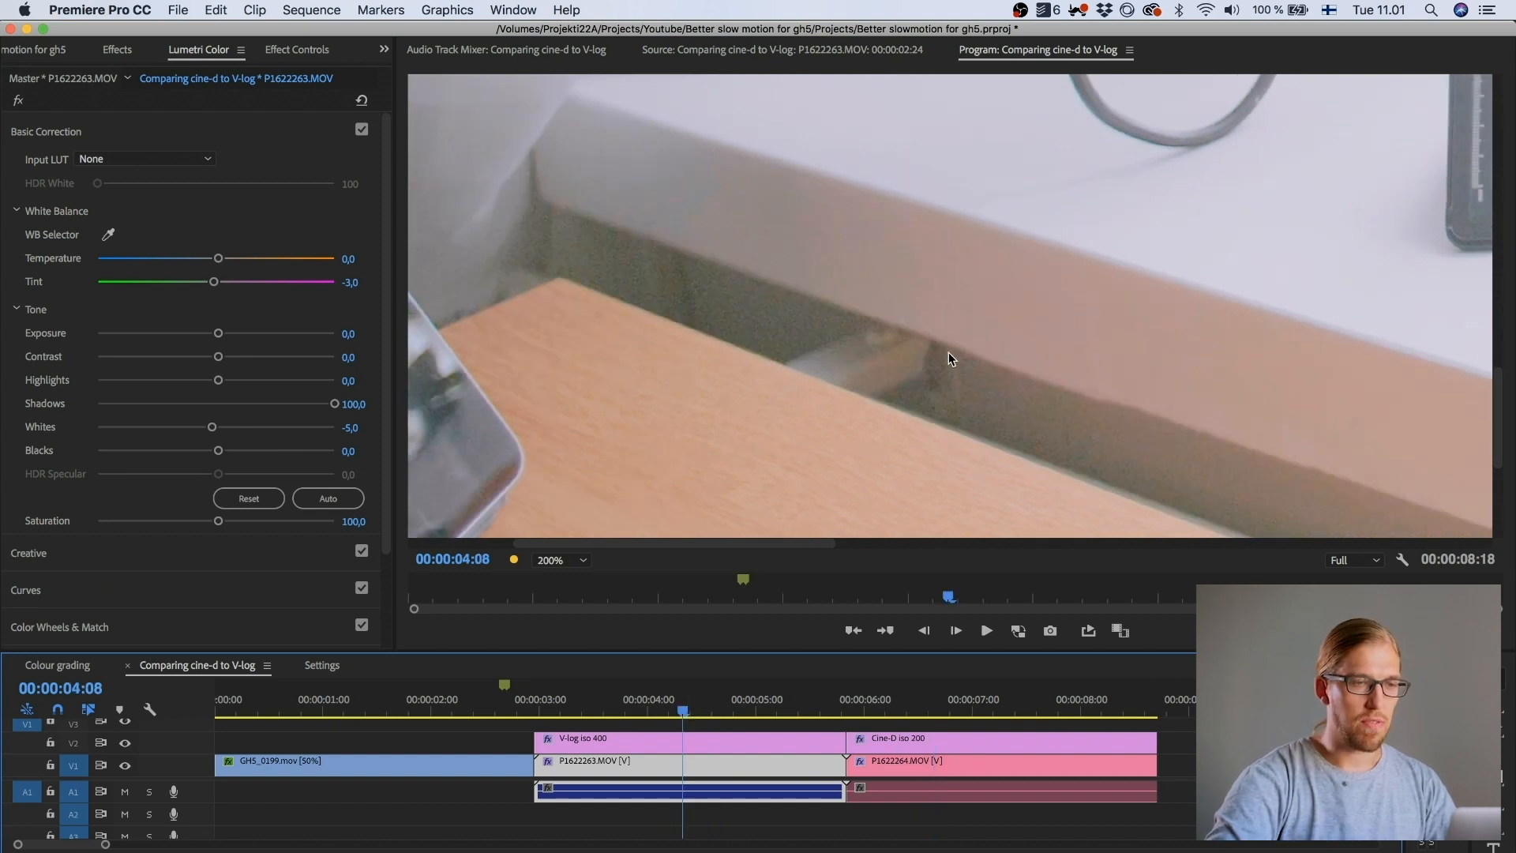
{"action": "left_click", "coordinate": [913, 715]}
{"action": "left_click", "coordinate": [694, 702]}
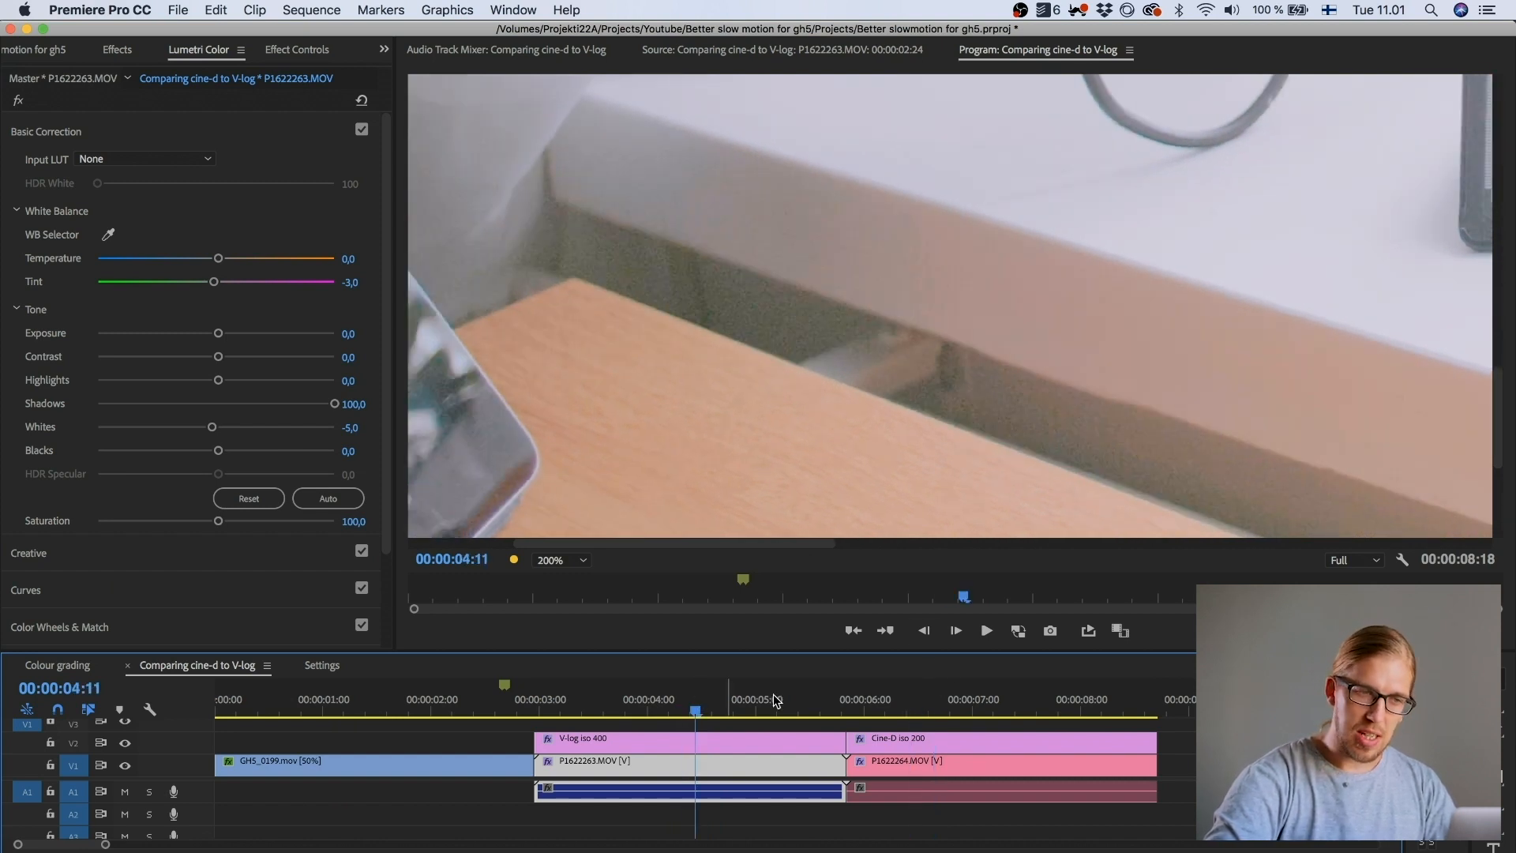
{"action": "left_click", "coordinate": [921, 702]}
{"action": "left_click", "coordinate": [706, 703]}
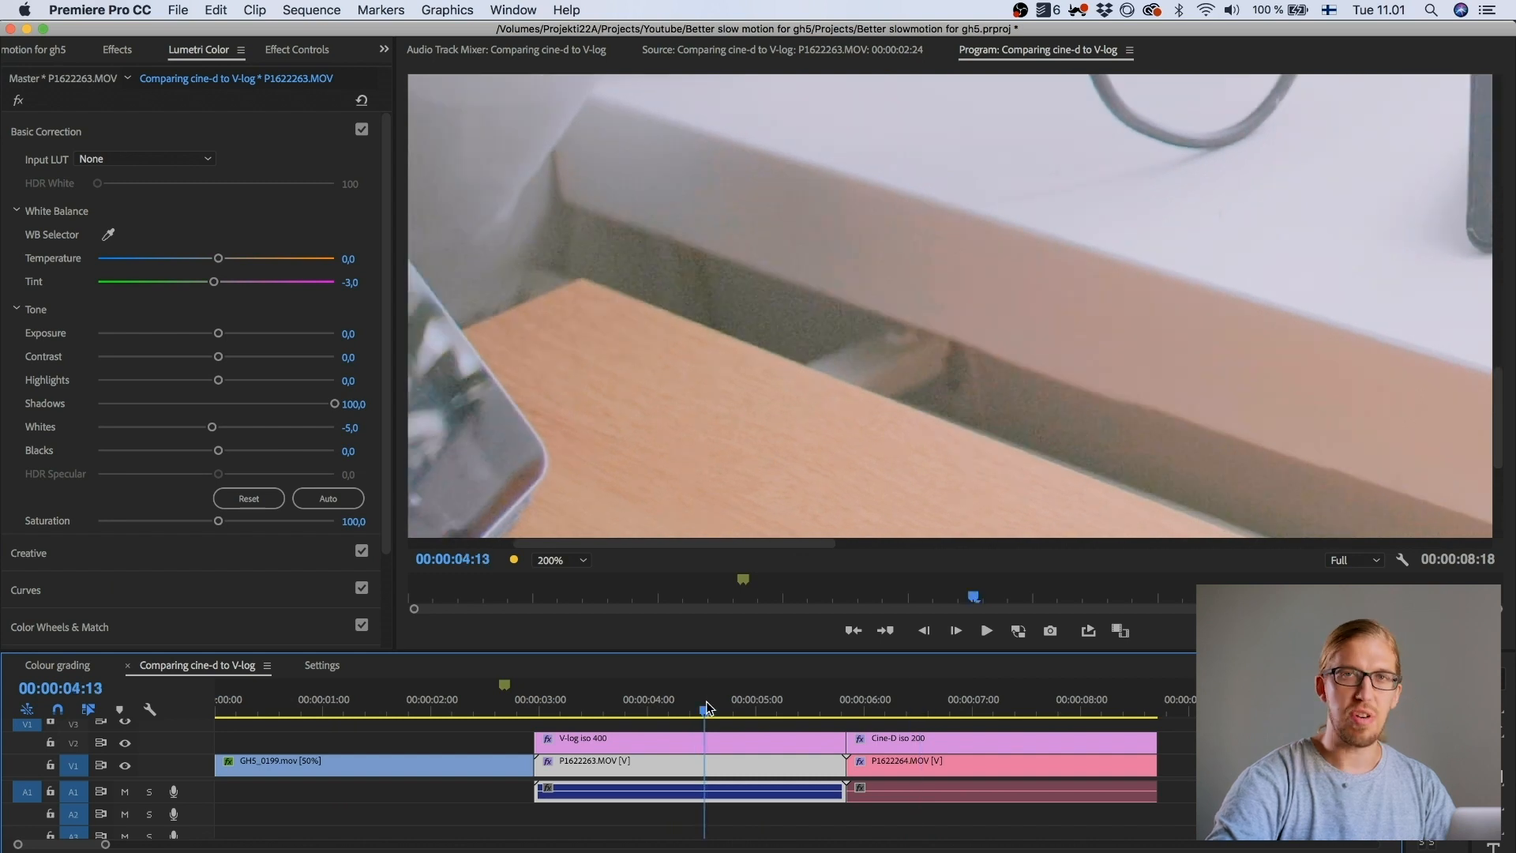
Step: Set Shadows back to 0 on the V-log clip P1622263.MOV and on the Cine-D clip P1622264.MOV
{"action": "left_click", "coordinate": [355, 404]}
{"action": "type", "text": "0"}
{"action": "key", "text": "Return"}
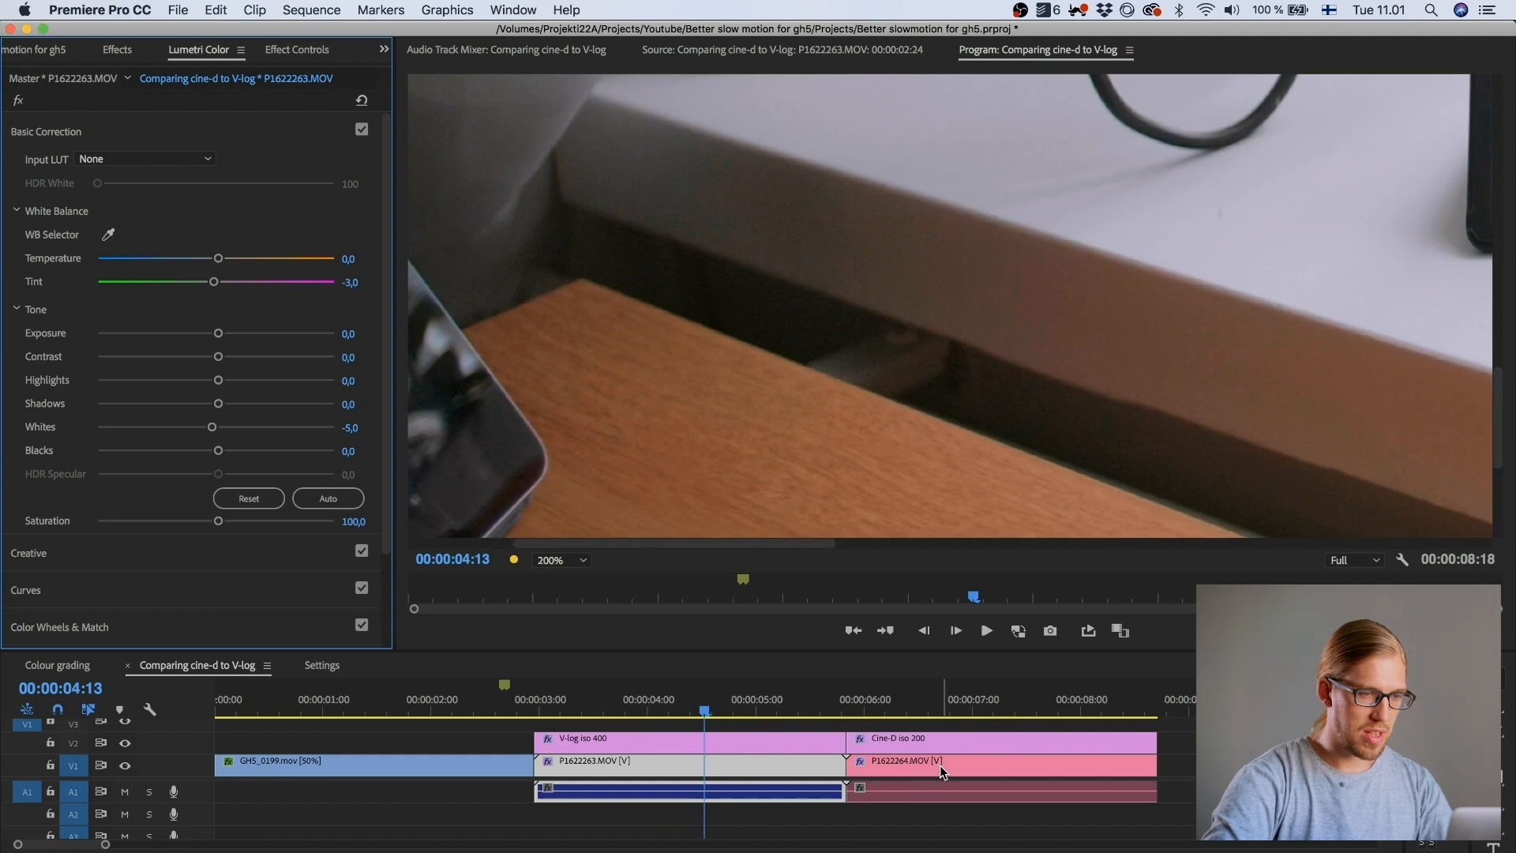
{"action": "left_click", "coordinate": [955, 707]}
{"action": "left_click", "coordinate": [952, 766]}
{"action": "left_click", "coordinate": [359, 403]}
{"action": "type", "text": "0"}
{"action": "key", "text": "Return"}
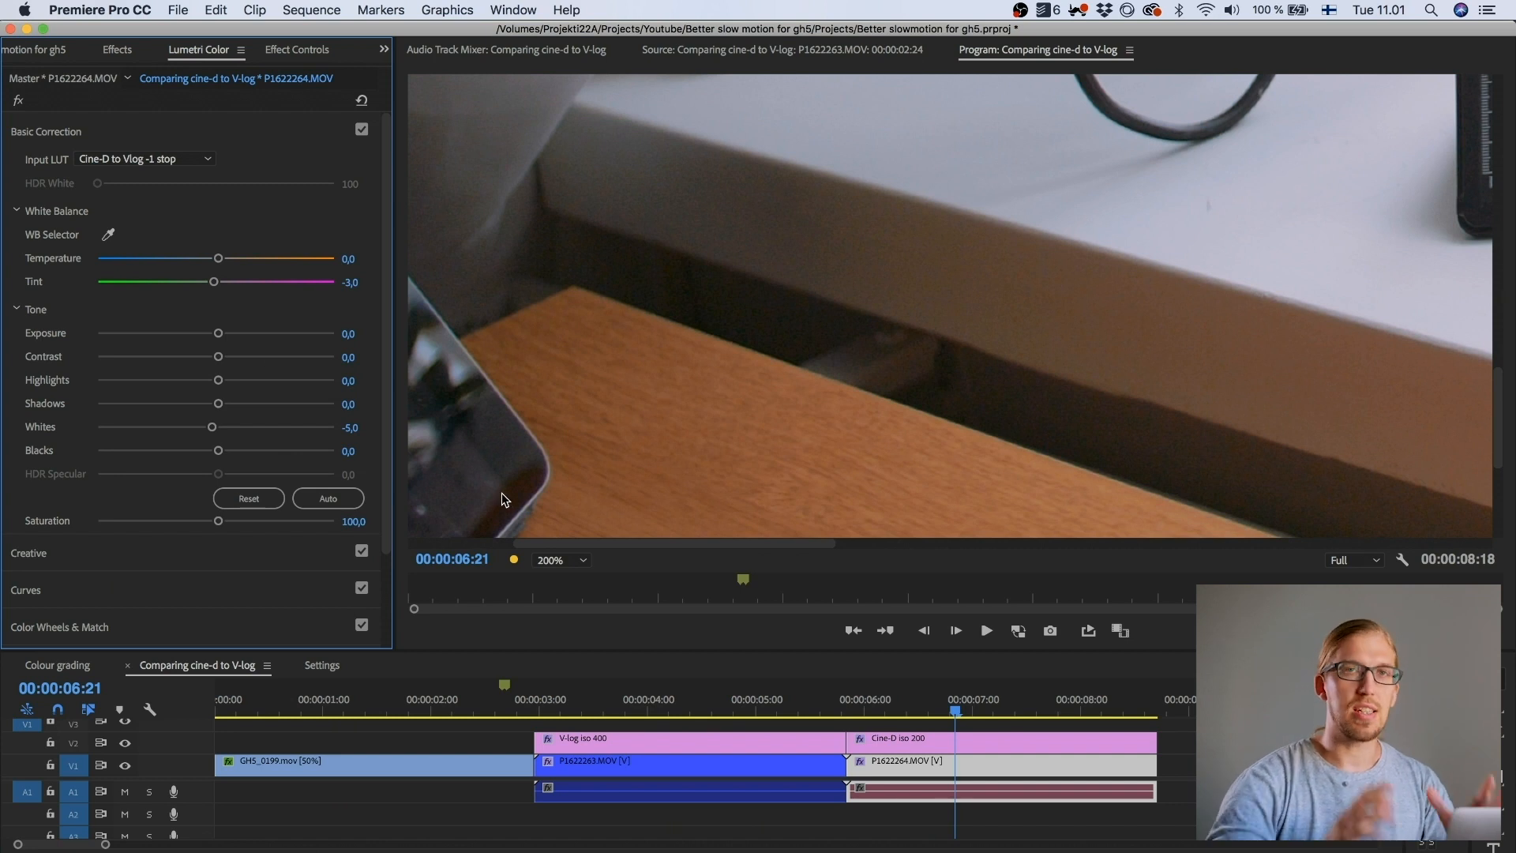
Step: Fit the whole frame in the preview and compare the overall look of the V-log and Cine-D clips
{"action": "left_click", "coordinate": [577, 559]}
{"action": "left_click", "coordinate": [565, 585]}
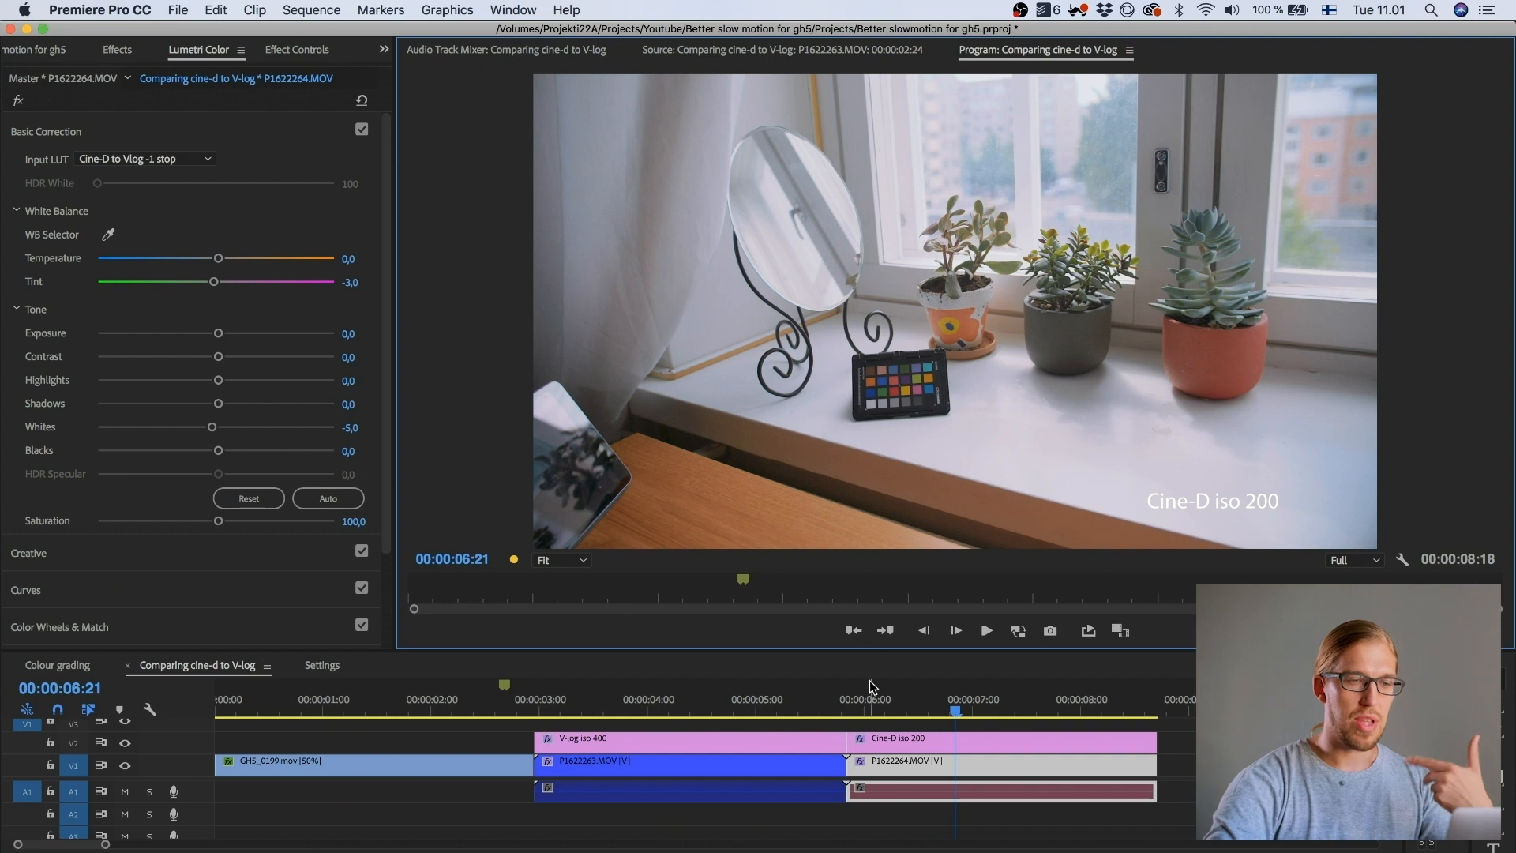
{"action": "left_click", "coordinate": [754, 700]}
{"action": "left_click", "coordinate": [946, 709]}
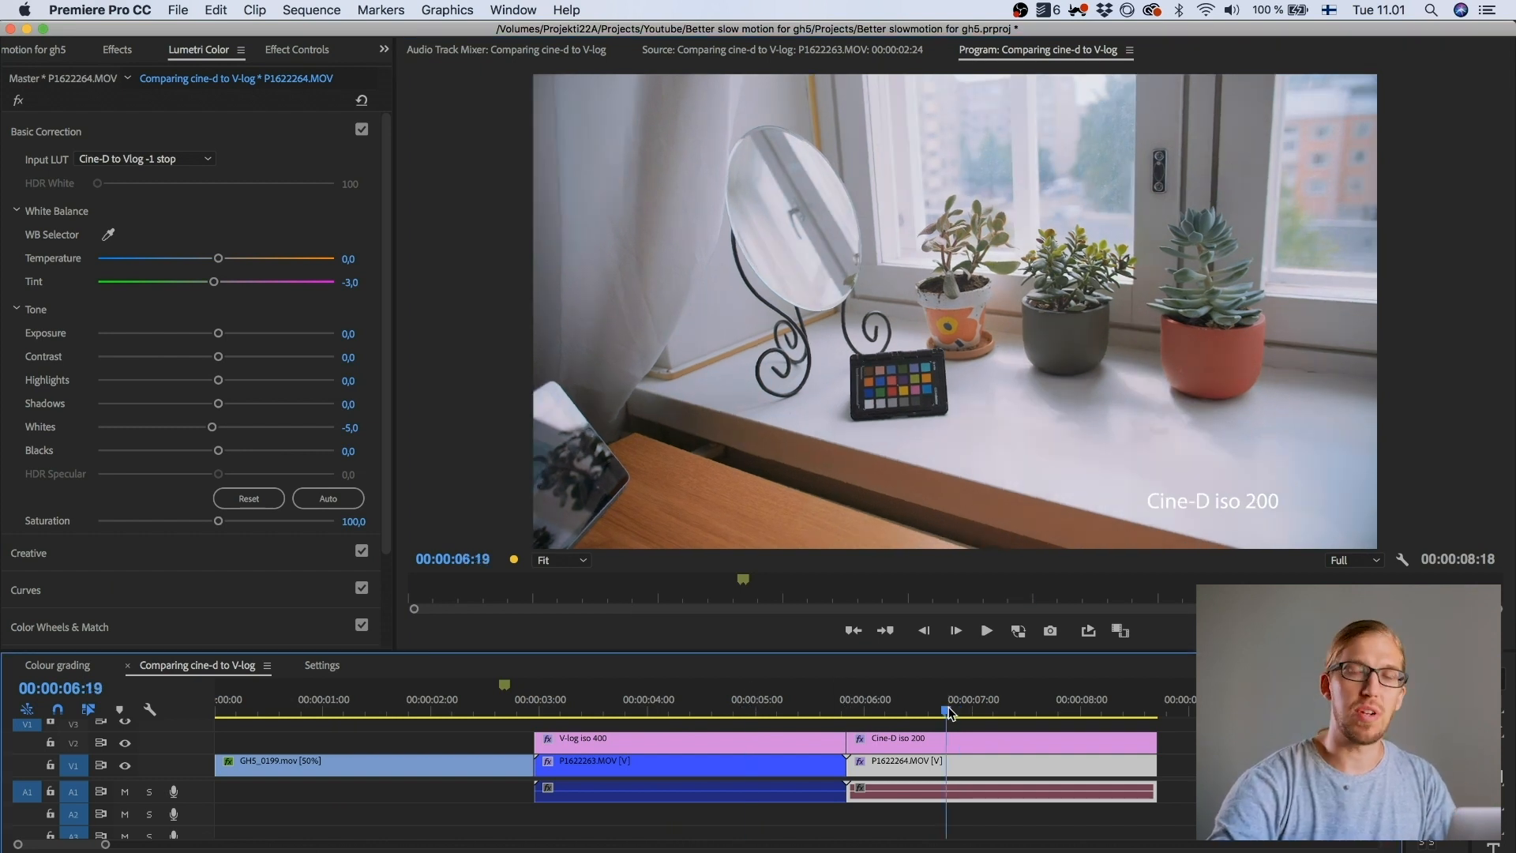
{"action": "left_click", "coordinate": [726, 709]}
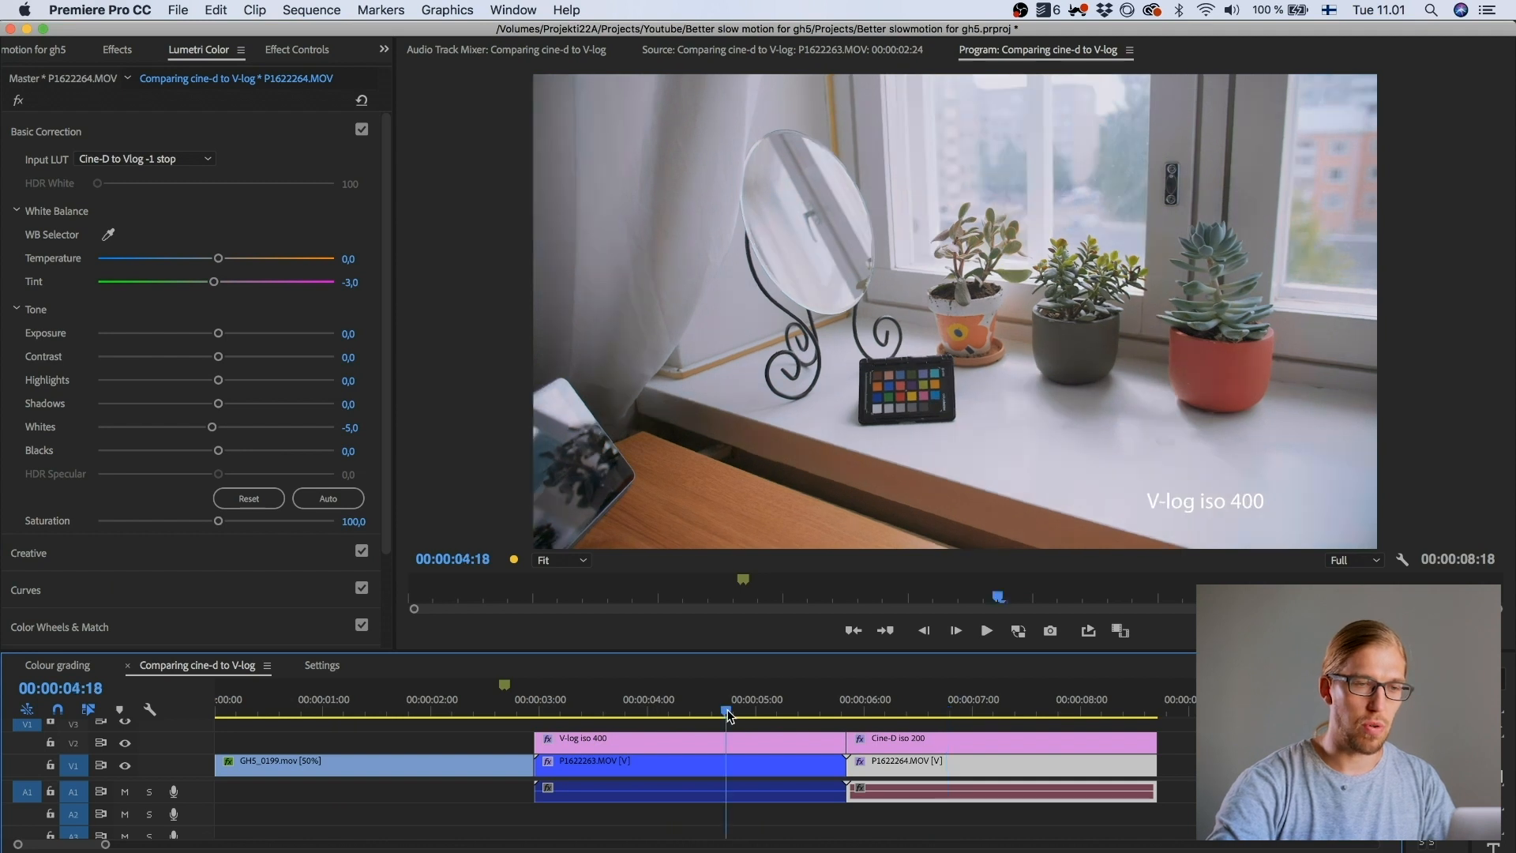
{"action": "left_click", "coordinate": [929, 711]}
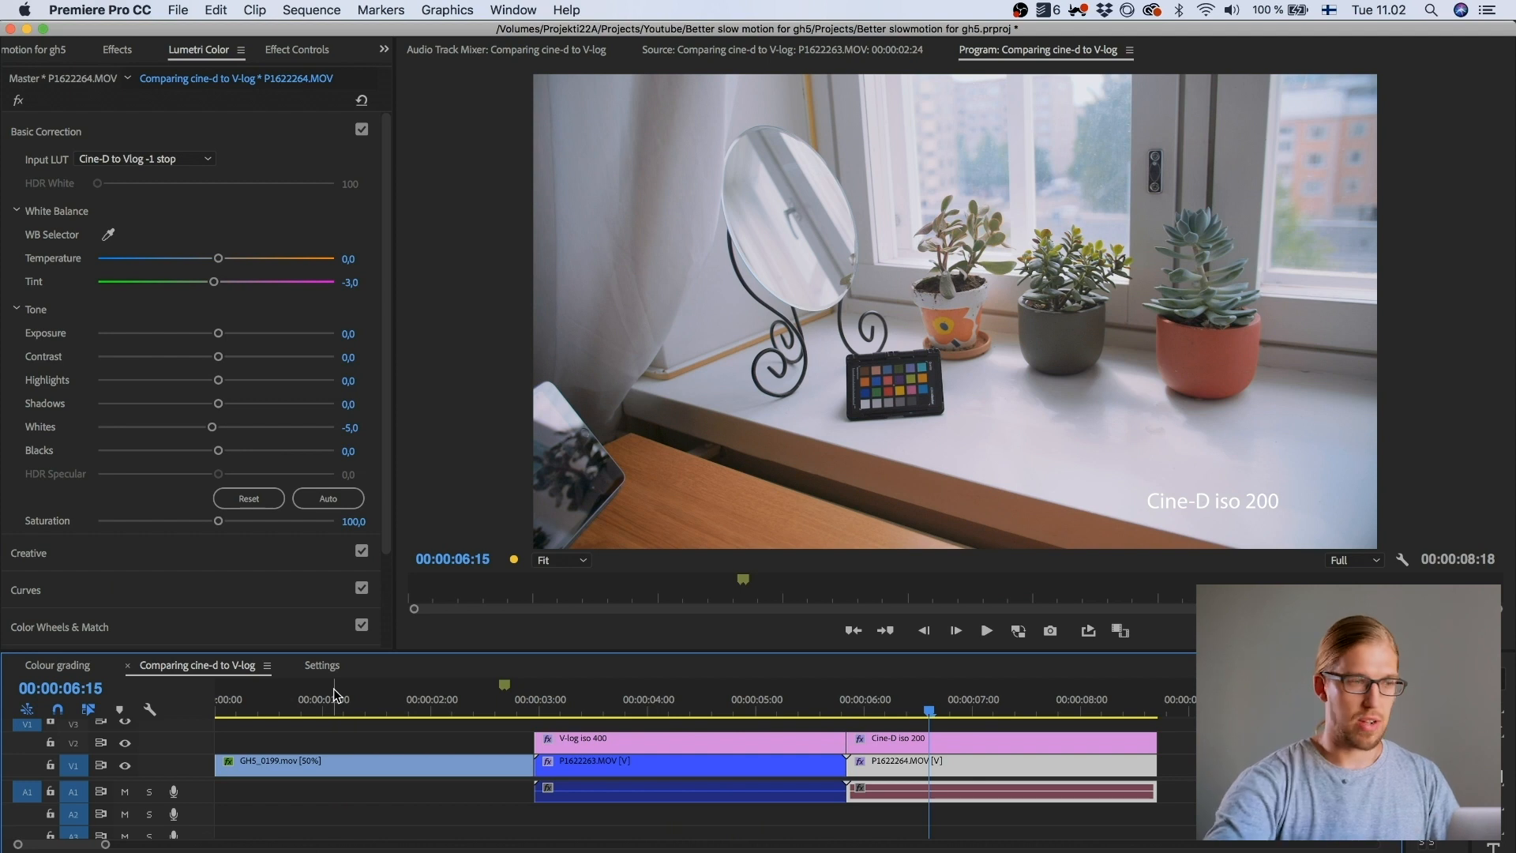
Step: Open the Colour grading sequence and apply the Cine-D to Vlog -1 stop input LUT to the P1599666.MOV clip
{"action": "left_click", "coordinate": [52, 666]}
{"action": "left_click", "coordinate": [245, 701]}
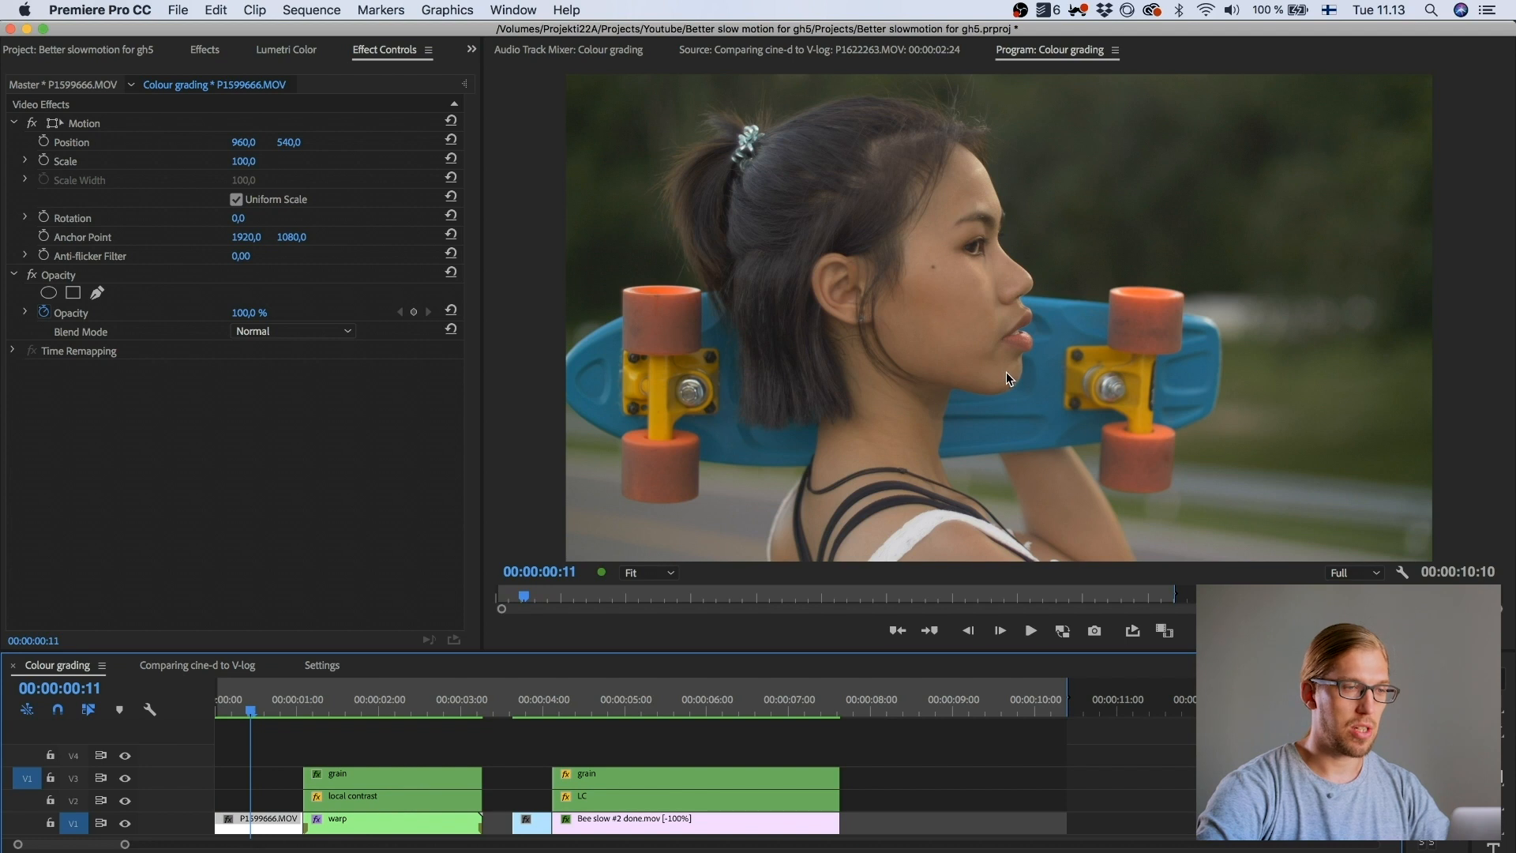
{"action": "left_click", "coordinate": [308, 55]}
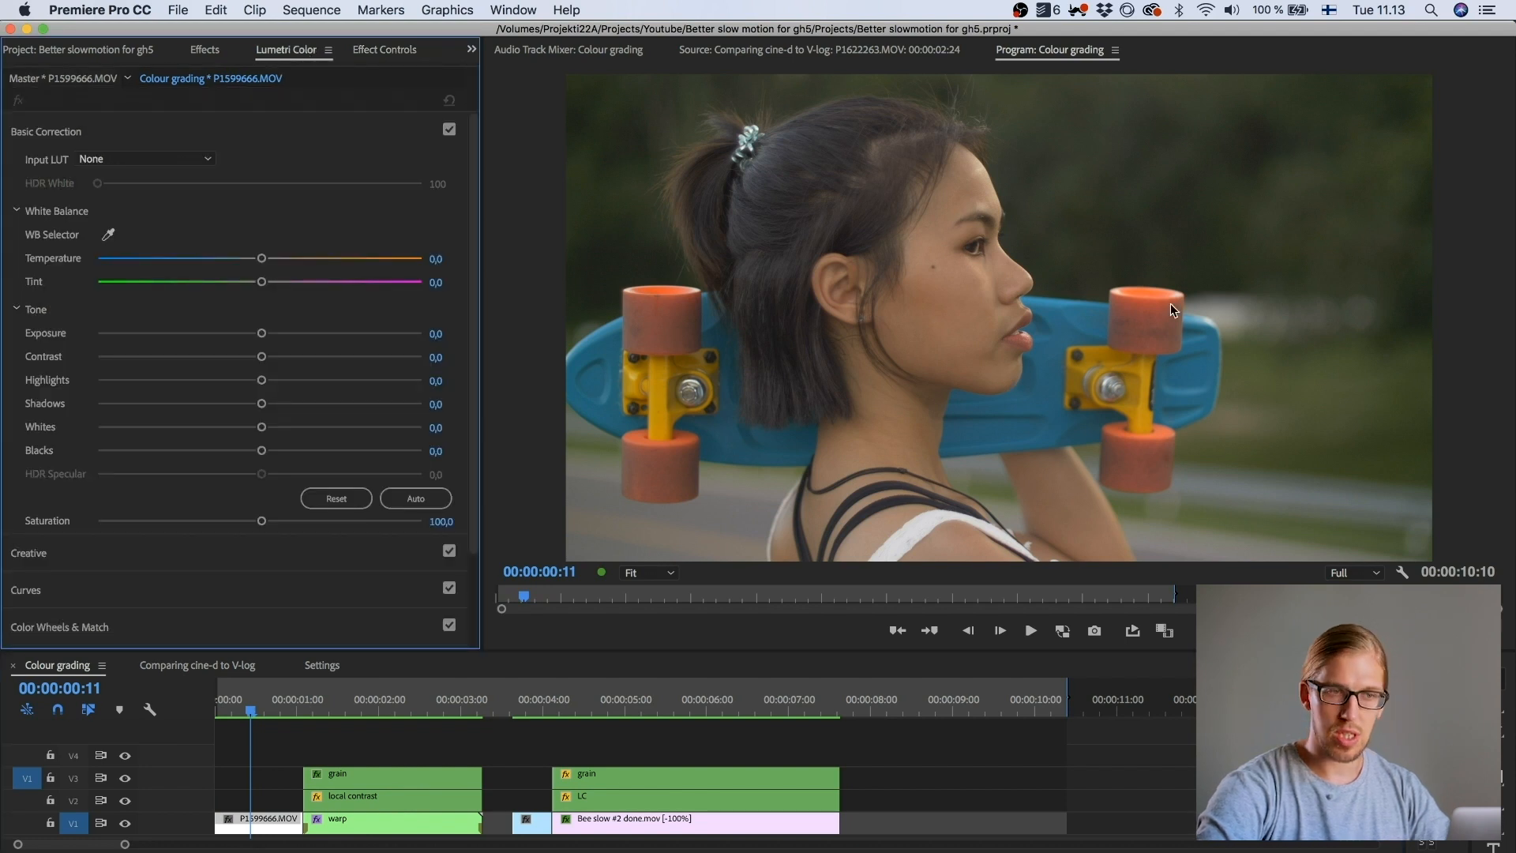
{"action": "left_click", "coordinate": [197, 159]}
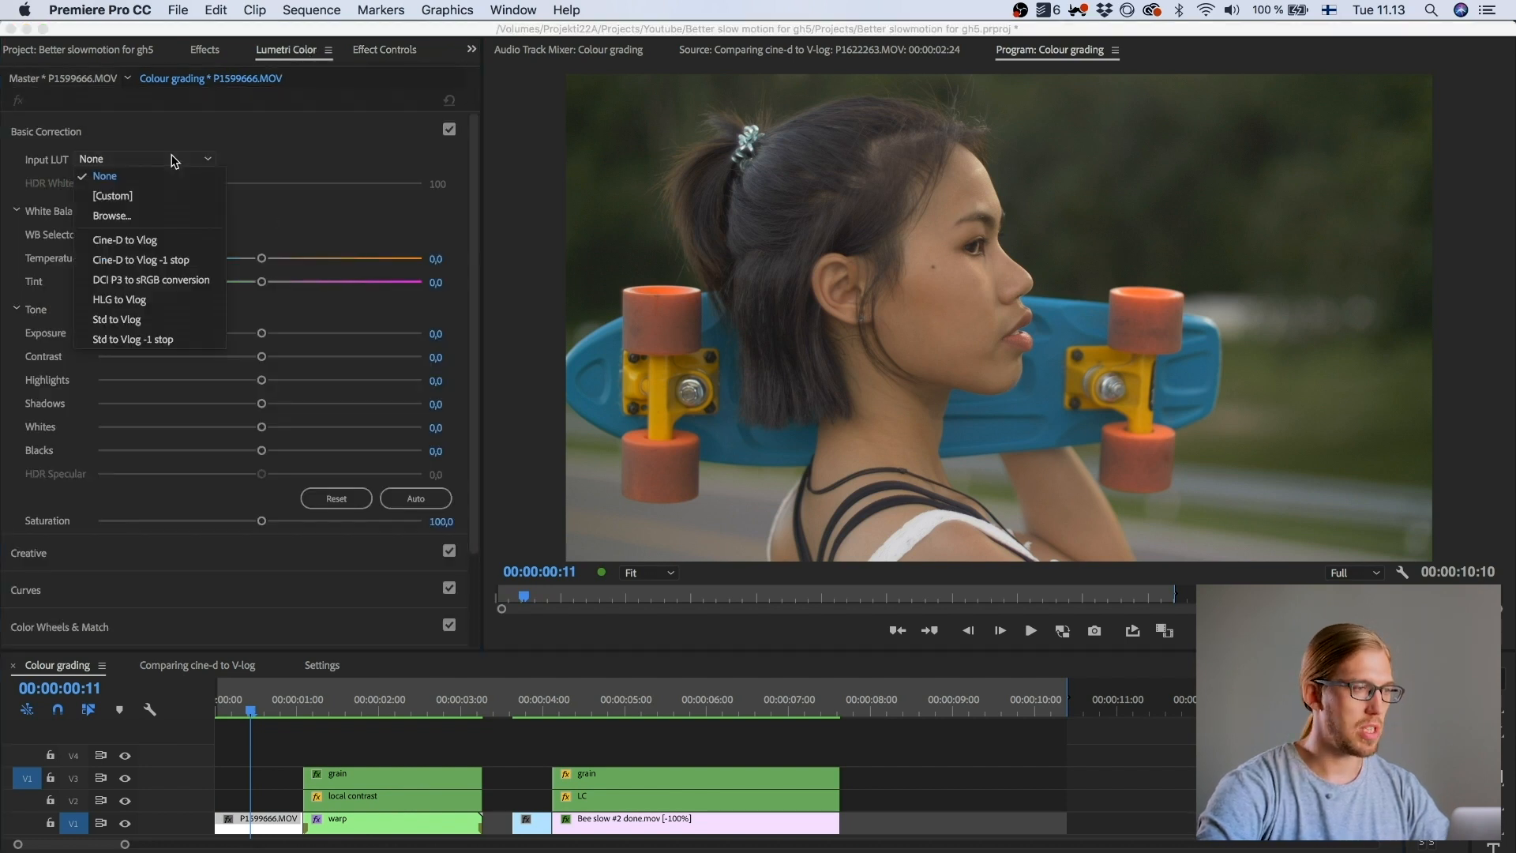
{"action": "left_click", "coordinate": [152, 263]}
Step: Apply the Film gamma 1 Vlog to rec709 look to the P1599666.MOV clip as its creative look
{"action": "left_click", "coordinate": [143, 134]}
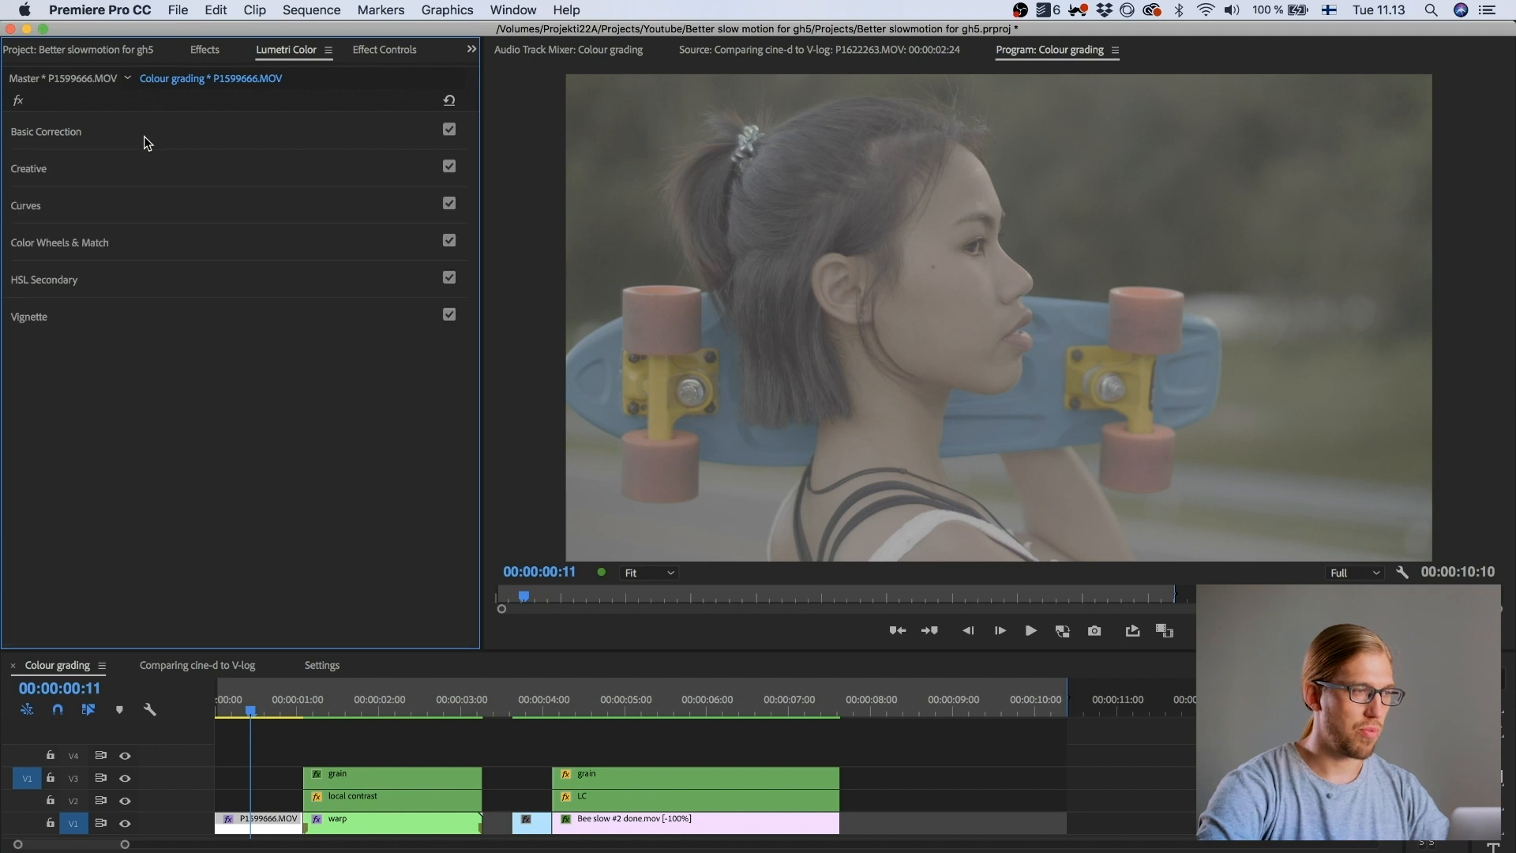
{"action": "left_click", "coordinate": [175, 179]}
{"action": "left_click", "coordinate": [218, 201]}
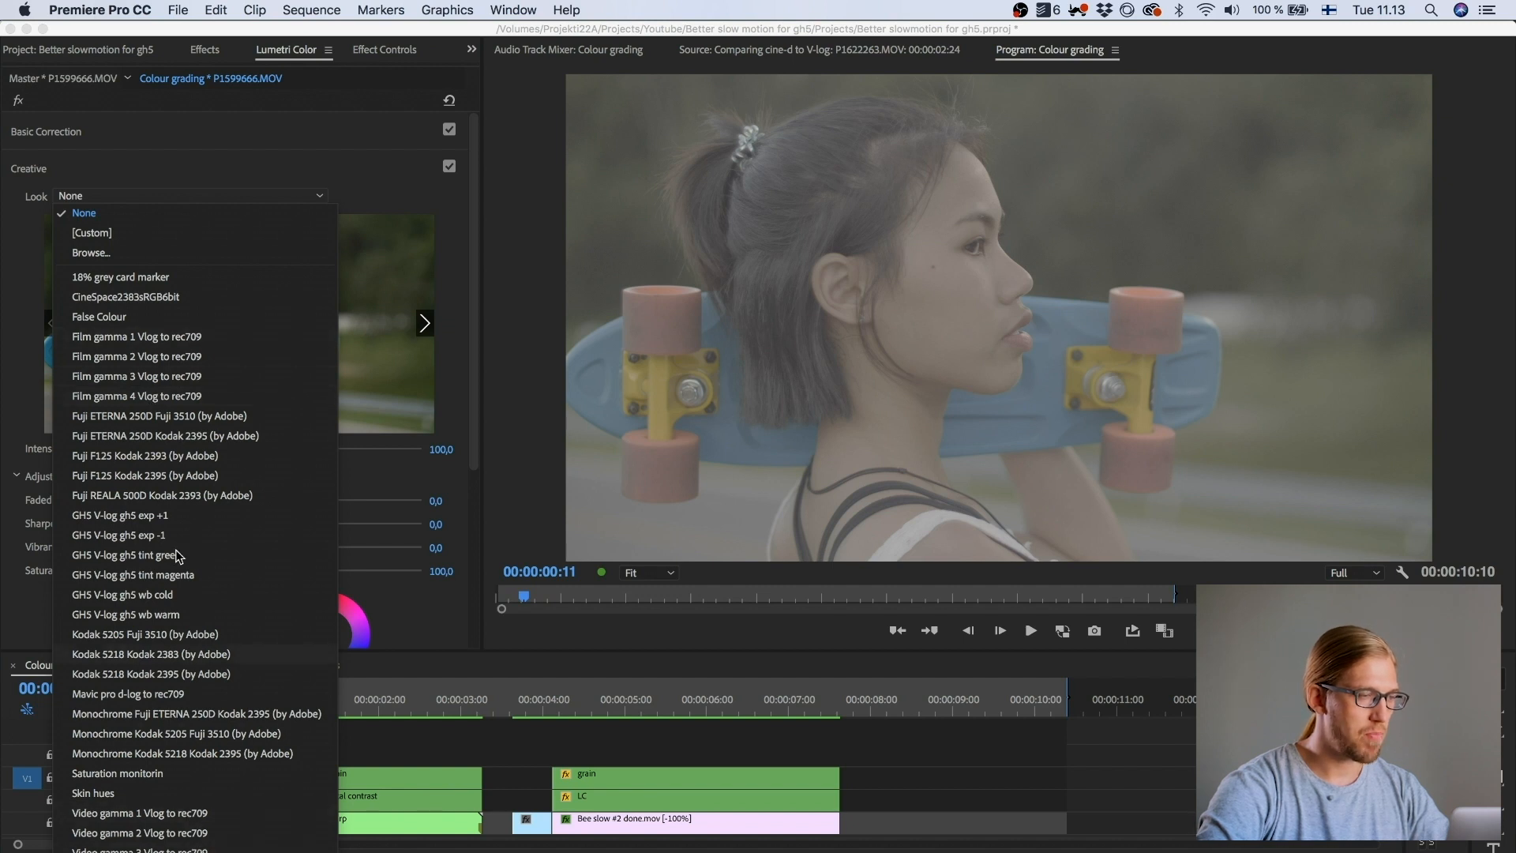
{"action": "left_click", "coordinate": [164, 339]}
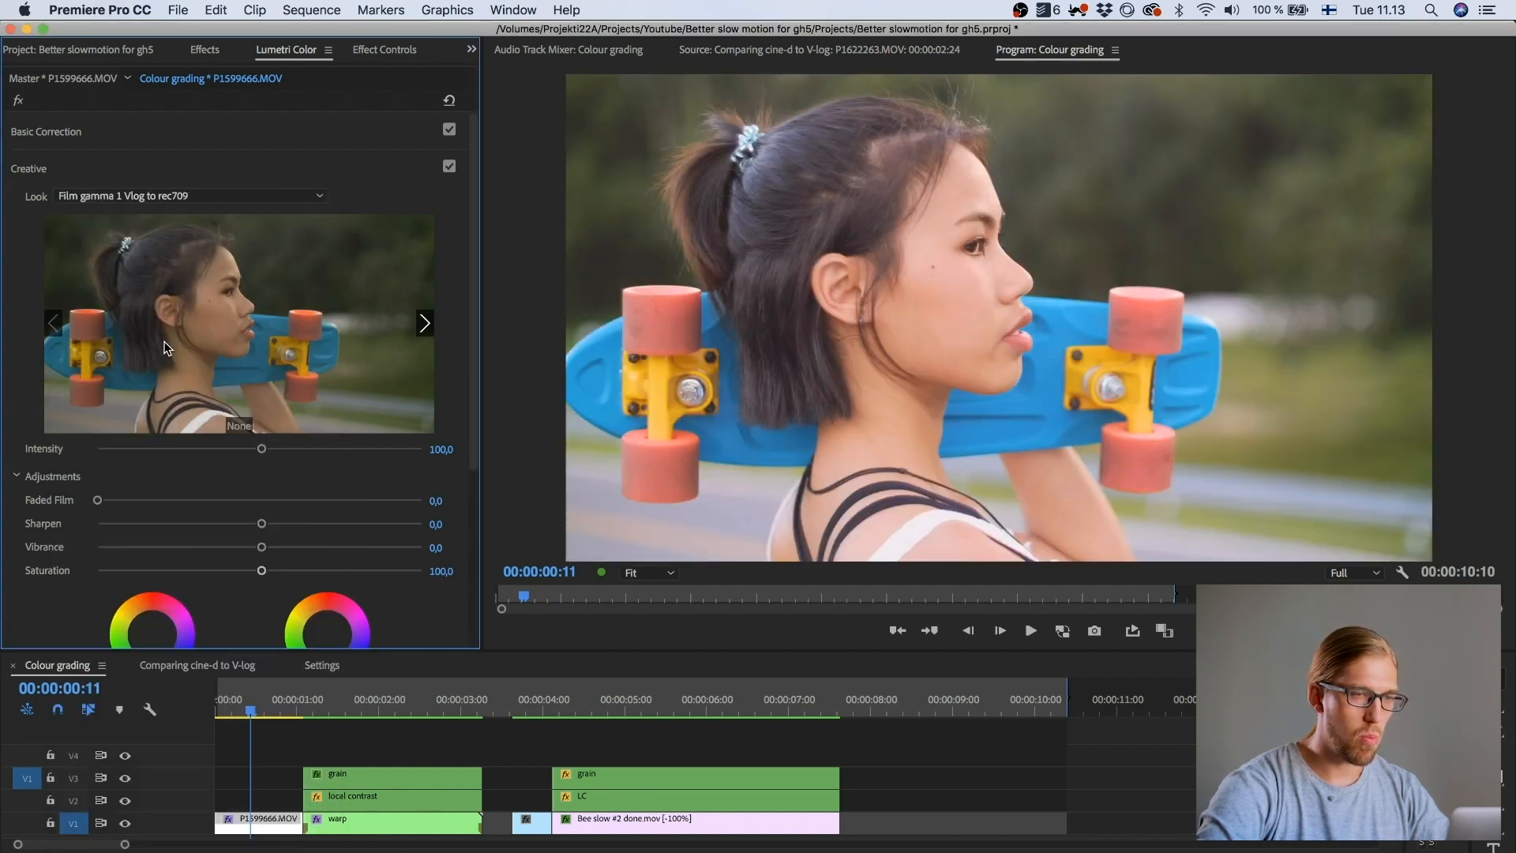
Step: Set P1599666.MOV's Tint to -3.3, Contrast to 30, Highlights to 23.3, Shadows to -7.2, Whites to -16.1 and Blacks to -13.3
{"action": "left_click", "coordinate": [204, 131]}
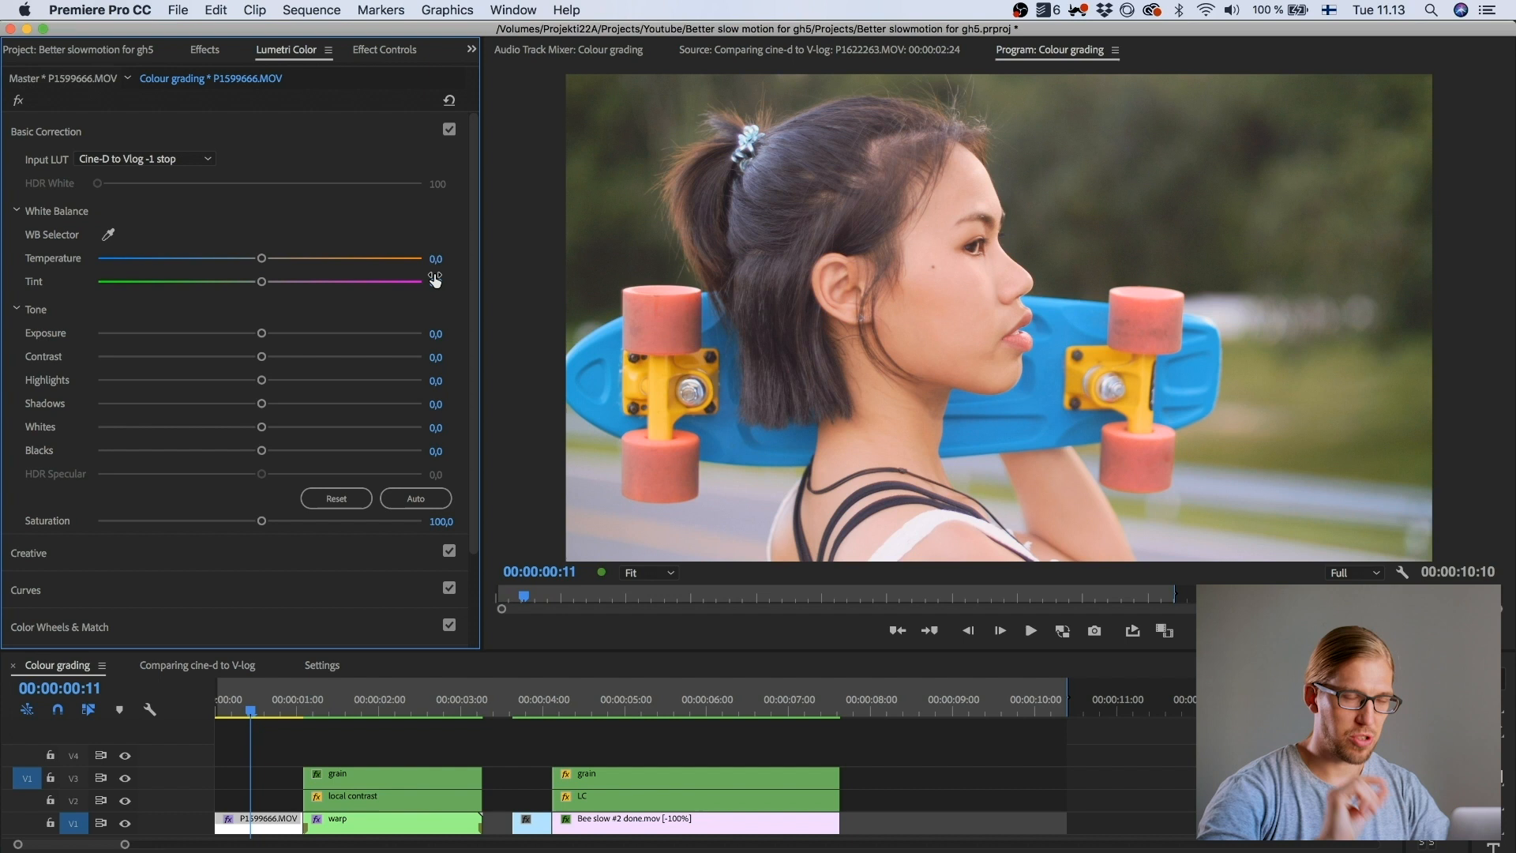
{"action": "mouse_move", "coordinate": [261, 280]}
{"action": "left_mouse_down"}
{"action": "mouse_move", "coordinate": [246, 281]}
{"action": "mouse_move", "coordinate": [263, 260]}
{"action": "left_mouse_up"}
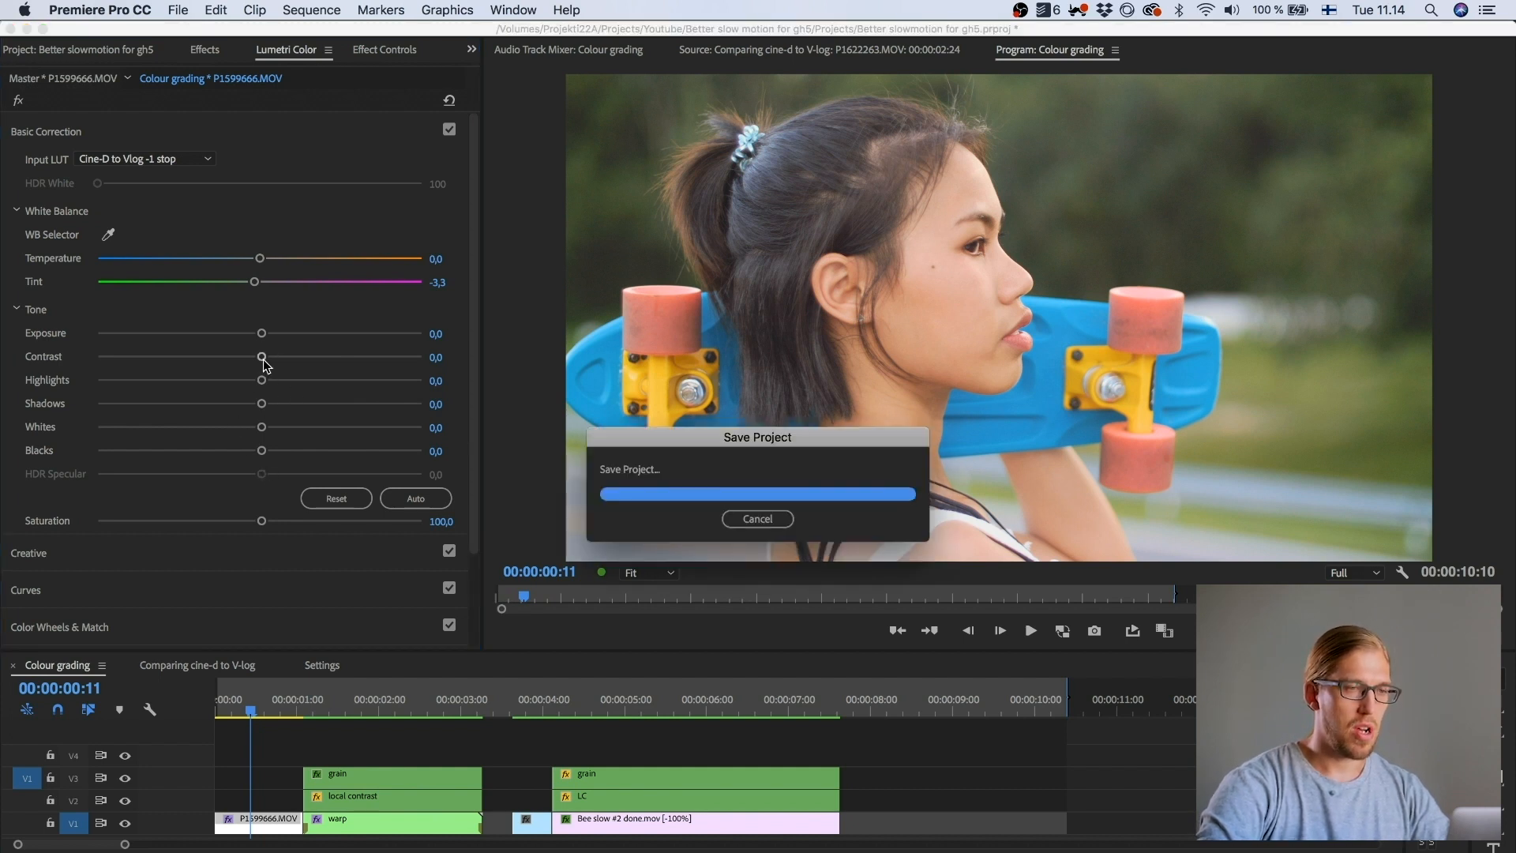
{"action": "left_click_drag", "start_coordinate": [286, 362], "coordinate": [236, 452]}
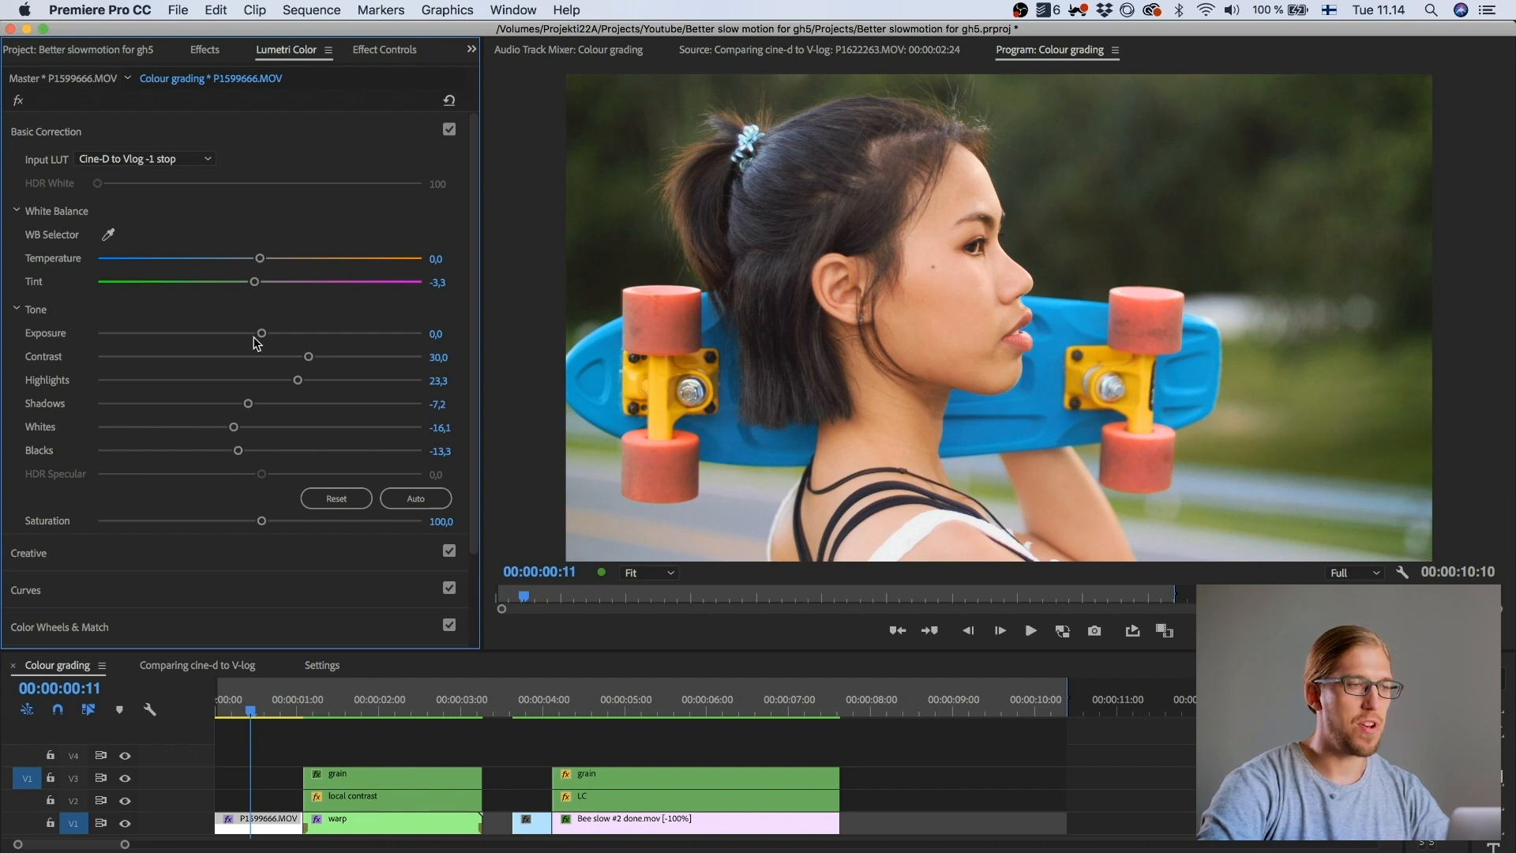
Step: Examine the finished warp clip's Basic Correction settings and compare its picture with the P1599666.MOV clip
{"action": "left_click", "coordinate": [339, 831]}
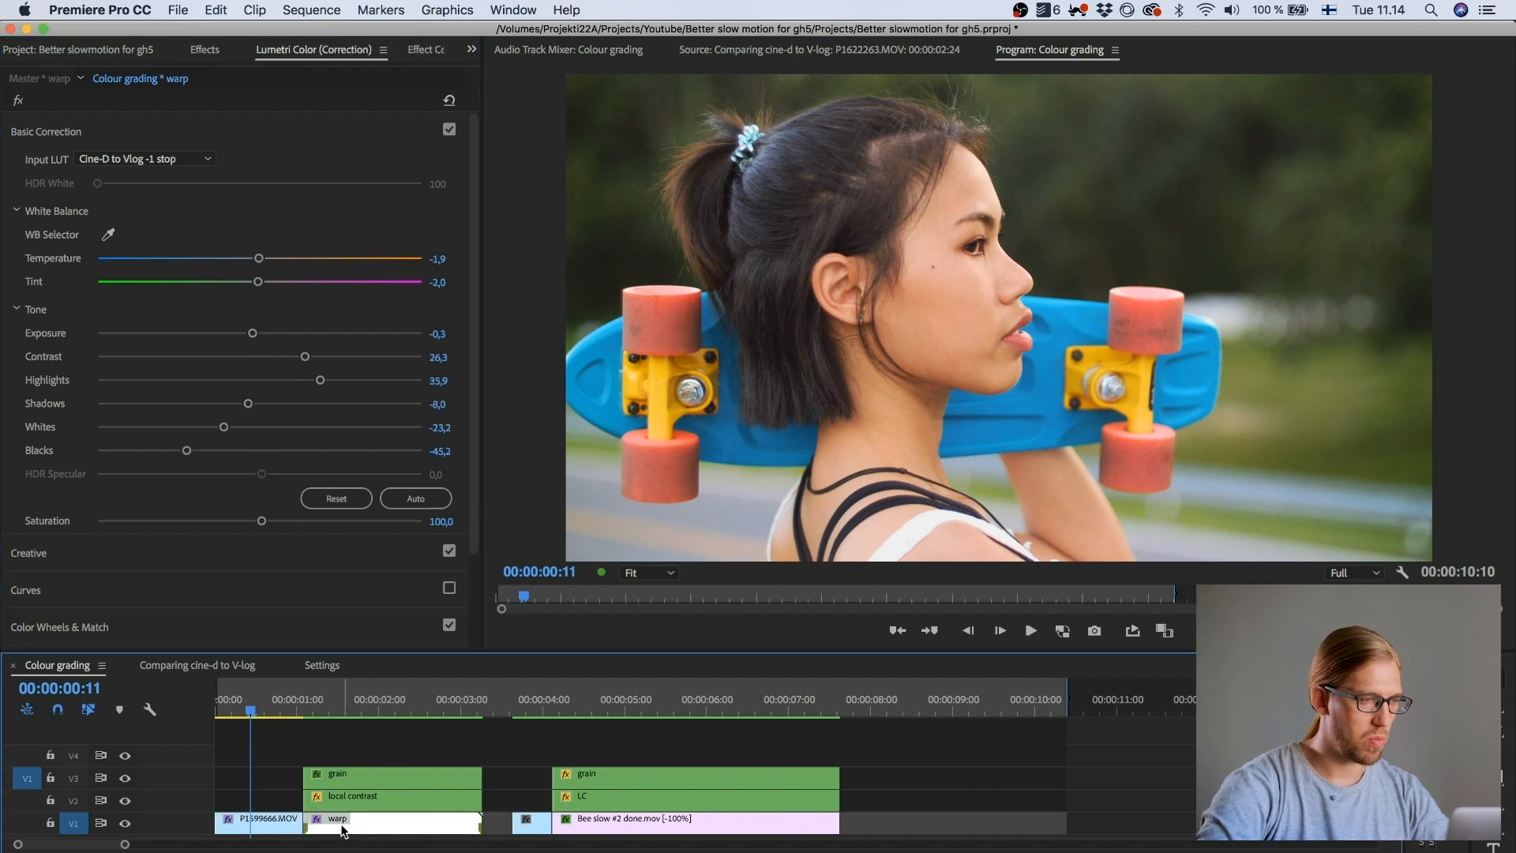
{"action": "left_click", "coordinate": [347, 705]}
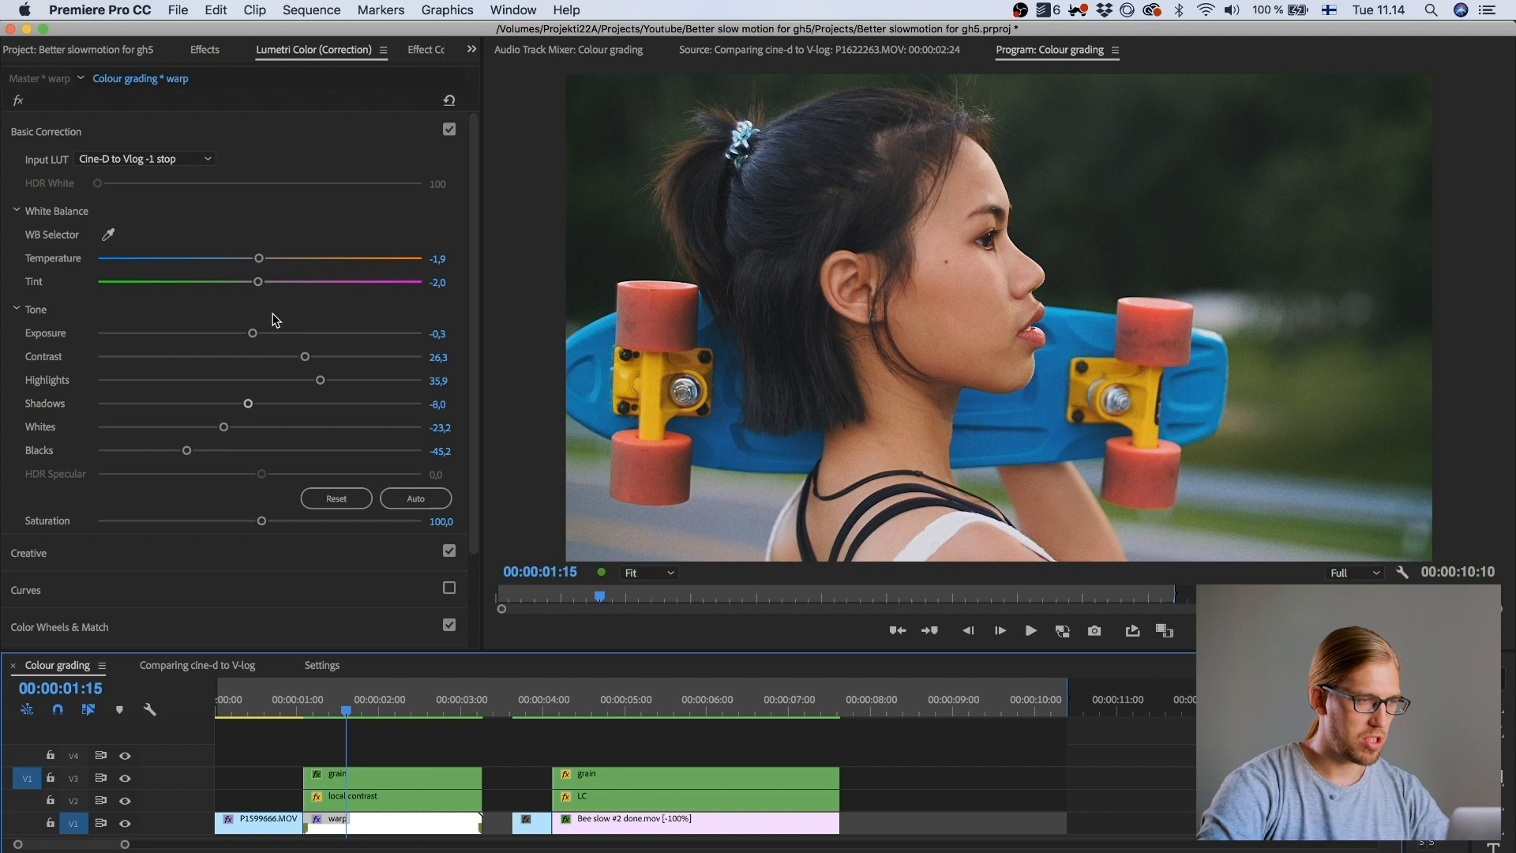
{"action": "left_click", "coordinate": [238, 705]}
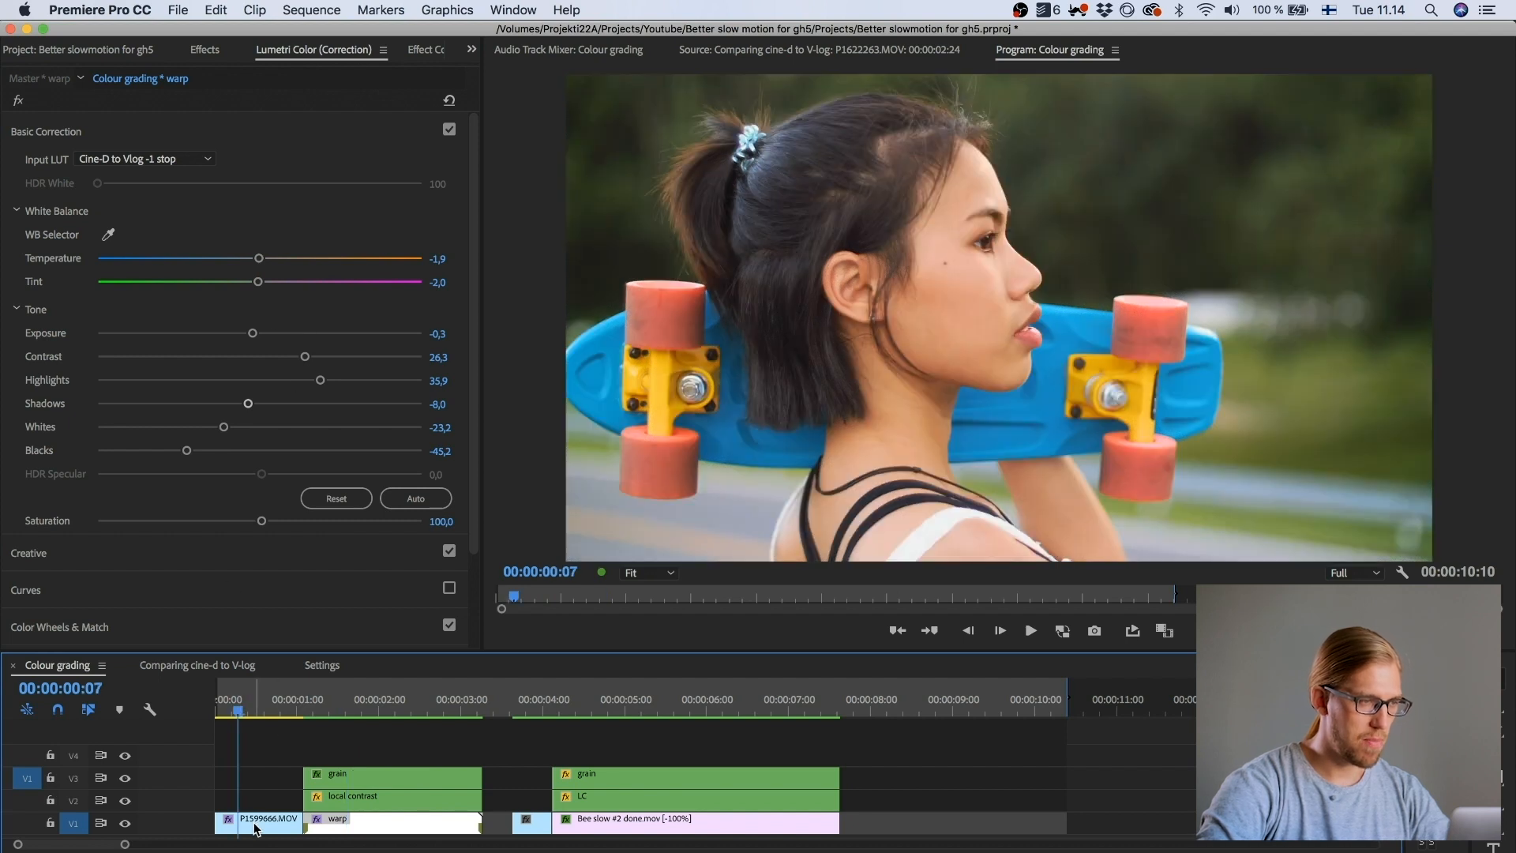
Step: Raise the P1599666.MOV clip's Highlights further and lower its Whites and Blacks, closer to the warp clip's grade
{"action": "left_click", "coordinate": [252, 831]}
{"action": "left_click_drag", "start_coordinate": [301, 380], "coordinate": [324, 380]}
{"action": "mouse_move", "coordinate": [236, 428]}
{"action": "left_mouse_down"}
{"action": "mouse_move", "coordinate": [213, 429]}
{"action": "mouse_move", "coordinate": [218, 452]}
{"action": "left_mouse_up"}
{"action": "left_click", "coordinate": [256, 128]}
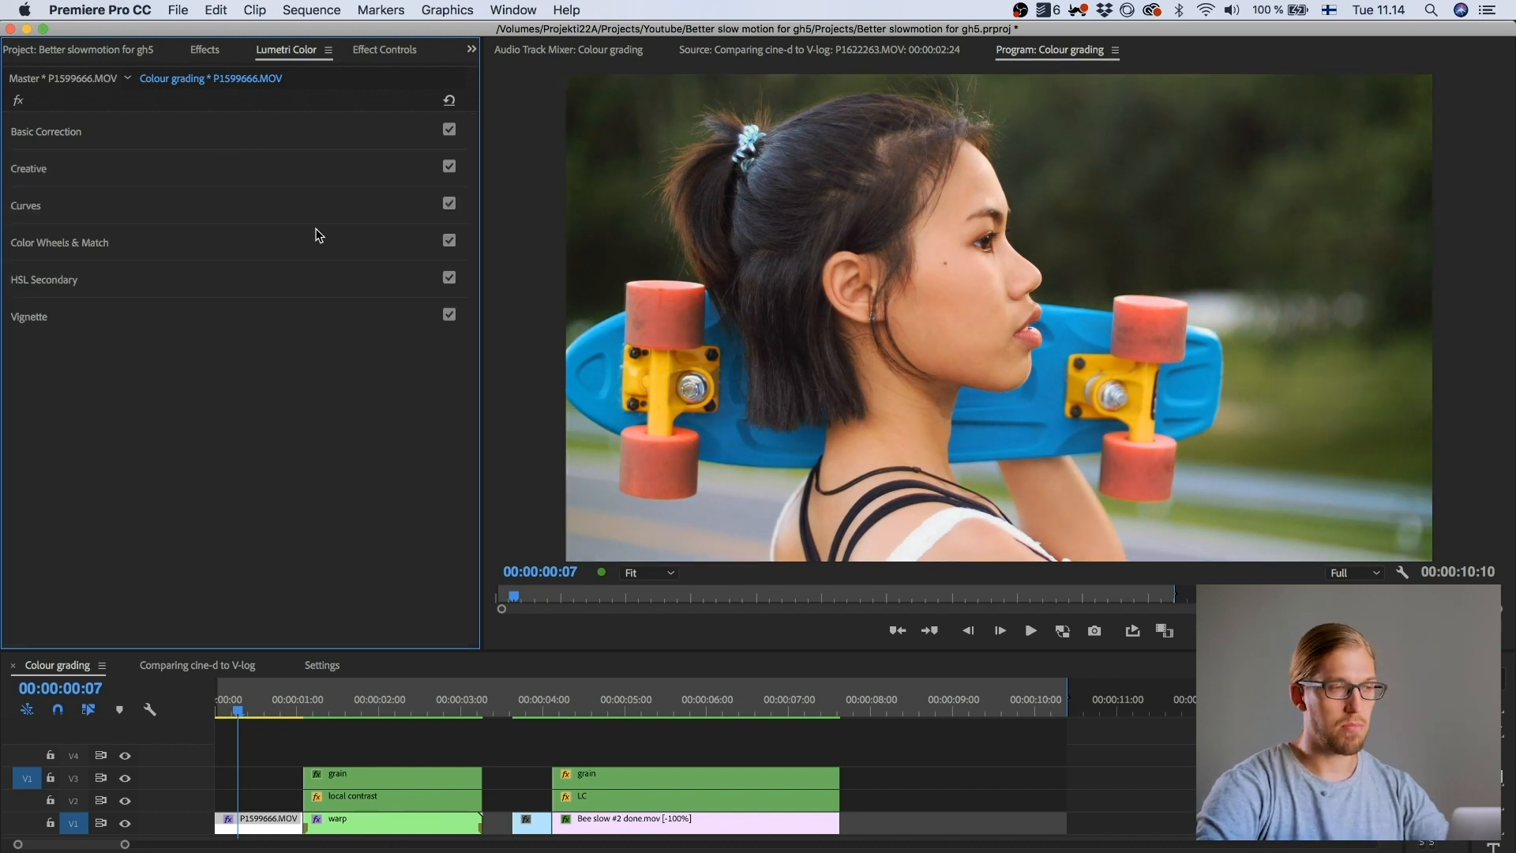
Step: Nudge P1599666.MOV's Midtones colour wheel slightly, checking the change with Color Wheels & Match switched off and on
{"action": "left_click", "coordinate": [338, 702]}
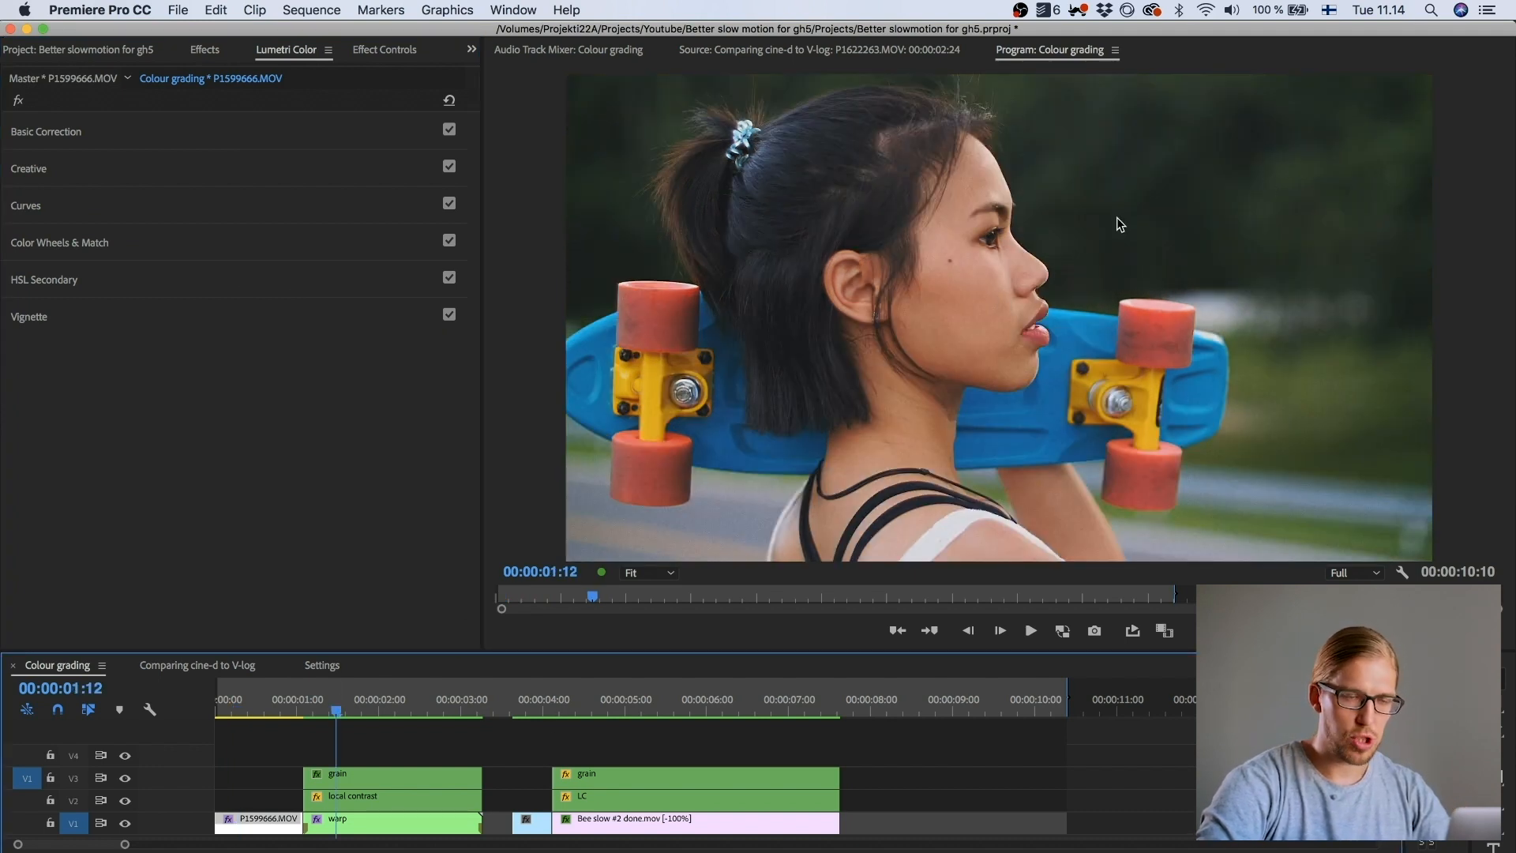
{"action": "left_click", "coordinate": [248, 702]}
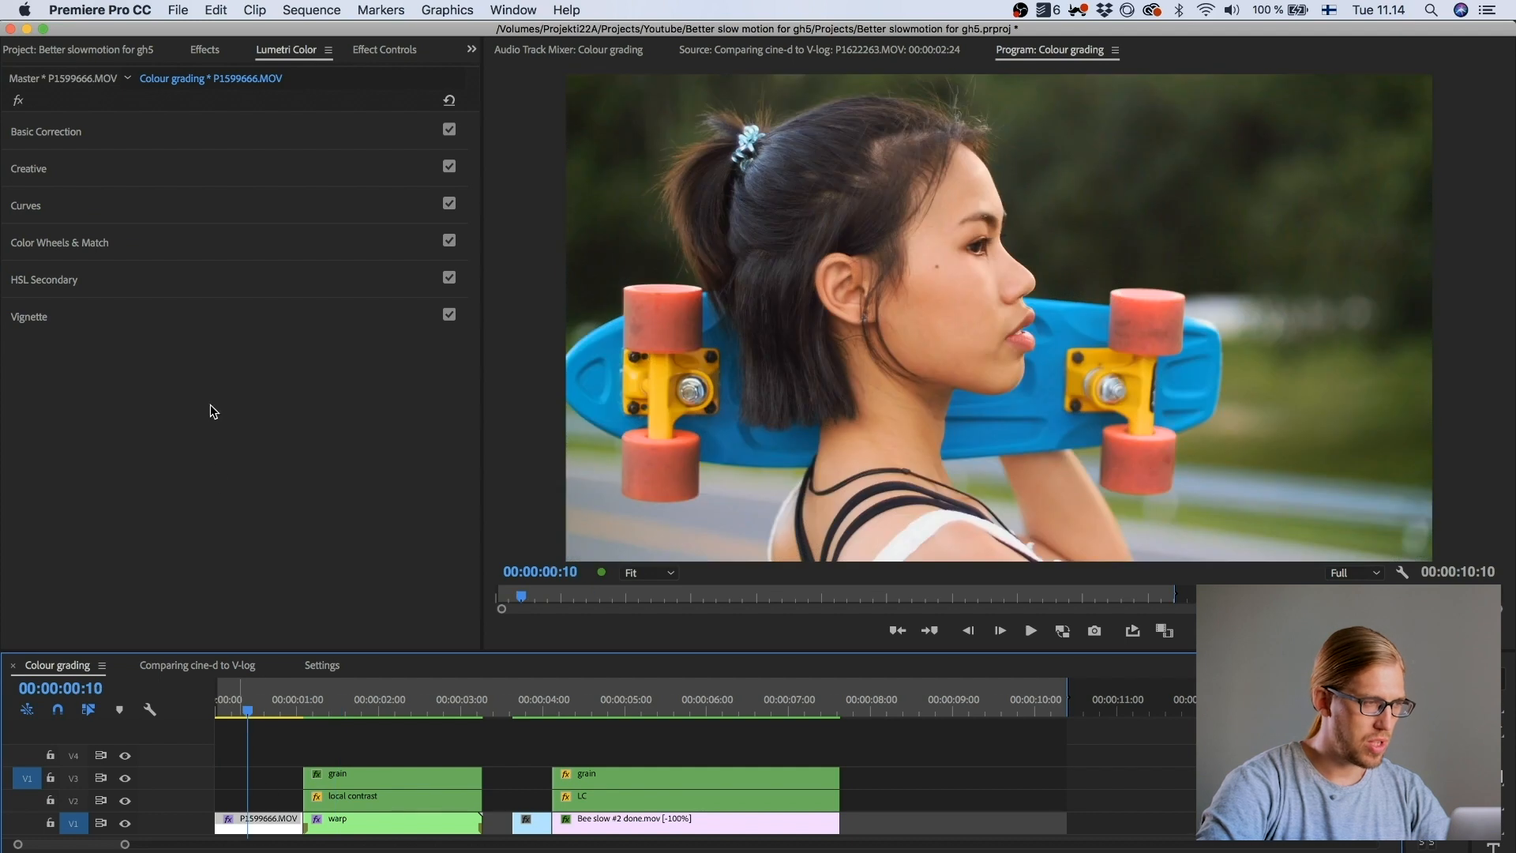
{"action": "left_click", "coordinate": [146, 240]}
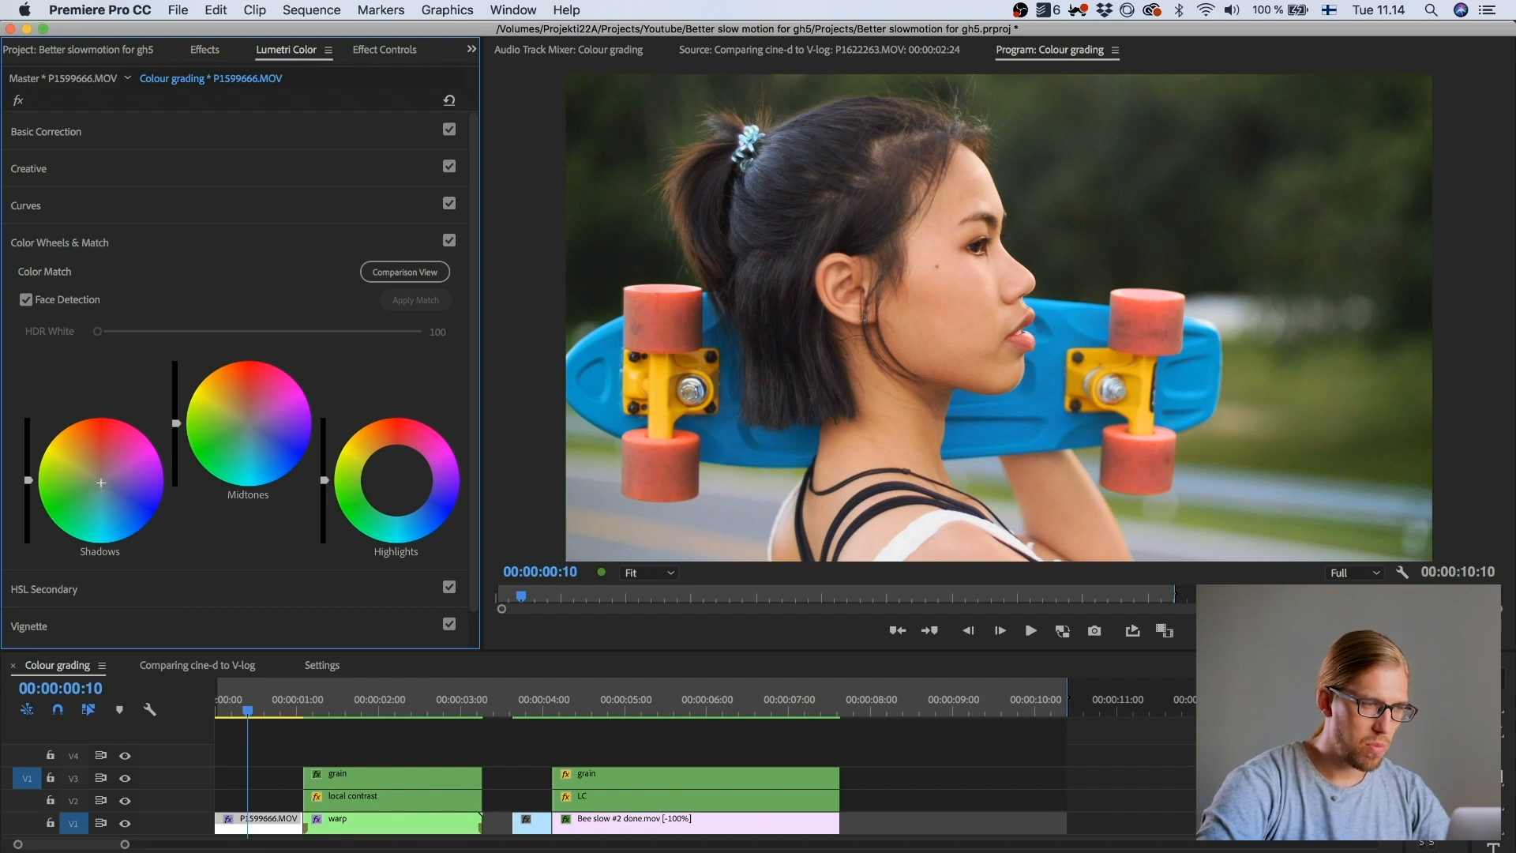
{"action": "left_click_drag", "start_coordinate": [248, 420], "coordinate": [251, 422]}
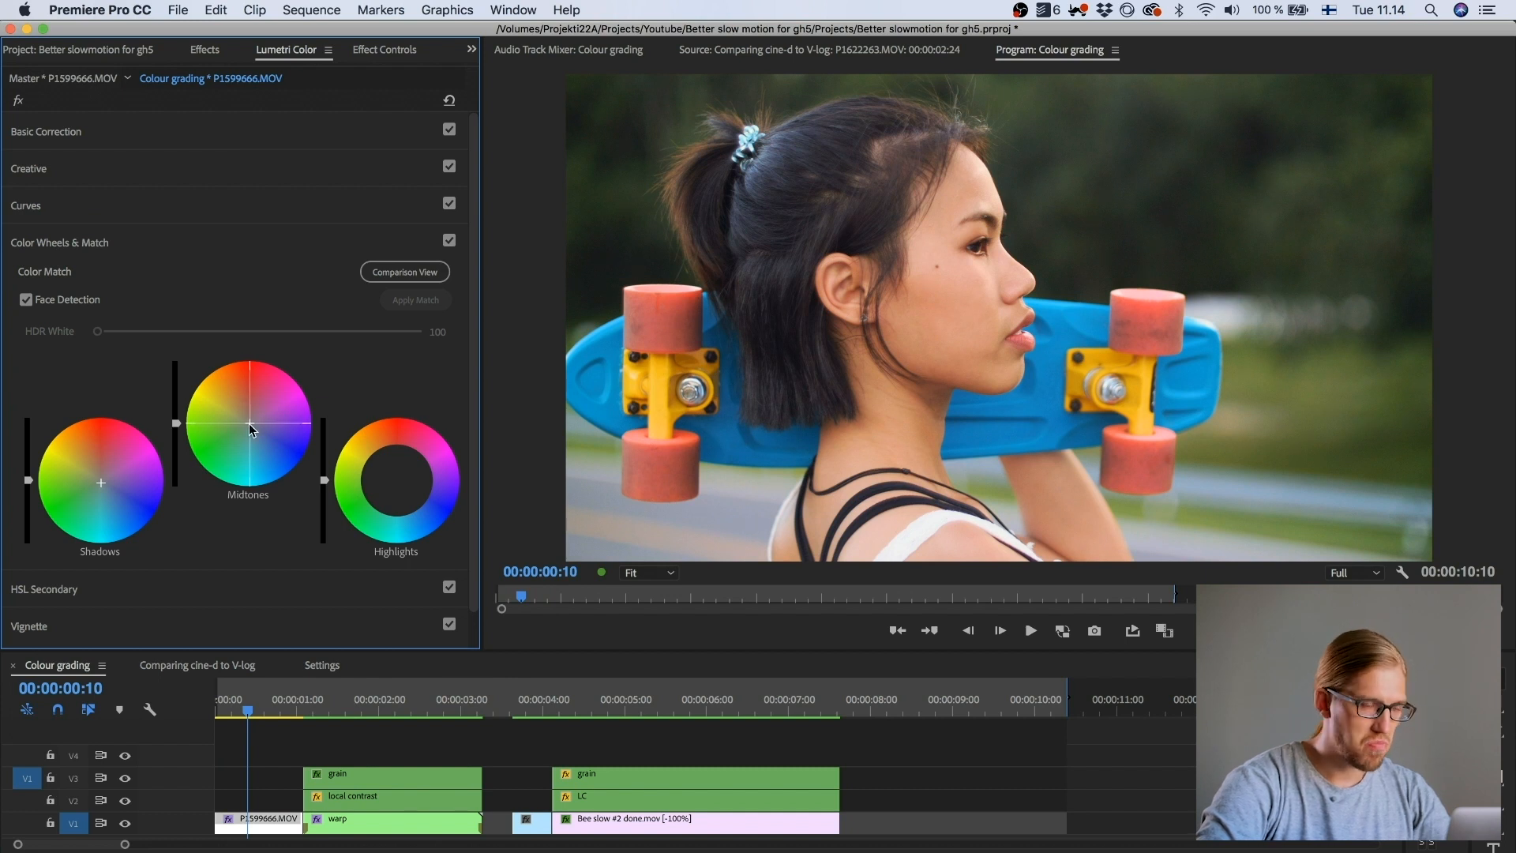
{"action": "left_click", "coordinate": [449, 242]}
{"action": "left_click", "coordinate": [449, 241]}
{"action": "left_click", "coordinate": [450, 241]}
{"action": "left_click", "coordinate": [450, 241]}
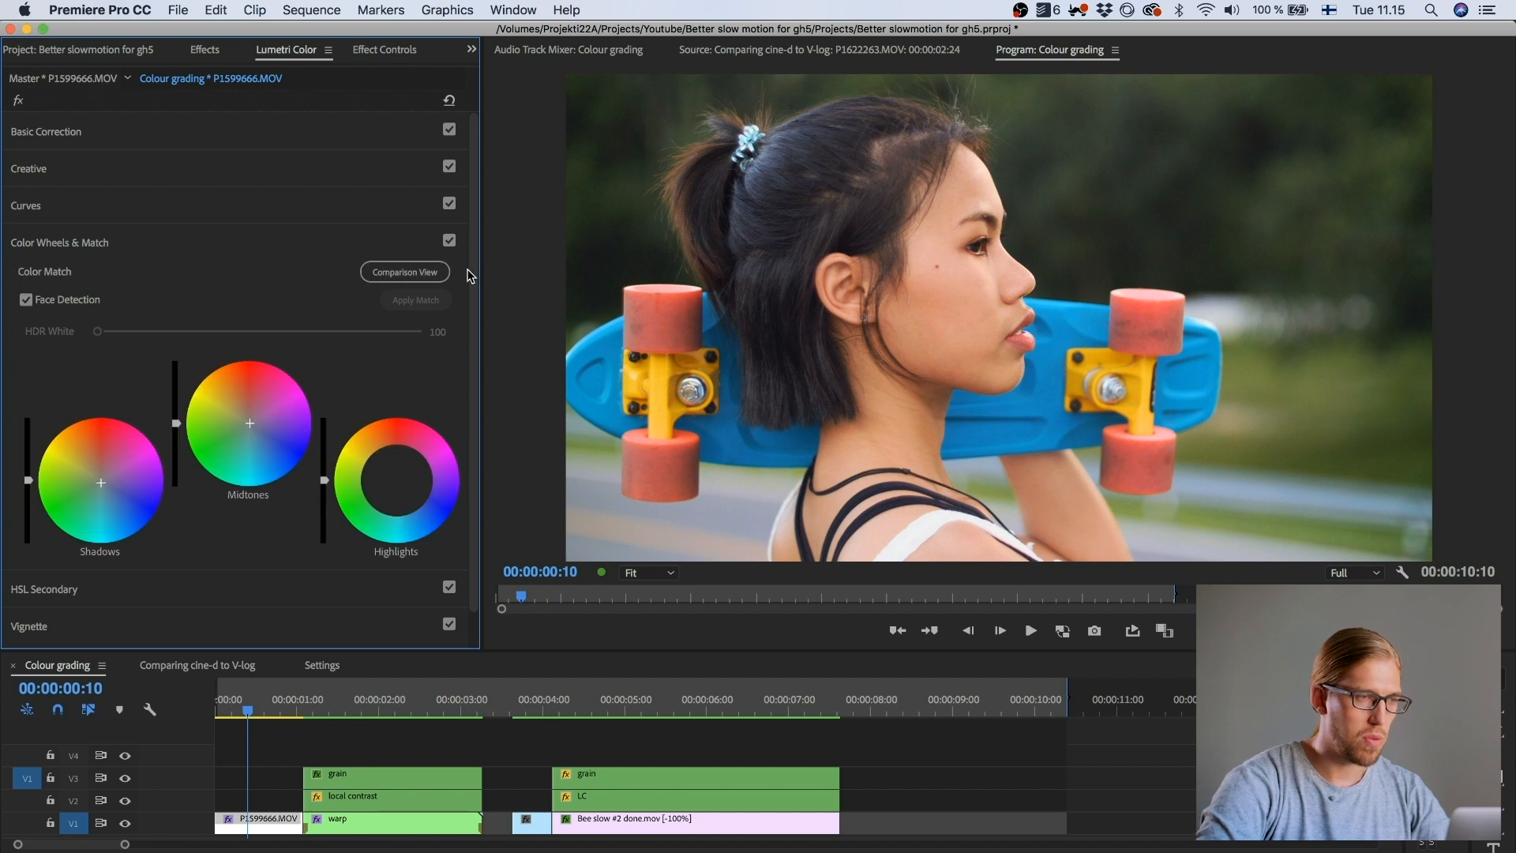
{"action": "left_click", "coordinate": [362, 243]}
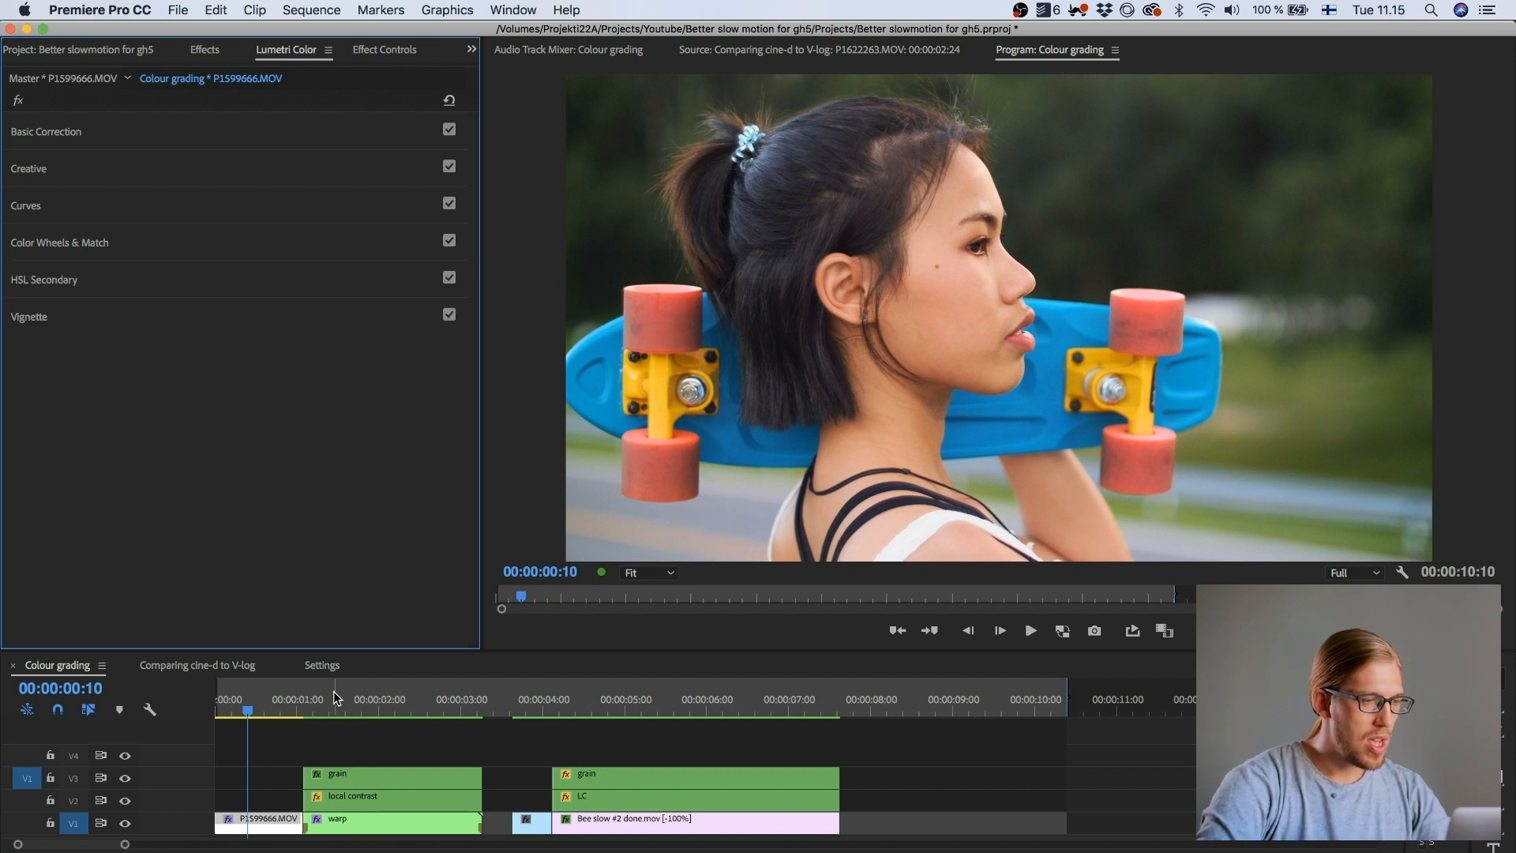
Step: Compare both skateboard clips, then expand the warp clip's RGB Curves effect and copy it
{"action": "left_click_drag", "start_coordinate": [366, 703], "coordinate": [352, 703]}
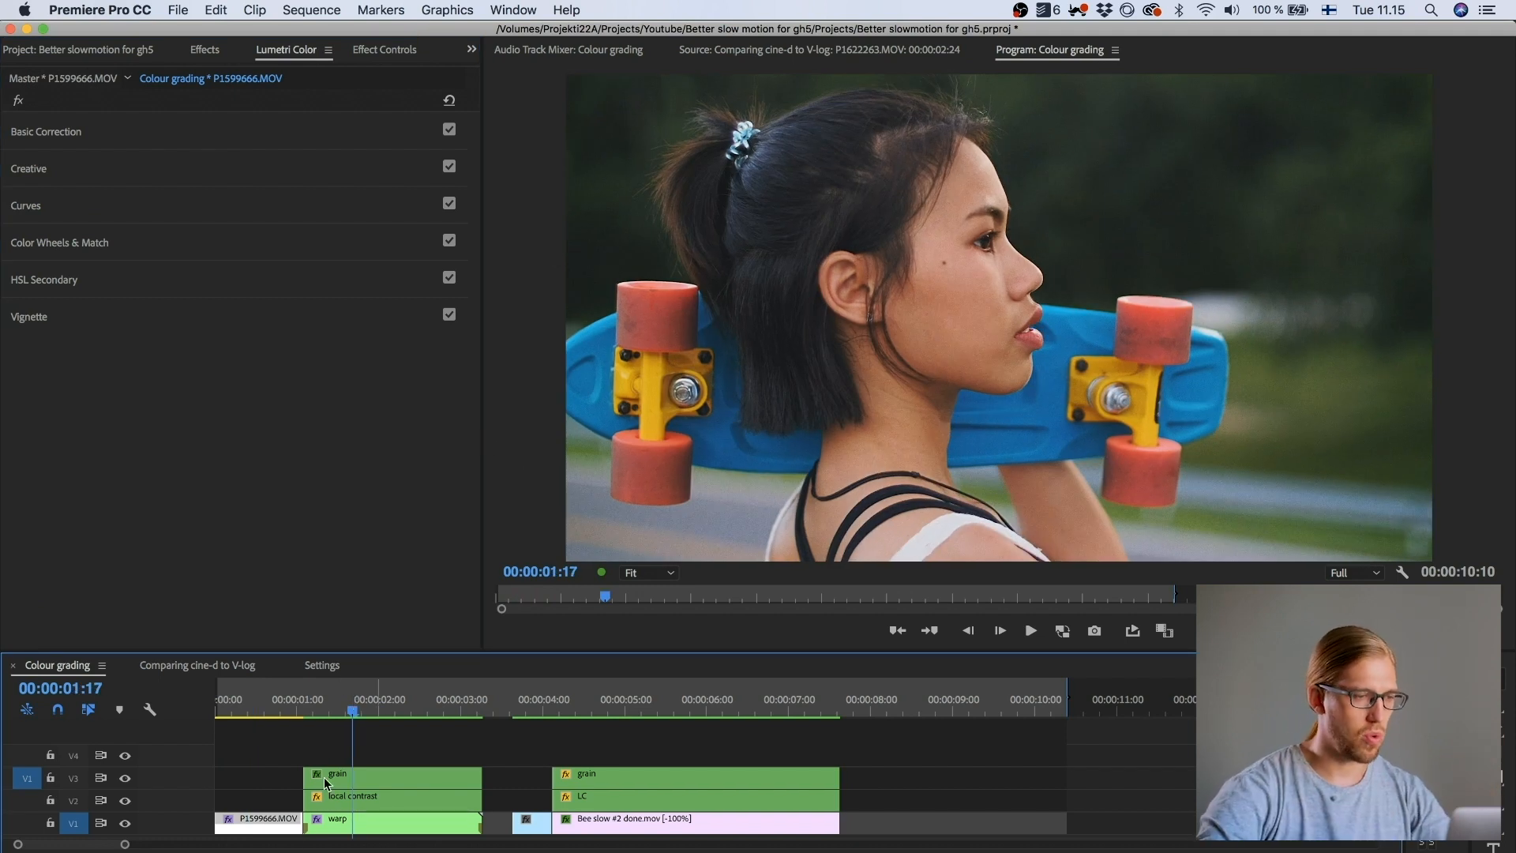
{"action": "left_click", "coordinate": [264, 688]}
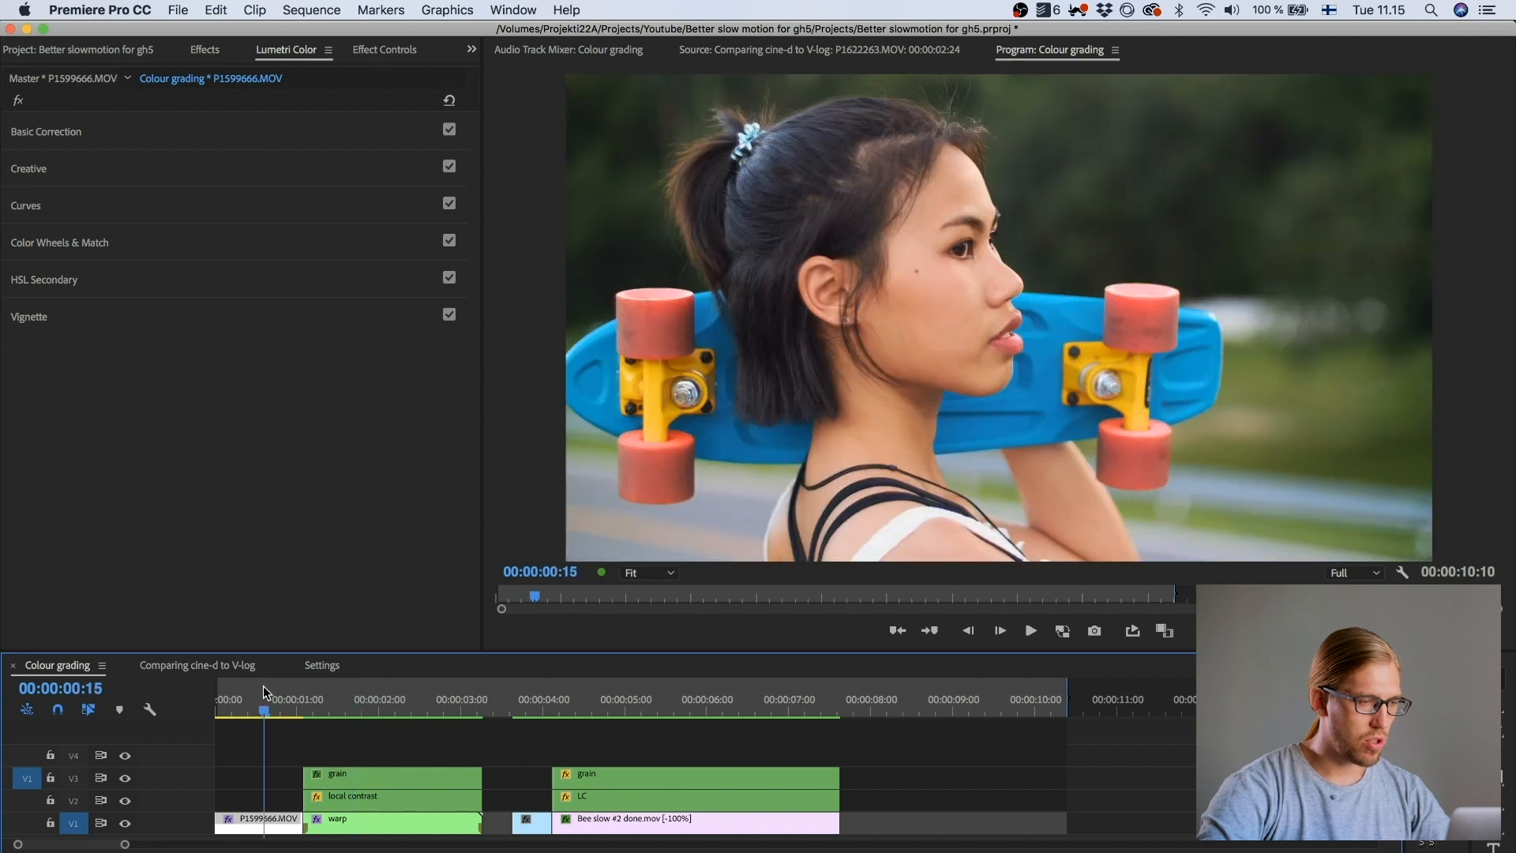
{"action": "left_click", "coordinate": [349, 820]}
{"action": "left_click", "coordinate": [425, 51]}
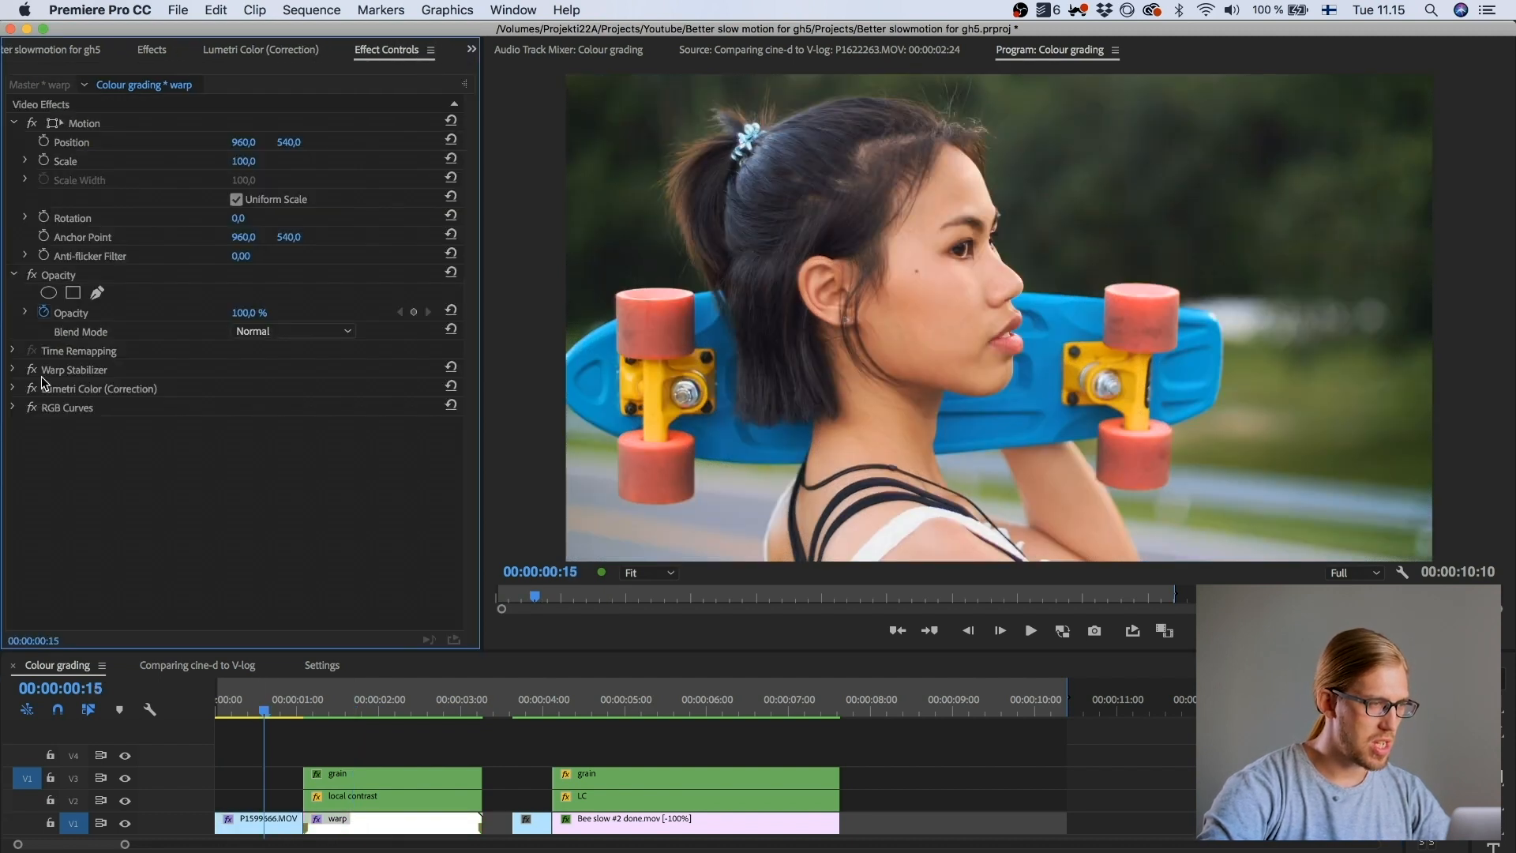
{"action": "left_click", "coordinate": [58, 412]}
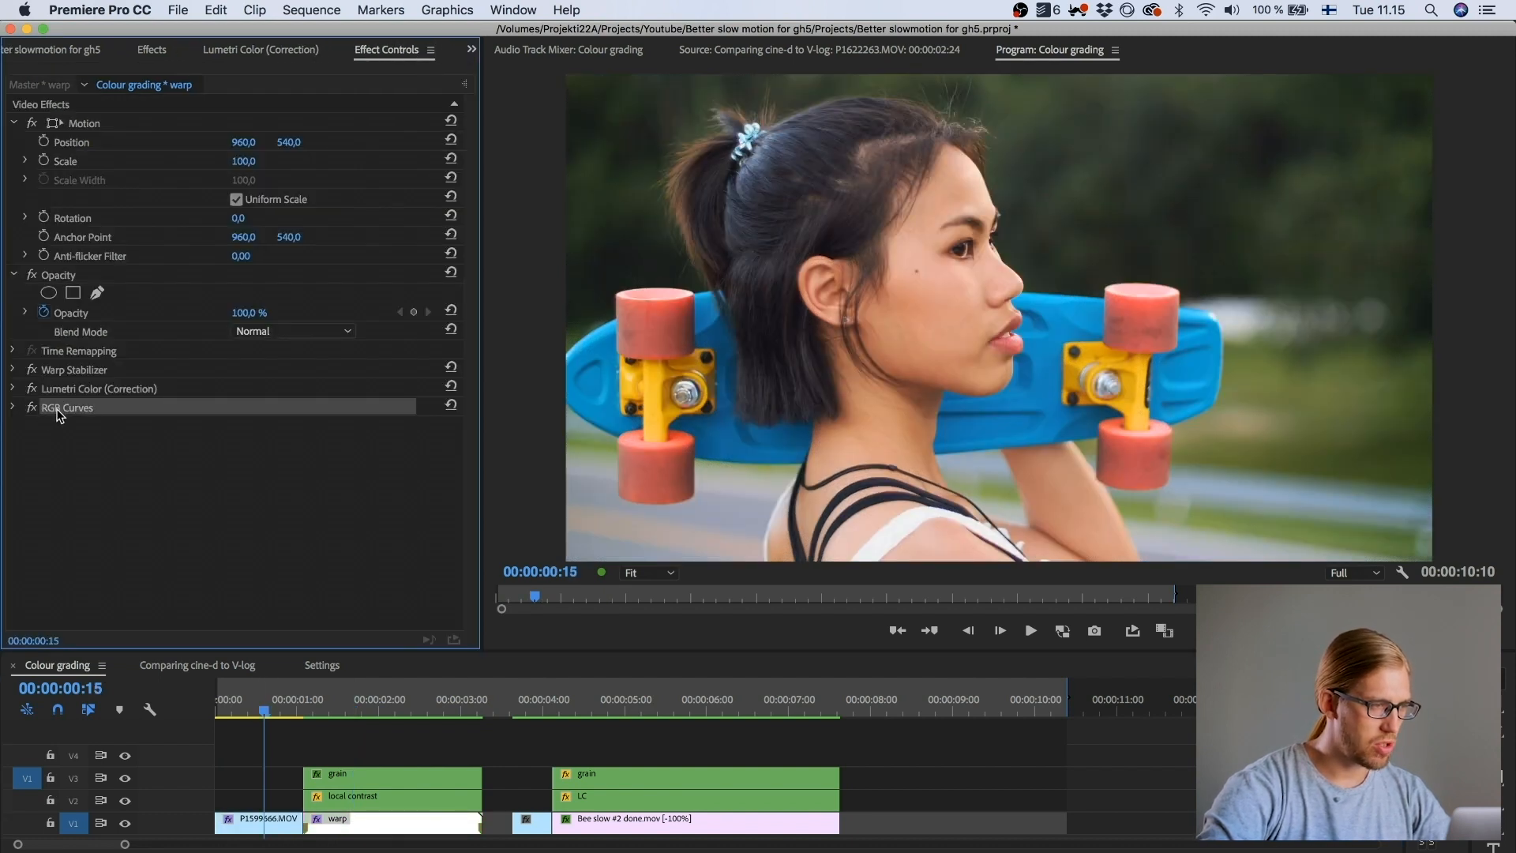
{"action": "left_click", "coordinate": [11, 408]}
{"action": "scroll", "coordinate": [204, 483], "scroll_direction": "down", "scroll_amount": 5}
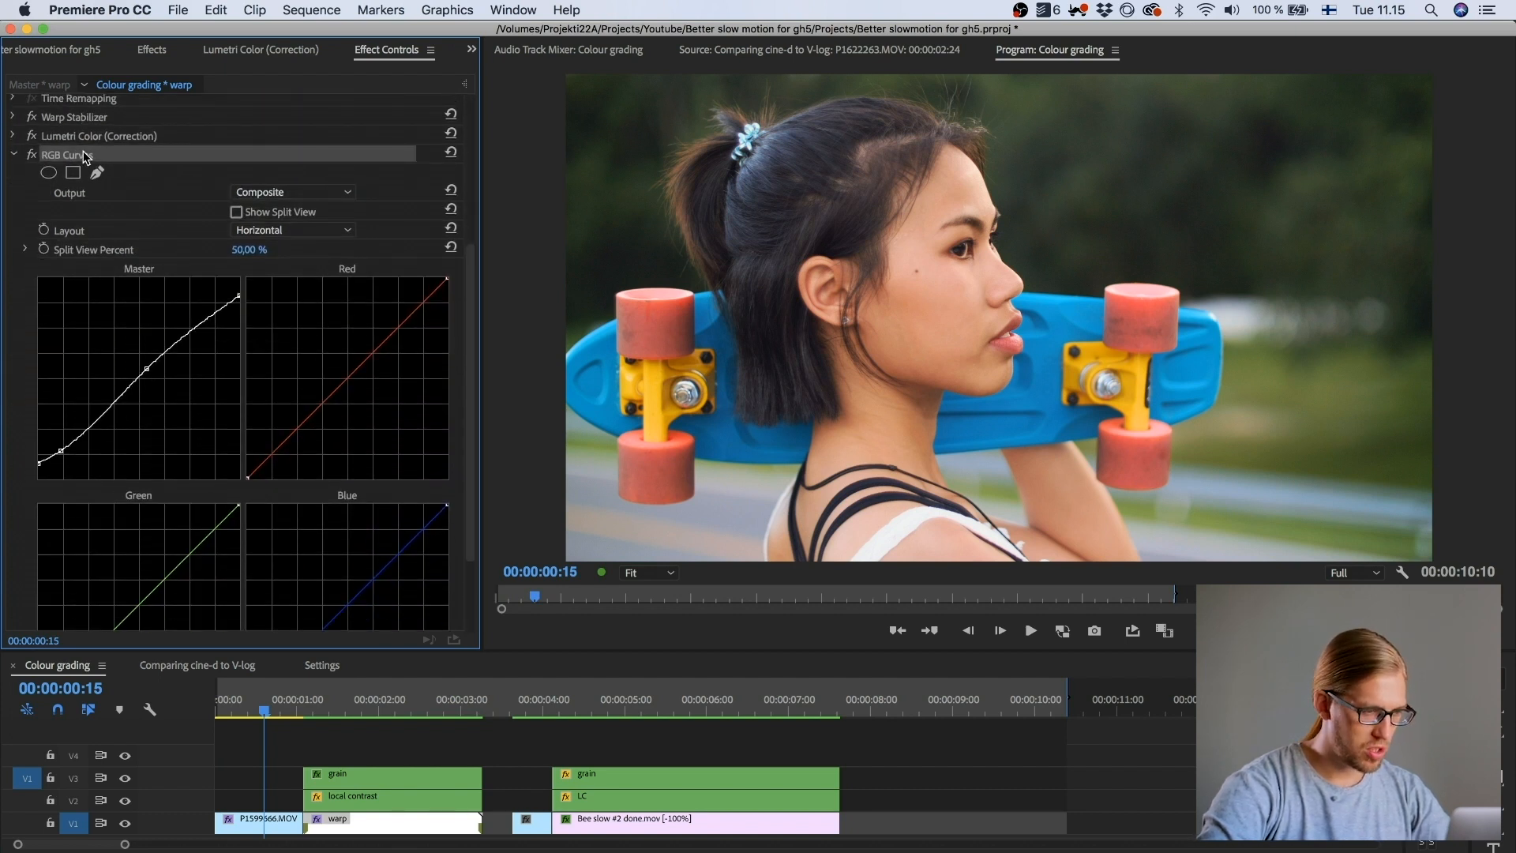
Step: Paste the copied RGB Curves effect onto the P1599666.MOV clip, collapse its Lumetri Color effect and show the Master curve
{"action": "left_click", "coordinate": [248, 698]}
{"action": "left_click", "coordinate": [253, 825]}
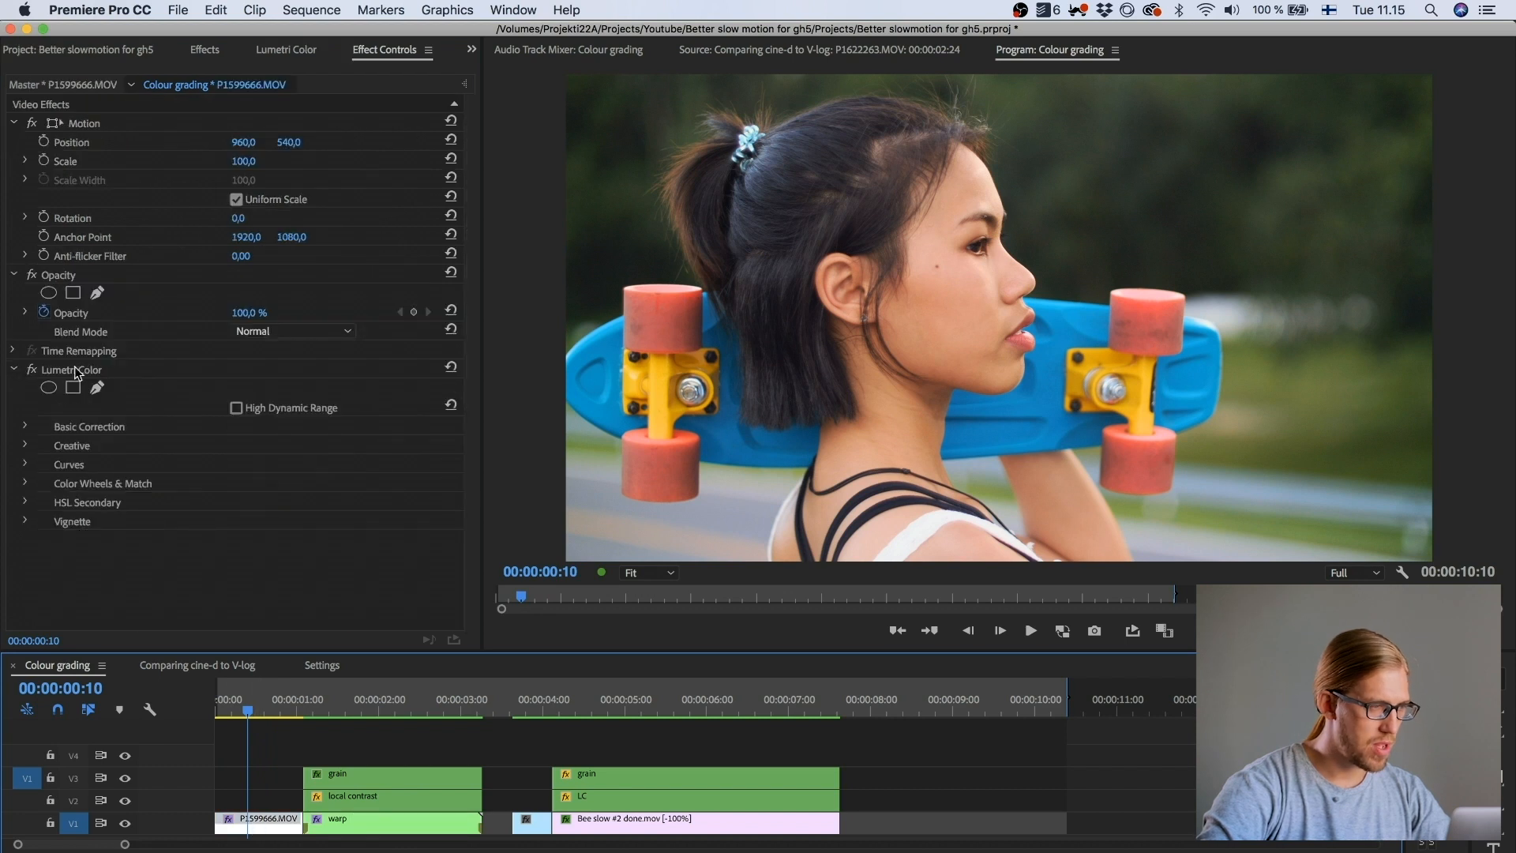
{"action": "left_click", "coordinate": [14, 369]}
{"action": "scroll", "coordinate": [190, 476], "scroll_direction": "down", "scroll_amount": 3}
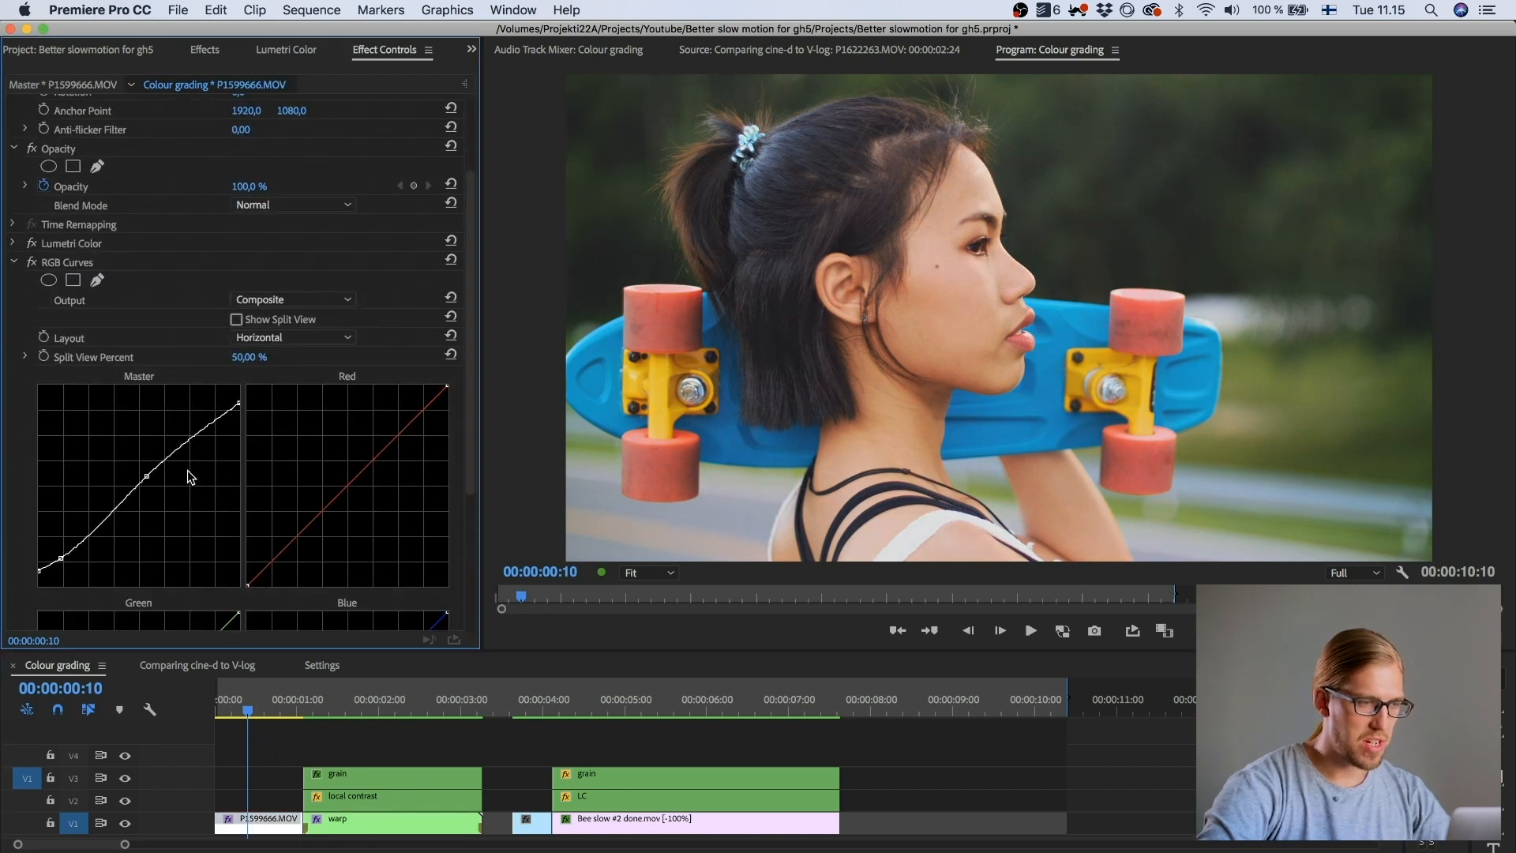
Step: Show the warp clip beside the sequence's first frame in Comparison View with a vertical split
{"action": "mouse_move", "coordinate": [339, 700]}
{"action": "left_mouse_down"}
{"action": "mouse_move", "coordinate": [235, 691]}
{"action": "mouse_move", "coordinate": [310, 698]}
{"action": "left_mouse_up"}
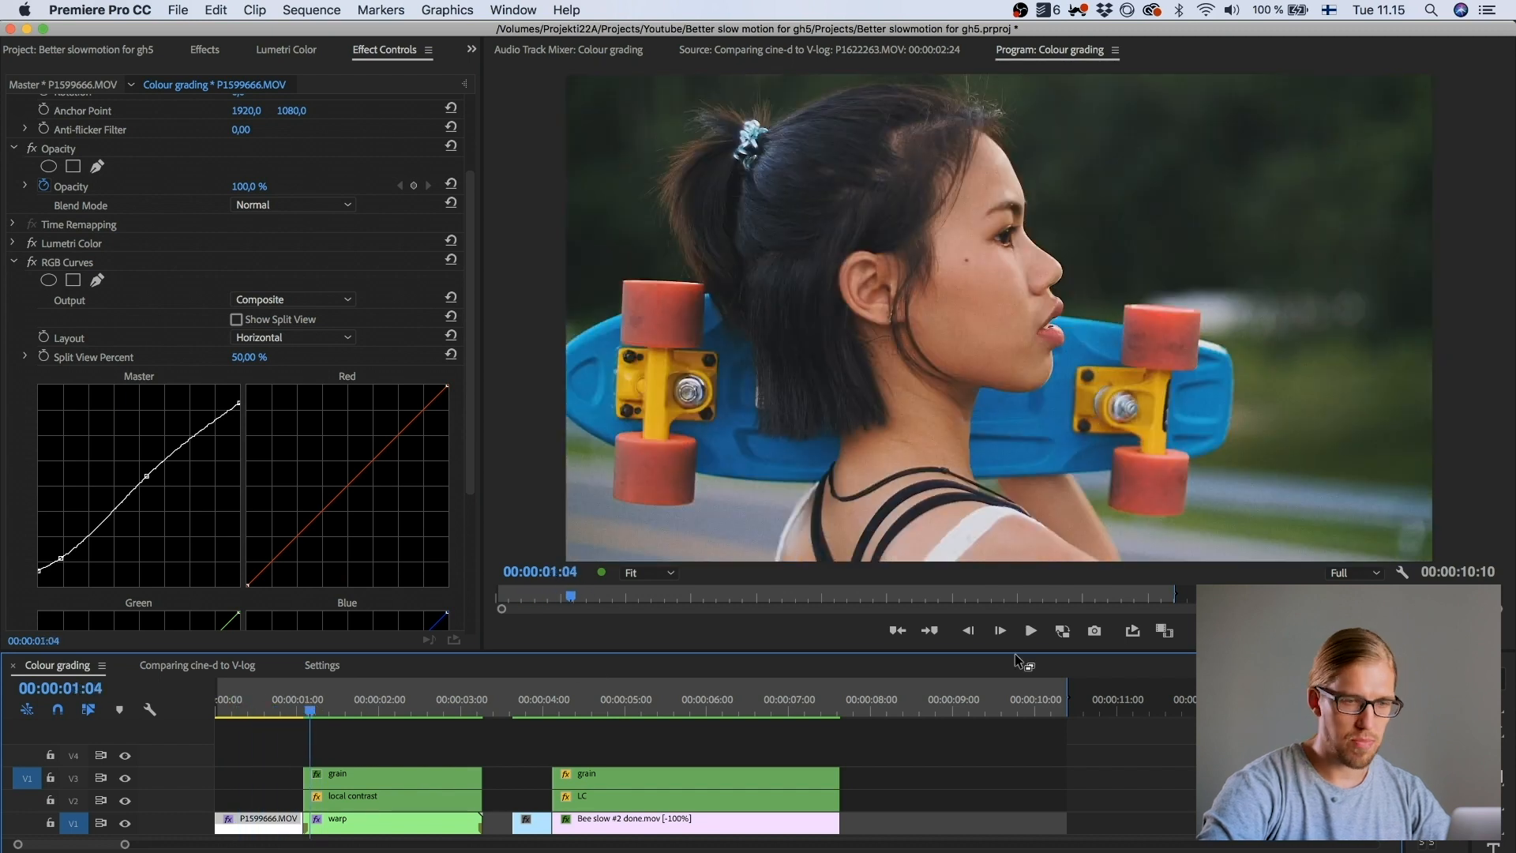
{"action": "left_click", "coordinate": [1165, 630]}
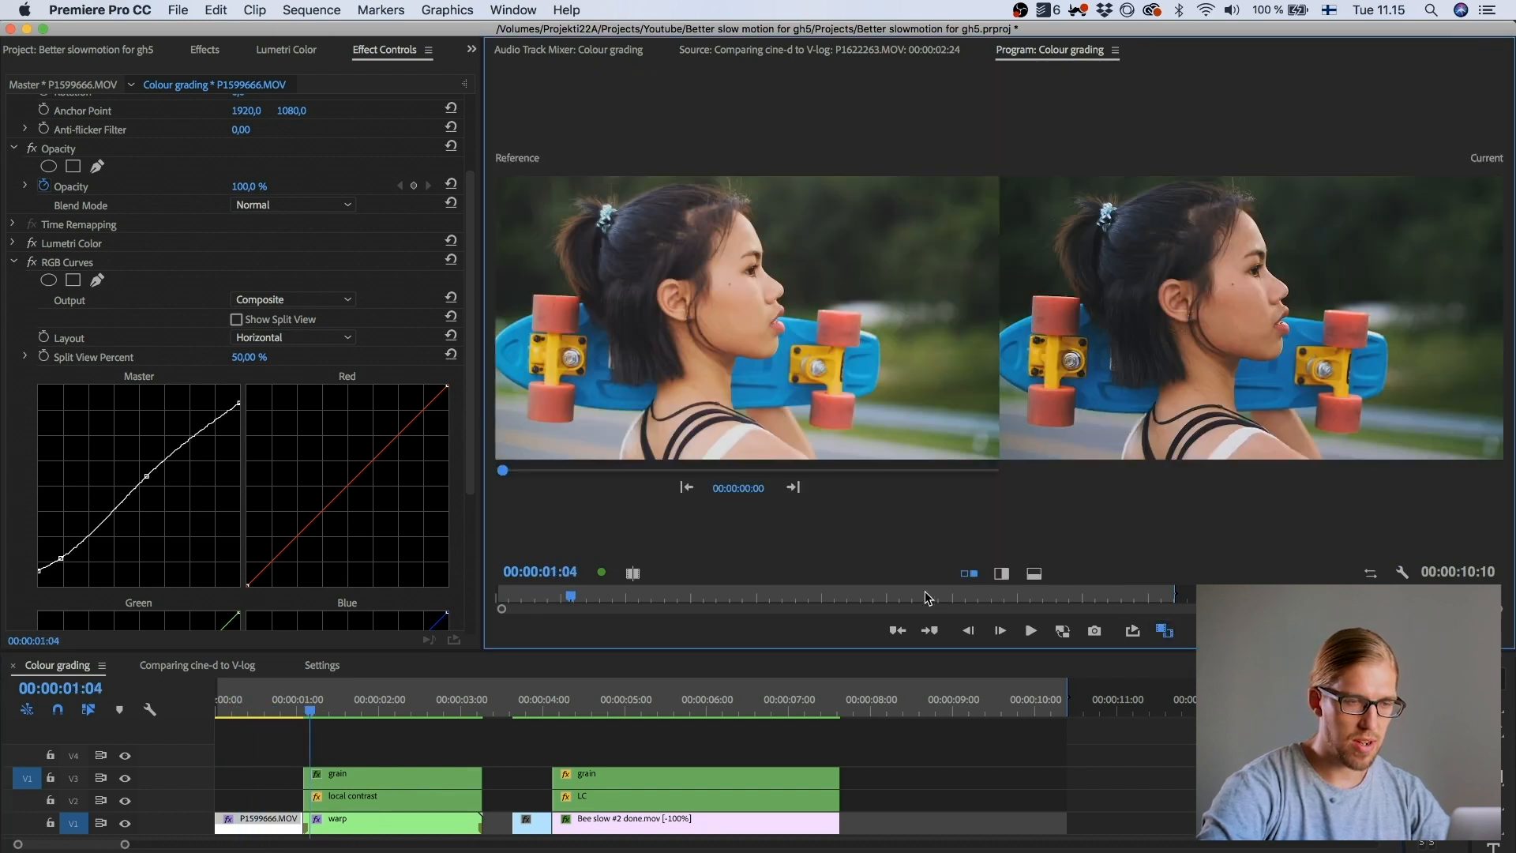
{"action": "left_click", "coordinate": [997, 576]}
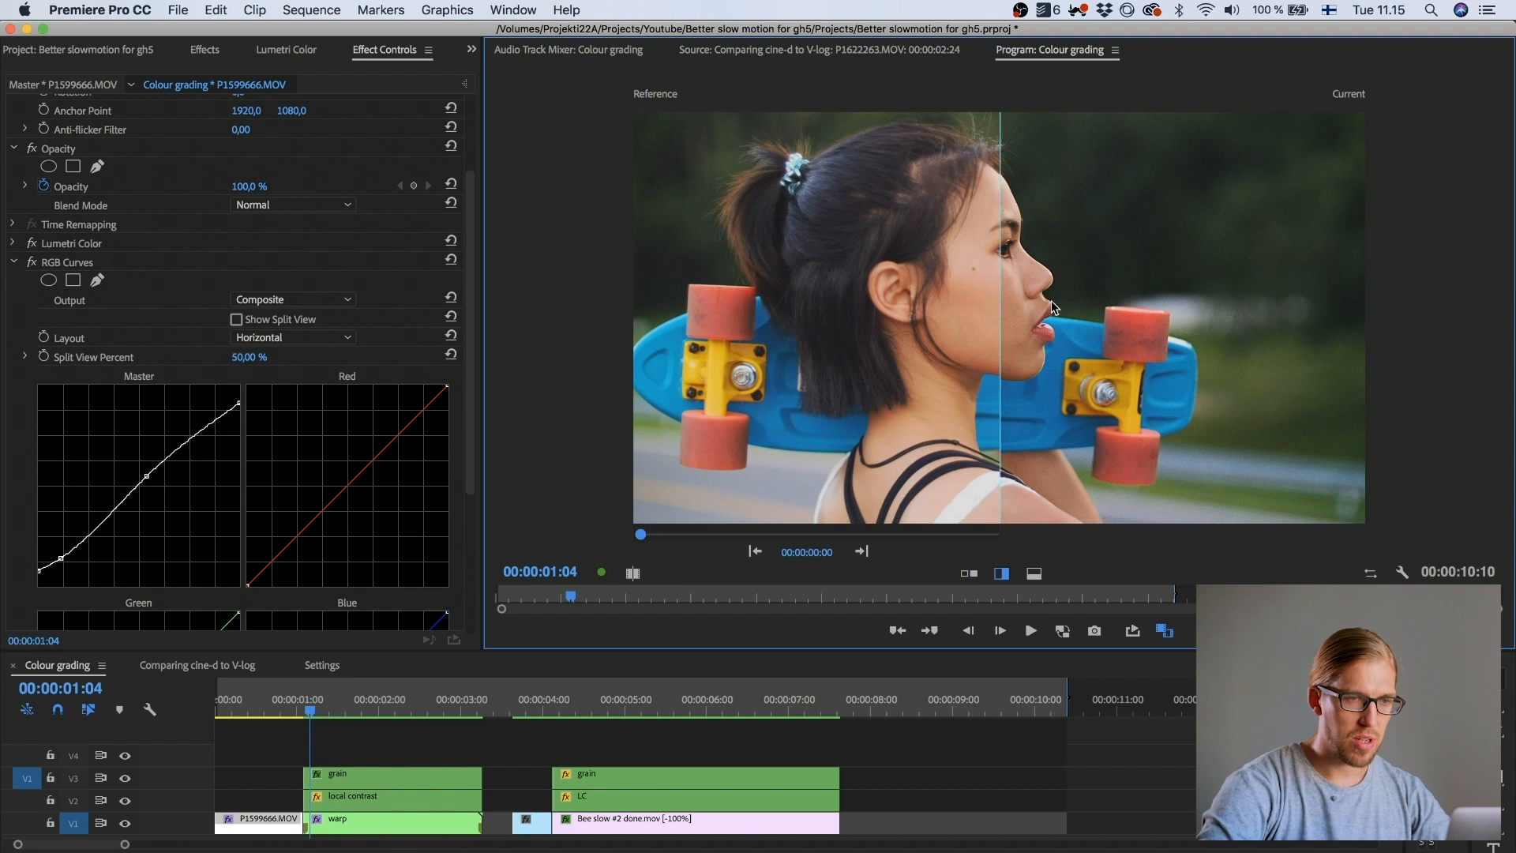
{"action": "left_click", "coordinate": [1487, 632]}
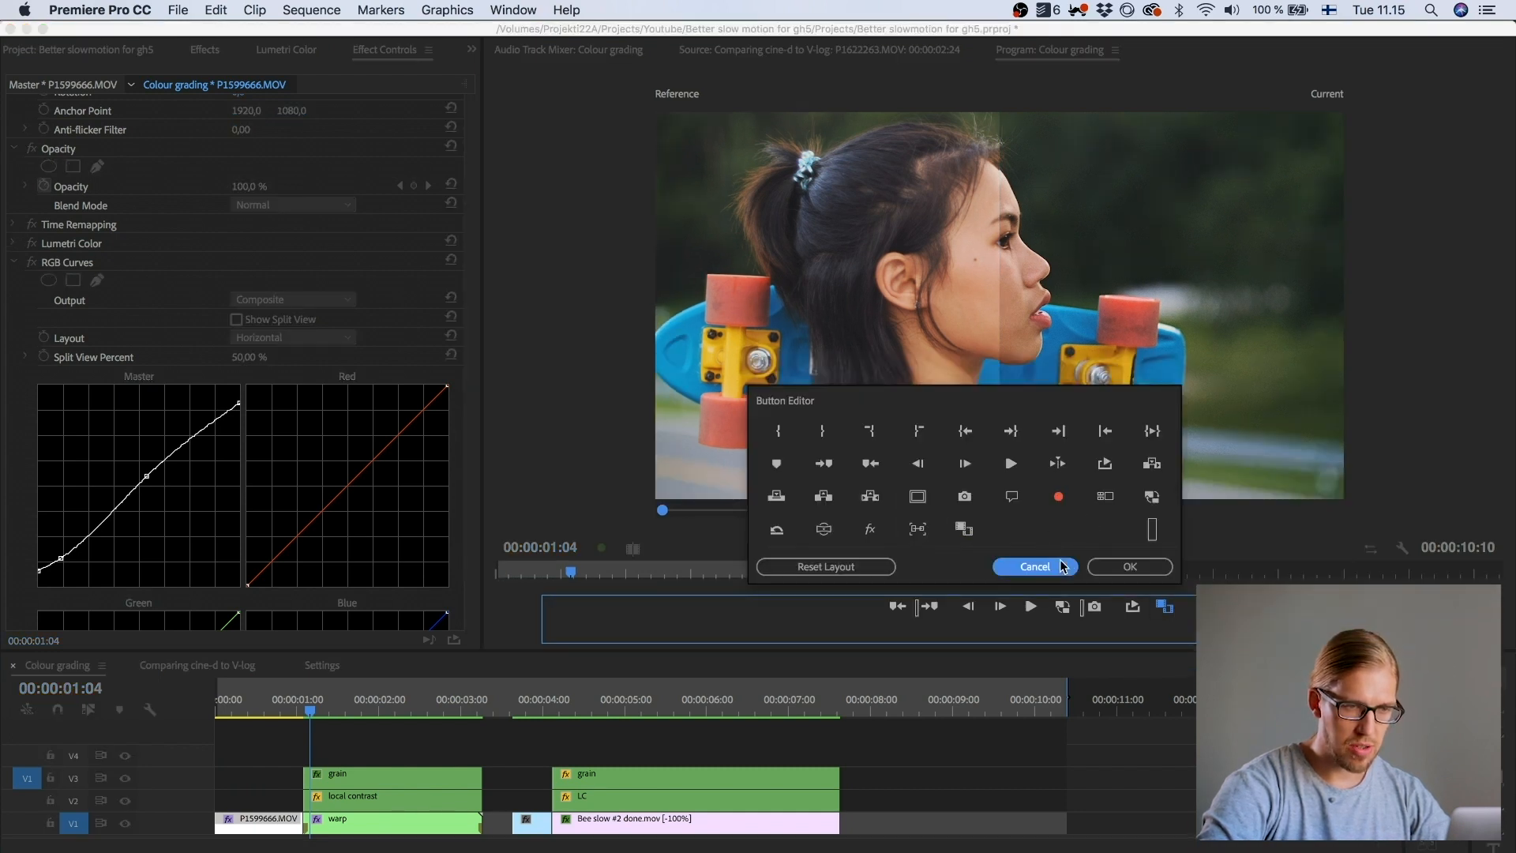
{"action": "left_click", "coordinate": [1034, 566]}
{"action": "left_click", "coordinate": [1165, 630]}
{"action": "left_click", "coordinate": [1167, 634]}
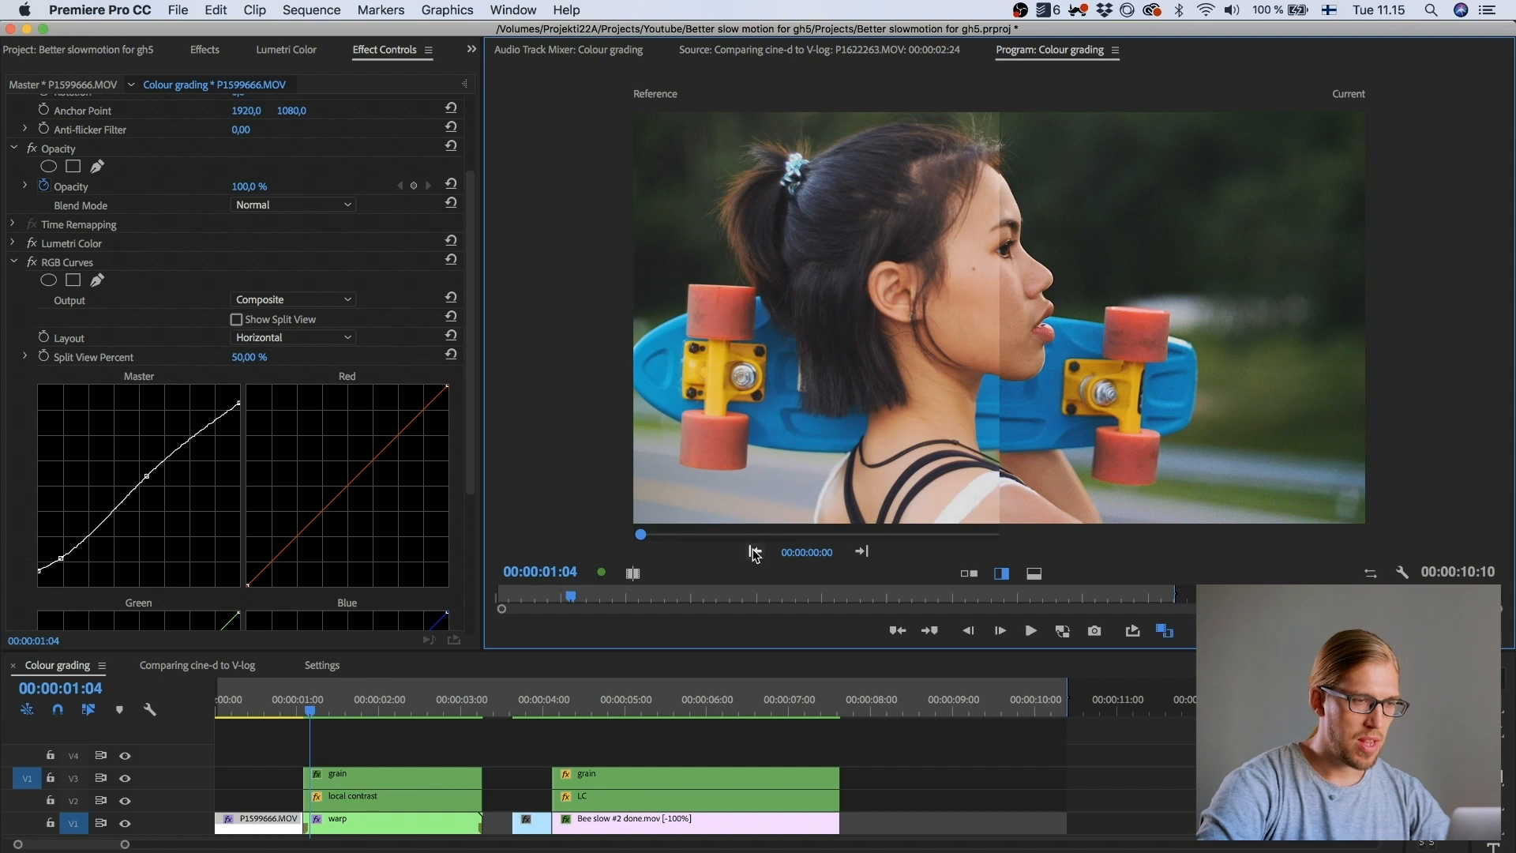
Step: Scrub across both skateboard clips and park the playhead at 00:00:01:02 to compare the grades across the split
{"action": "left_click", "coordinate": [230, 699]}
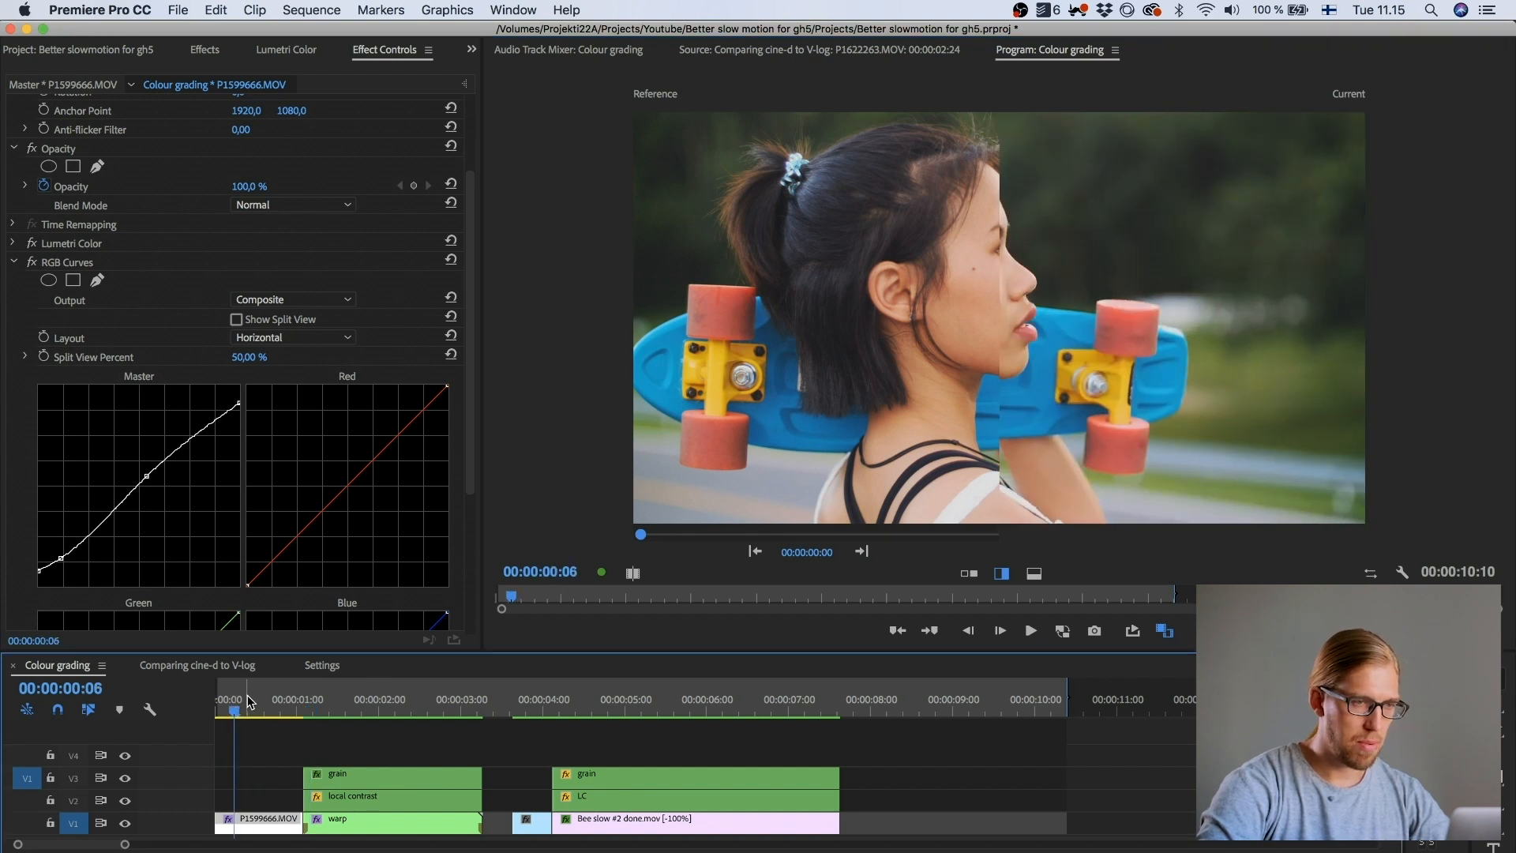
{"action": "left_click", "coordinate": [362, 699]}
{"action": "left_click", "coordinate": [349, 710]}
{"action": "left_click_drag", "start_coordinate": [349, 710], "coordinate": [306, 701]}
{"action": "key", "text": "Left"}
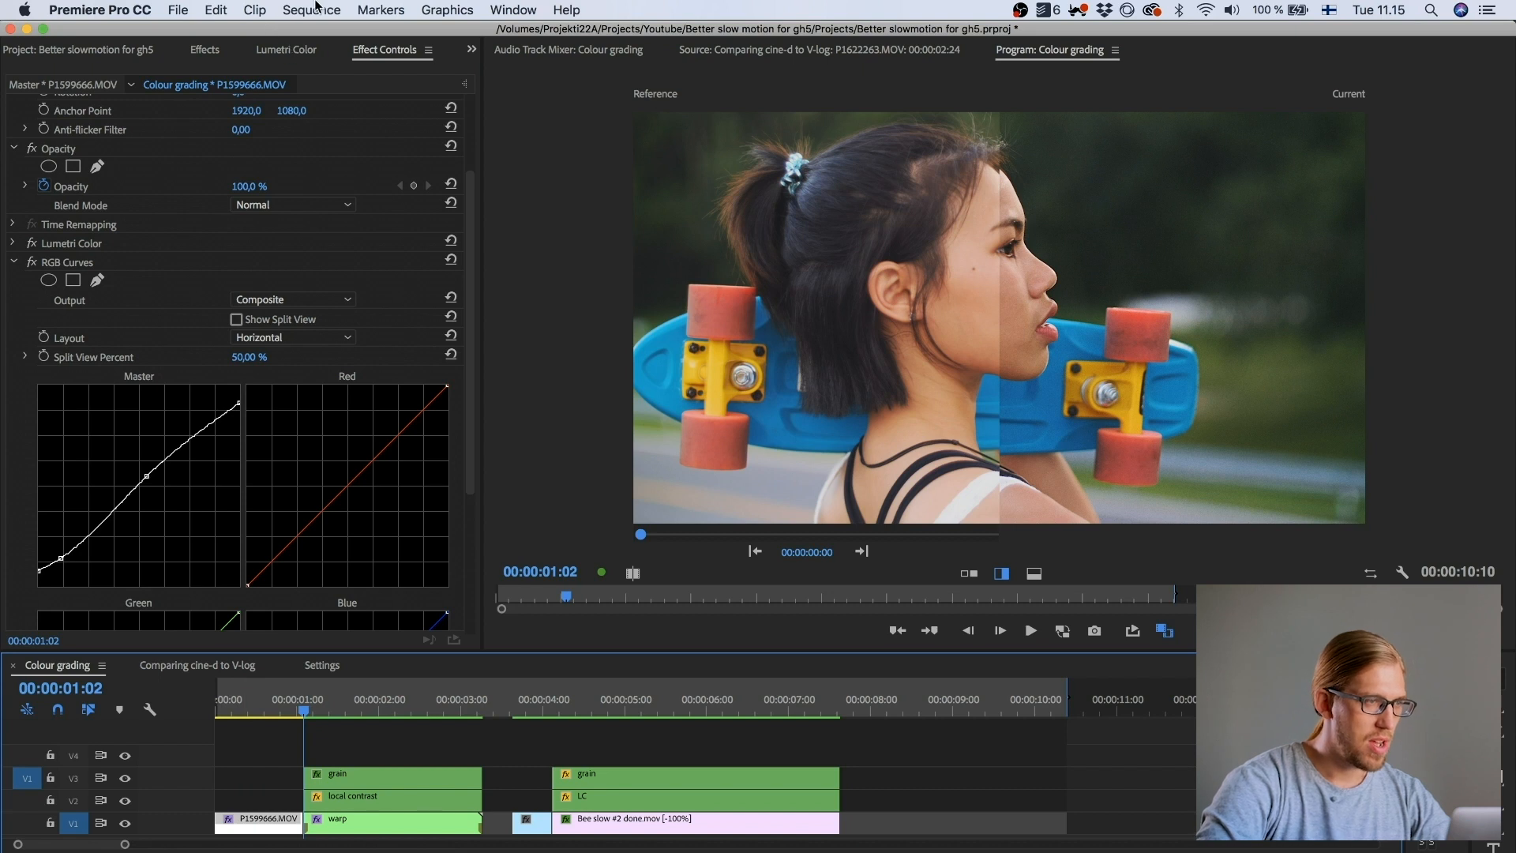
Step: Set P1599666.MOV's Whites to -55 and its Contrast to 31.7 in Basic Correction
{"action": "left_click", "coordinate": [313, 54]}
{"action": "left_click", "coordinate": [244, 131]}
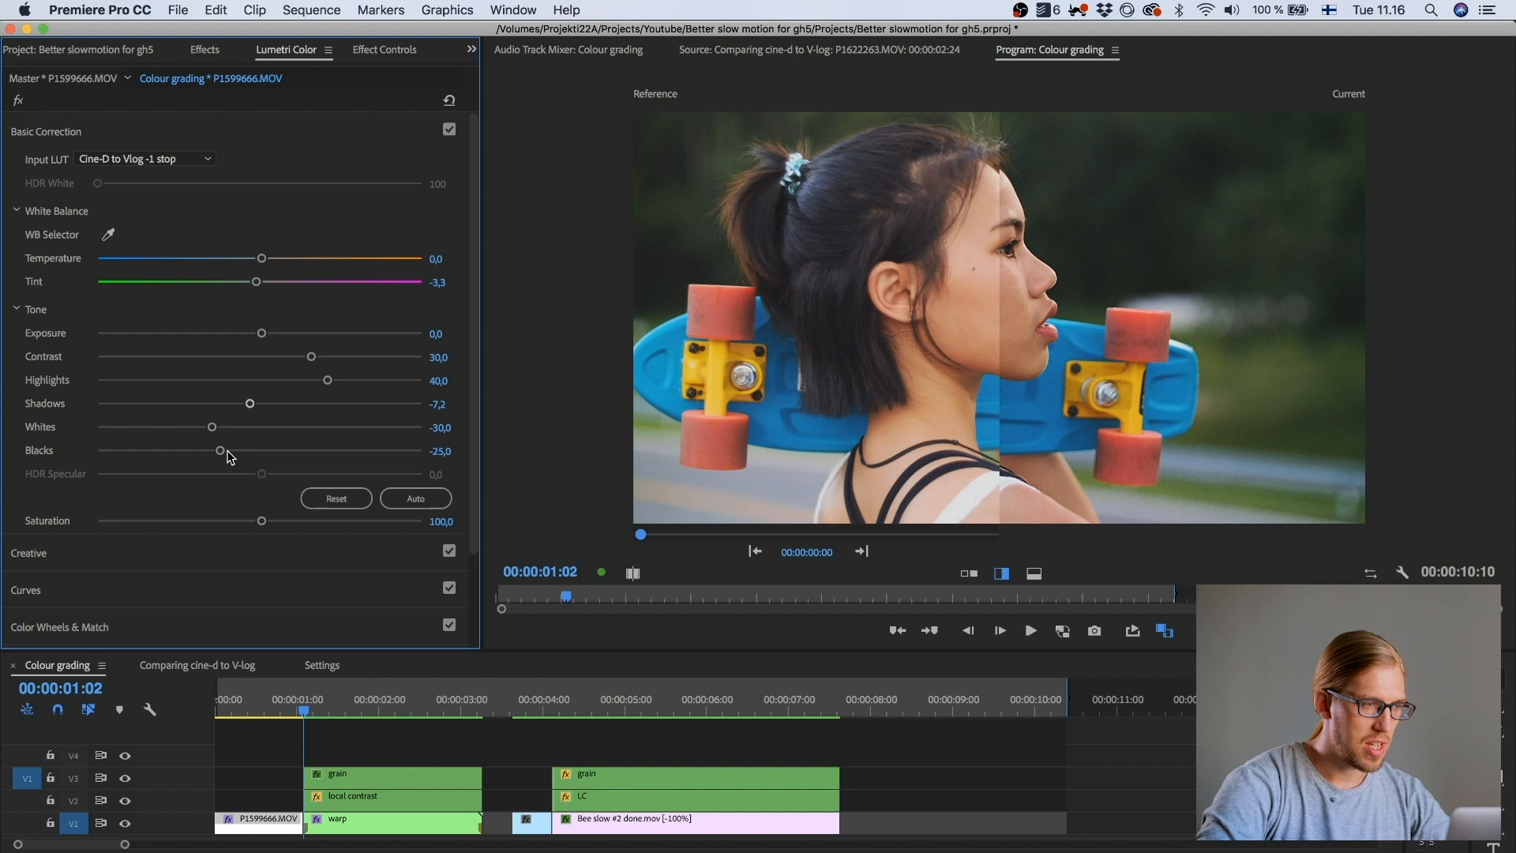
{"action": "left_click_drag", "start_coordinate": [212, 427], "coordinate": [170, 432]}
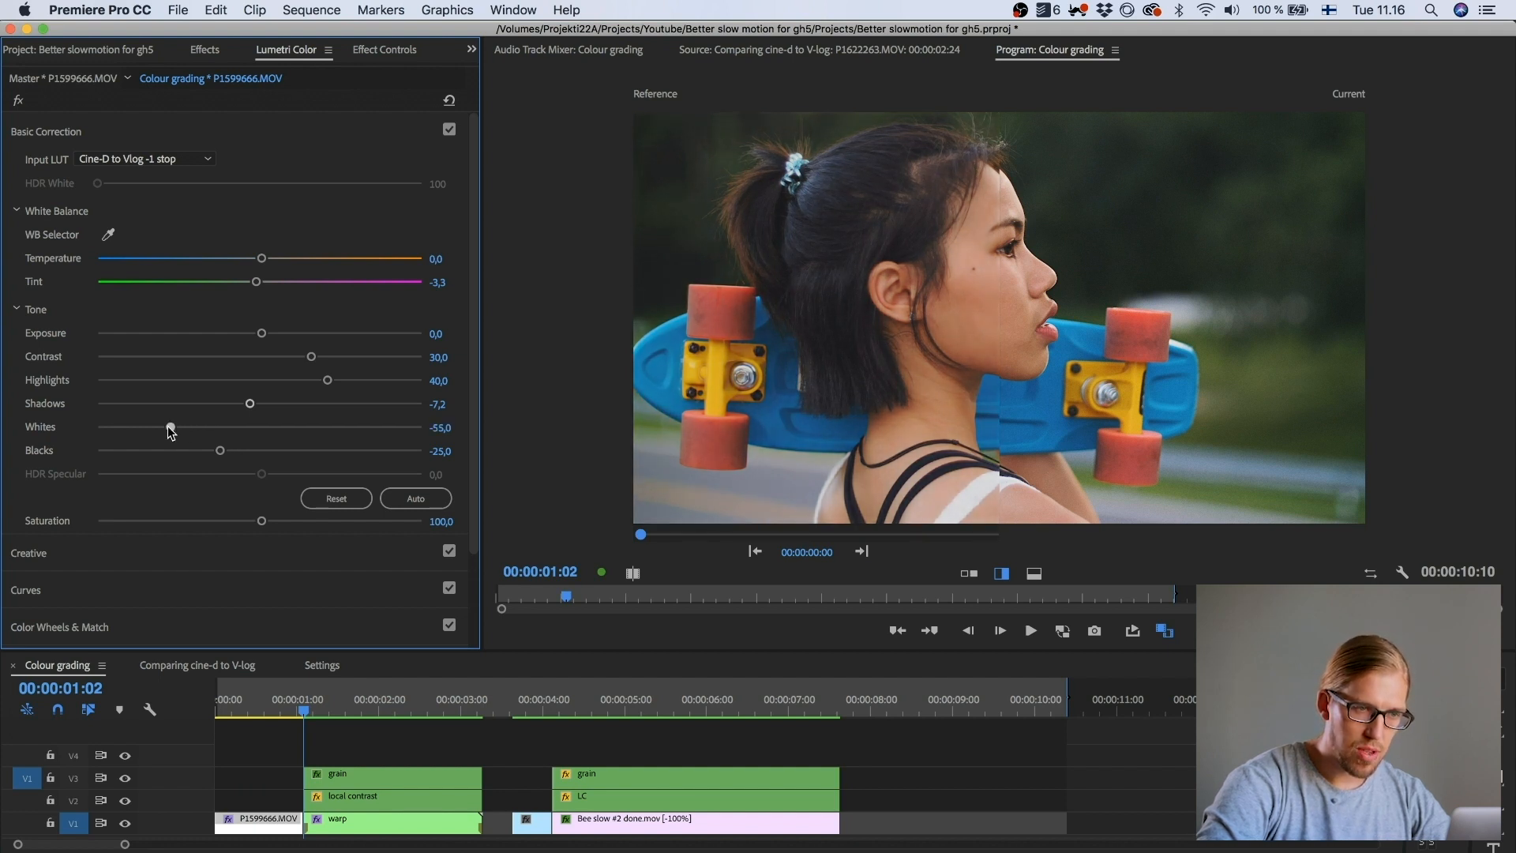
{"action": "left_click_drag", "start_coordinate": [311, 356], "coordinate": [311, 359]}
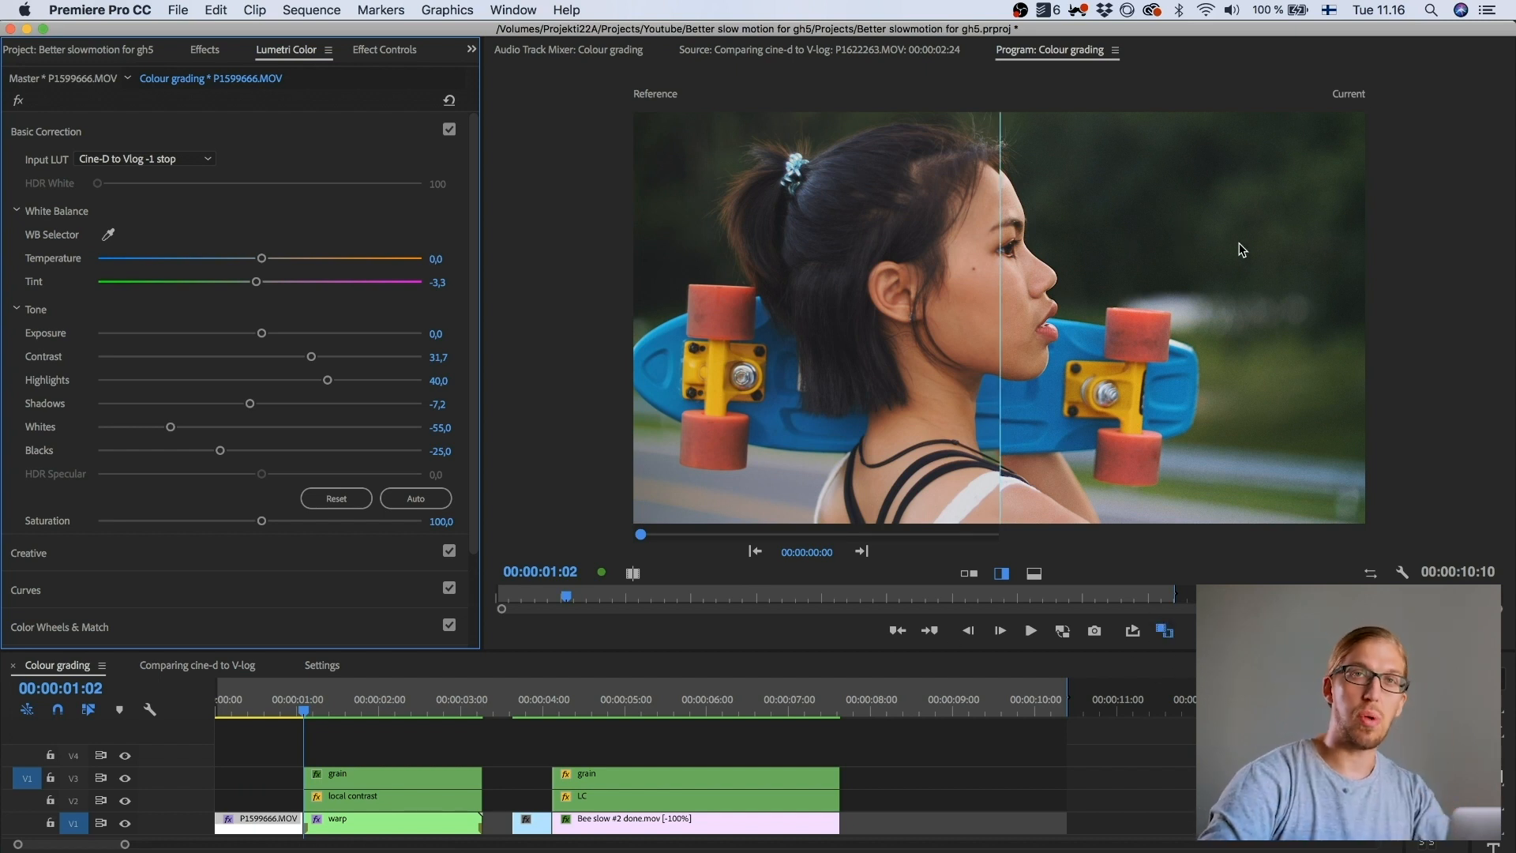
Step: Leave Comparison View and check P1599666.MOV with its Lumetri Color and RGB Curves effects switched off and on
{"action": "left_click", "coordinate": [1165, 630]}
{"action": "left_click_drag", "start_coordinate": [328, 708], "coordinate": [250, 708]}
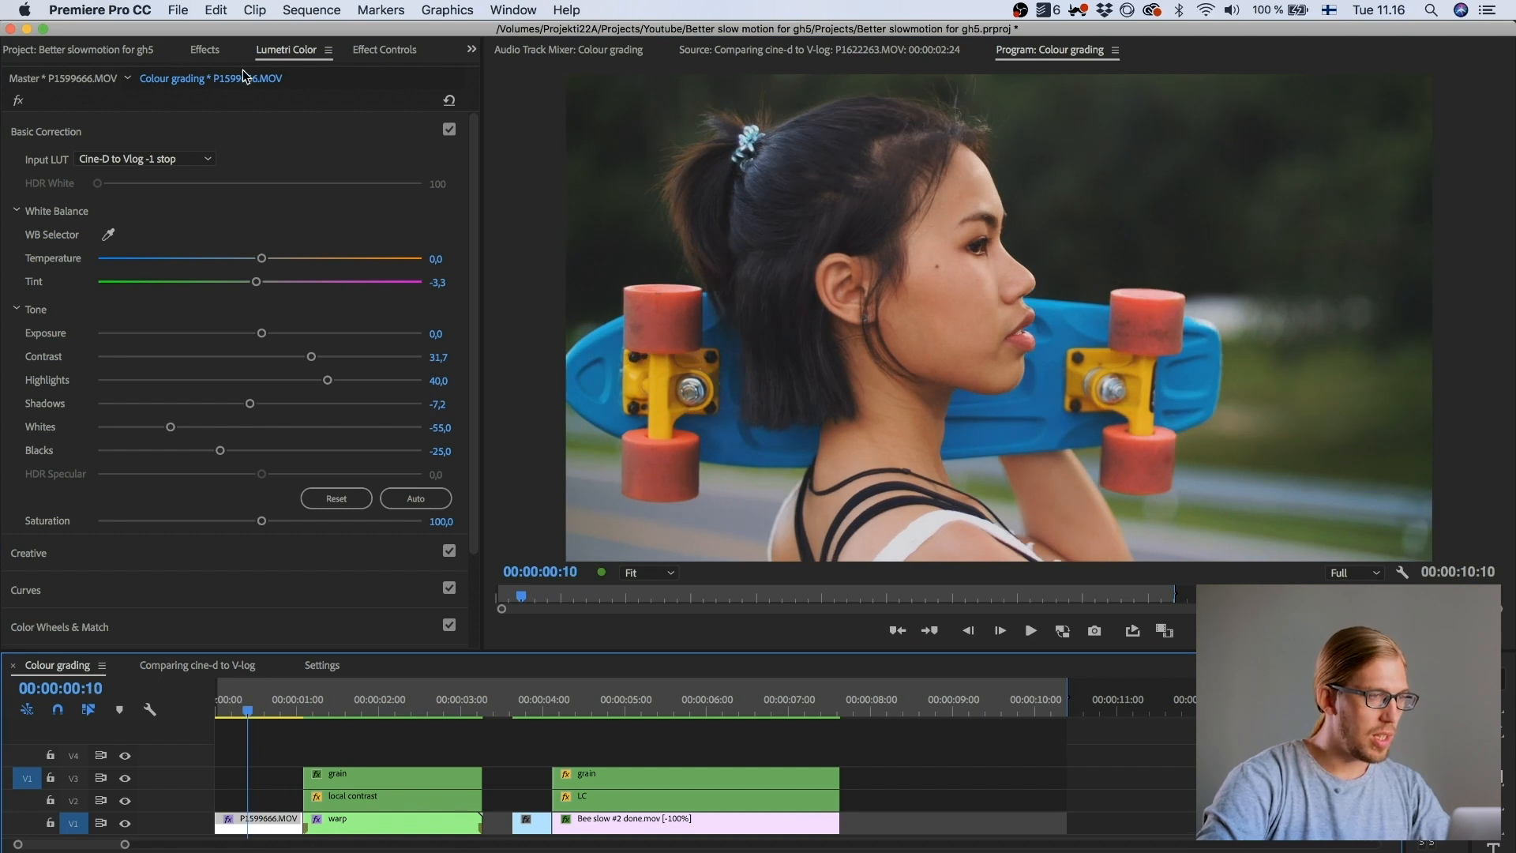
{"action": "left_click", "coordinate": [371, 49]}
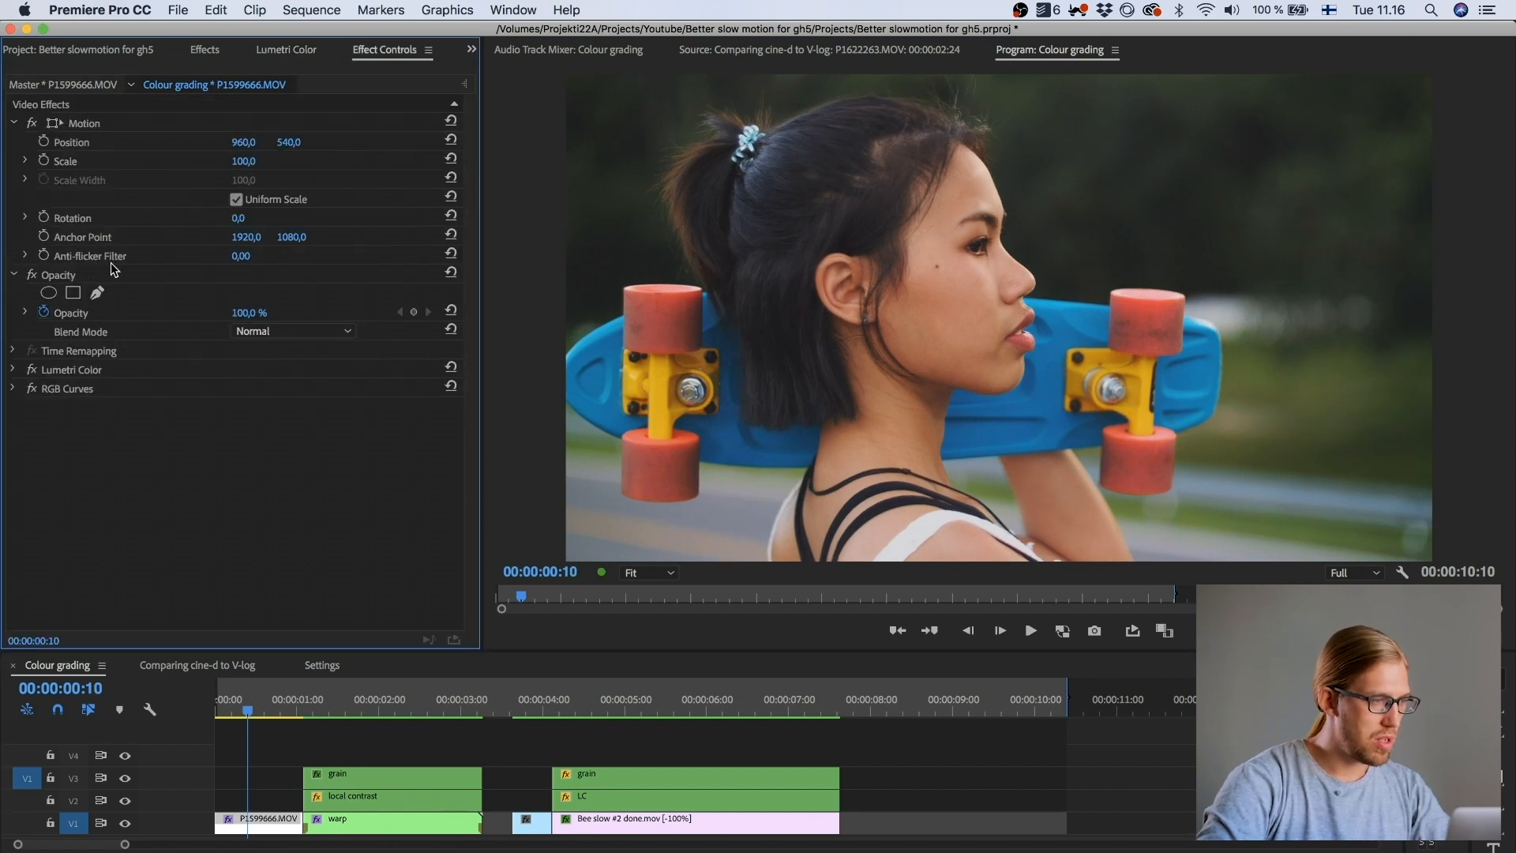
{"action": "left_click", "coordinate": [32, 369]}
{"action": "left_click", "coordinate": [31, 389]}
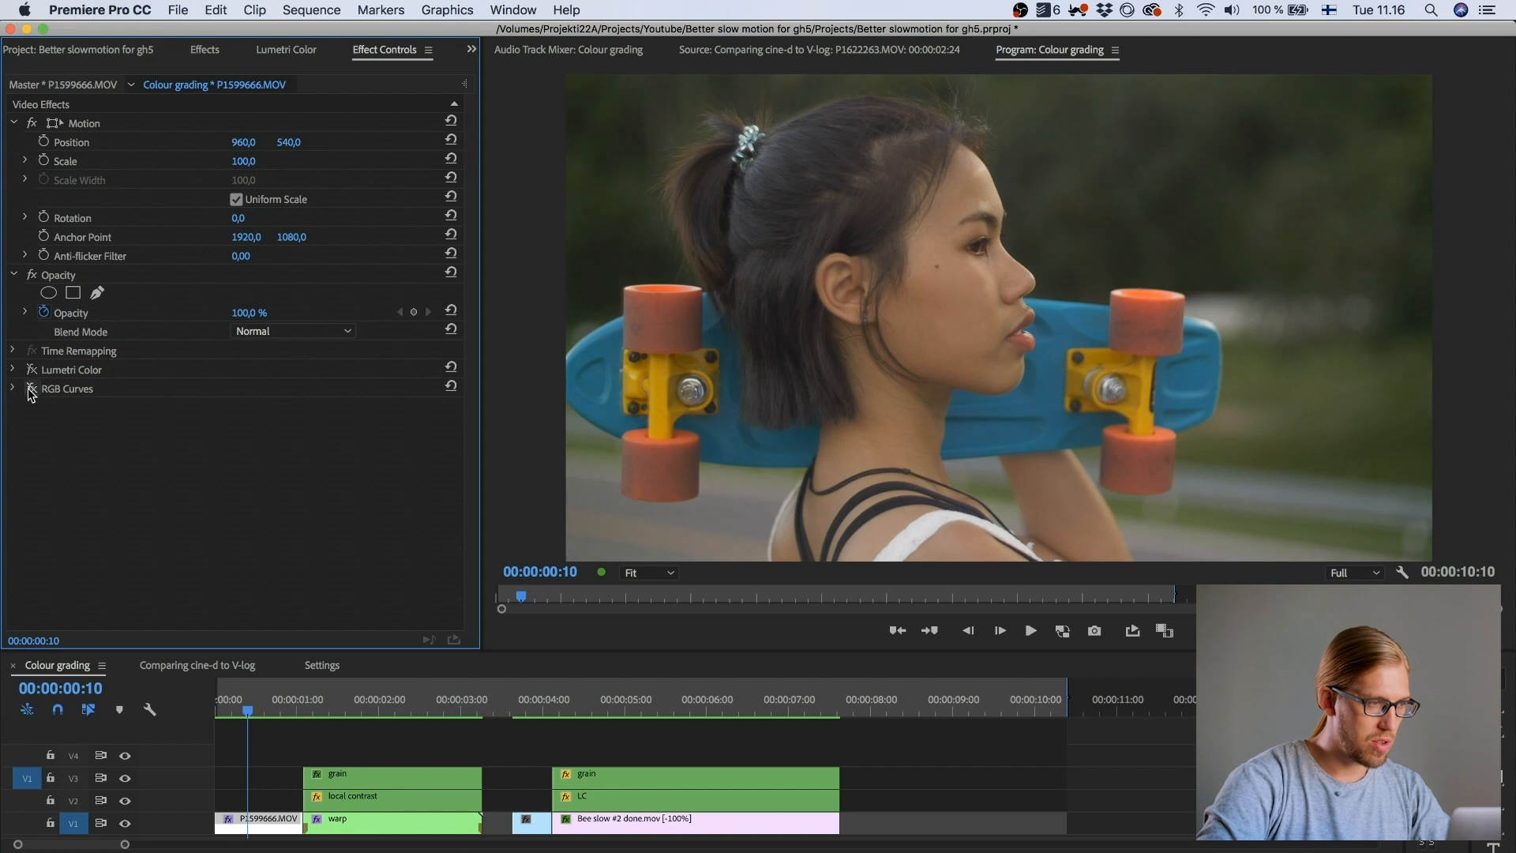
{"action": "left_click", "coordinate": [30, 370]}
{"action": "left_click", "coordinate": [30, 370]}
{"action": "left_click", "coordinate": [30, 369]}
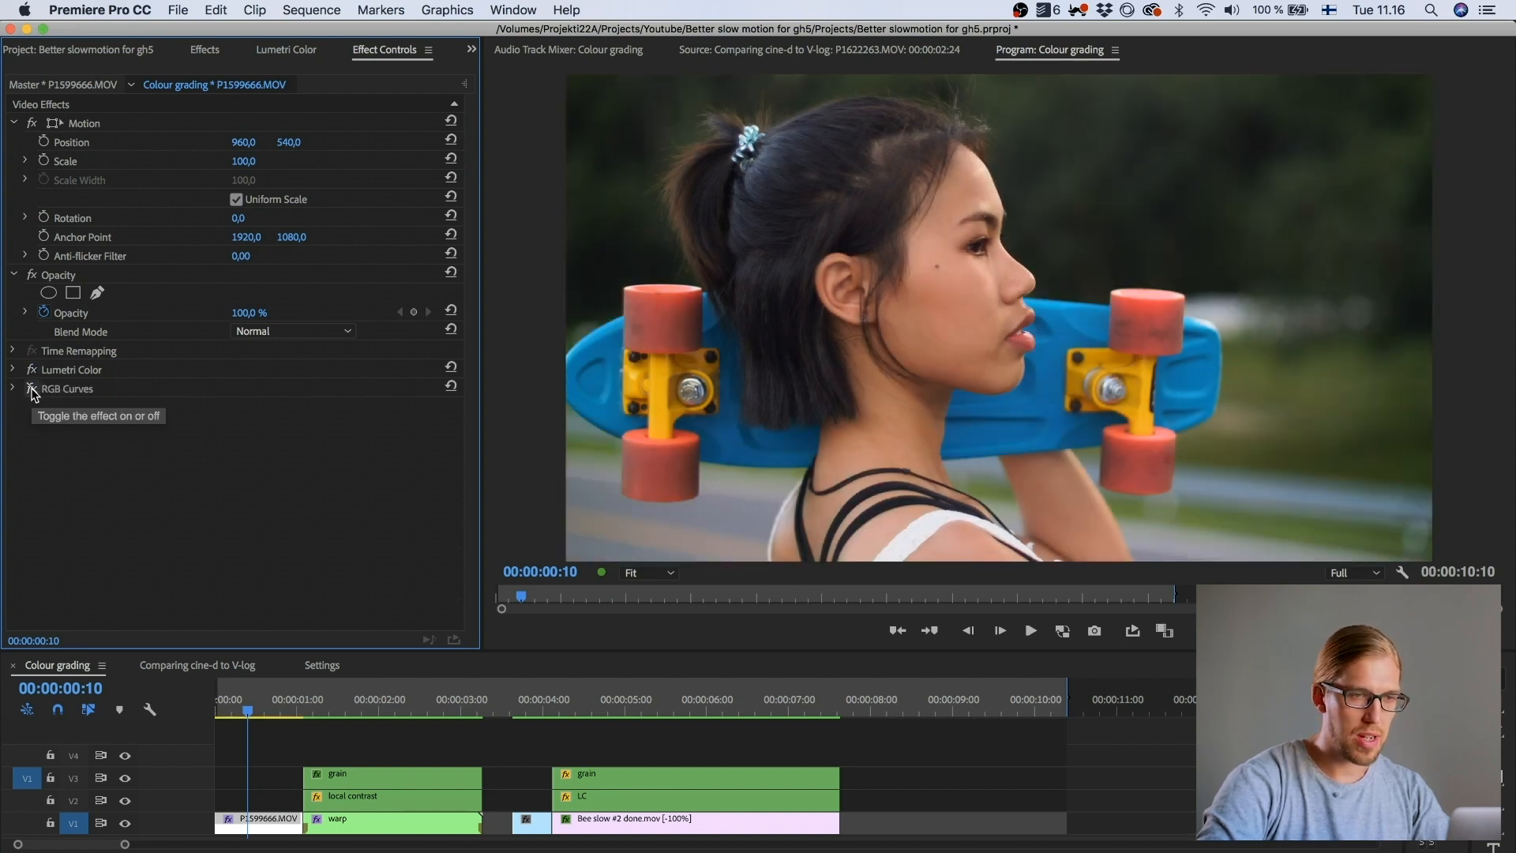
{"action": "left_click", "coordinate": [32, 389]}
Step: Compare both skateboard clips again, singling out the grain and local contrast layers above the warp clip
{"action": "left_click", "coordinate": [348, 711]}
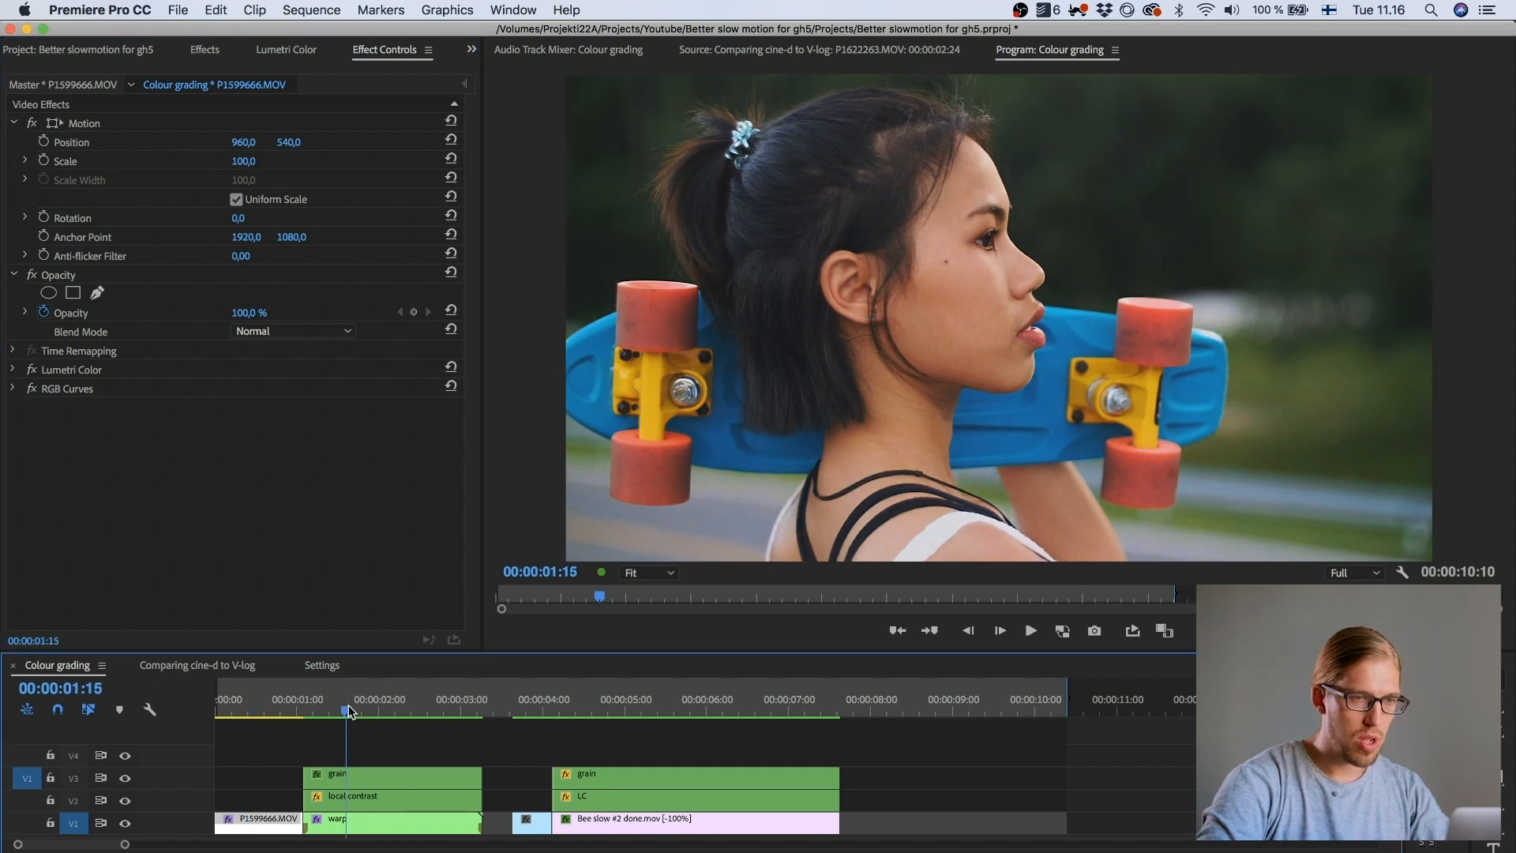
{"action": "left_click", "coordinate": [263, 715]}
{"action": "left_click", "coordinate": [349, 711]}
{"action": "left_click", "coordinate": [263, 715]}
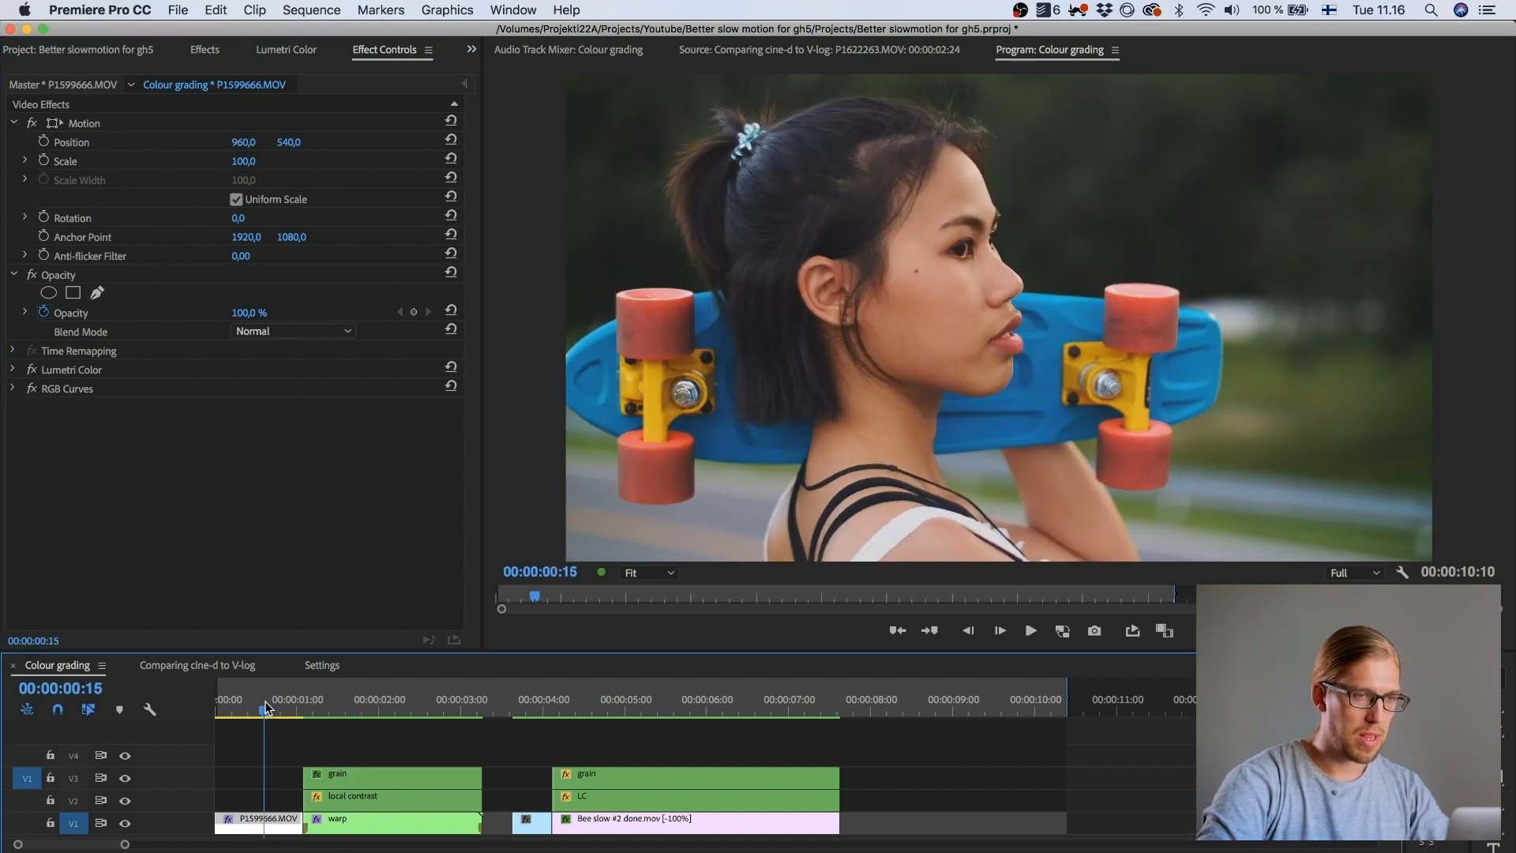
{"action": "left_click", "coordinate": [341, 773]}
{"action": "left_click", "coordinate": [341, 796], "text": "shift"}
{"action": "left_click", "coordinate": [343, 709]}
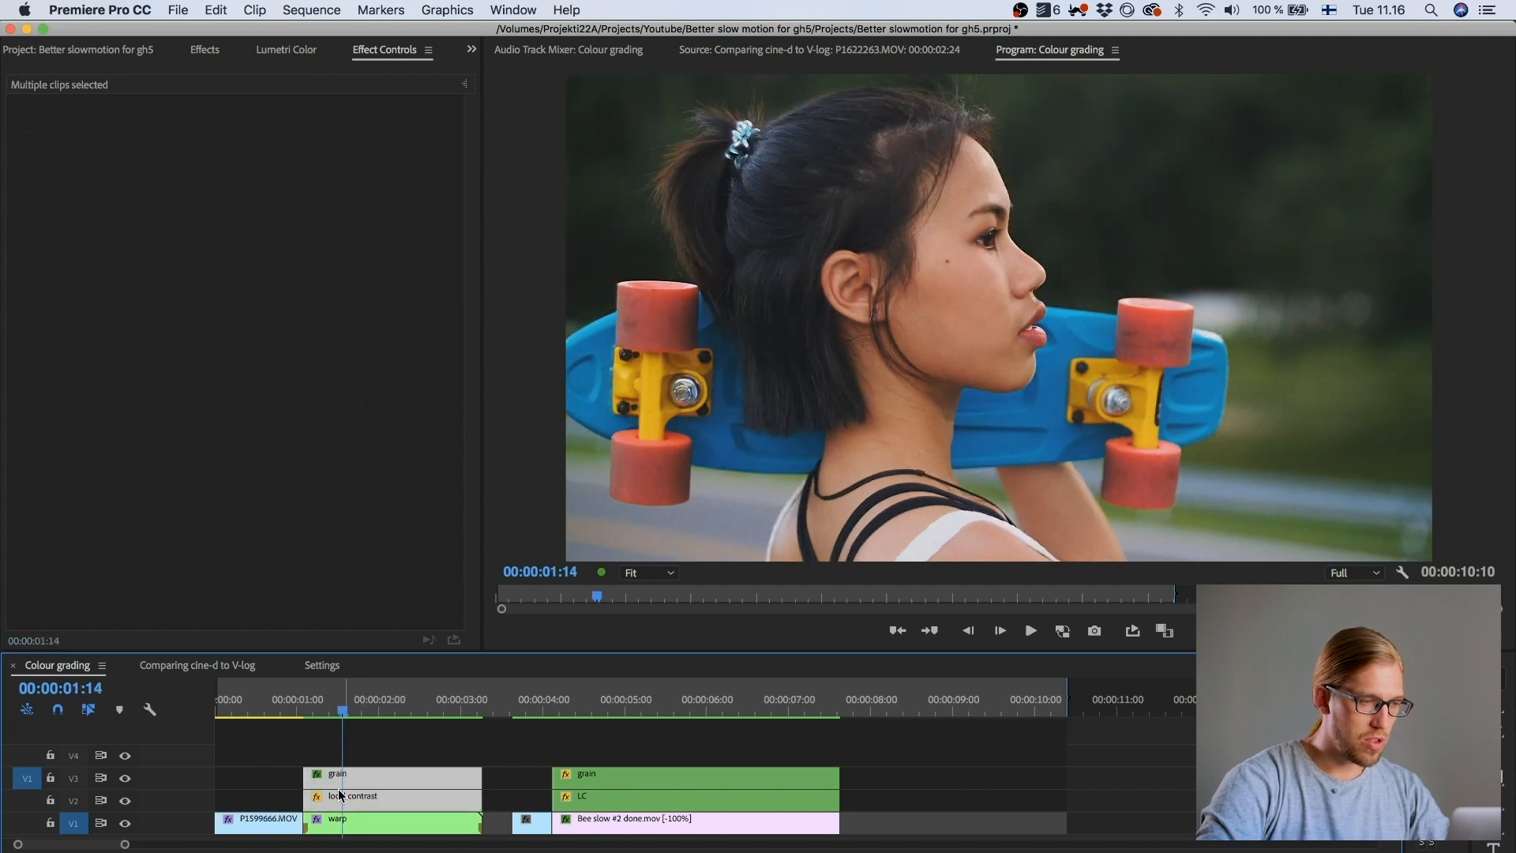
{"action": "left_click", "coordinate": [270, 780]}
{"action": "left_click", "coordinate": [311, 709]}
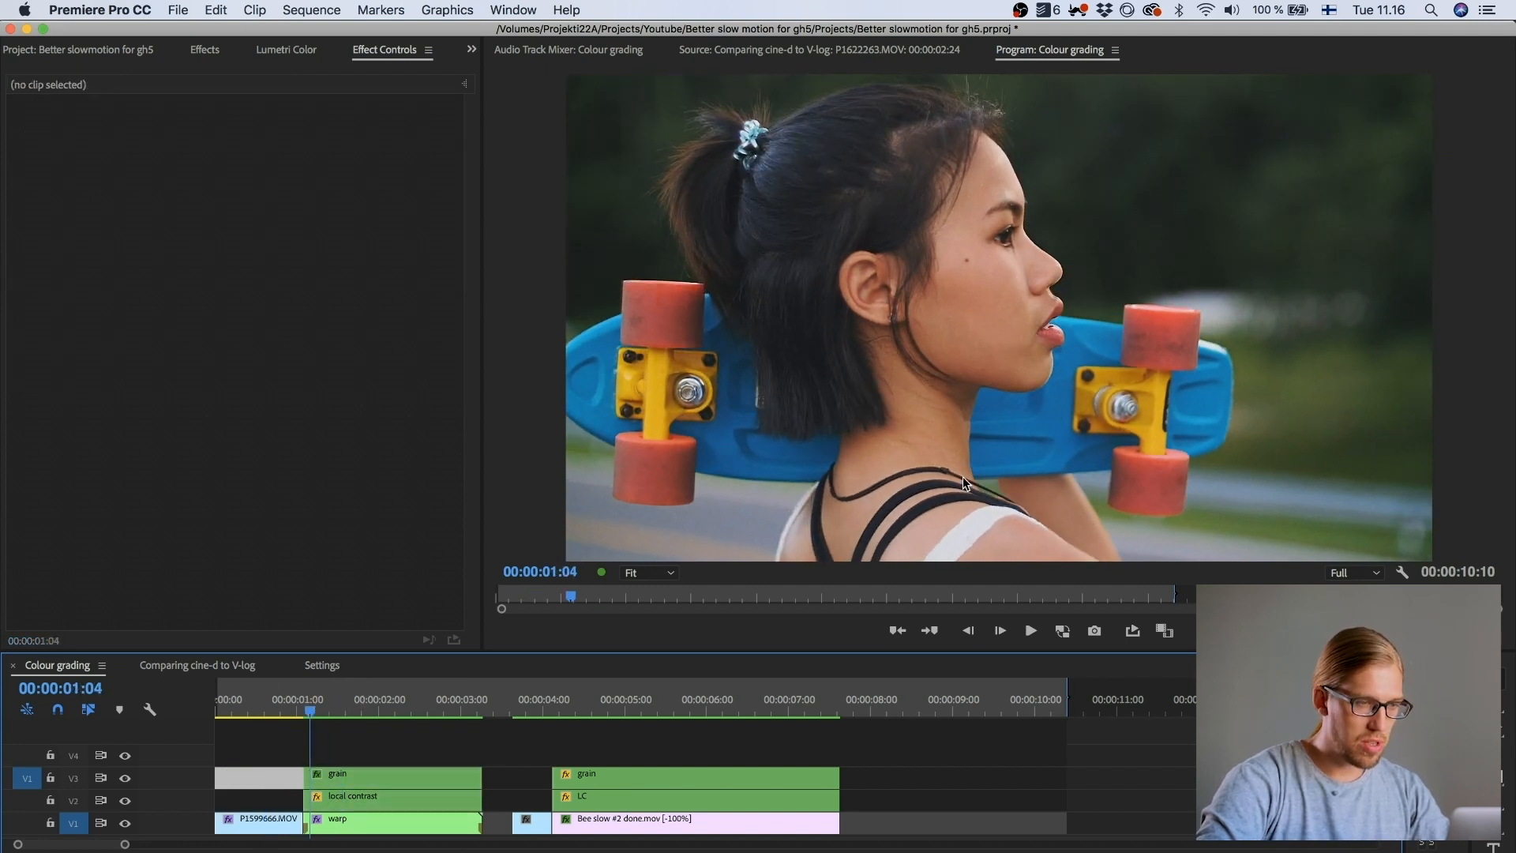
Step: Zoom the Program monitor to 200% and compare the fine skin detail of both skateboard clips
{"action": "left_click", "coordinate": [664, 572]}
{"action": "left_click", "coordinate": [648, 734]}
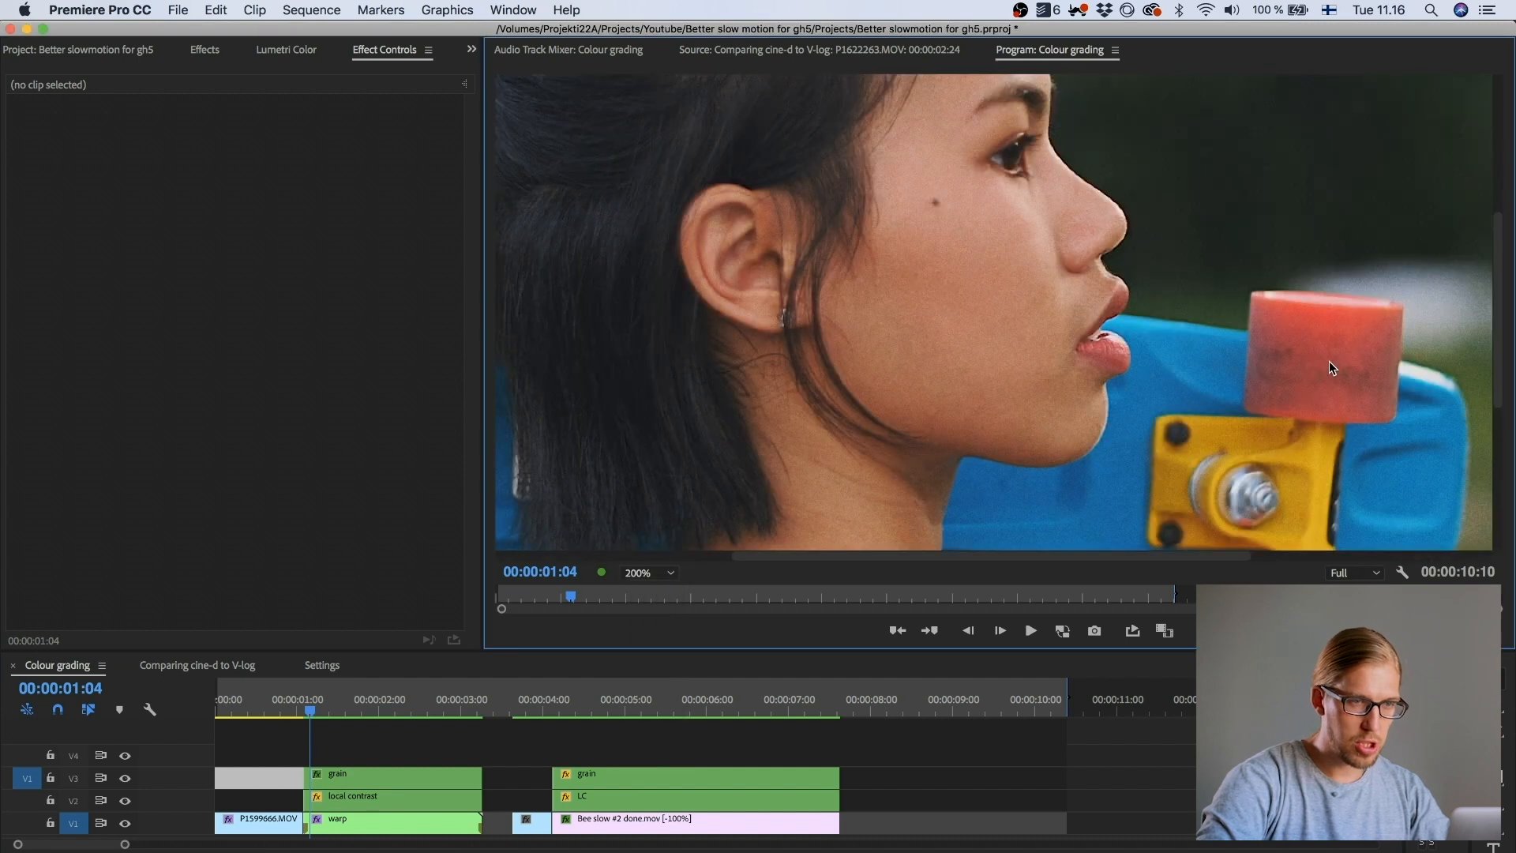
{"action": "left_click", "coordinate": [286, 698]}
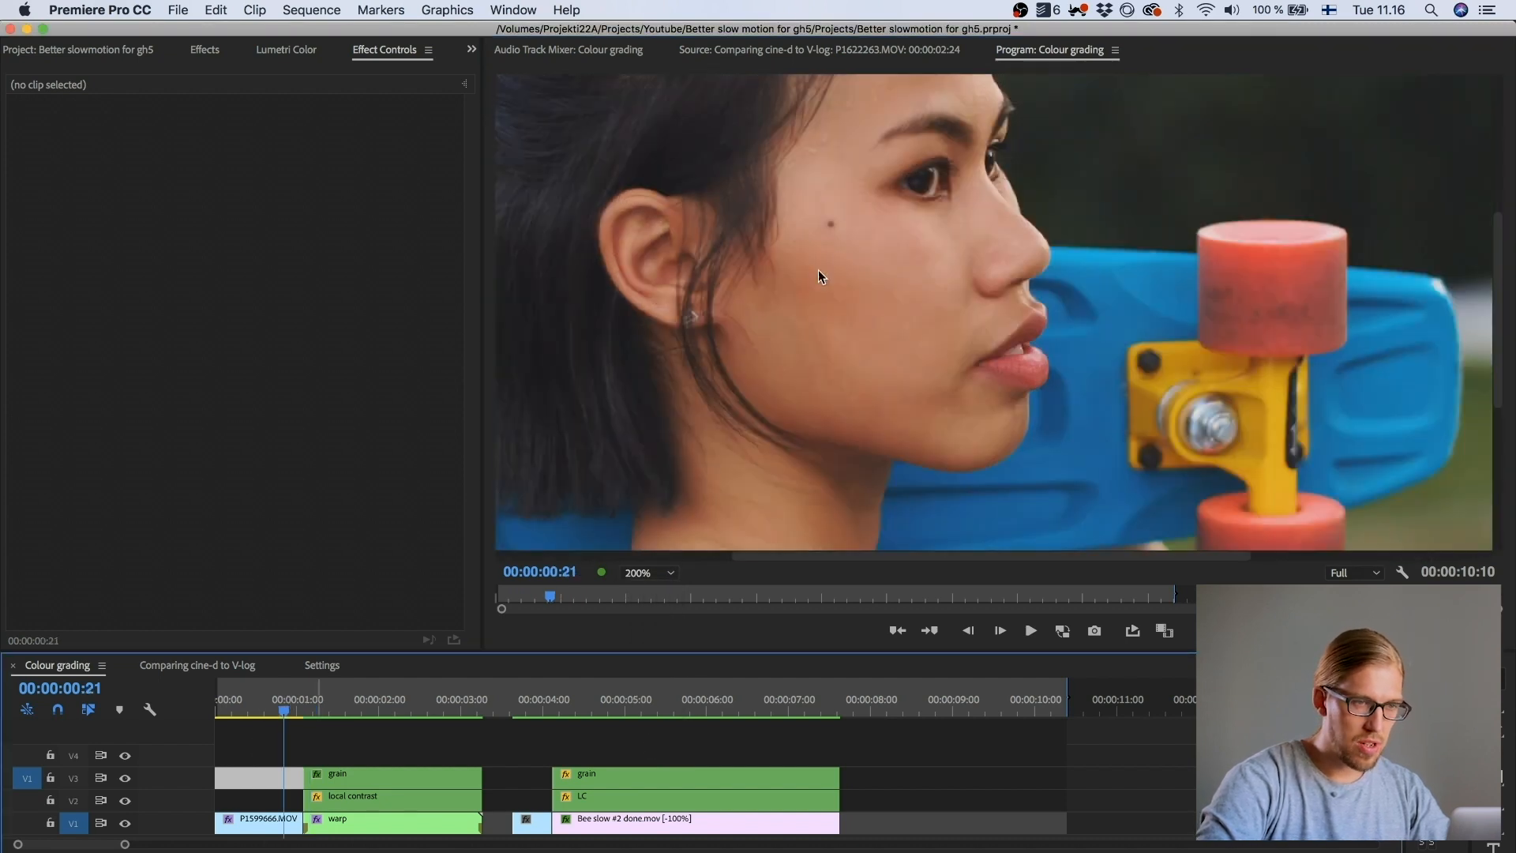
{"action": "left_click", "coordinate": [350, 710]}
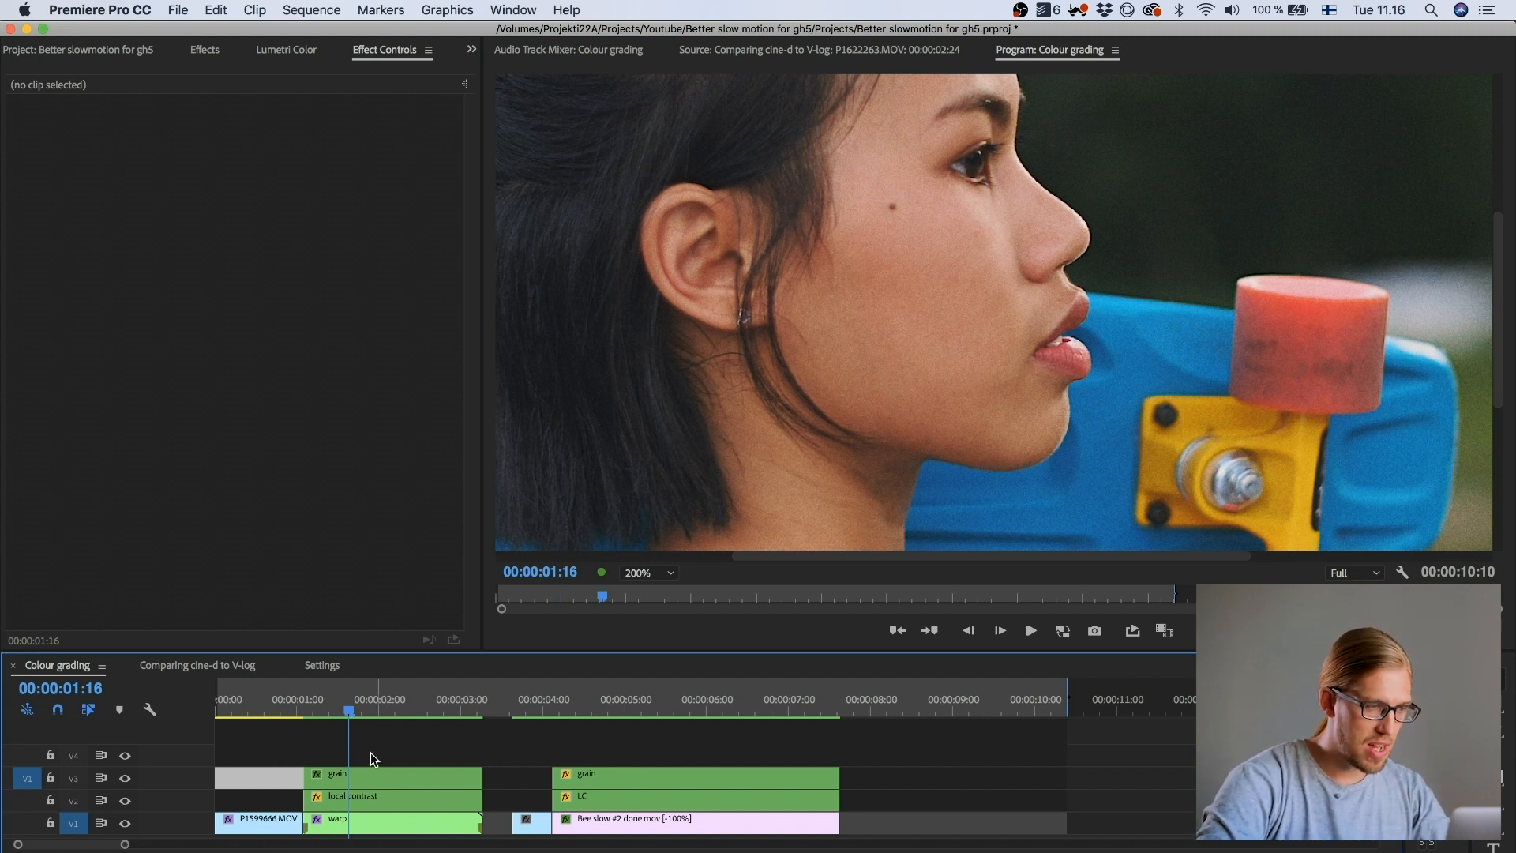
Step: Check the grain layer's effect on the warp clip by switching the V3 track's output off and on
{"action": "left_click", "coordinate": [353, 770]}
{"action": "left_click", "coordinate": [125, 778]}
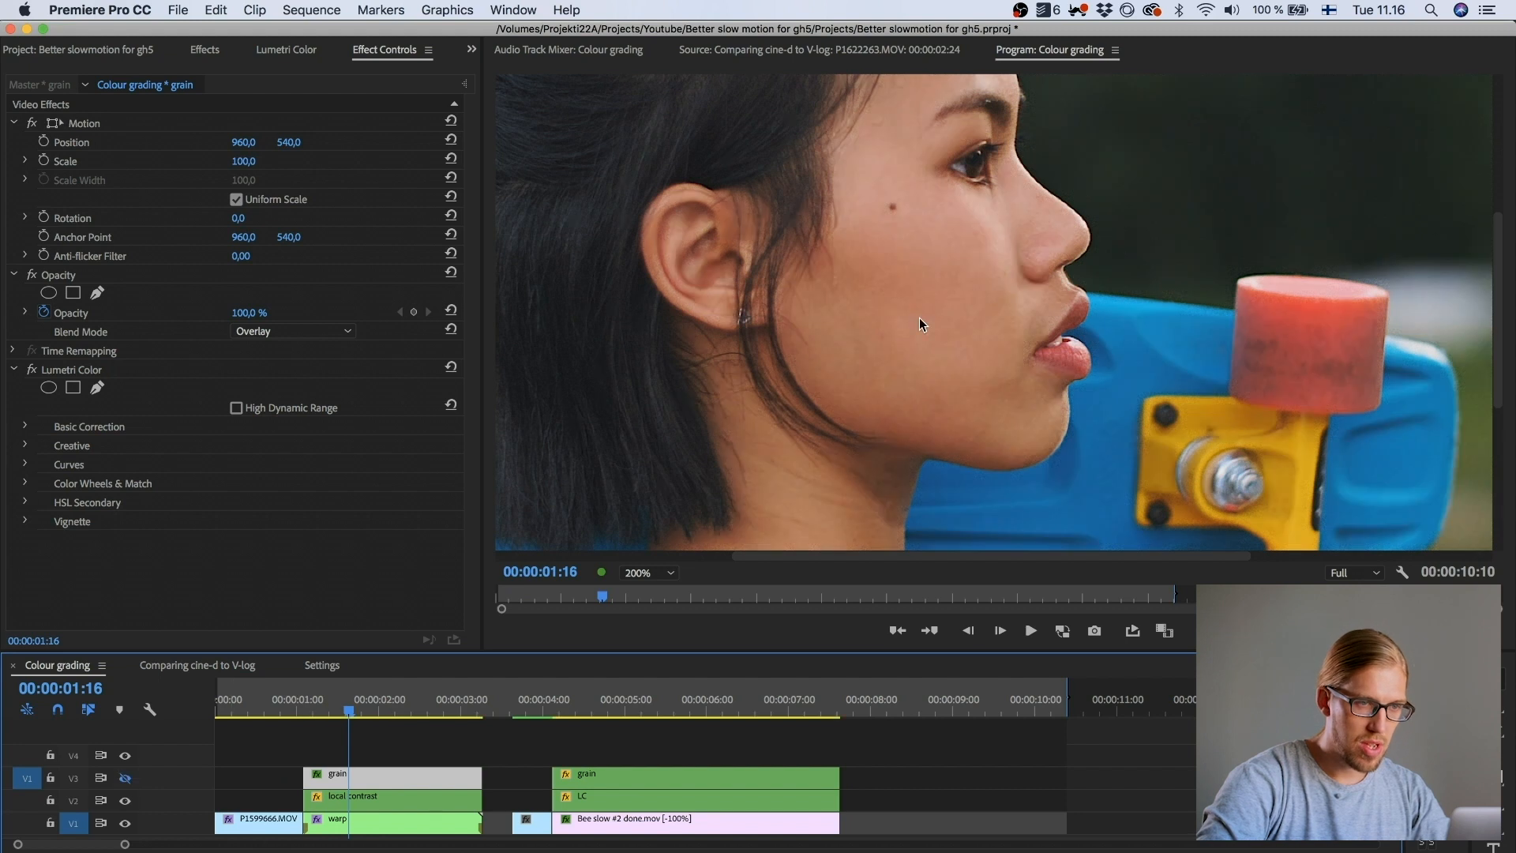
{"action": "left_click", "coordinate": [124, 778]}
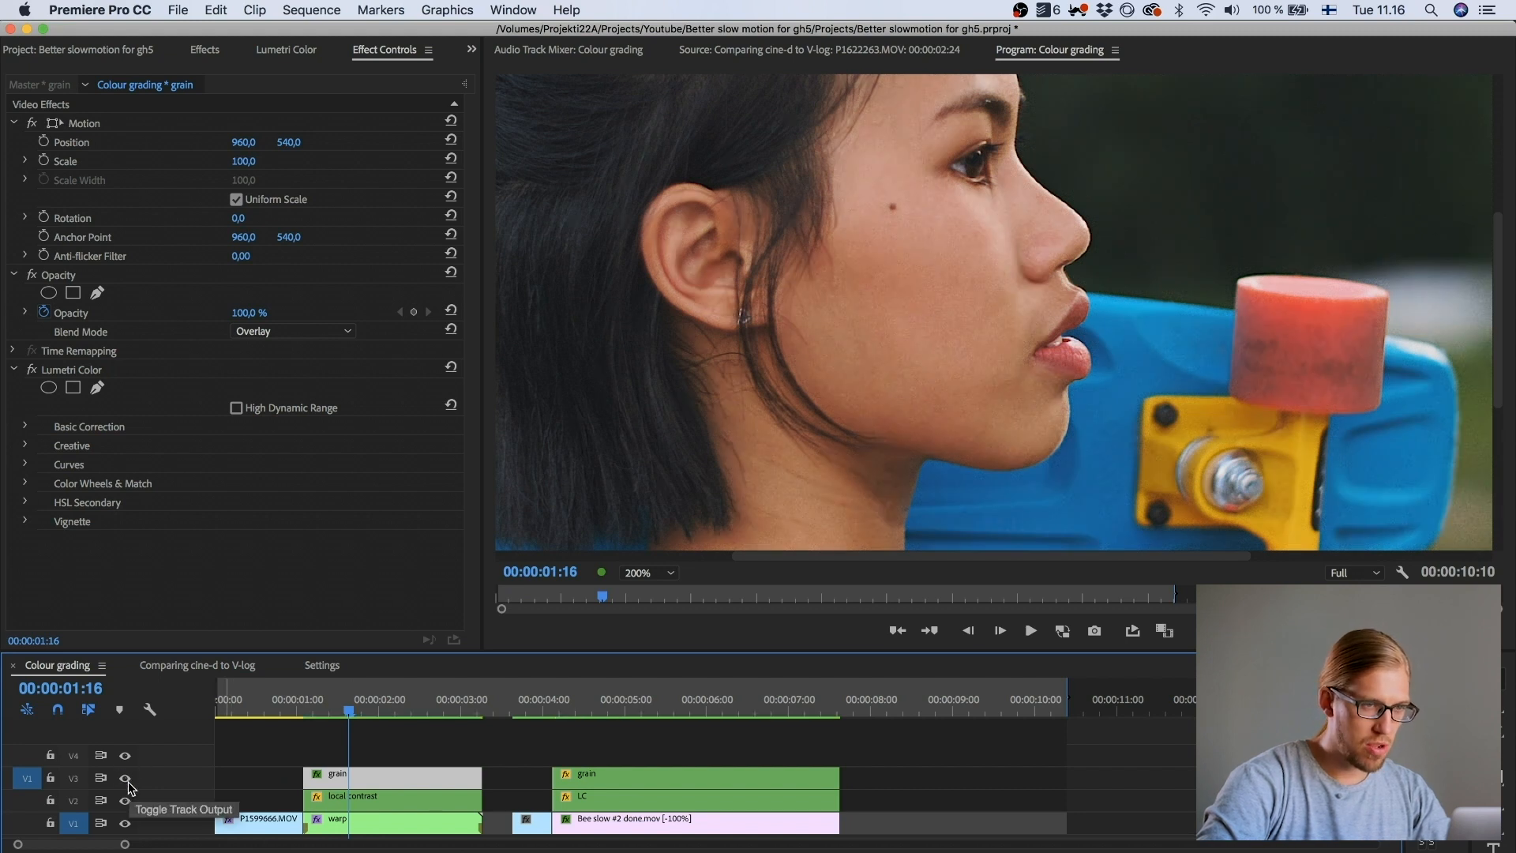
Step: Raise the grain layer's Creative Sharpen to 48.3 in Lumetri Color
{"action": "left_click", "coordinate": [262, 713]}
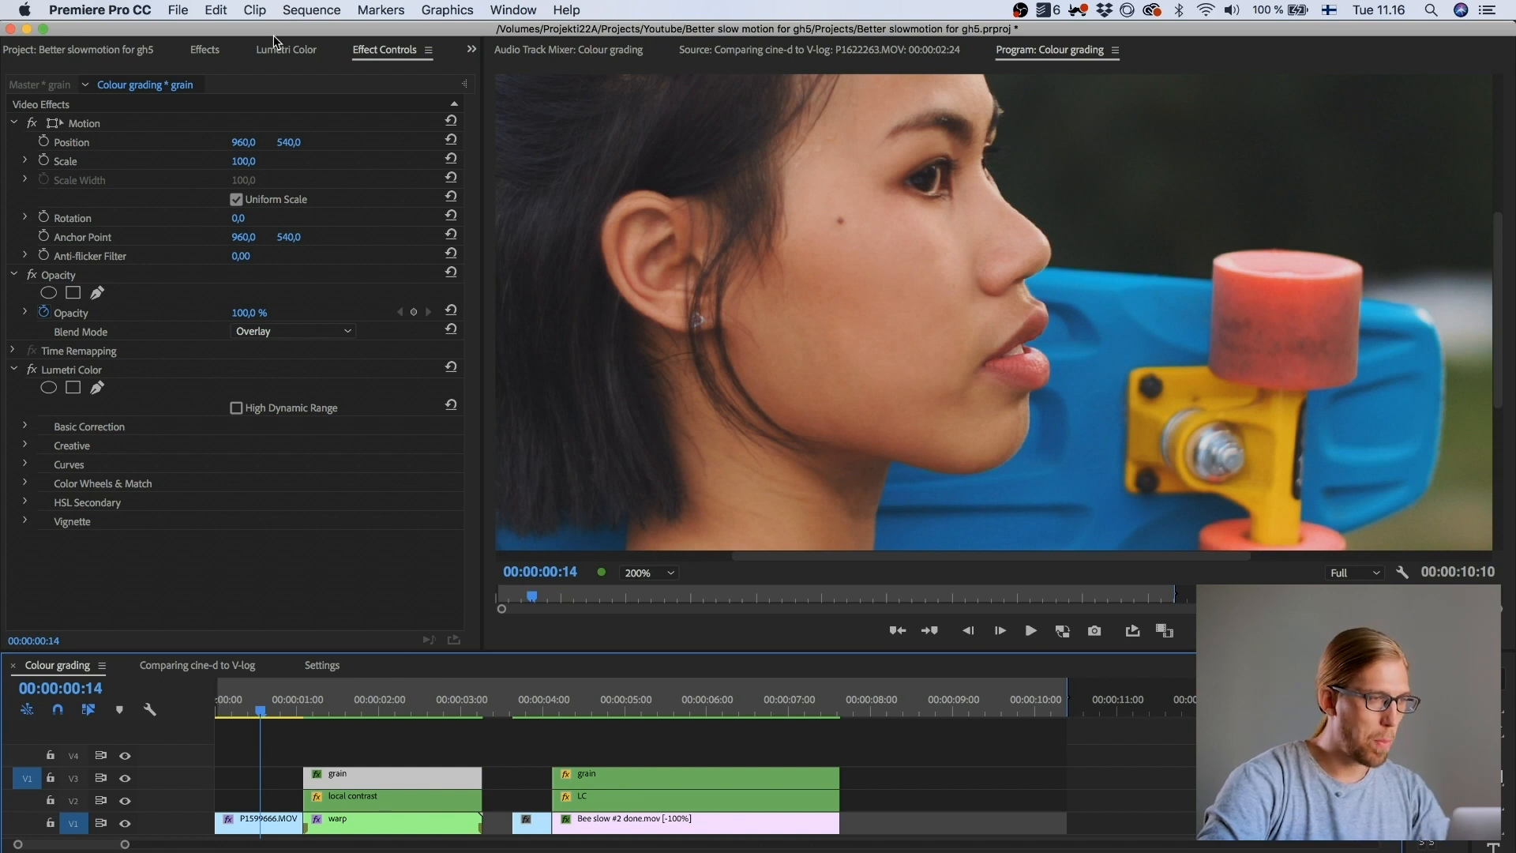
{"action": "left_click", "coordinate": [285, 52]}
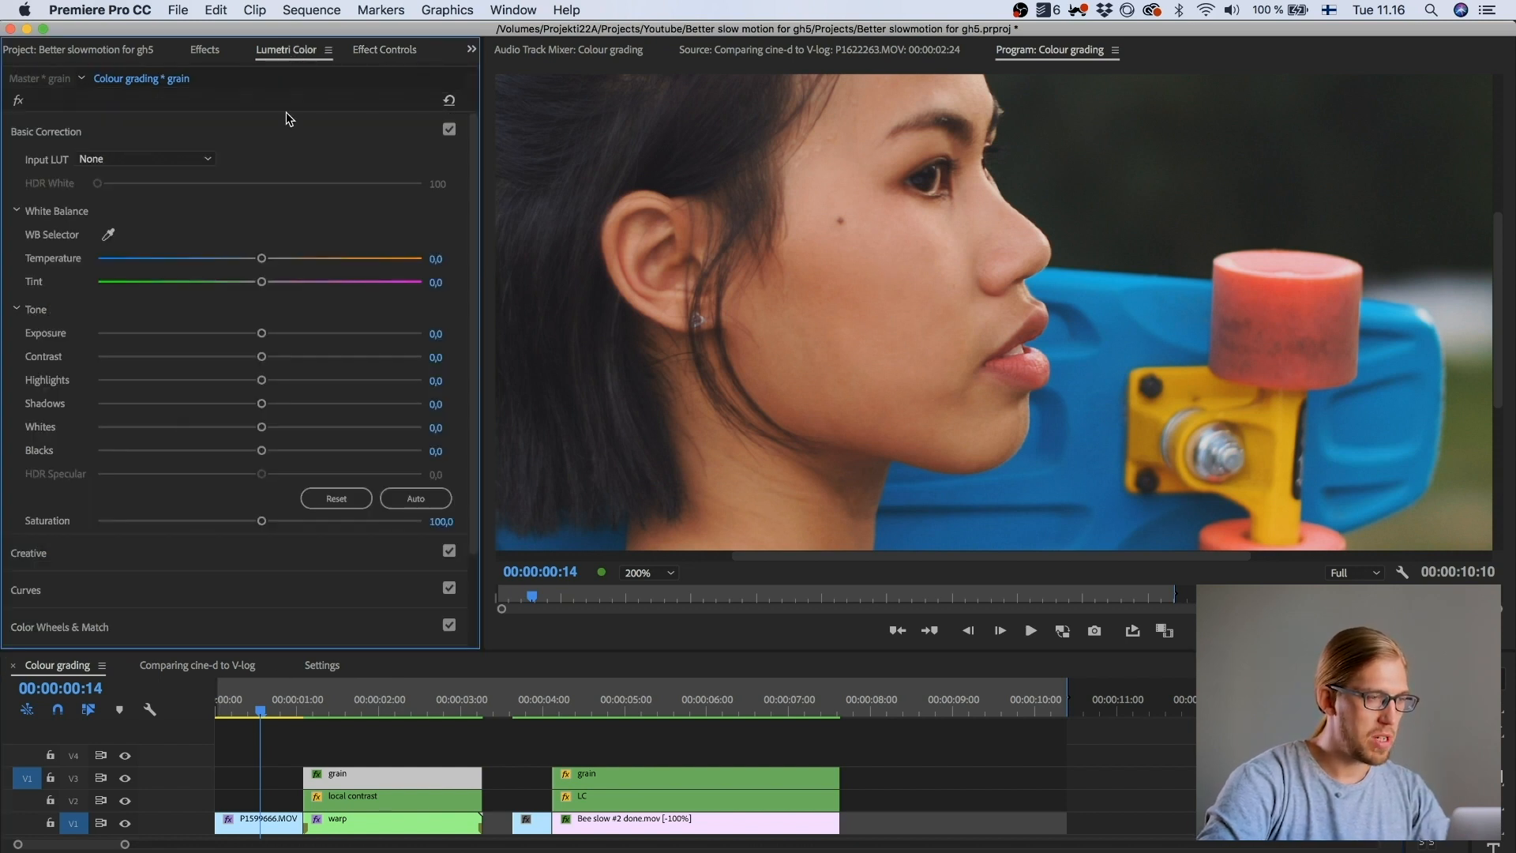
{"action": "left_click", "coordinate": [149, 562]}
{"action": "left_click_drag", "start_coordinate": [262, 526], "coordinate": [336, 524]}
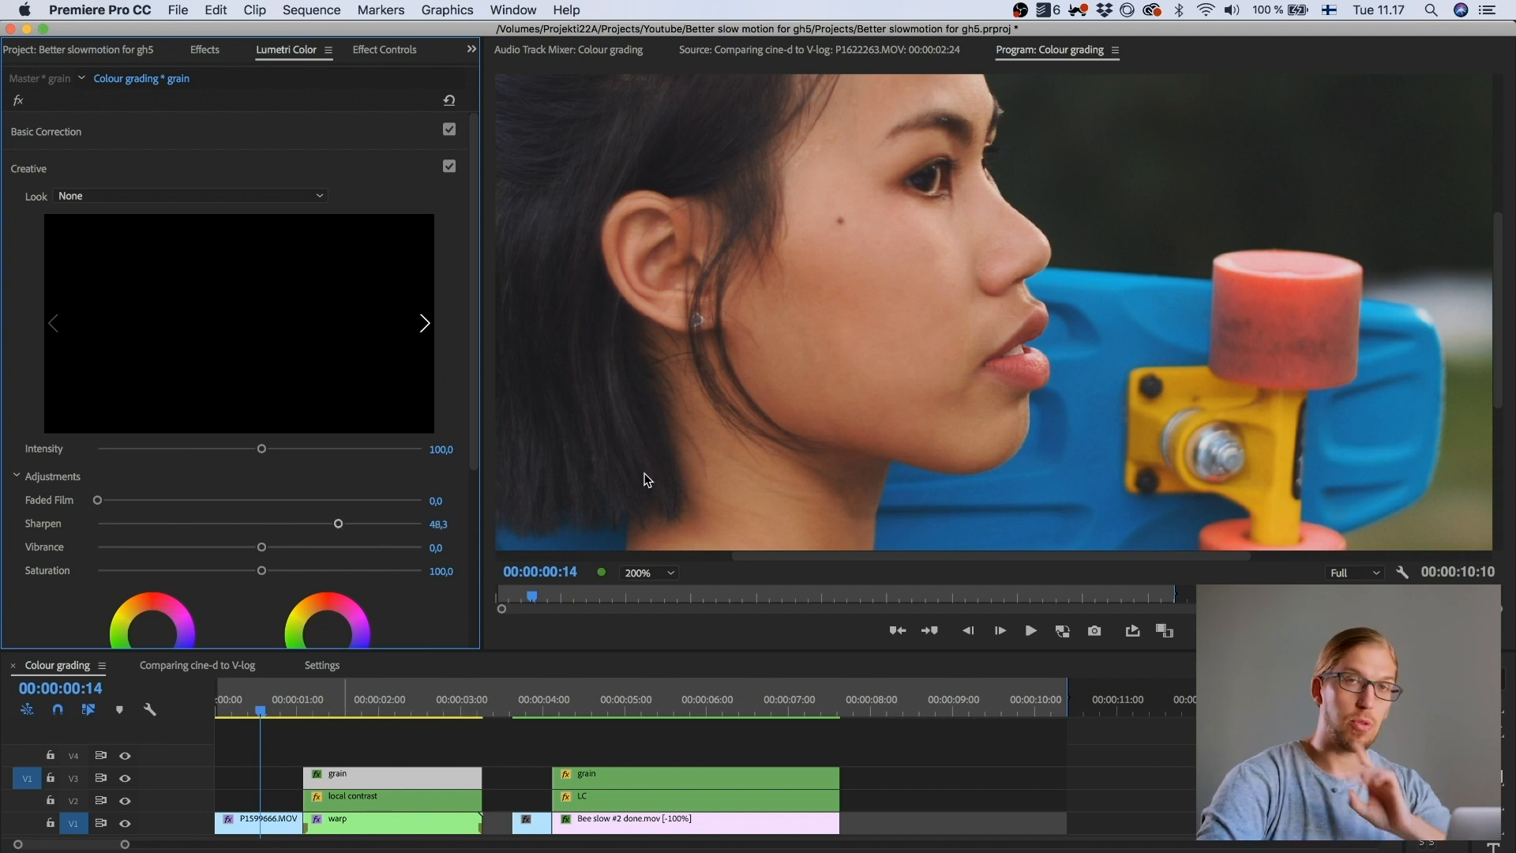
Step: Move the P1599666.MOV clip up to V2 and duplicate it onto V1 directly beneath
{"action": "left_click", "coordinate": [238, 747]}
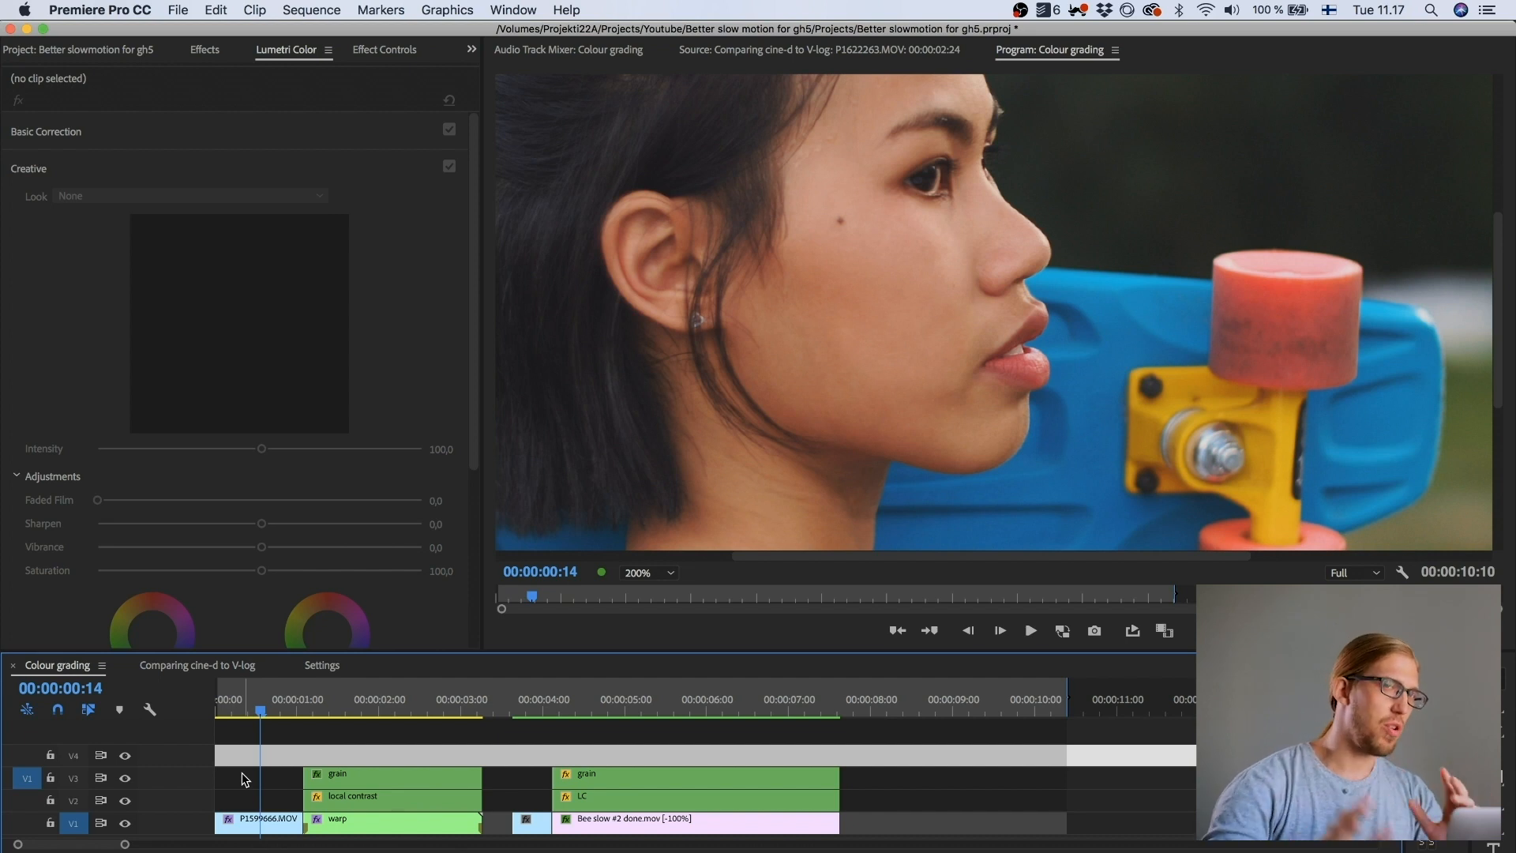
{"action": "left_click", "coordinate": [245, 822]}
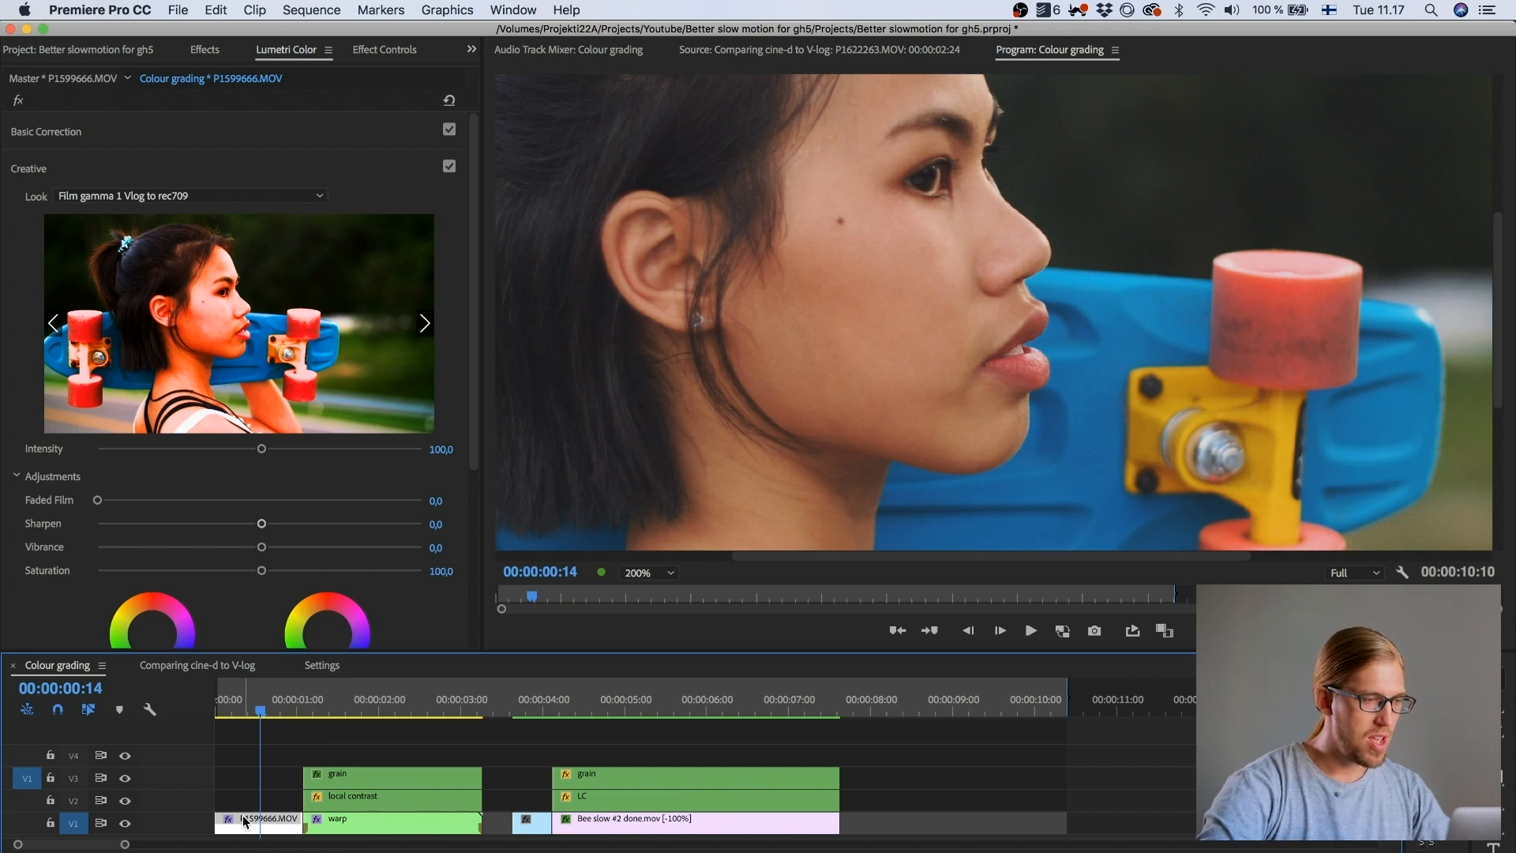
{"action": "left_click_drag", "start_coordinate": [264, 654], "coordinate": [264, 595]}
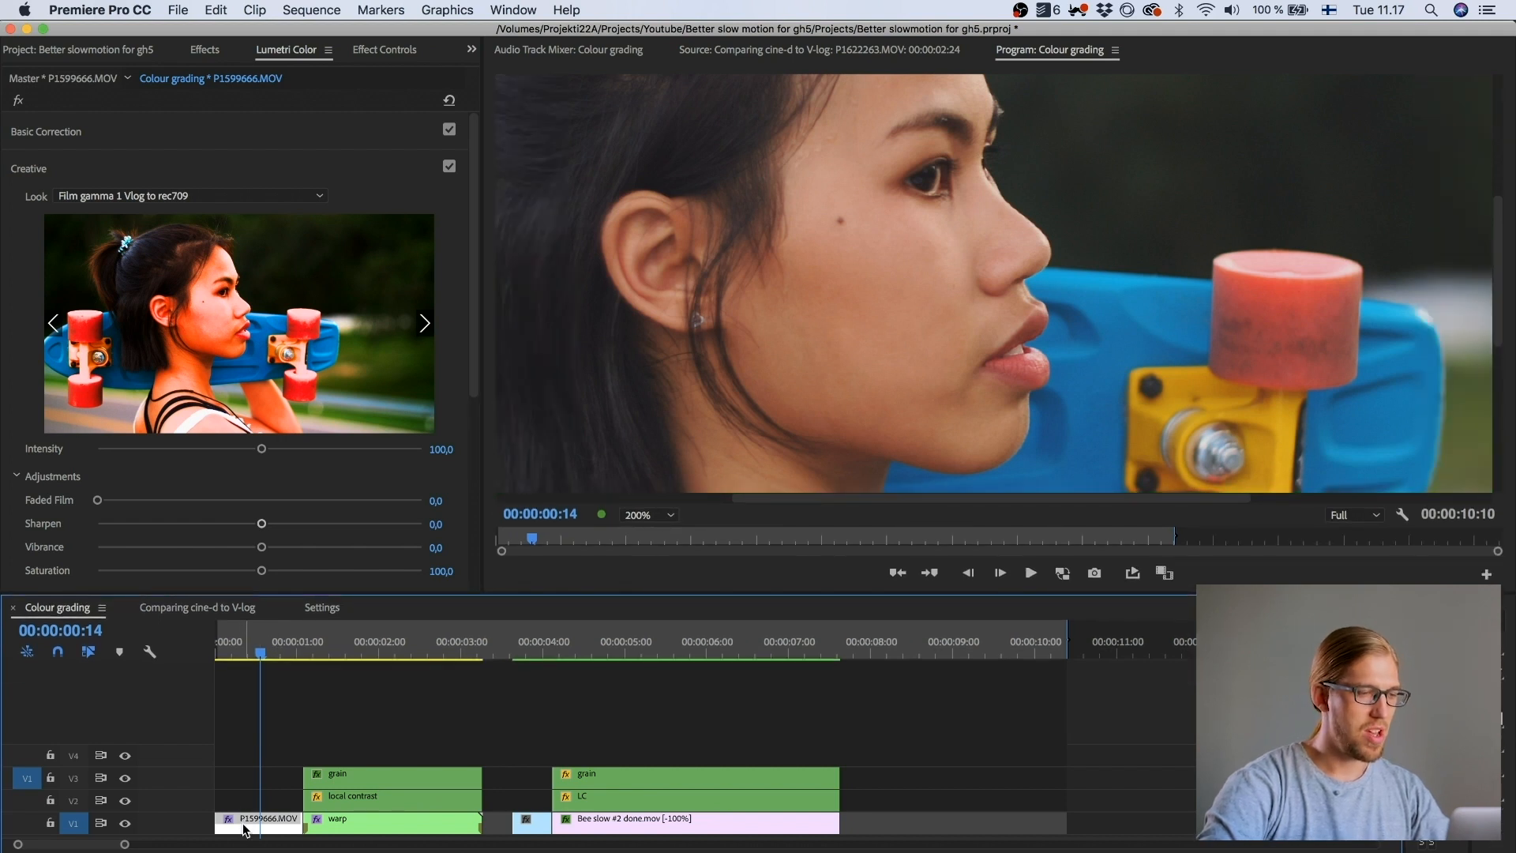
{"action": "key", "text": "alt+Up"}
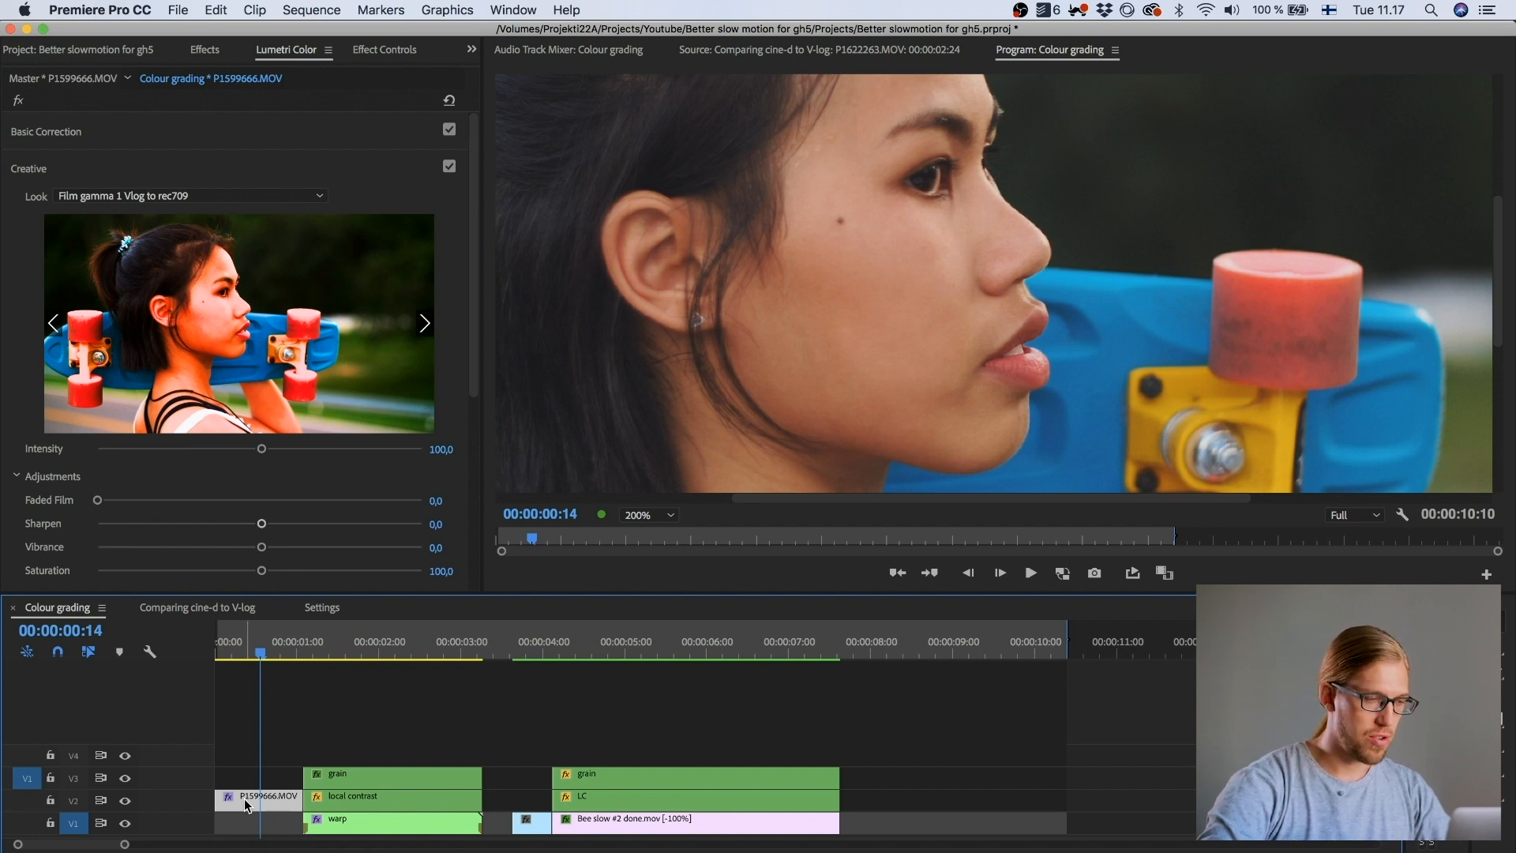
{"action": "left_click_drag", "start_coordinate": [244, 800], "coordinate": [247, 824], "text": "alt"}
{"action": "left_click", "coordinate": [246, 823]}
{"action": "left_click", "coordinate": [246, 800]}
{"action": "left_click", "coordinate": [246, 823]}
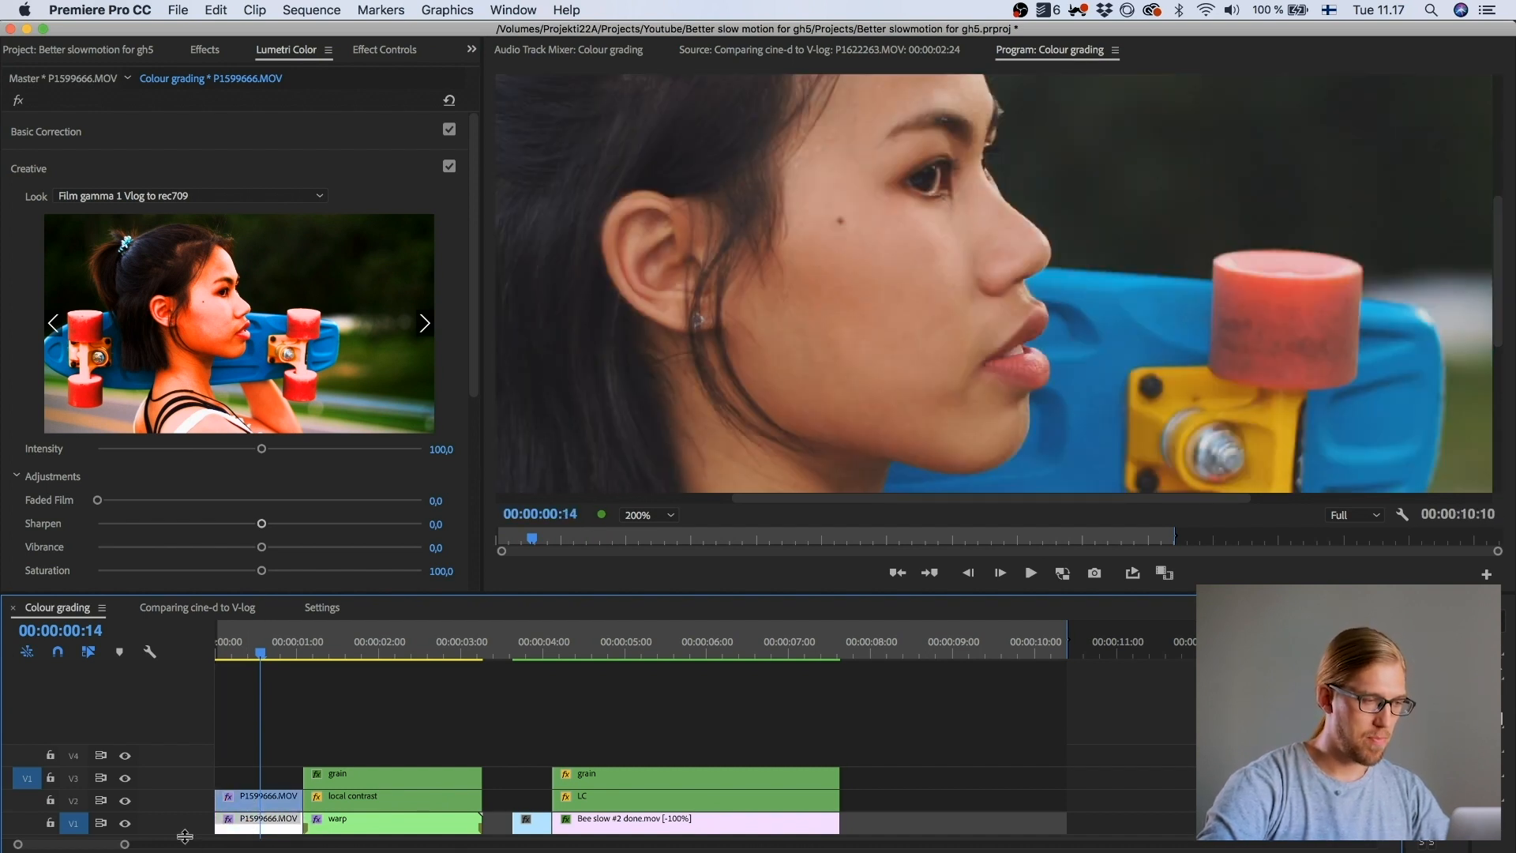
{"action": "left_click_drag", "start_coordinate": [186, 837], "coordinate": [189, 768]}
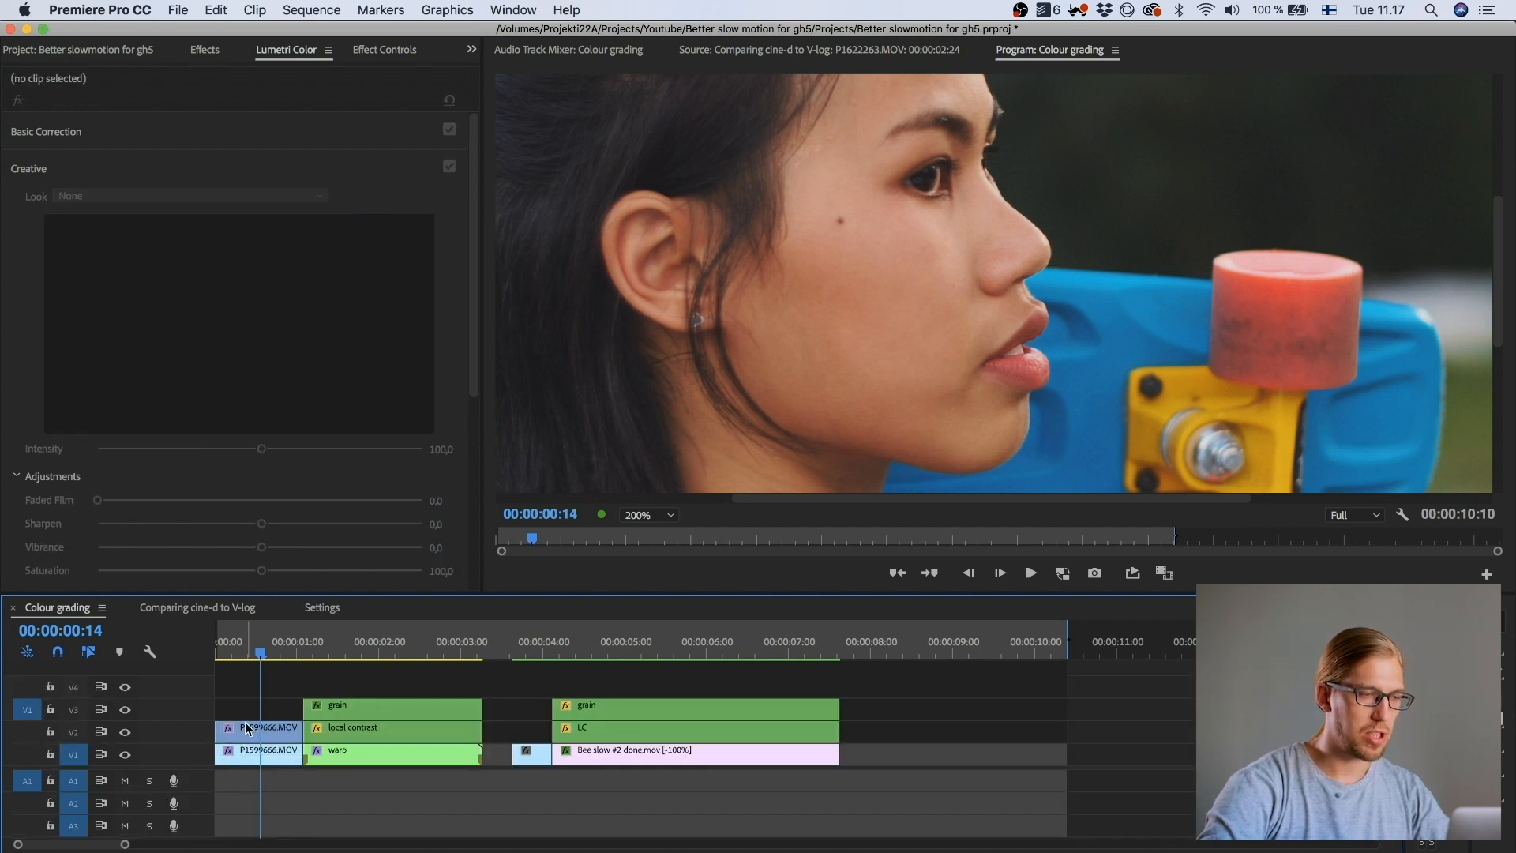
Step: Place P1622281.MOV on V1 after the Bee slow #2 clip and cut it into three pieces, first at about 00:00:10:00
{"action": "left_click", "coordinate": [84, 51]}
{"action": "left_click", "coordinate": [72, 316]}
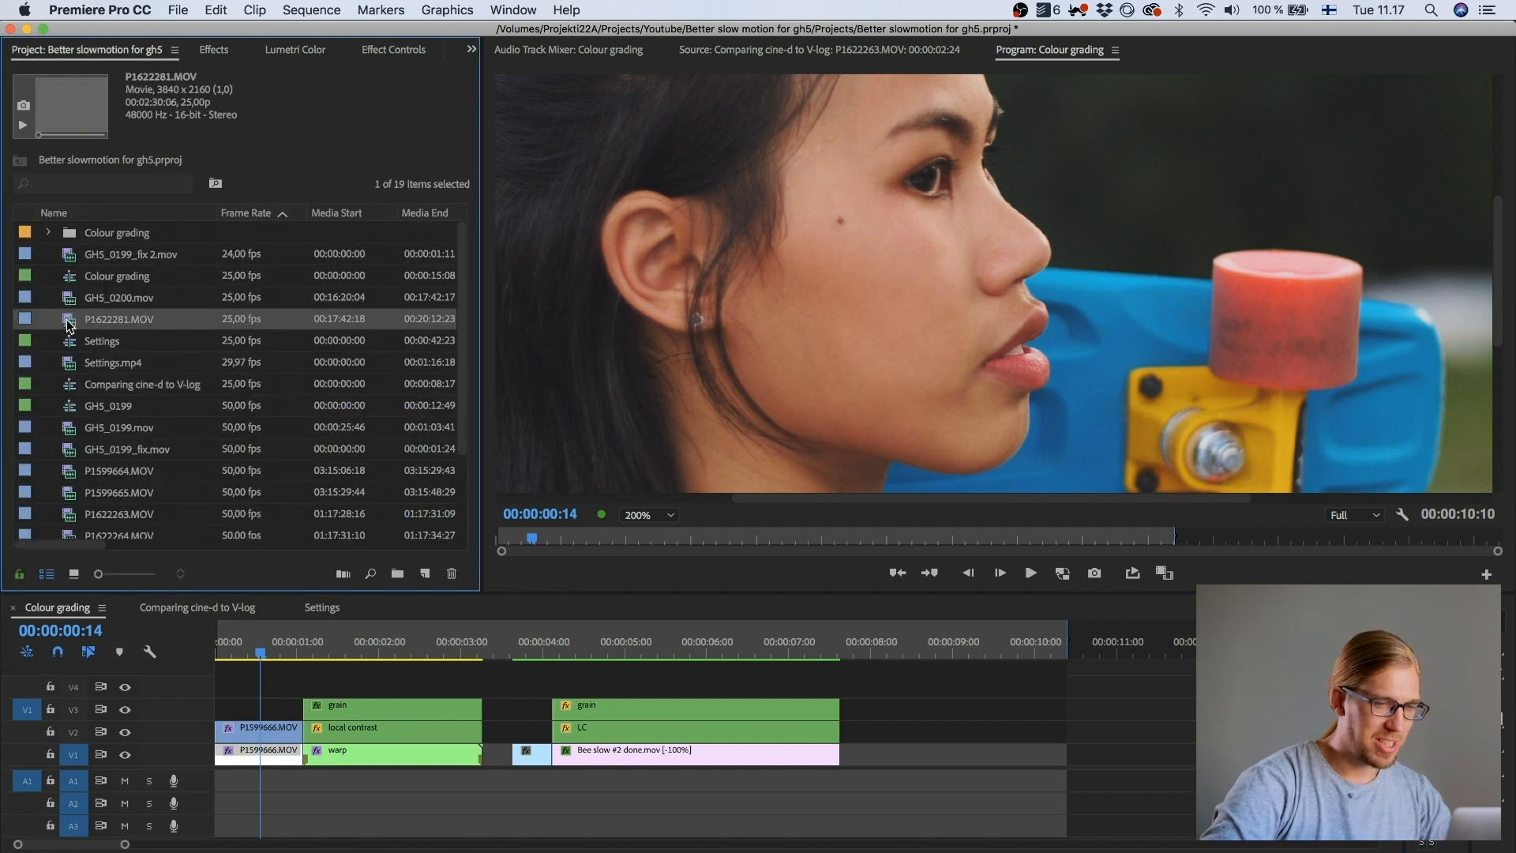
{"action": "left_click_drag", "start_coordinate": [70, 320], "coordinate": [860, 766]}
{"action": "left_click", "coordinate": [1038, 752]}
{"action": "left_click", "coordinate": [1145, 752]}
Step: Delete the last two pieces of P1622281.MOV and duplicate the remaining piece's video onto V2
{"action": "left_click_drag", "start_coordinate": [1101, 714], "coordinate": [1148, 755]}
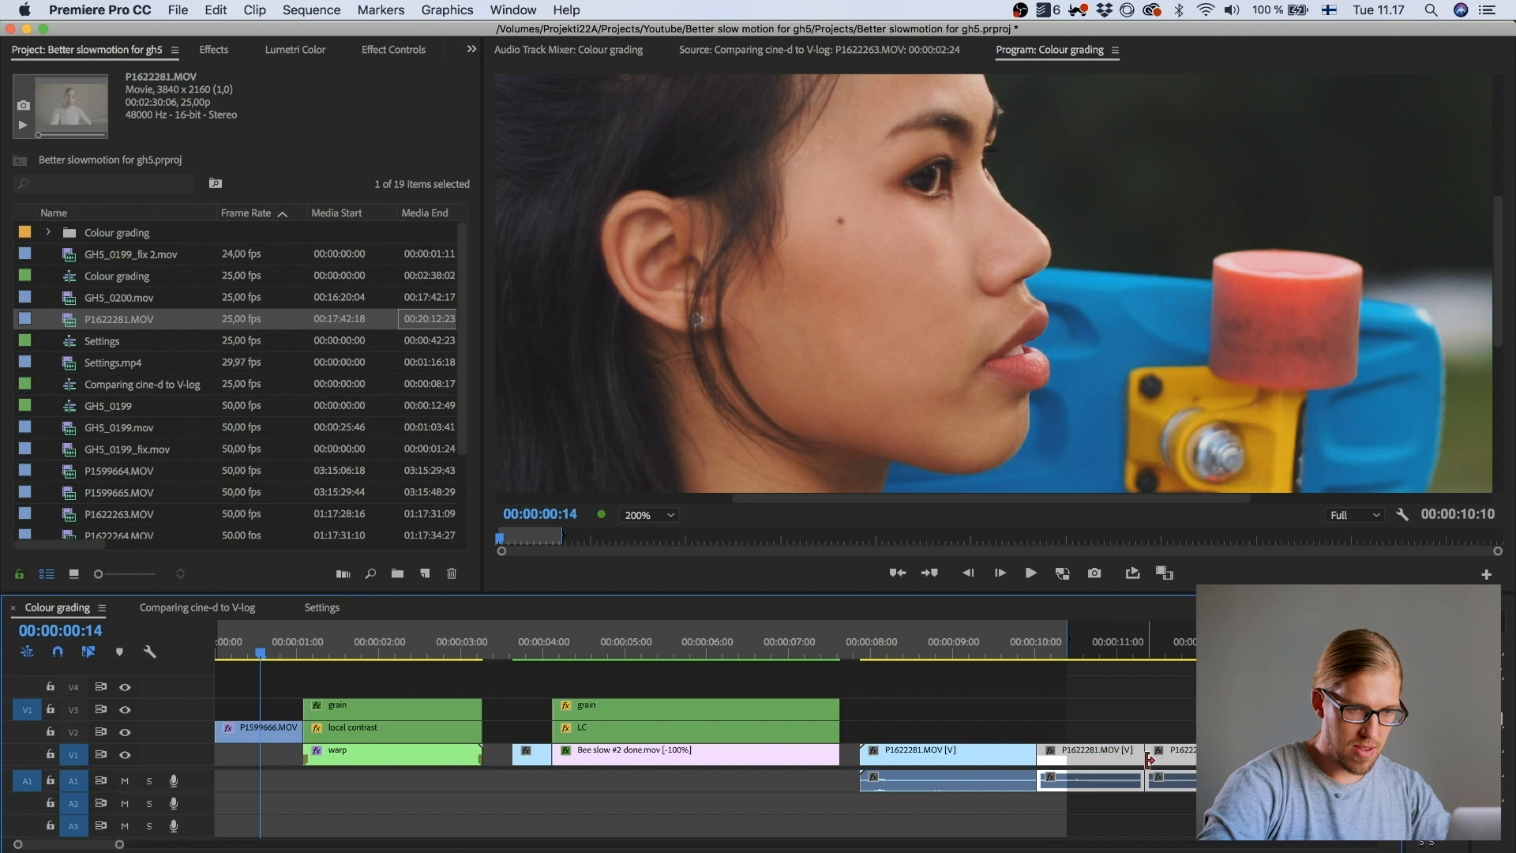
{"action": "key", "text": "Delete"}
{"action": "left_click_drag", "start_coordinate": [927, 755], "coordinate": [927, 735]}
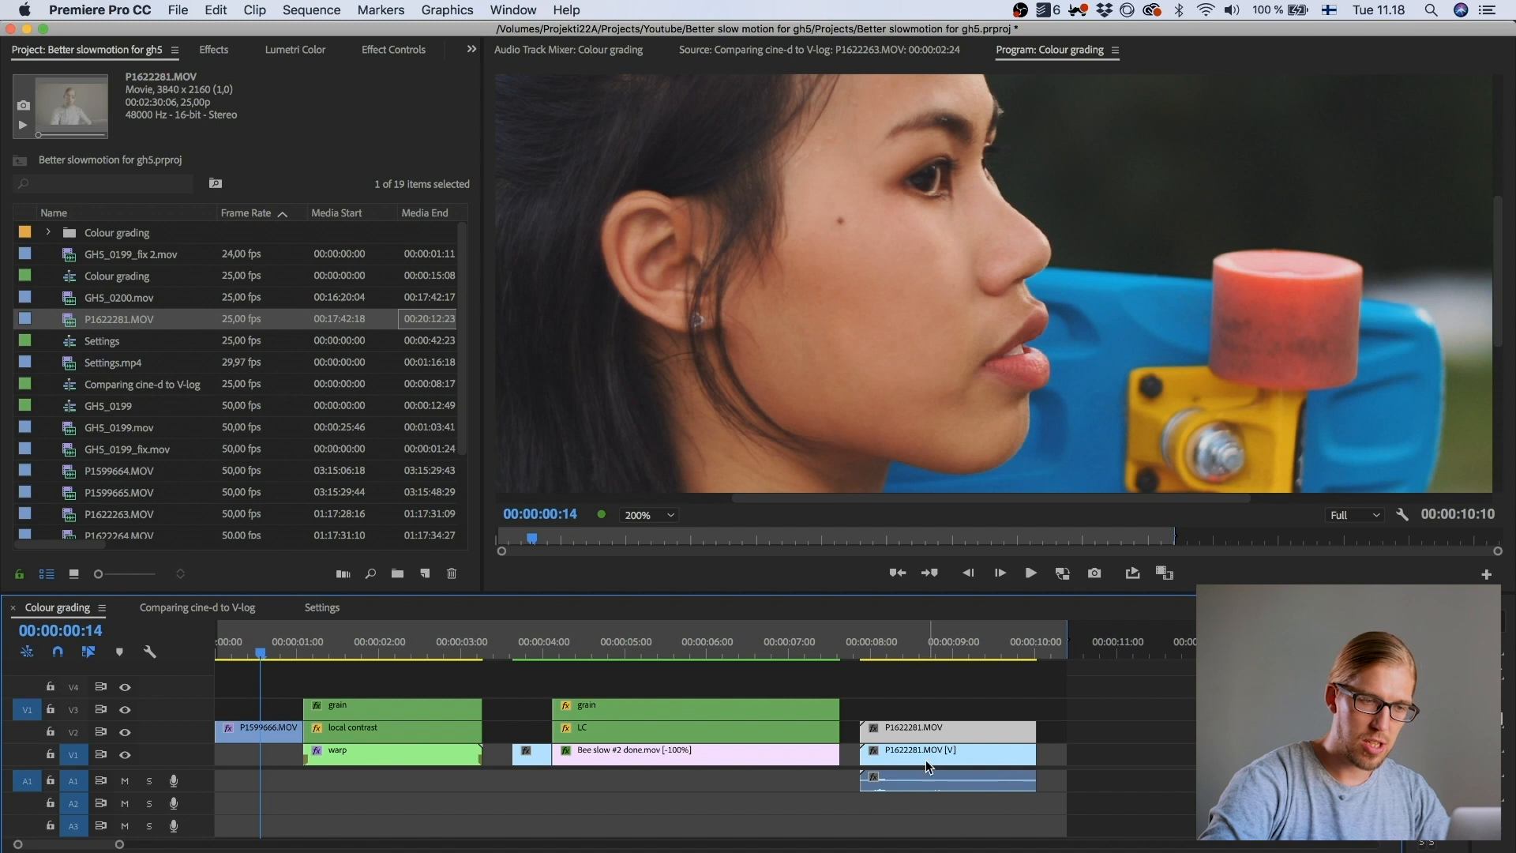
Step: Delete both stacked P1622281.MOV clips from V1 and V2 together with the linked audio
{"action": "left_click", "coordinate": [926, 761]}
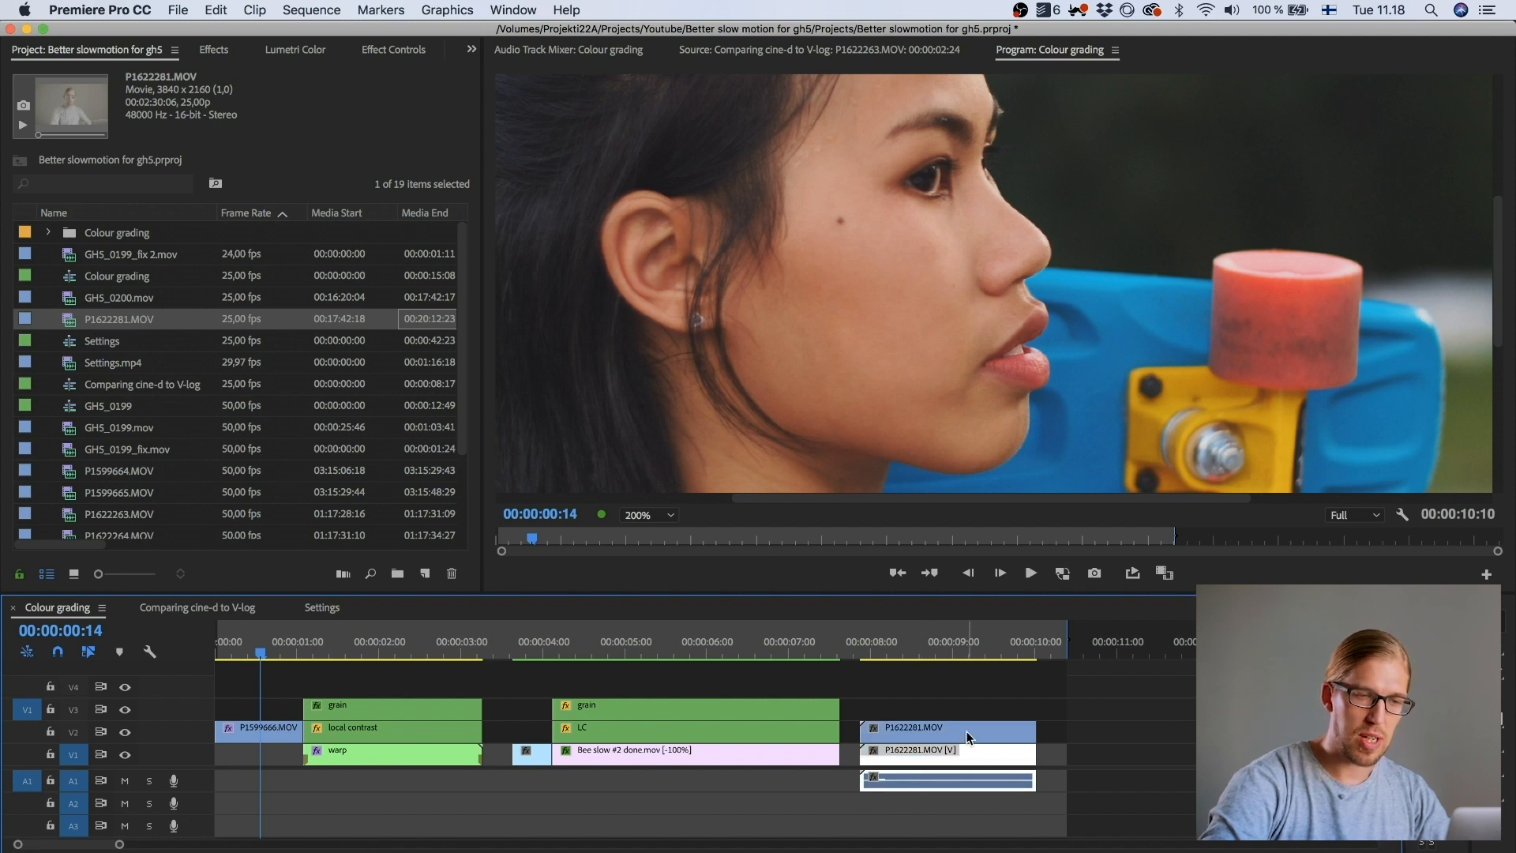
{"action": "left_click", "coordinate": [938, 727]}
{"action": "left_click", "coordinate": [934, 652]}
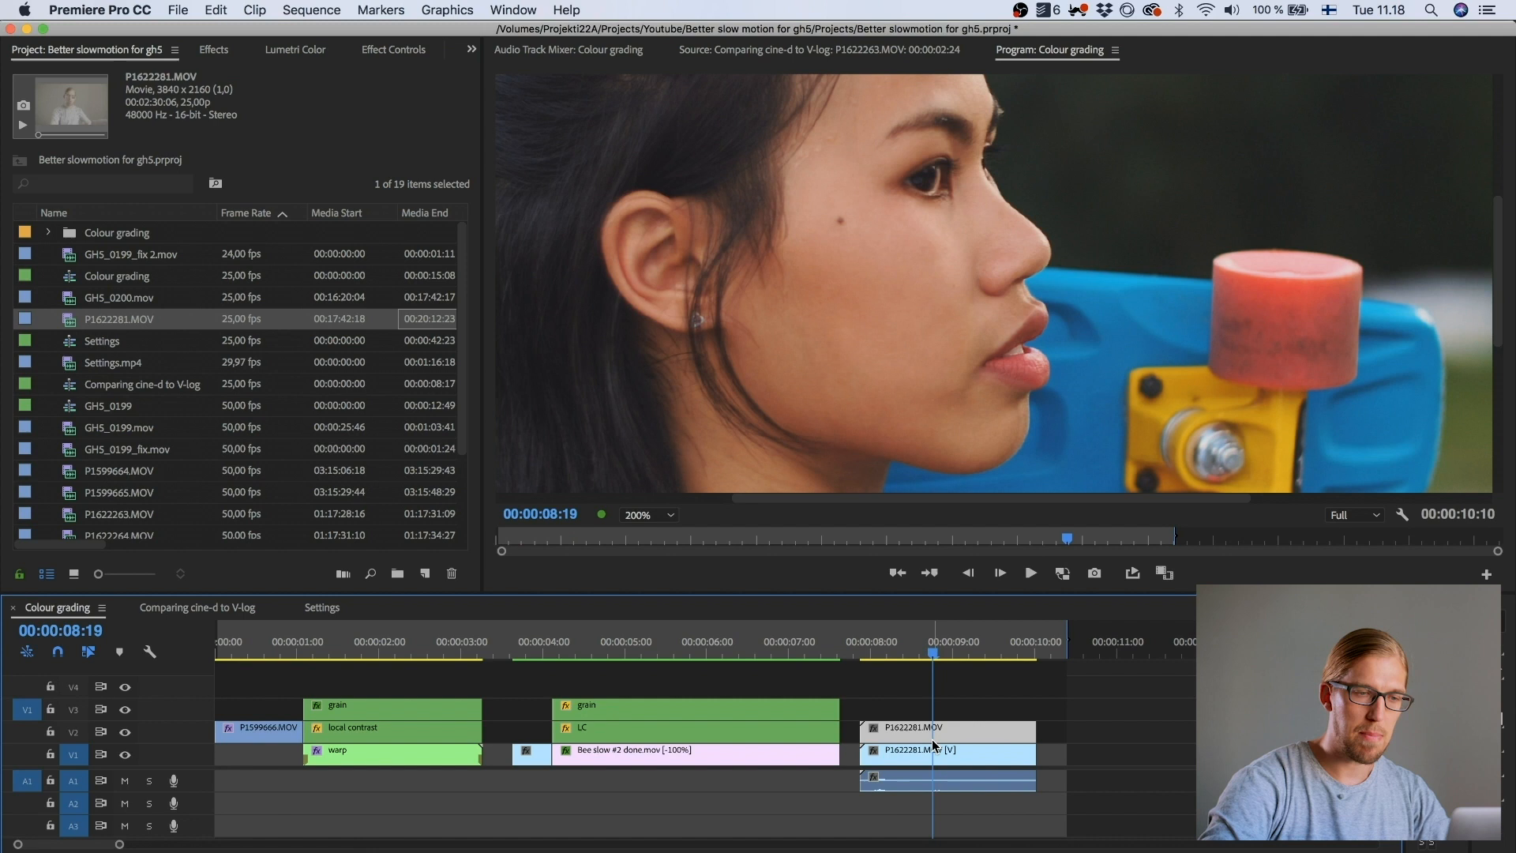
{"action": "left_click", "coordinate": [927, 760]}
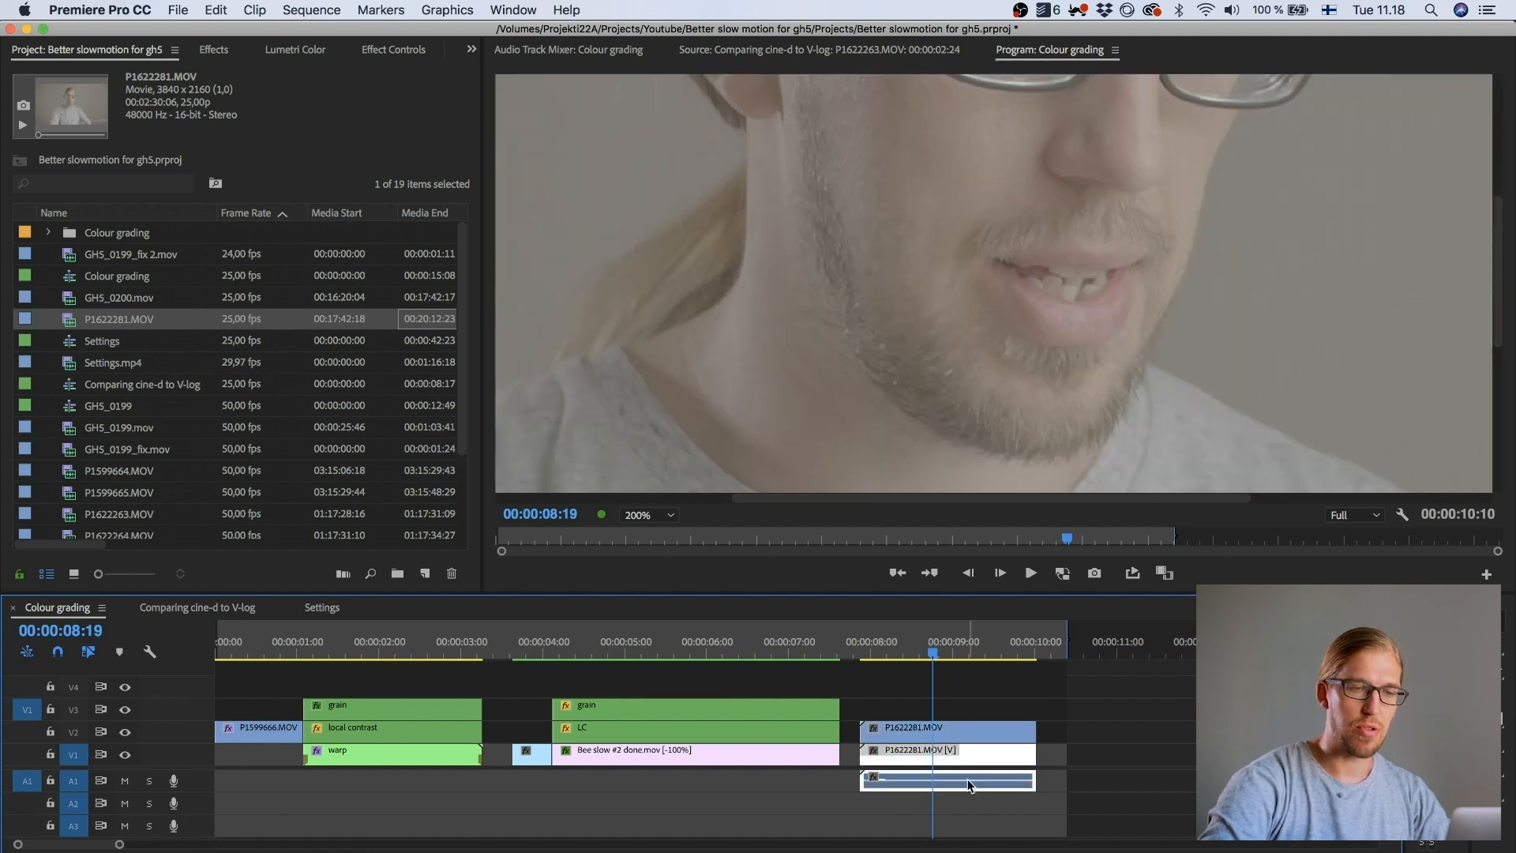
{"action": "left_click", "coordinate": [940, 731], "text": "shift"}
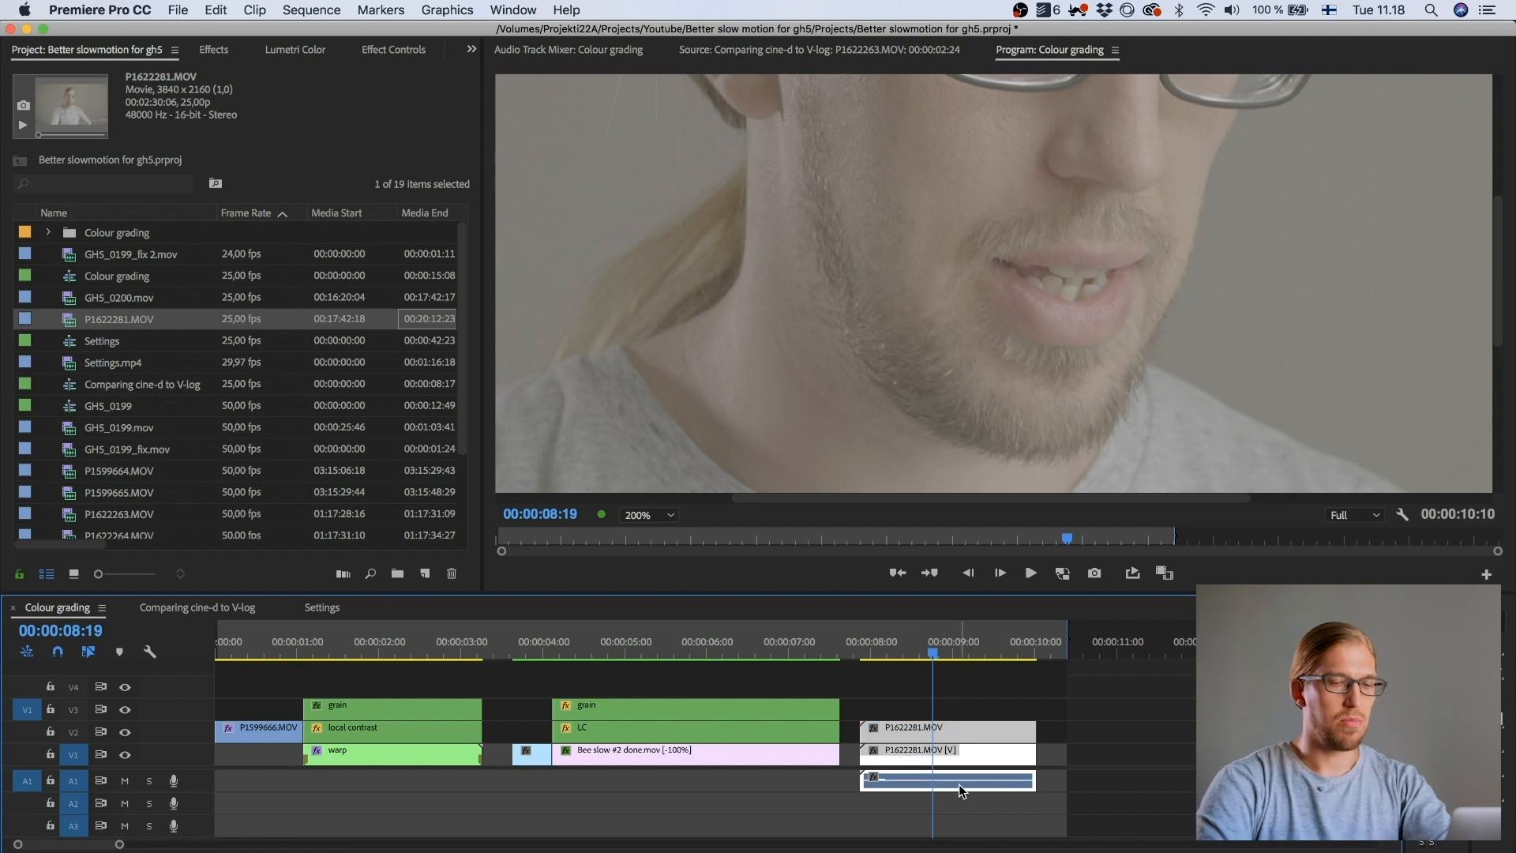
{"action": "key", "text": "Delete"}
{"action": "scroll", "coordinate": [424, 717], "scroll_direction": "up", "scroll_amount": 4}
{"action": "scroll", "coordinate": [425, 716], "scroll_direction": "left", "scroll_amount": 3}
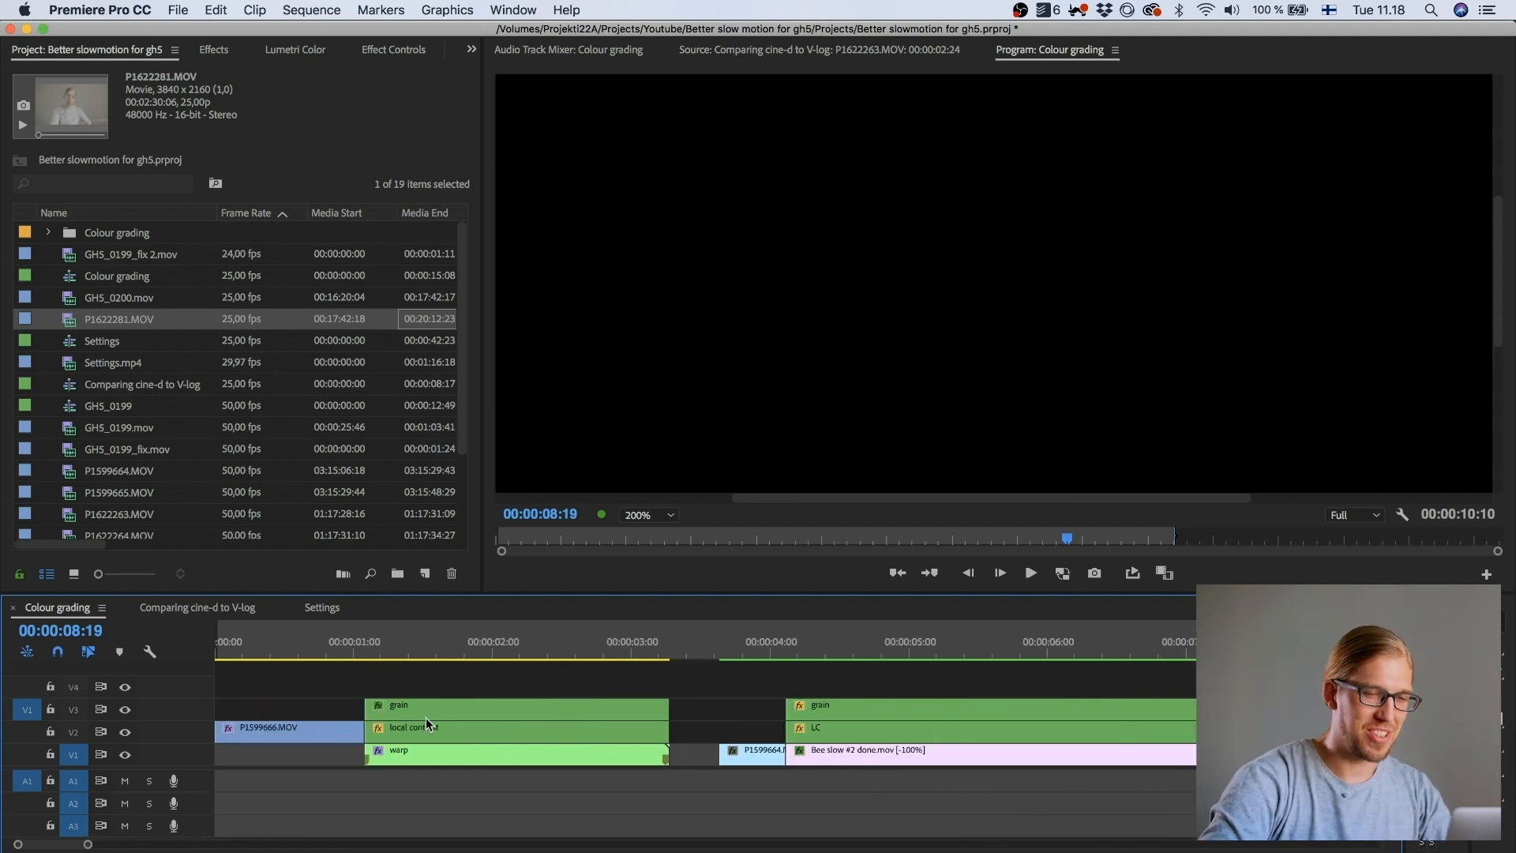
Step: Put the playhead at 00:00:00:11 and duplicate P1599666.MOV from V2 onto V1 directly beneath it
{"action": "left_click", "coordinate": [275, 651]}
{"action": "left_click_drag", "start_coordinate": [268, 738], "coordinate": [263, 755]}
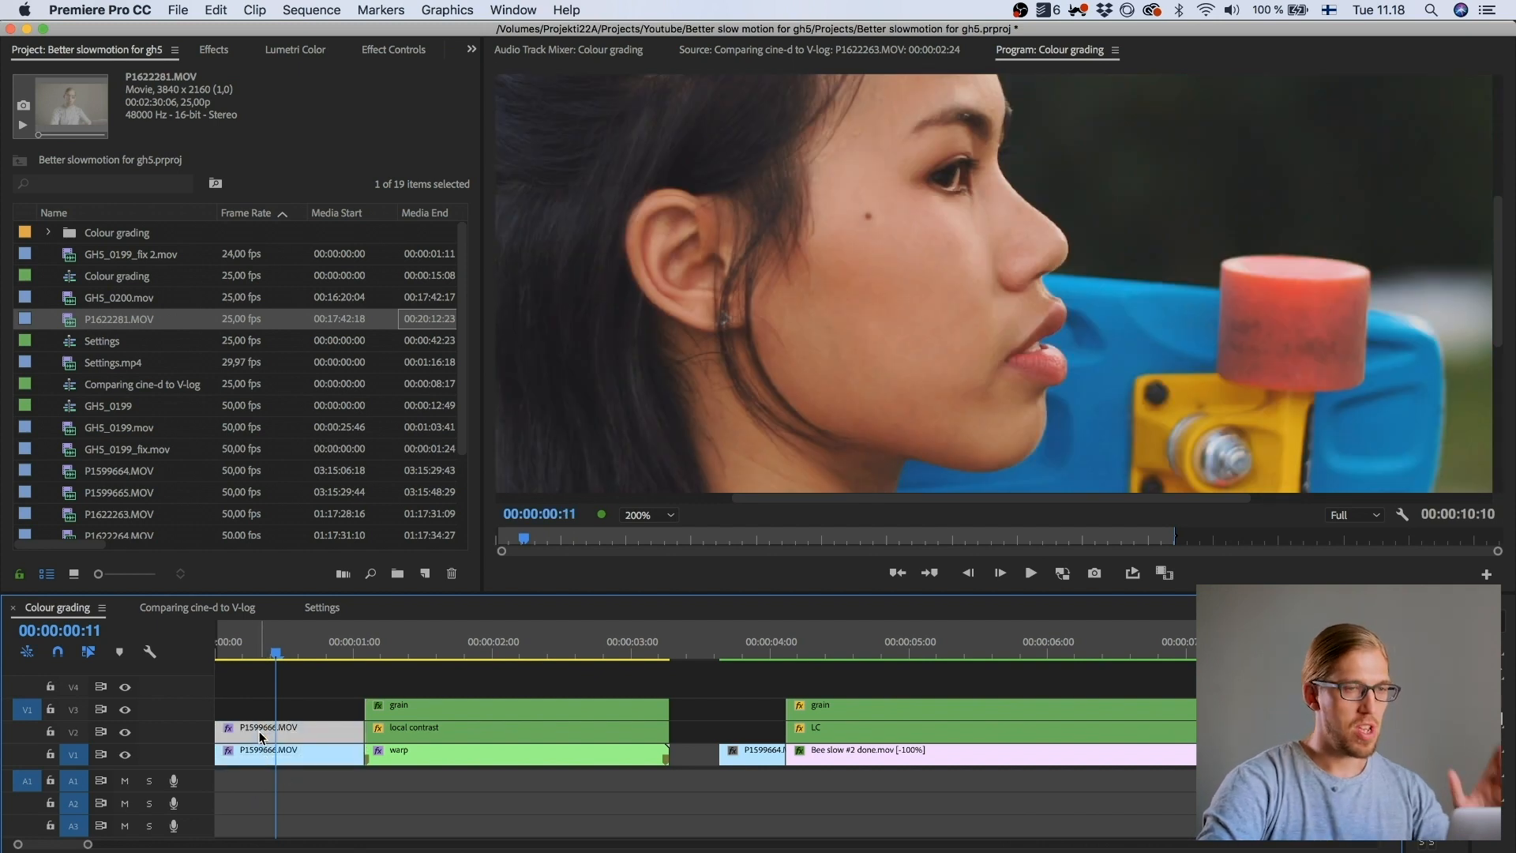
{"action": "left_click", "coordinate": [258, 747]}
{"action": "left_click", "coordinate": [258, 731]}
{"action": "left_click", "coordinate": [258, 750]}
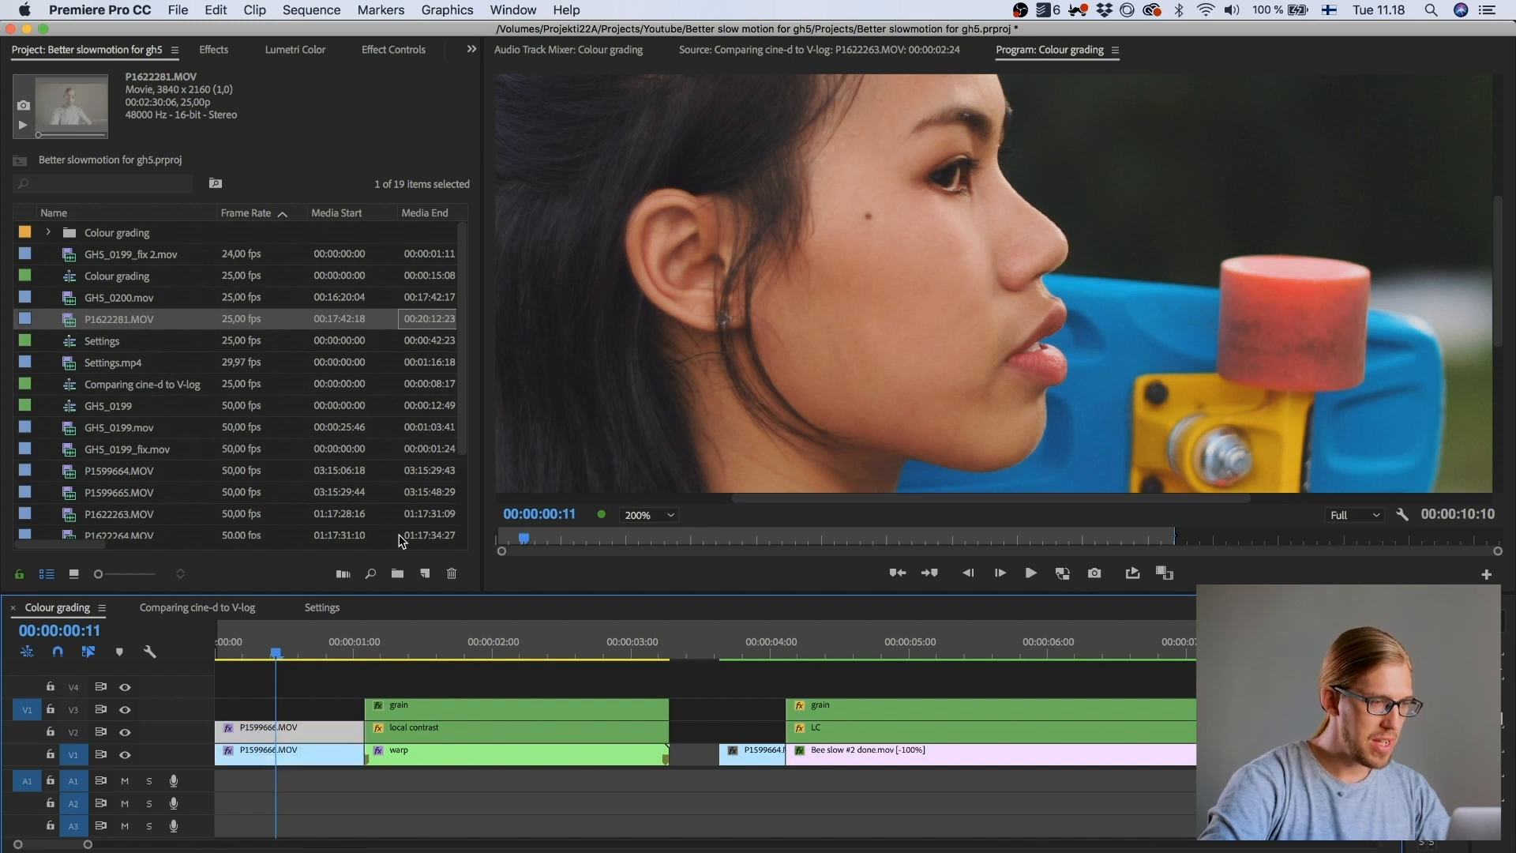
Step: Create a 1920 x 1080, 25 fps adjustment layer and place it on V3 over P1599666.MOV, extended to the clip's full length
{"action": "left_click", "coordinate": [425, 574]}
{"action": "left_click", "coordinate": [490, 664]}
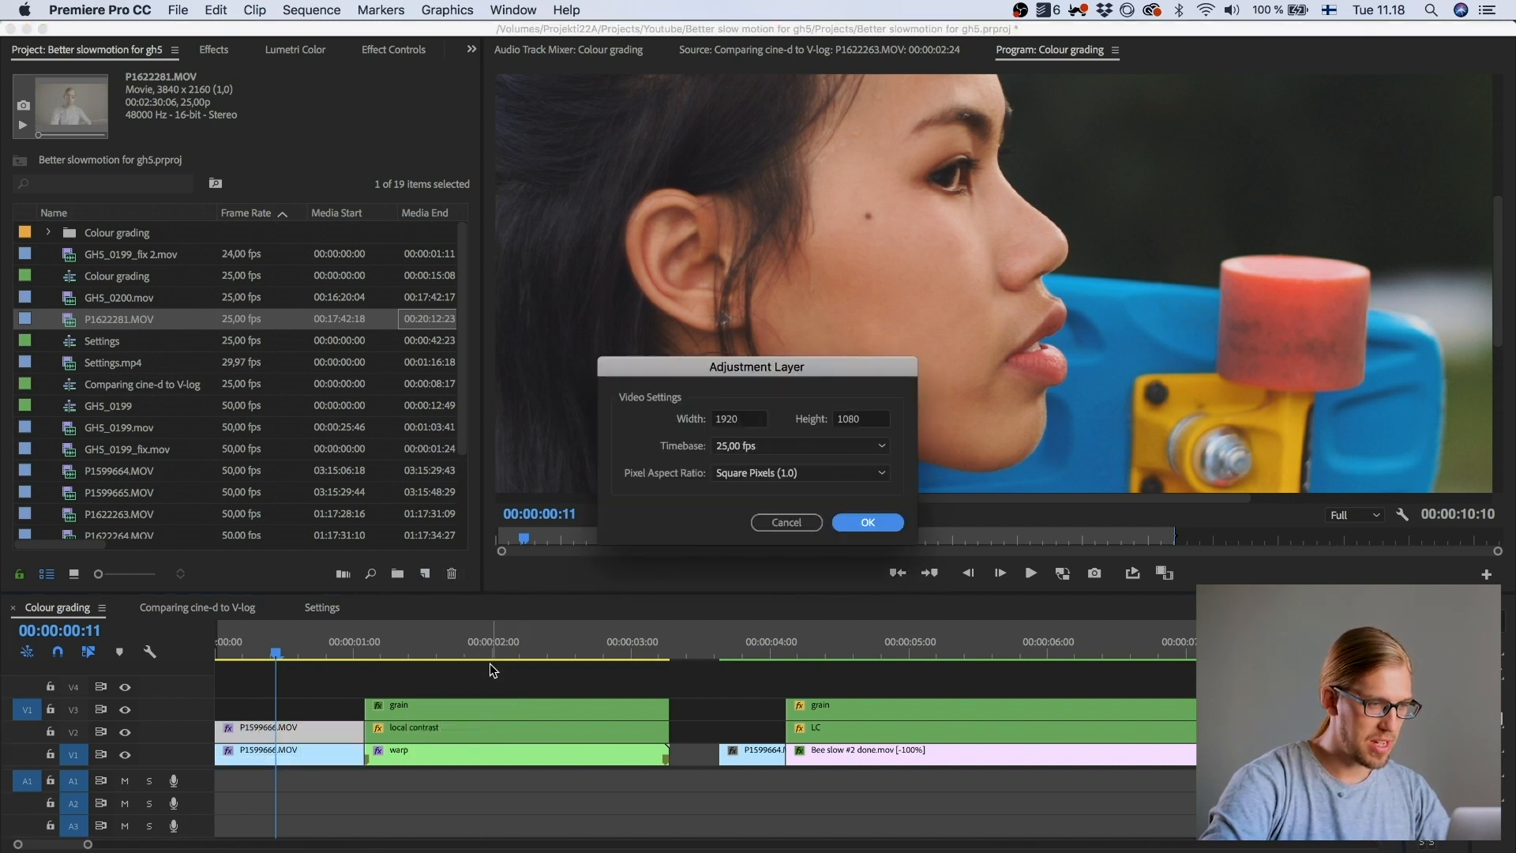
{"action": "left_click", "coordinate": [868, 522]}
{"action": "left_click_drag", "start_coordinate": [75, 236], "coordinate": [224, 707]}
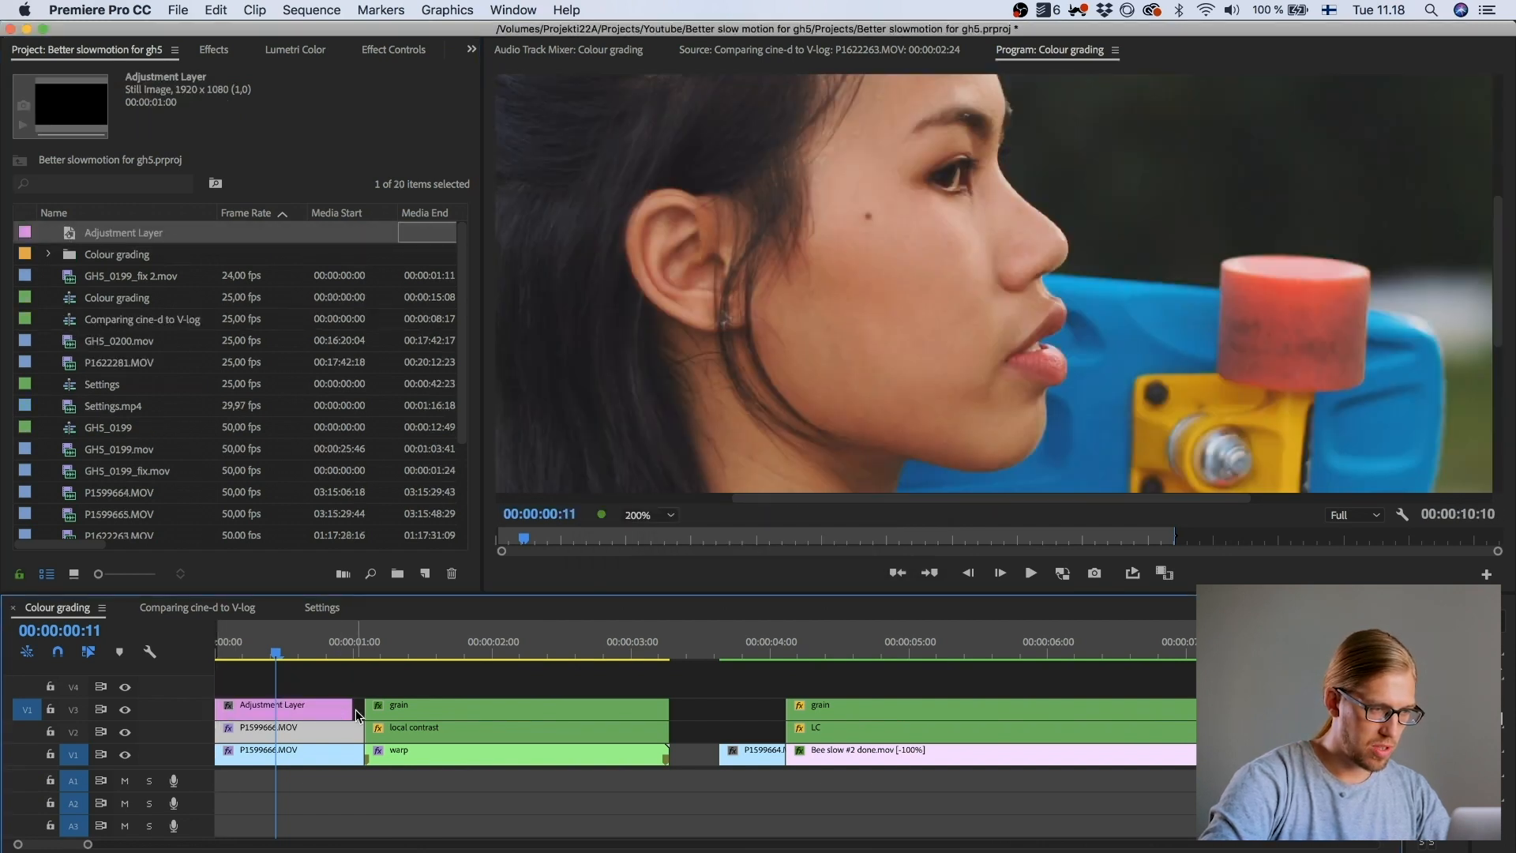
{"action": "left_click_drag", "start_coordinate": [356, 709], "coordinate": [364, 709]}
{"action": "left_click", "coordinate": [297, 710]}
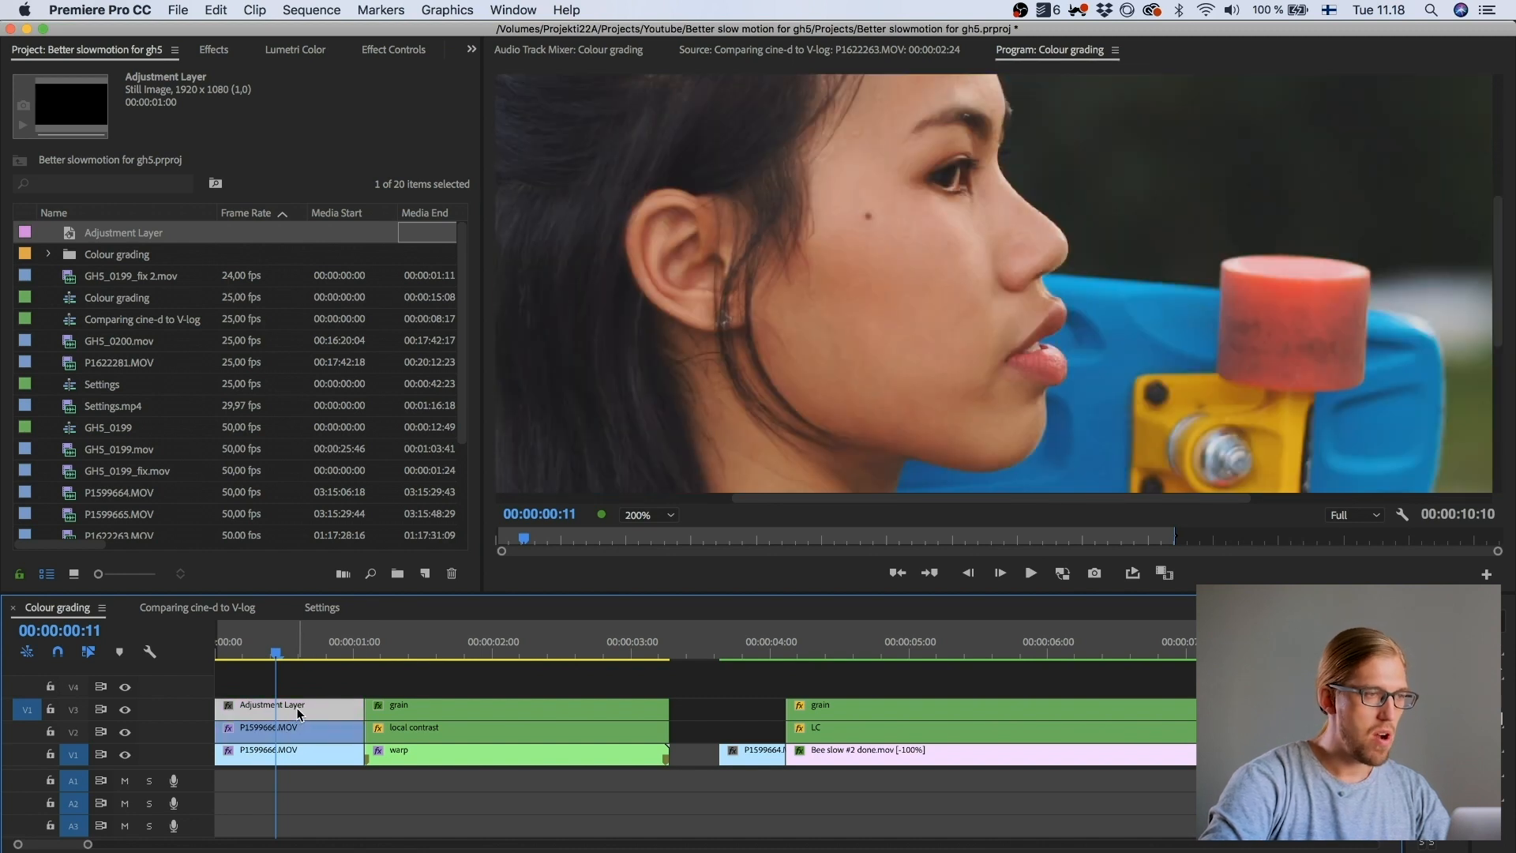
Step: Search the effects for Invert and apply the video Invert effect to the adjustment layer on V3
{"action": "left_click", "coordinate": [215, 49]}
{"action": "left_click", "coordinate": [123, 77]}
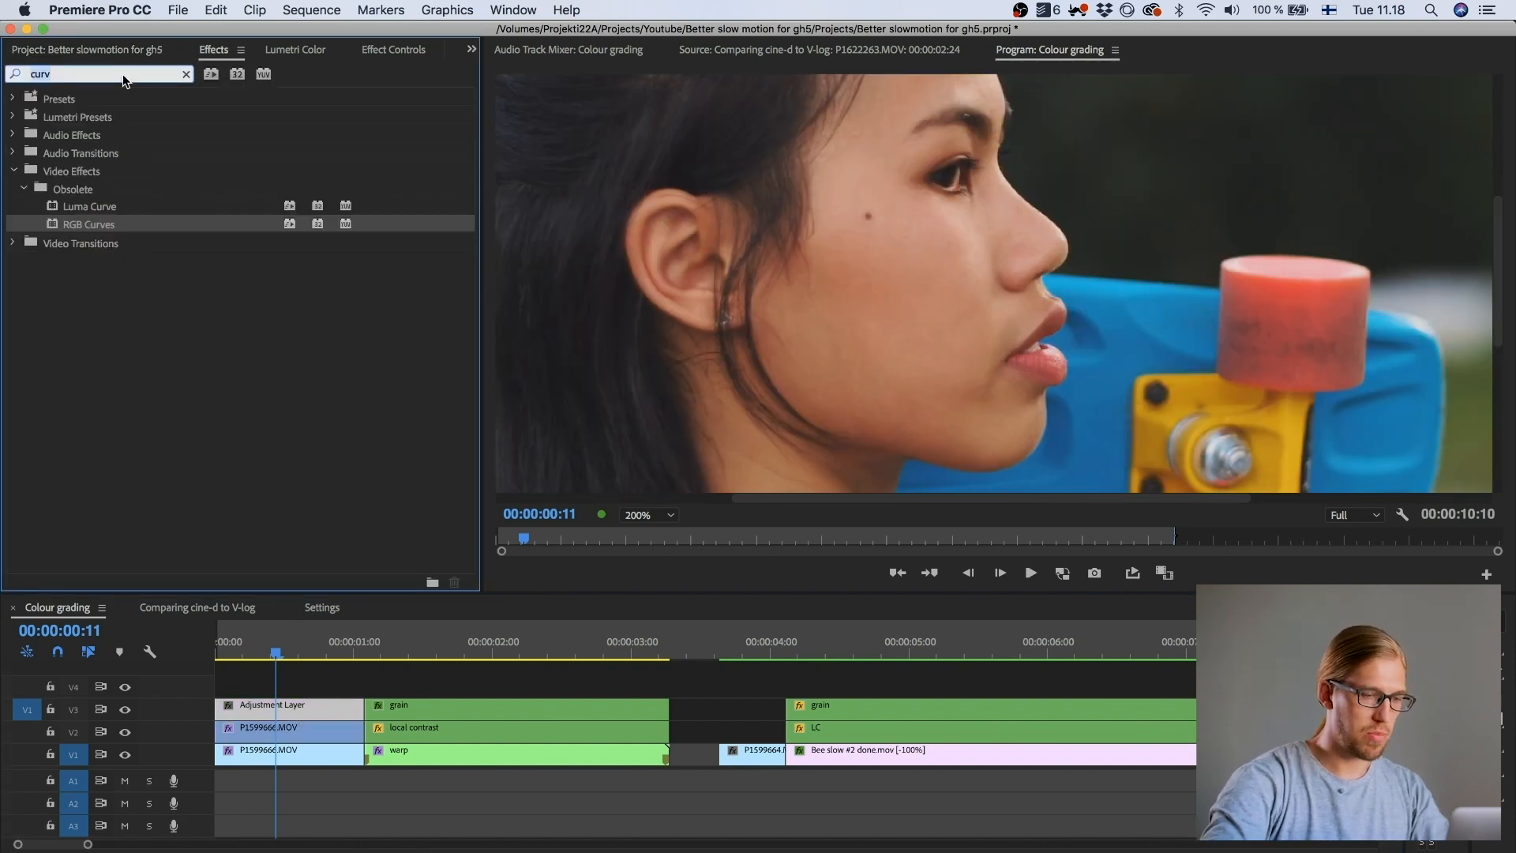
{"action": "type", "text": "invir"}
{"action": "key", "text": "BackSpace"}
{"action": "key", "text": "BackSpace"}
{"action": "type", "text": "rt"}
{"action": "key", "text": "BackSpace"}
{"action": "type", "text": "e"}
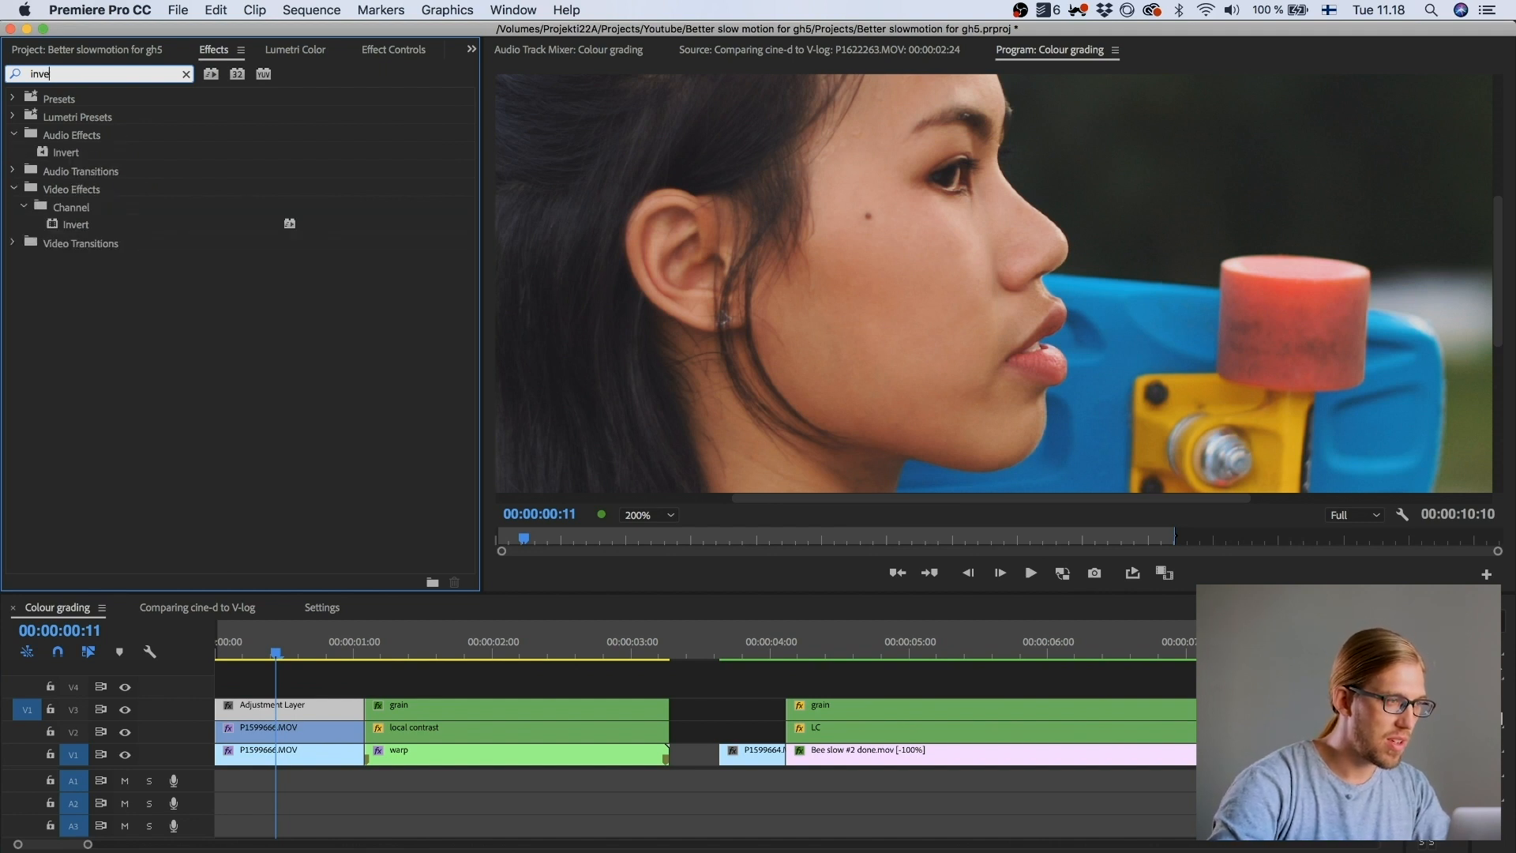
{"action": "left_click_drag", "start_coordinate": [72, 219], "coordinate": [285, 710]}
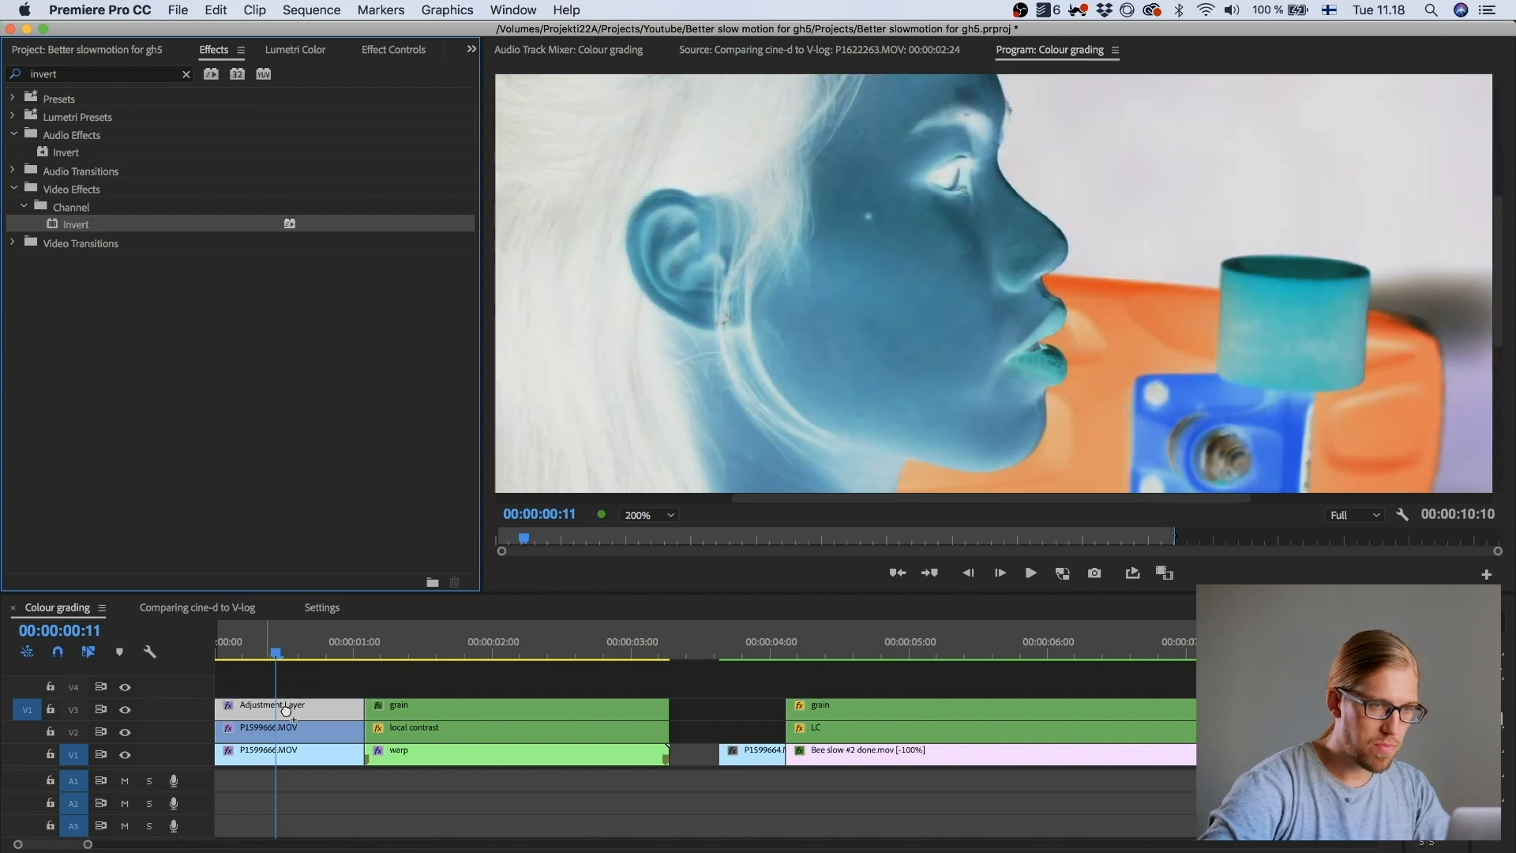
Step: Search the effects for blur and apply Gaussian Blur to the adjustment layer on V3
{"action": "left_click", "coordinate": [60, 70]}
{"action": "type", "text": "blu"}
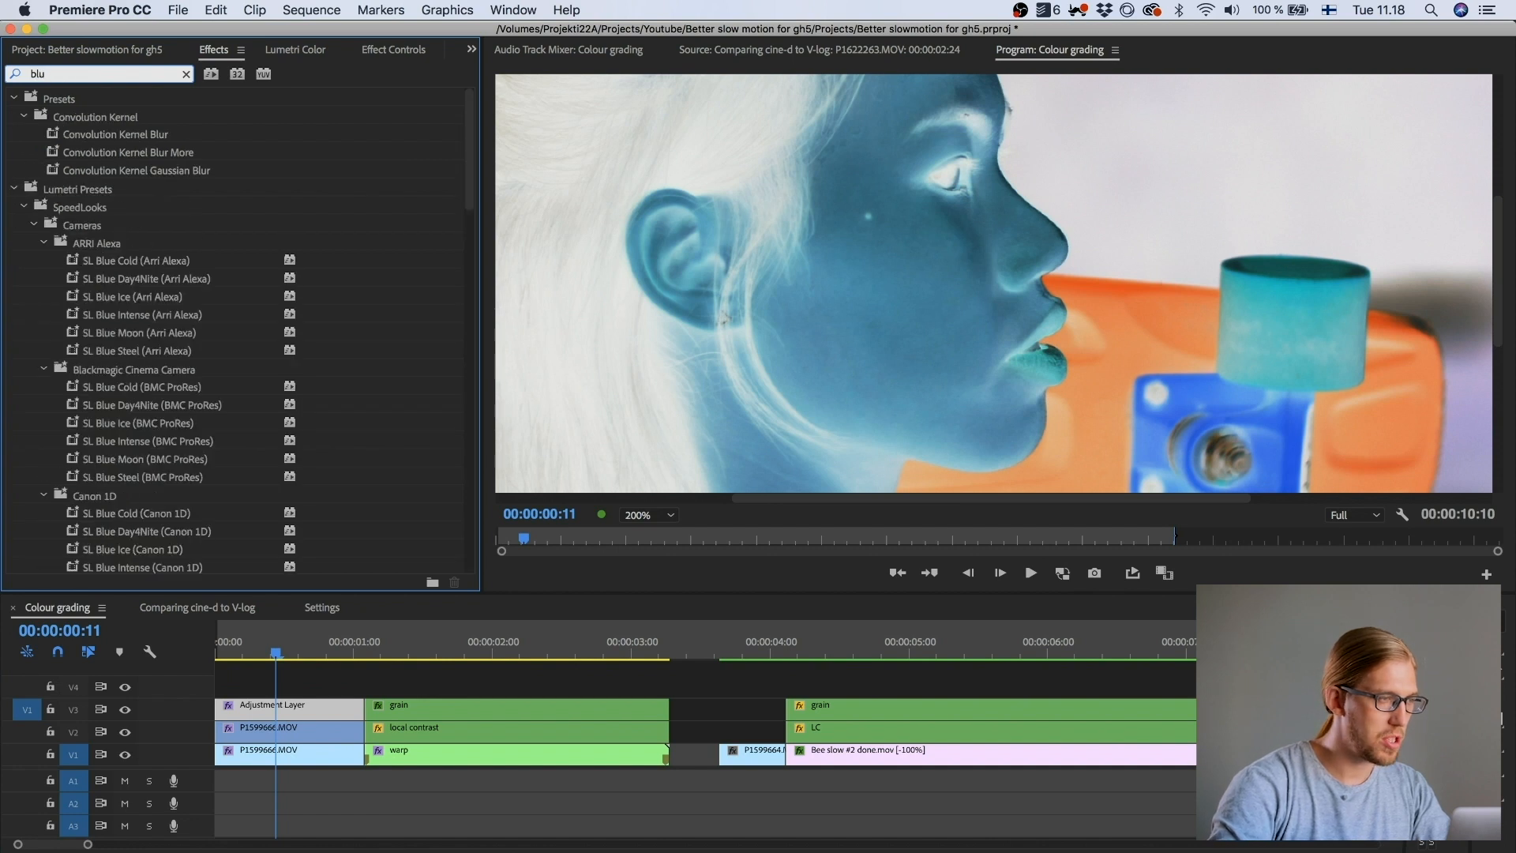
{"action": "type", "text": "r"}
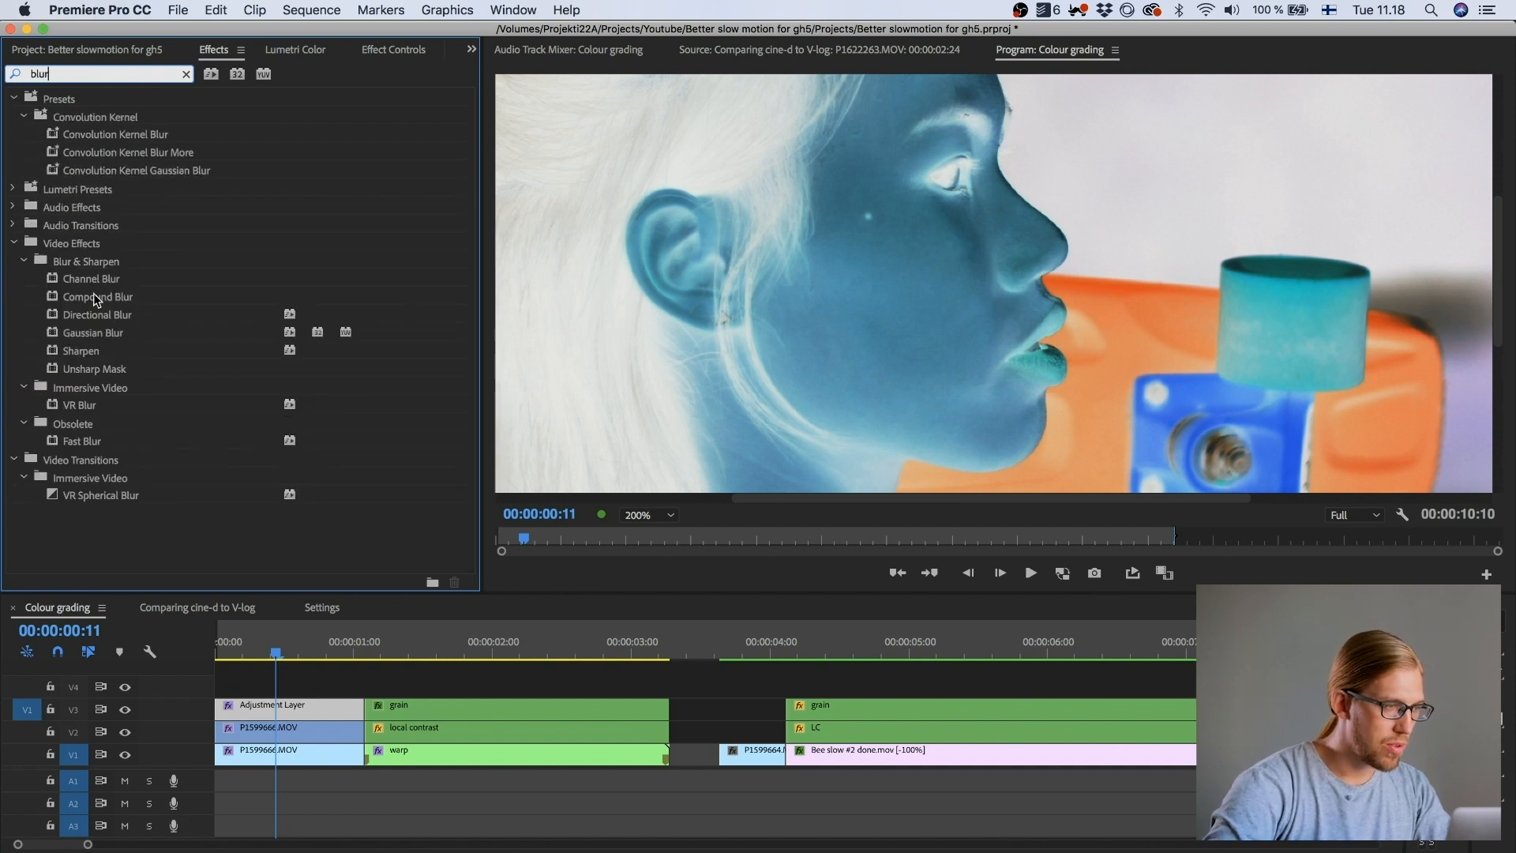
{"action": "left_click_drag", "start_coordinate": [92, 332], "coordinate": [304, 711]}
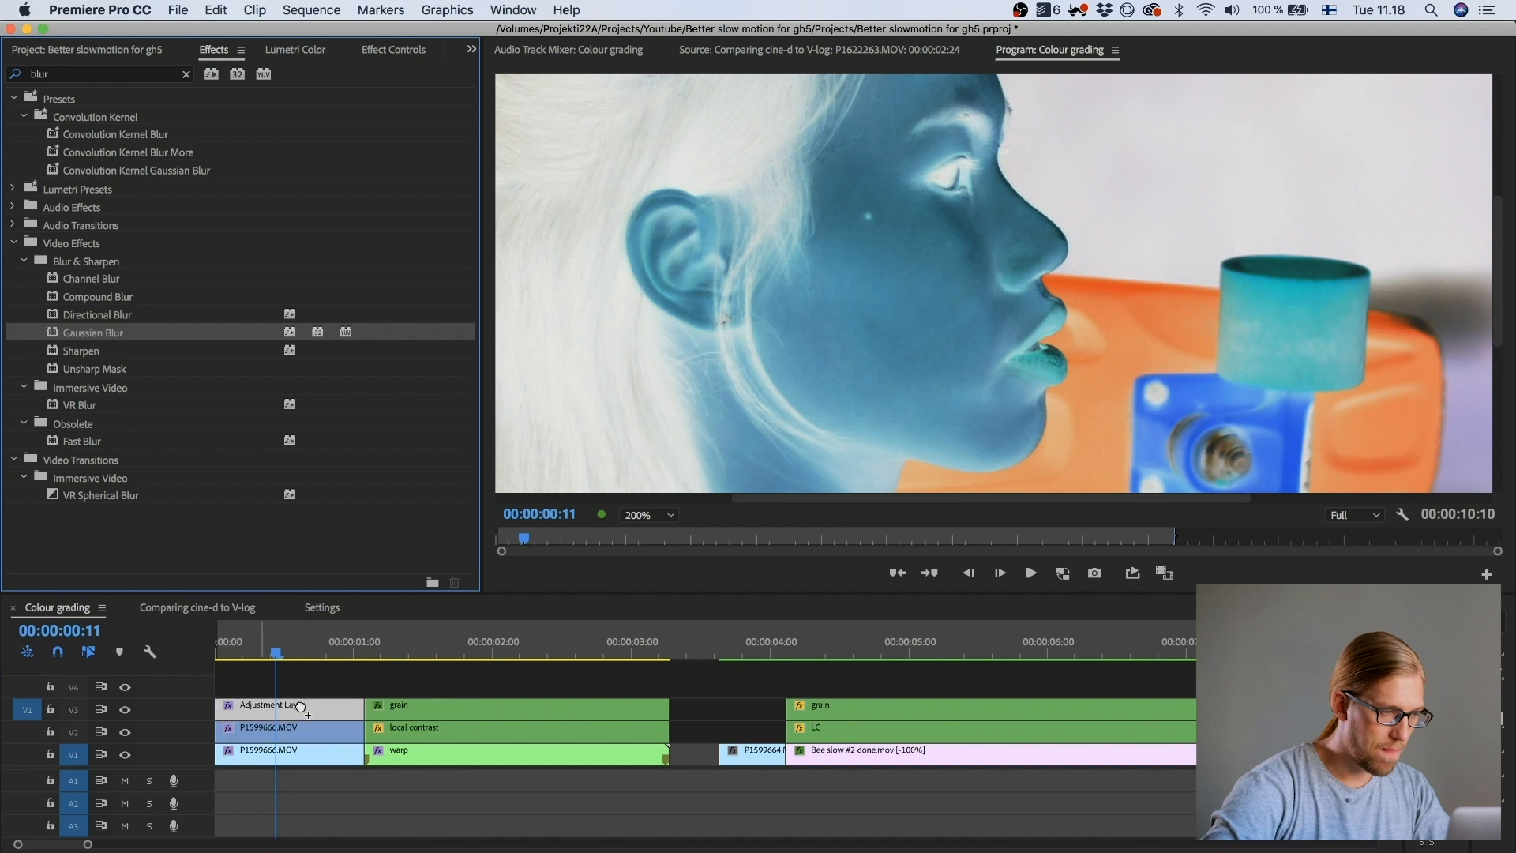
Step: Set the adjustment layer's blend mode to Vivid Light and save the project
{"action": "left_click", "coordinate": [370, 52]}
{"action": "left_click", "coordinate": [308, 332]}
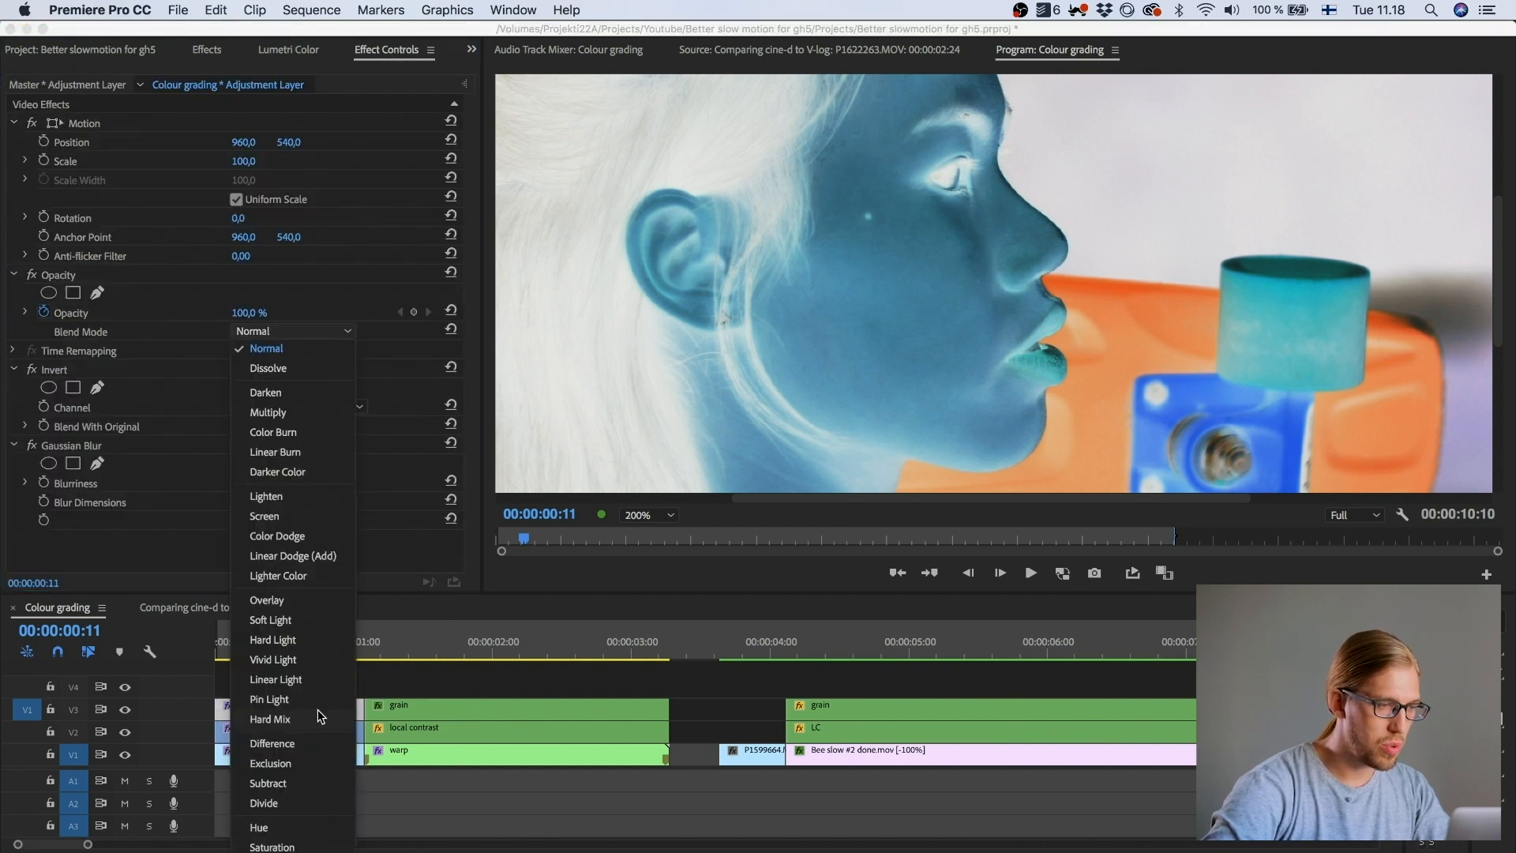
{"action": "left_click", "coordinate": [297, 661]}
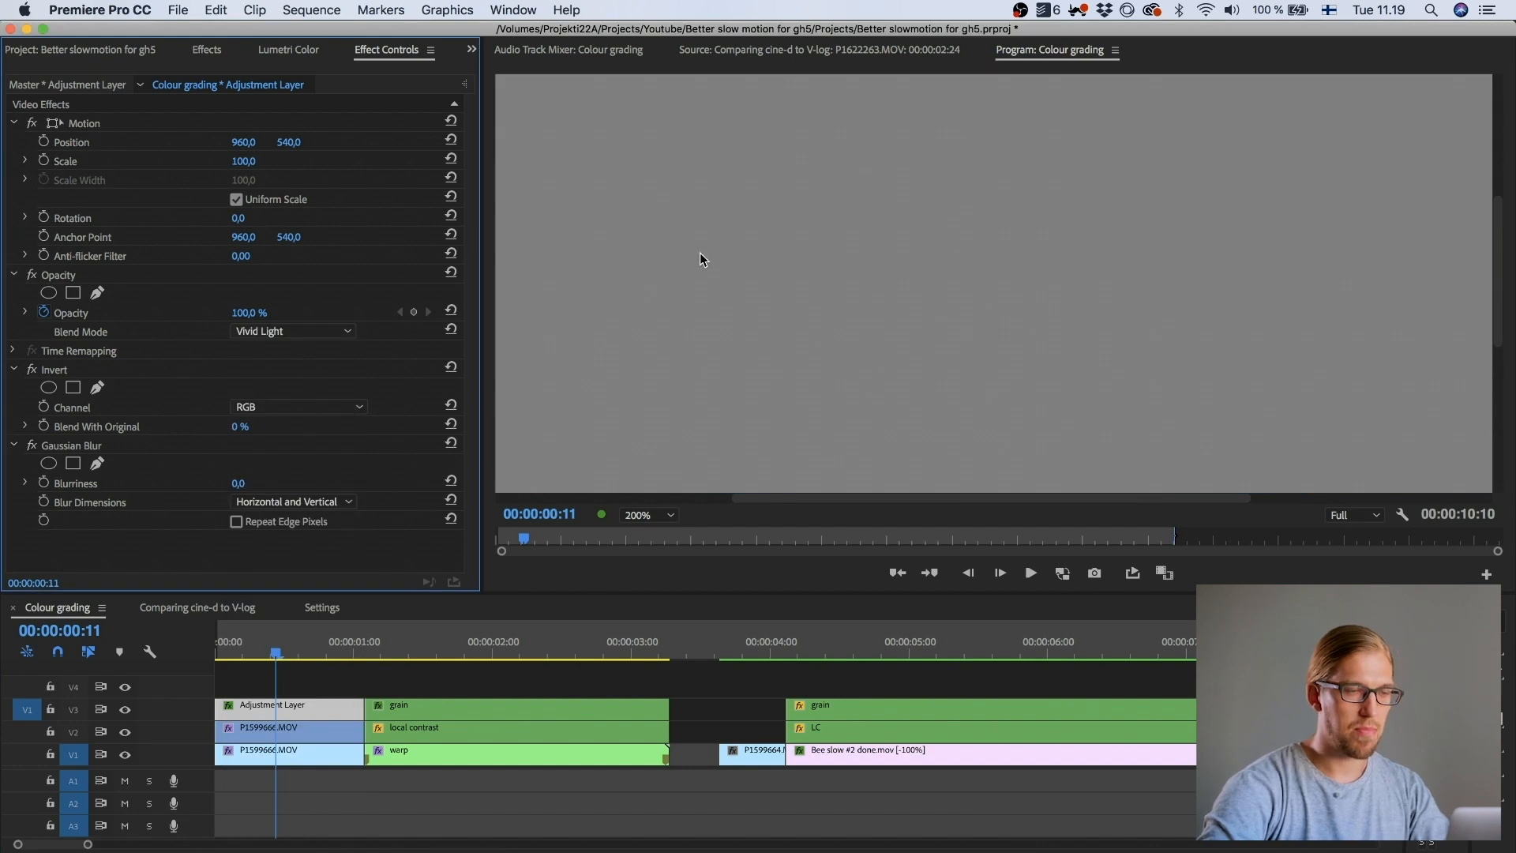
{"action": "left_click", "coordinate": [637, 515]}
{"action": "left_click", "coordinate": [652, 537]}
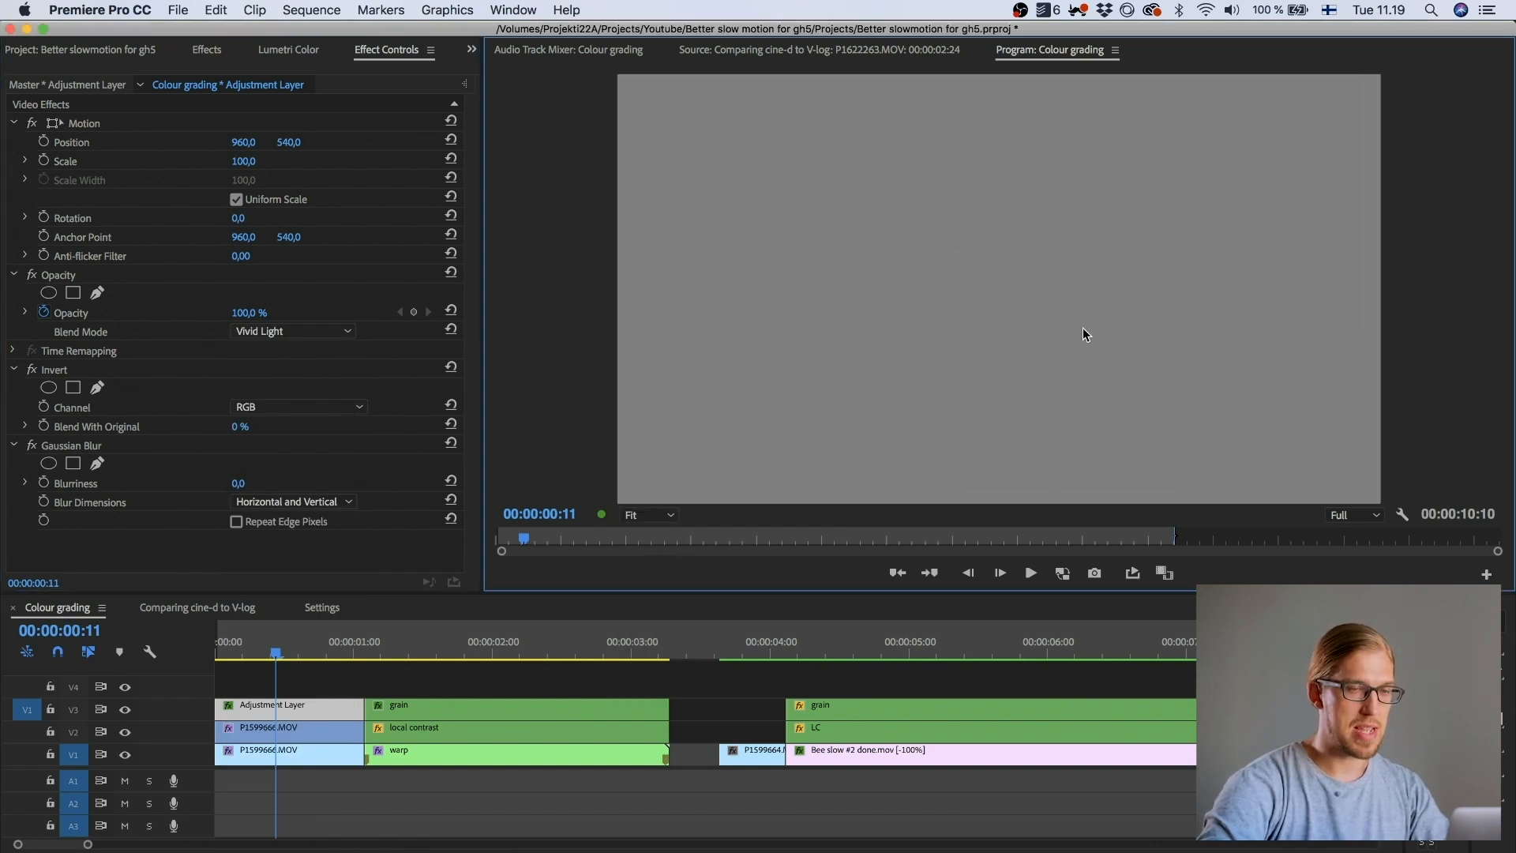
{"action": "left_click", "coordinate": [251, 686]}
{"action": "left_click", "coordinate": [250, 703]}
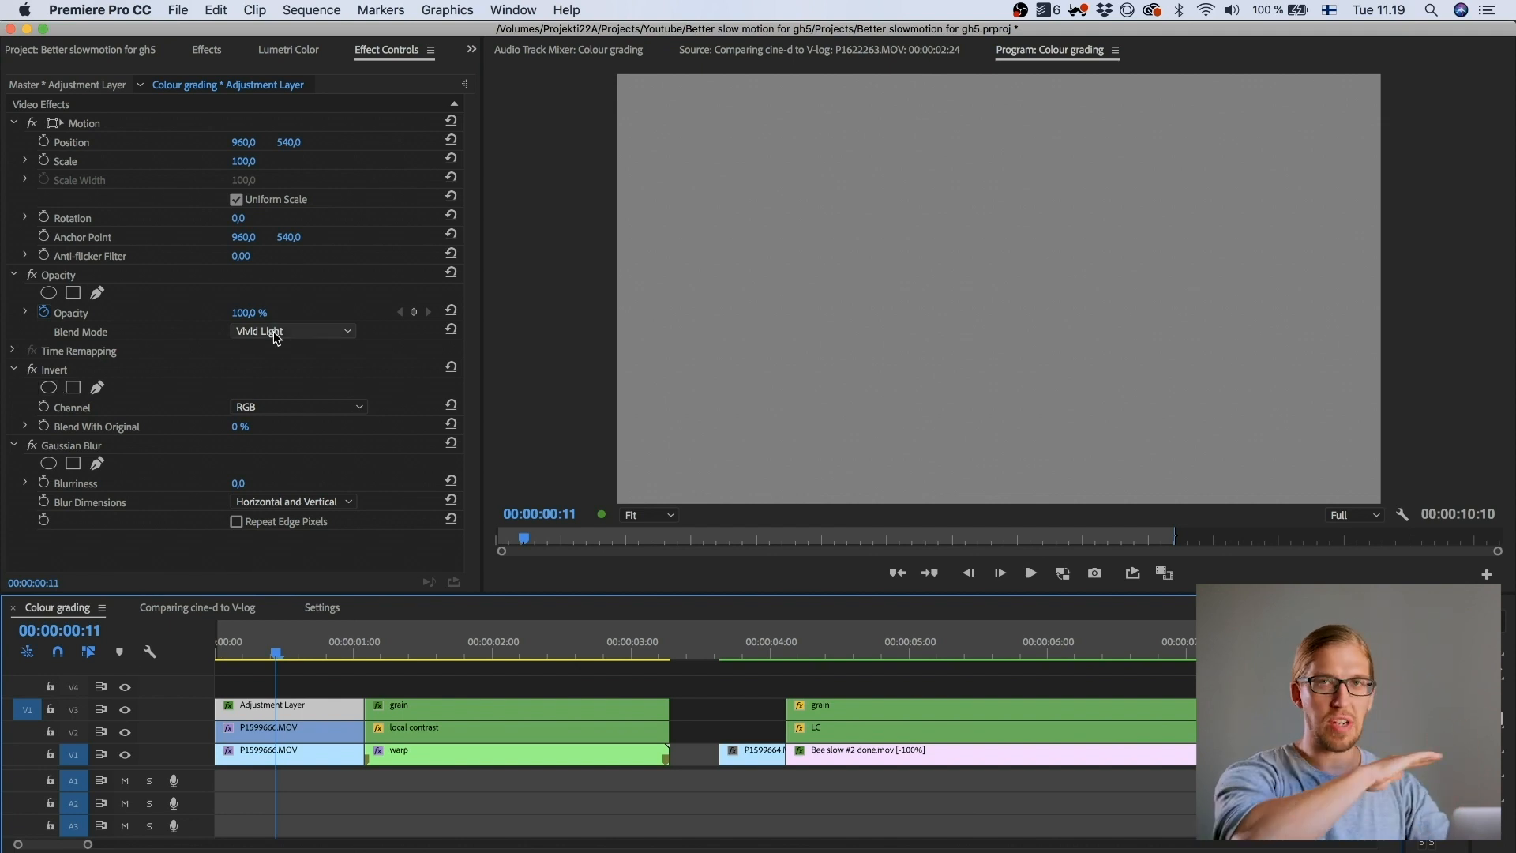
{"action": "key", "text": "super+s"}
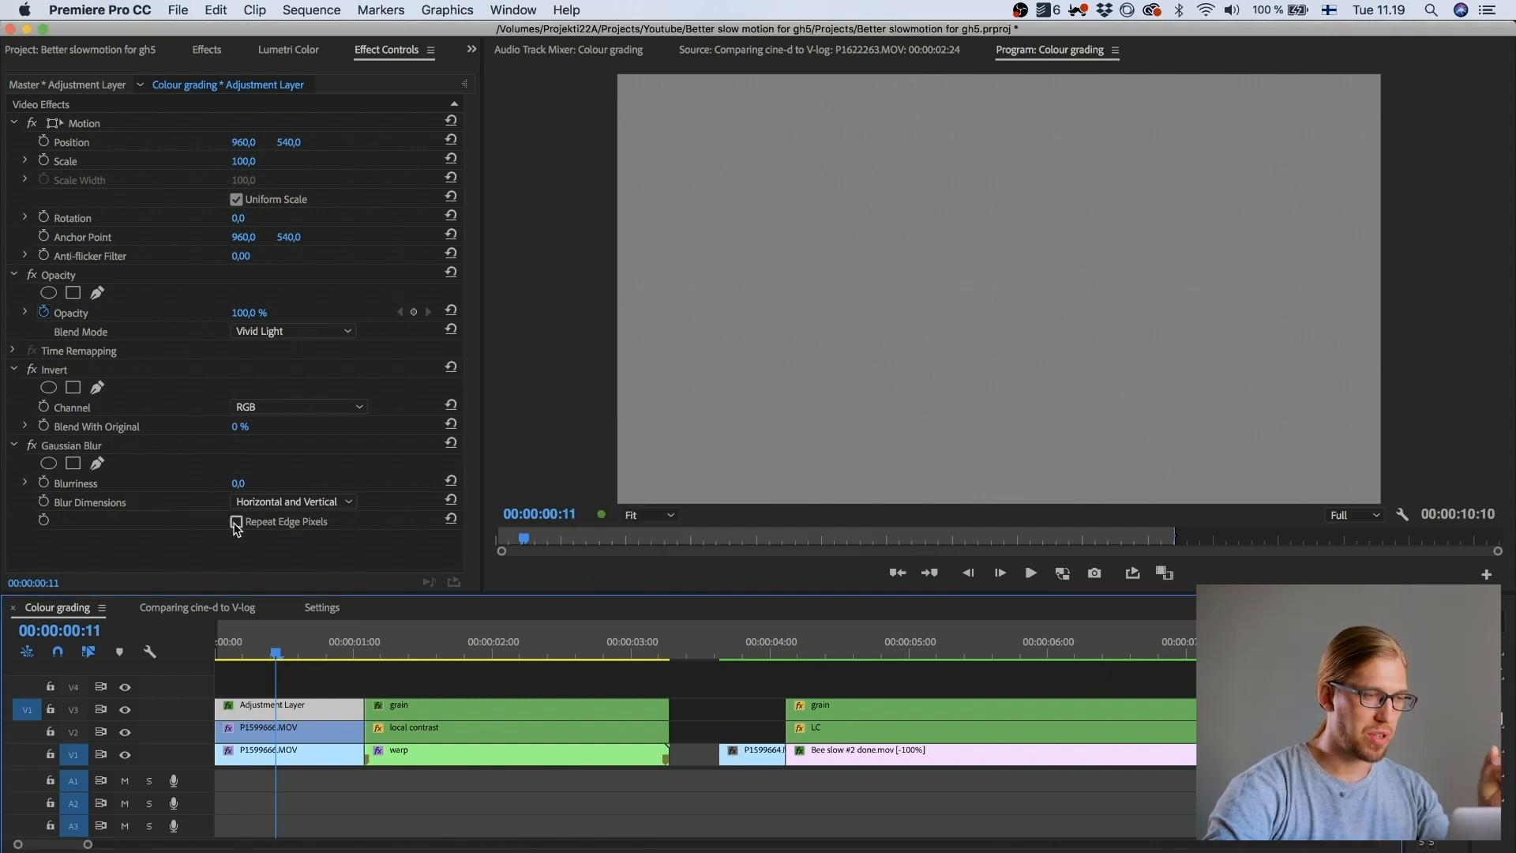
Step: Enable Repeat Edge Pixels for the adjustment layer's Gaussian Blur and set its Blurriness to 20
{"action": "left_click", "coordinate": [91, 450]}
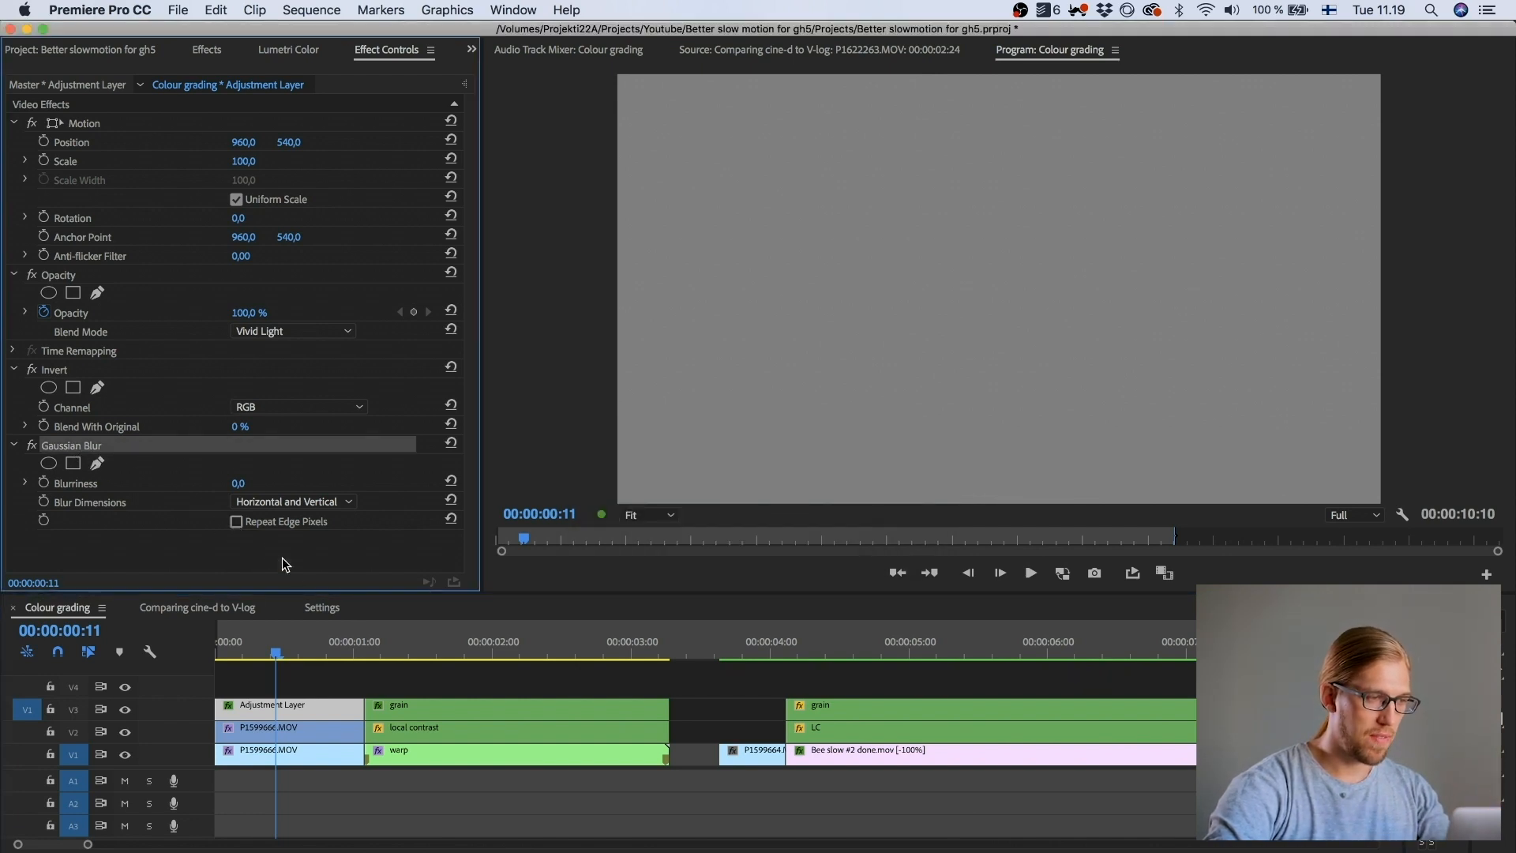
{"action": "left_click", "coordinate": [236, 521]}
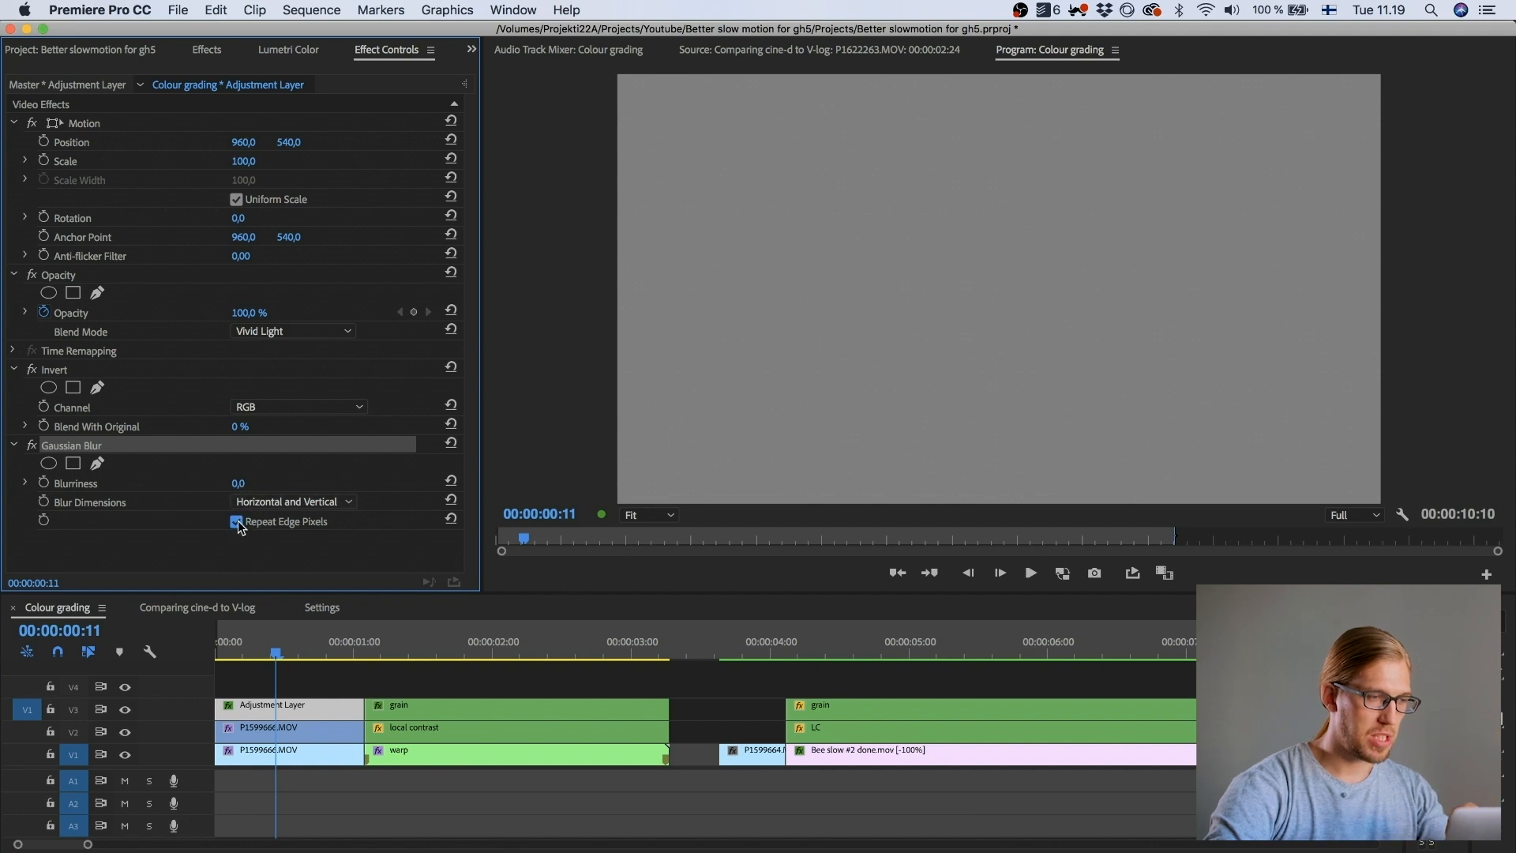
{"action": "left_click", "coordinate": [238, 482]}
{"action": "type", "text": "10"}
{"action": "key", "text": "Return"}
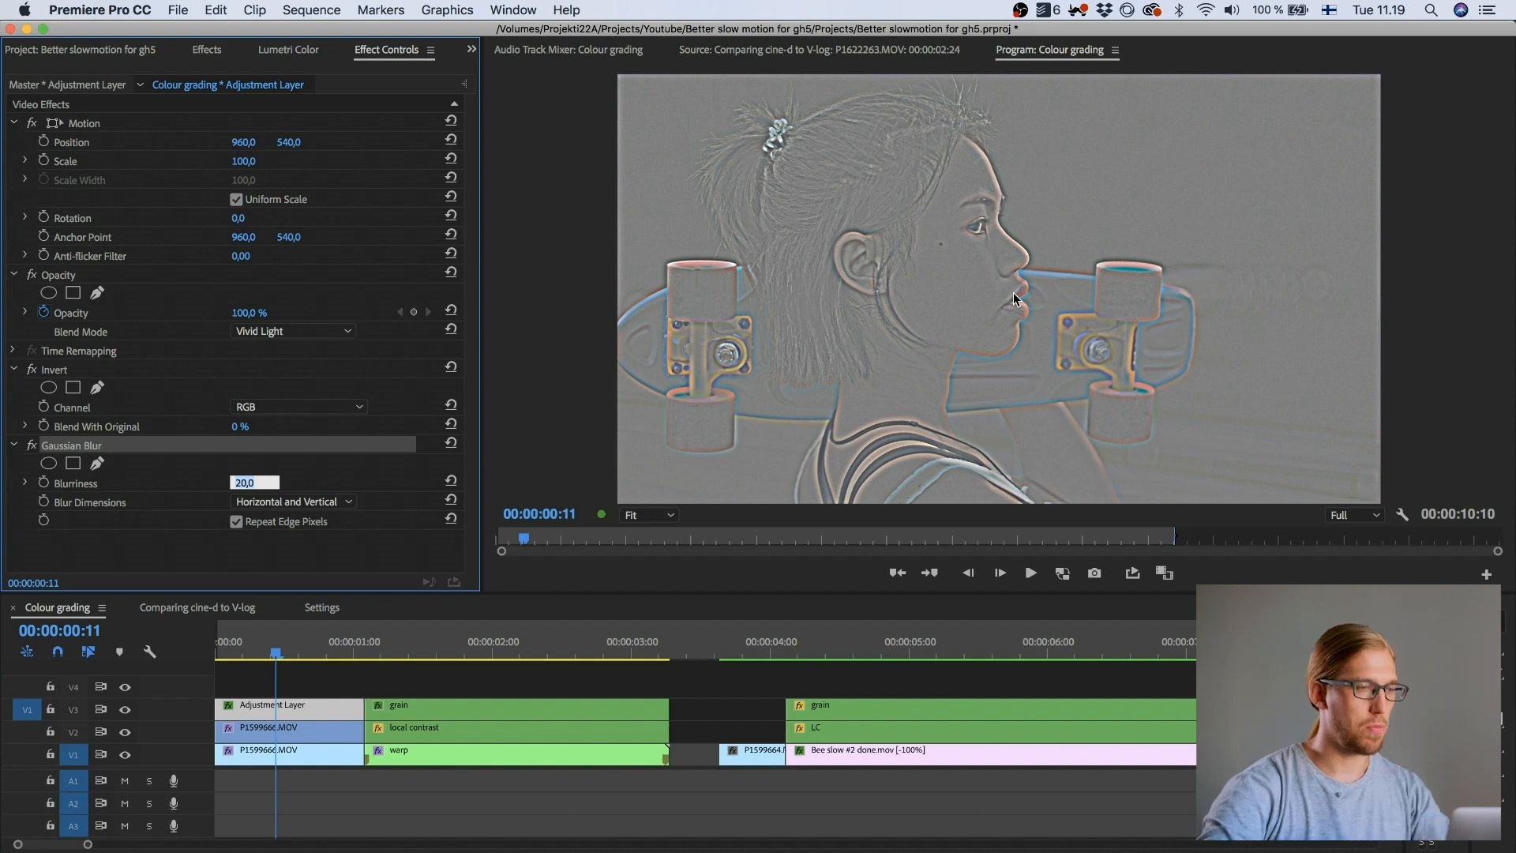
Step: Remove the RGB Curves effect from the P1599666.MOV clip on V2
{"action": "left_click", "coordinate": [300, 728]}
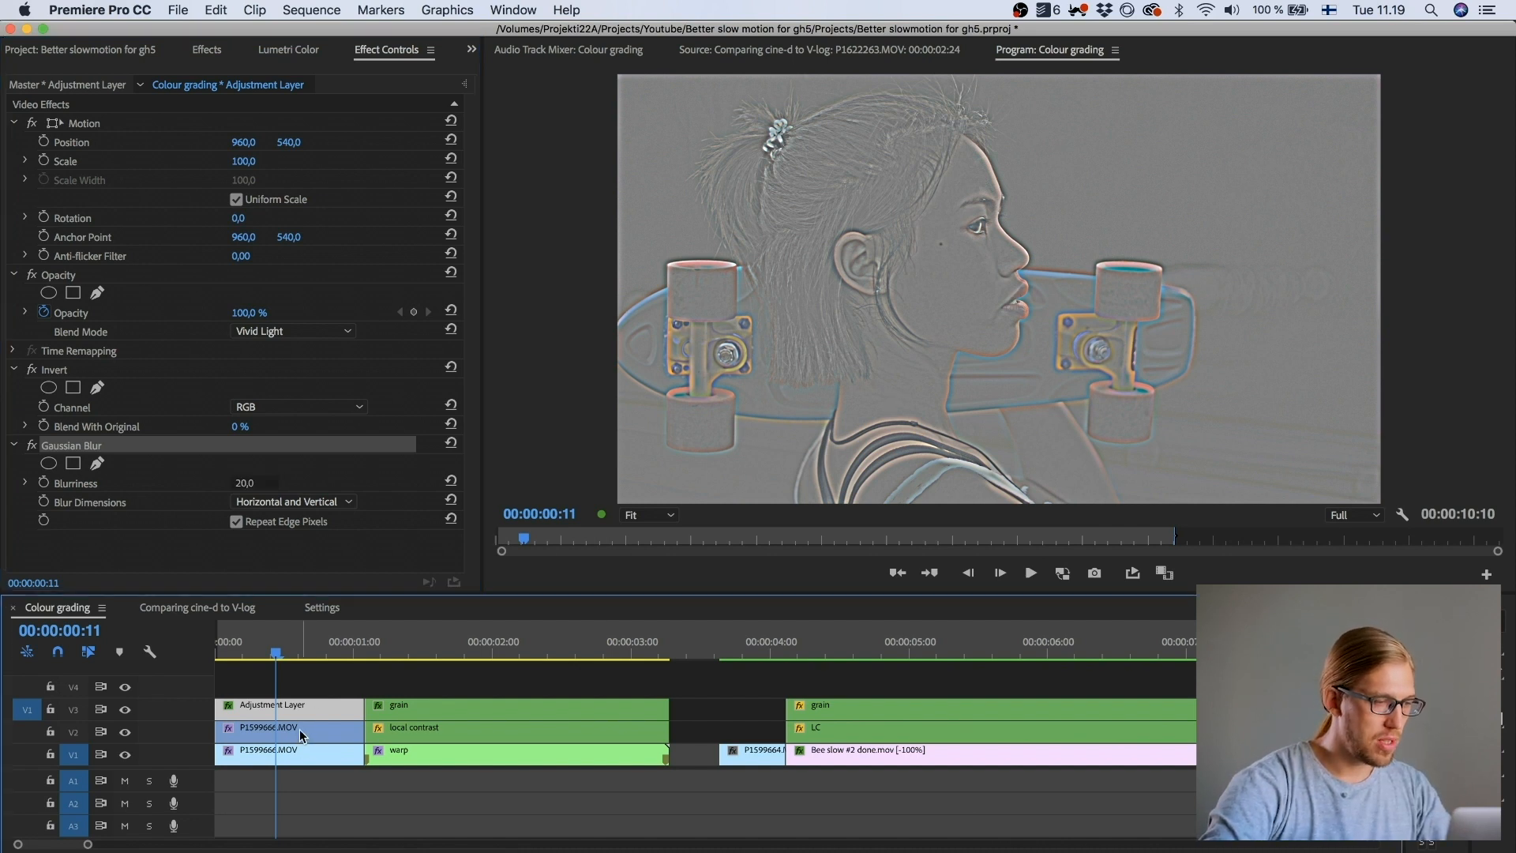
{"action": "left_click", "coordinate": [56, 372]}
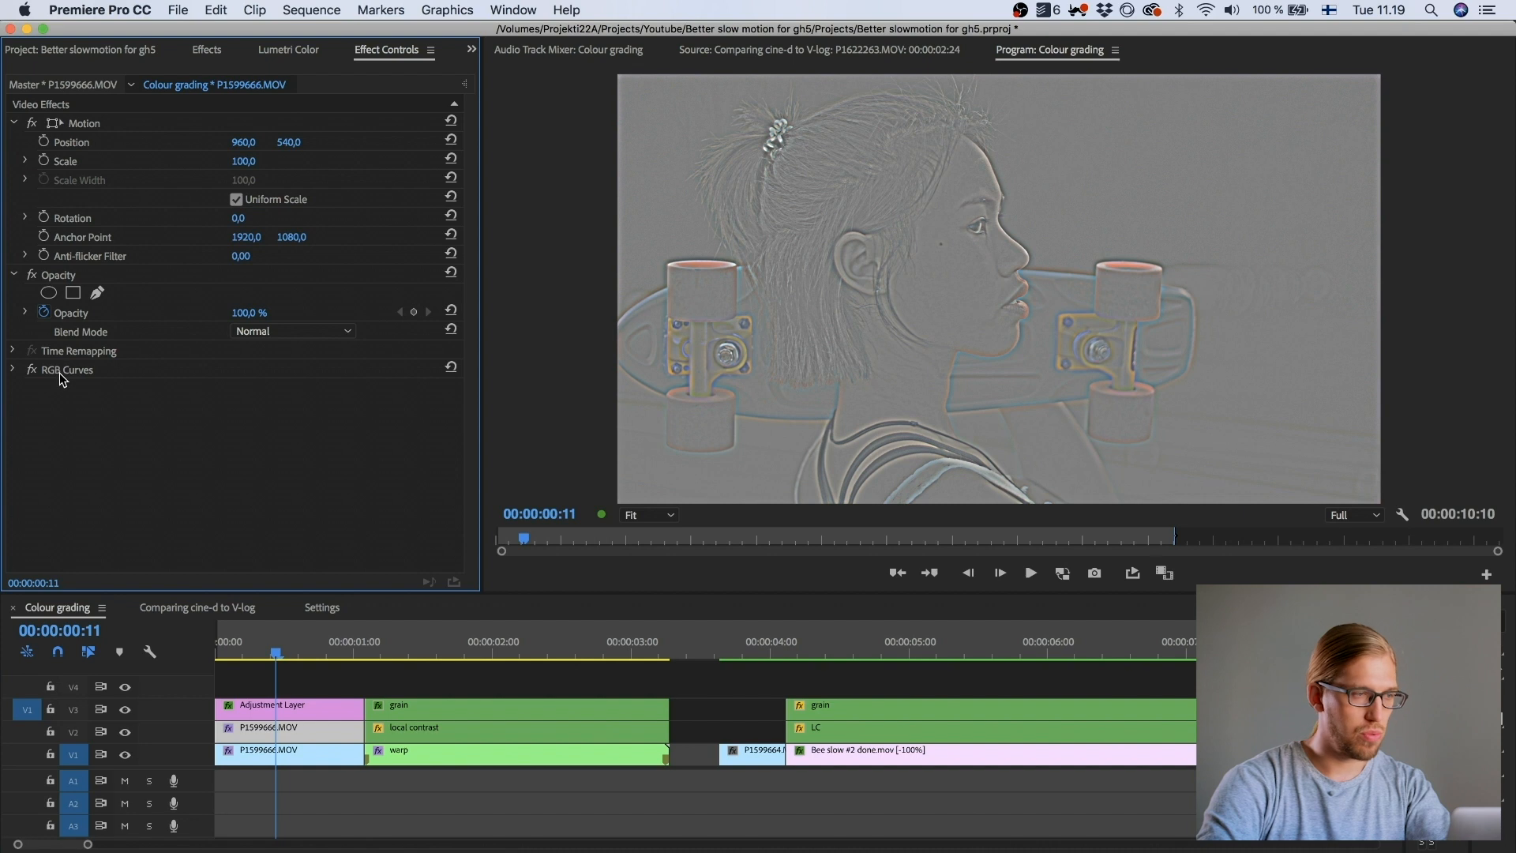
{"action": "key", "text": "Delete"}
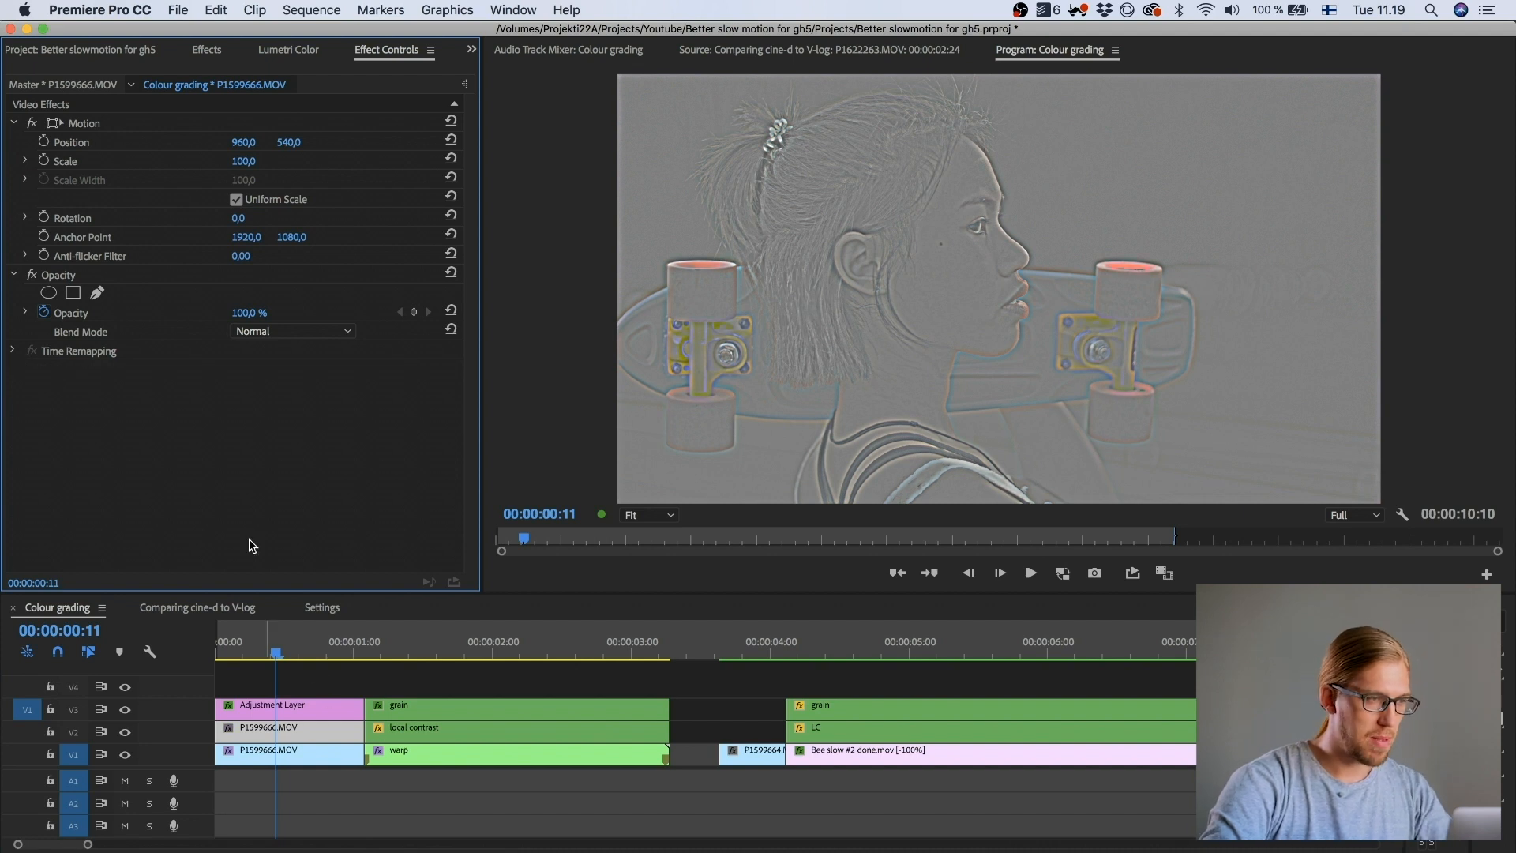
Step: Lower the V2 clip's Basic Correction Saturation to 0 in Lumetri Color
{"action": "left_click", "coordinate": [305, 53]}
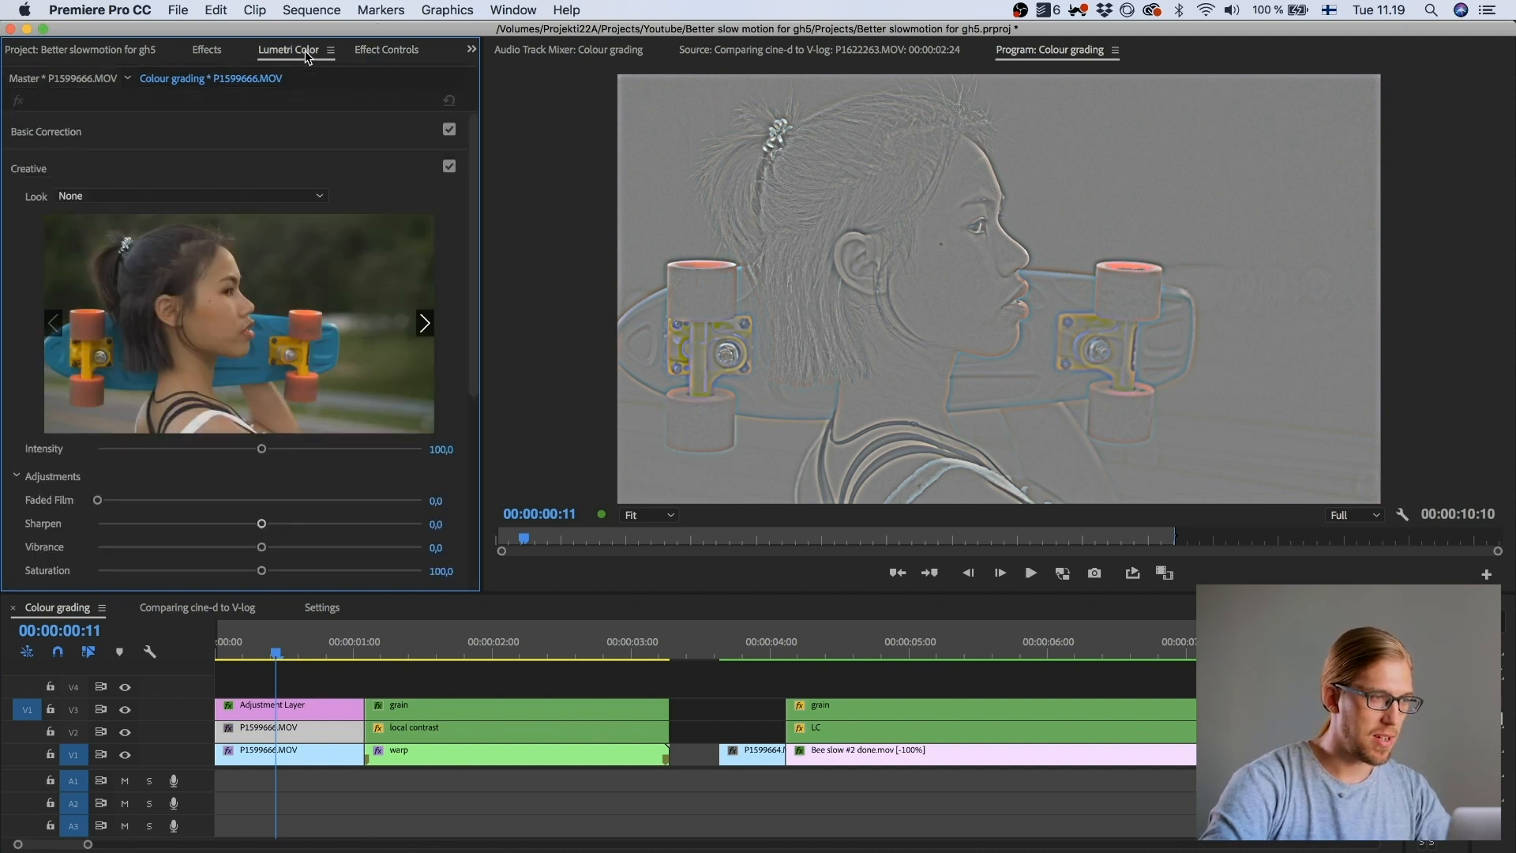
{"action": "left_click", "coordinate": [194, 118]}
{"action": "left_click_drag", "start_coordinate": [261, 521], "coordinate": [4, 517]}
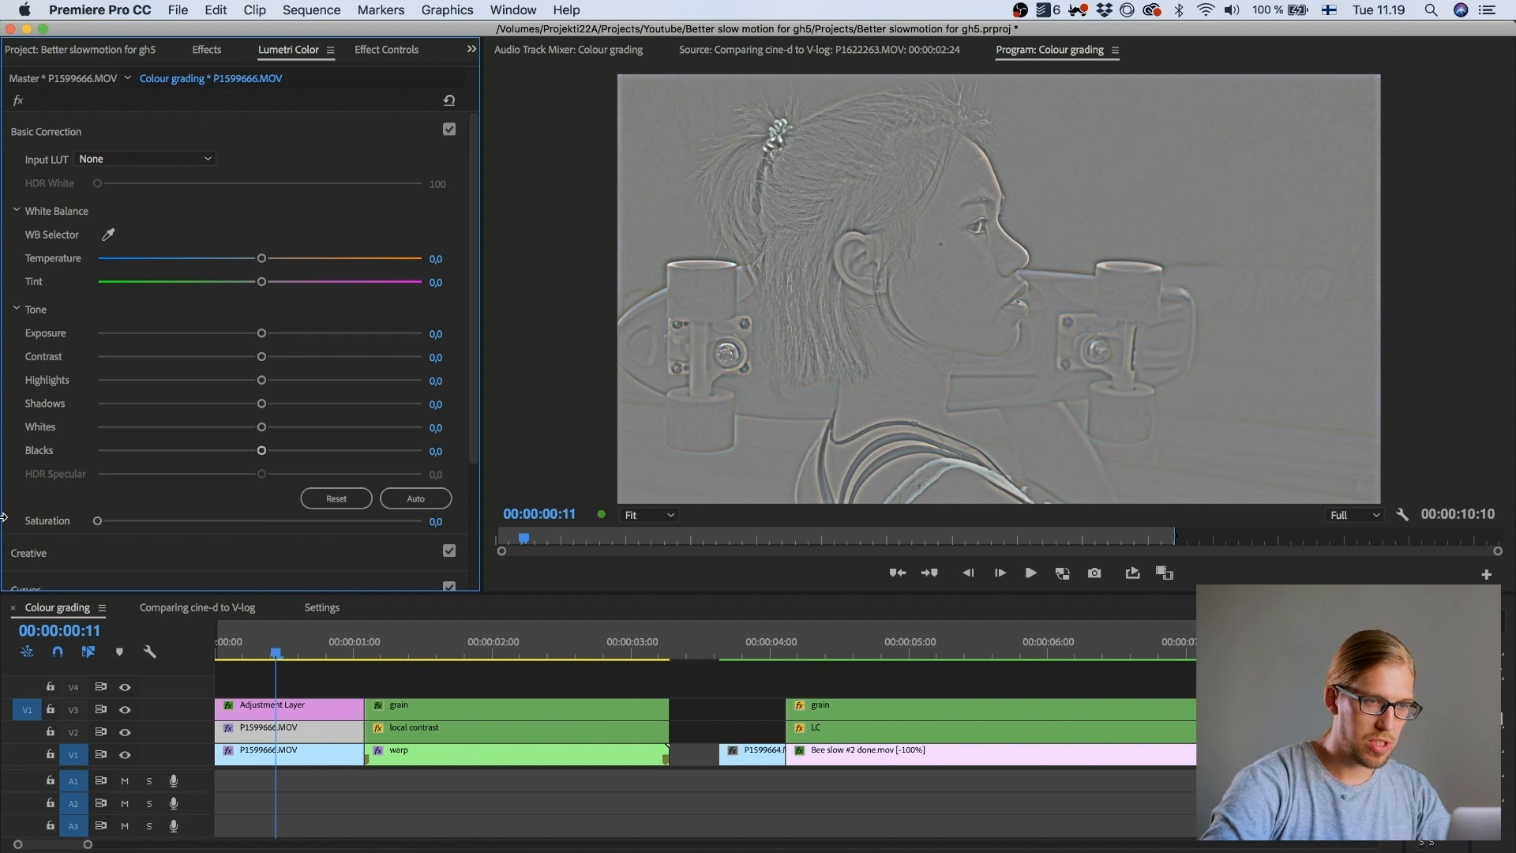
Step: Select the adjustment layer and toggle the visibility of V3 and V2 to compare the layers in the preview
{"action": "left_click", "coordinate": [399, 49]}
{"action": "left_click", "coordinate": [281, 705]}
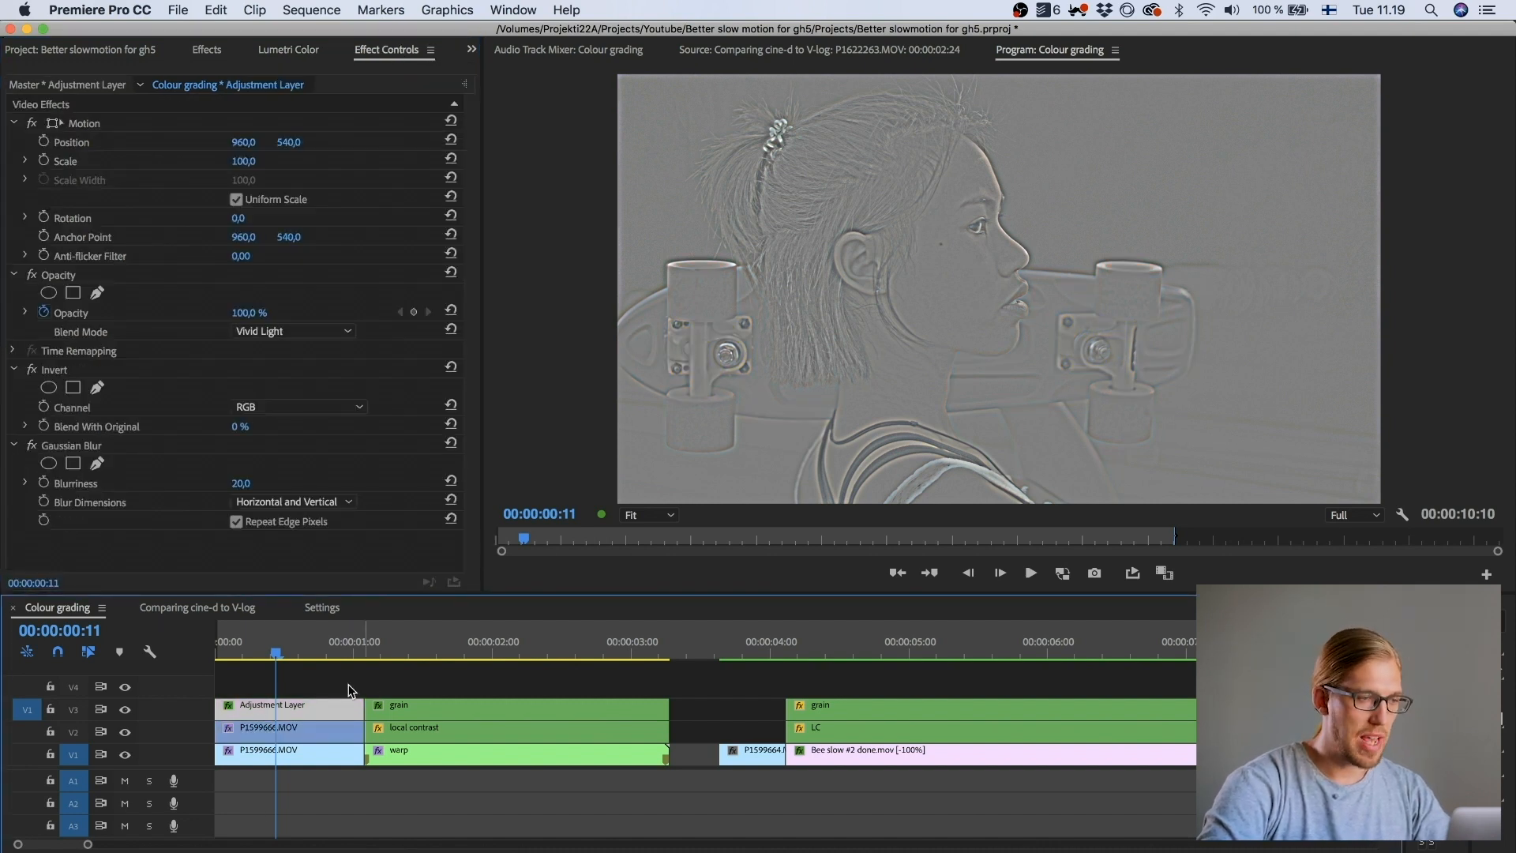
{"action": "left_click", "coordinate": [127, 711]}
{"action": "left_click", "coordinate": [125, 732]}
{"action": "left_click", "coordinate": [125, 709]}
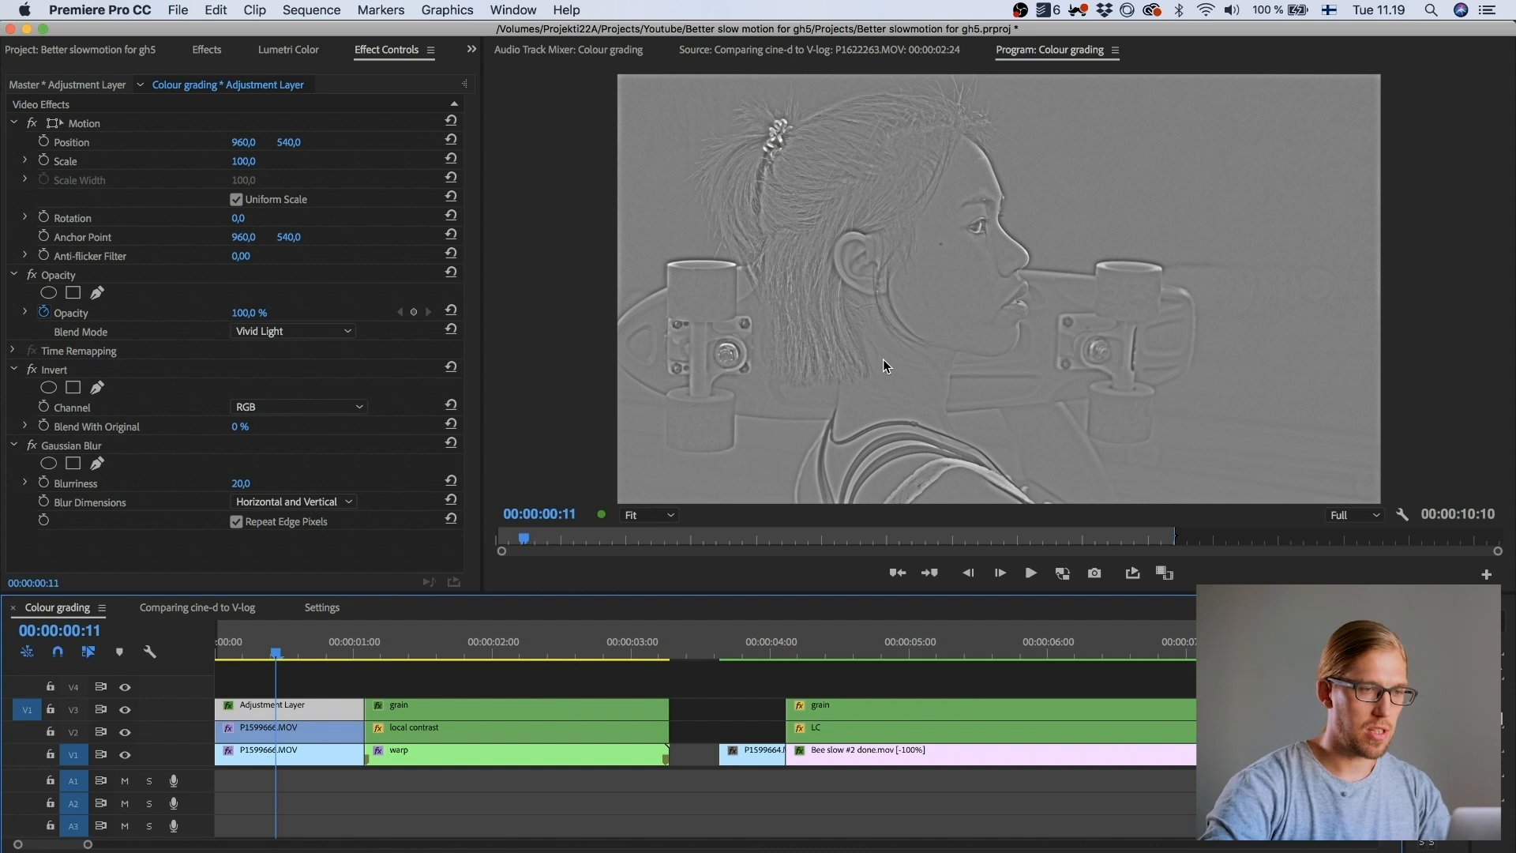
Step: Nest the adjustment layer and the V2 P1599666.MOV clip as LC and select the nested sequence
{"action": "left_click_drag", "start_coordinate": [247, 688], "coordinate": [273, 727]}
{"action": "right_click", "coordinate": [249, 728]}
{"action": "left_click", "coordinate": [340, 564]}
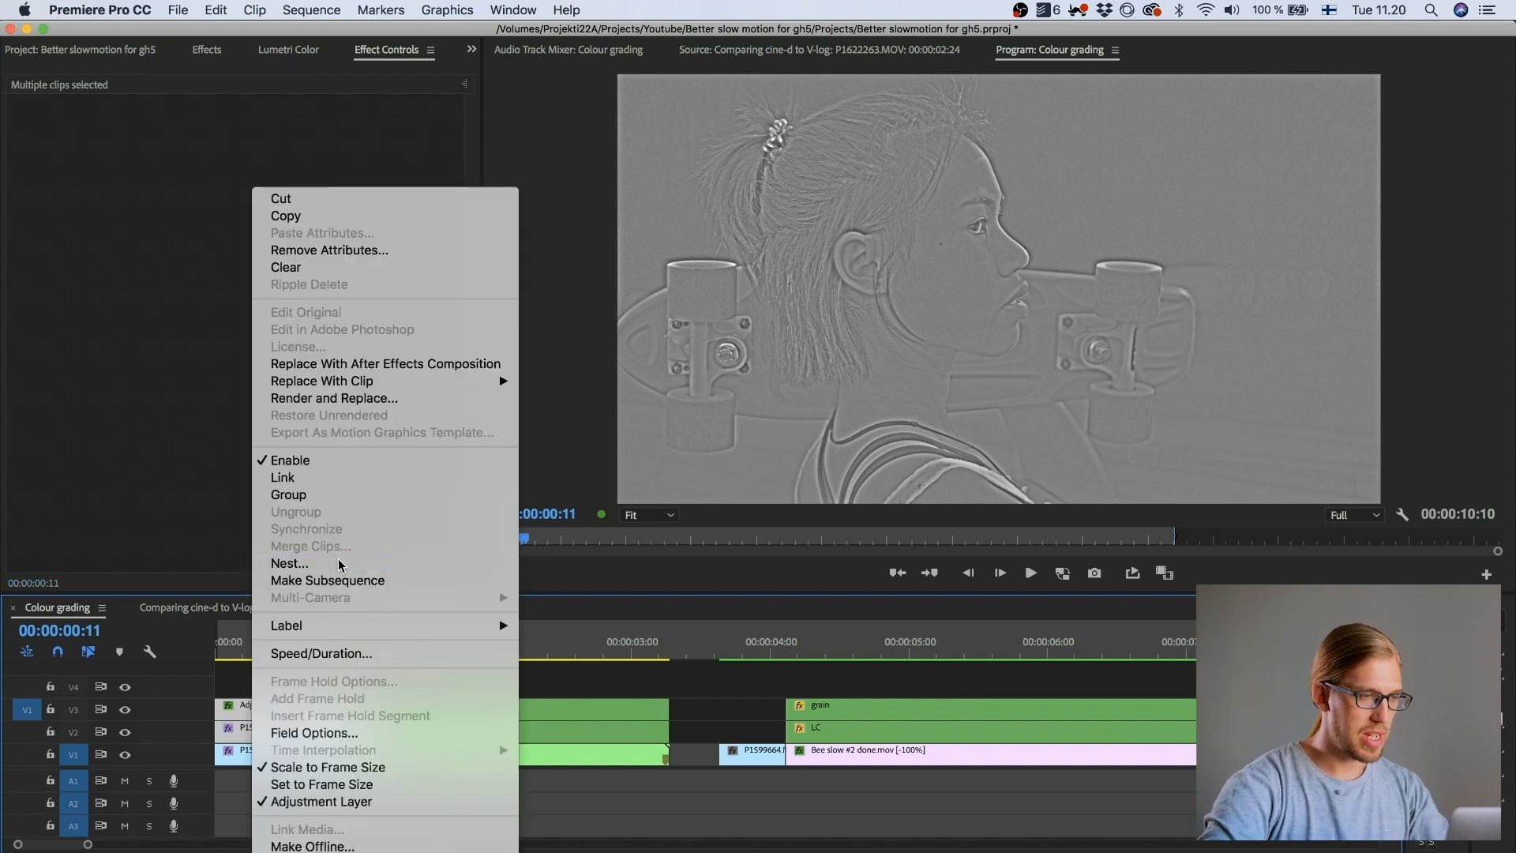
{"action": "type", "text": "LC"}
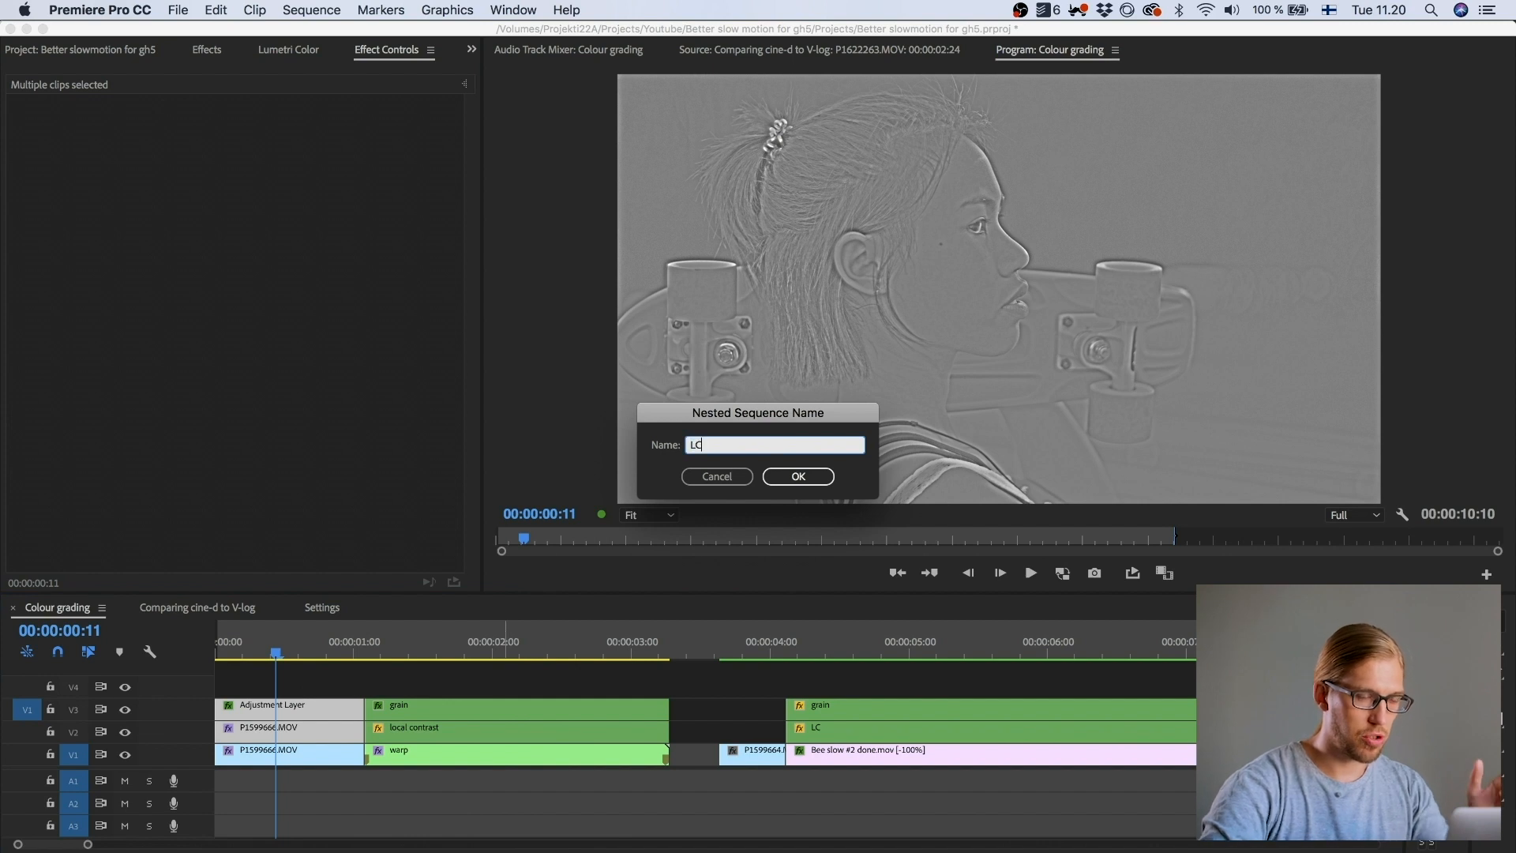
{"action": "key", "text": "Return"}
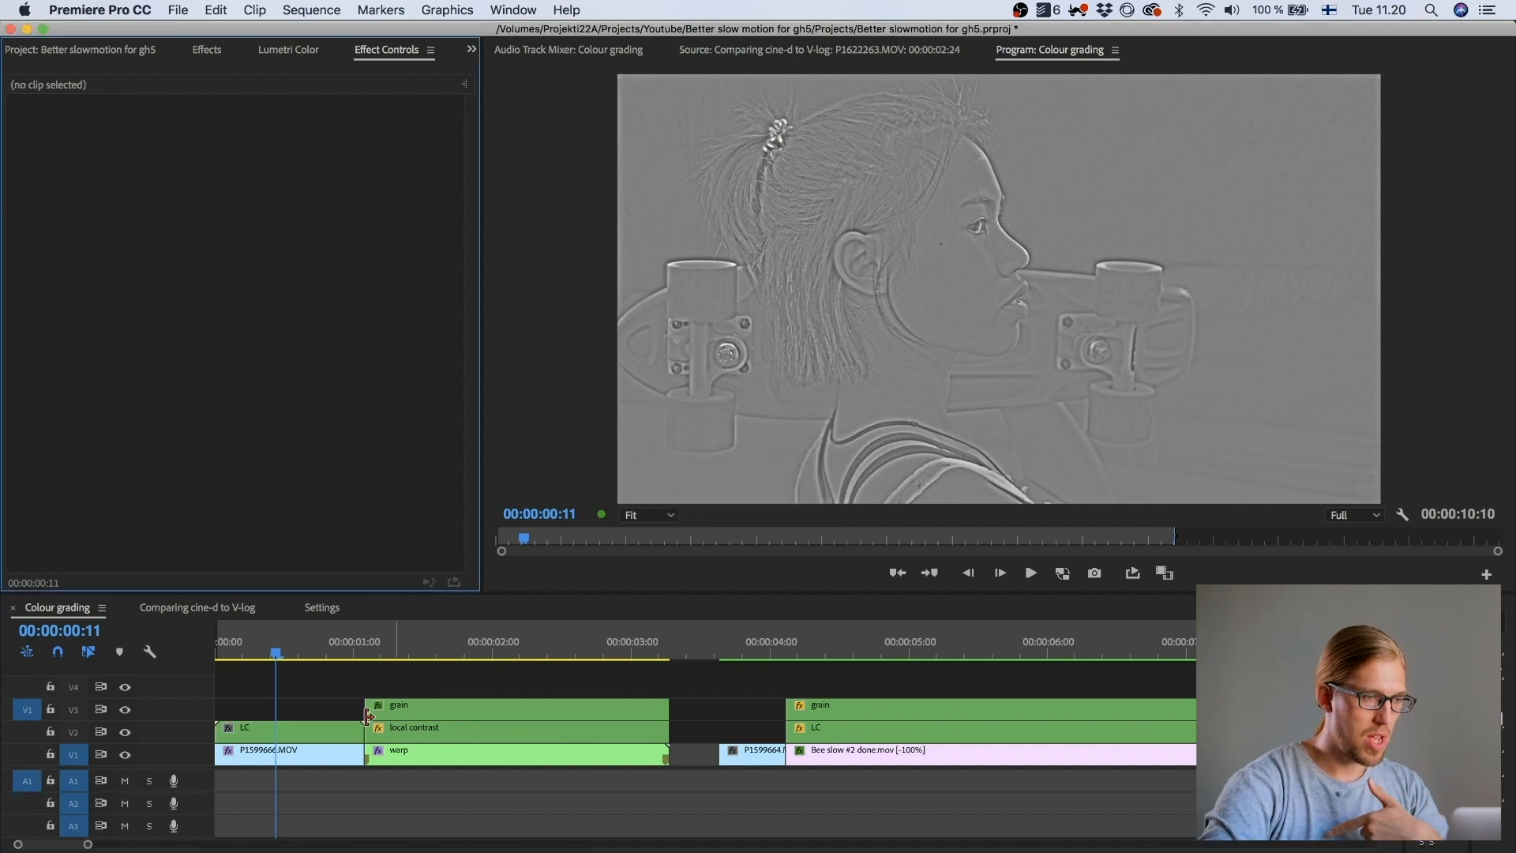
{"action": "left_click", "coordinate": [269, 731]}
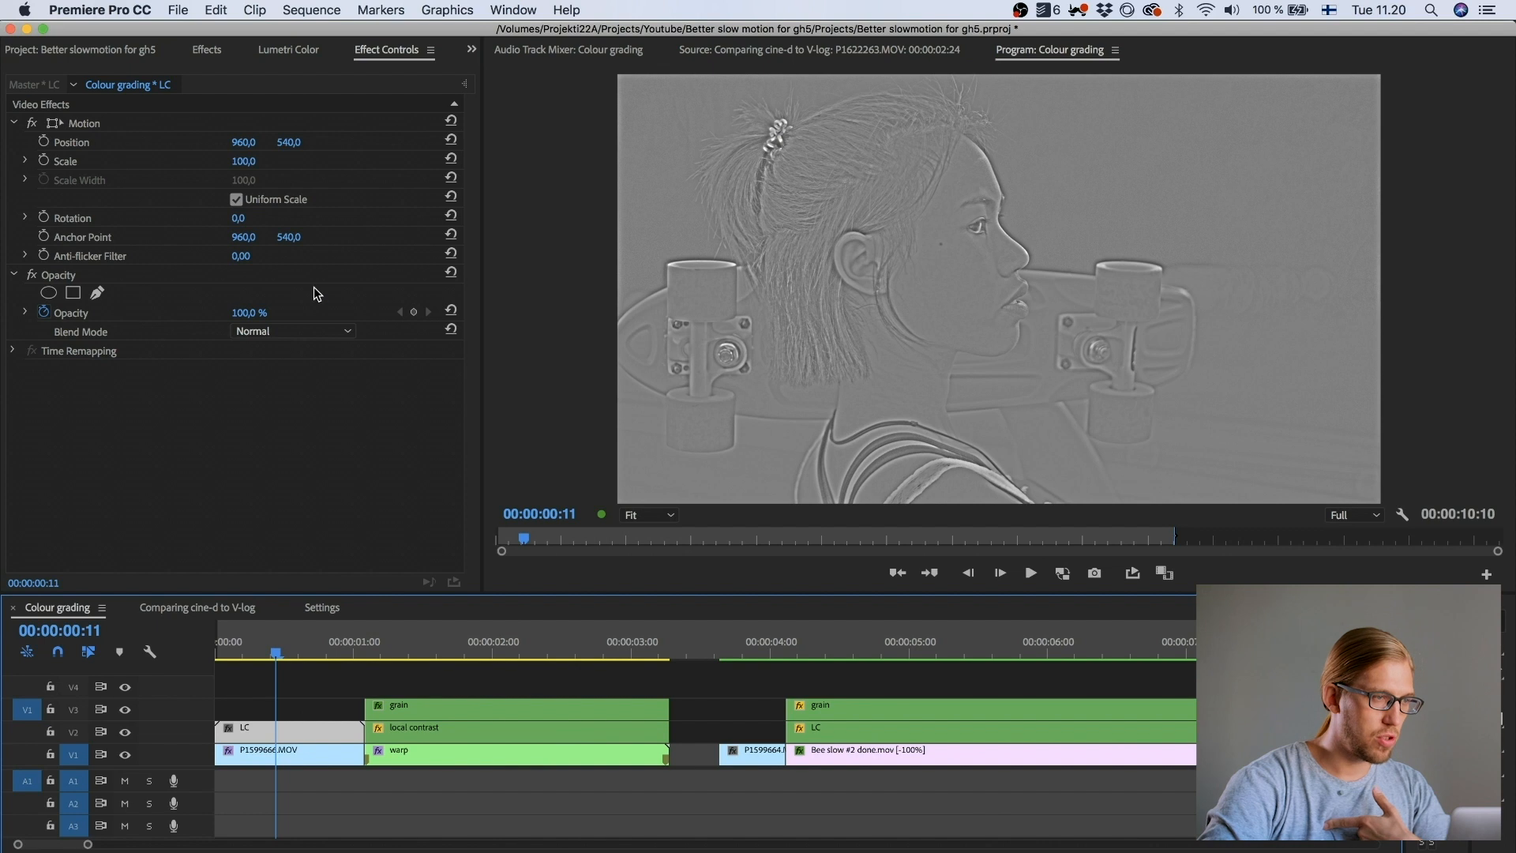
Step: Set the nested LC clip's blend mode to Overlay and toggle V2's visibility to compare the result
{"action": "left_click", "coordinate": [298, 332]}
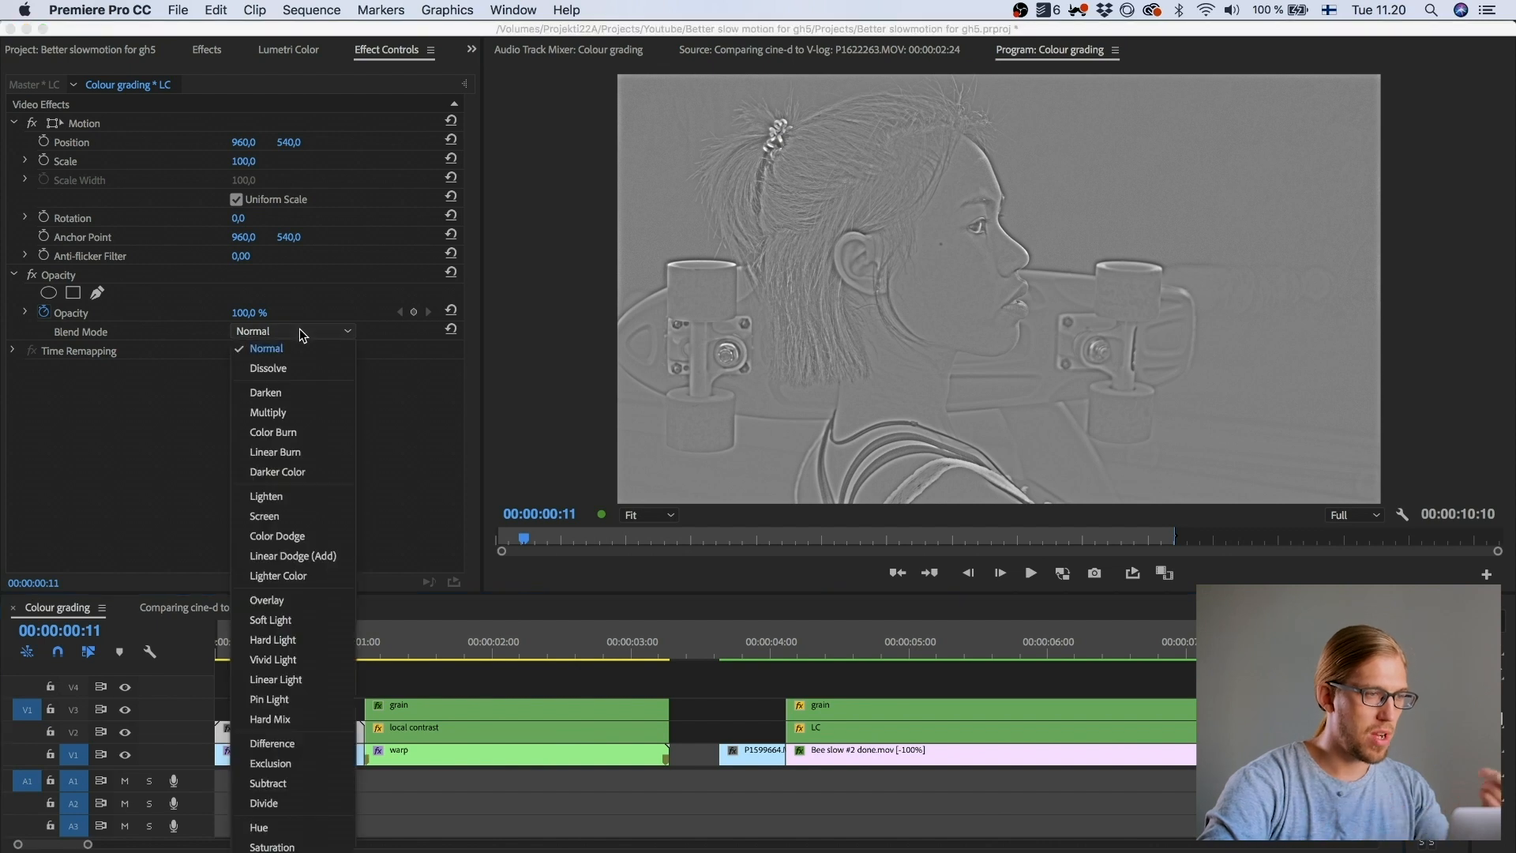
{"action": "left_click", "coordinate": [283, 603]}
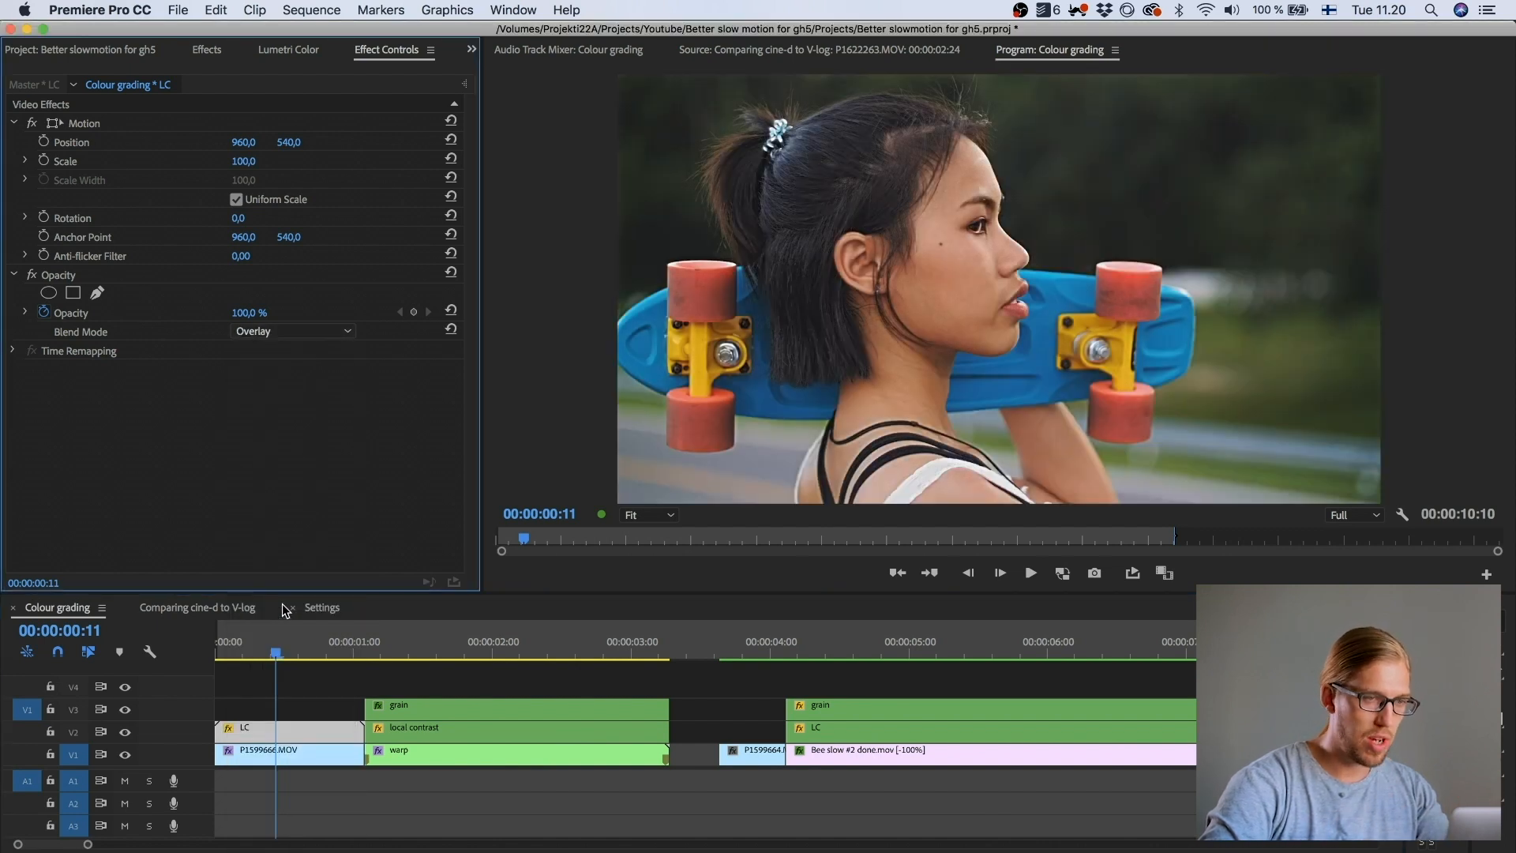
{"action": "left_click", "coordinate": [123, 736]}
{"action": "left_click", "coordinate": [124, 737]}
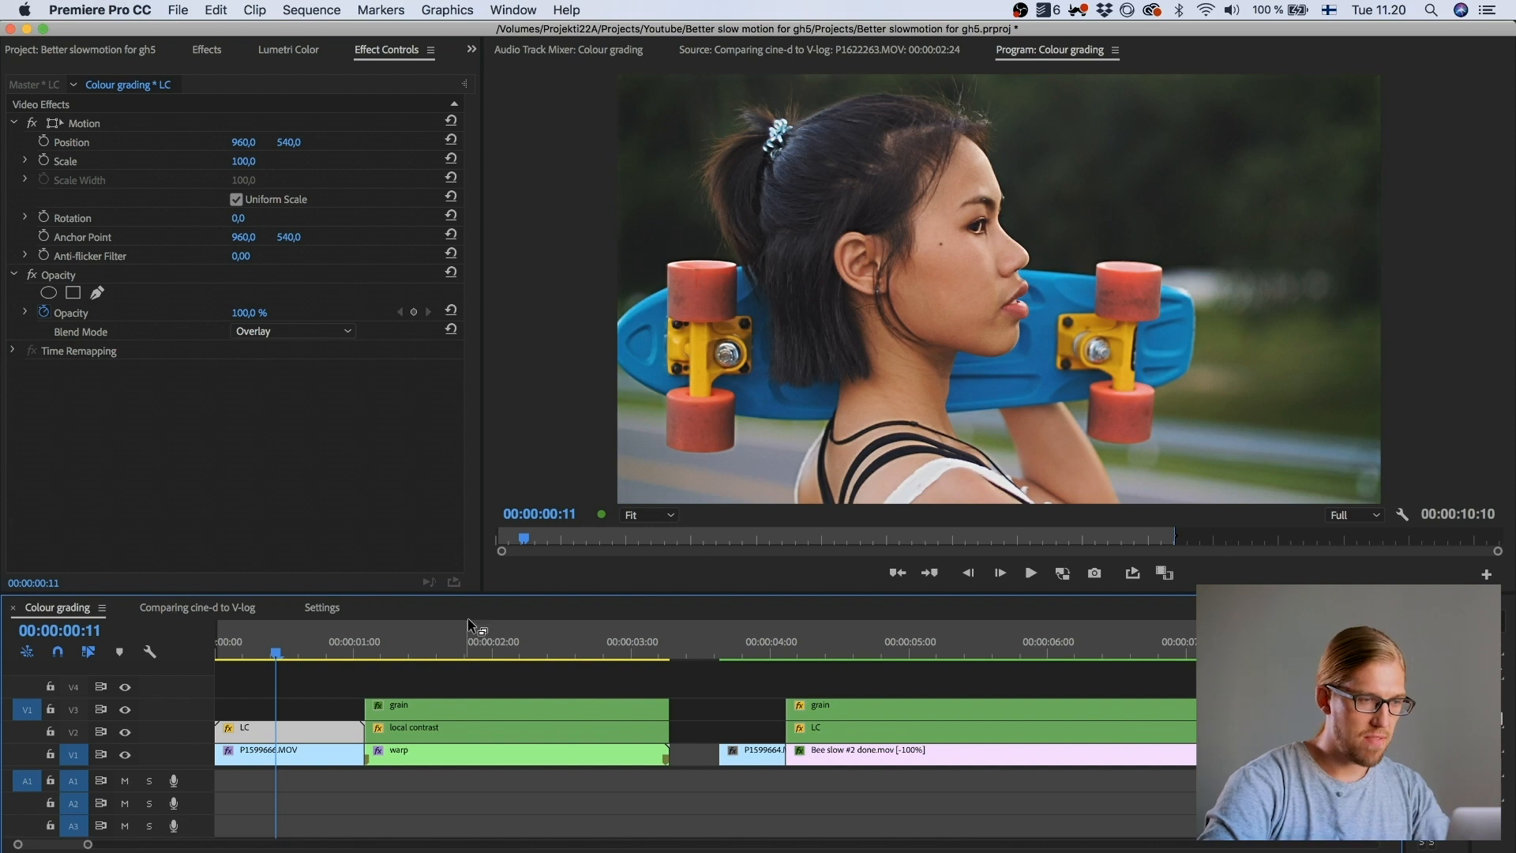
Step: Enlarge the program preview to 200% and repeatedly toggle V2's visibility to examine the local contrast on the face
{"action": "left_click", "coordinate": [638, 515]}
{"action": "left_click", "coordinate": [652, 677]}
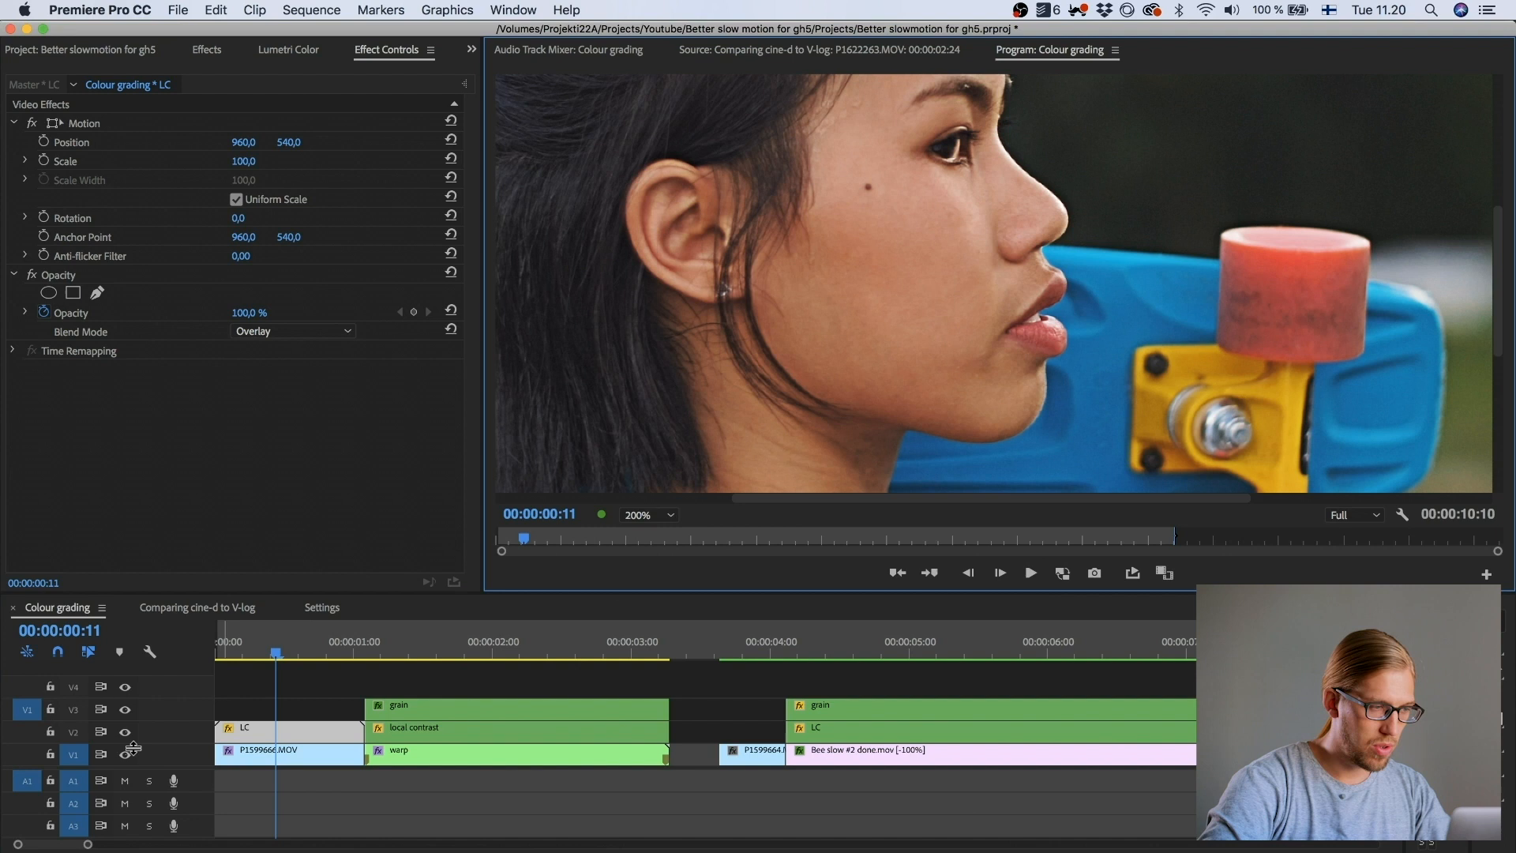
{"action": "left_click", "coordinate": [127, 732]}
{"action": "left_click", "coordinate": [126, 732]}
{"action": "left_click", "coordinate": [126, 732]}
{"action": "left_click", "coordinate": [126, 732]}
{"action": "left_click", "coordinate": [126, 732]}
{"action": "left_click", "coordinate": [126, 732]}
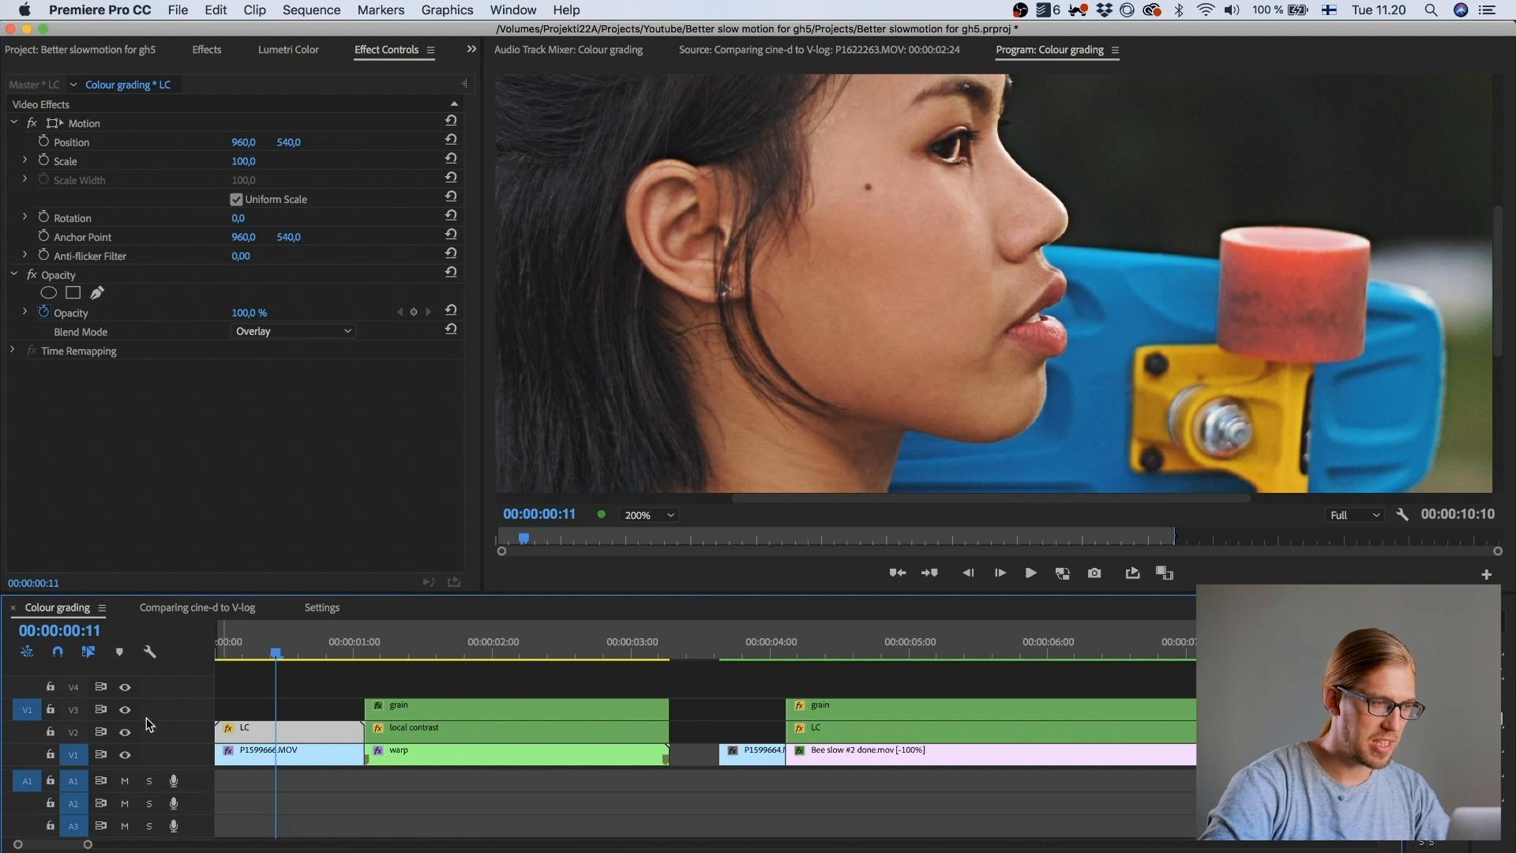
{"action": "left_click", "coordinate": [125, 733]}
{"action": "left_click", "coordinate": [125, 733]}
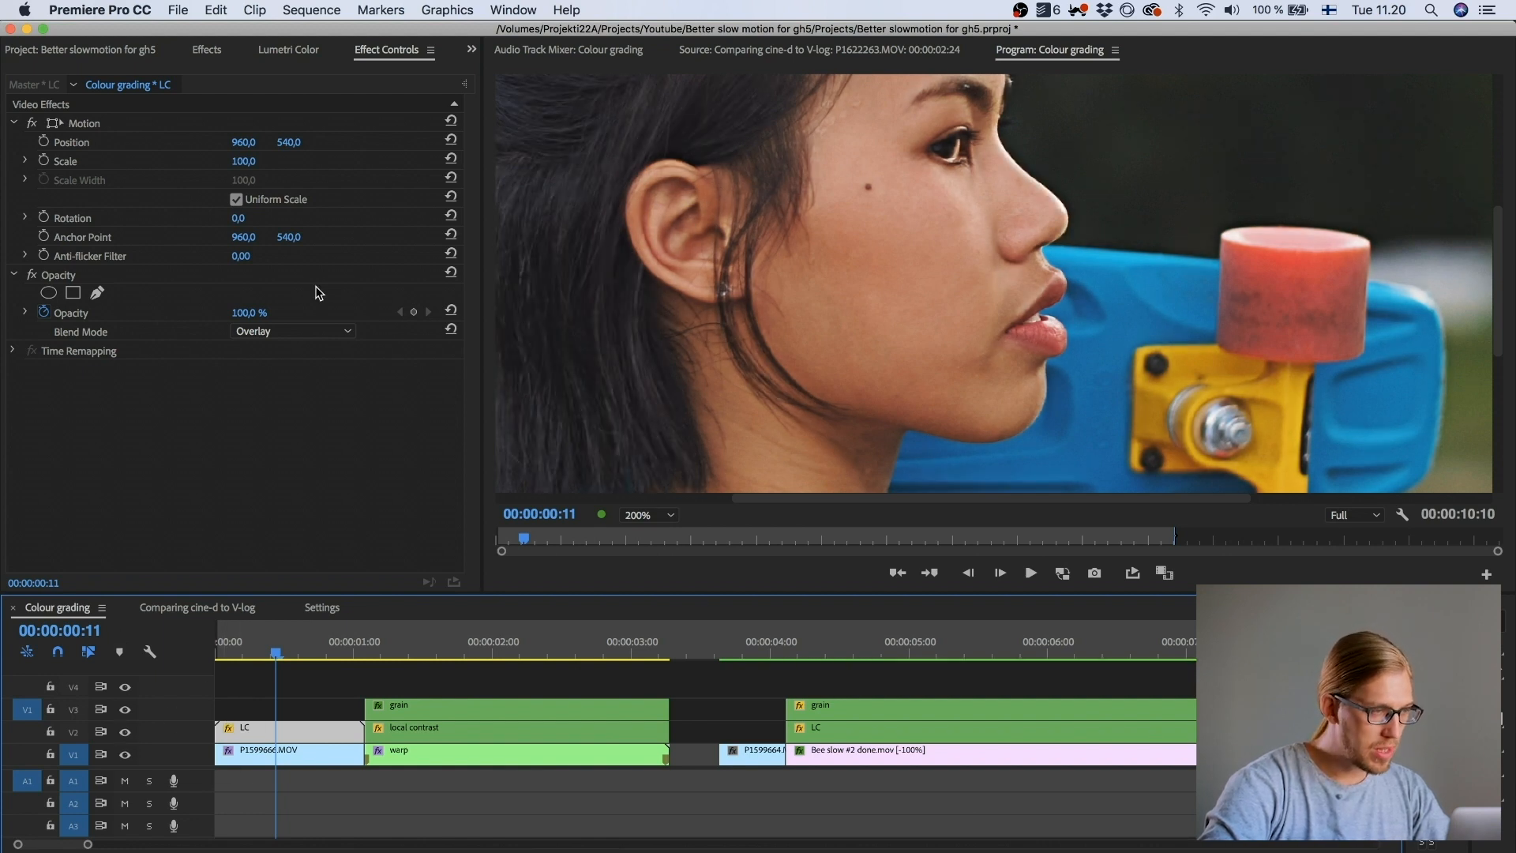
Step: Try the LC clip's opacity at 60%, compare it by toggling V2, and restore the opacity to 100%
{"action": "left_click", "coordinate": [254, 312]}
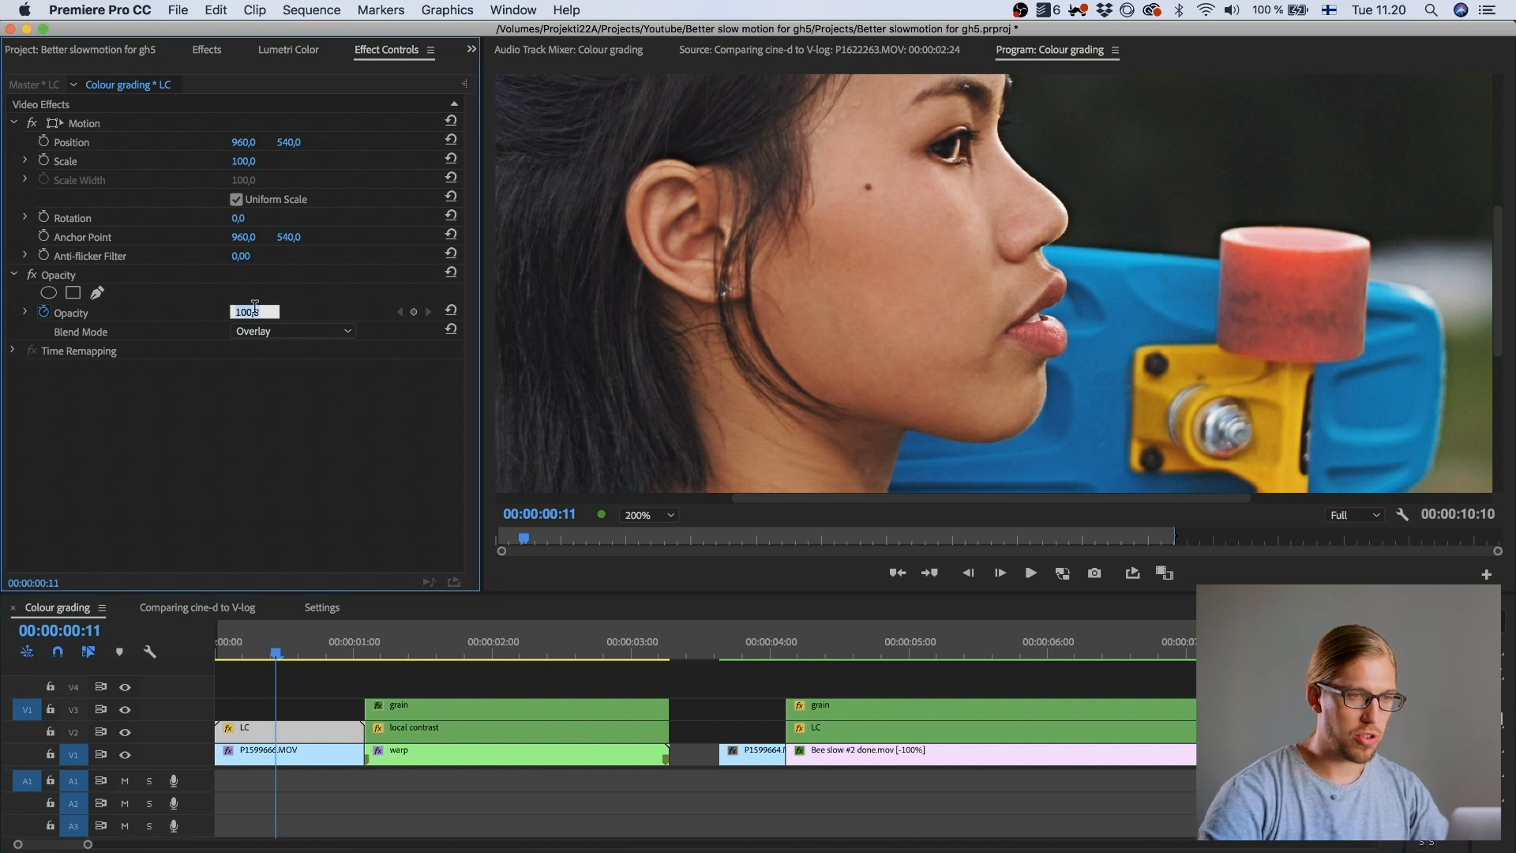
{"action": "type", "text": "70,0"}
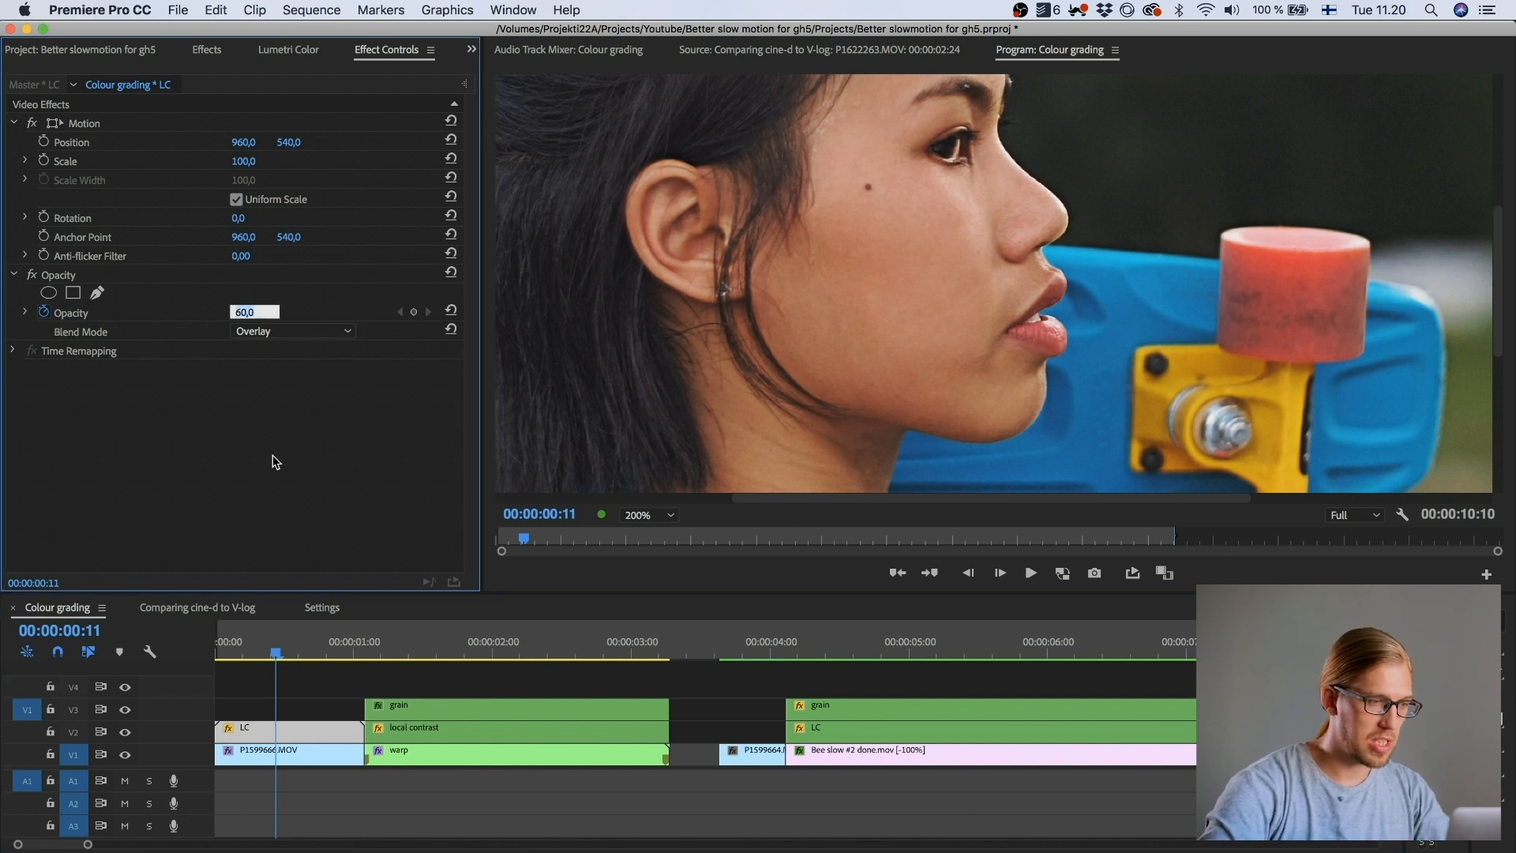
{"action": "left_click", "coordinate": [126, 734]}
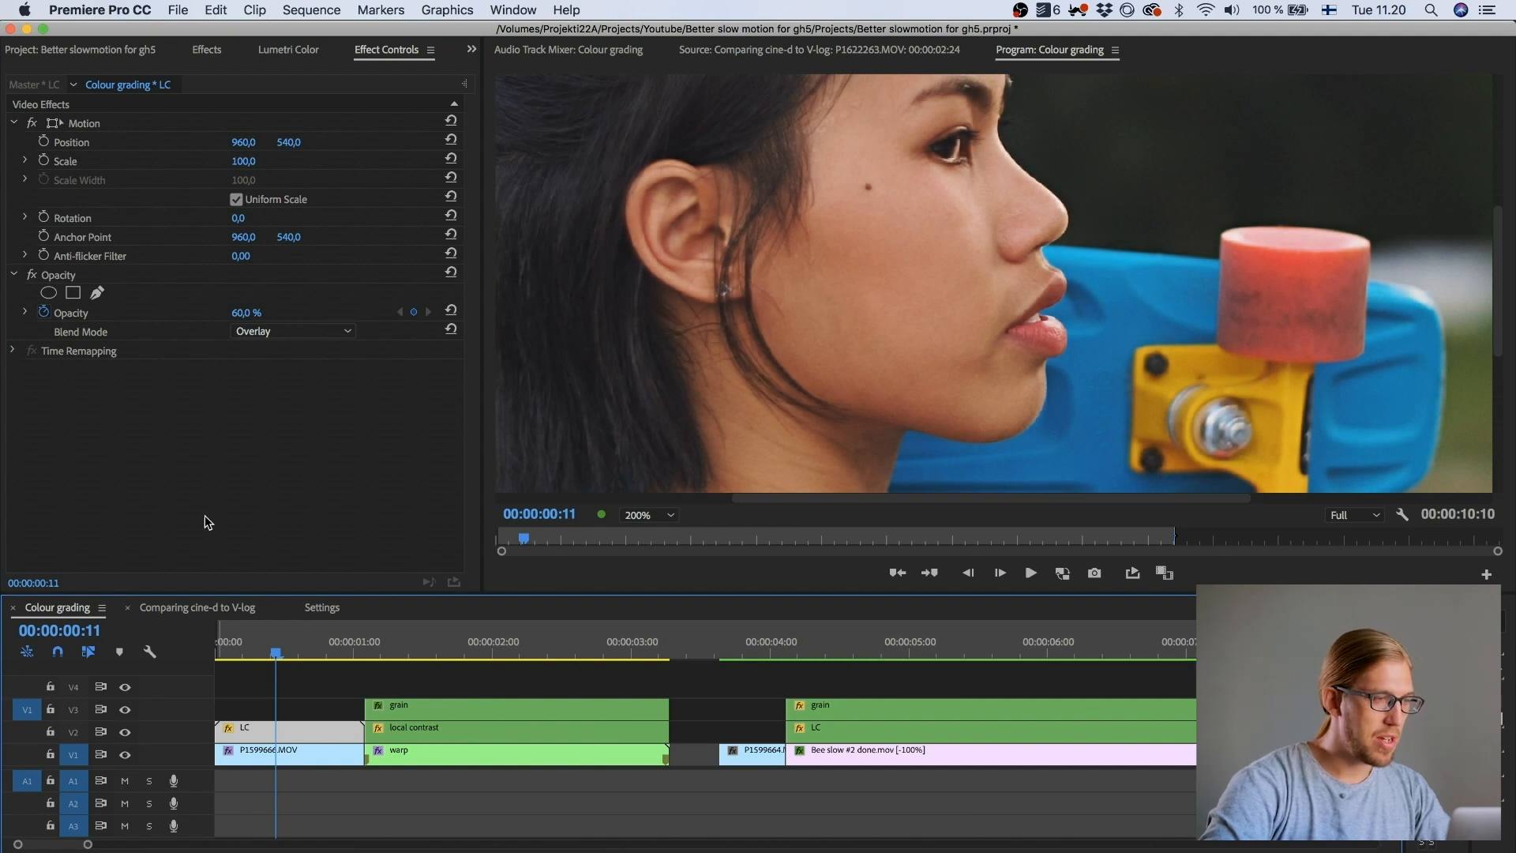
{"action": "left_click_drag", "start_coordinate": [260, 312], "coordinate": [296, 313]}
Step: Open the nested LC sequence, select its P1599666.MOV clip and set the Basic Correction Exposure to -0.4
{"action": "double_click", "coordinate": [256, 726]}
{"action": "left_click", "coordinate": [286, 716]}
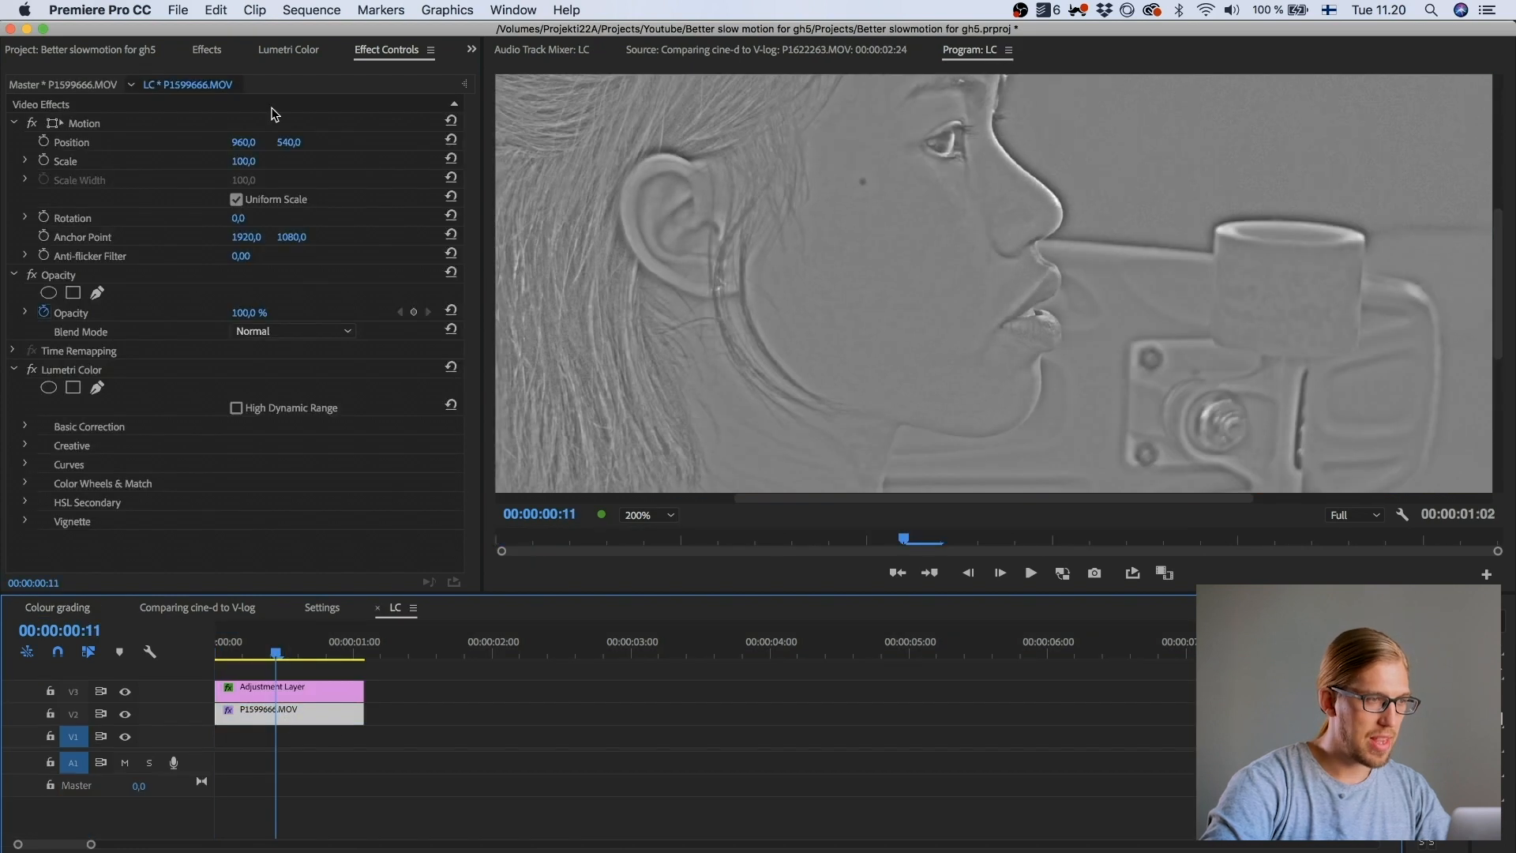
{"action": "left_click", "coordinate": [329, 50]}
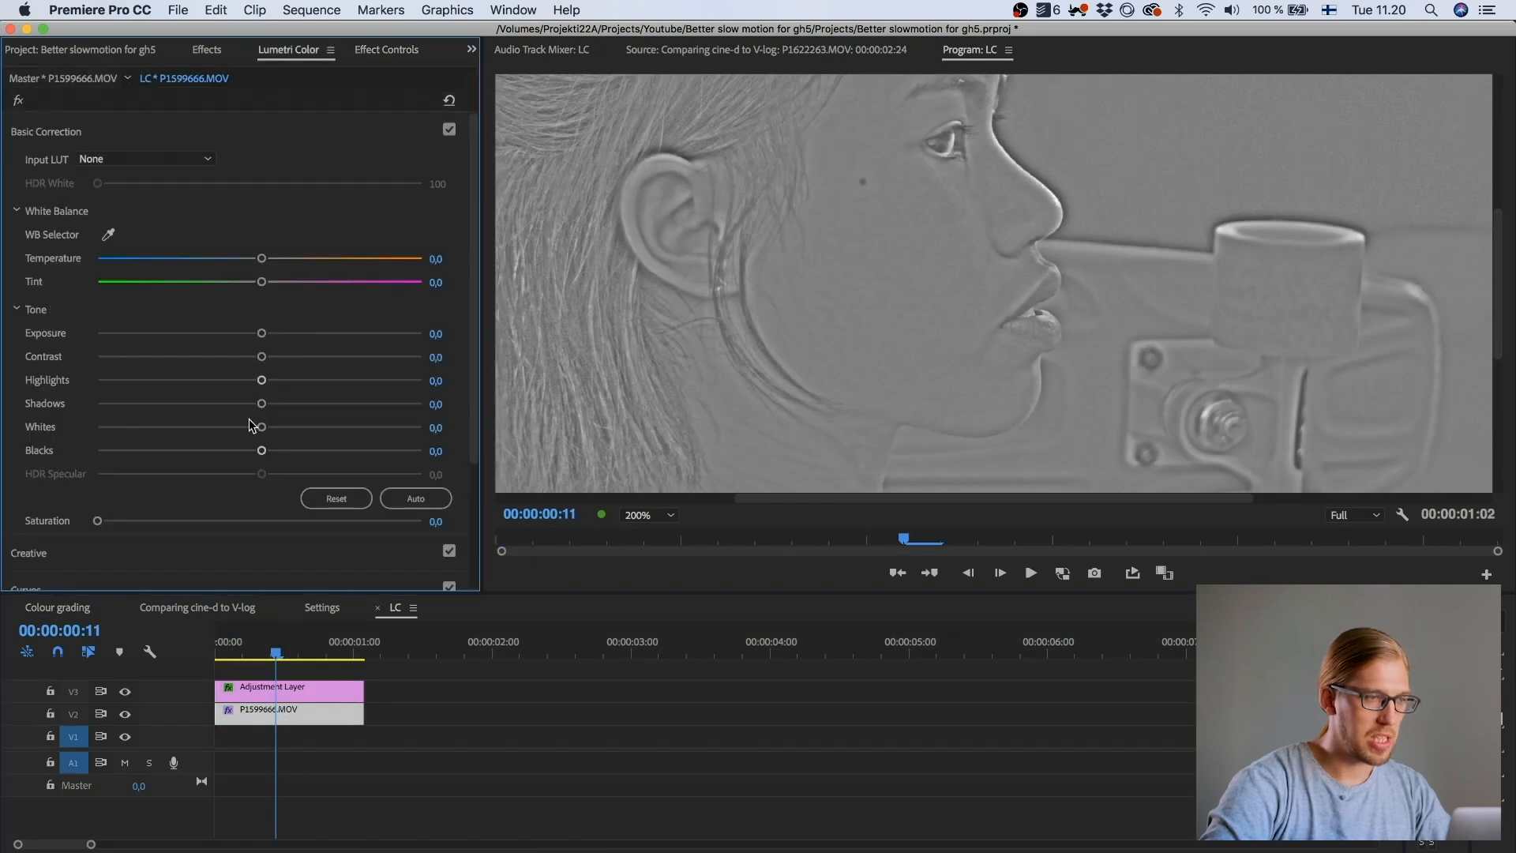
{"action": "mouse_move", "coordinate": [262, 333]}
{"action": "left_mouse_down"}
{"action": "mouse_move", "coordinate": [229, 332]}
{"action": "mouse_move", "coordinate": [260, 335]}
{"action": "mouse_move", "coordinate": [246, 335]}
{"action": "left_mouse_up"}
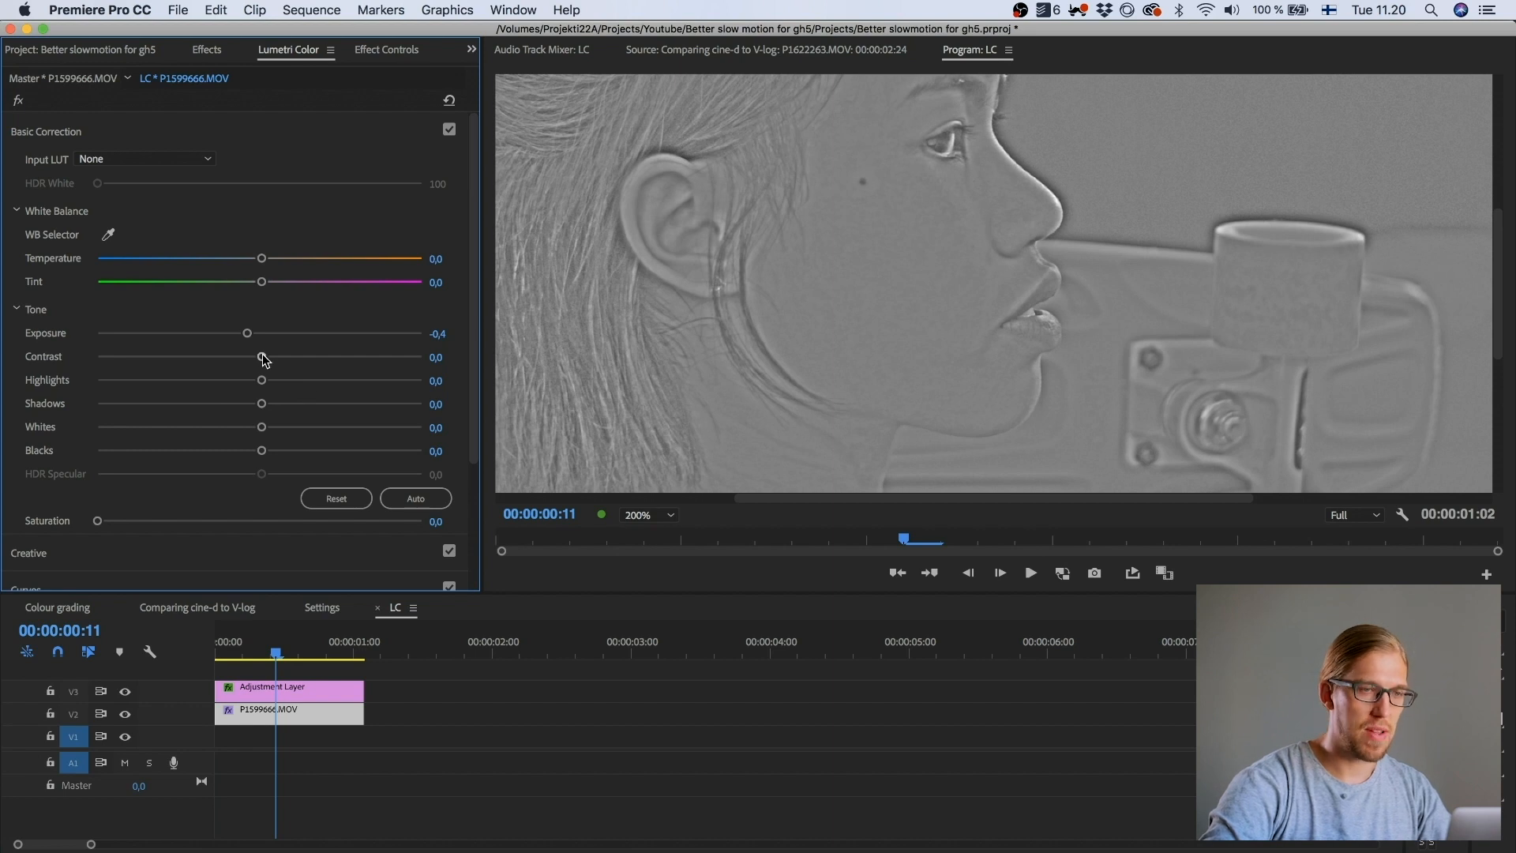
Step: Soften the clip's tones with Contrast at -89.4, Highlights at -70.0, Shadows at -25.6 and Whites at 2.8
{"action": "left_click_drag", "start_coordinate": [264, 359], "coordinate": [116, 363]}
{"action": "left_click_drag", "start_coordinate": [261, 429], "coordinate": [147, 395]}
{"action": "left_click_drag", "start_coordinate": [258, 406], "coordinate": [217, 406]}
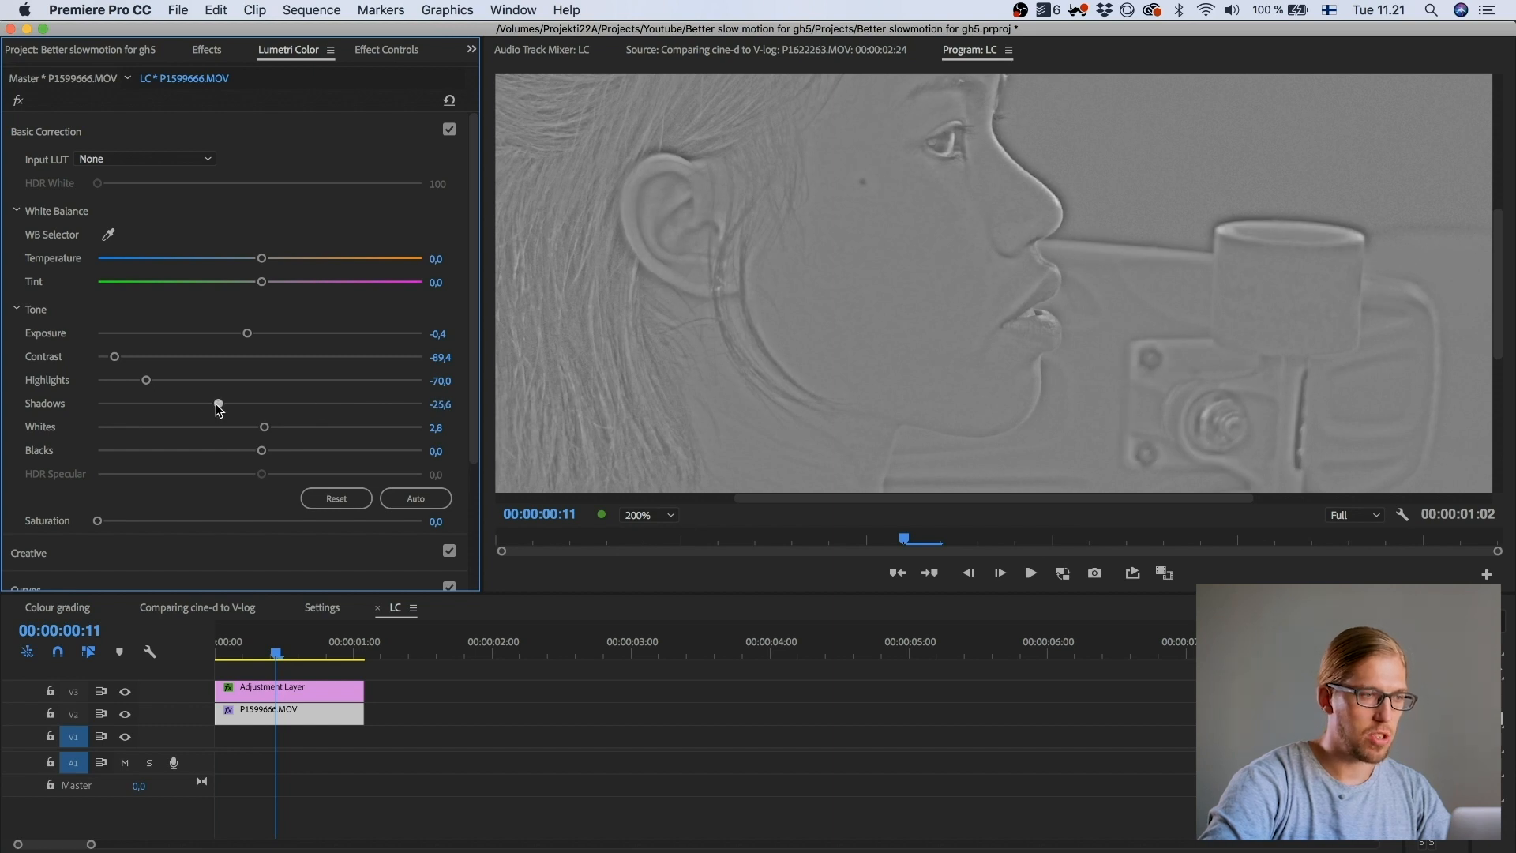
Step: Shape the clip's RGB curve by anchoring the midpoint, lowering the white end, raising the black end and adding a shadow point
{"action": "left_click", "coordinate": [250, 133]}
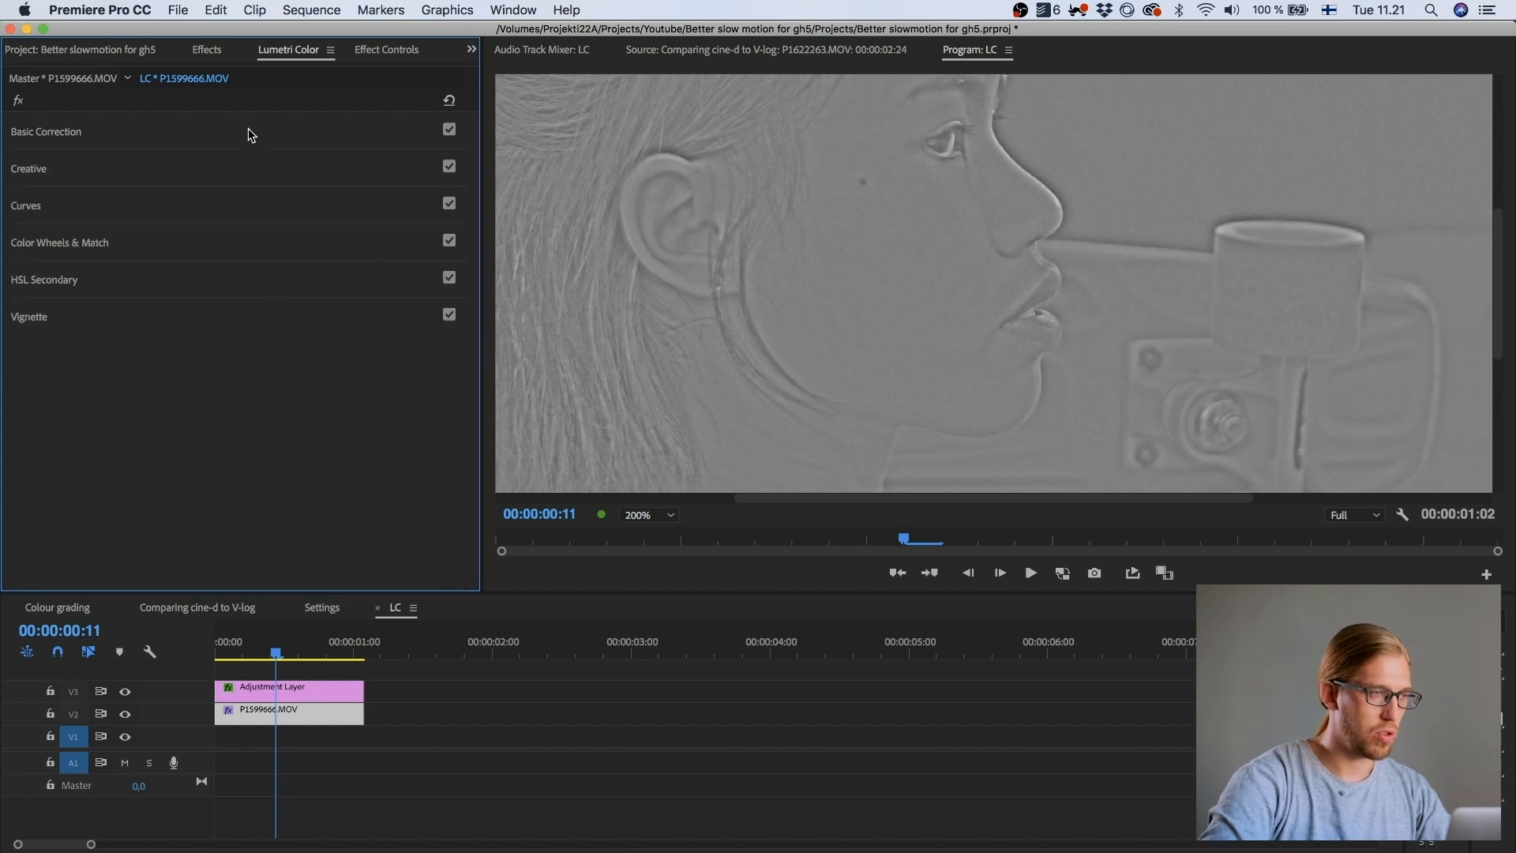
{"action": "left_click", "coordinate": [198, 209]}
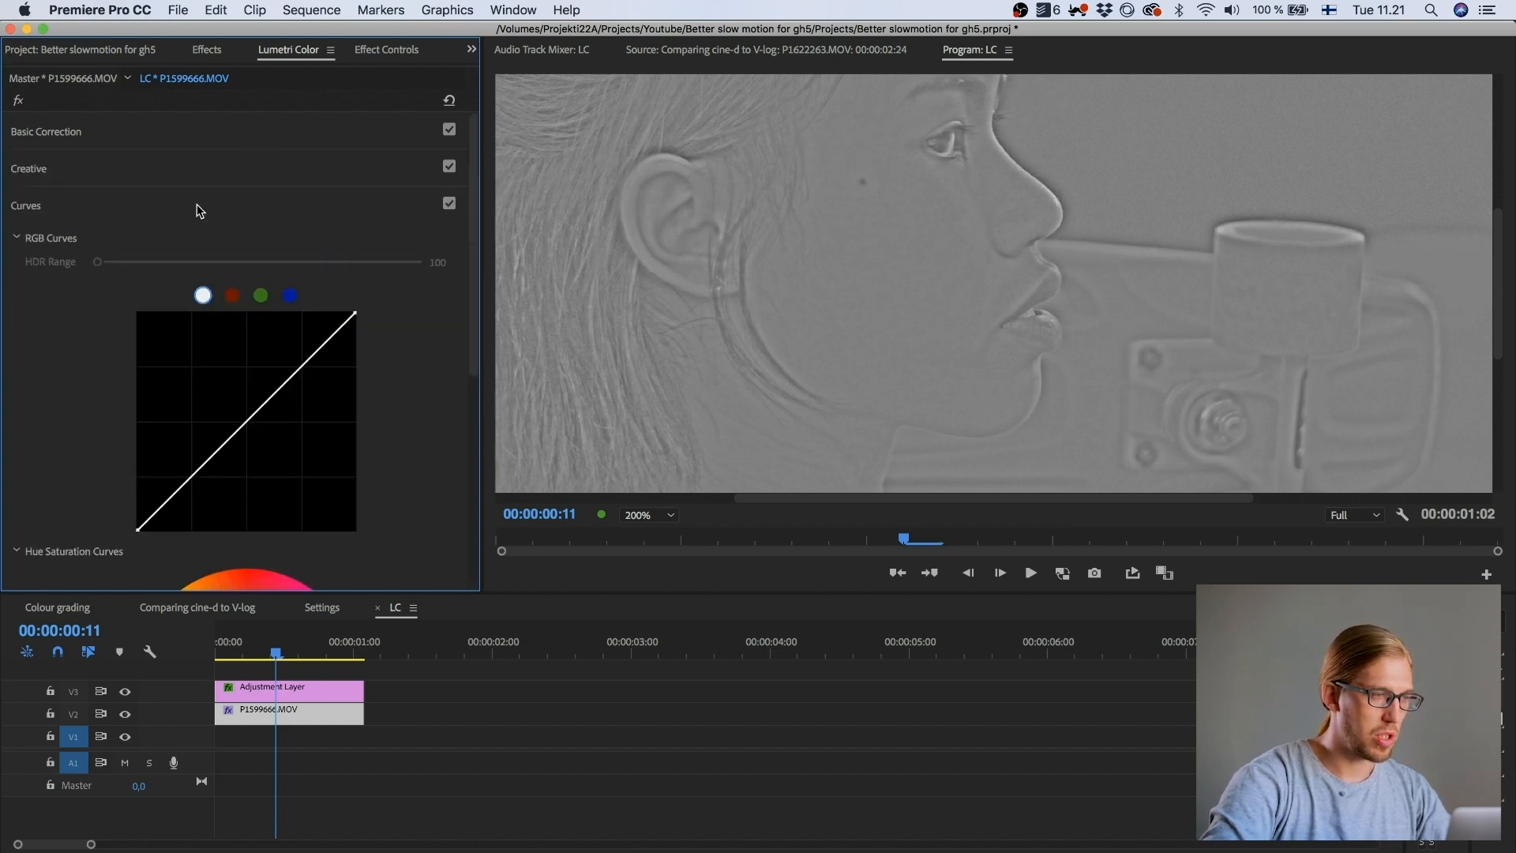
{"action": "left_click", "coordinate": [246, 424]}
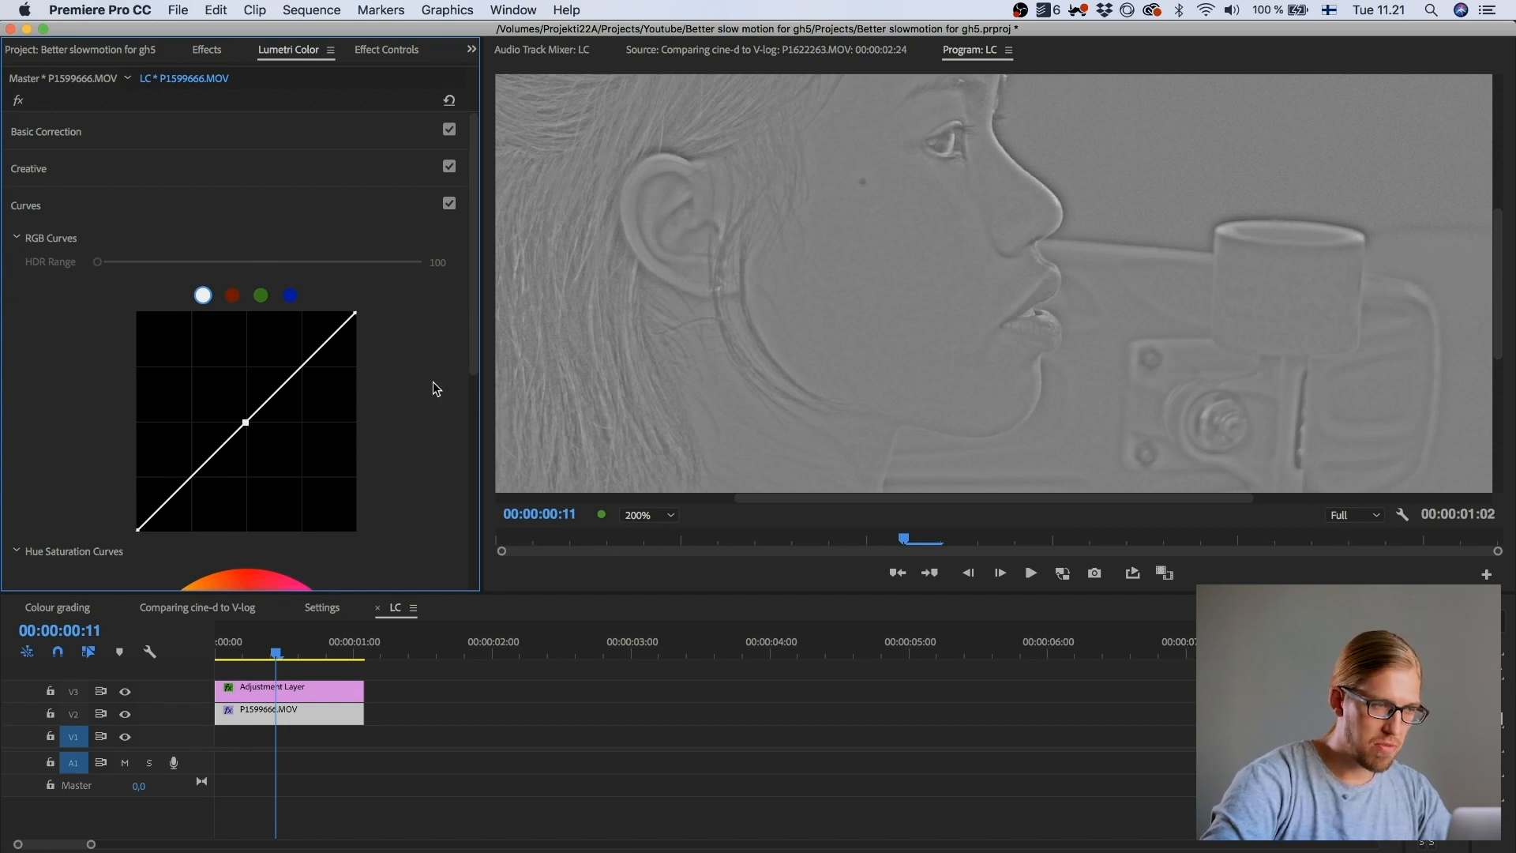
{"action": "left_click_drag", "start_coordinate": [355, 315], "coordinate": [400, 340]}
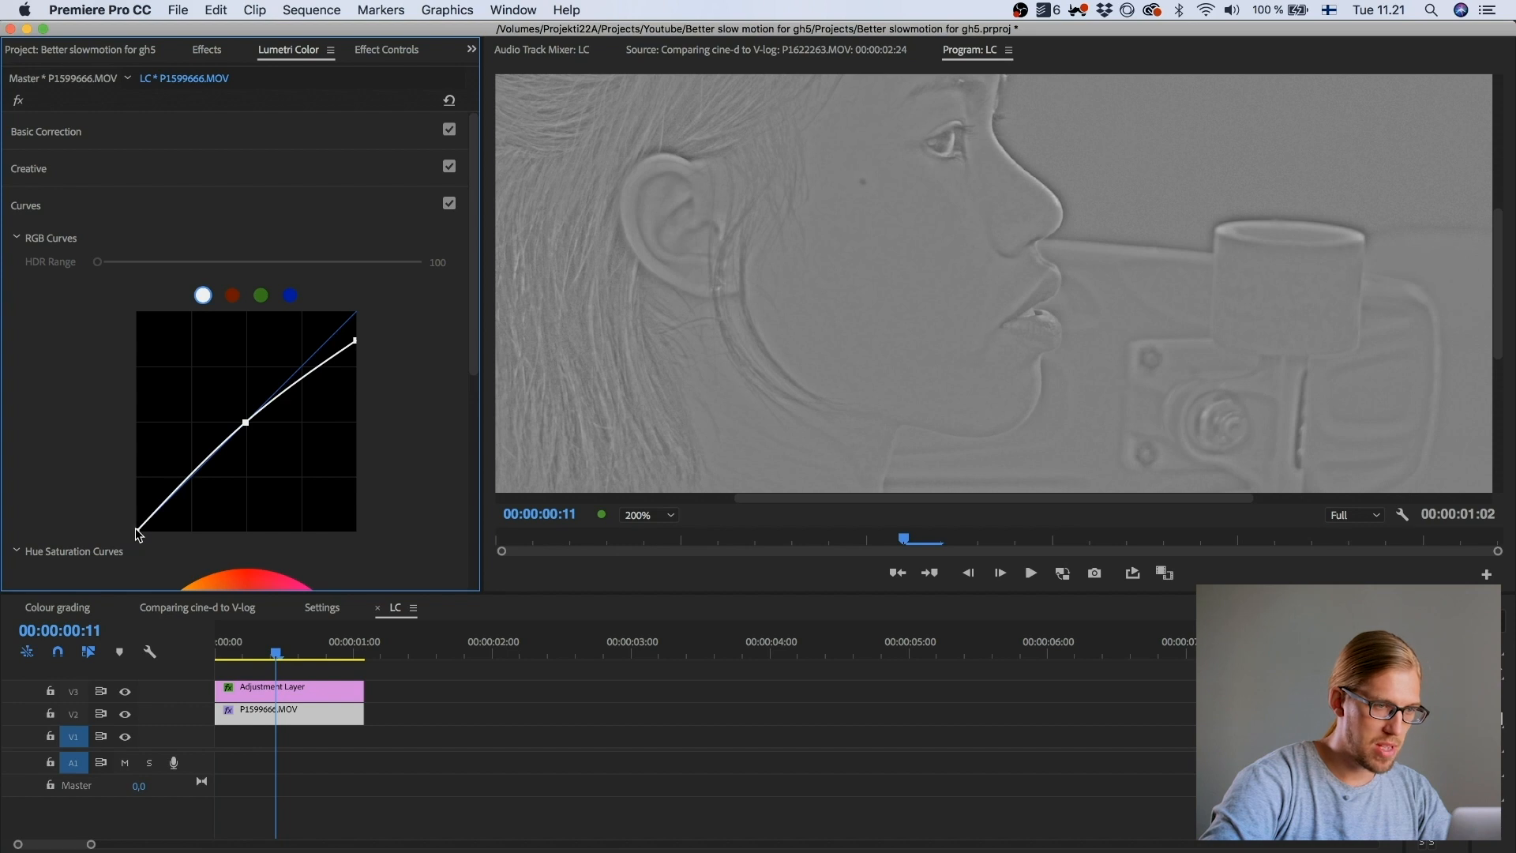
{"action": "left_click_drag", "start_coordinate": [140, 524], "coordinate": [103, 514]}
{"action": "left_click_drag", "start_coordinate": [186, 479], "coordinate": [188, 485]}
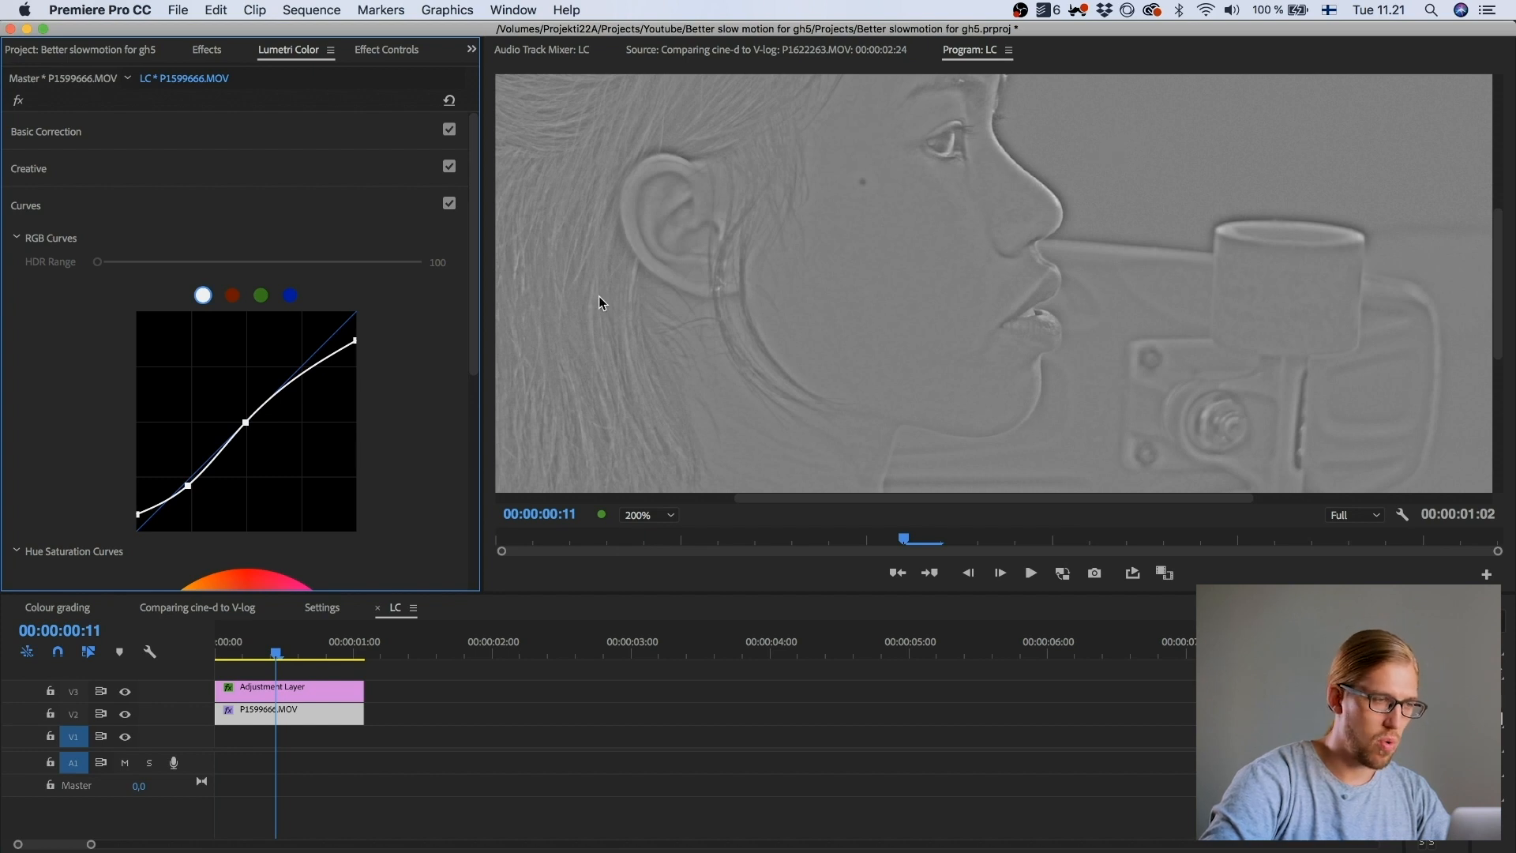
Step: Pull the RGB curve's highlights and white end further down and shift the middle point lower along the curve
{"action": "left_click_drag", "start_coordinate": [299, 377], "coordinate": [300, 418]}
{"action": "left_click_drag", "start_coordinate": [355, 341], "coordinate": [355, 409]}
{"action": "left_click_drag", "start_coordinate": [246, 423], "coordinate": [222, 450]}
{"action": "mouse_move", "coordinate": [299, 419]}
{"action": "left_mouse_down"}
{"action": "mouse_move", "coordinate": [301, 461]}
{"action": "mouse_move", "coordinate": [275, 350]}
{"action": "mouse_move", "coordinate": [299, 397]}
{"action": "left_mouse_up"}
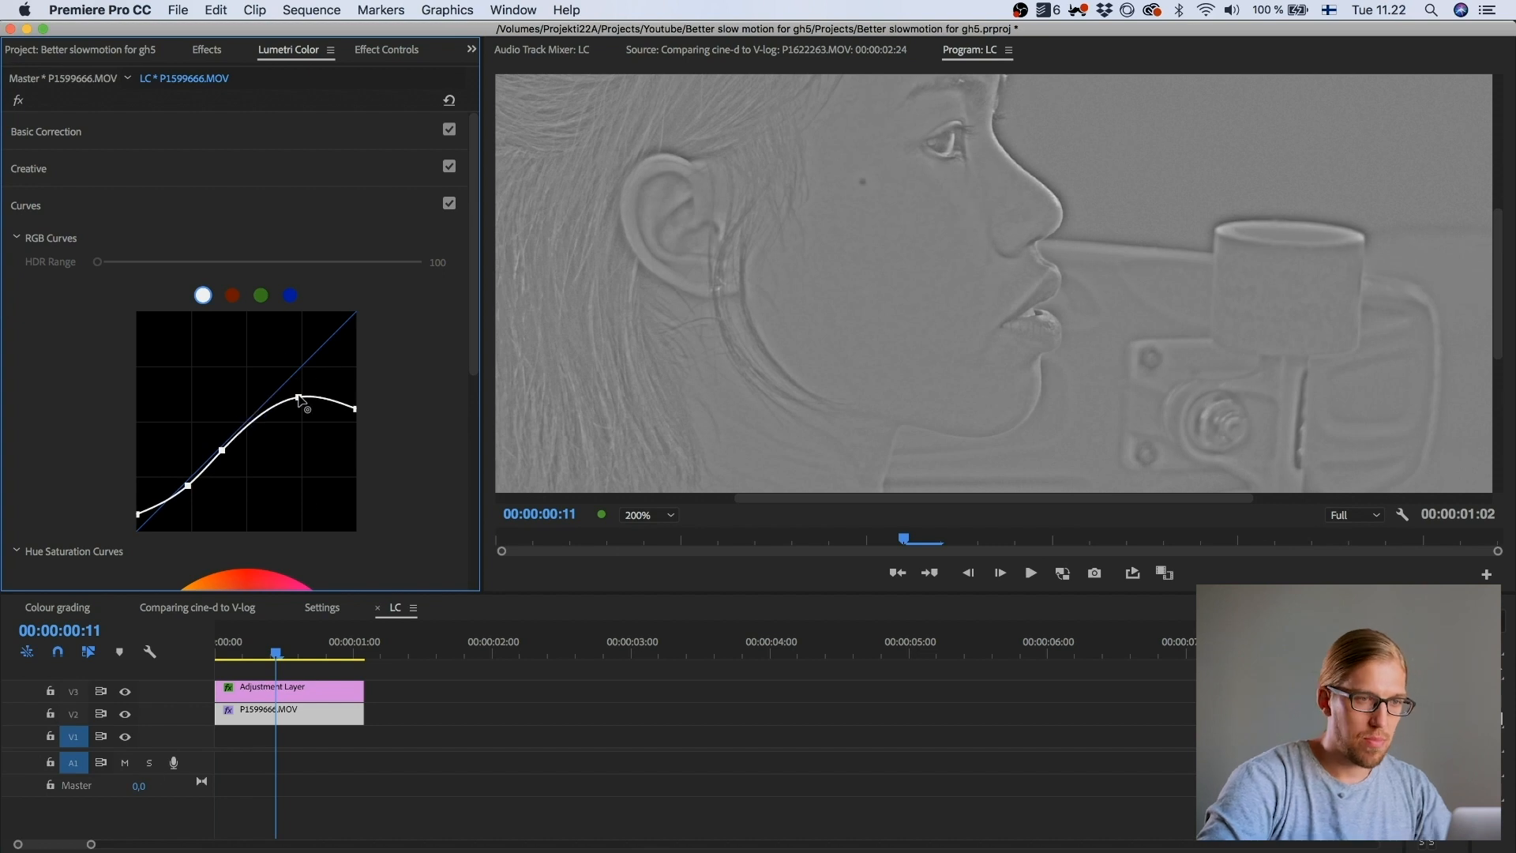
Step: Return to the Colour grading sequence and toggle V2's visibility to compare the image with and without the adjusted LC layer
{"action": "left_click", "coordinate": [58, 608]}
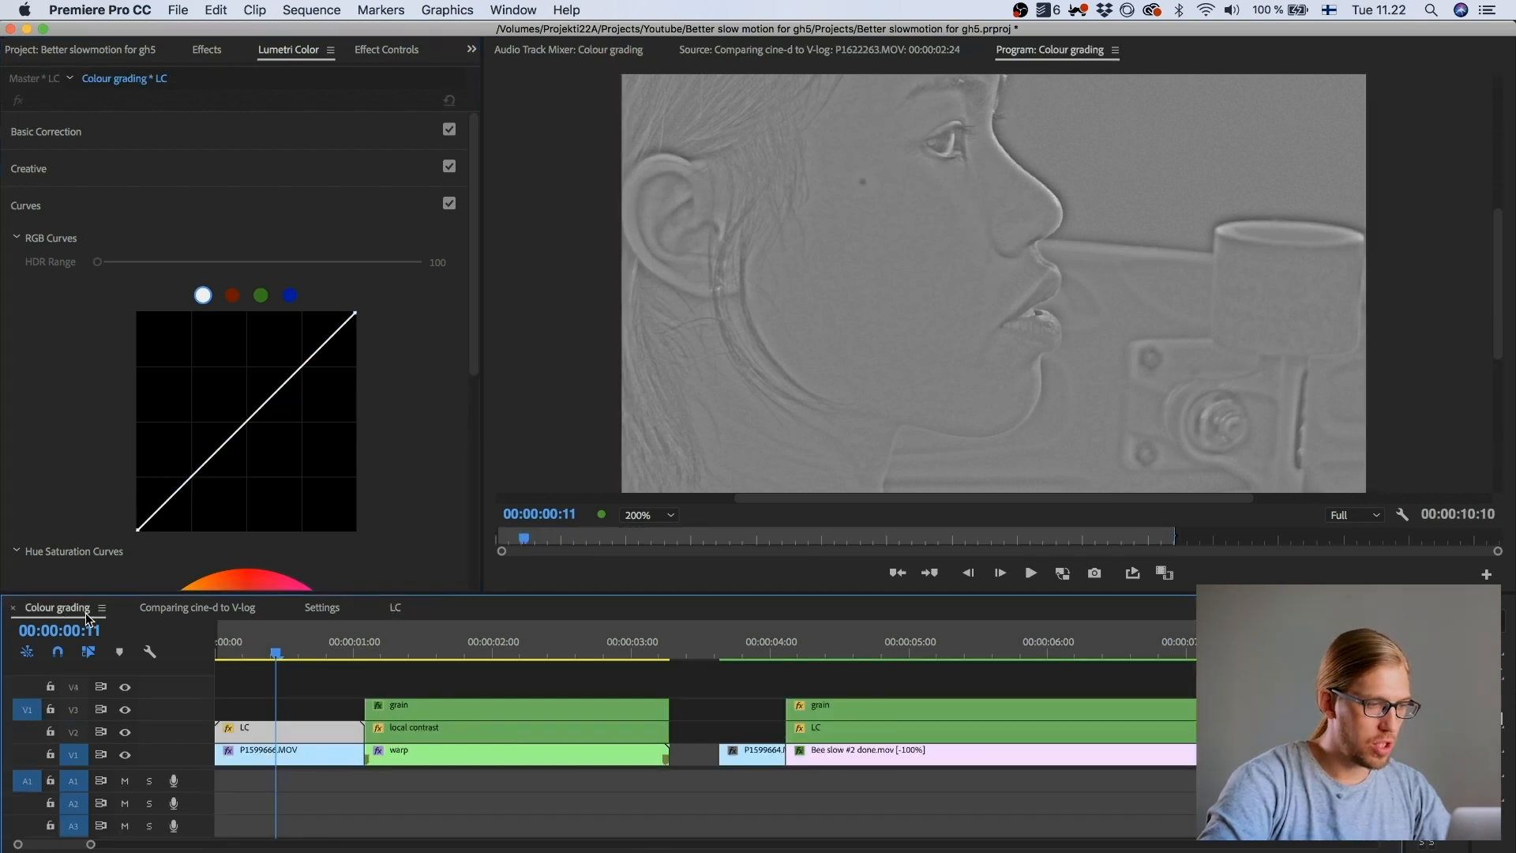
{"action": "left_click", "coordinate": [124, 733]}
{"action": "left_click", "coordinate": [124, 733]}
{"action": "left_click", "coordinate": [125, 733]}
{"action": "left_click", "coordinate": [125, 733]}
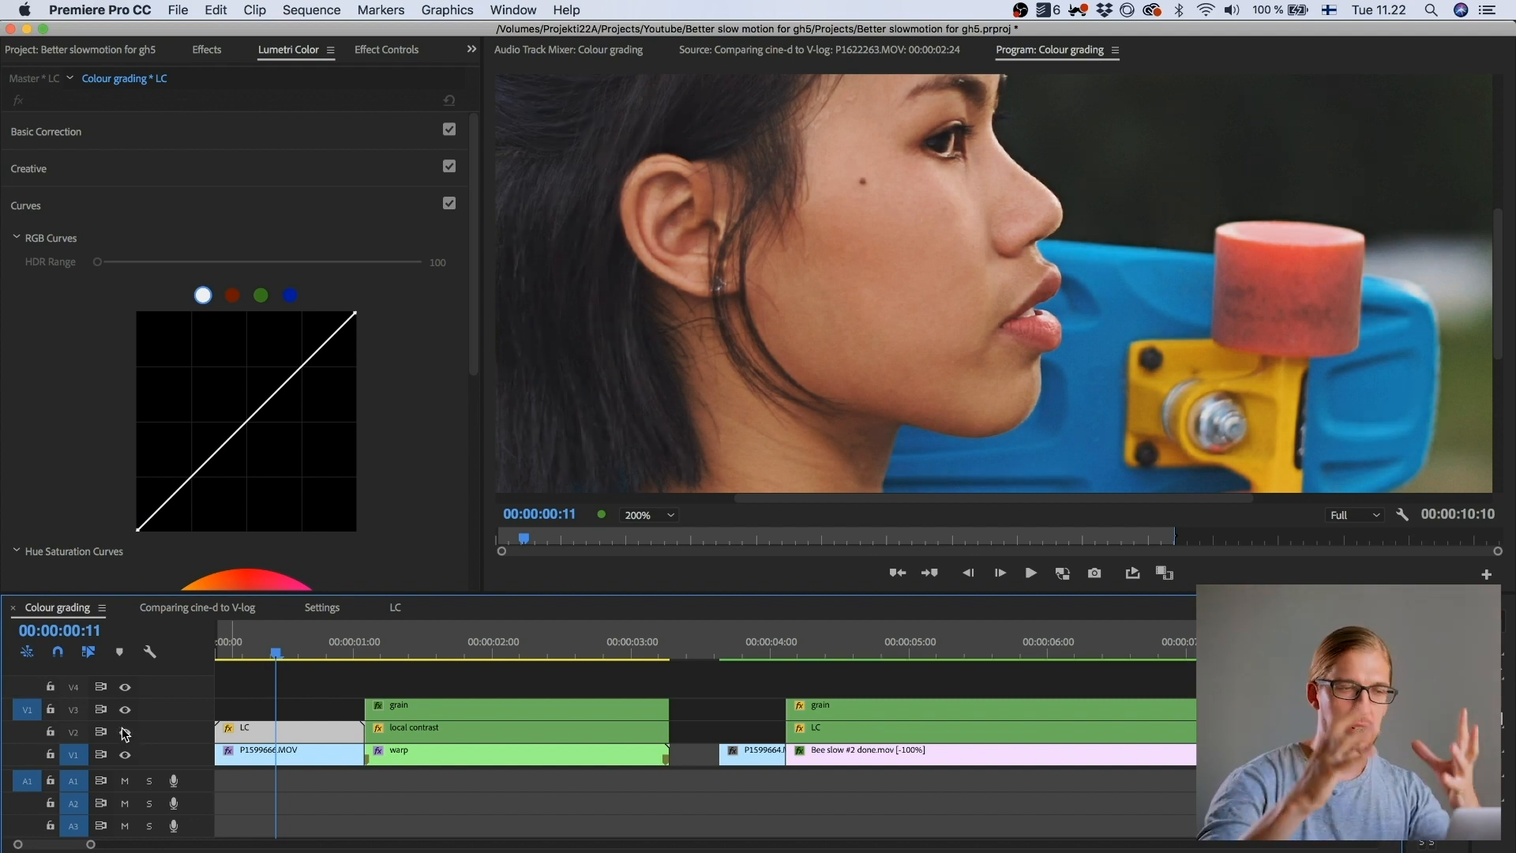
{"action": "left_click", "coordinate": [125, 733]}
{"action": "left_click", "coordinate": [125, 733]}
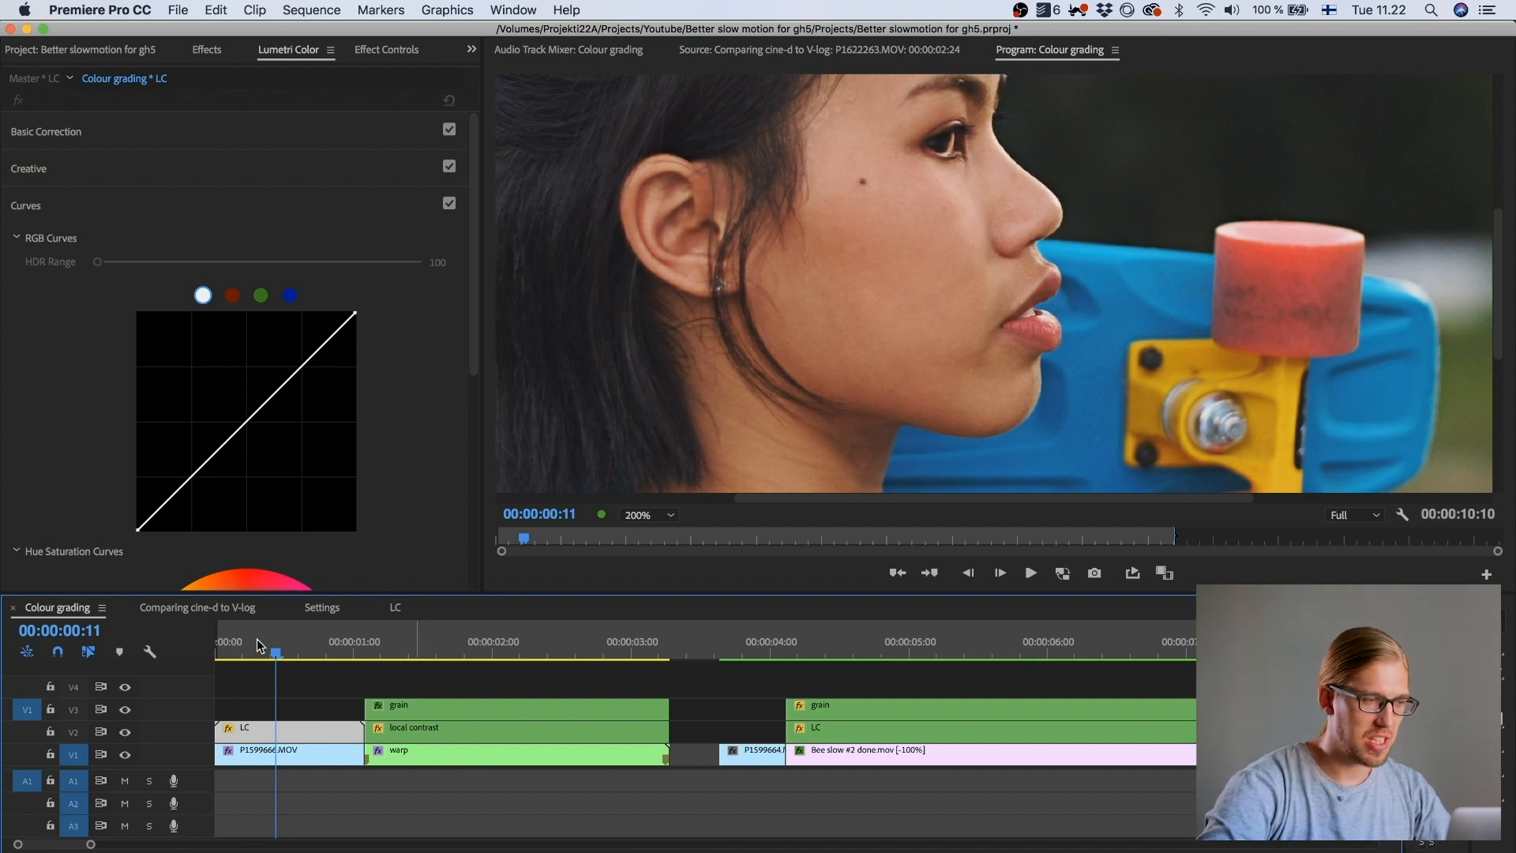
Step: Fit the whole frame in the program preview and compare the LC layer on and off by toggling V2's visibility
{"action": "key", "text": "minus"}
{"action": "left_click", "coordinate": [651, 518]}
{"action": "left_click", "coordinate": [648, 535]}
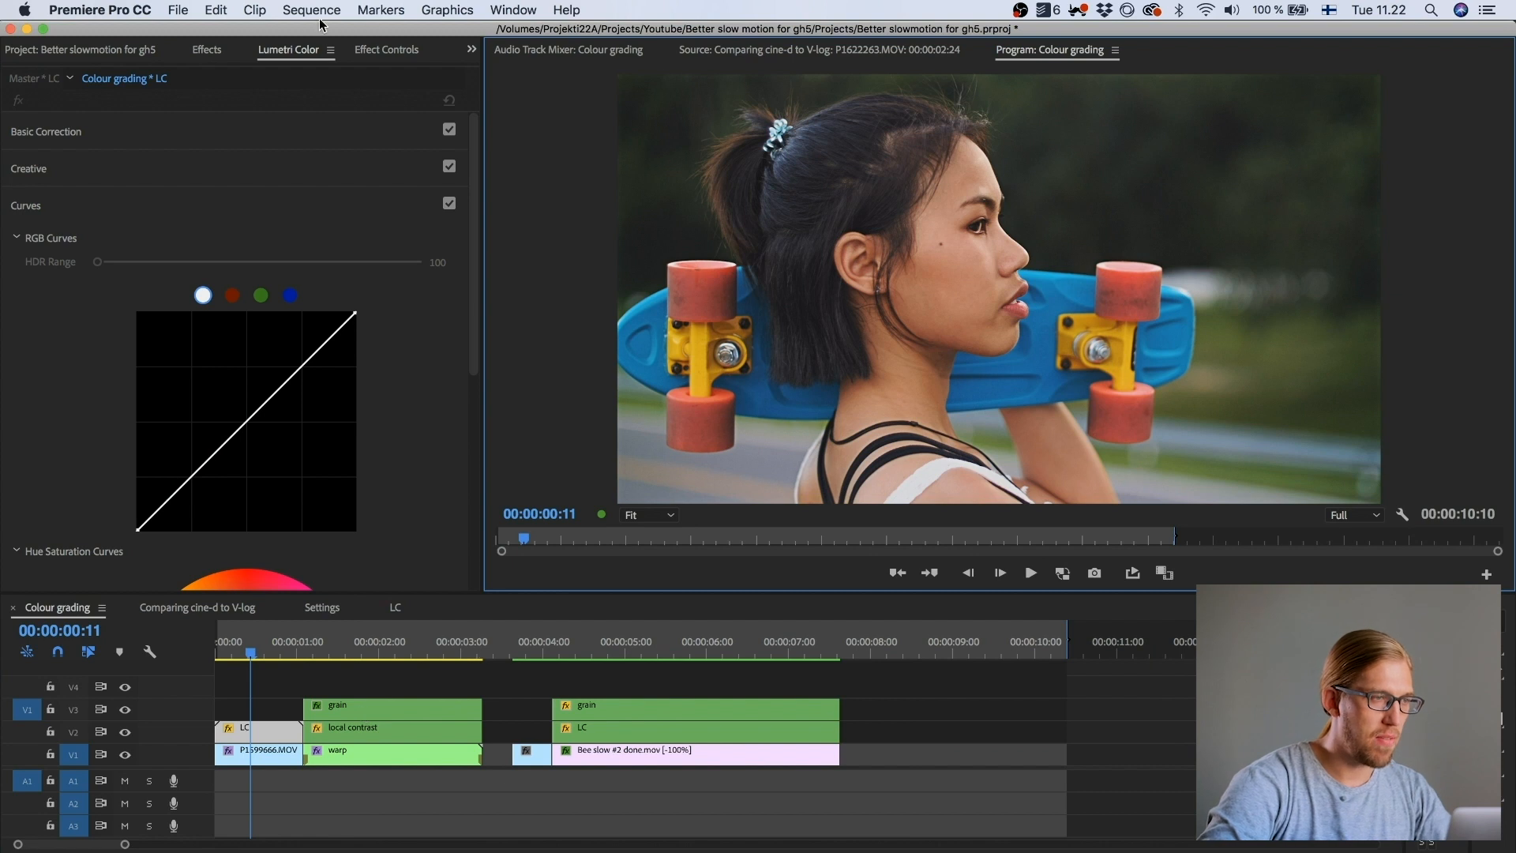
{"action": "left_click", "coordinate": [383, 51]}
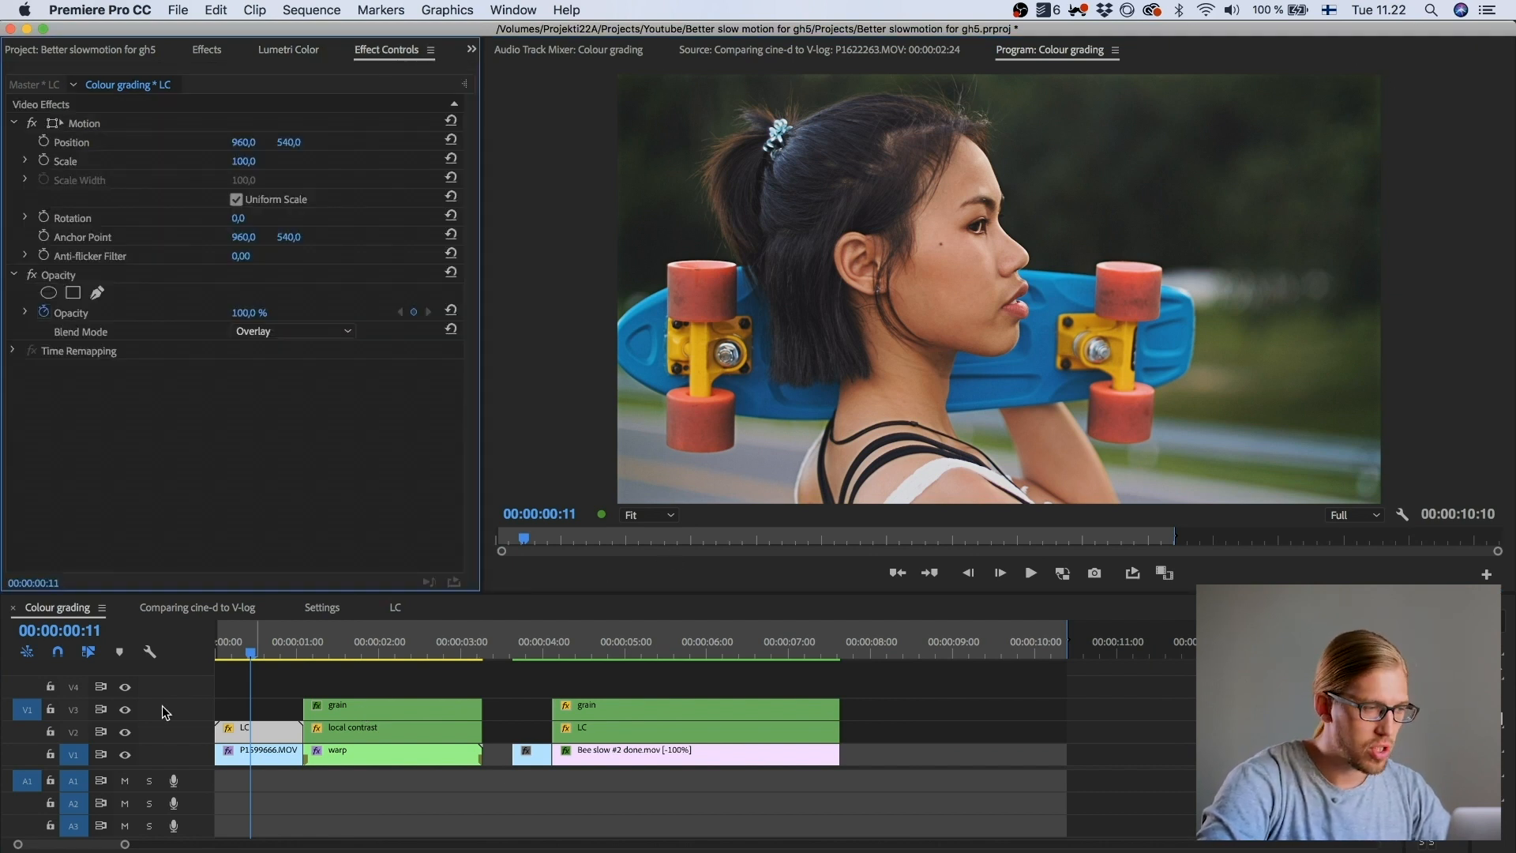
{"action": "left_click", "coordinate": [125, 733]}
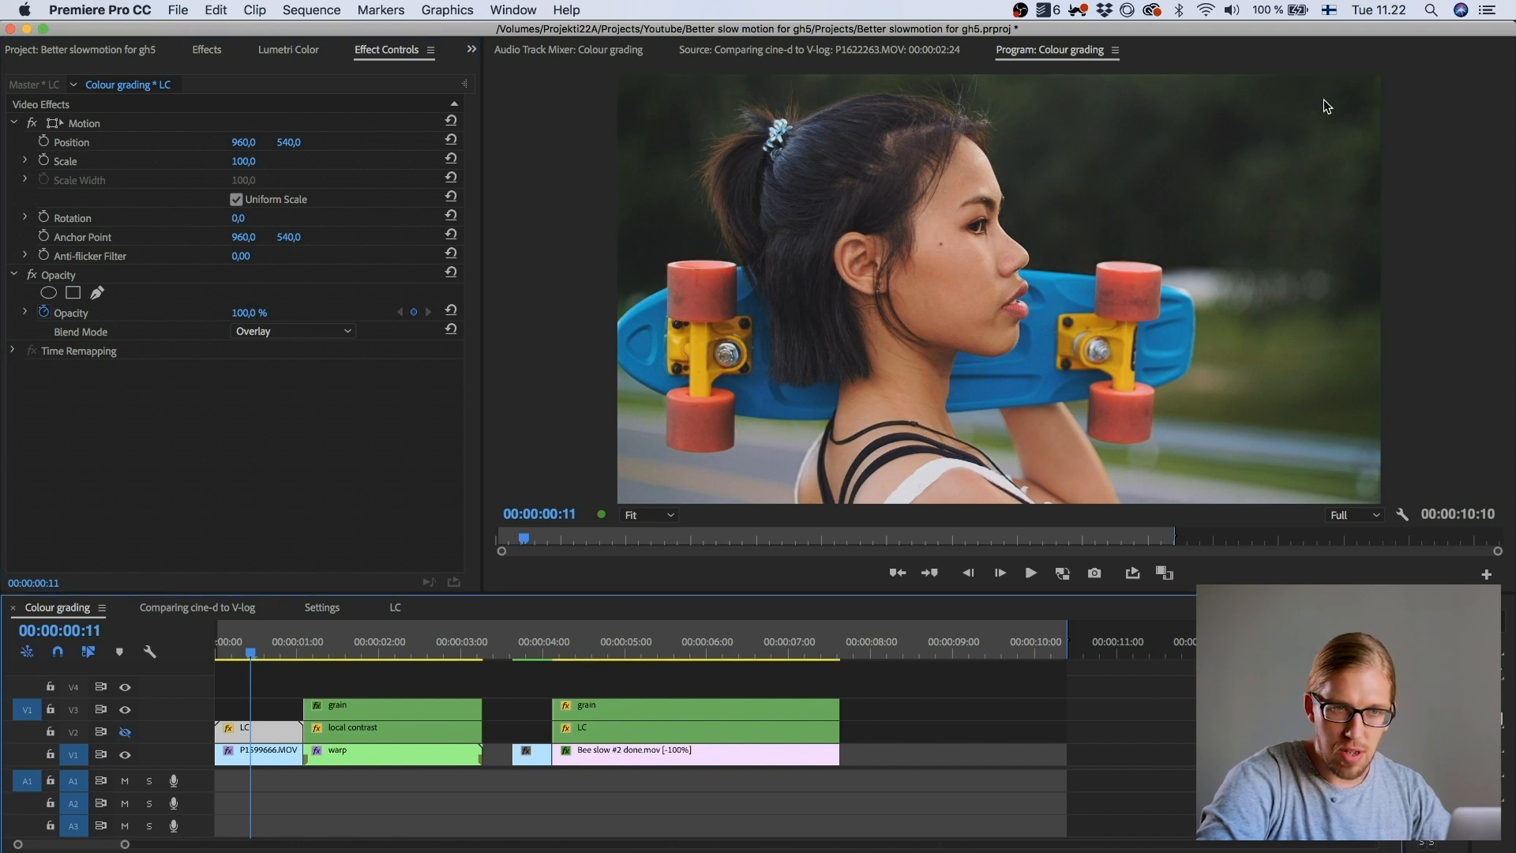
{"action": "left_click", "coordinate": [126, 734]}
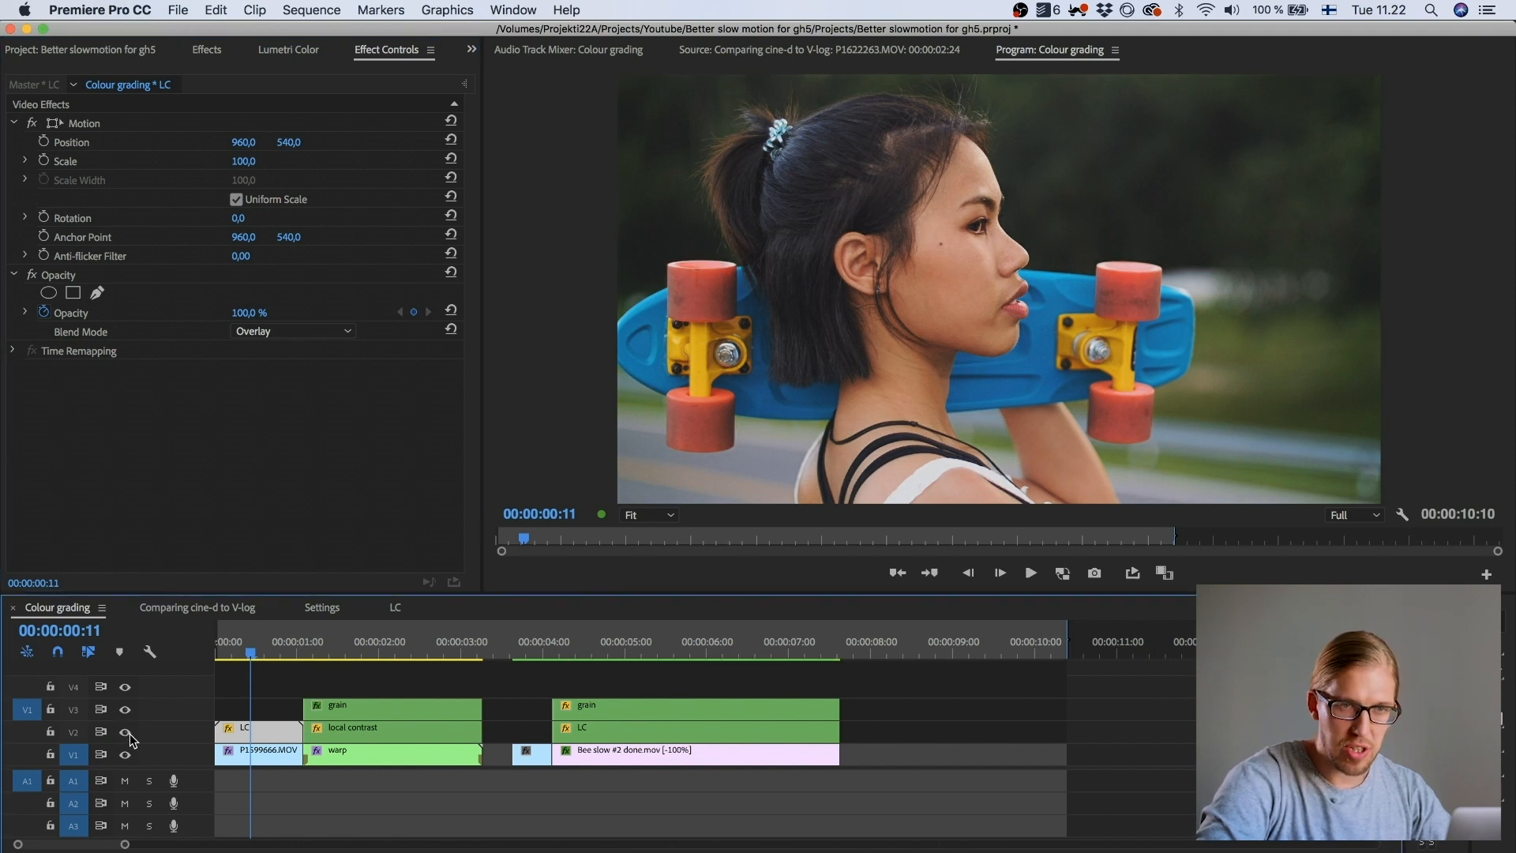
{"action": "left_click", "coordinate": [129, 733]}
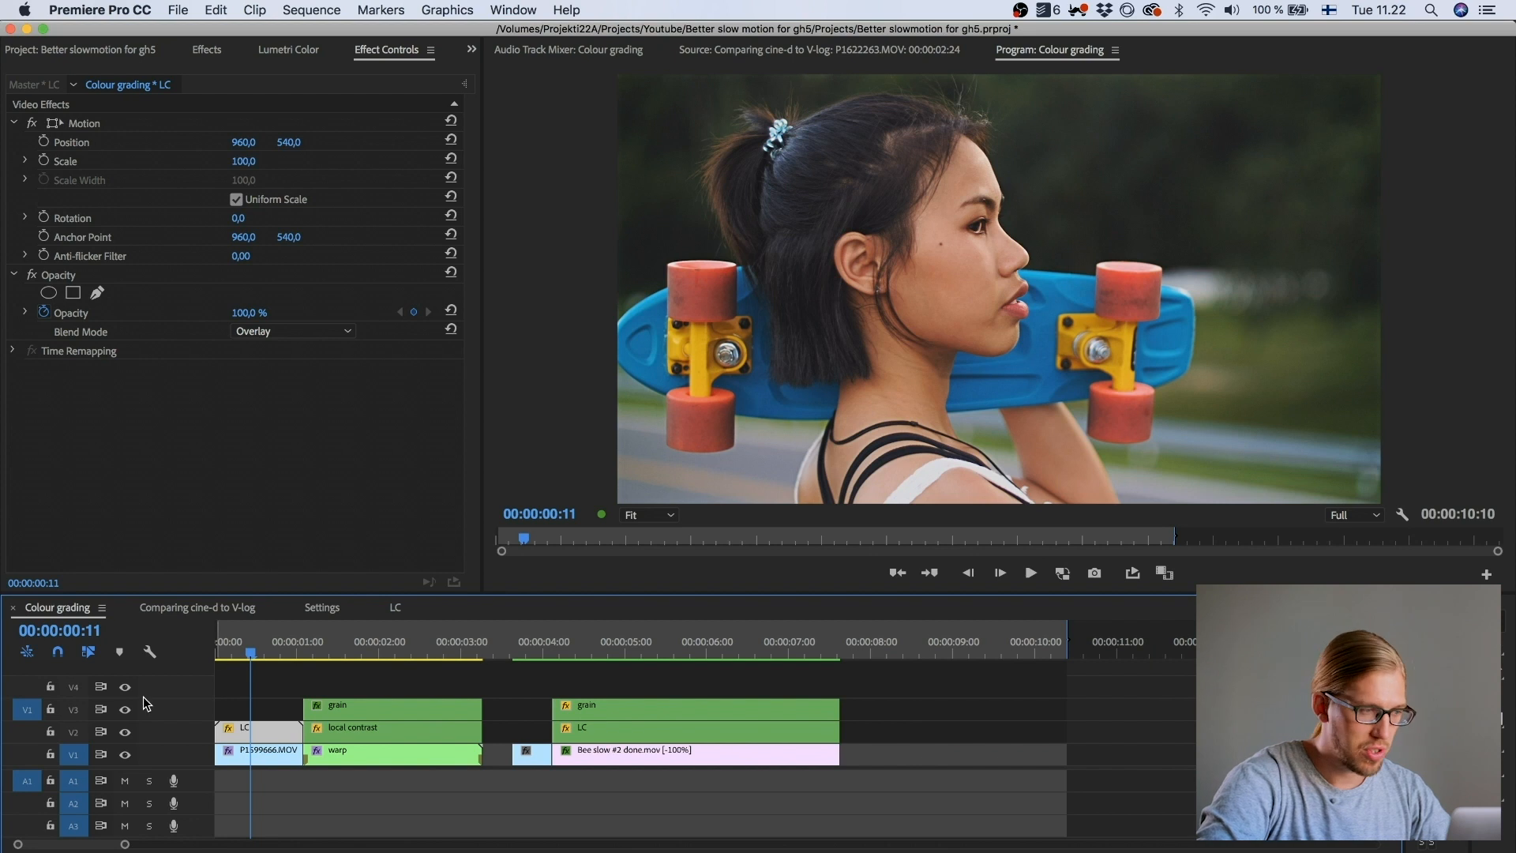
{"action": "left_click", "coordinate": [125, 734]}
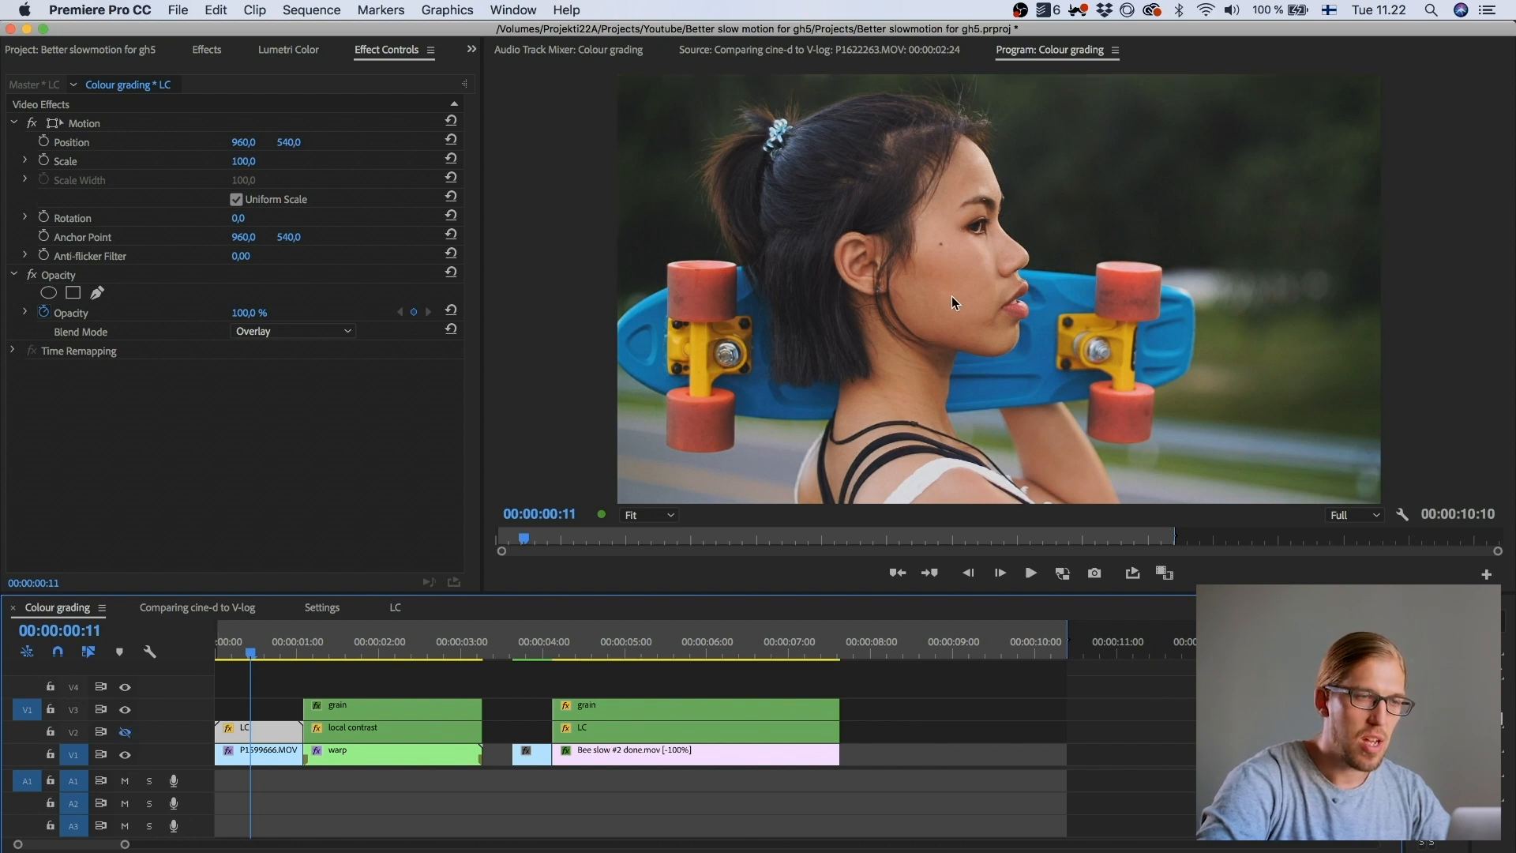
{"action": "left_click", "coordinate": [125, 732]}
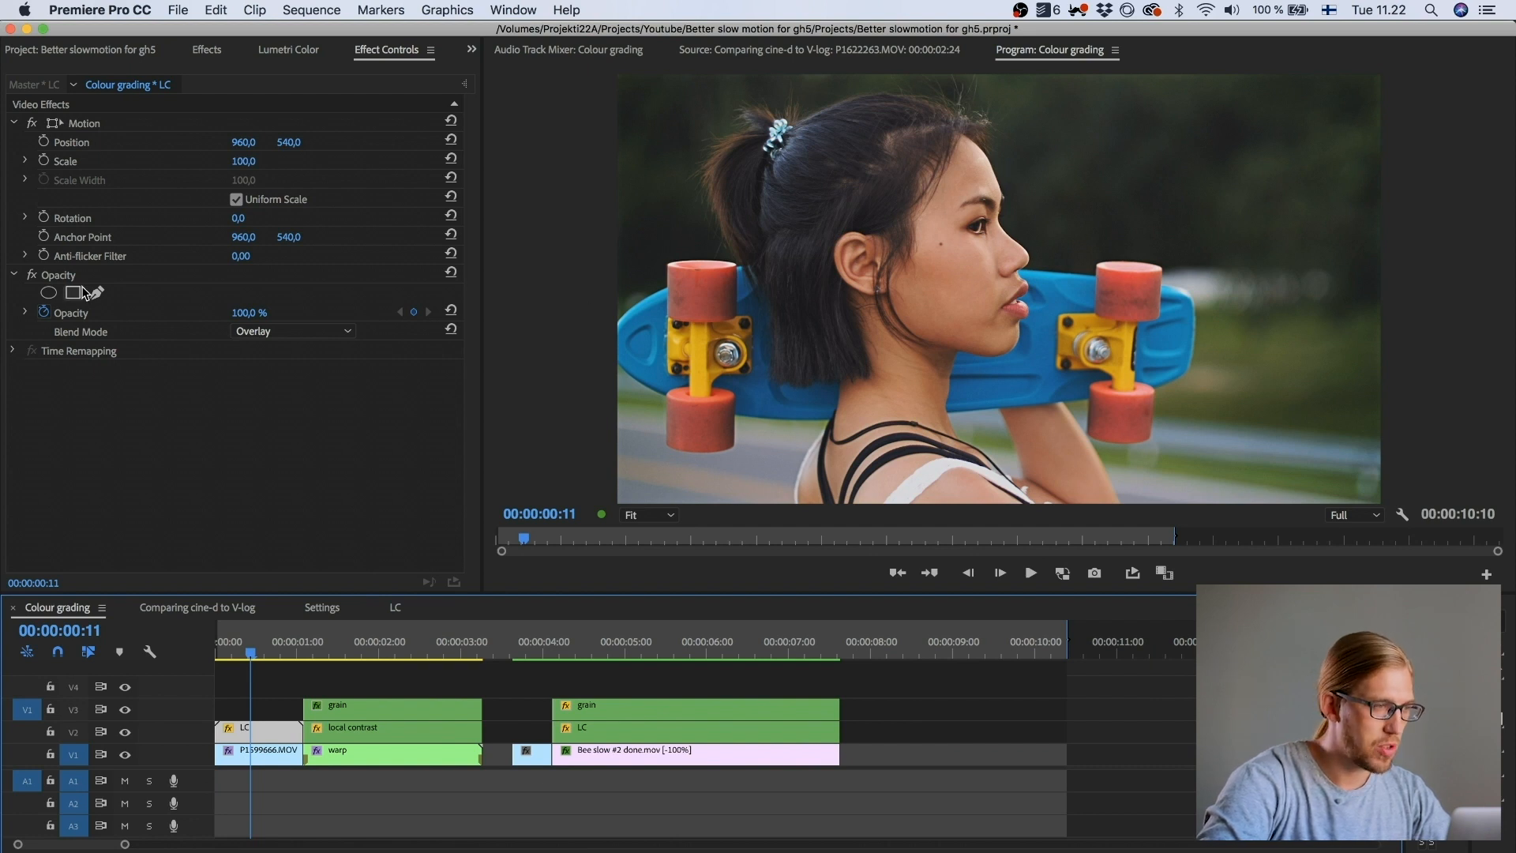
Step: Draw a closed Pen mask on the LC clip's Opacity around the hair, skateboard and shoulders, excluding the face, and refine its points
{"action": "left_click", "coordinate": [97, 293]}
{"action": "left_click_drag", "start_coordinate": [964, 110], "coordinate": [759, 135]}
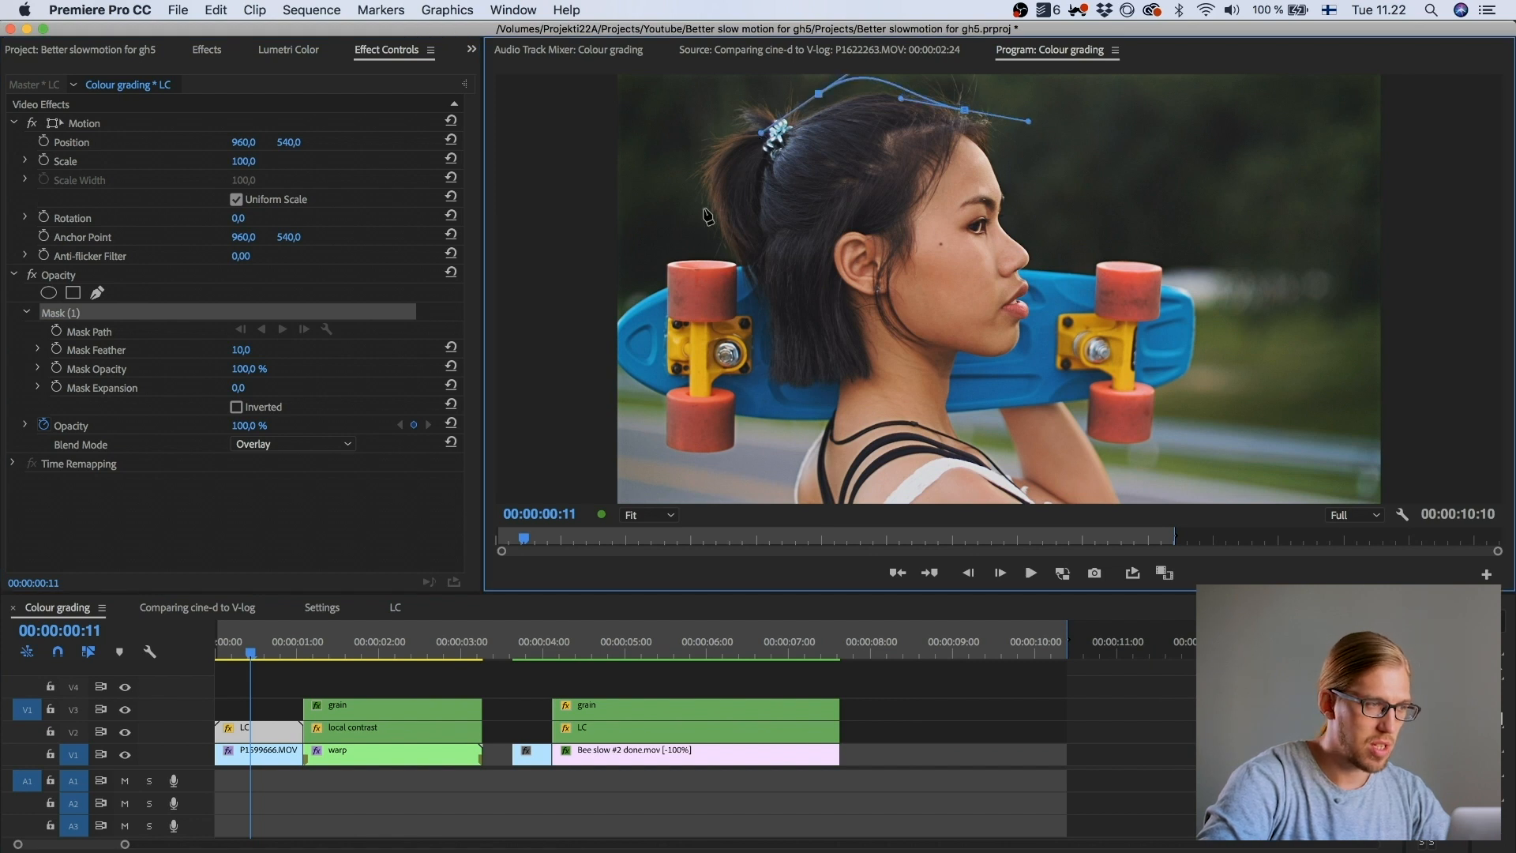
{"action": "left_click_drag", "start_coordinate": [705, 207], "coordinate": [707, 258]}
{"action": "left_click_drag", "start_coordinate": [651, 324], "coordinate": [651, 398]}
{"action": "left_click_drag", "start_coordinate": [724, 471], "coordinate": [799, 485]}
{"action": "left_click_drag", "start_coordinate": [985, 481], "coordinate": [1068, 479]}
{"action": "left_click_drag", "start_coordinate": [1262, 394], "coordinate": [1262, 363]}
{"action": "left_click_drag", "start_coordinate": [1186, 280], "coordinate": [1116, 282]}
{"action": "left_click_drag", "start_coordinate": [1030, 341], "coordinate": [951, 343]}
{"action": "left_click_drag", "start_coordinate": [891, 287], "coordinate": [891, 233]}
{"action": "left_click_drag", "start_coordinate": [990, 143], "coordinate": [973, 112]}
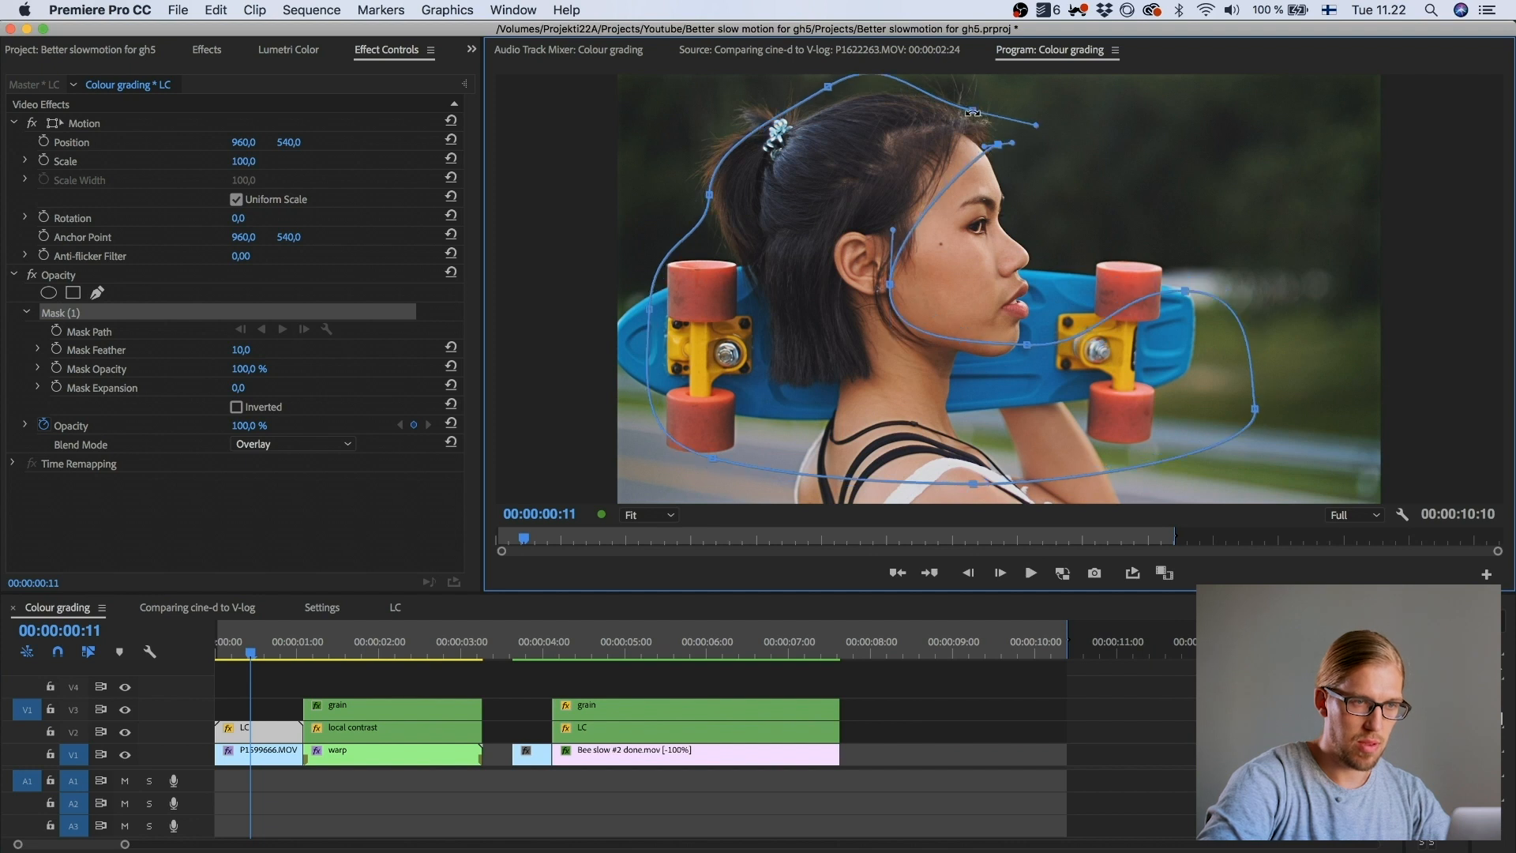
{"action": "left_click", "coordinate": [973, 110]}
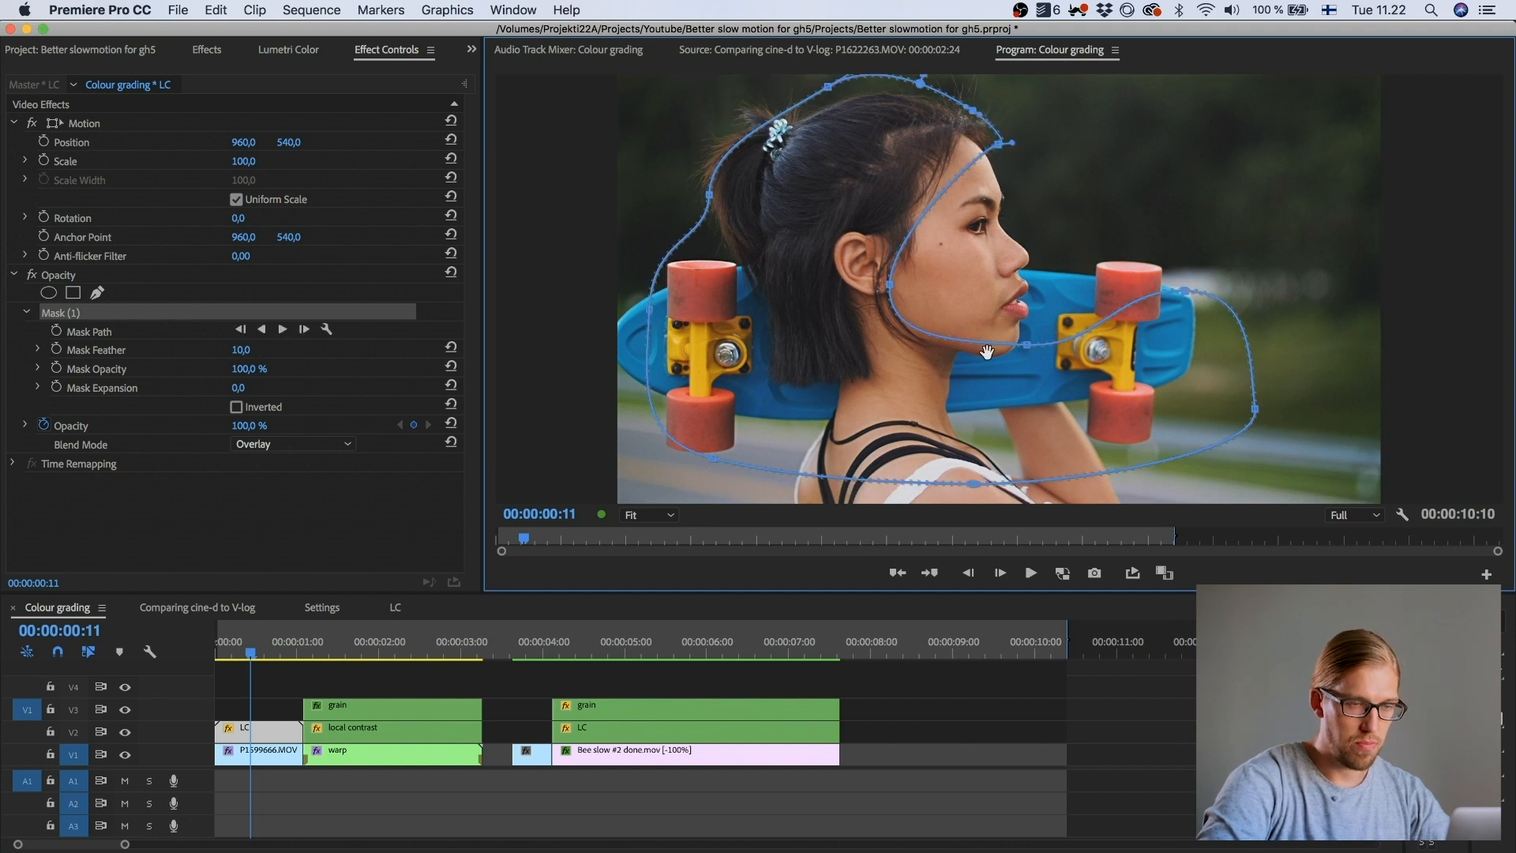
{"action": "left_click_drag", "start_coordinate": [1186, 290], "coordinate": [1119, 230]}
{"action": "left_click_drag", "start_coordinate": [1027, 344], "coordinate": [999, 364]}
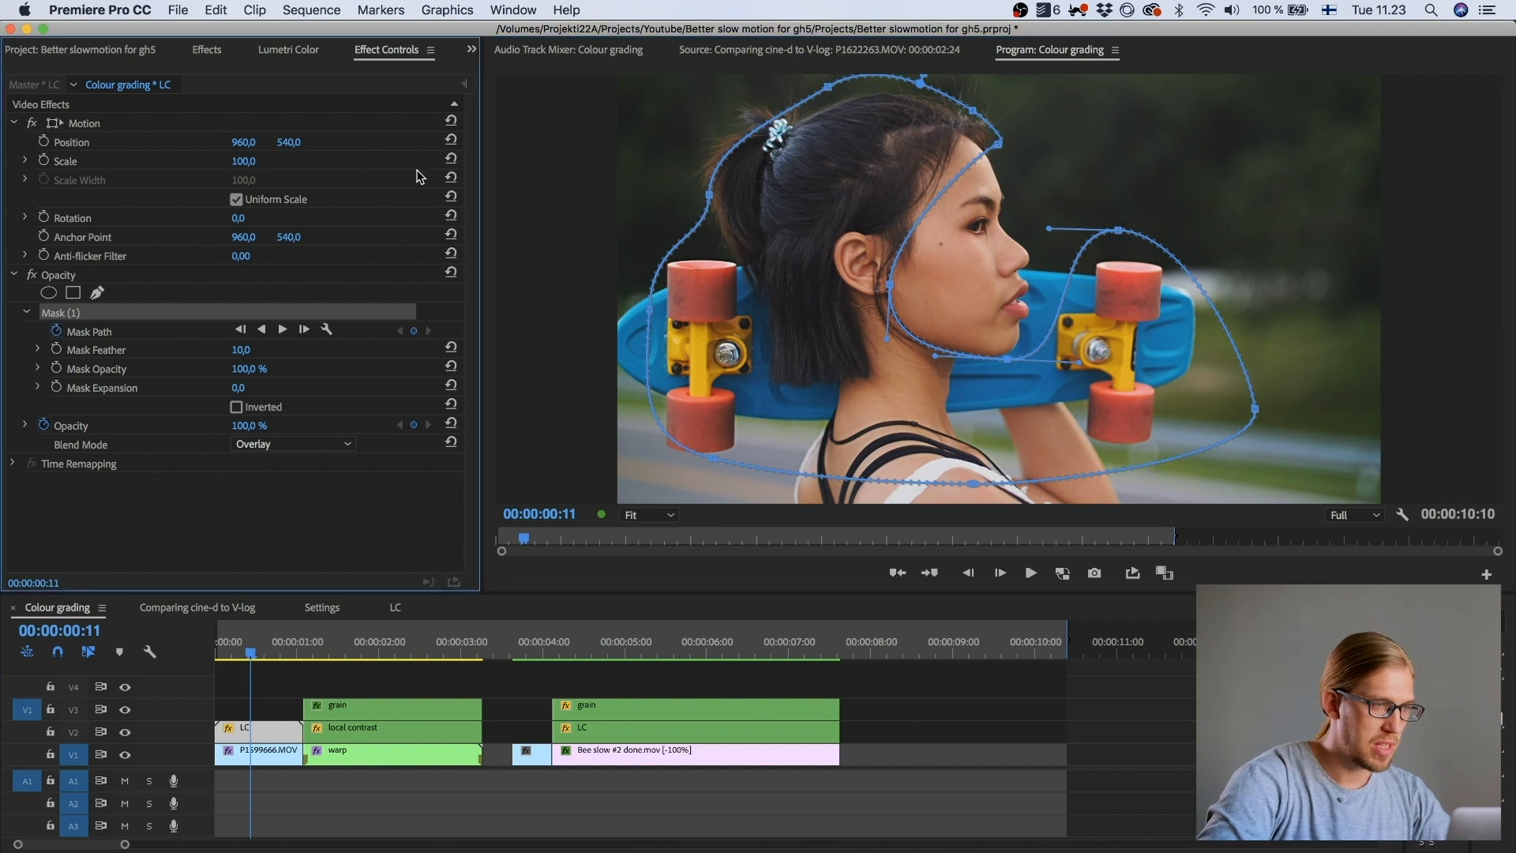
Step: Keyframe the mask path at the LC clip's start and near its end, shifting the mask to follow the woman's movement
{"action": "left_click", "coordinate": [471, 80]}
{"action": "left_click_drag", "start_coordinate": [317, 72], "coordinate": [212, 93]}
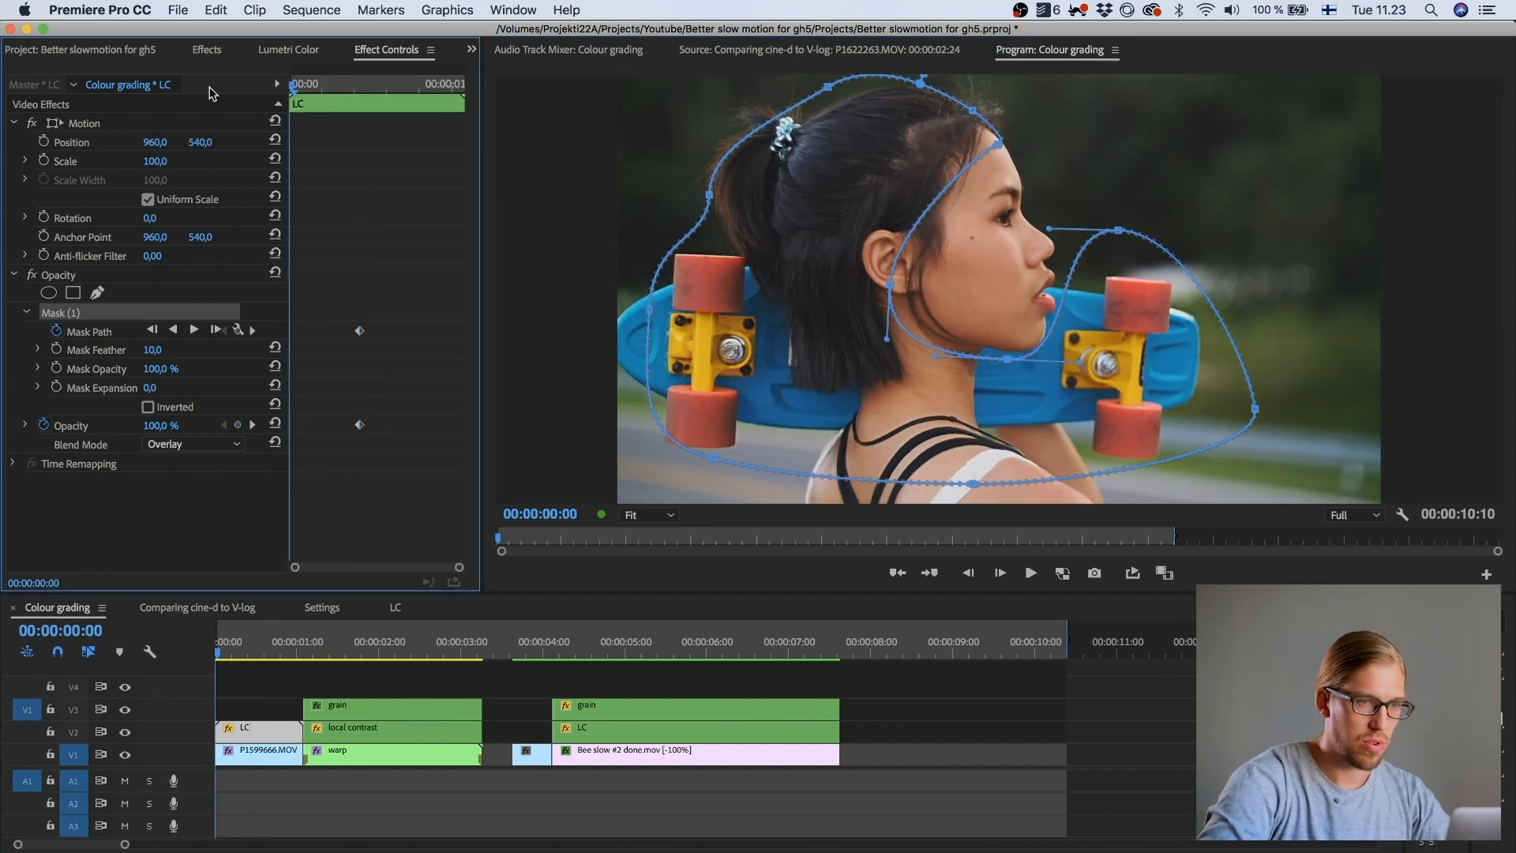
{"action": "left_click_drag", "start_coordinate": [862, 305], "coordinate": [876, 307]}
{"action": "left_click_drag", "start_coordinate": [327, 93], "coordinate": [459, 87]}
{"action": "left_click_drag", "start_coordinate": [830, 227], "coordinate": [837, 230]}
{"action": "left_click", "coordinate": [404, 81]}
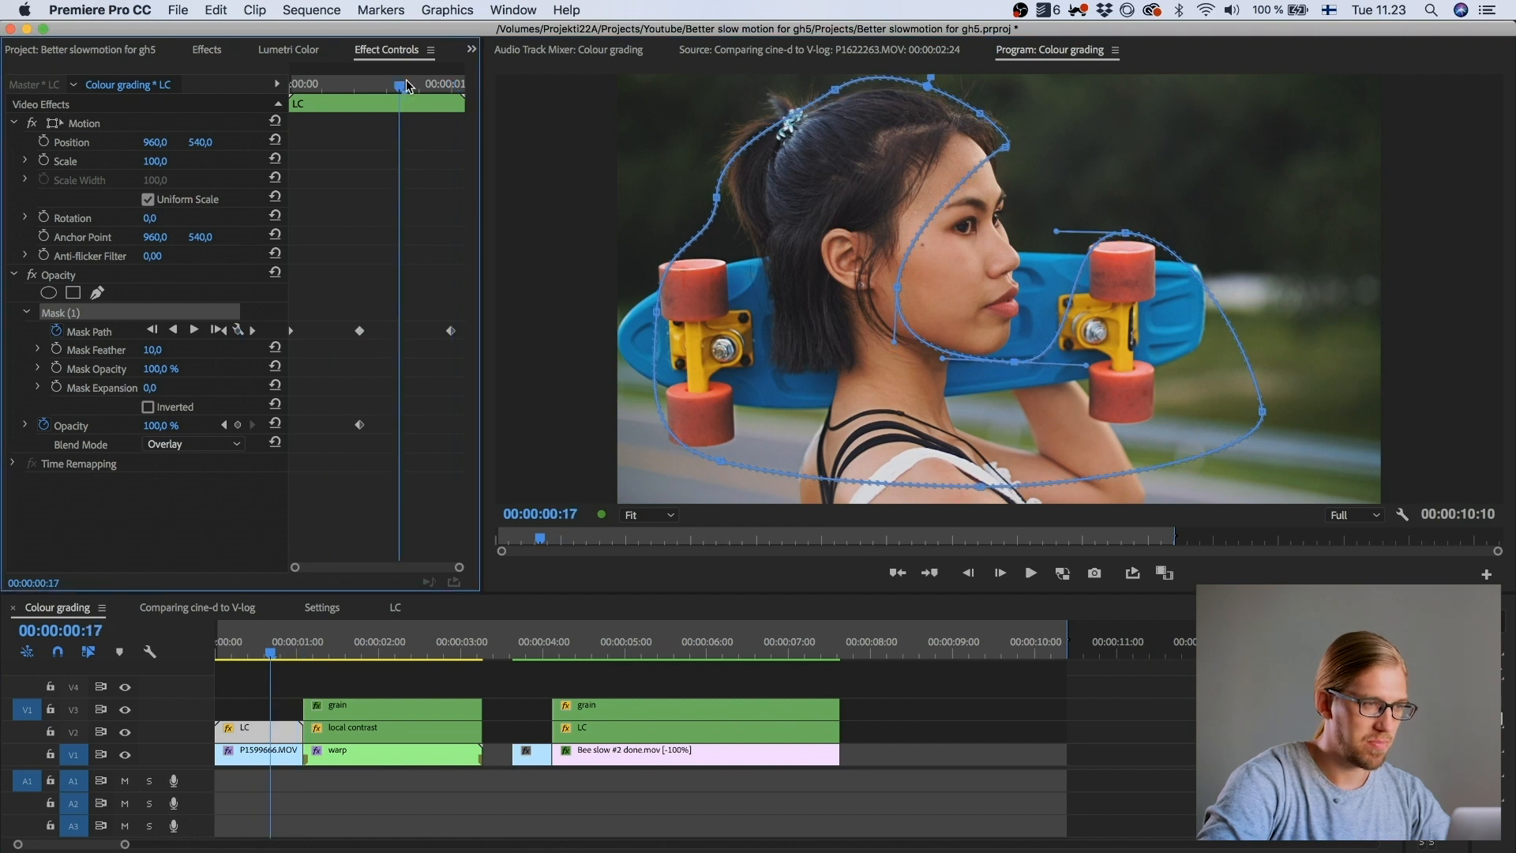
Step: Add mask path keyframes on the LC clip at 00:00:00:17 and 00:00:00:04, shifting the mask slightly to follow the woman's movement
{"action": "left_click_drag", "start_coordinate": [821, 280], "coordinate": [821, 278]}
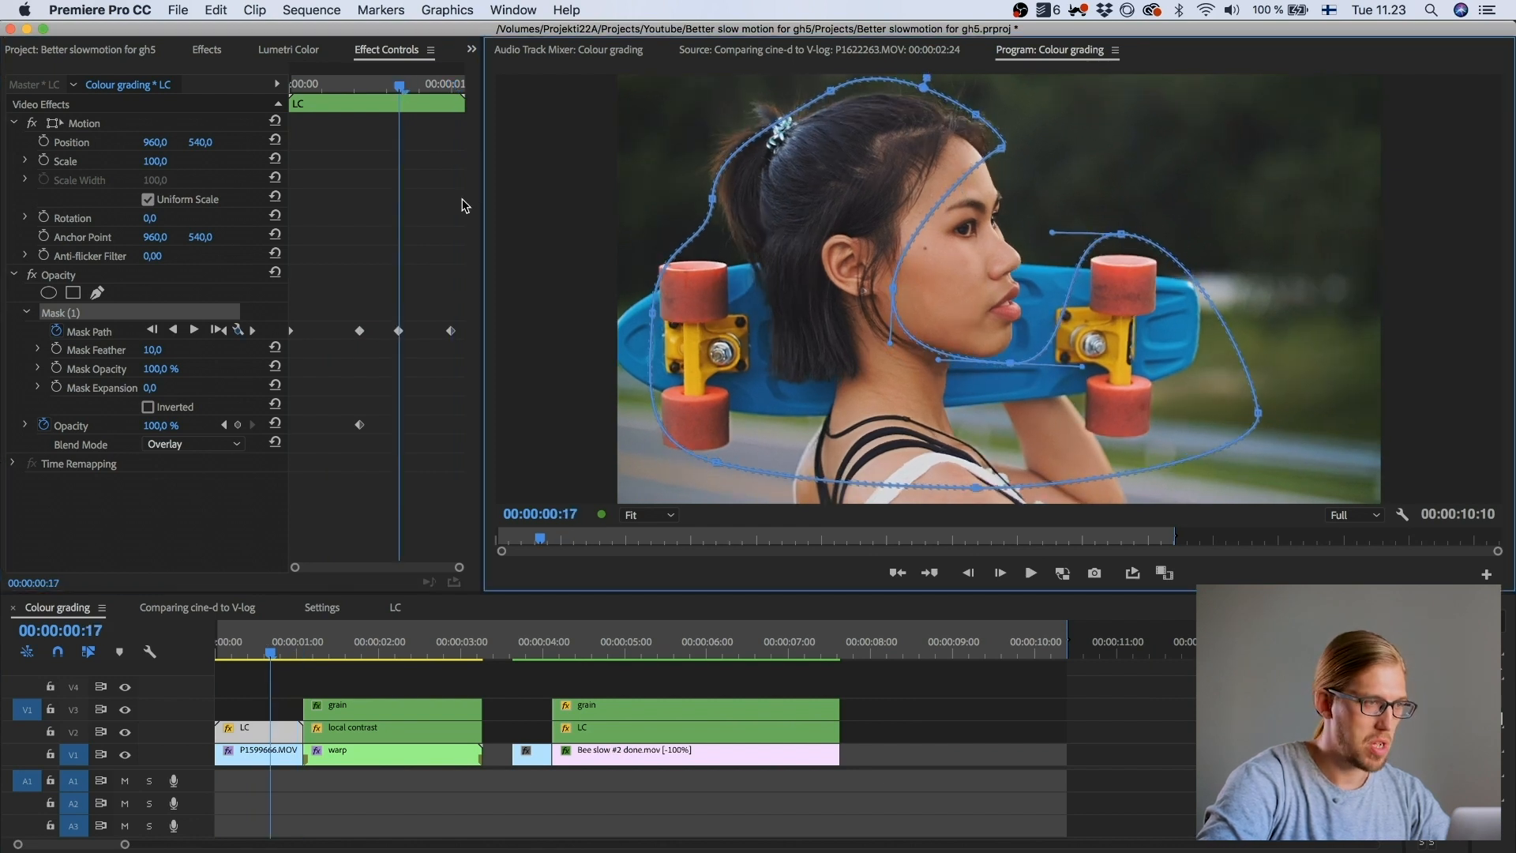
{"action": "left_click", "coordinate": [314, 84]}
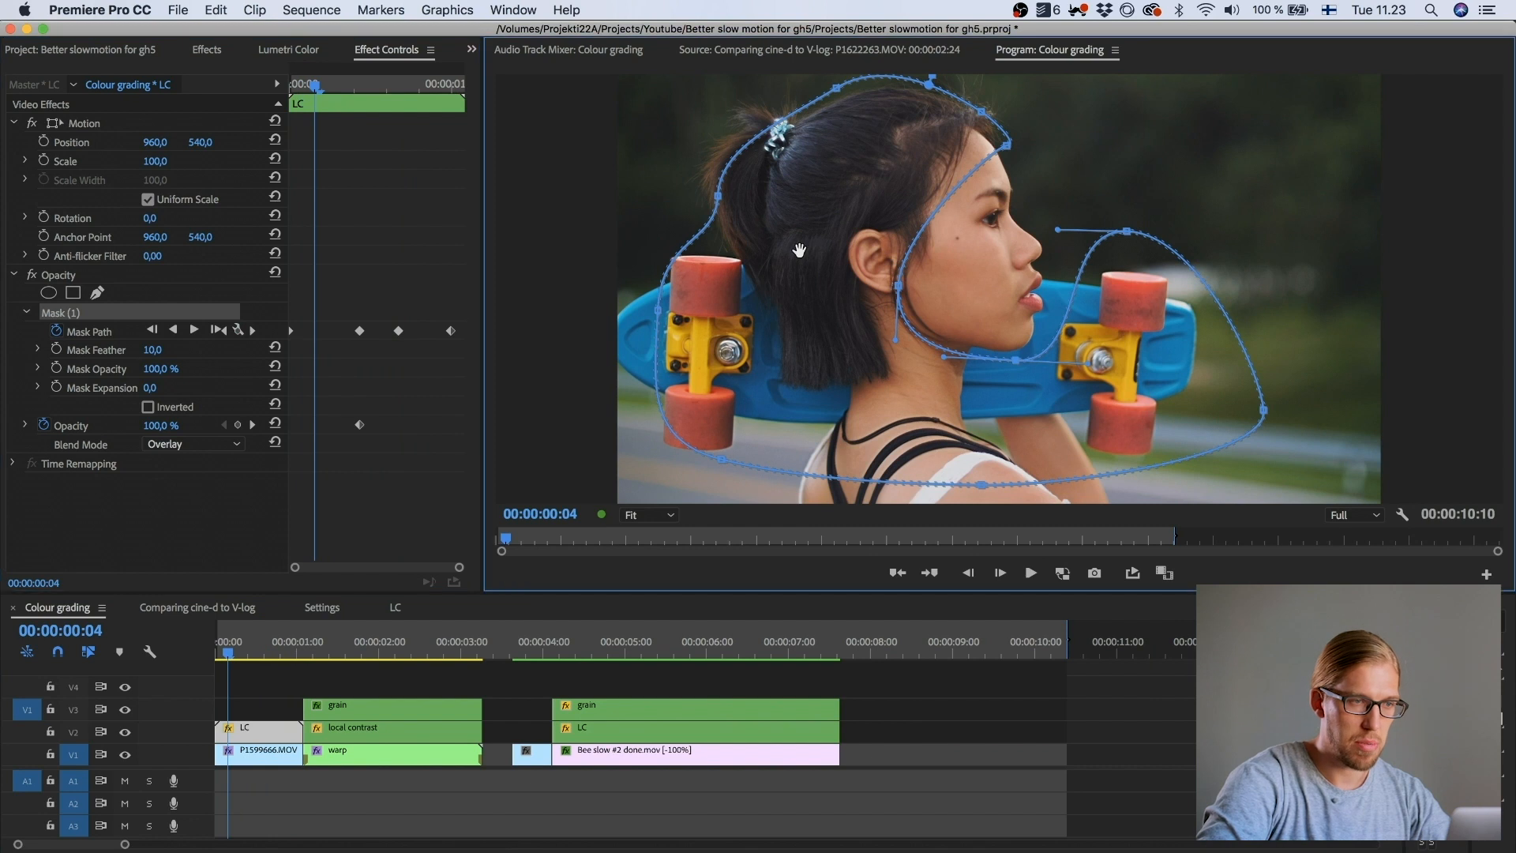
{"action": "left_click_drag", "start_coordinate": [804, 249], "coordinate": [811, 246]}
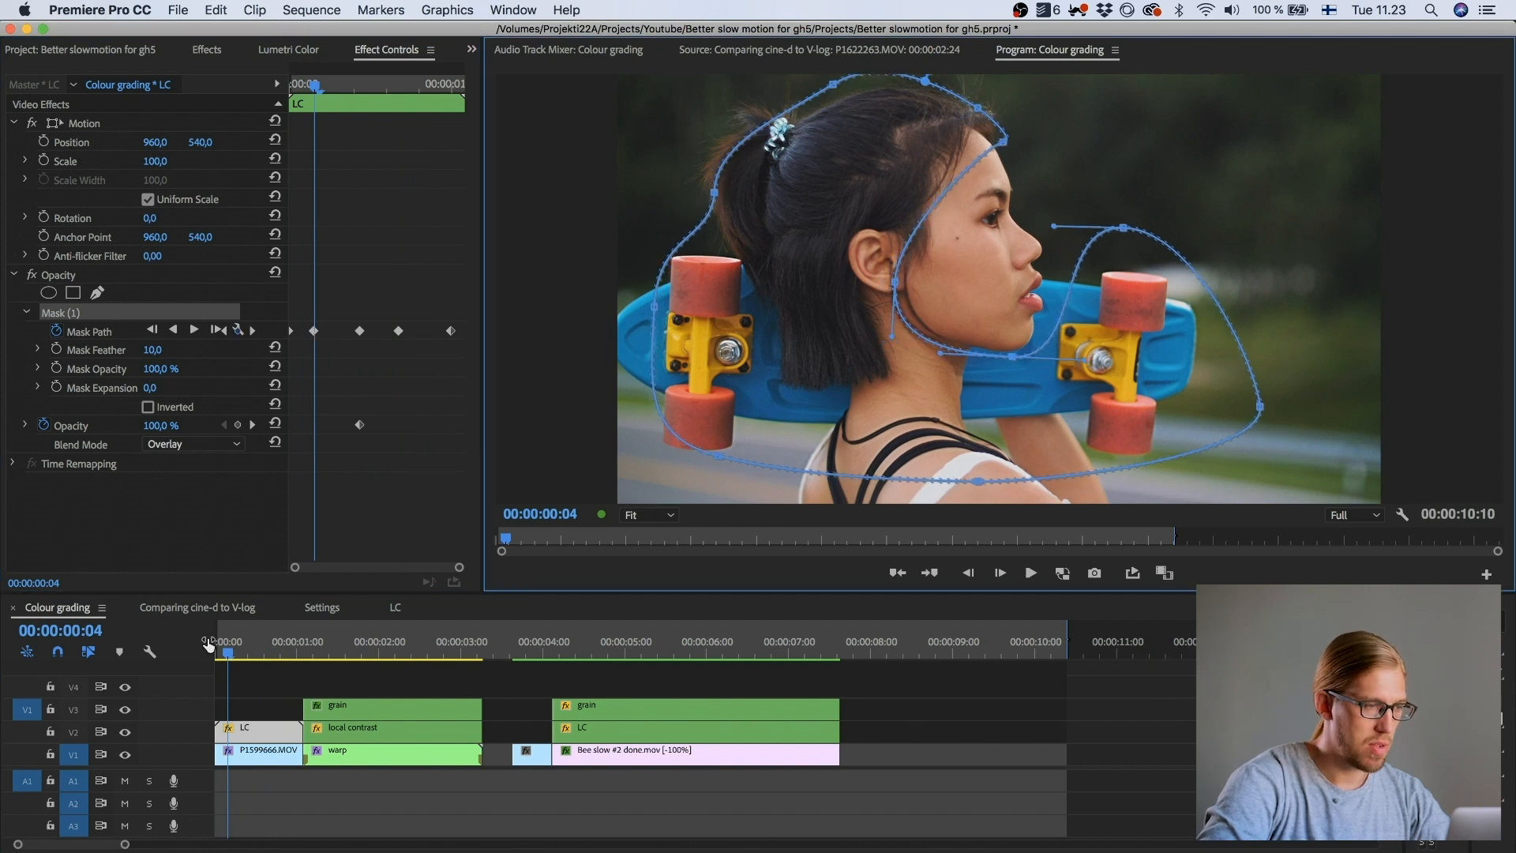
{"action": "left_click", "coordinate": [255, 685]}
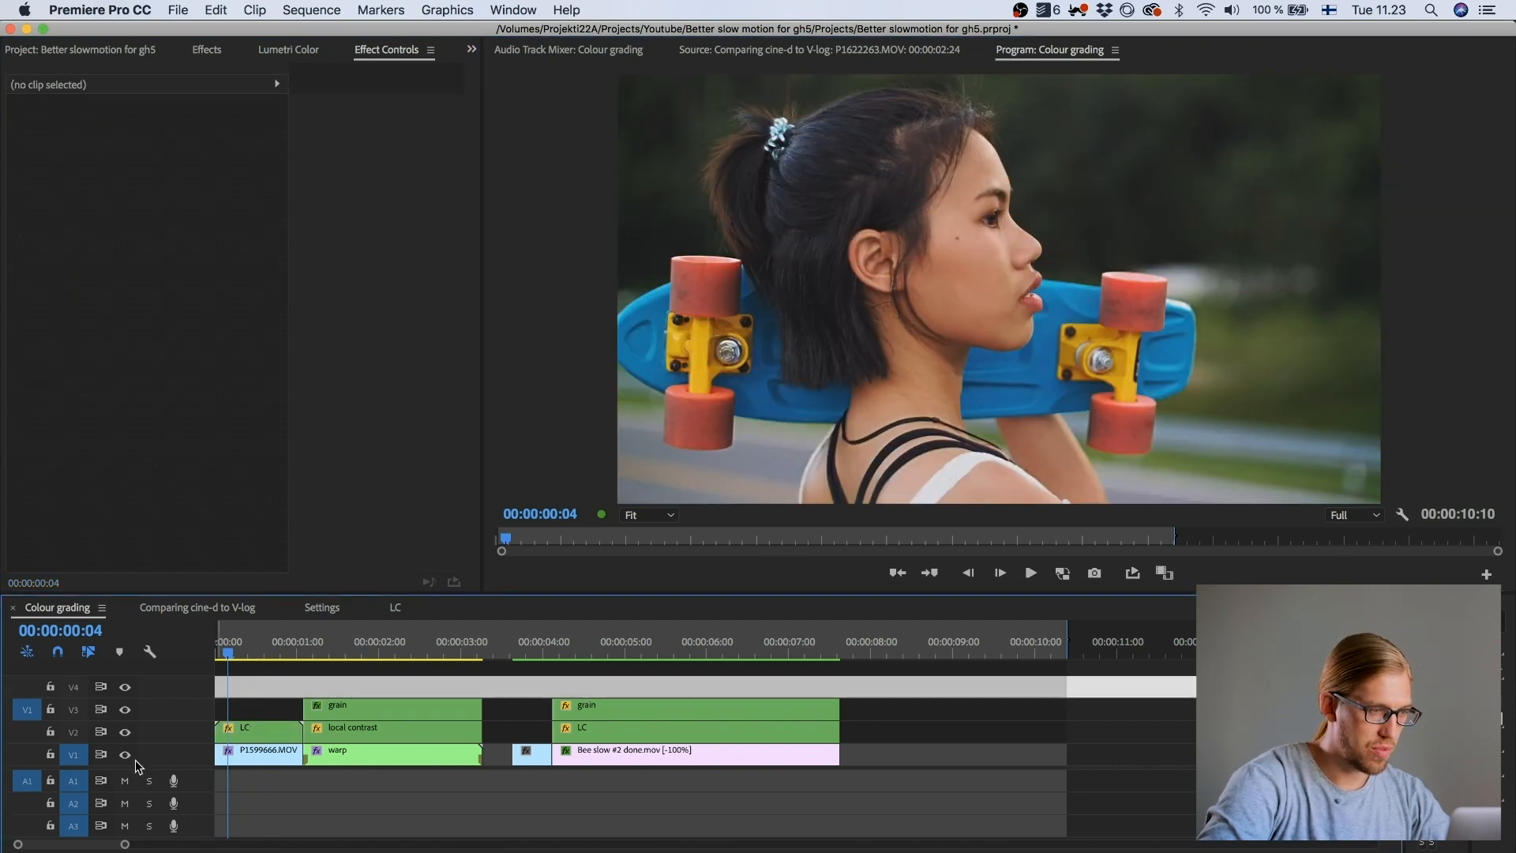
{"action": "left_click", "coordinate": [241, 731]}
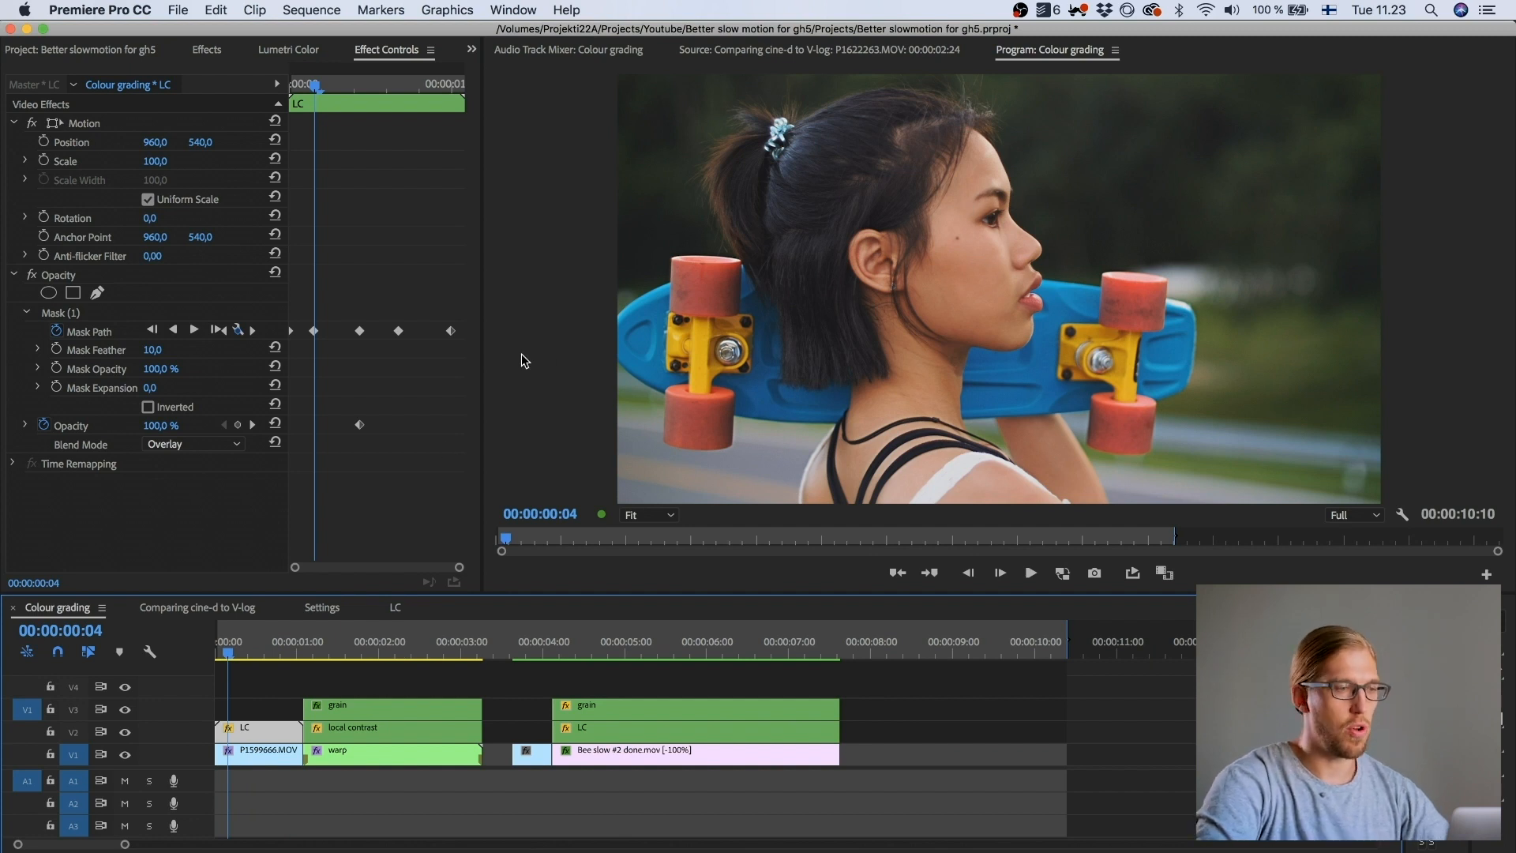
Step: Compare frames of the graded P1599666.MOV clip and the warp clip in the Colour grading sequence
{"action": "left_click", "coordinate": [255, 651]}
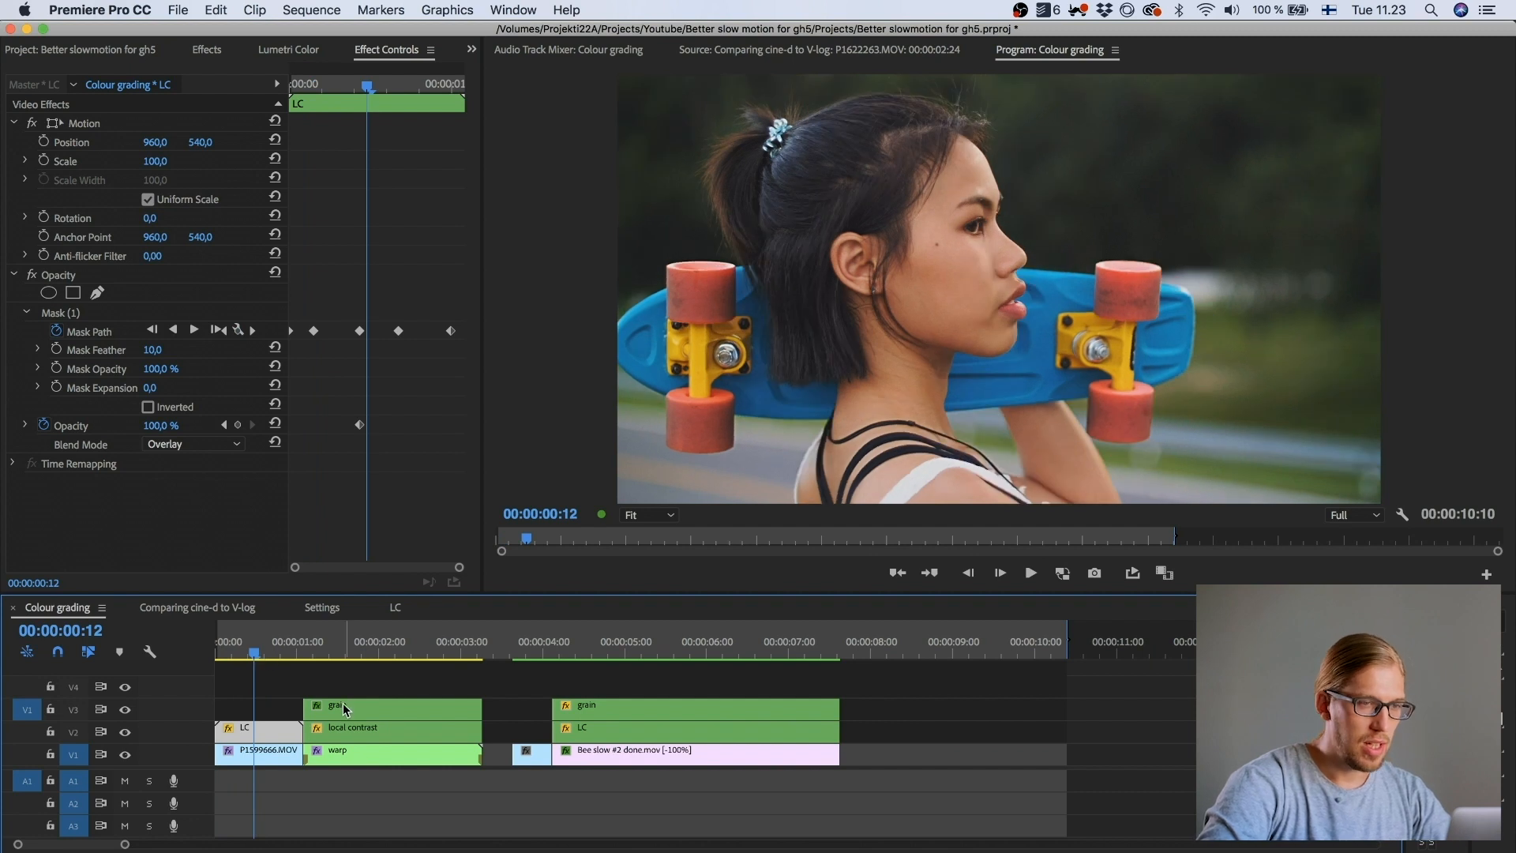
{"action": "left_click", "coordinate": [346, 649]}
{"action": "left_click", "coordinate": [261, 643]}
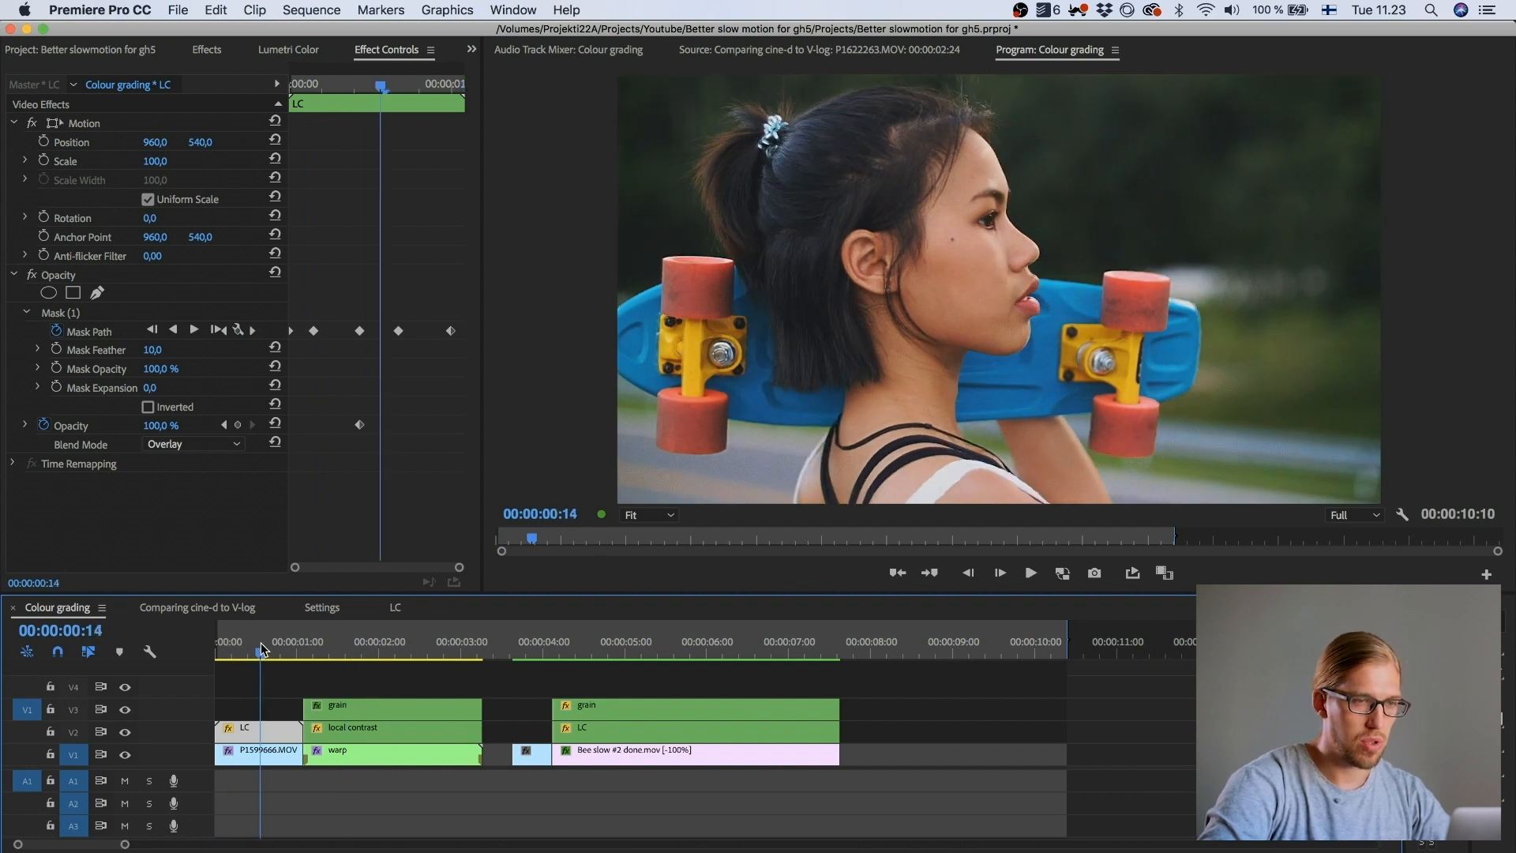
Step: Open the nested grain sequence from V3, enlarge its timeline and select a 4K Kodak Vision 250D.mov clip
{"action": "left_click", "coordinate": [350, 707]}
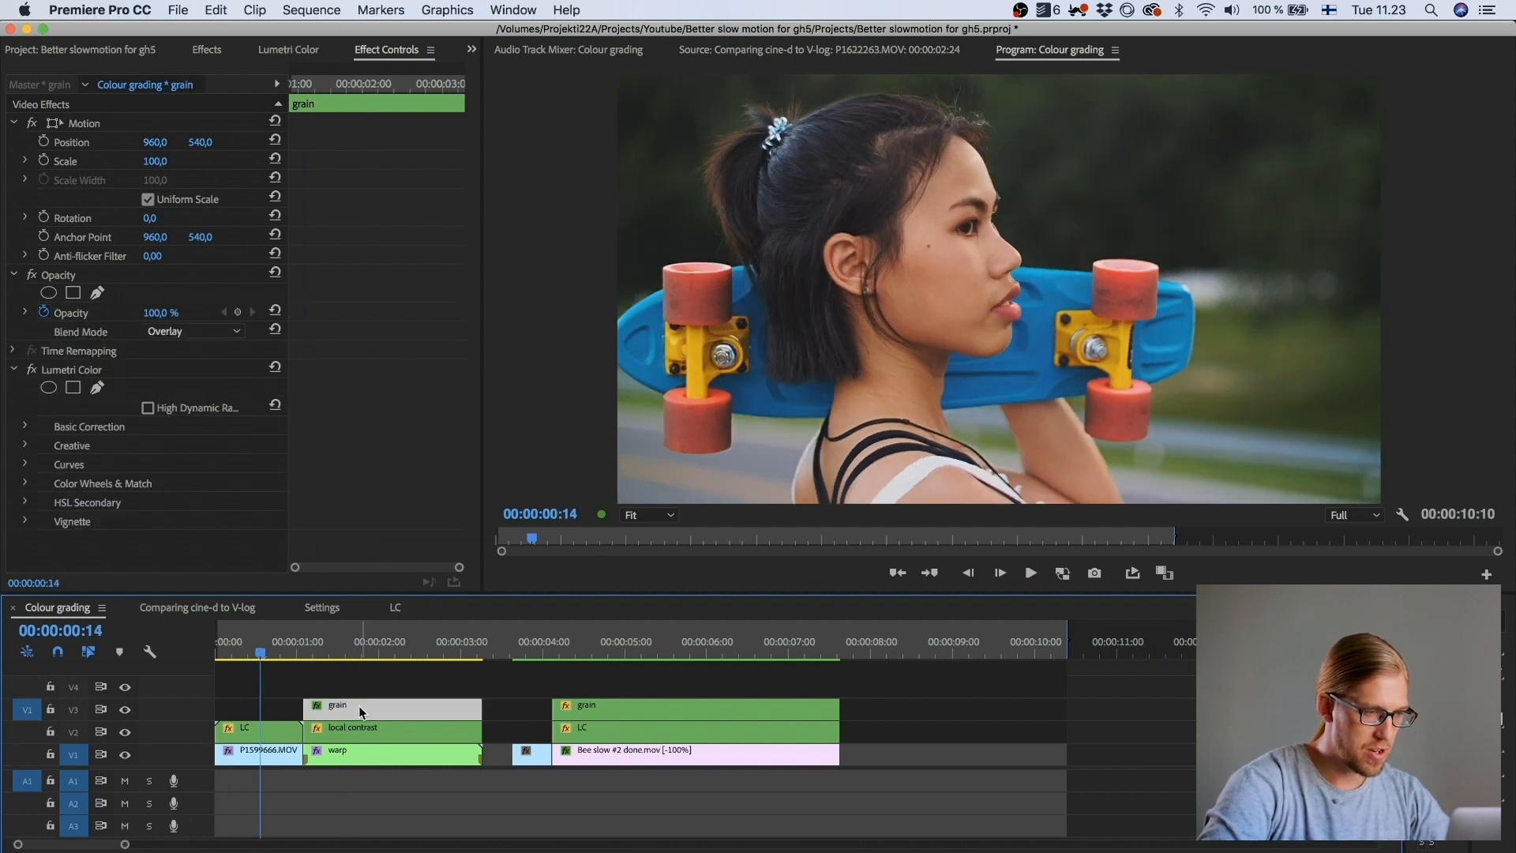
{"action": "double_click", "coordinate": [359, 704]}
{"action": "left_click", "coordinate": [719, 655]}
{"action": "key", "text": "equal"}
{"action": "key", "text": "equal"}
{"action": "key", "text": "equal"}
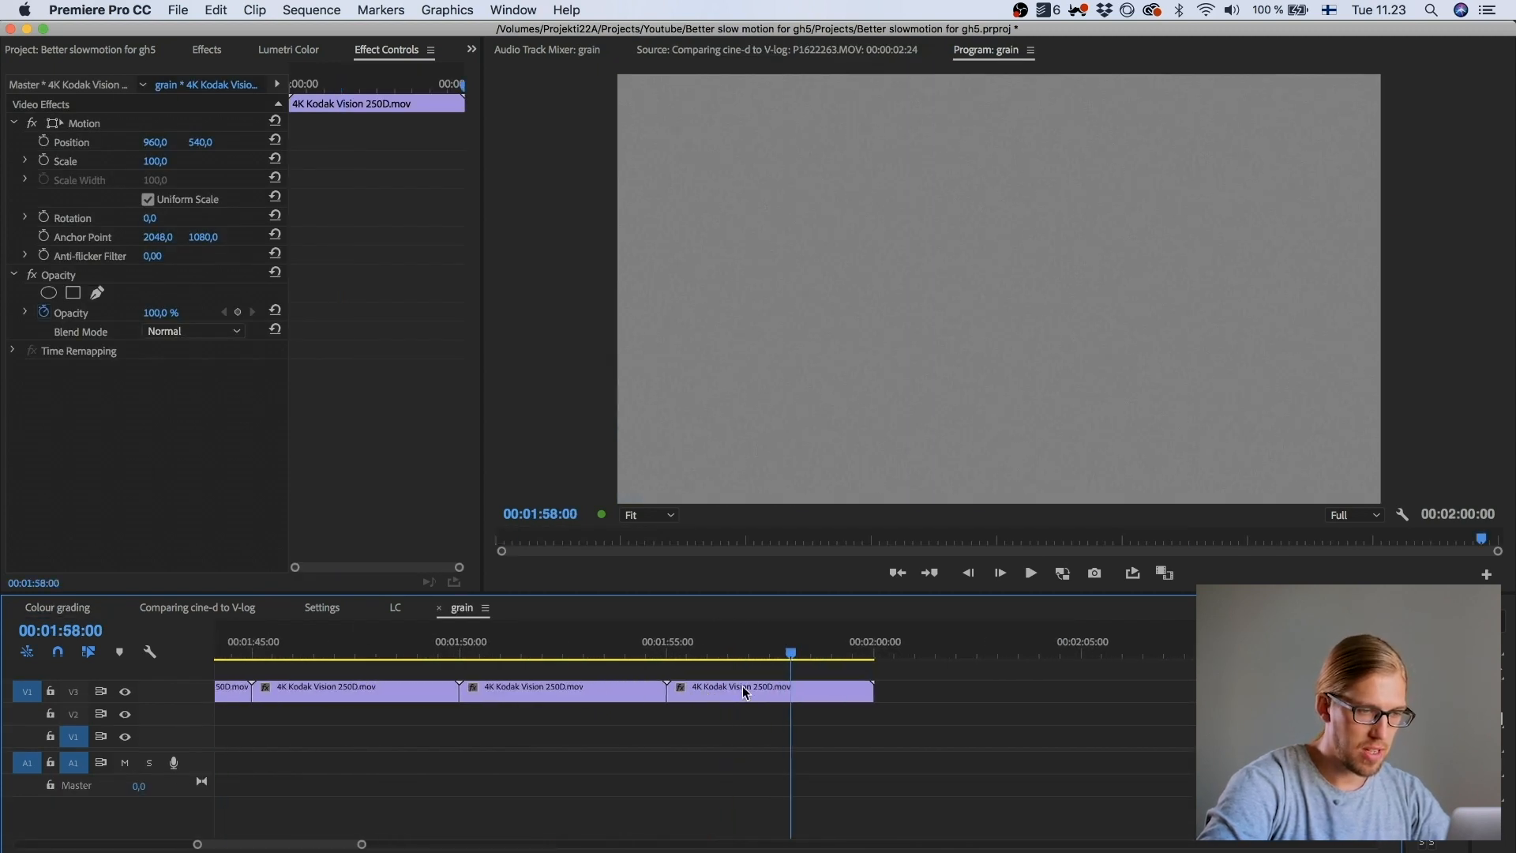
{"action": "left_click", "coordinate": [744, 692]}
Step: Play the film grain footage from the start of the grain sequence and return to its beginning
{"action": "left_click", "coordinate": [716, 655]}
{"action": "key", "text": "Home"}
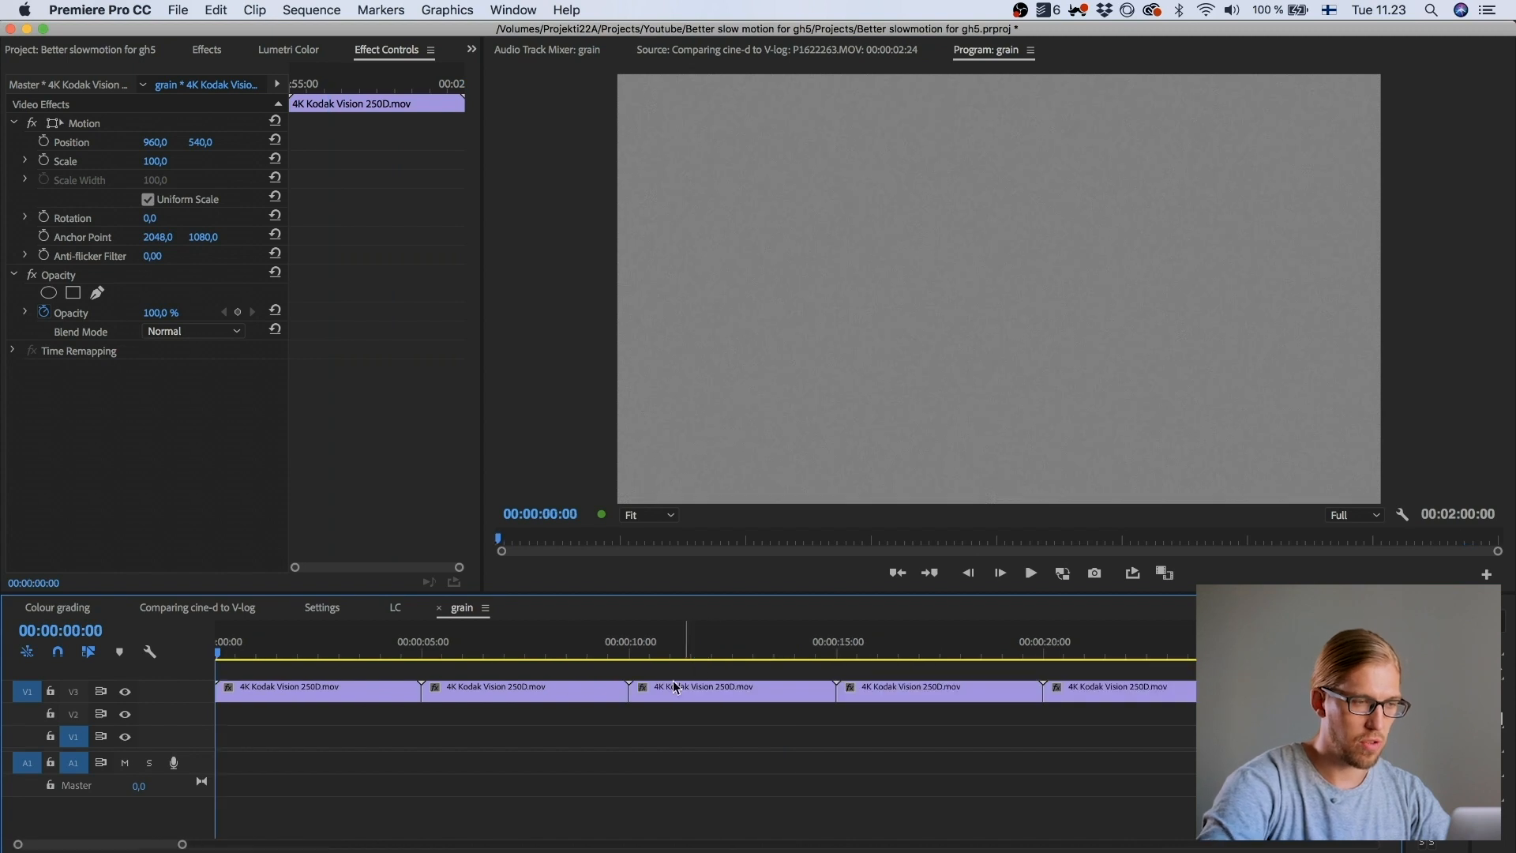
{"action": "key", "text": "space"}
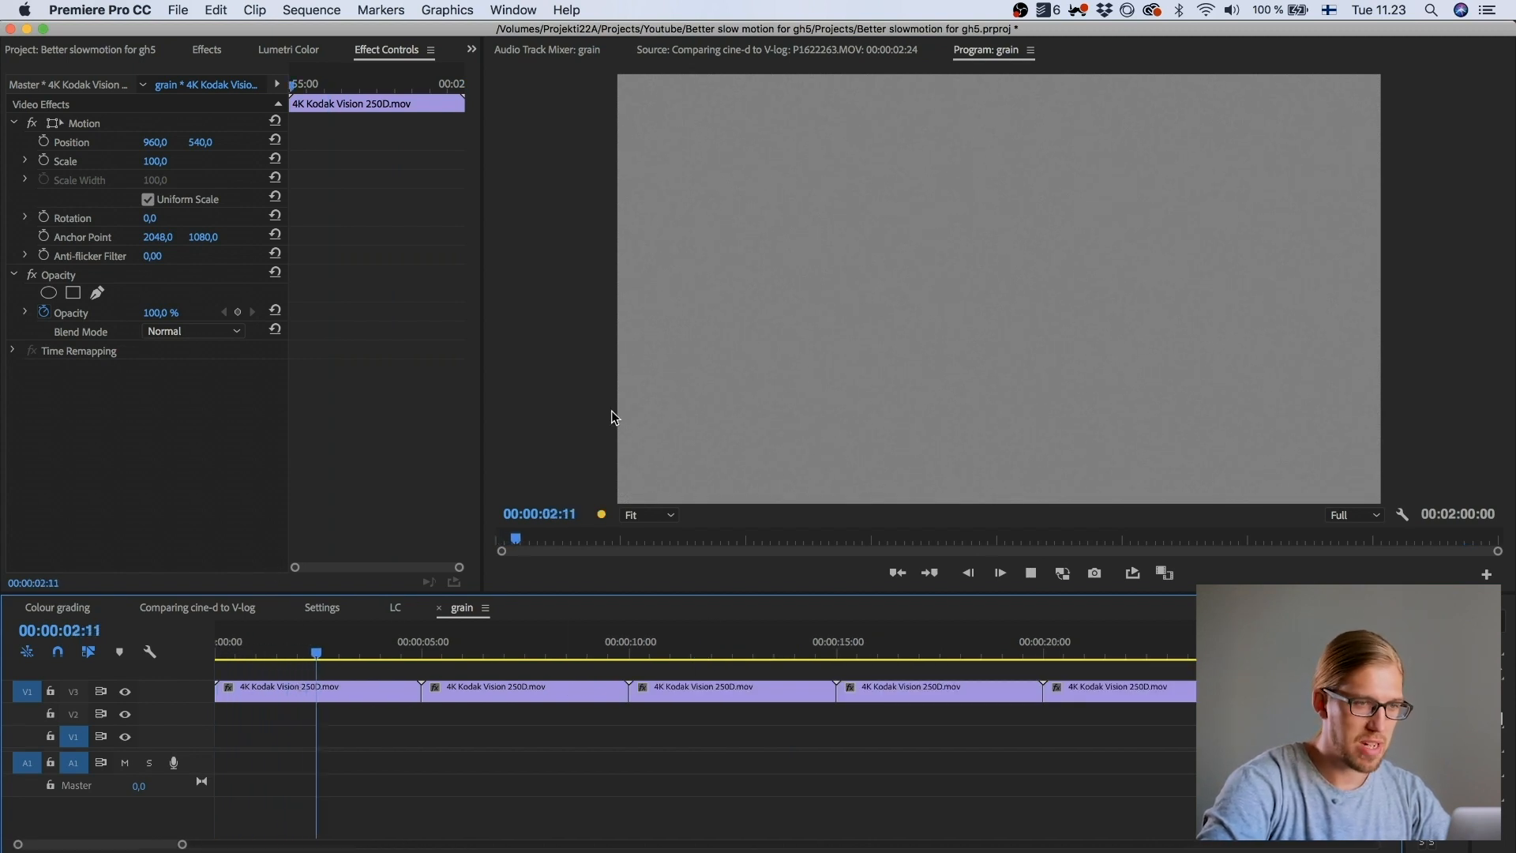
{"action": "key", "text": "space"}
{"action": "key", "text": "Home"}
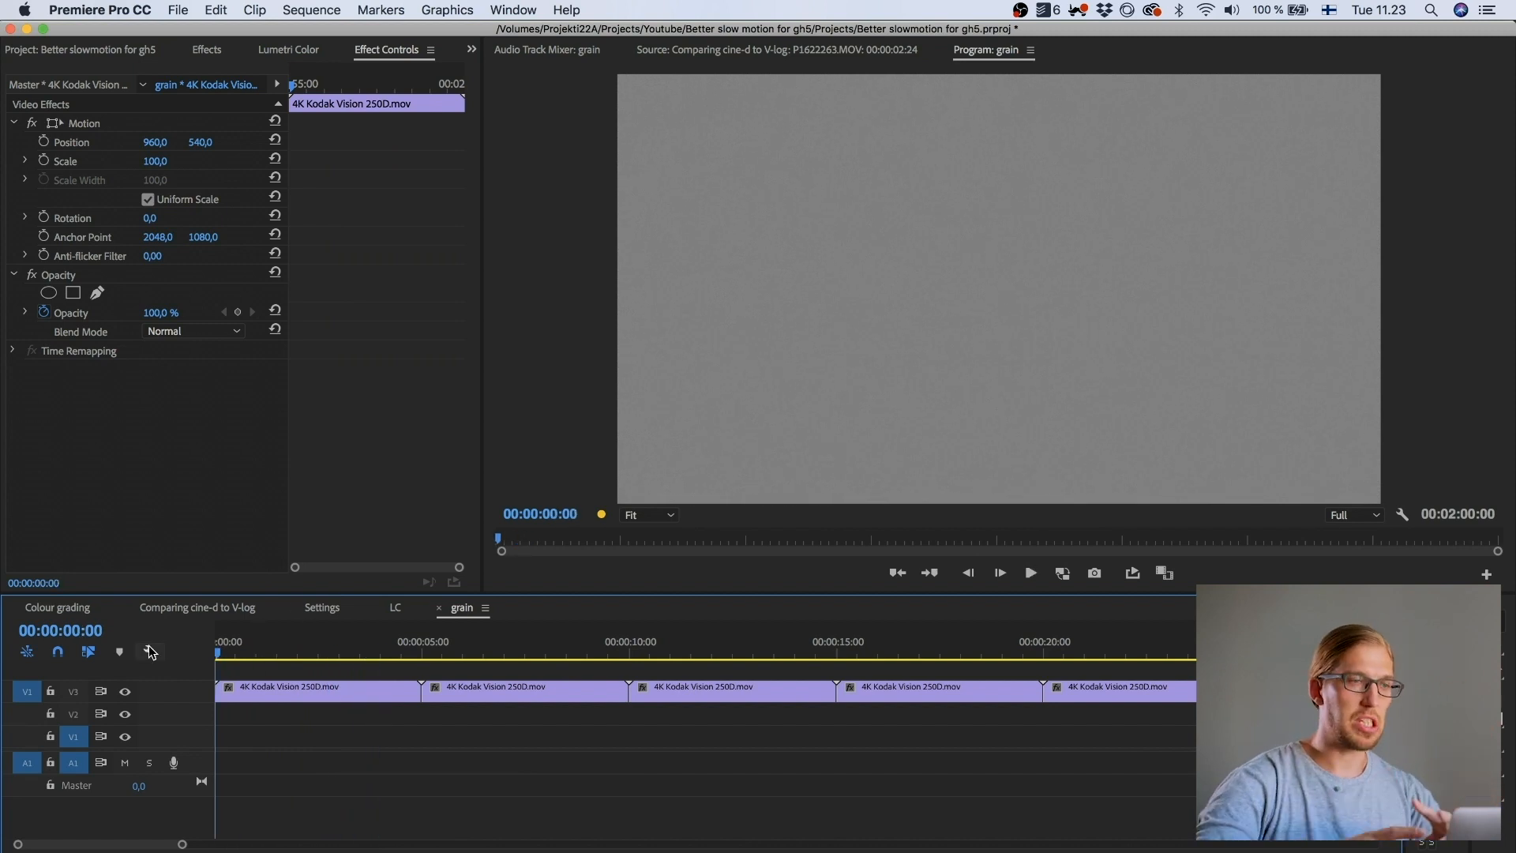
Step: Switch to Finder and locate Grain 1s.mov in Dropbox's Joo.Works VAULT folder, under 1s of 5k grain
{"action": "key", "text": "super+Tab"}
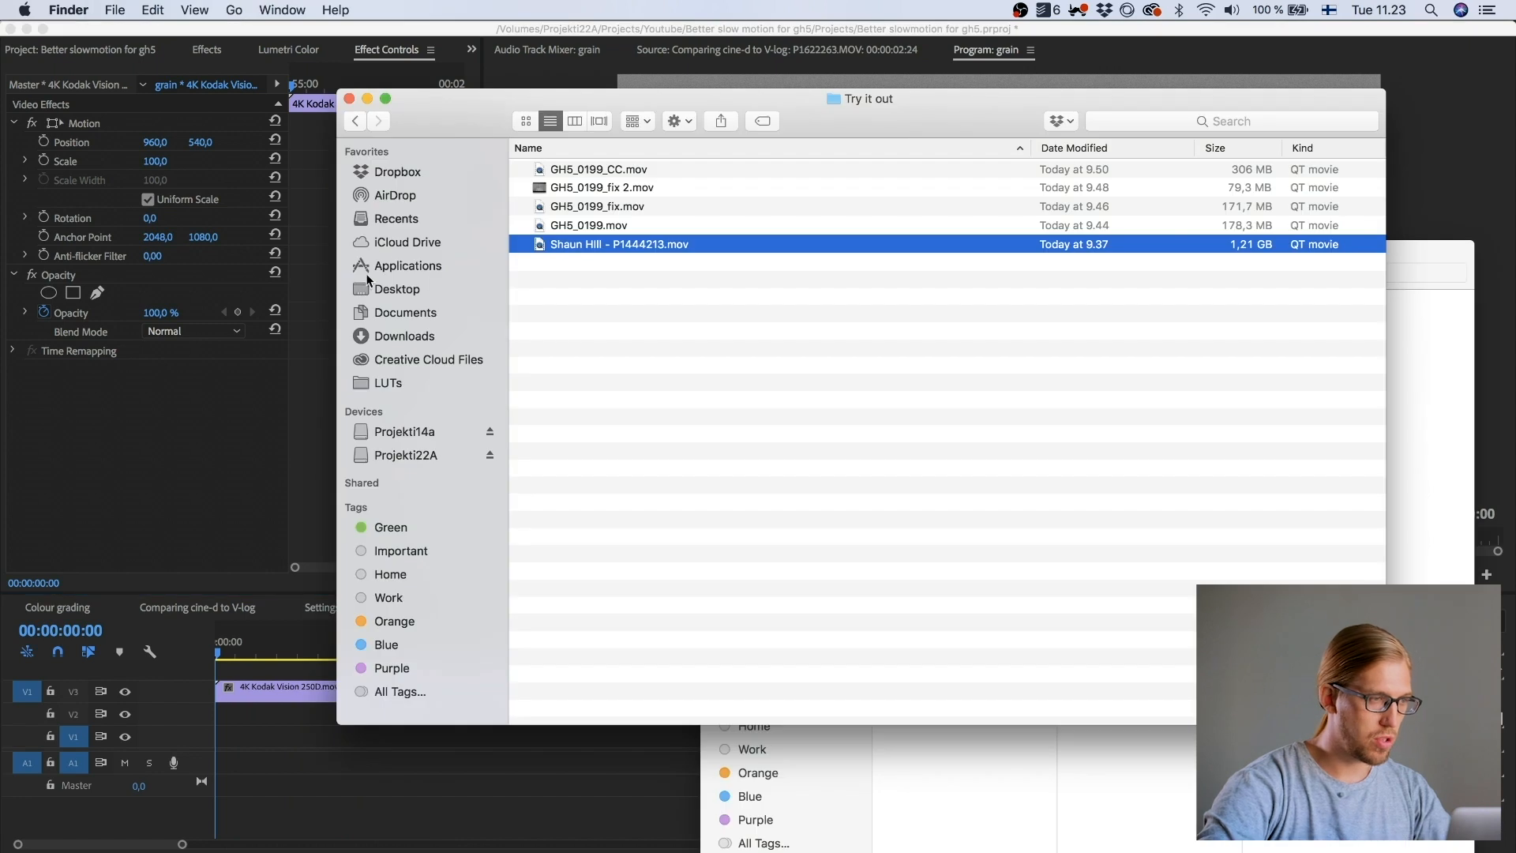
{"action": "left_click", "coordinate": [398, 172]}
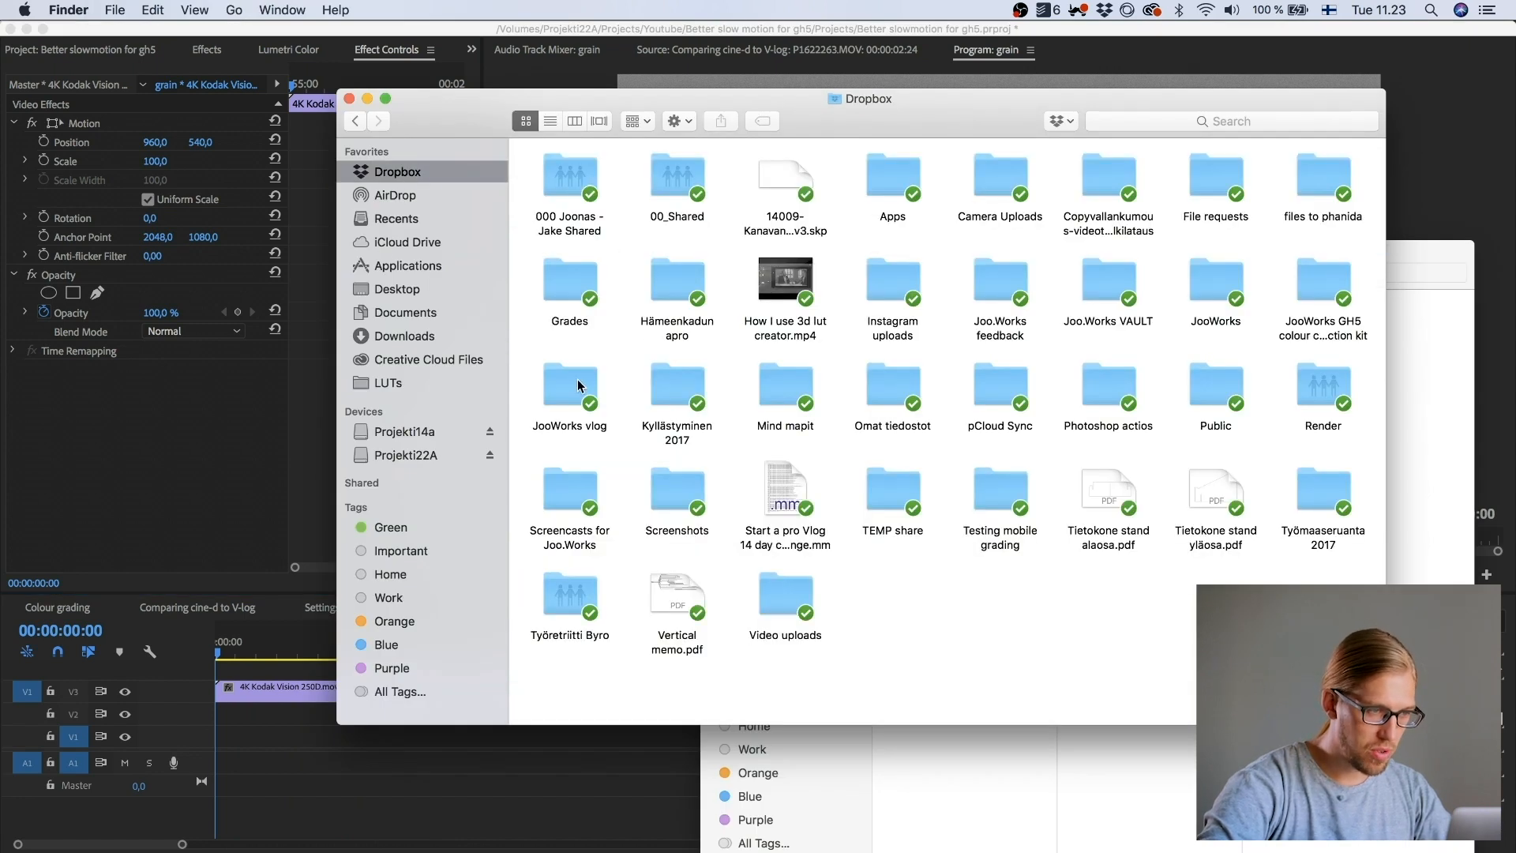
{"action": "double_click", "coordinate": [1110, 280]}
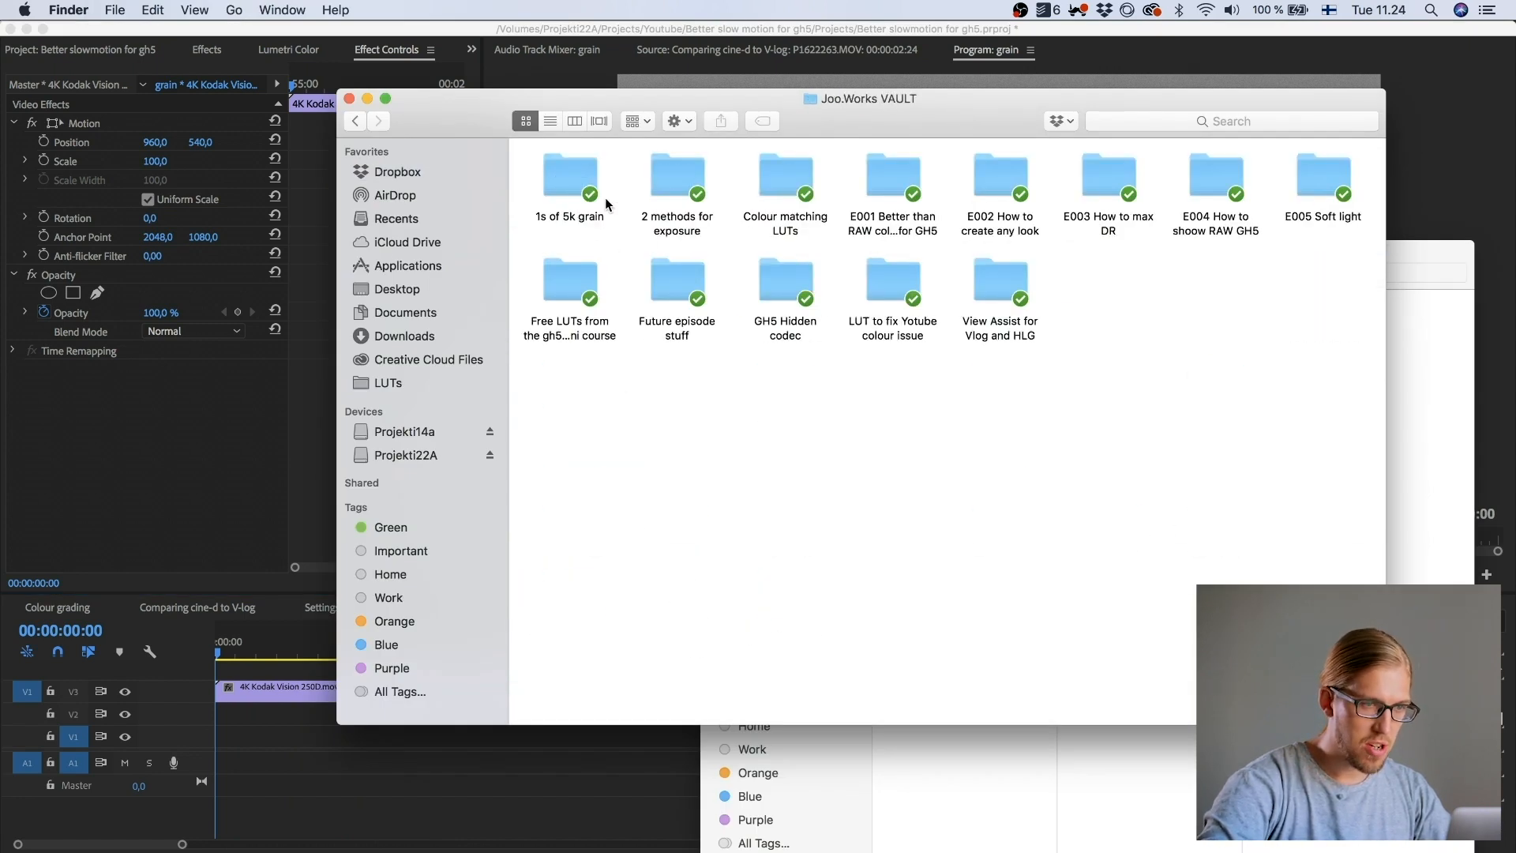
{"action": "double_click", "coordinate": [567, 185]}
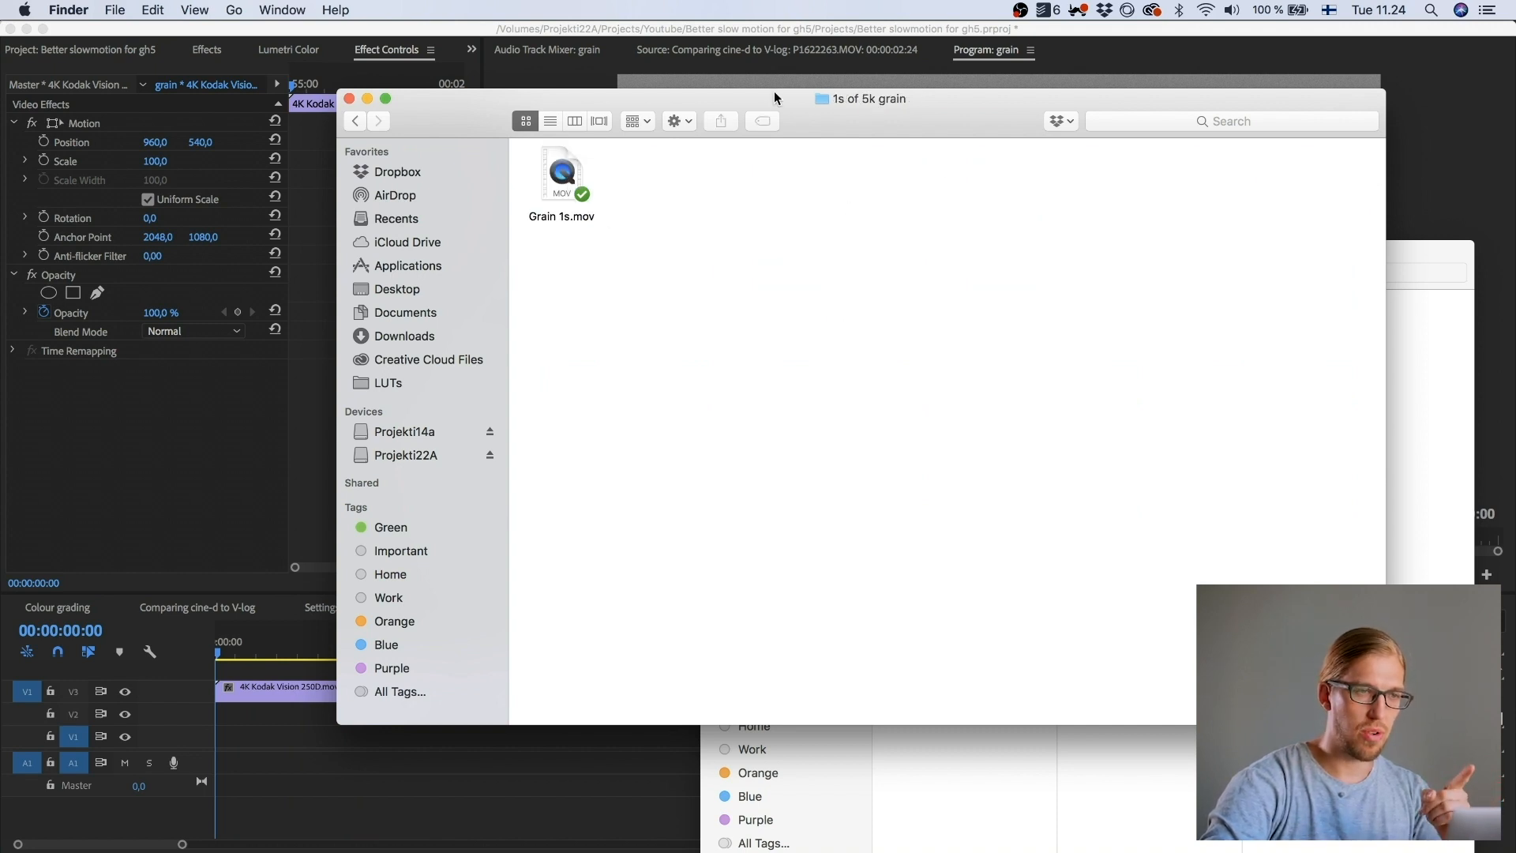
{"action": "left_click", "coordinate": [565, 184]}
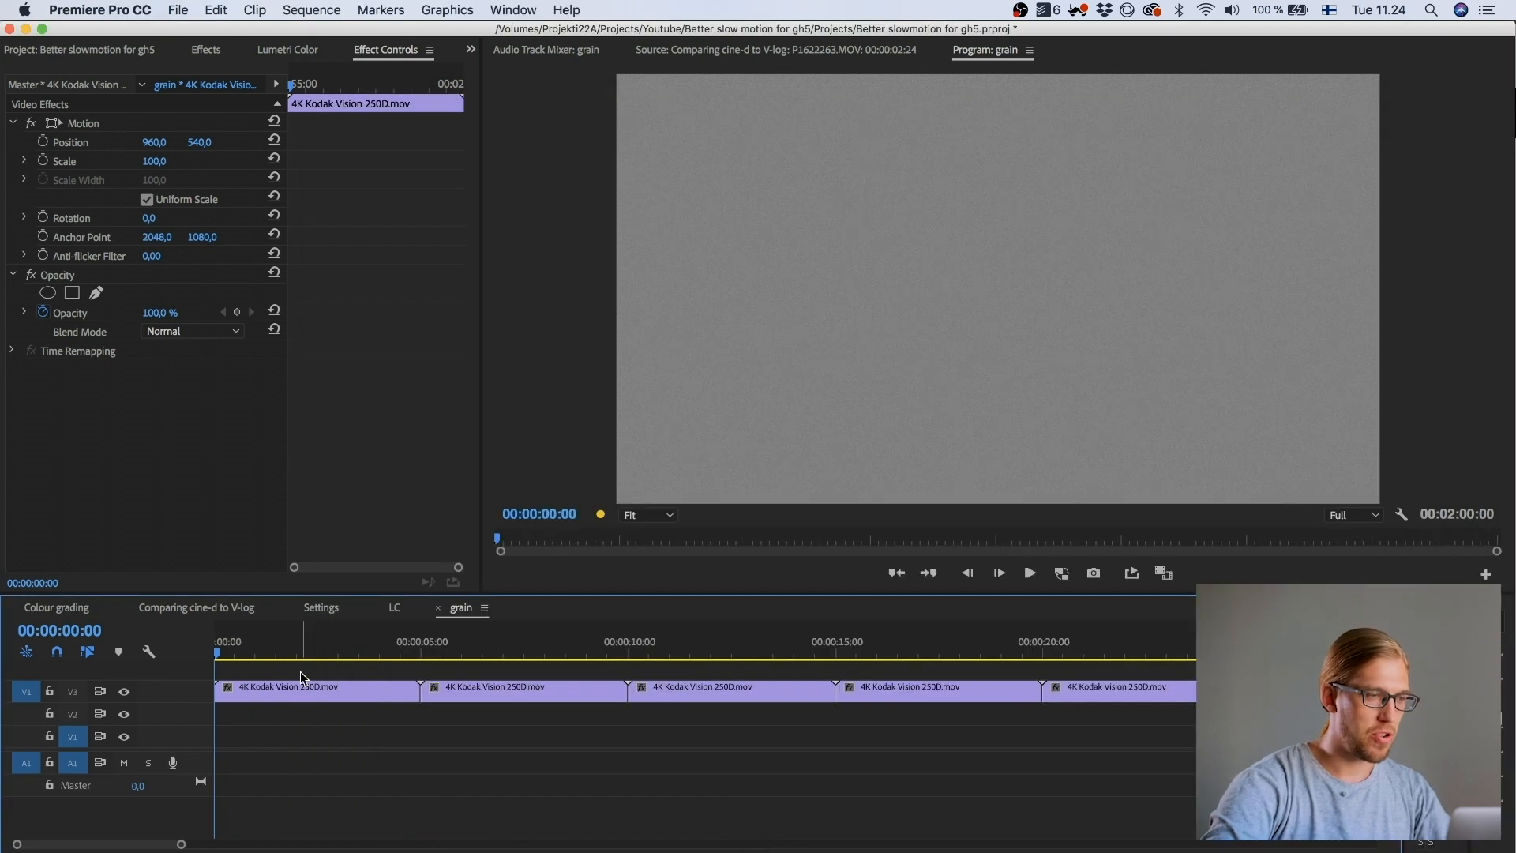
Step: Play and scrub the grain sequence and examine how its 4K Kodak Vision 250D clips repeat one after another
{"action": "key", "text": "space"}
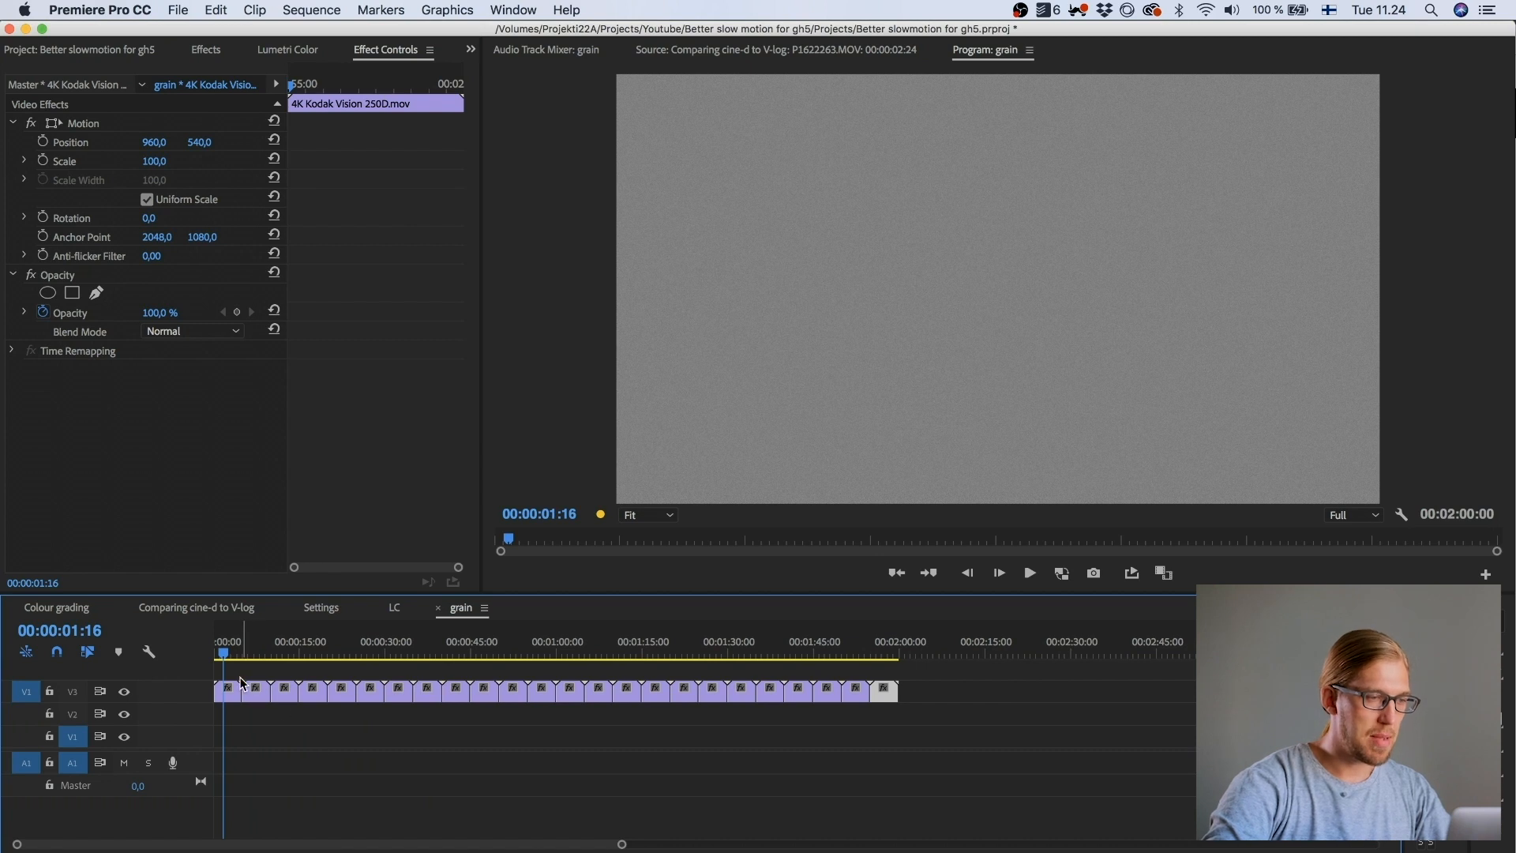
{"action": "left_click_drag", "start_coordinate": [236, 651], "coordinate": [278, 655]}
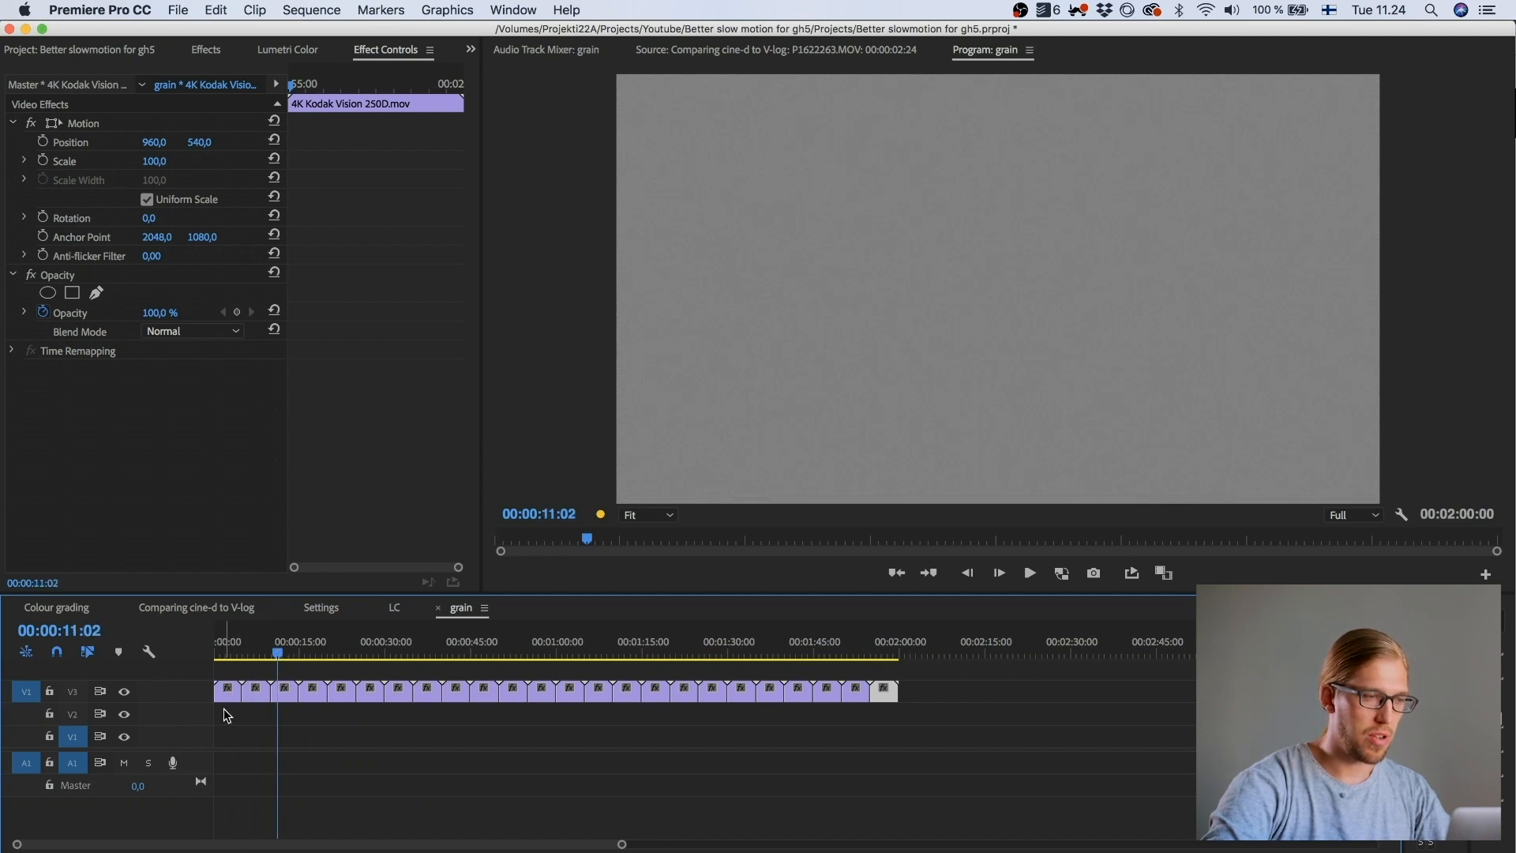
{"action": "left_click", "coordinate": [222, 695]}
{"action": "left_click", "coordinate": [235, 697]}
{"action": "left_click", "coordinate": [257, 699]}
{"action": "left_click", "coordinate": [290, 701]}
{"action": "left_click", "coordinate": [313, 698]}
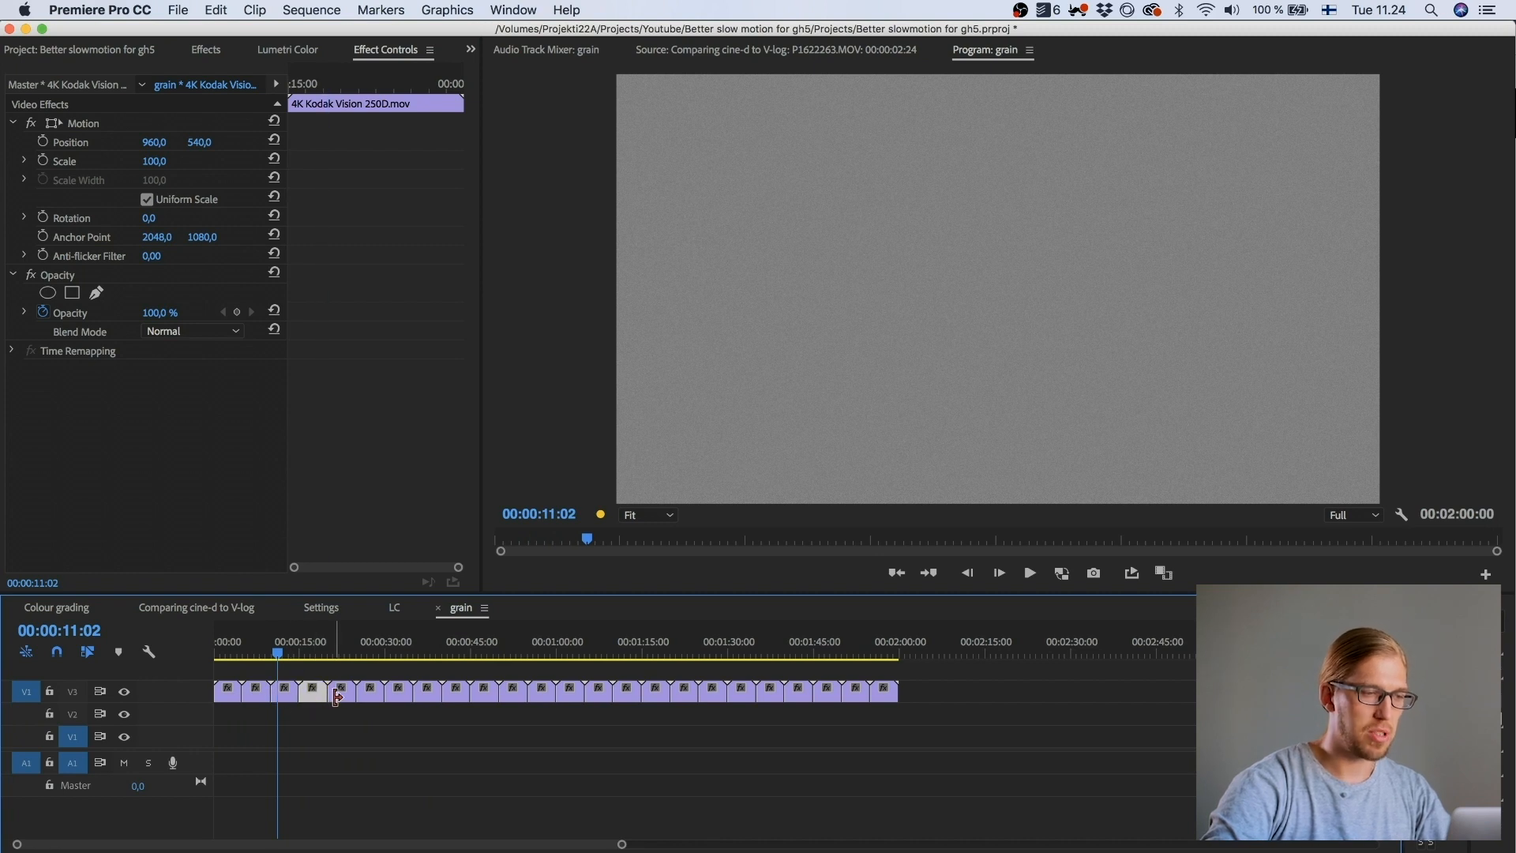
{"action": "left_click", "coordinate": [341, 698]}
{"action": "left_click", "coordinate": [368, 699]}
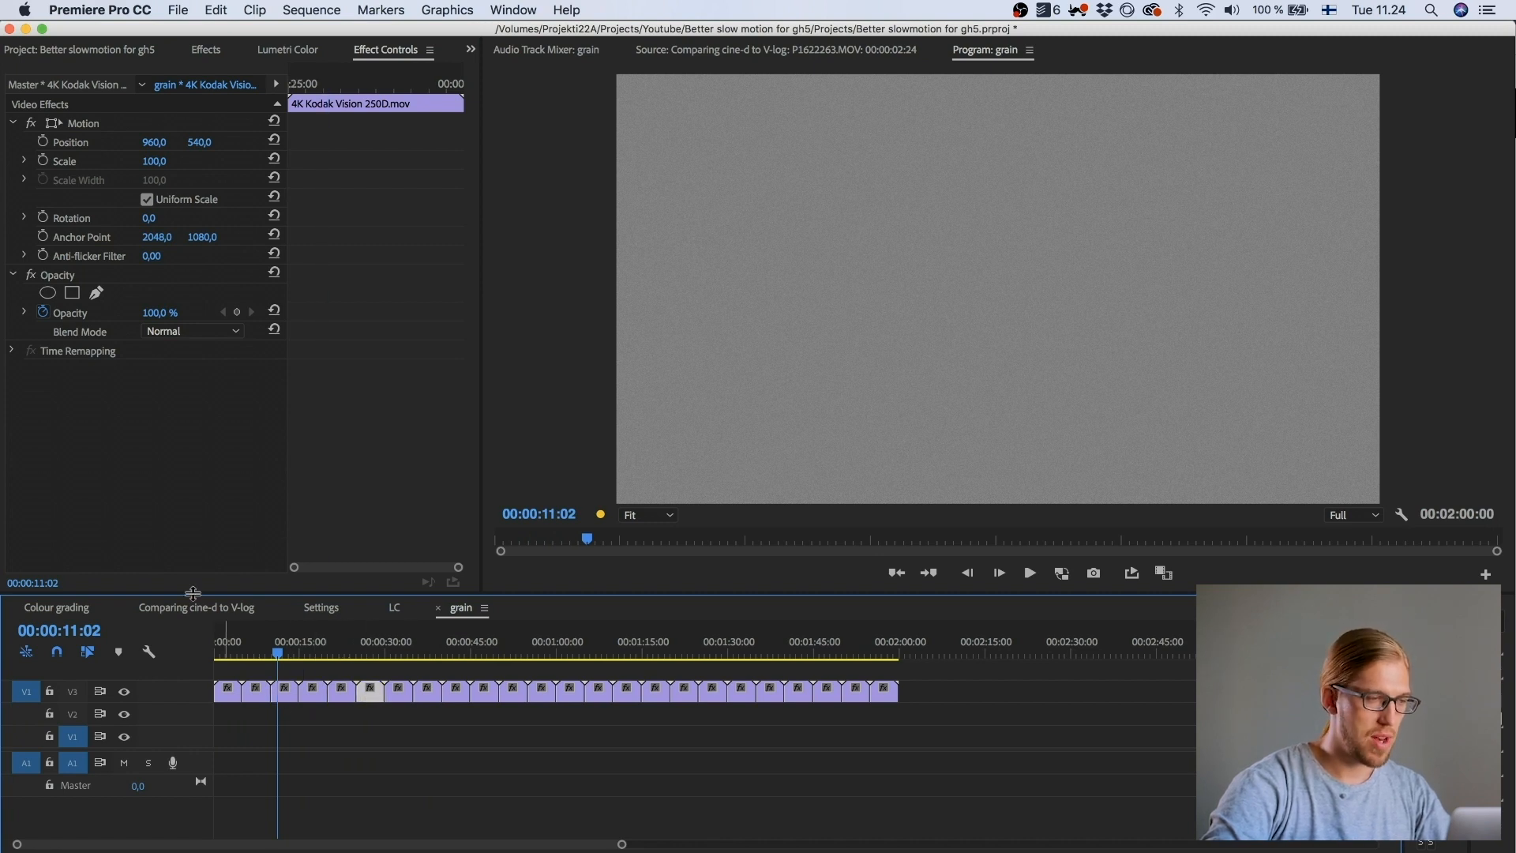
Step: Return to the Colour grading sequence and extend V3's first grain clip back to the sequence start, covering the LC clip
{"action": "left_click", "coordinate": [396, 608]}
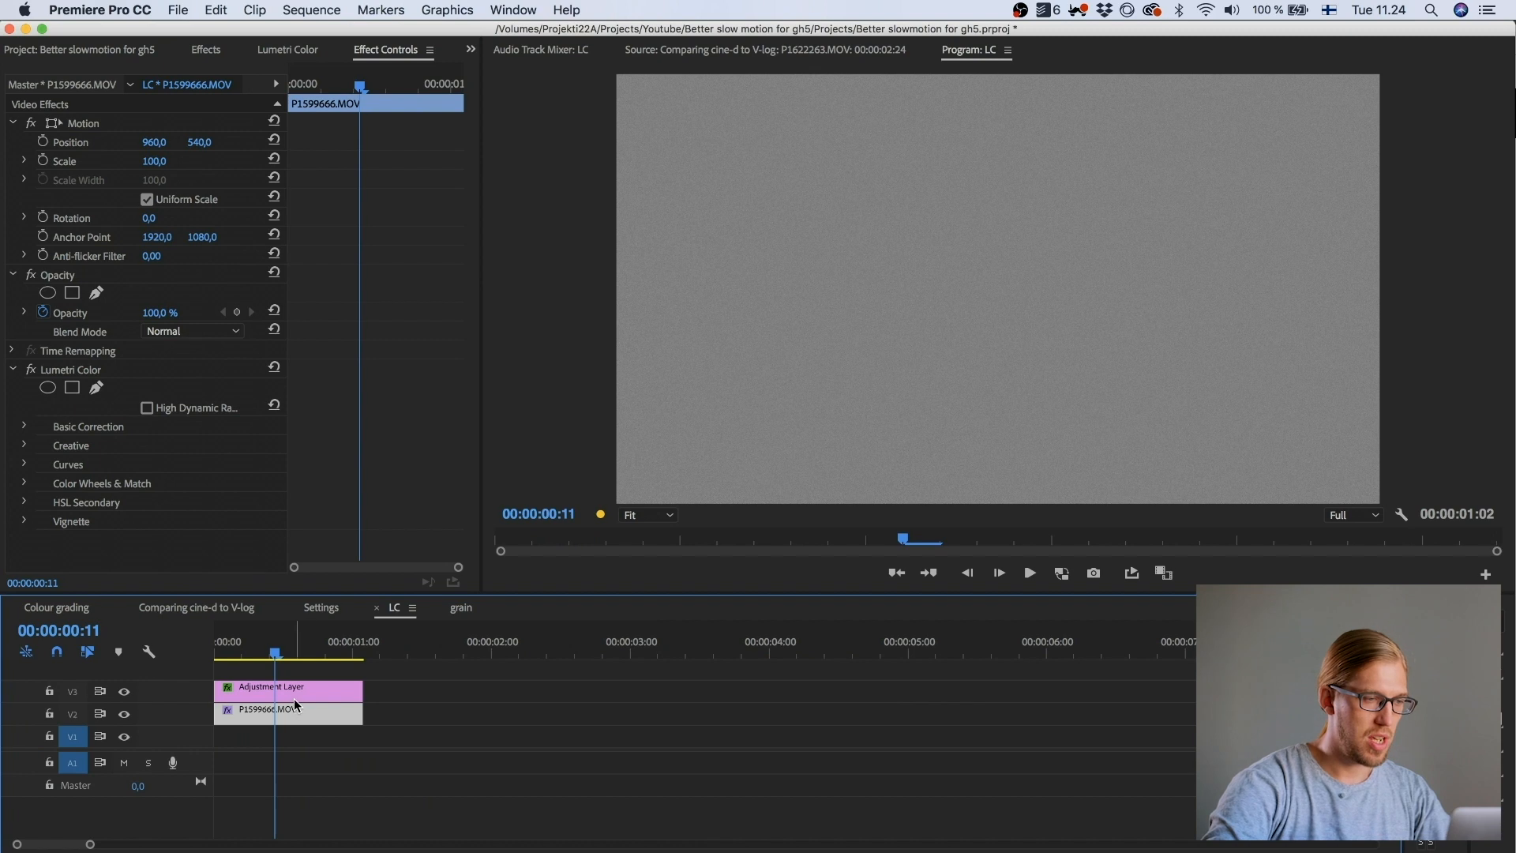
{"action": "left_click", "coordinate": [321, 608]}
{"action": "left_click", "coordinate": [180, 608]}
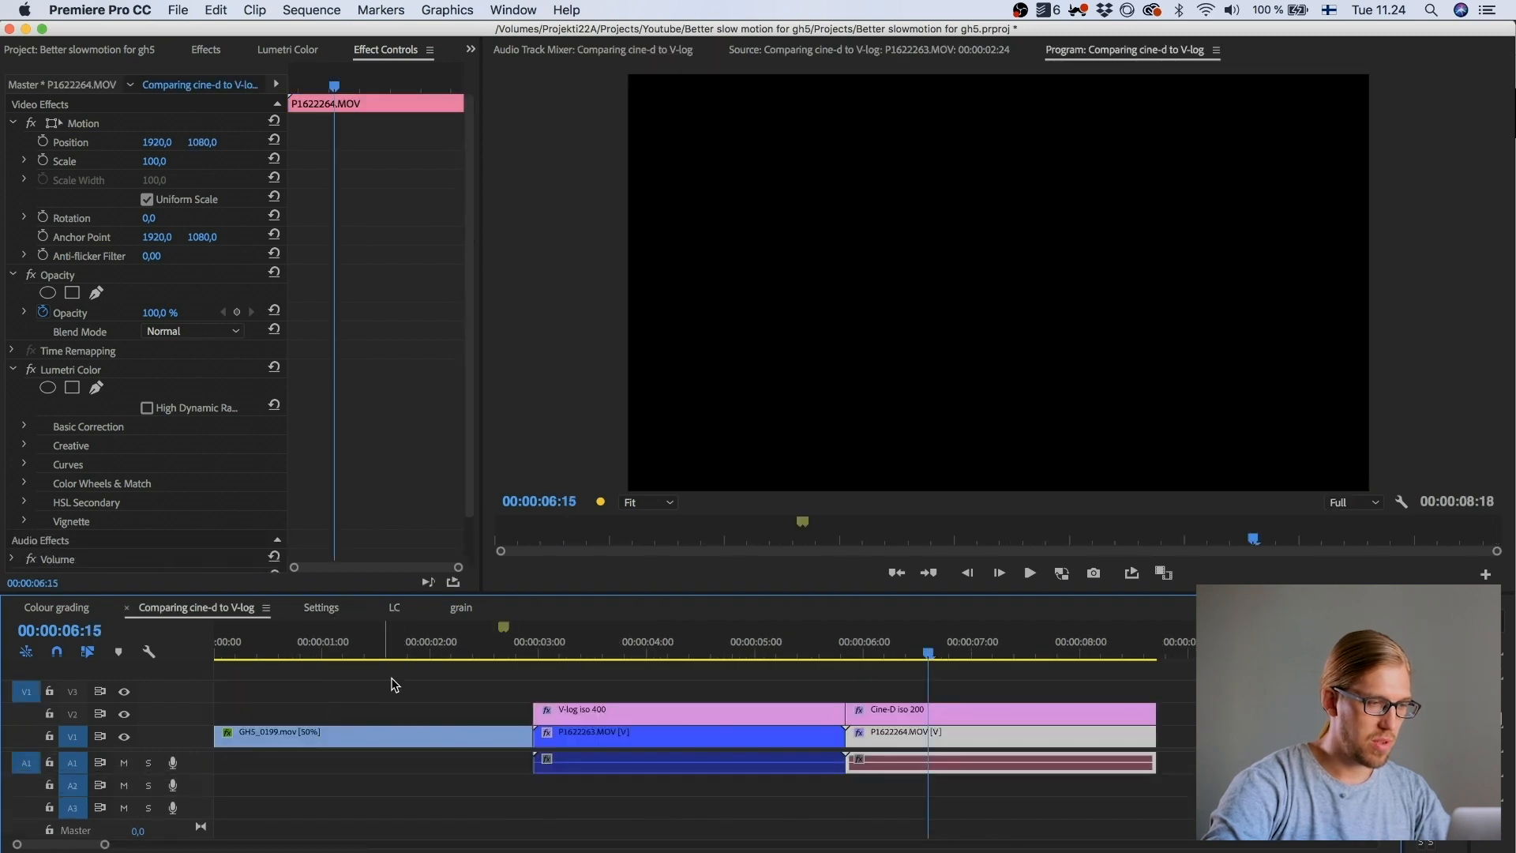
{"action": "left_click", "coordinate": [62, 612]}
{"action": "left_click", "coordinate": [358, 649]}
{"action": "left_click", "coordinate": [361, 694]}
{"action": "left_click", "coordinate": [337, 710]}
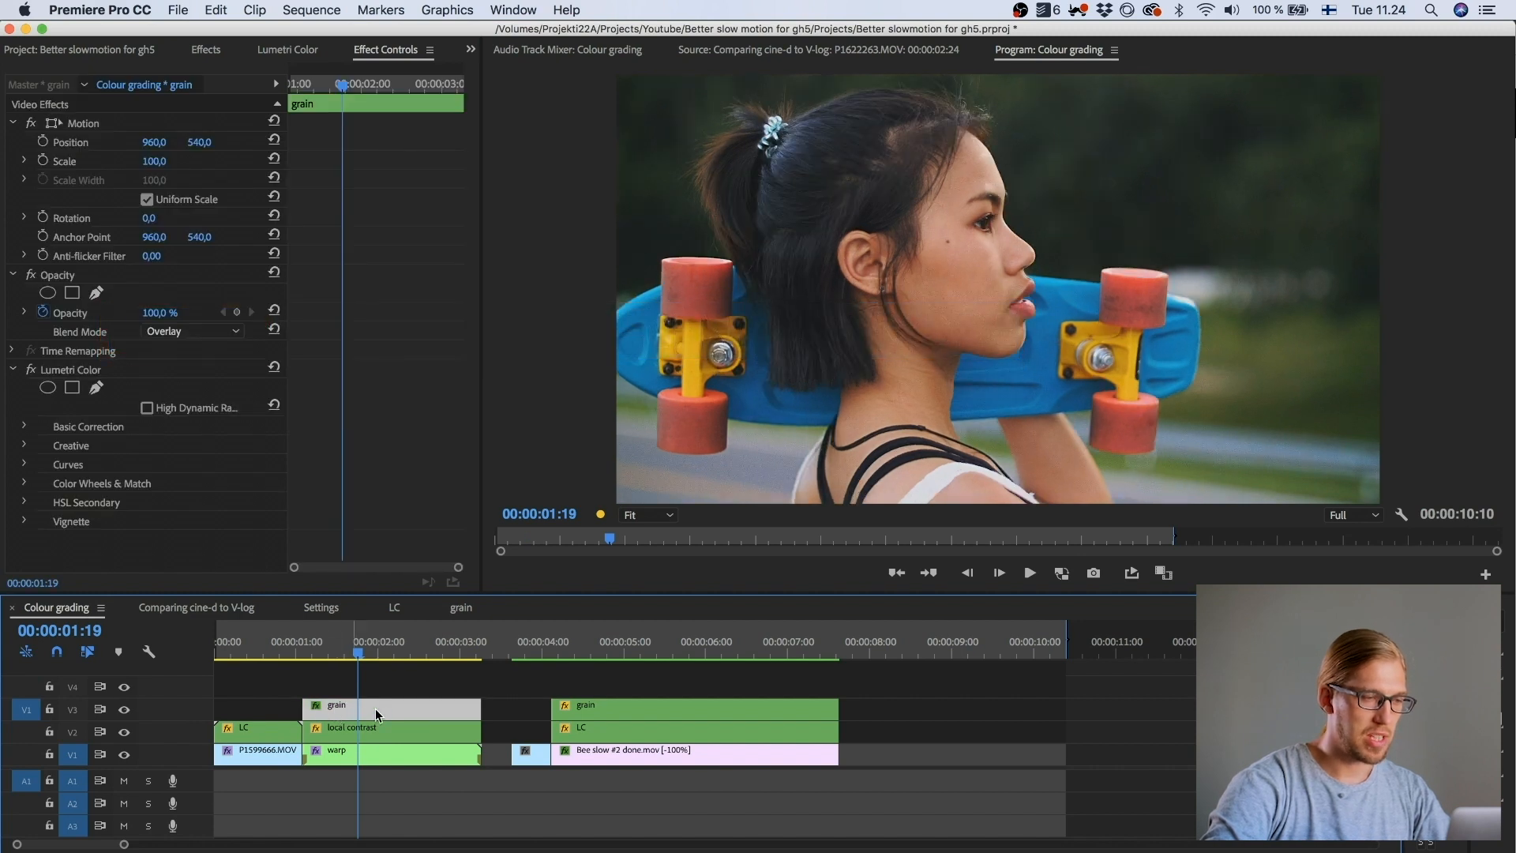
{"action": "mouse_move", "coordinate": [470, 707]}
{"action": "left_mouse_down"}
{"action": "mouse_move", "coordinate": [521, 709]}
{"action": "mouse_move", "coordinate": [384, 708]}
{"action": "mouse_move", "coordinate": [481, 707]}
{"action": "left_mouse_up"}
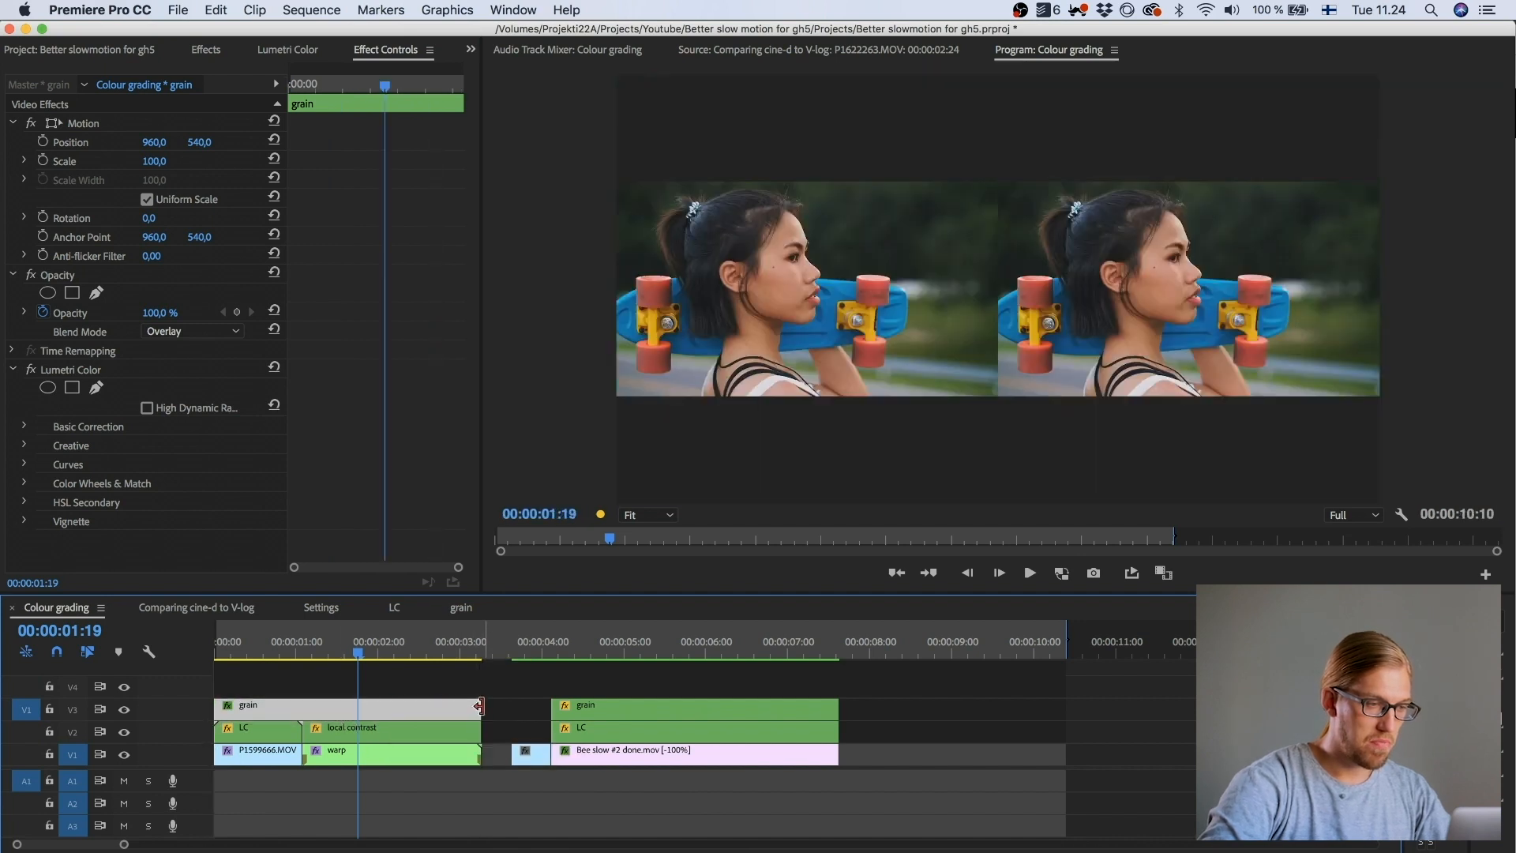
Step: Compare the P1599666.MOV shot with the warp clip under the extended grain layer and briefly play the sequence
{"action": "left_click", "coordinate": [264, 641]}
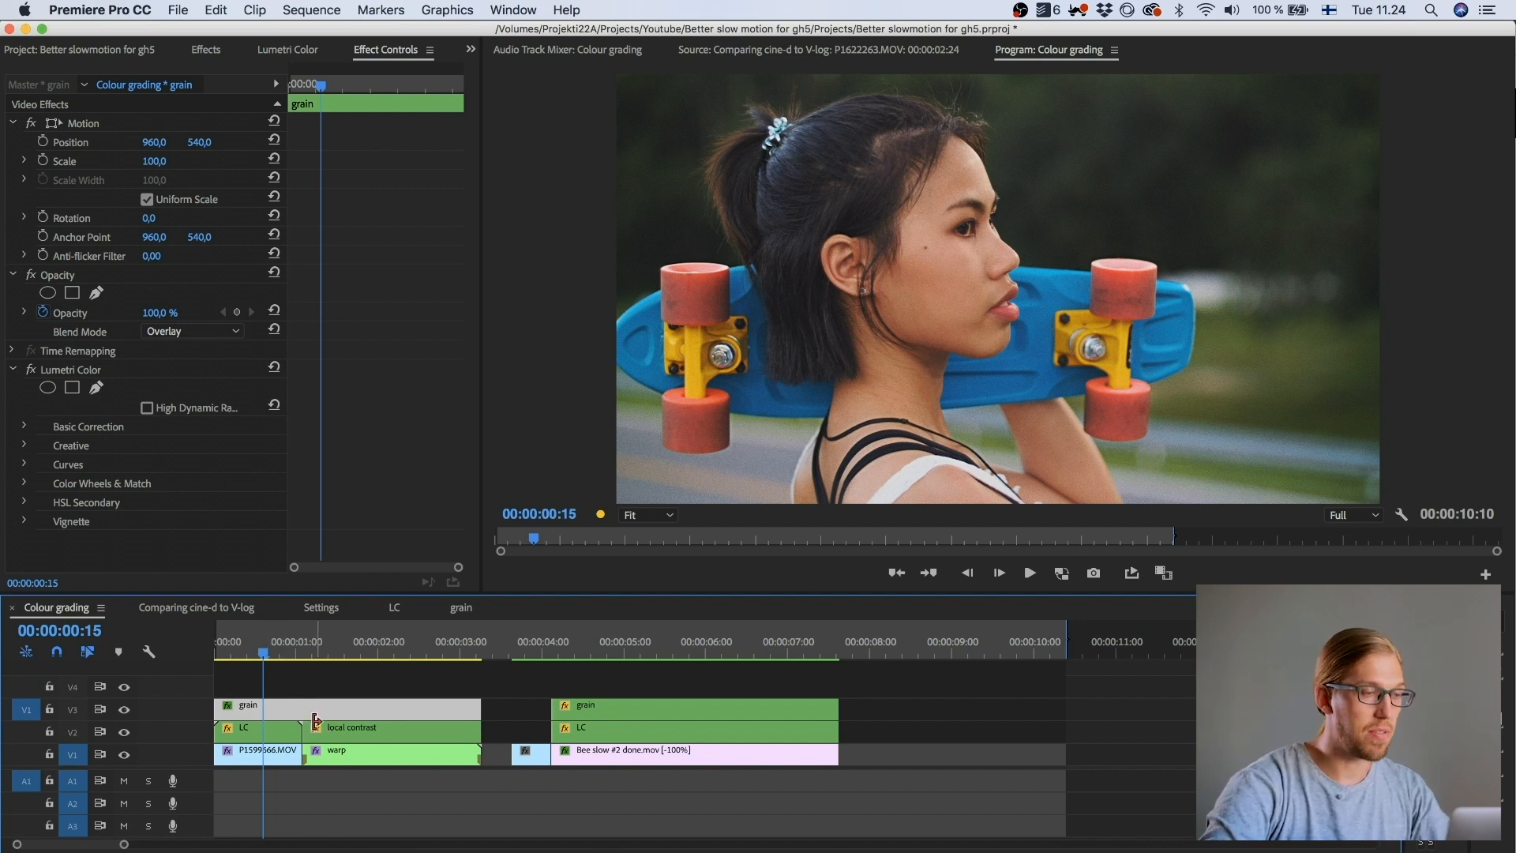
{"action": "left_click_drag", "start_coordinate": [410, 659], "coordinate": [315, 658]}
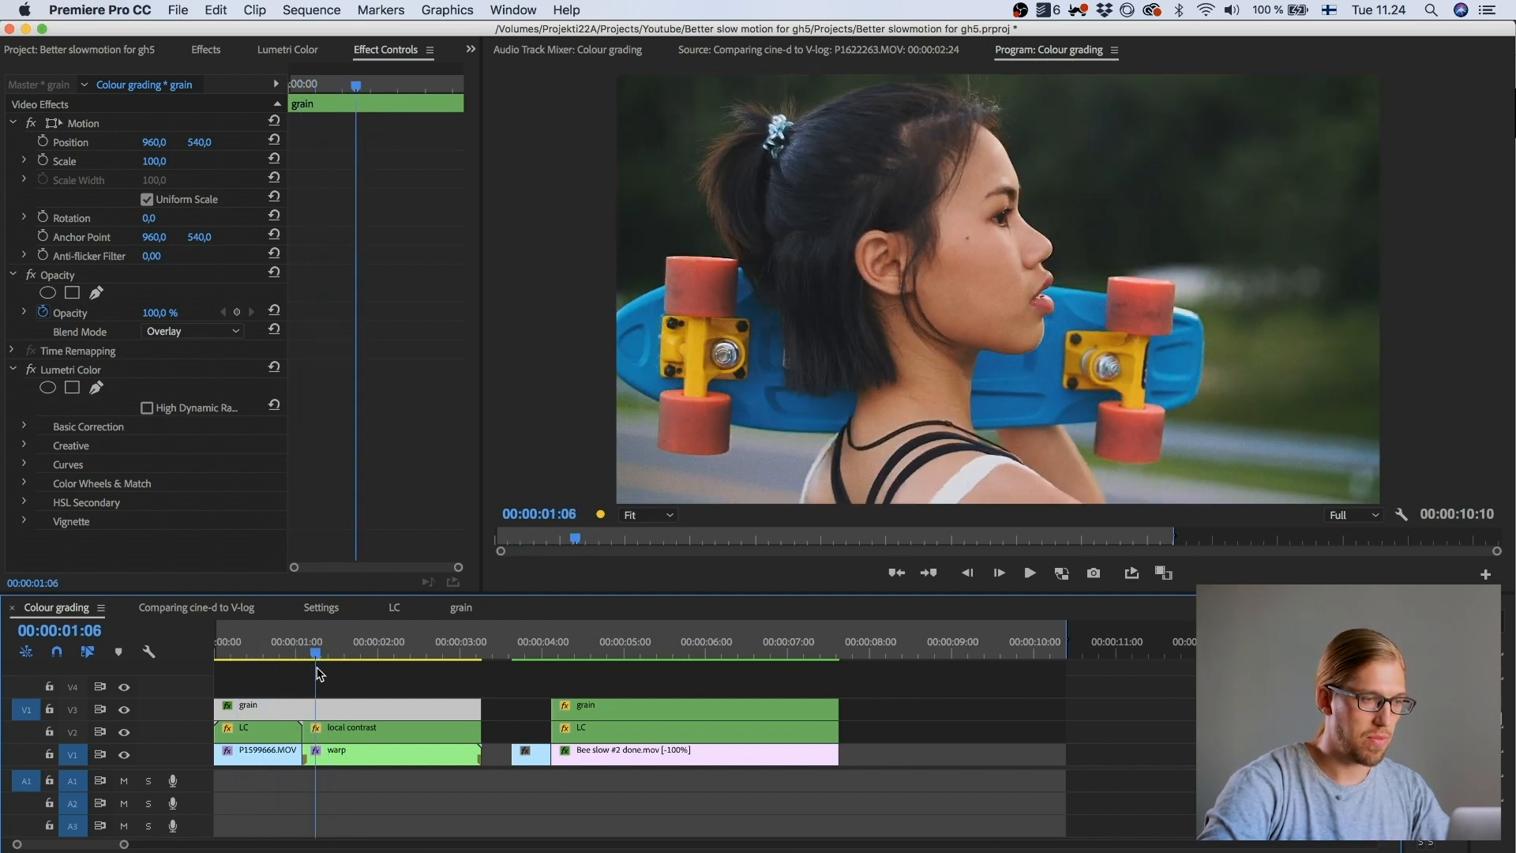
{"action": "left_click", "coordinate": [361, 767]}
{"action": "key", "text": "space"}
{"action": "key", "text": "space"}
{"action": "left_click", "coordinate": [249, 649]}
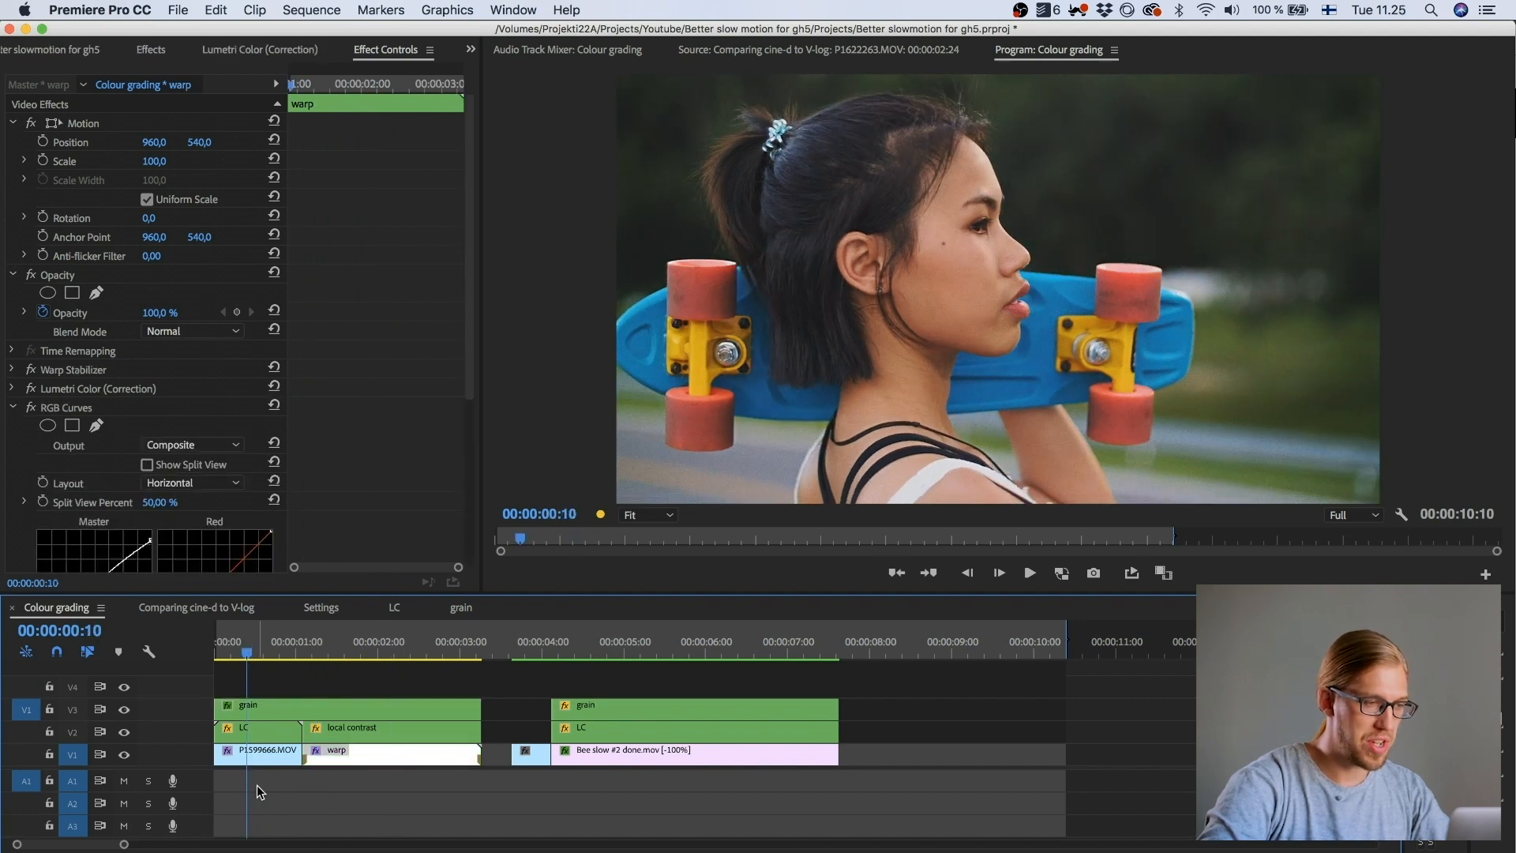
Step: Try to set the speed of P1599666.MOV to 50%
{"action": "left_click", "coordinate": [257, 758]}
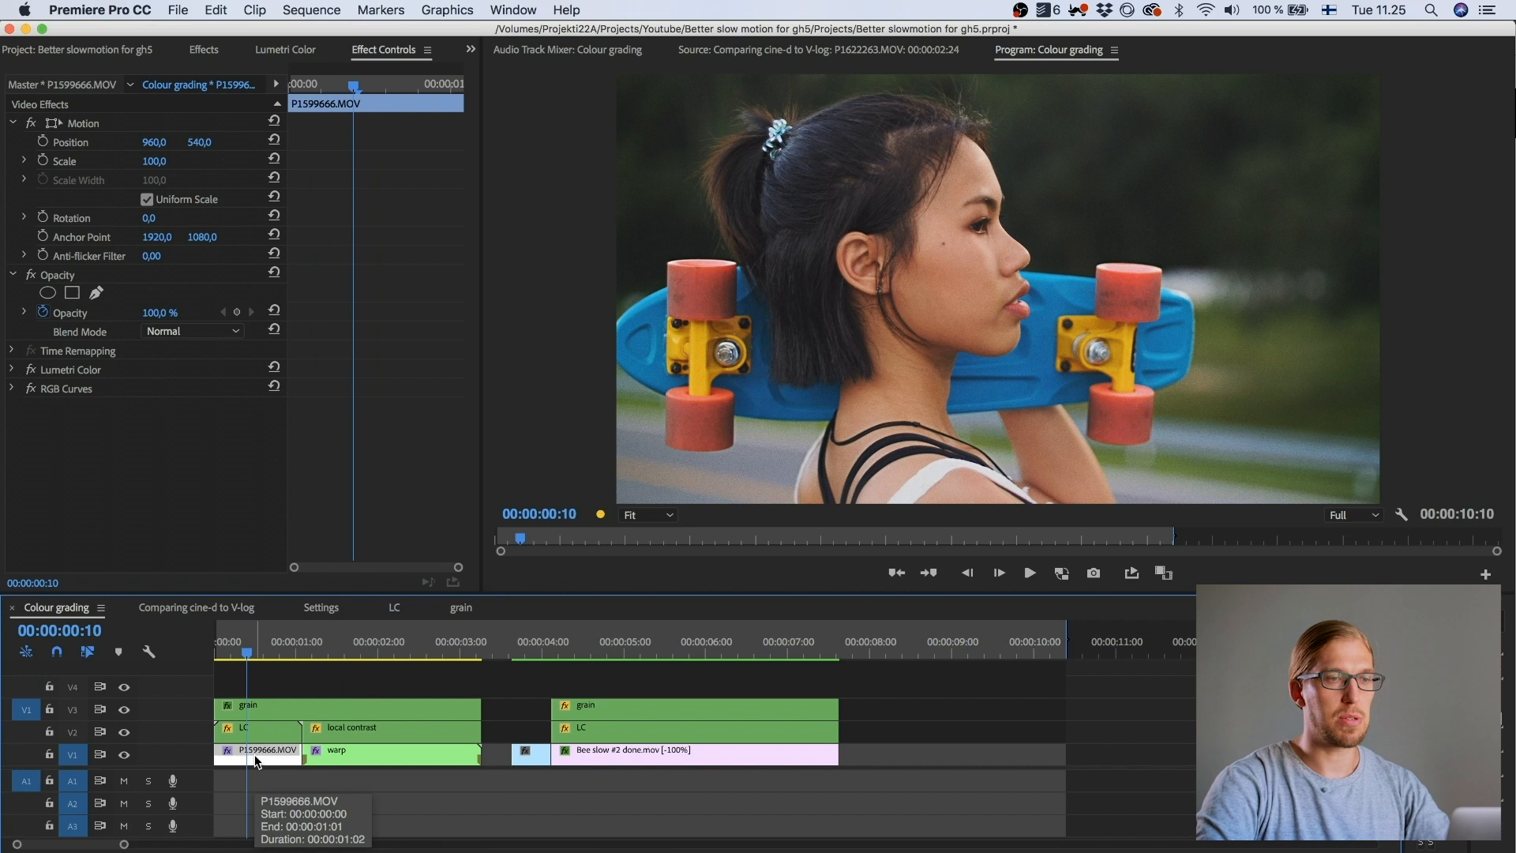
{"action": "key", "text": "super+r"}
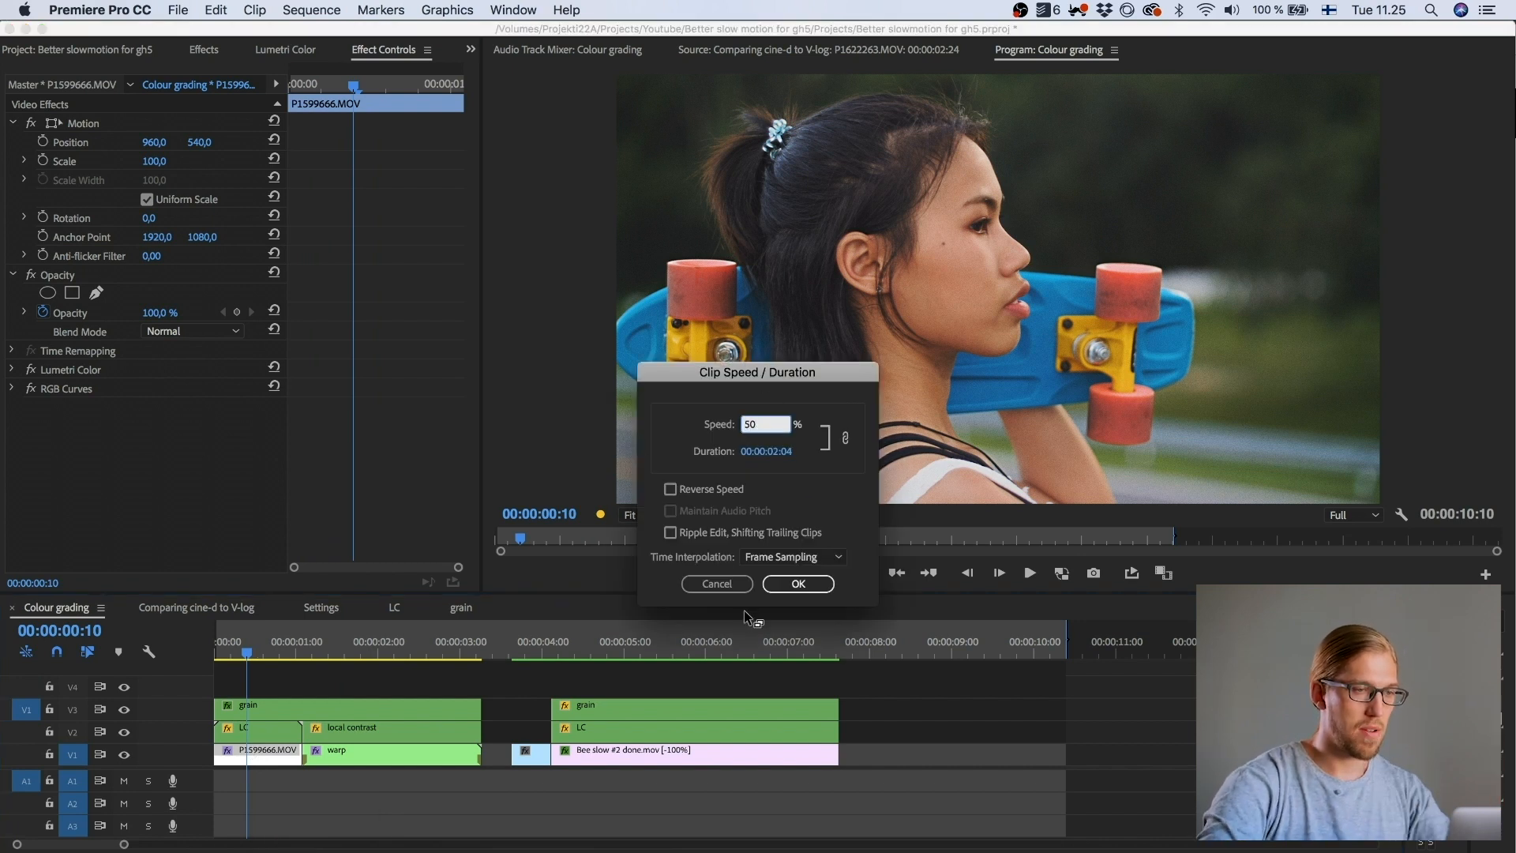
{"action": "left_click", "coordinate": [717, 583]}
Step: Review the first two shots again and play the P1599664 and Bee slow #2 done clips
{"action": "mouse_move", "coordinate": [249, 649]}
{"action": "left_mouse_down"}
{"action": "mouse_move", "coordinate": [219, 650]}
{"action": "mouse_move", "coordinate": [339, 653]}
{"action": "mouse_move", "coordinate": [387, 675]}
{"action": "mouse_move", "coordinate": [240, 645]}
{"action": "left_mouse_up"}
{"action": "left_click", "coordinate": [362, 651]}
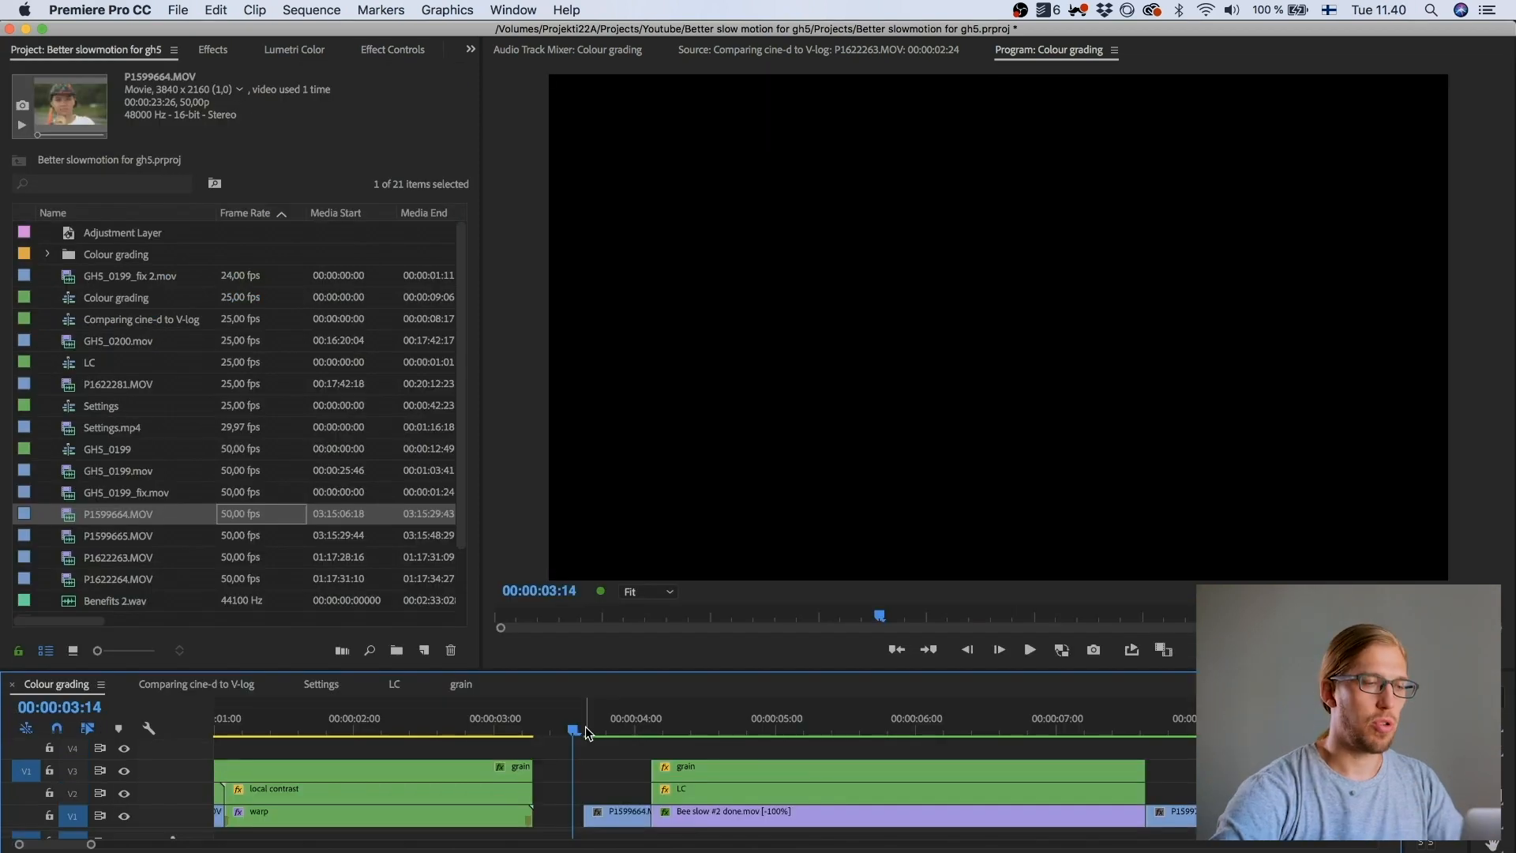
{"action": "key", "text": "space"}
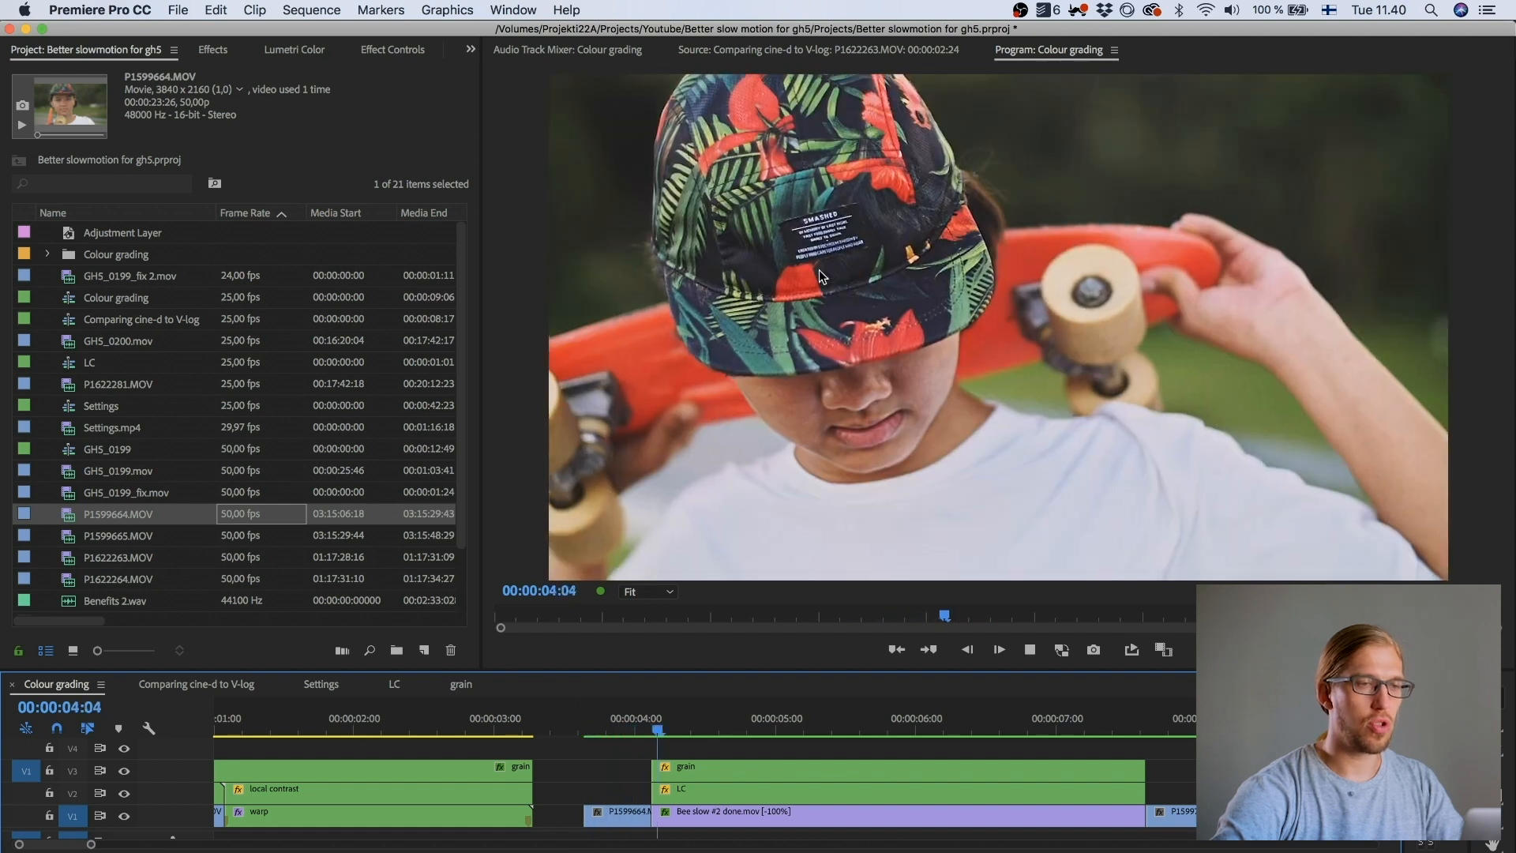
{"action": "left_click", "coordinate": [581, 719]}
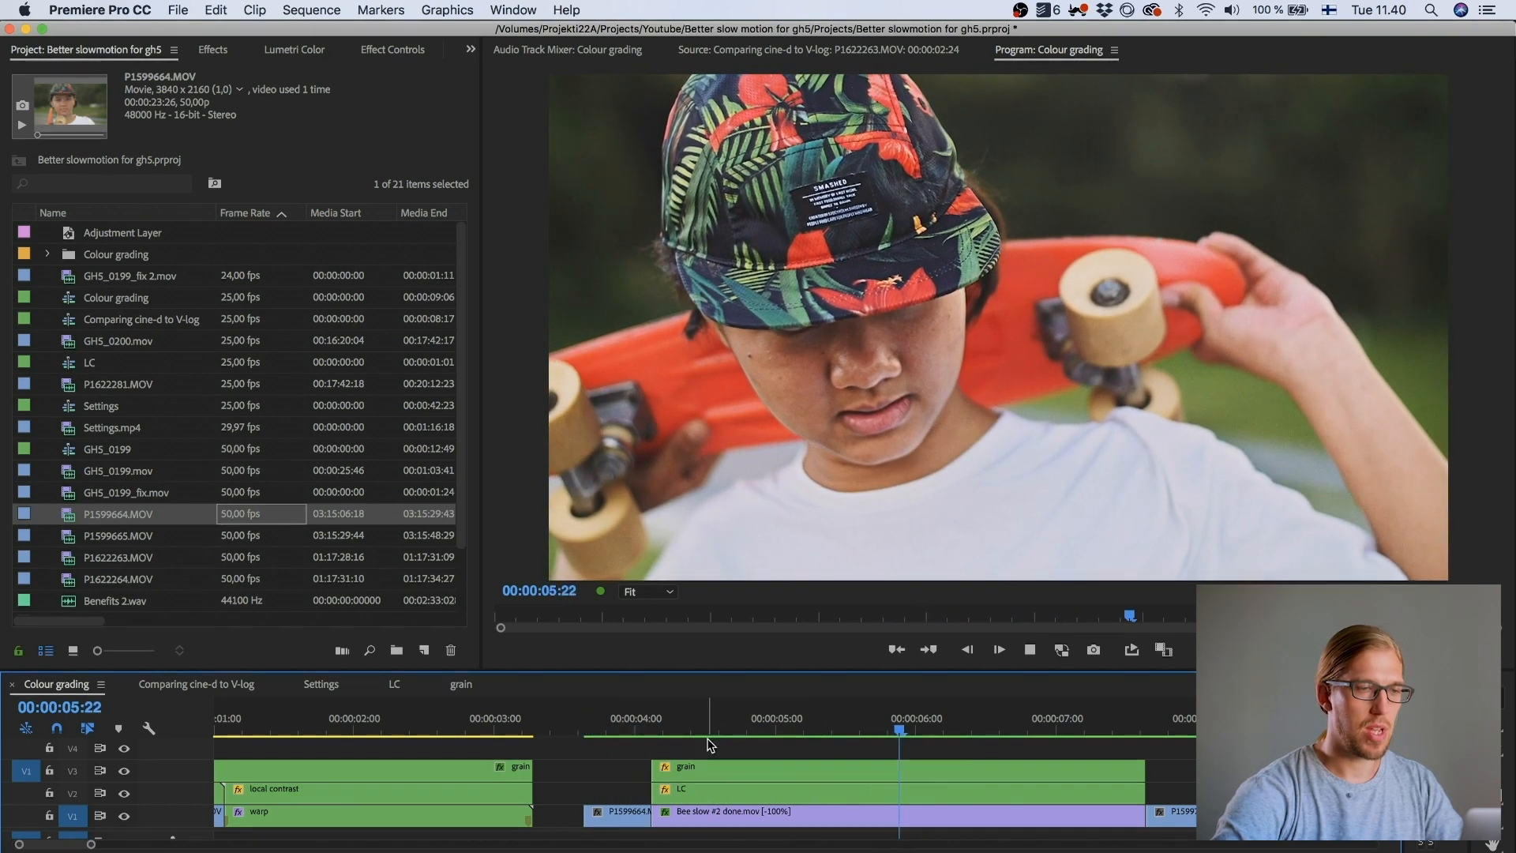
Step: Move the second grain and LC clips, Bee slow #2 done and the clip after it about 4 seconds later, and view the ungraded P1599664 clip
{"action": "left_click_drag", "start_coordinate": [698, 744], "coordinate": [1220, 817]}
{"action": "left_click_drag", "start_coordinate": [861, 819], "coordinate": [863, 822]}
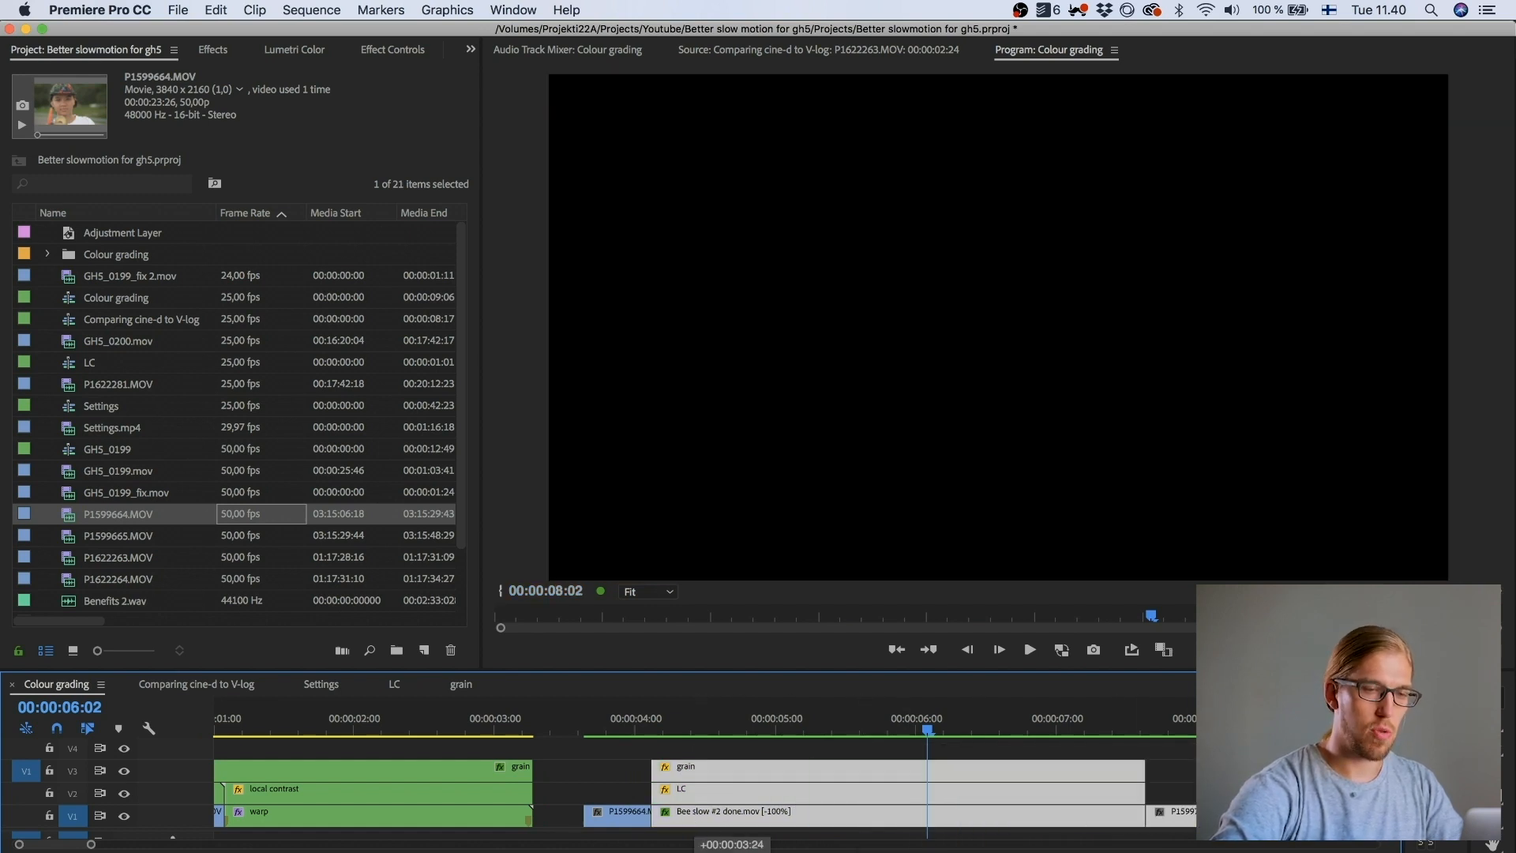
{"action": "key", "text": "Delete"}
{"action": "left_click", "coordinate": [619, 721]}
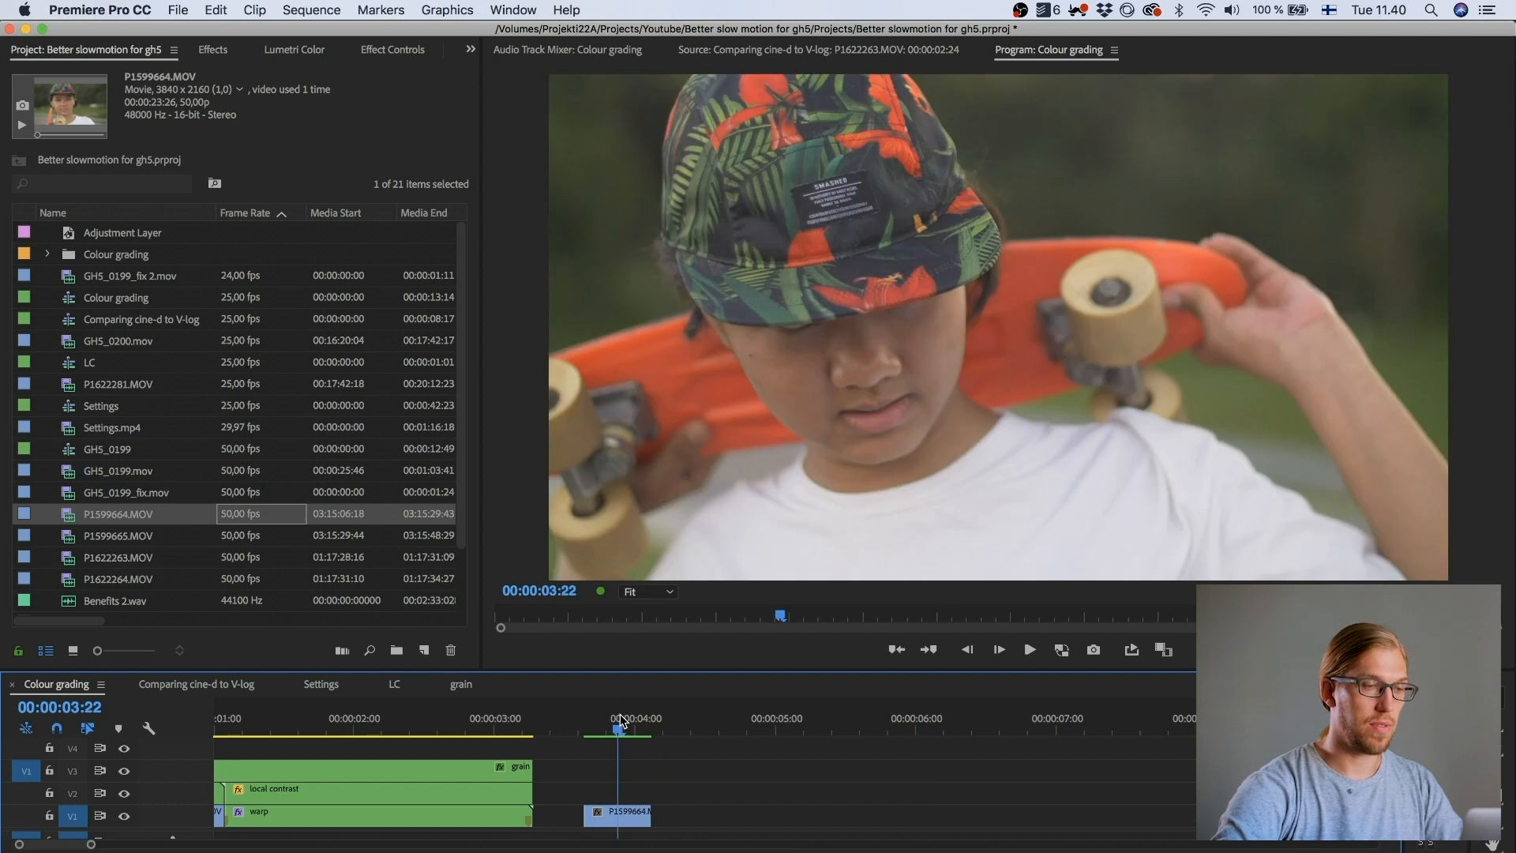
Step: Set the speed of the P1599664.MOV clip on the timeline to 50% and play the slowed clip
{"action": "left_click", "coordinate": [618, 814]}
{"action": "key", "text": "super+r"}
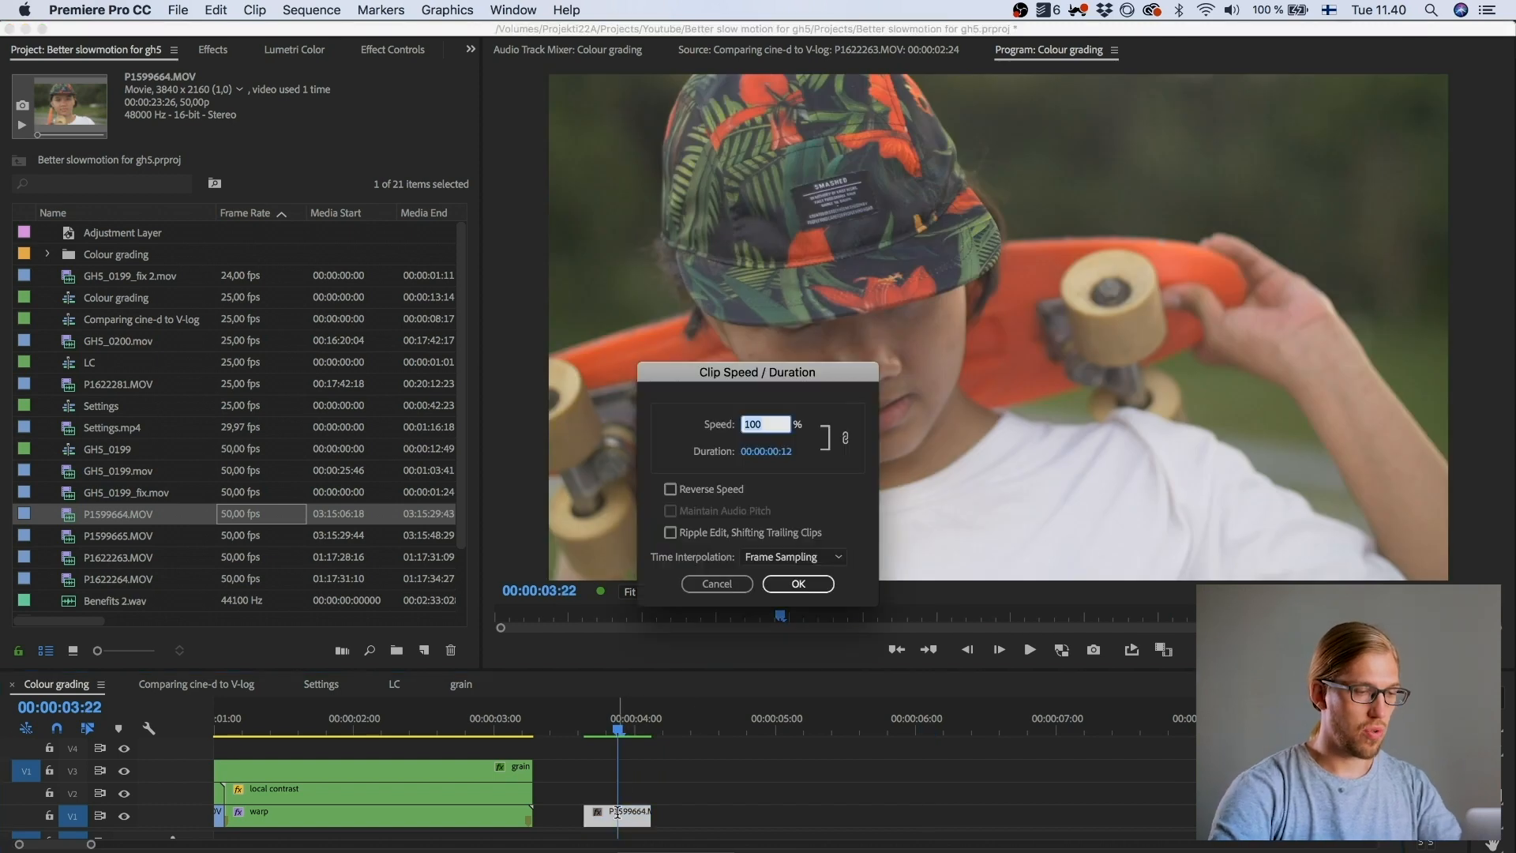
{"action": "type", "text": "50"}
{"action": "key", "text": "Return"}
{"action": "left_click", "coordinate": [579, 730]}
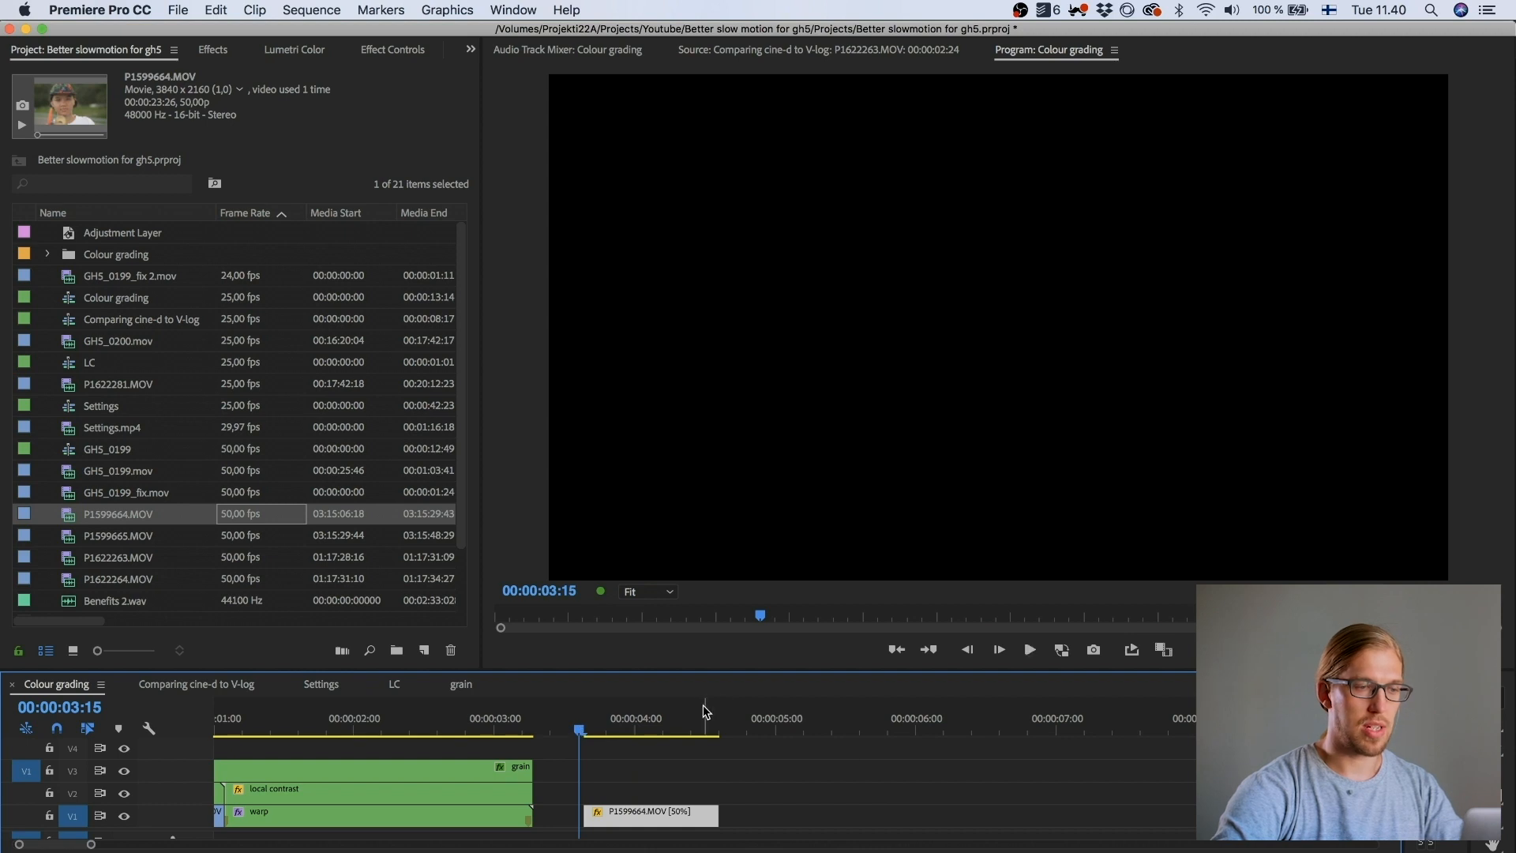
{"action": "key", "text": "space"}
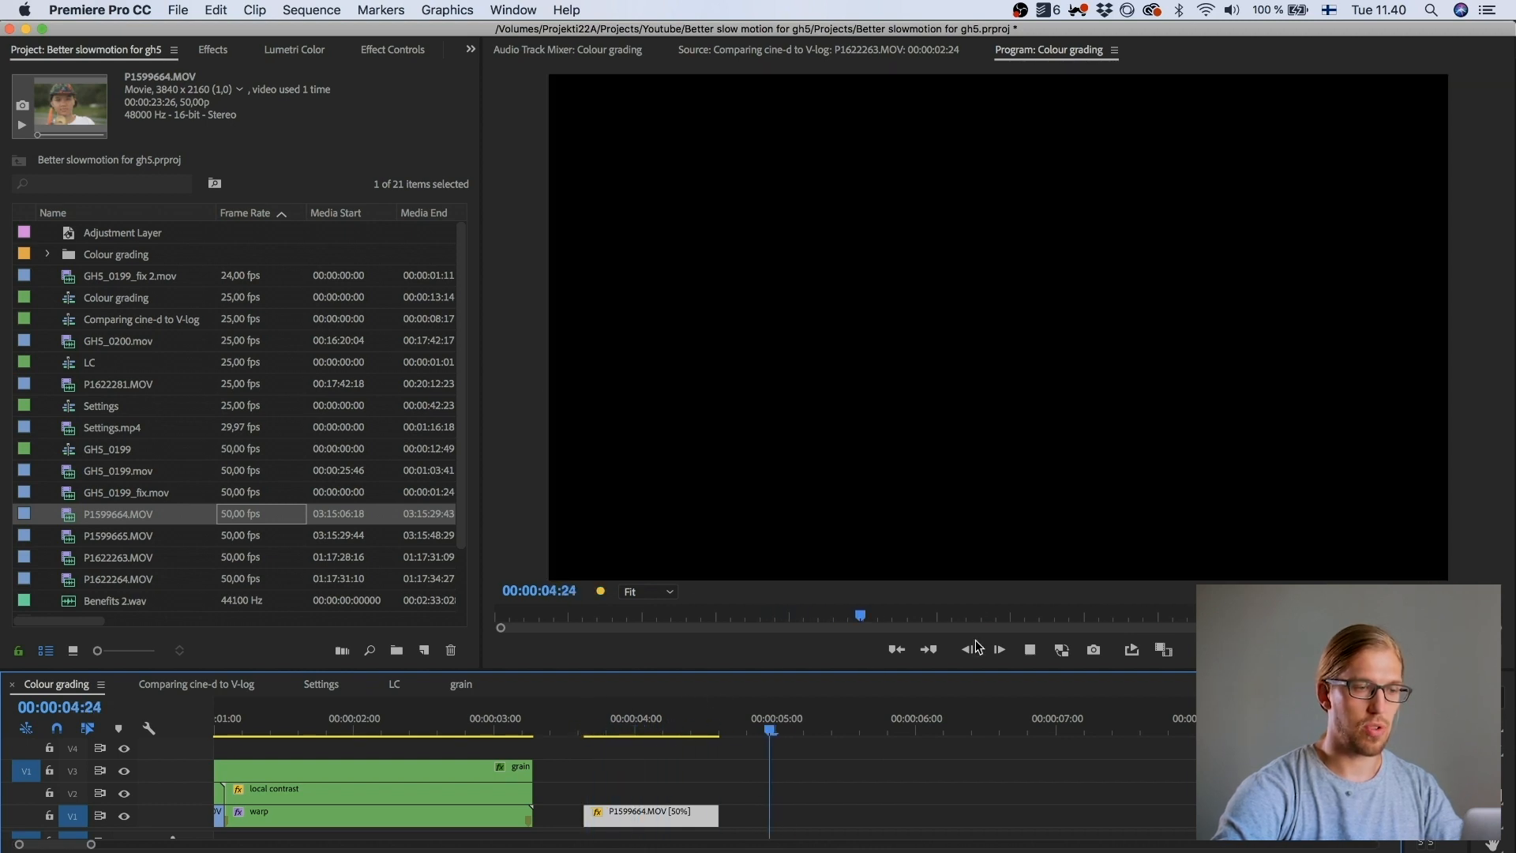
{"action": "key", "text": "space"}
Step: Step back and forth frame by frame around 00:00:03:22 to examine the motion in the slowed P1599664.MOV clip
{"action": "left_click_drag", "start_coordinate": [604, 718], "coordinate": [623, 748]}
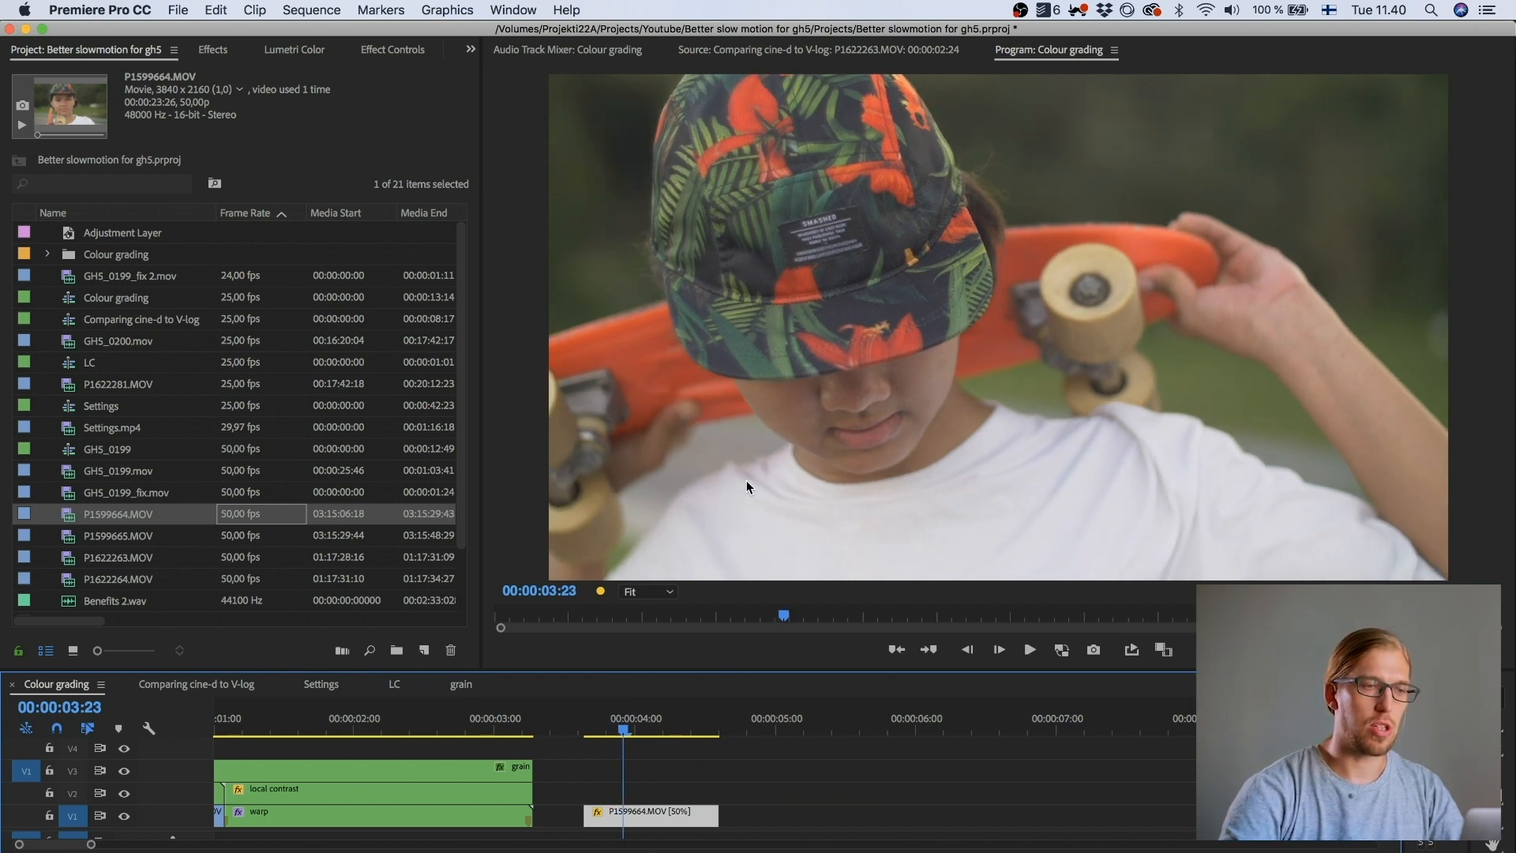
{"action": "key", "text": "Right"}
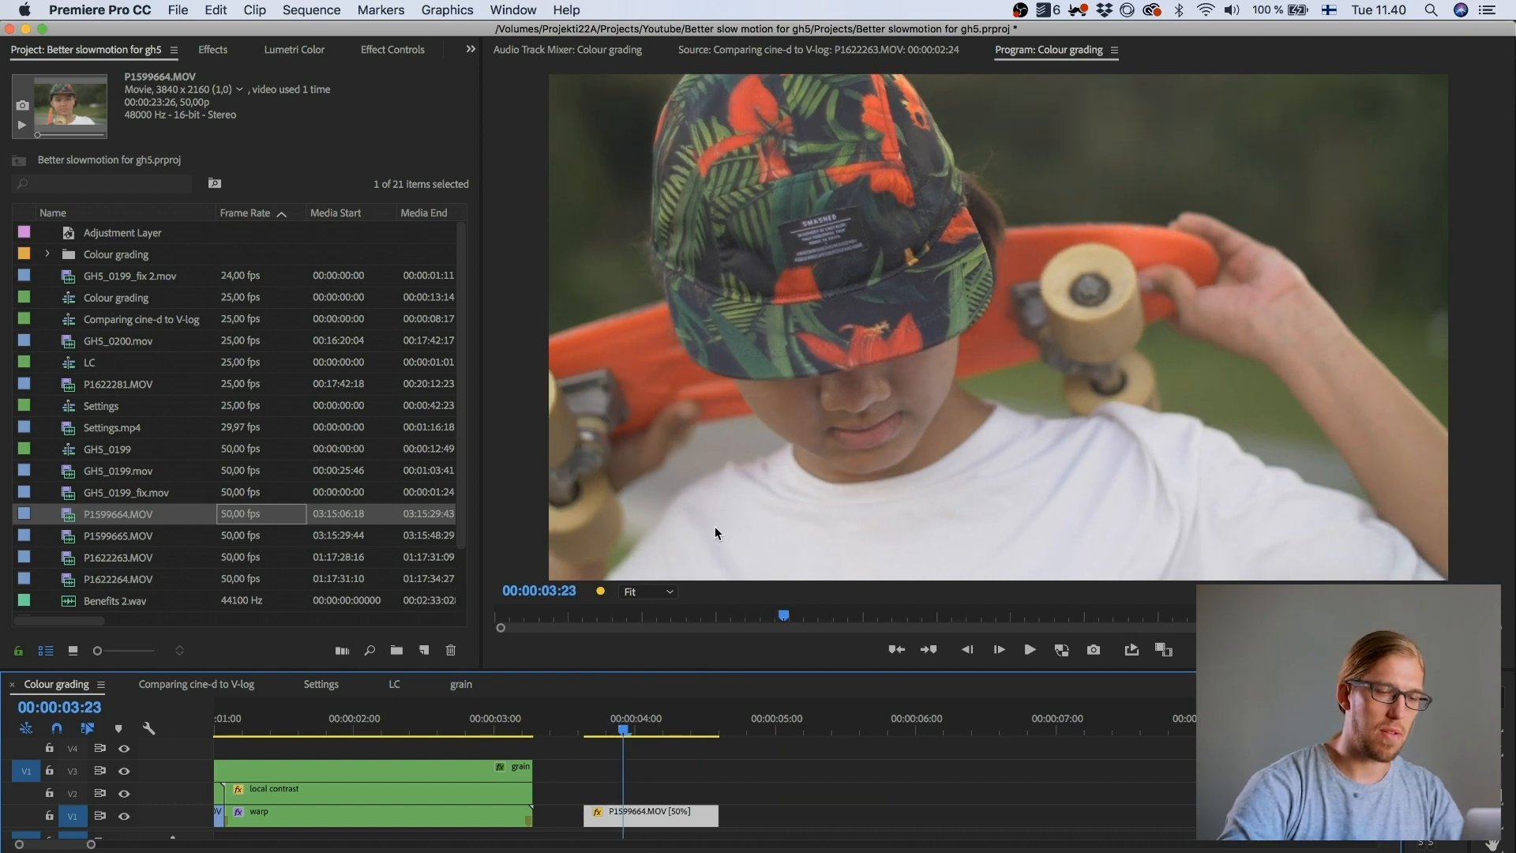
{"action": "key", "text": "Left"}
{"action": "key", "text": "Right"}
{"action": "key", "text": "Left"}
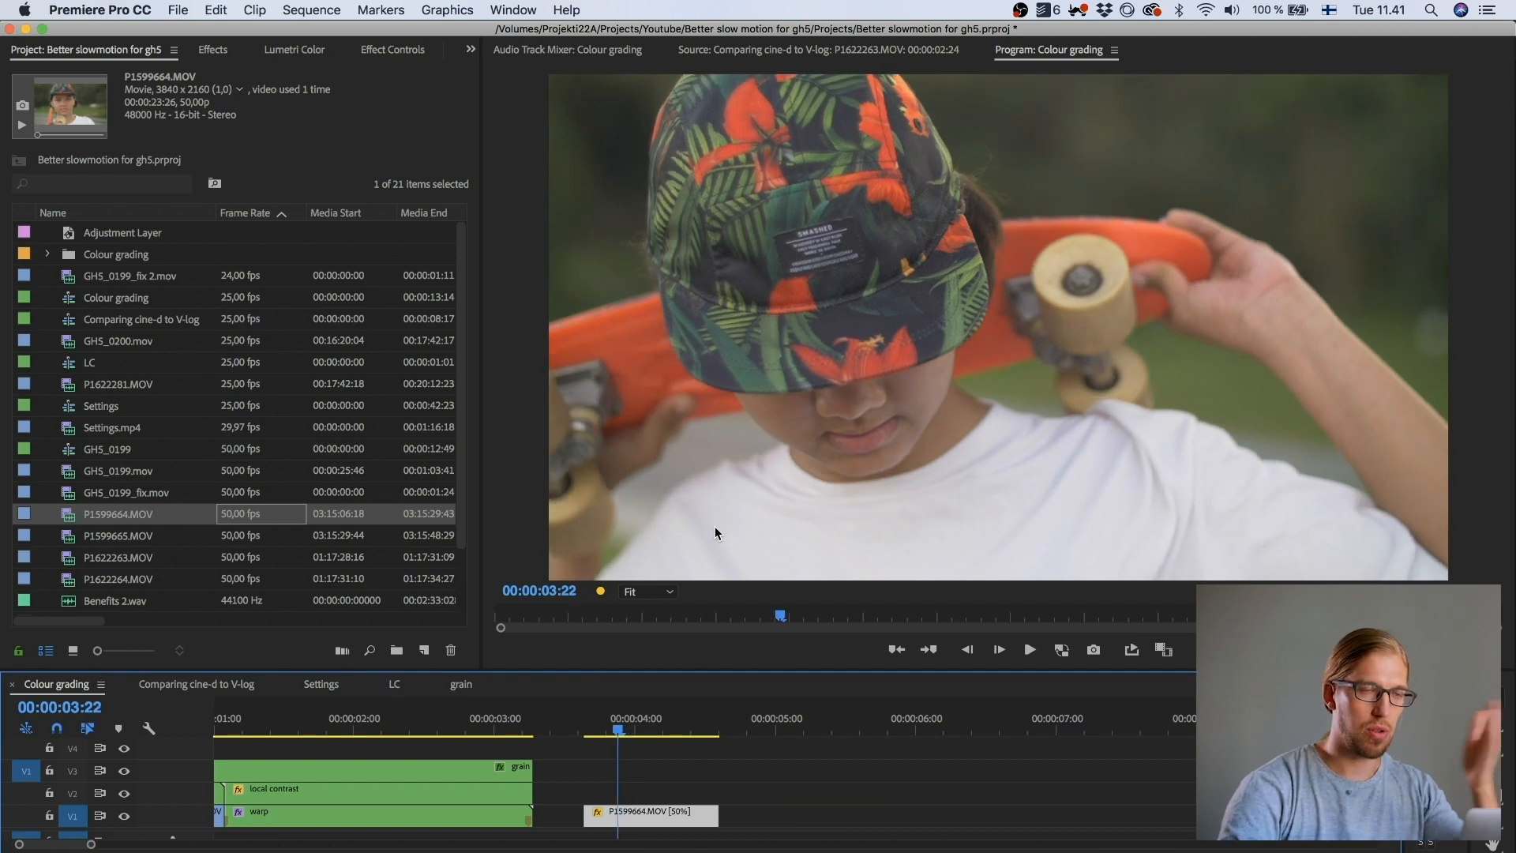
{"action": "key", "text": "Left"}
{"action": "key", "text": "Right"}
{"action": "key", "text": "Right"}
{"action": "key", "text": "Left"}
{"action": "key", "text": "Right"}
{"action": "key", "text": "Right"}
{"action": "key", "text": "Left"}
{"action": "key", "text": "Left"}
{"action": "key", "text": "Right"}
{"action": "key", "text": "Right"}
{"action": "key", "text": "Left"}
{"action": "key", "text": "Left"}
{"action": "key", "text": "Right"}
{"action": "key", "text": "Right"}
{"action": "key", "text": "Left"}
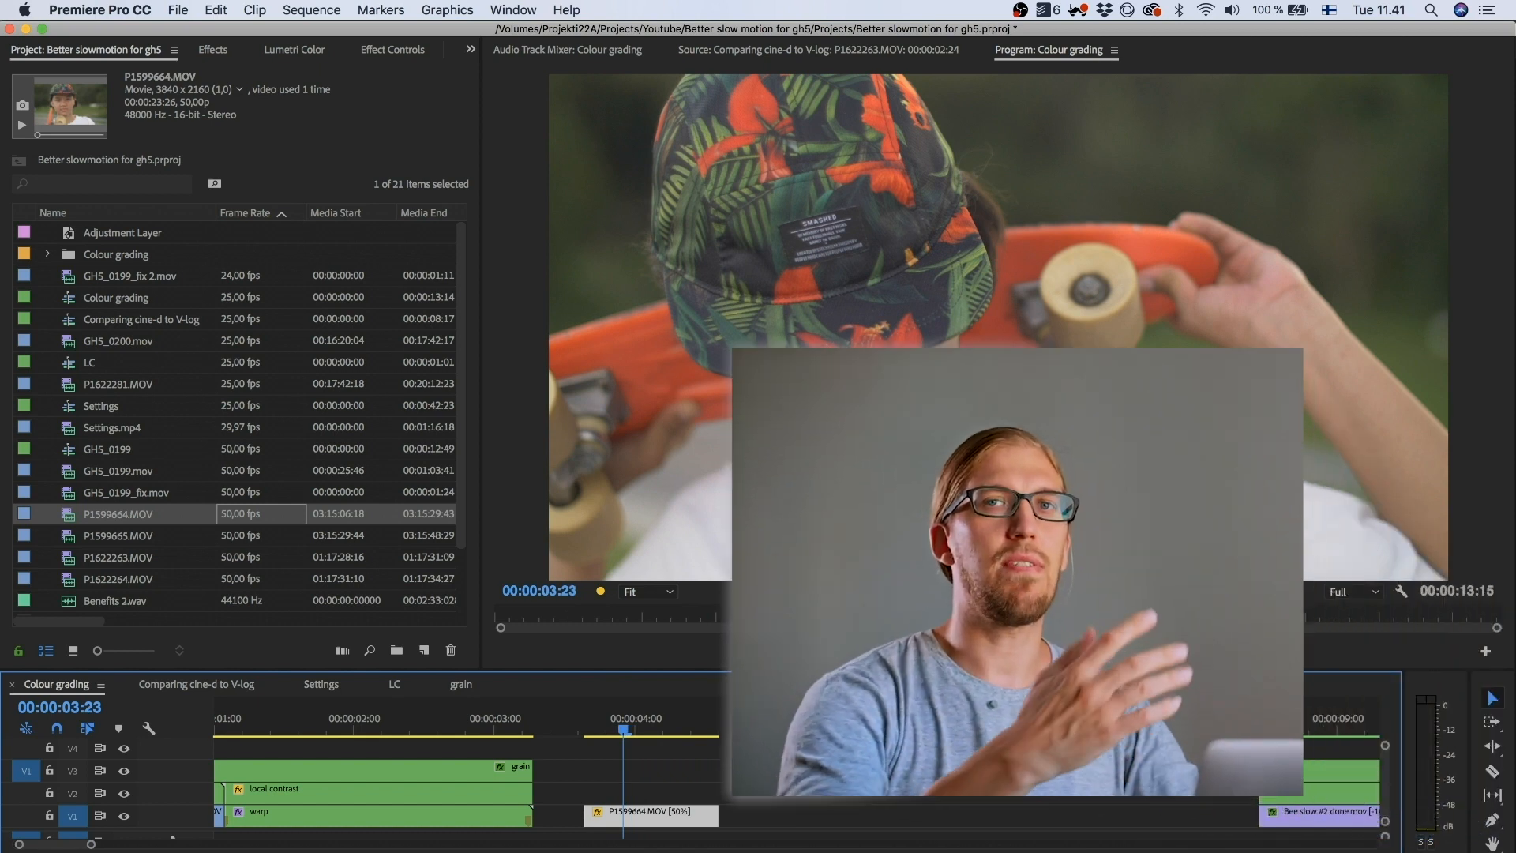
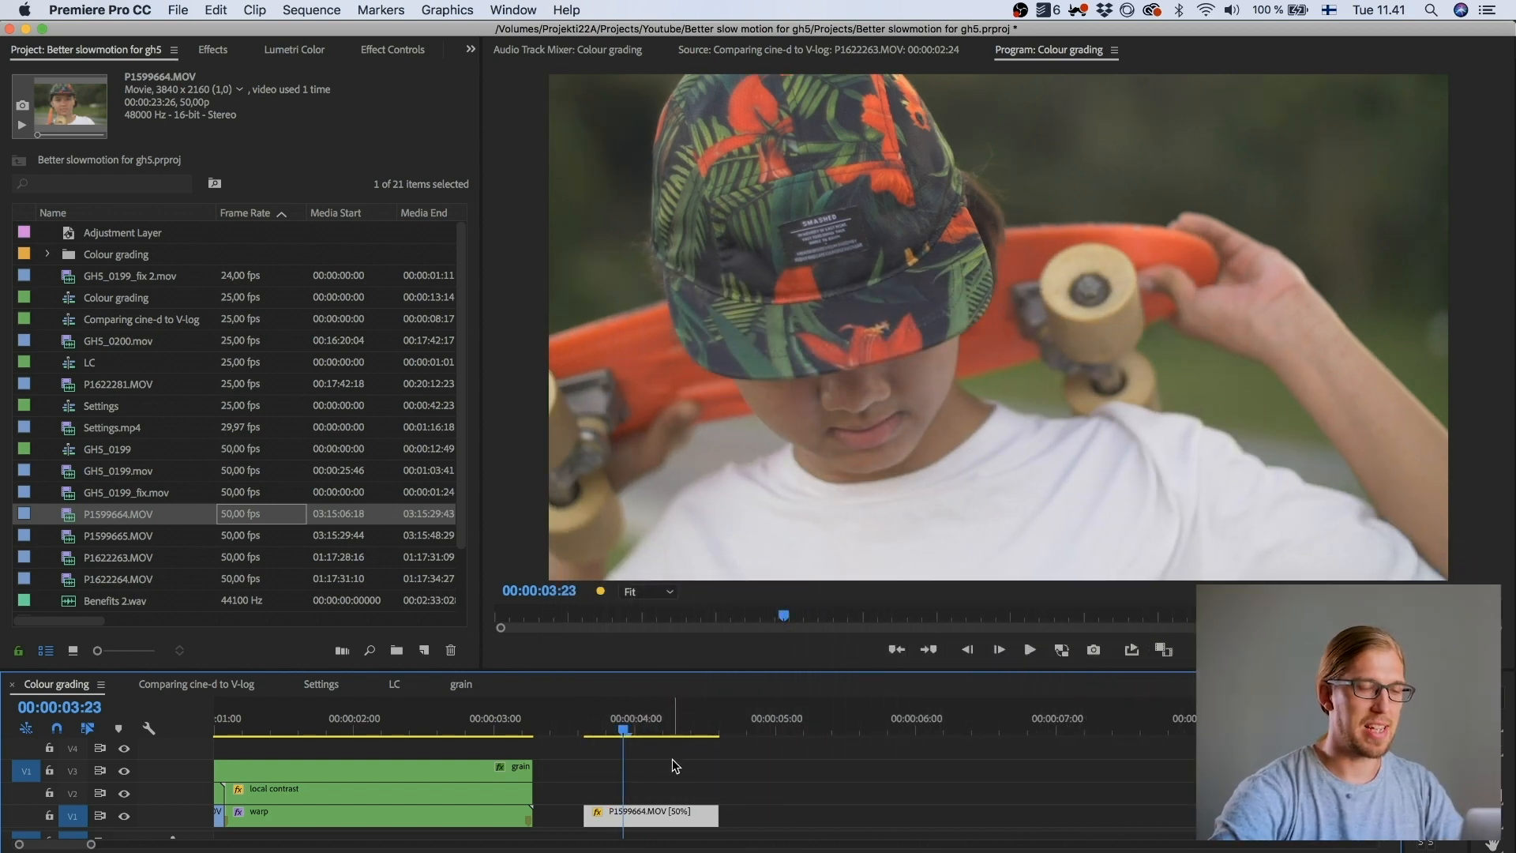
Step: Check the speed and duration settings of the slowed P1599664.MOV clip
{"action": "key", "text": "d"}
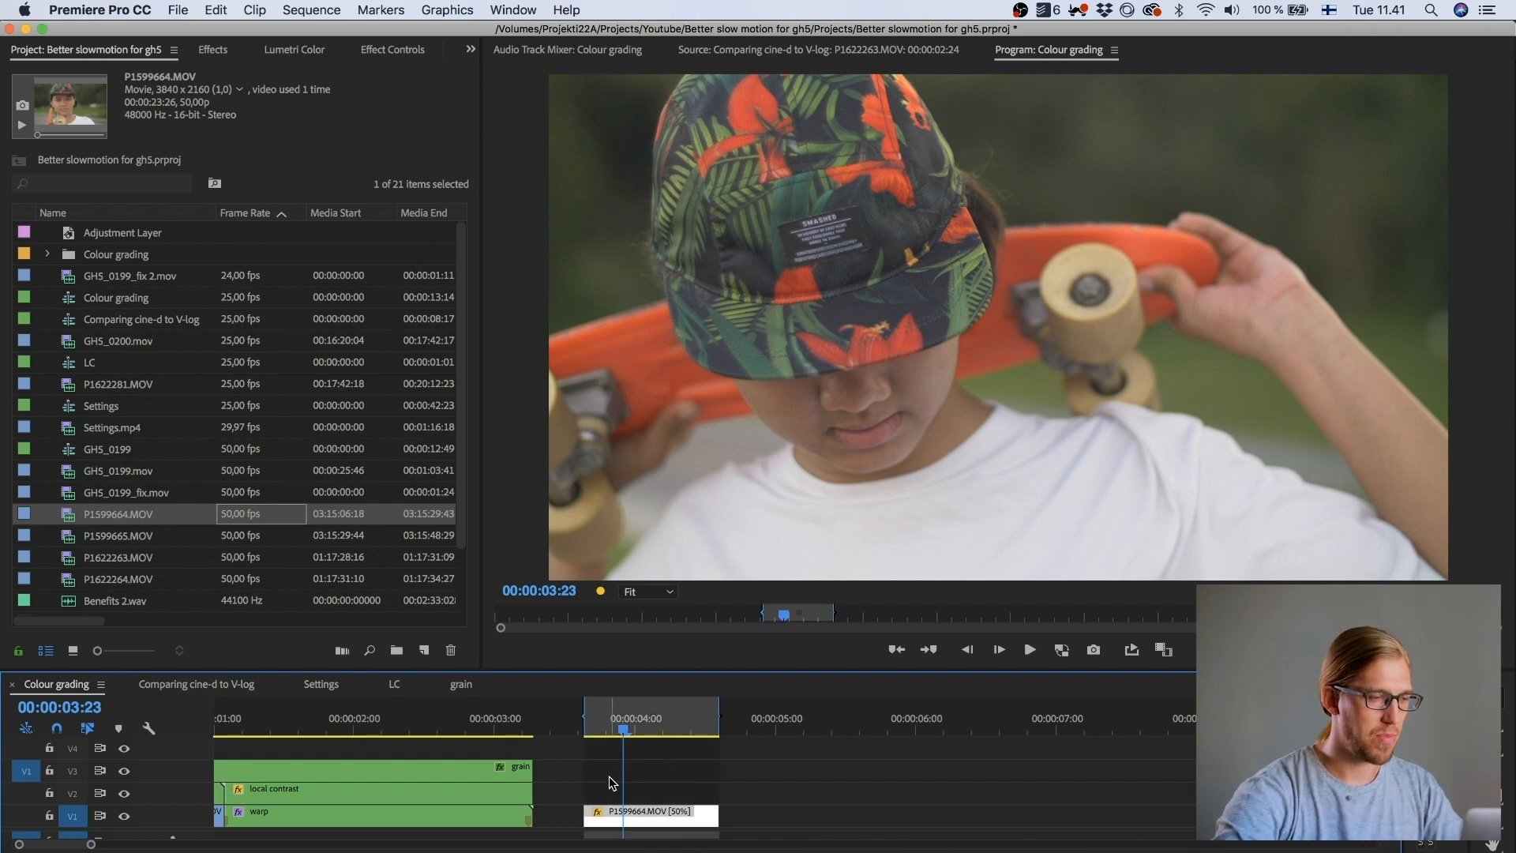
{"action": "key", "text": "alt+x"}
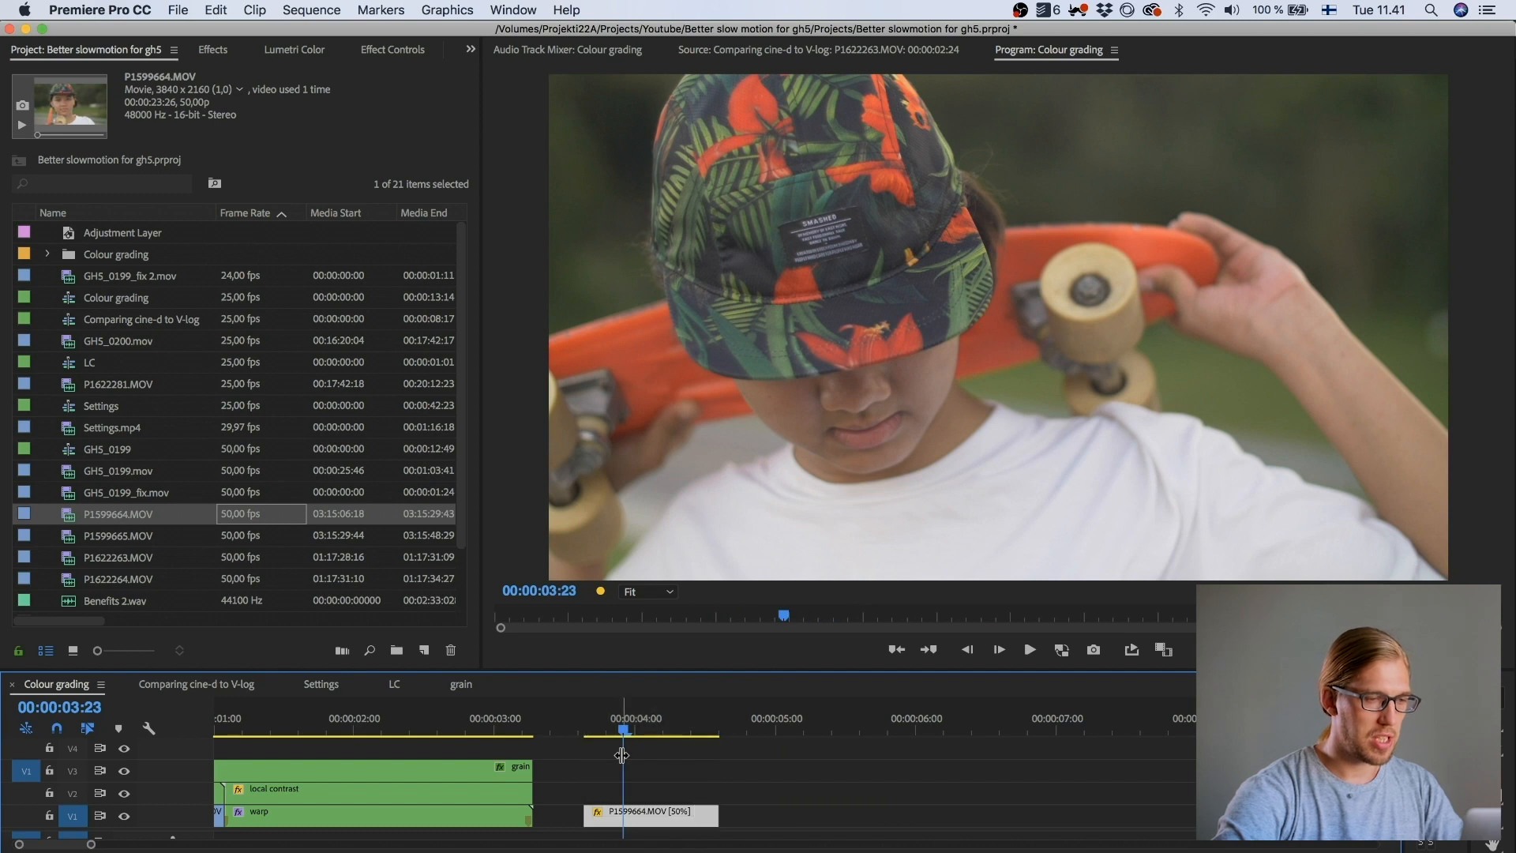
{"action": "left_click", "coordinate": [658, 765]}
{"action": "left_click", "coordinate": [658, 820]}
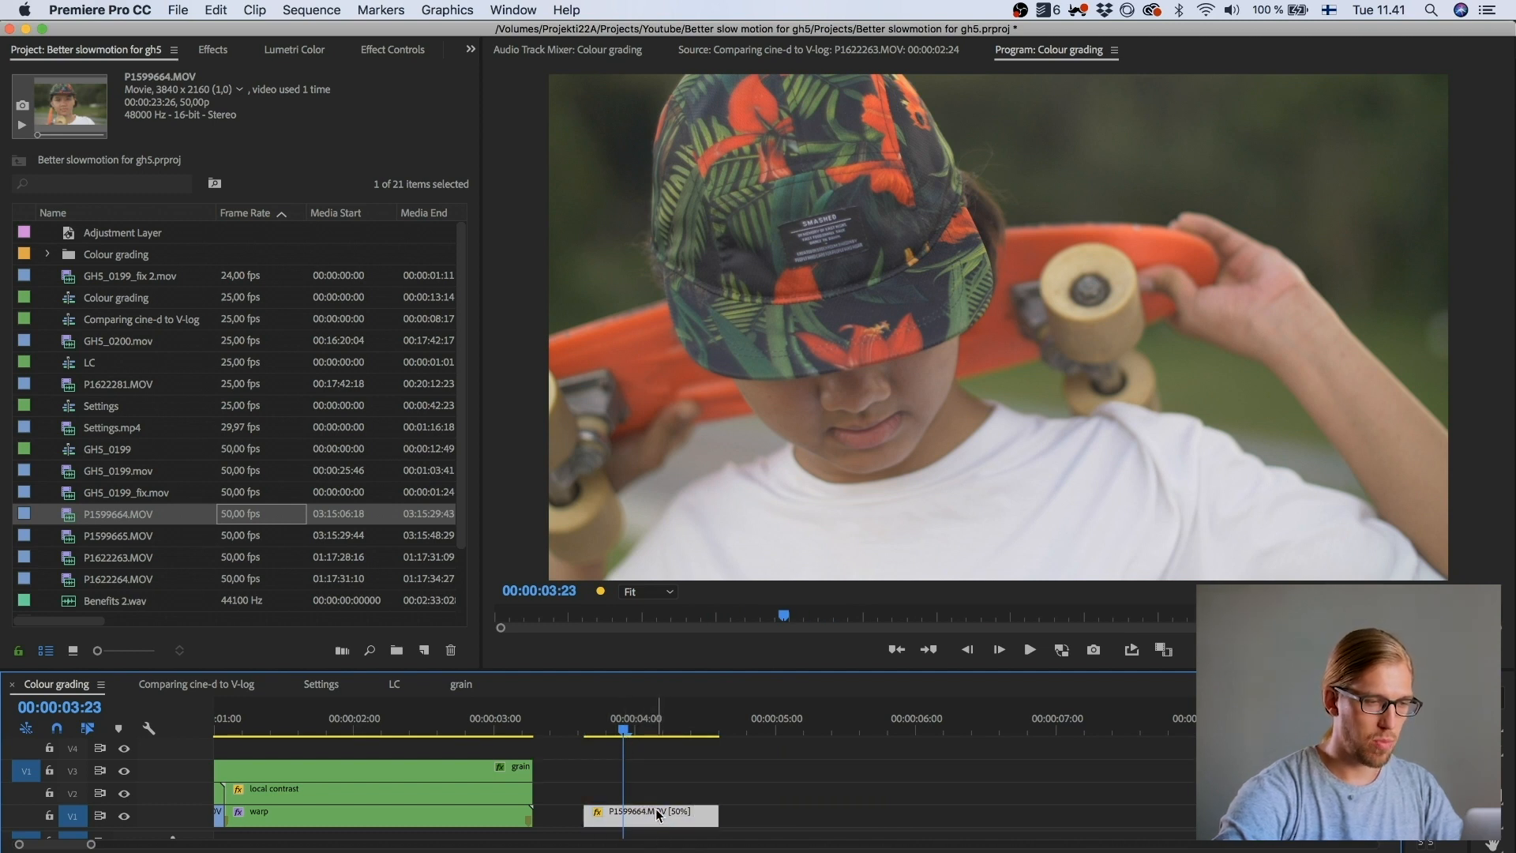
{"action": "key", "text": "super+r"}
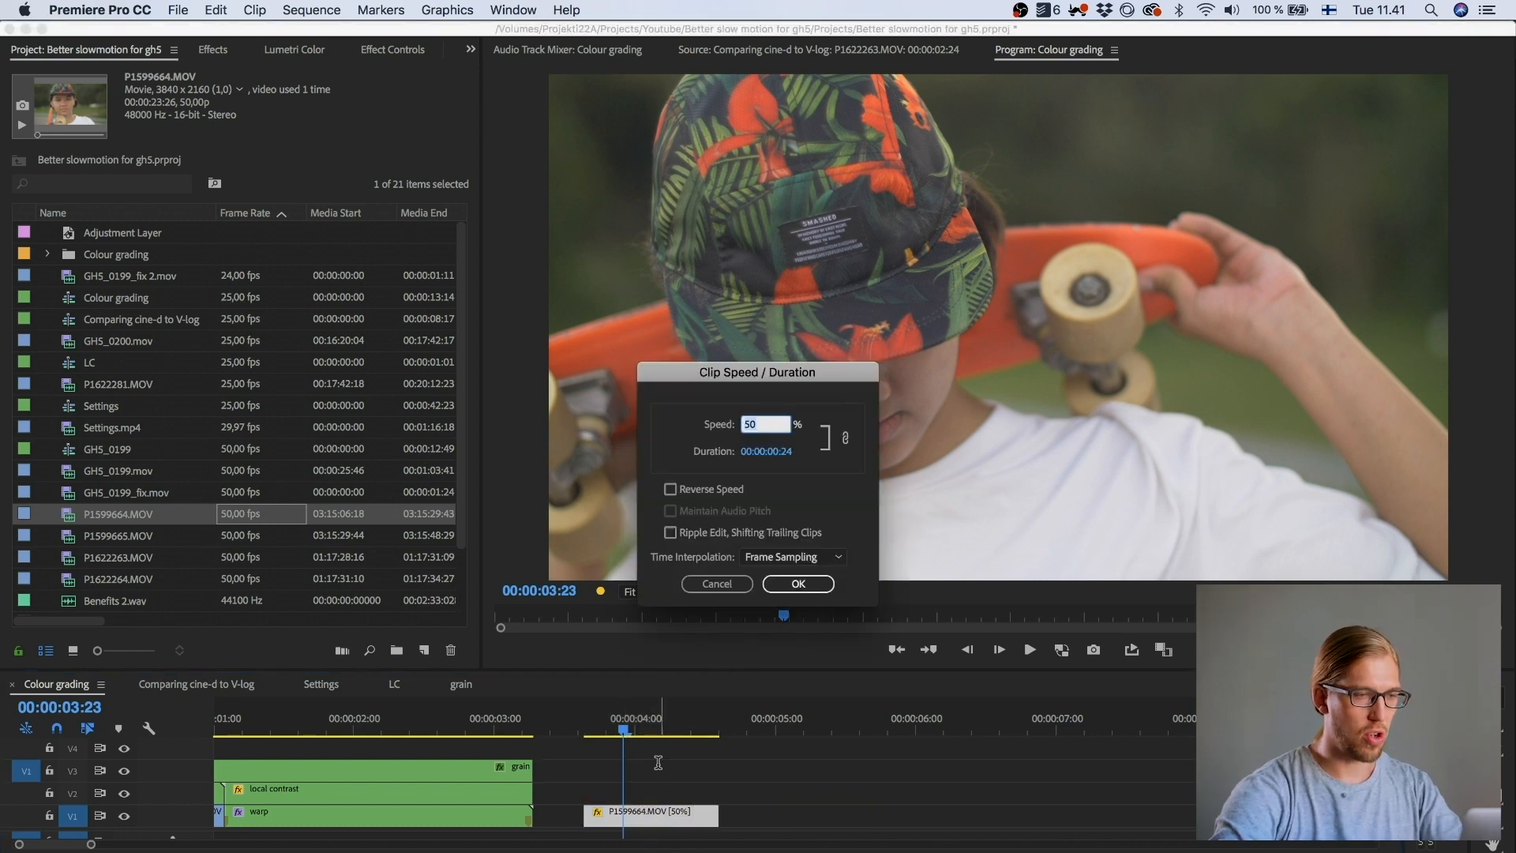
{"action": "left_click", "coordinate": [717, 582]}
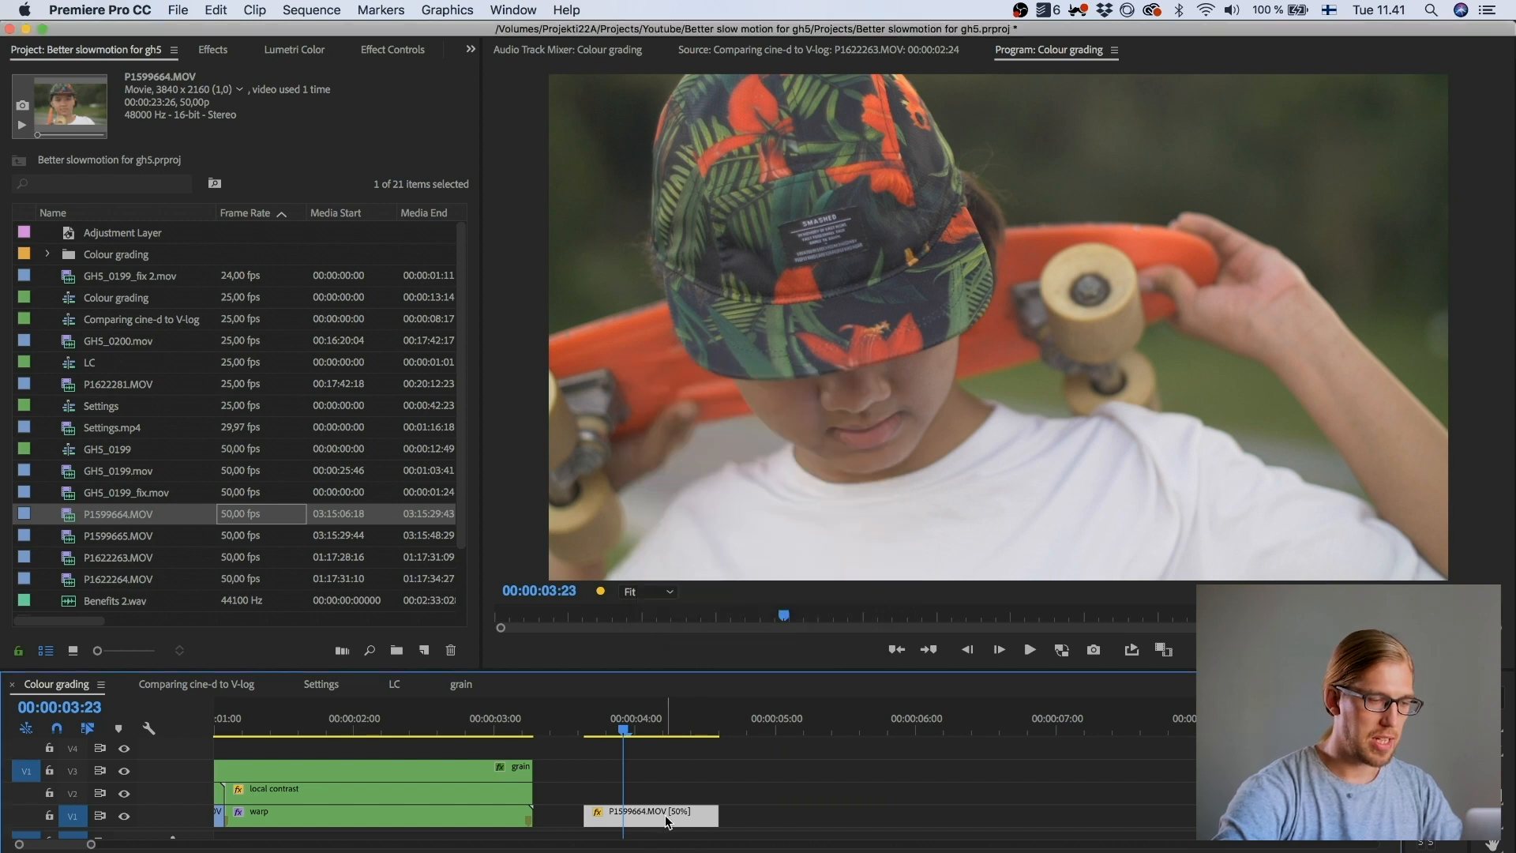
Step: Mark the P1599664.MOV clip as the export range and open its export settings, keeping the QuickTime format
{"action": "key", "text": "x"}
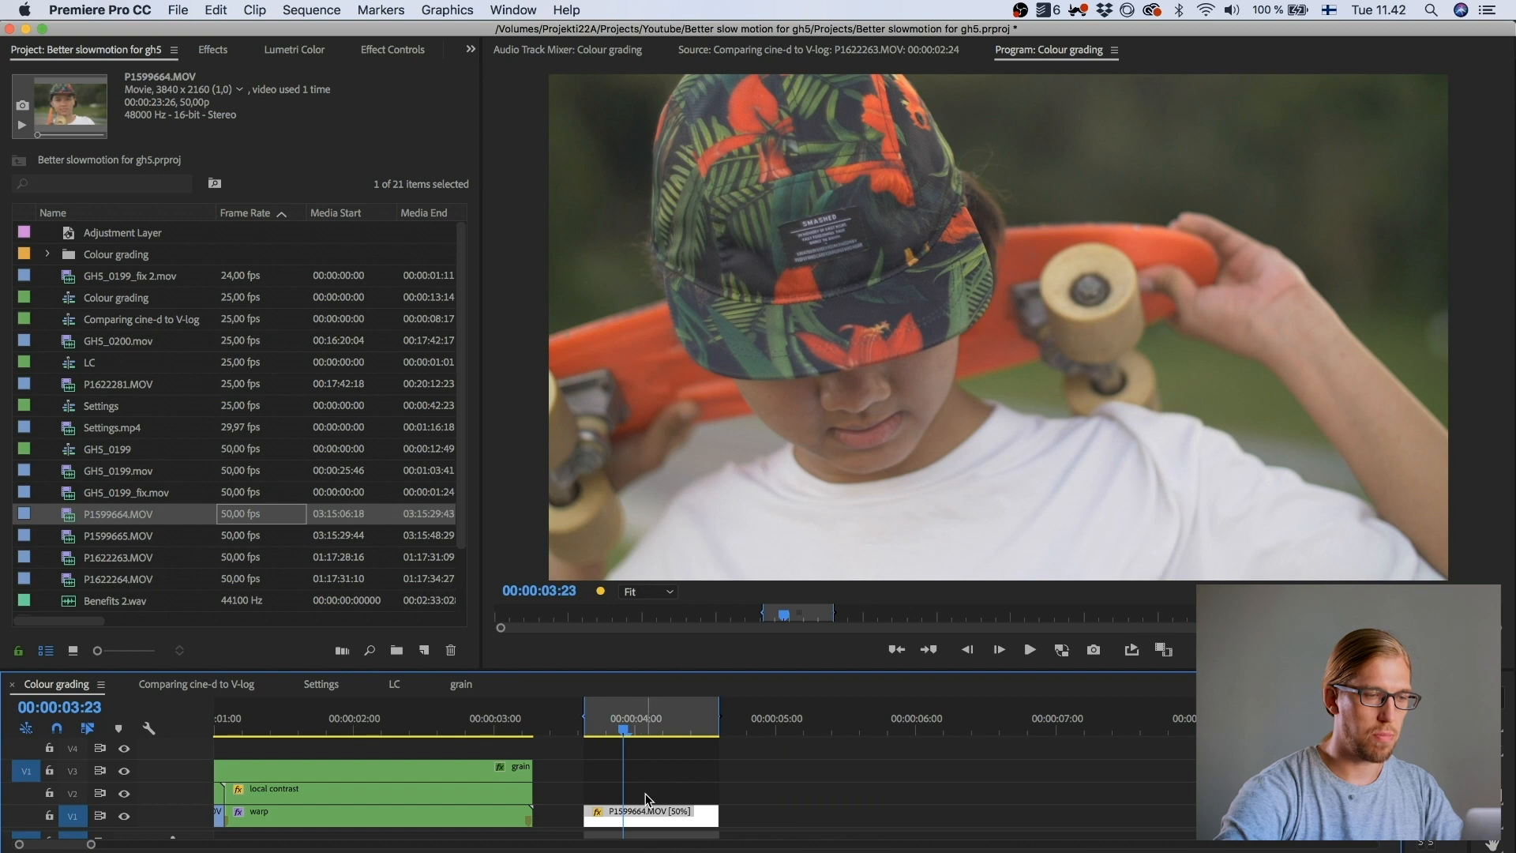
{"action": "left_click", "coordinate": [179, 11]}
{"action": "mouse_move", "coordinate": [324, 491]}
{"action": "left_click", "coordinate": [466, 490]}
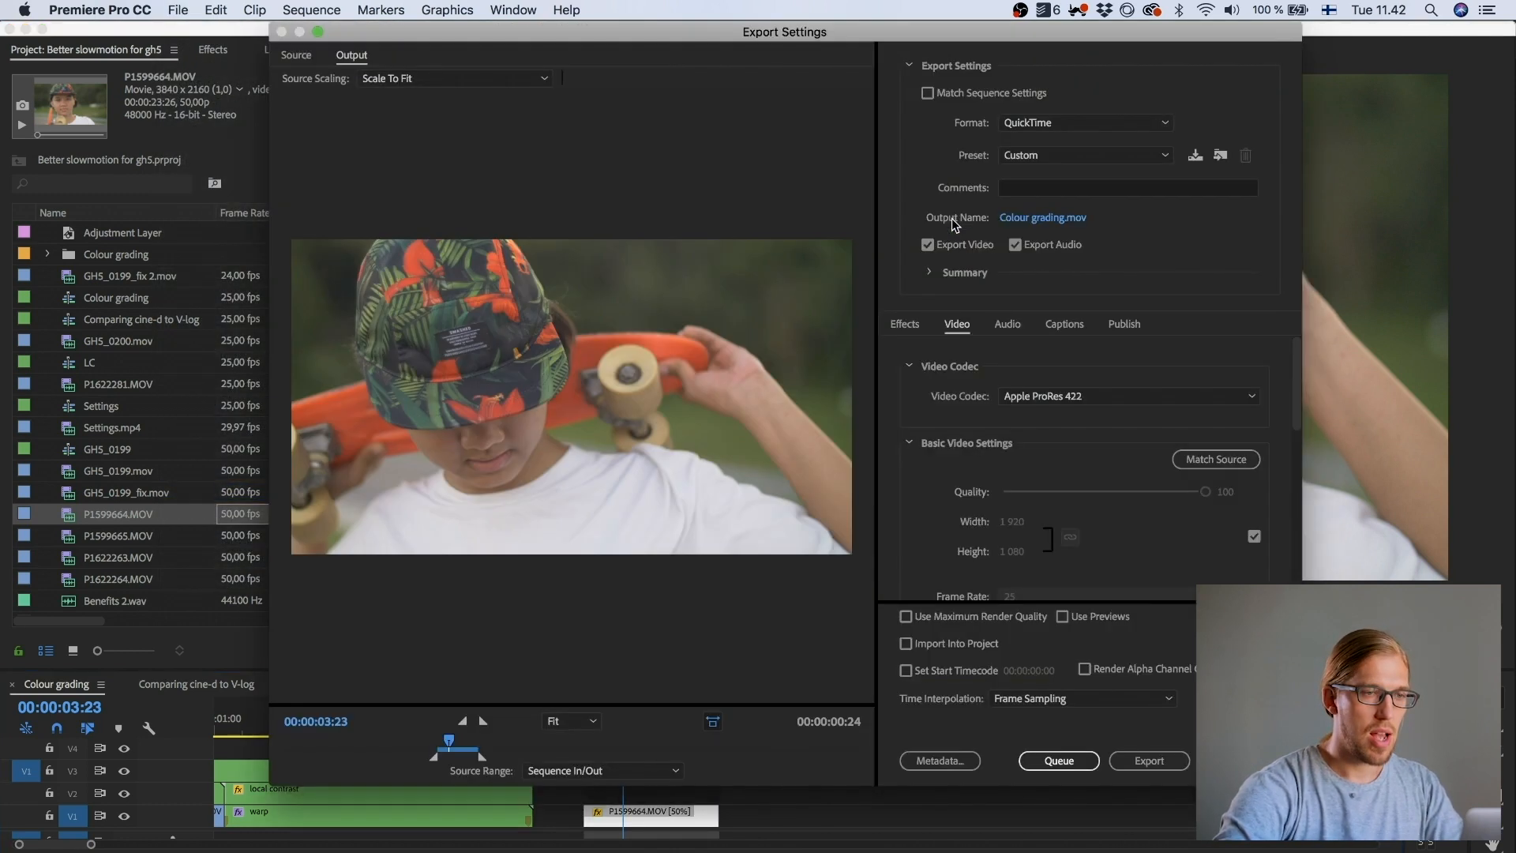
{"action": "left_click", "coordinate": [1044, 122]}
{"action": "left_click", "coordinate": [1113, 84]}
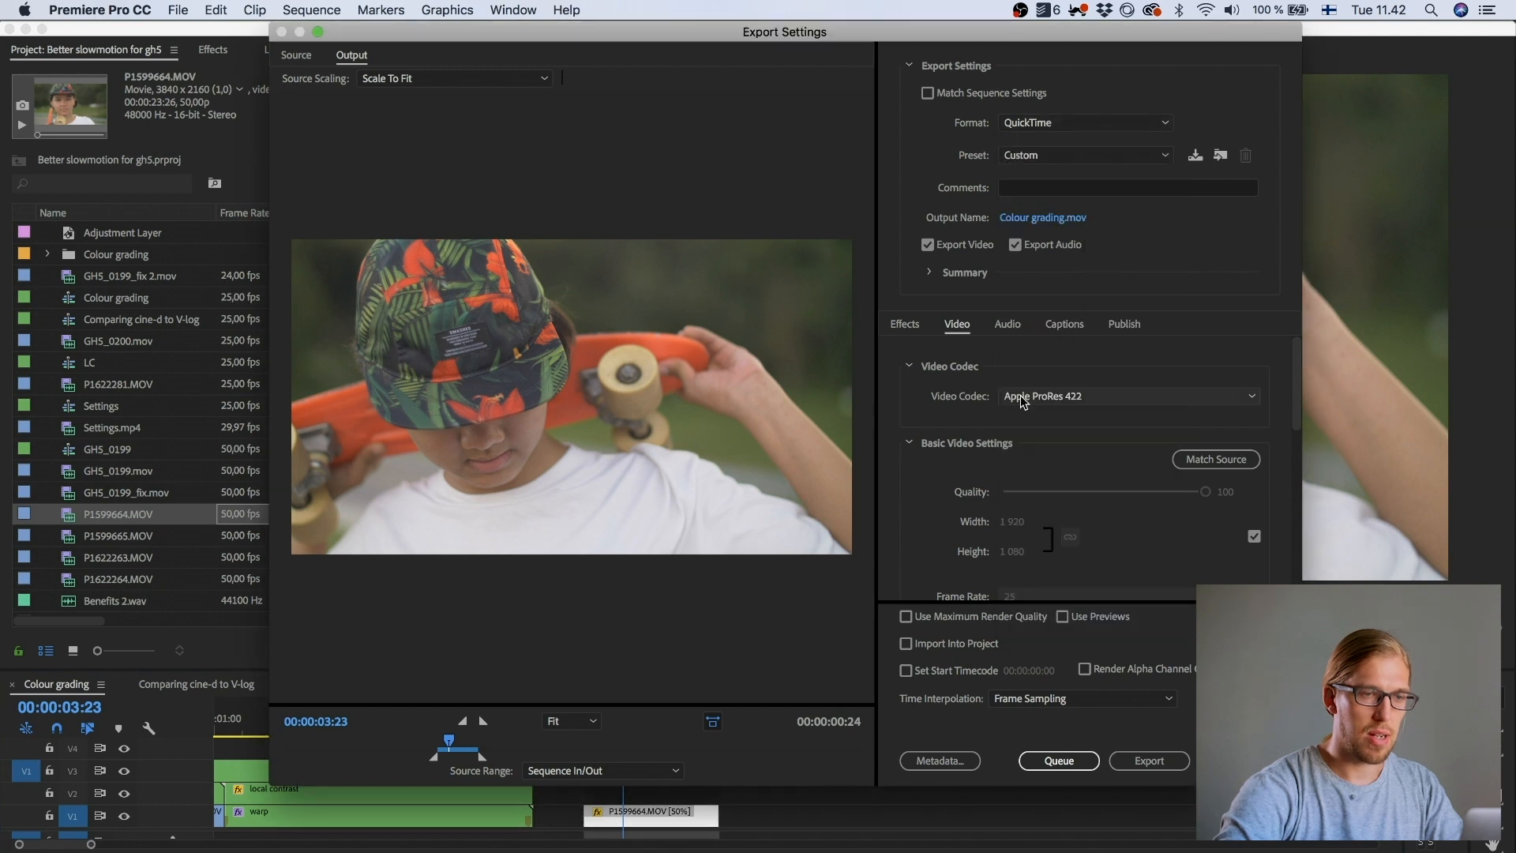
Step: Name the output file Slowmtion ++ in the Rendit folder and export the marked range
{"action": "left_click", "coordinate": [1019, 221]}
{"action": "type", "text": "Slowmt"}
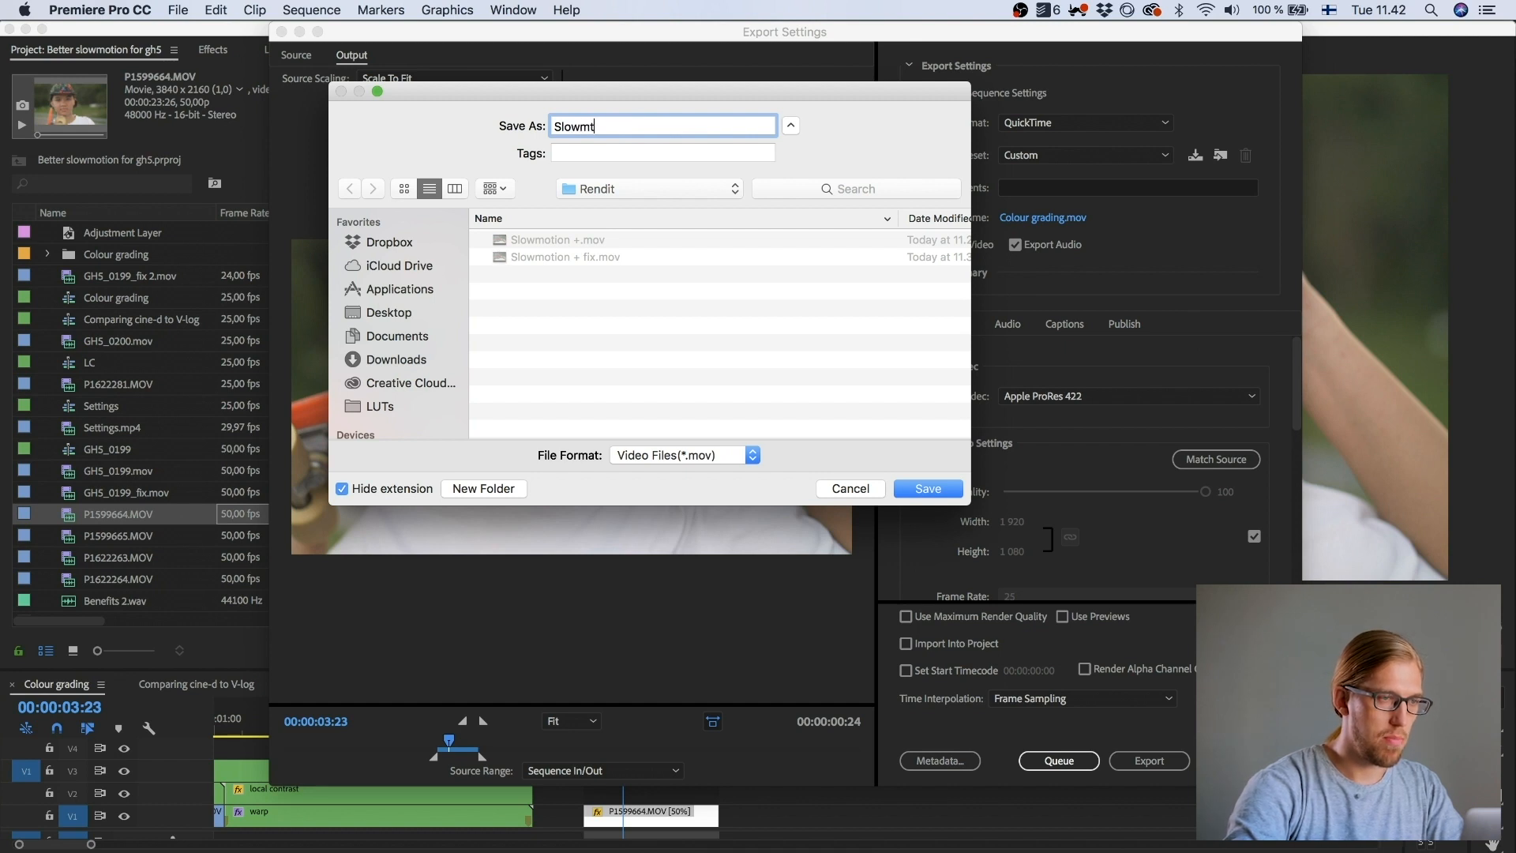
{"action": "type", "text": "ion ++"}
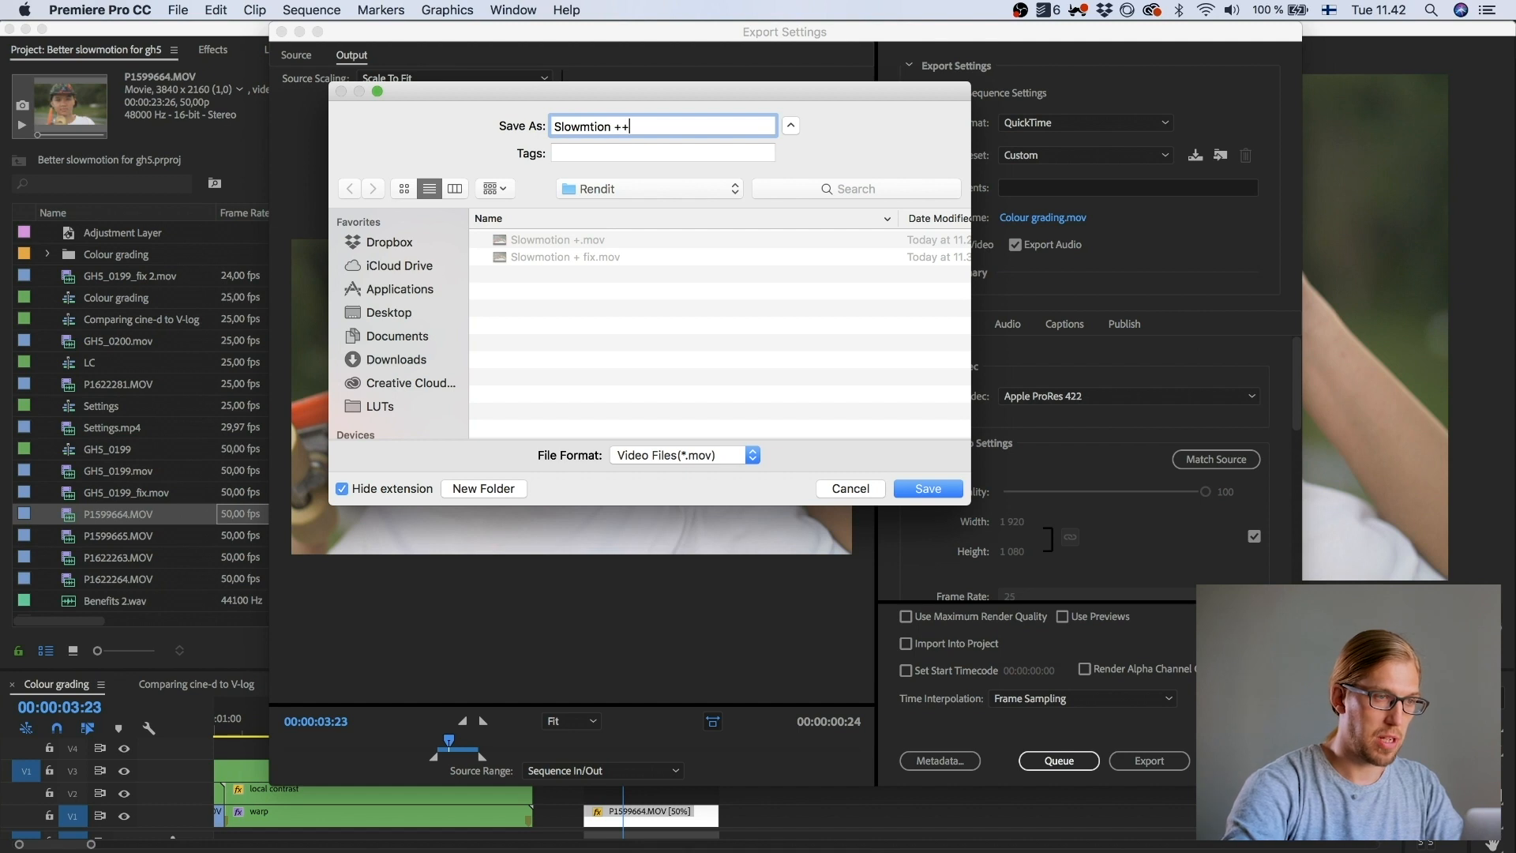
{"action": "left_click", "coordinate": [926, 490]}
{"action": "left_click", "coordinate": [1150, 760]}
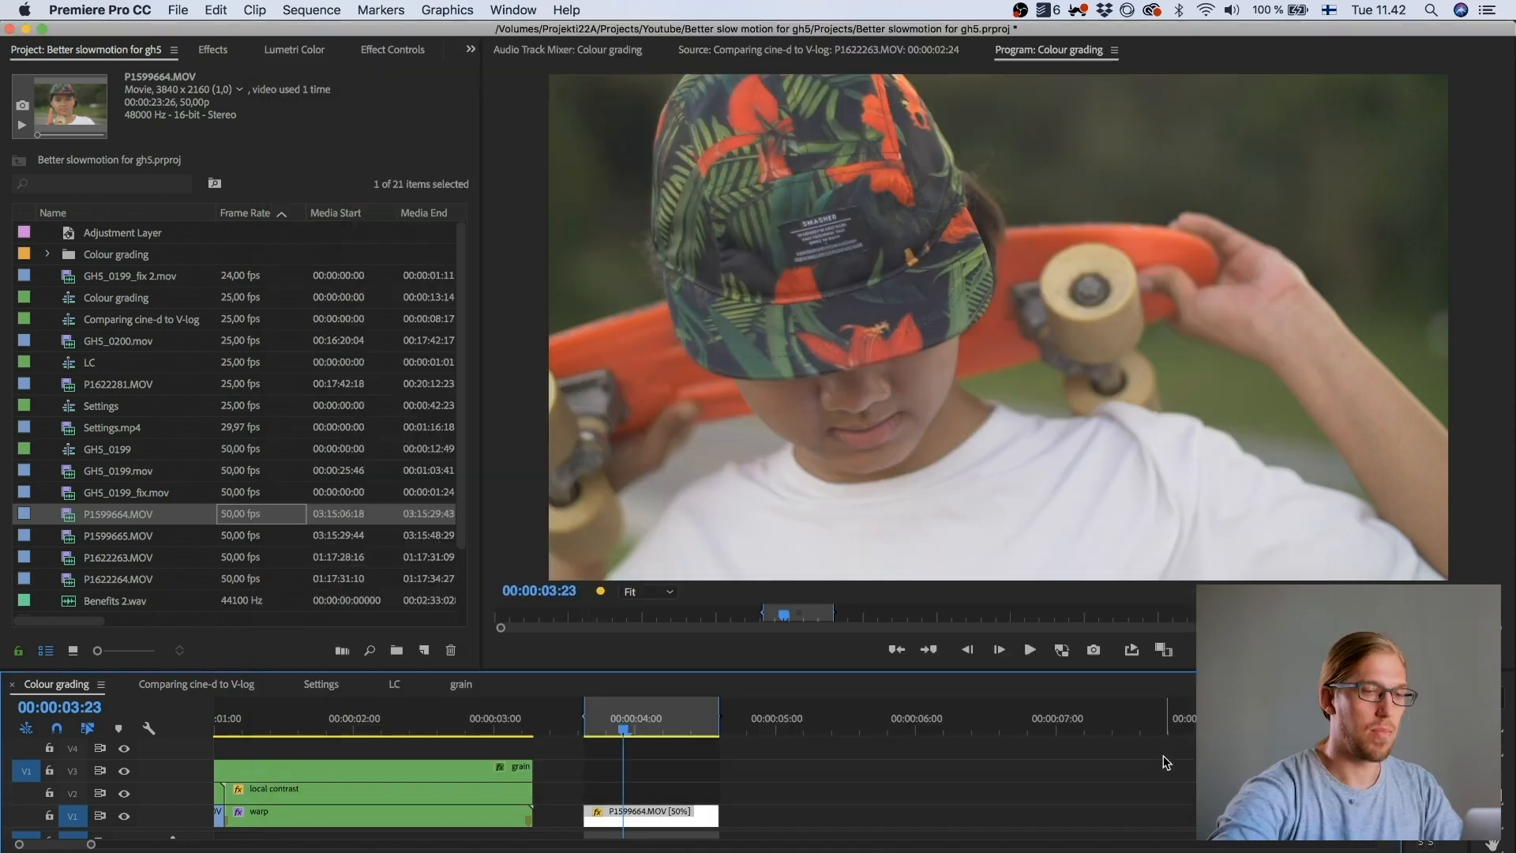
Step: Switch to After Effects, import Slowmtion ++.mov and create a composition from it
{"action": "key", "text": "super+Tab"}
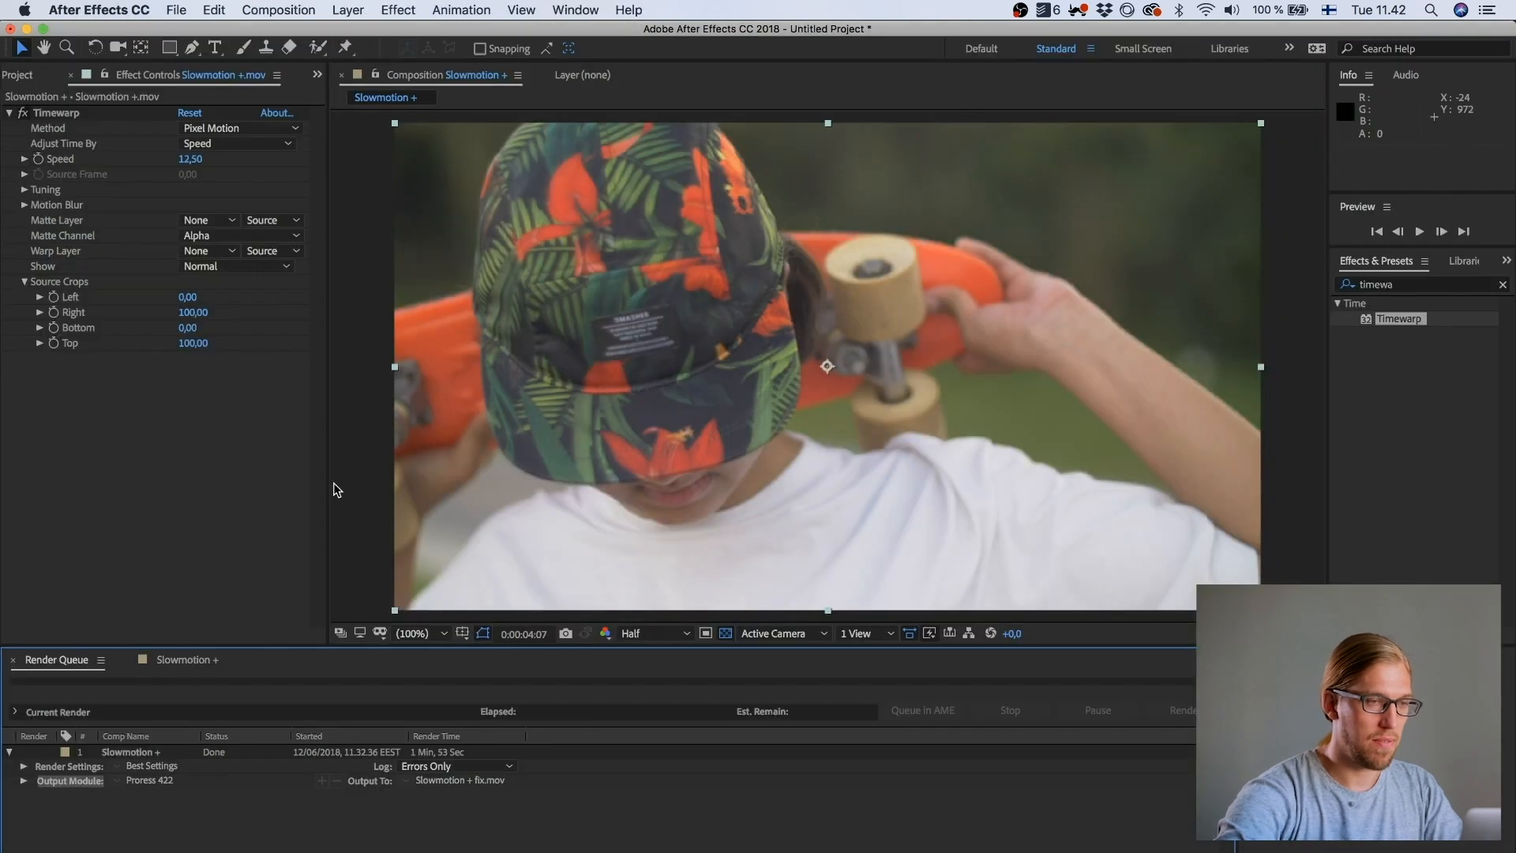
{"action": "left_click", "coordinate": [26, 74]}
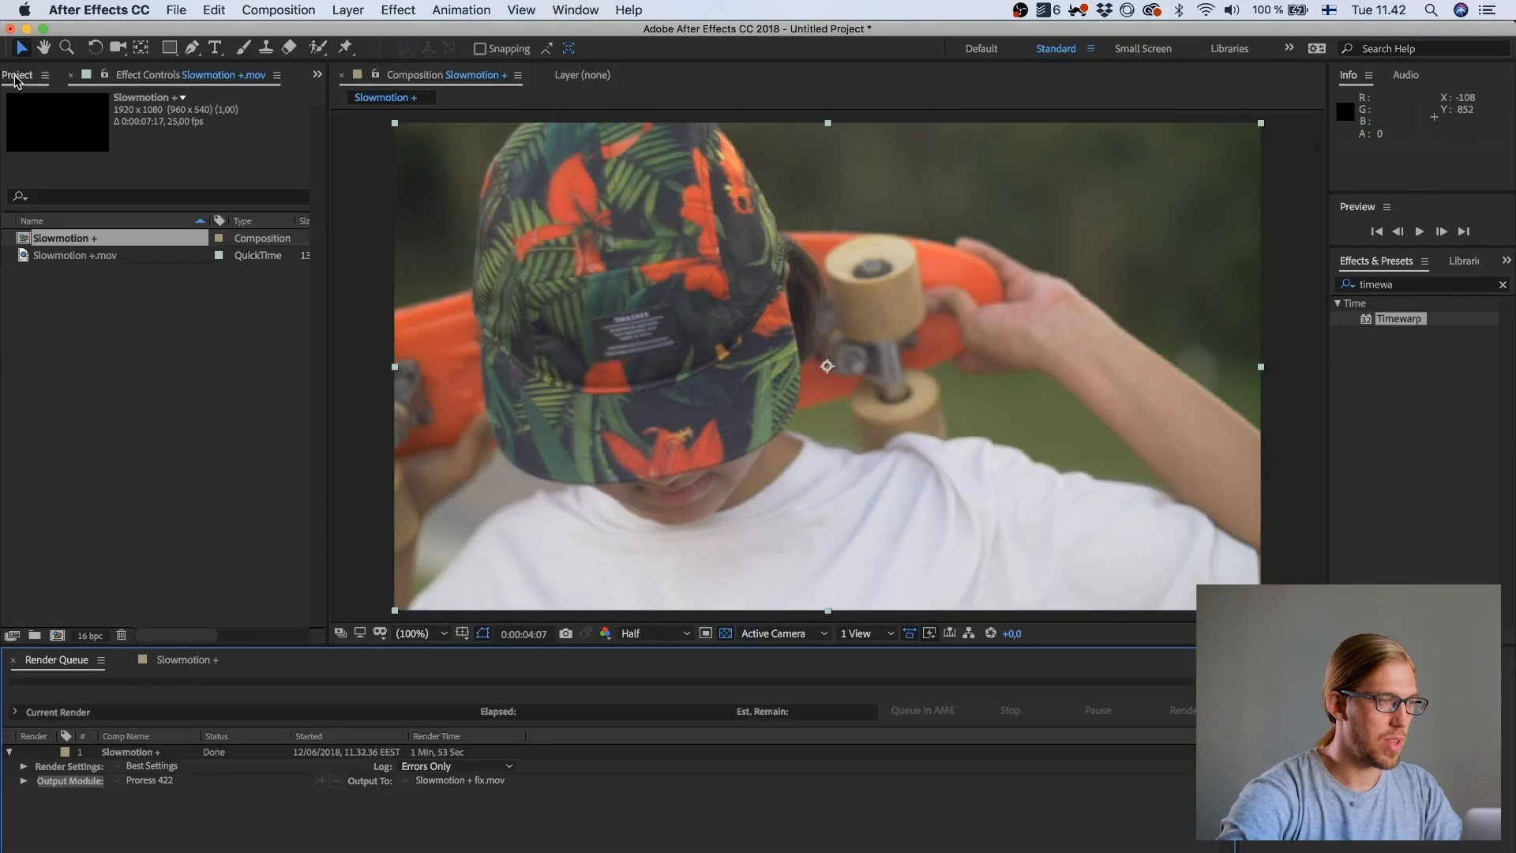
{"action": "right_click", "coordinate": [64, 351]}
{"action": "mouse_move", "coordinate": [152, 431]}
{"action": "left_click", "coordinate": [357, 432]}
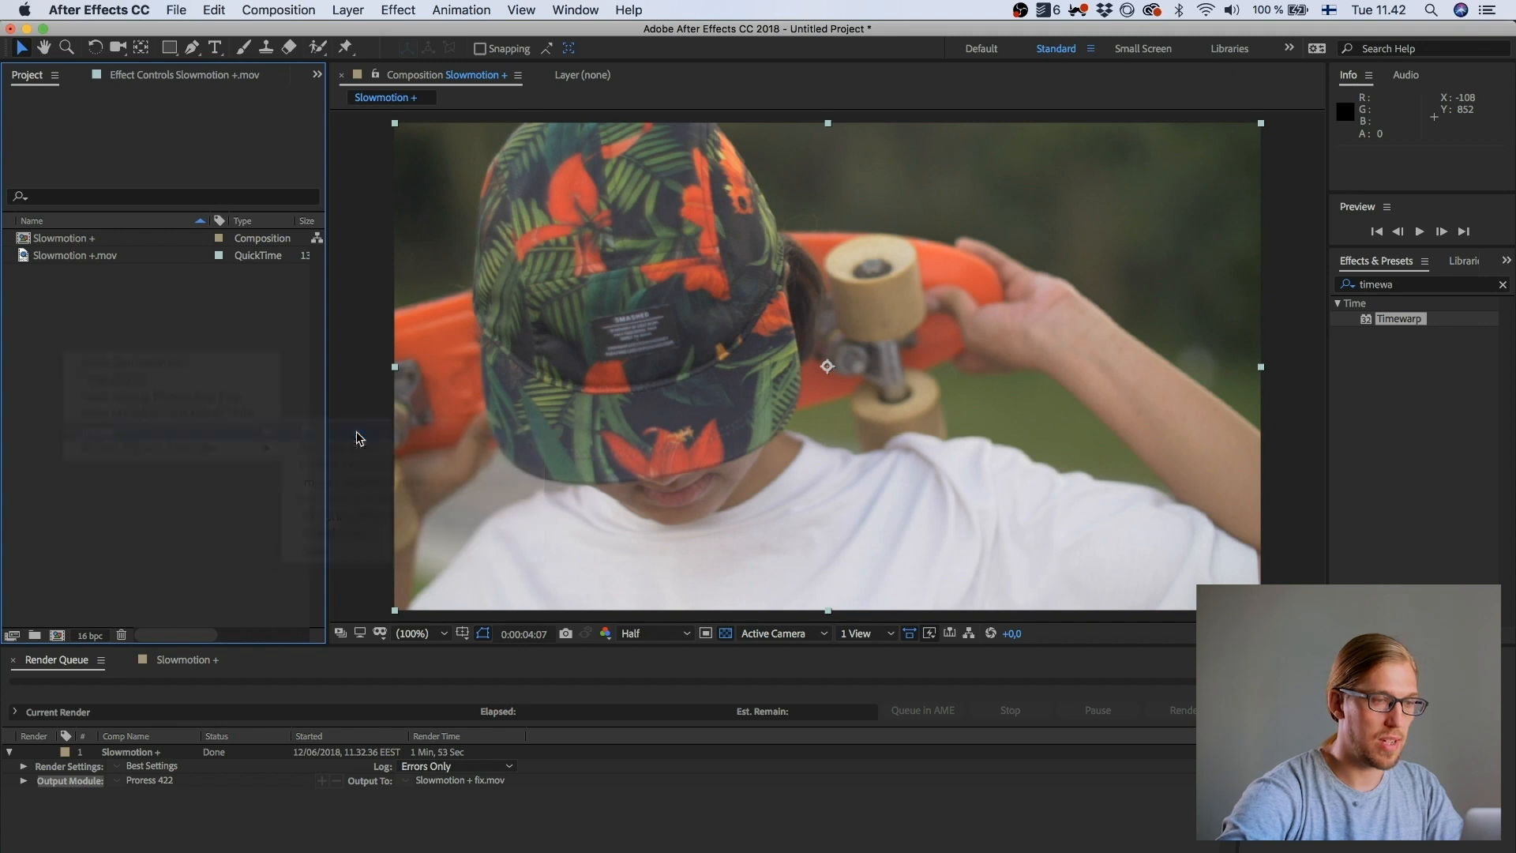
{"action": "double_click", "coordinate": [619, 184]}
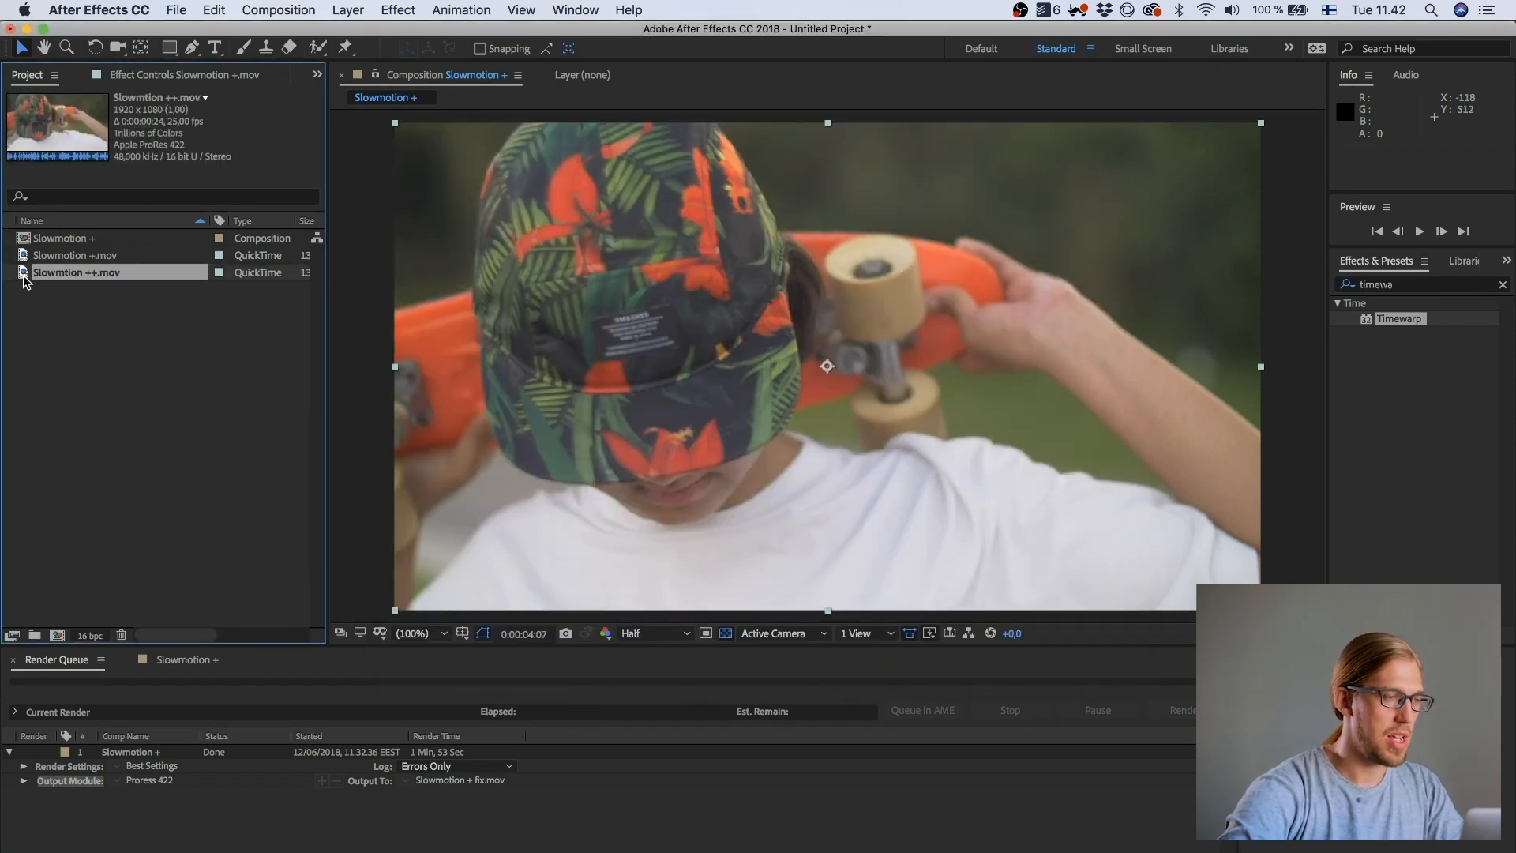
{"action": "left_click_drag", "start_coordinate": [32, 278], "coordinate": [57, 636]}
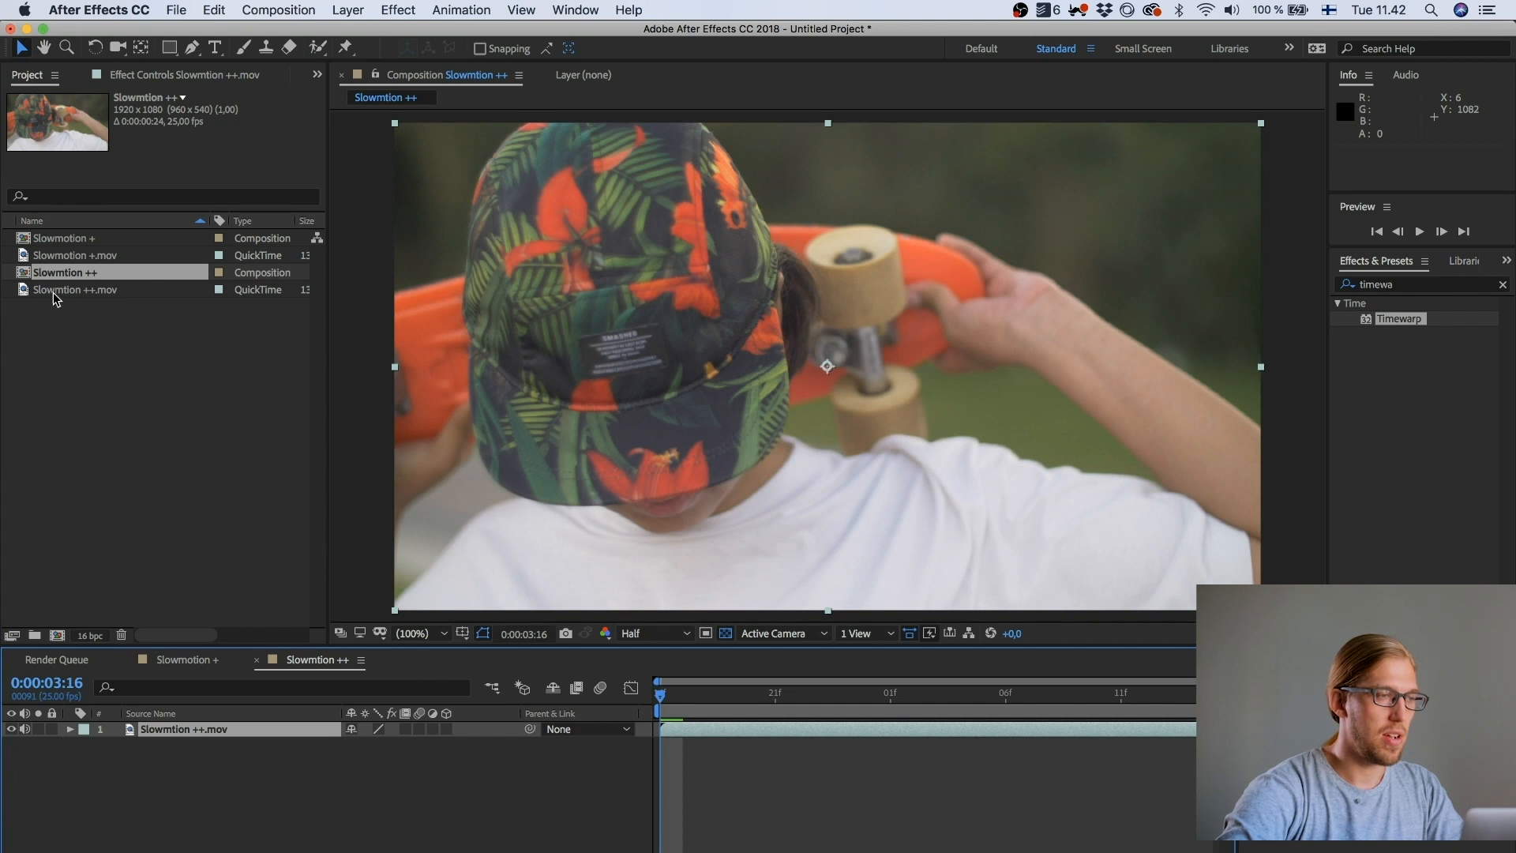
Step: Open the settings of the Slowmtion ++ composition and calculate 24 × 8 for its duration
{"action": "left_click", "coordinate": [26, 280]}
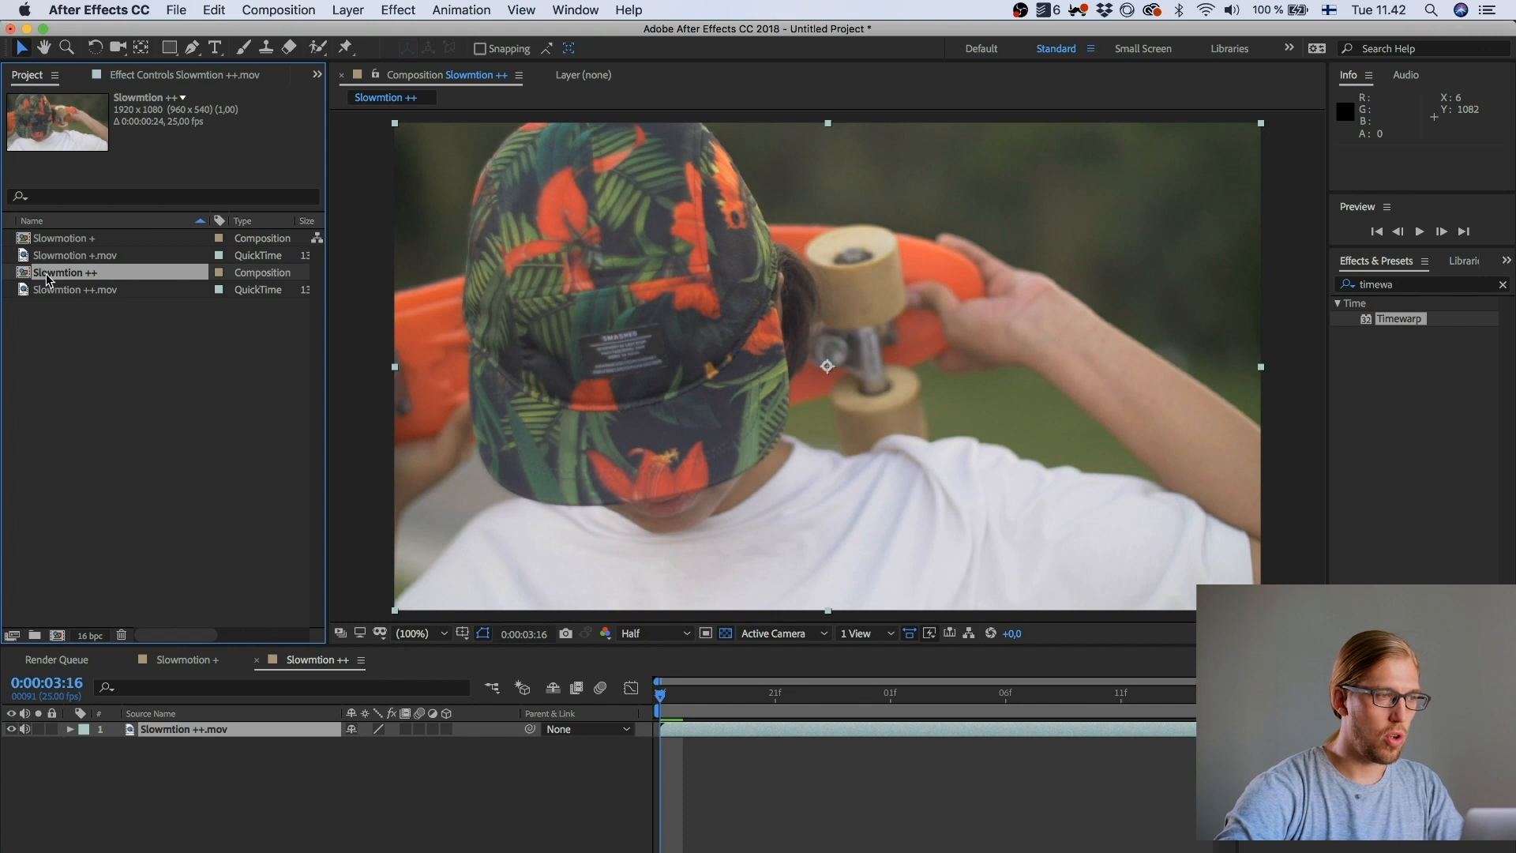
{"action": "right_click", "coordinate": [48, 278]}
{"action": "left_click", "coordinate": [134, 291]}
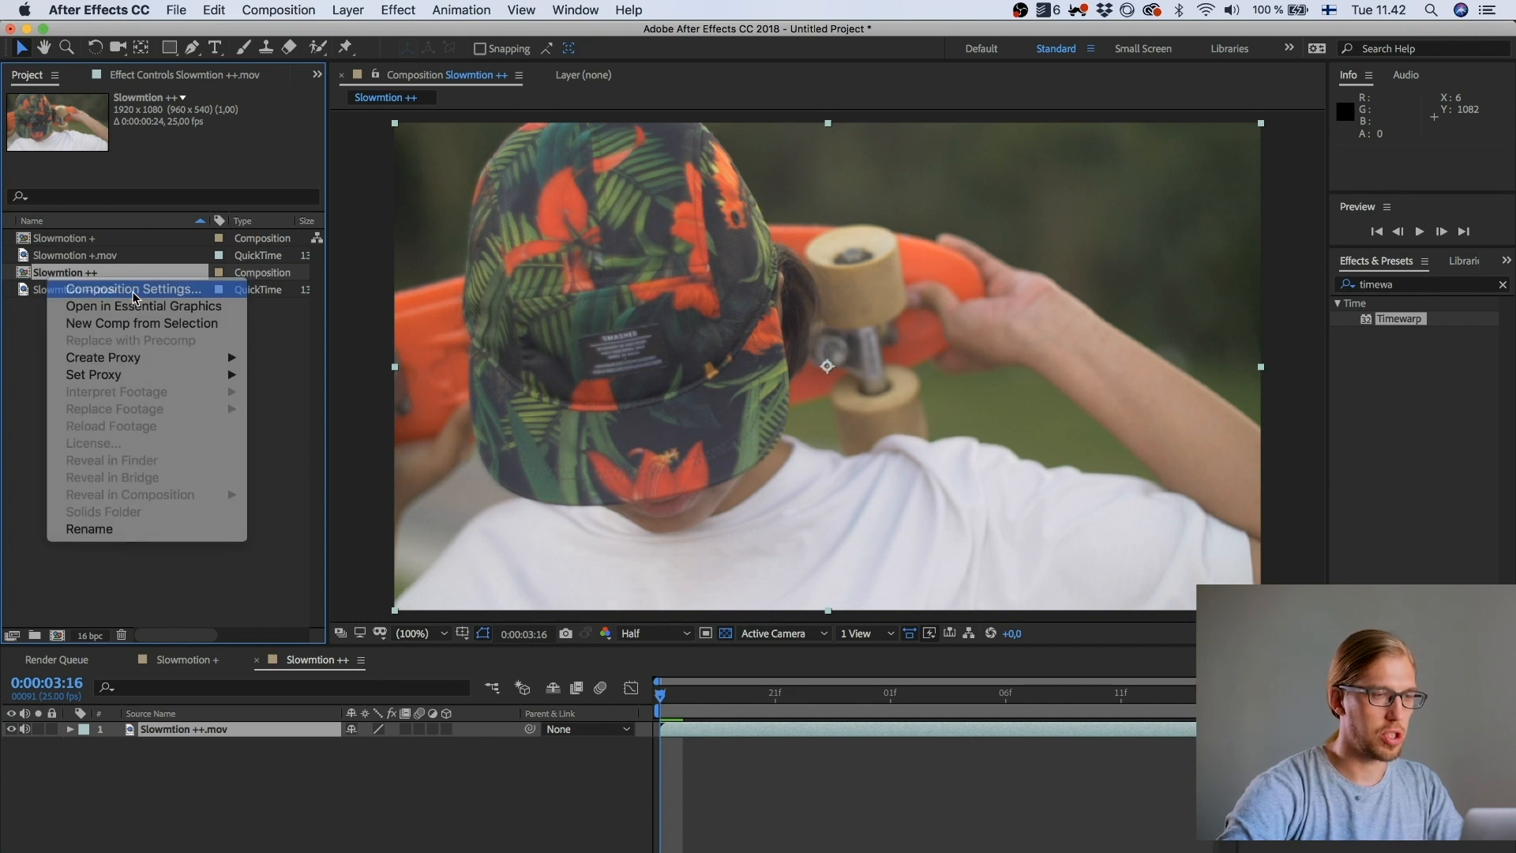
{"action": "left_click", "coordinate": [652, 561]}
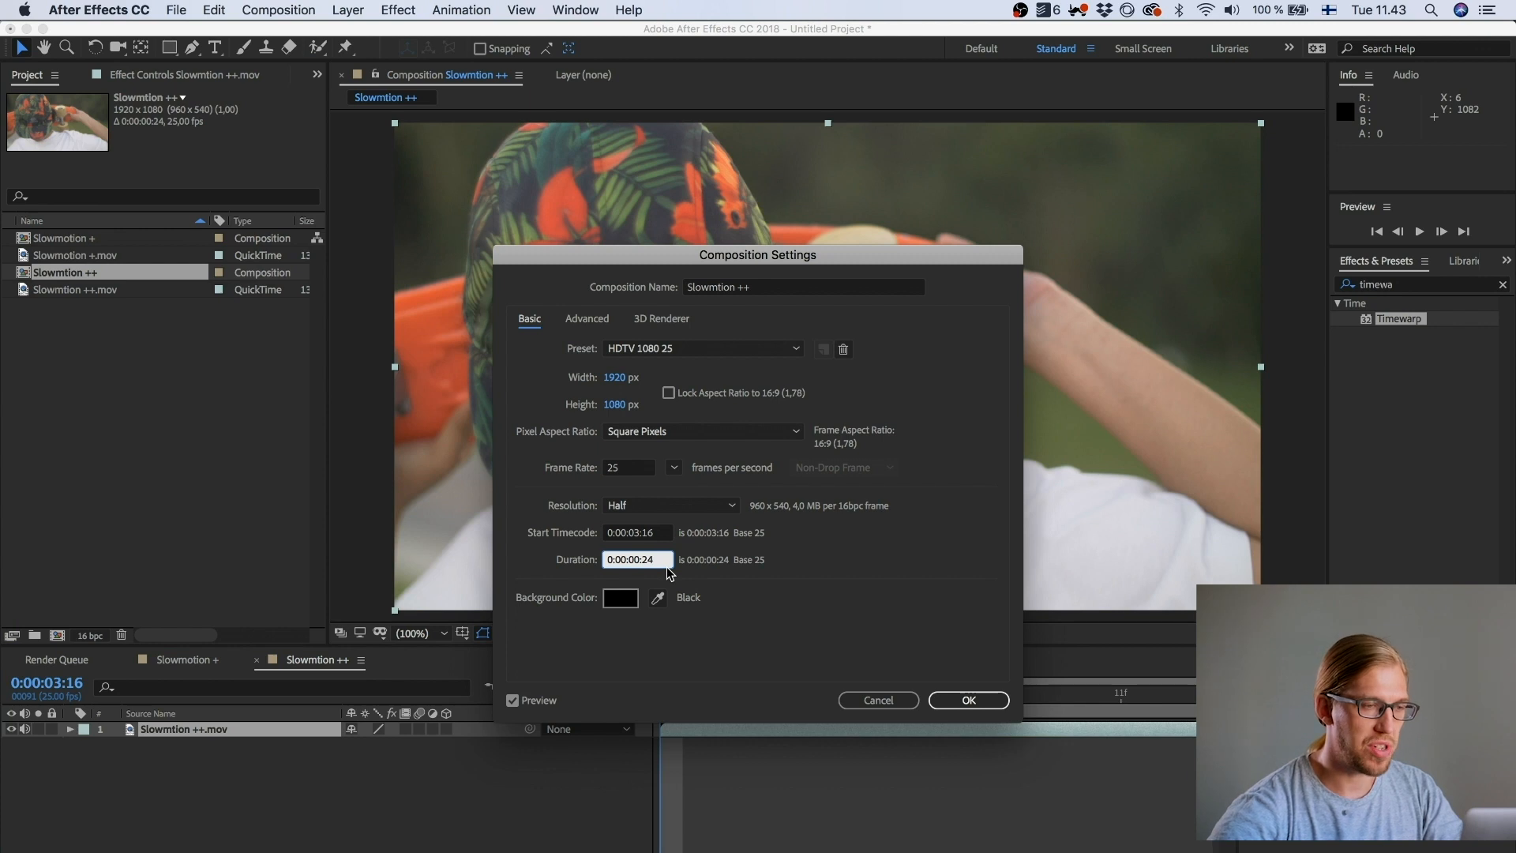
{"action": "left_click", "coordinate": [1316, 47]}
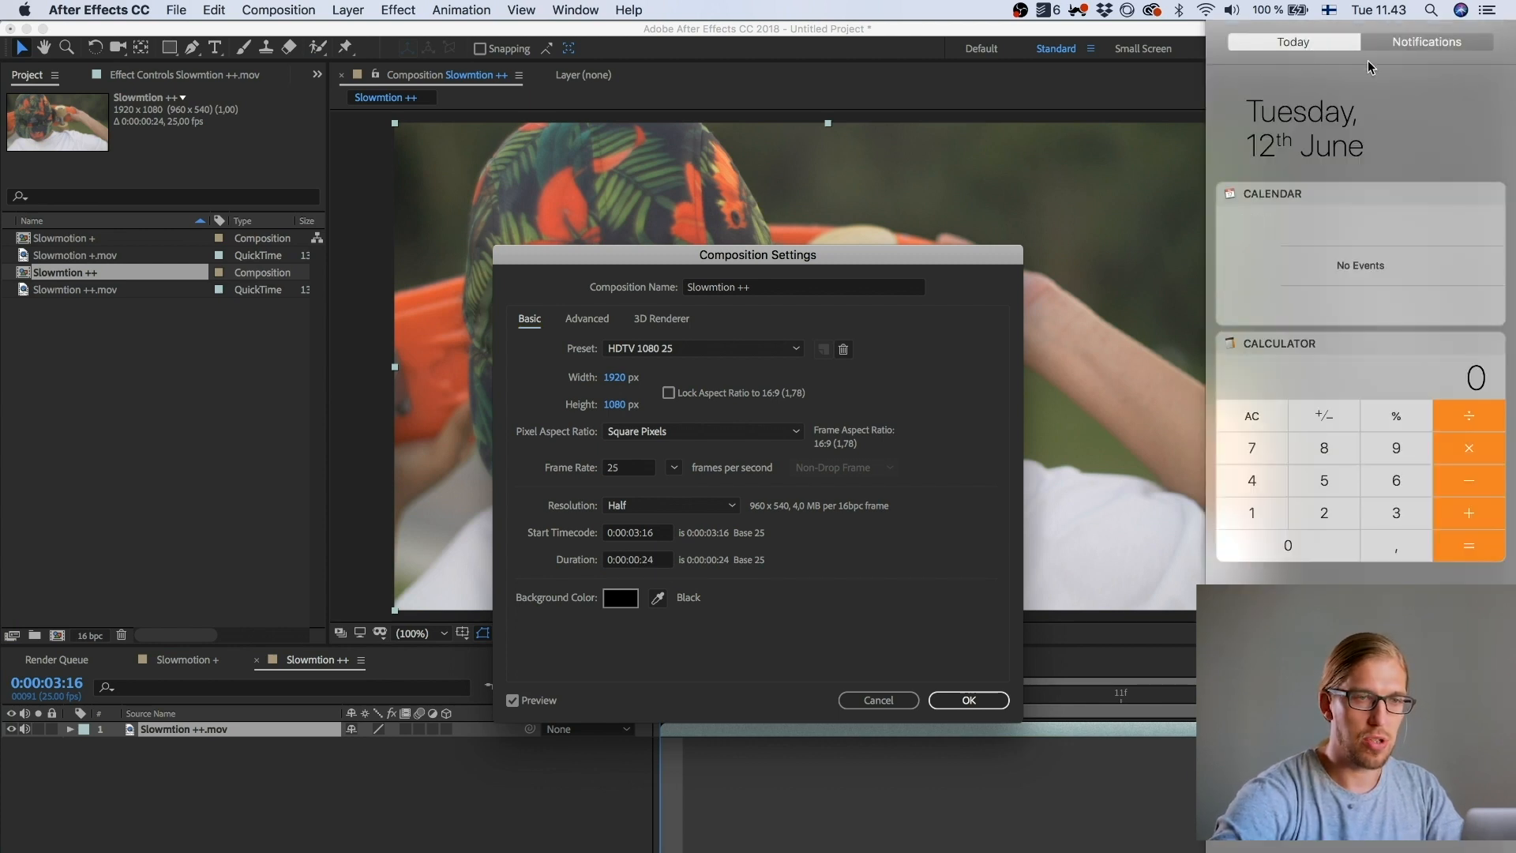
{"action": "left_click", "coordinate": [1330, 520]}
{"action": "left_click", "coordinate": [1267, 481]}
{"action": "left_click", "coordinate": [1324, 448]}
{"action": "left_click", "coordinate": [1469, 545]}
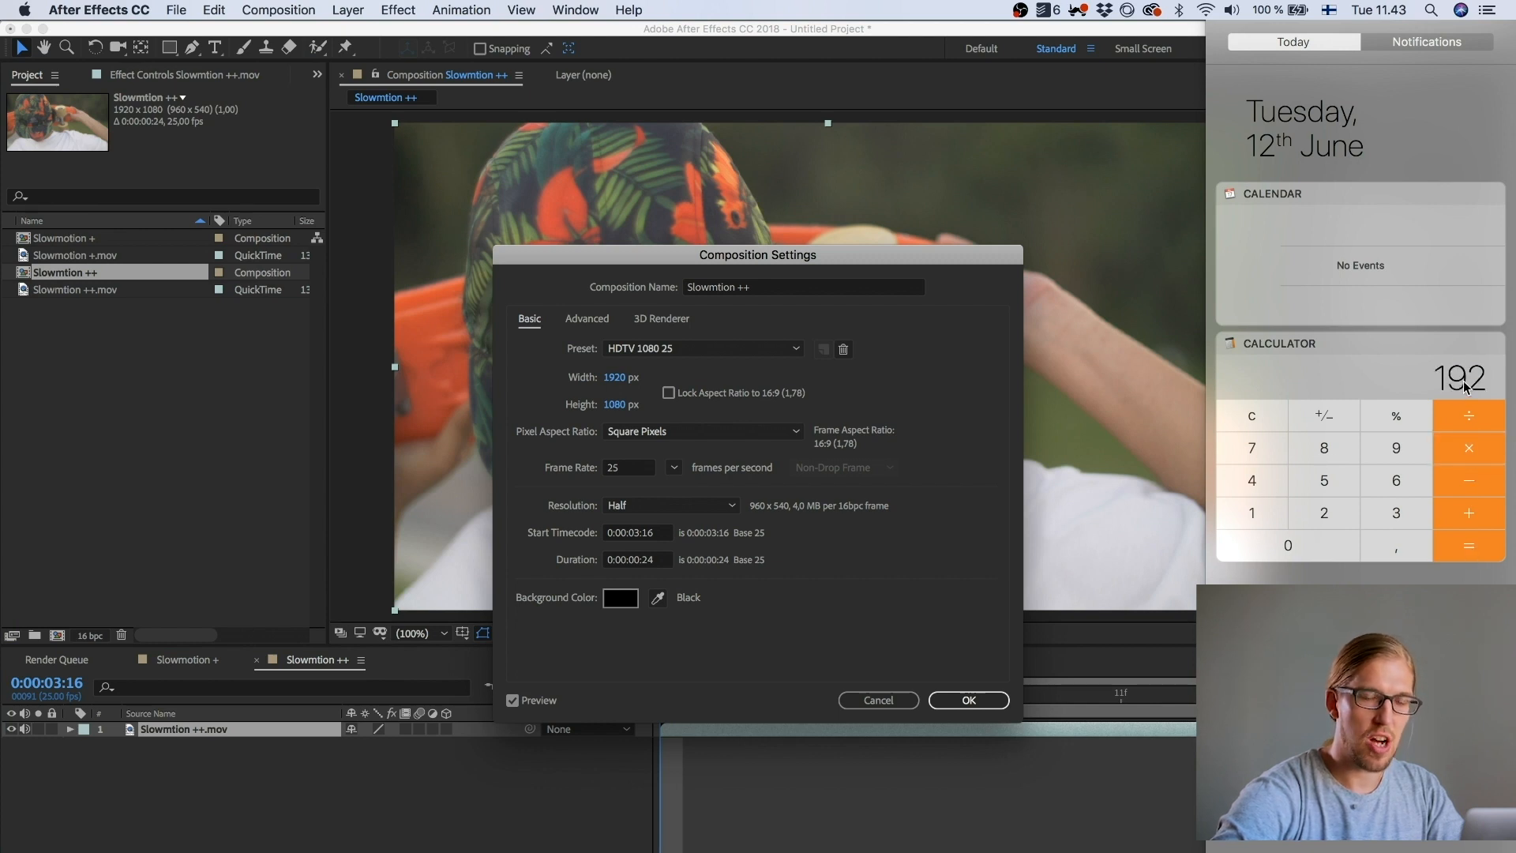
Step: Enter 192 as the duration of the Slowmtion ++ composition and apply the settings
{"action": "left_click", "coordinate": [663, 561]}
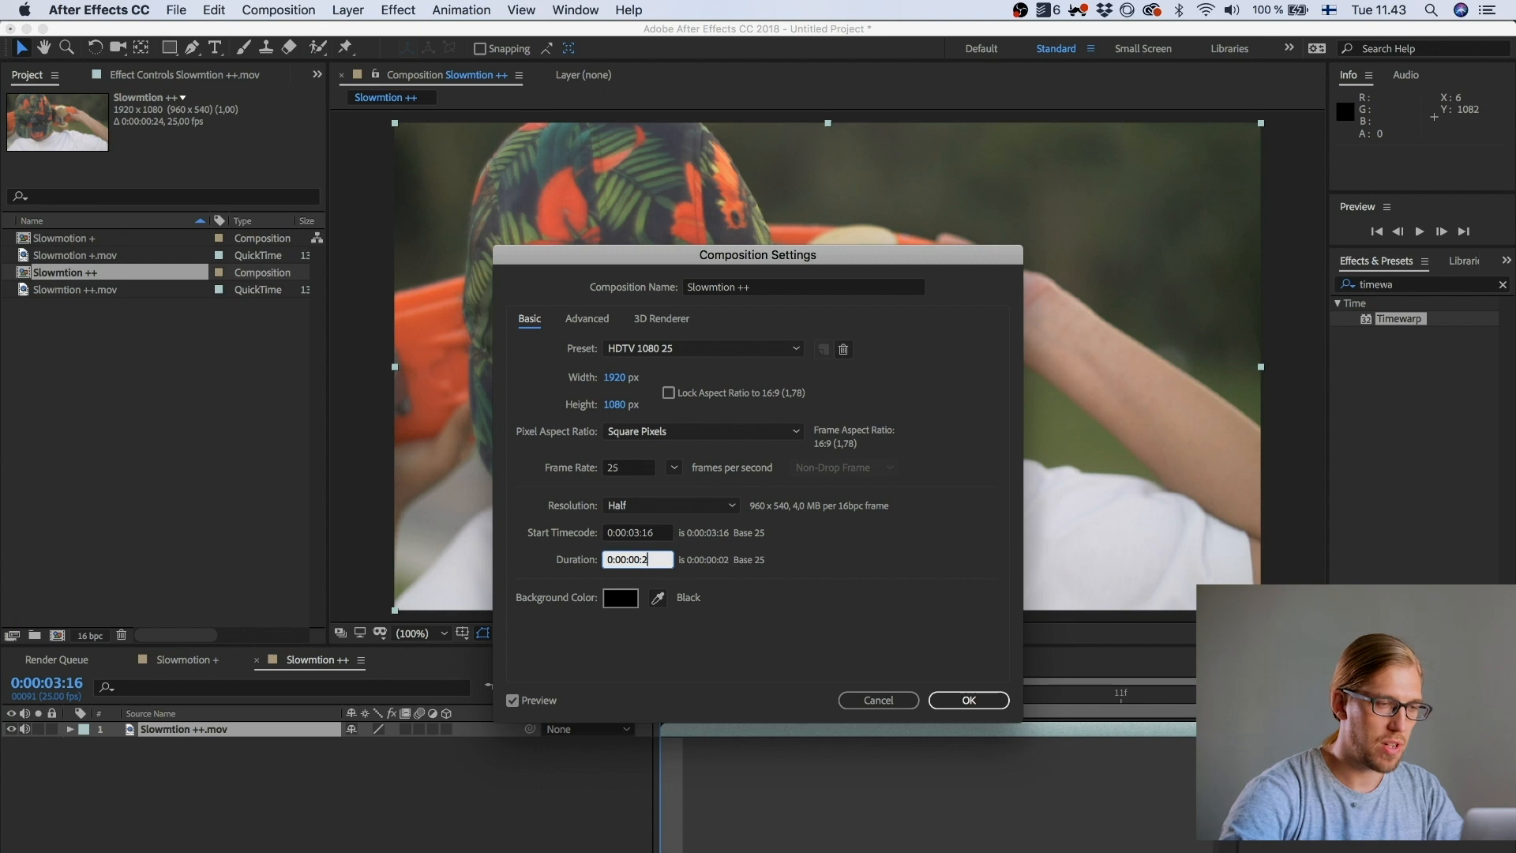
{"action": "key", "text": "BackSpace"}
{"action": "key", "text": "BackSpace"}
{"action": "key", "text": "BackSpace"}
{"action": "key", "text": "BackSpace"}
{"action": "key", "text": "BackSpace"}
{"action": "key", "text": "BackSpace"}
{"action": "key", "text": "BackSpace"}
{"action": "type", "text": "192"}
{"action": "left_click", "coordinate": [797, 551]}
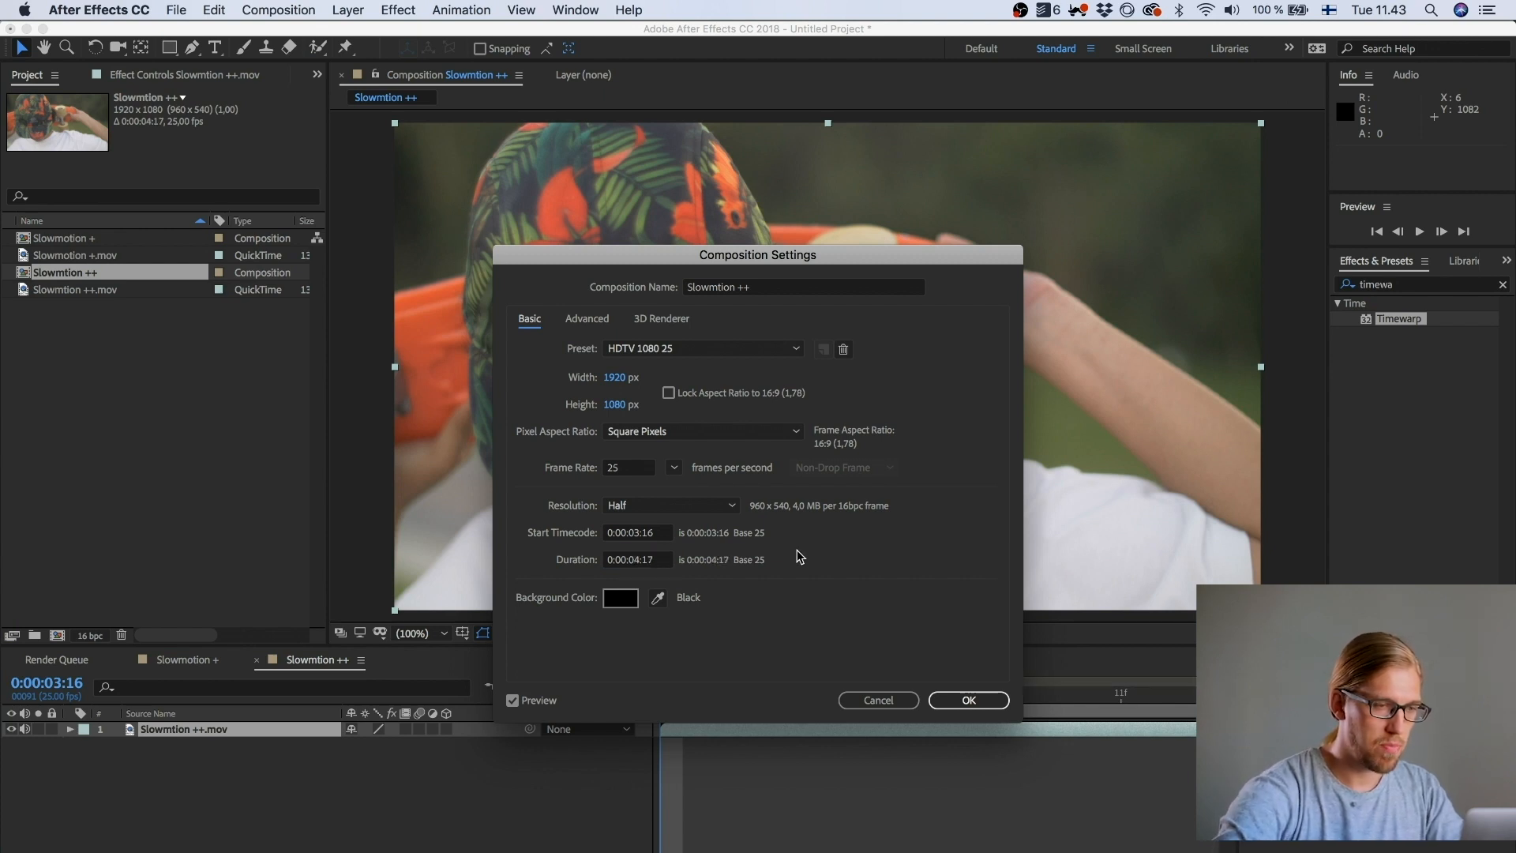
{"action": "left_click", "coordinate": [642, 560]}
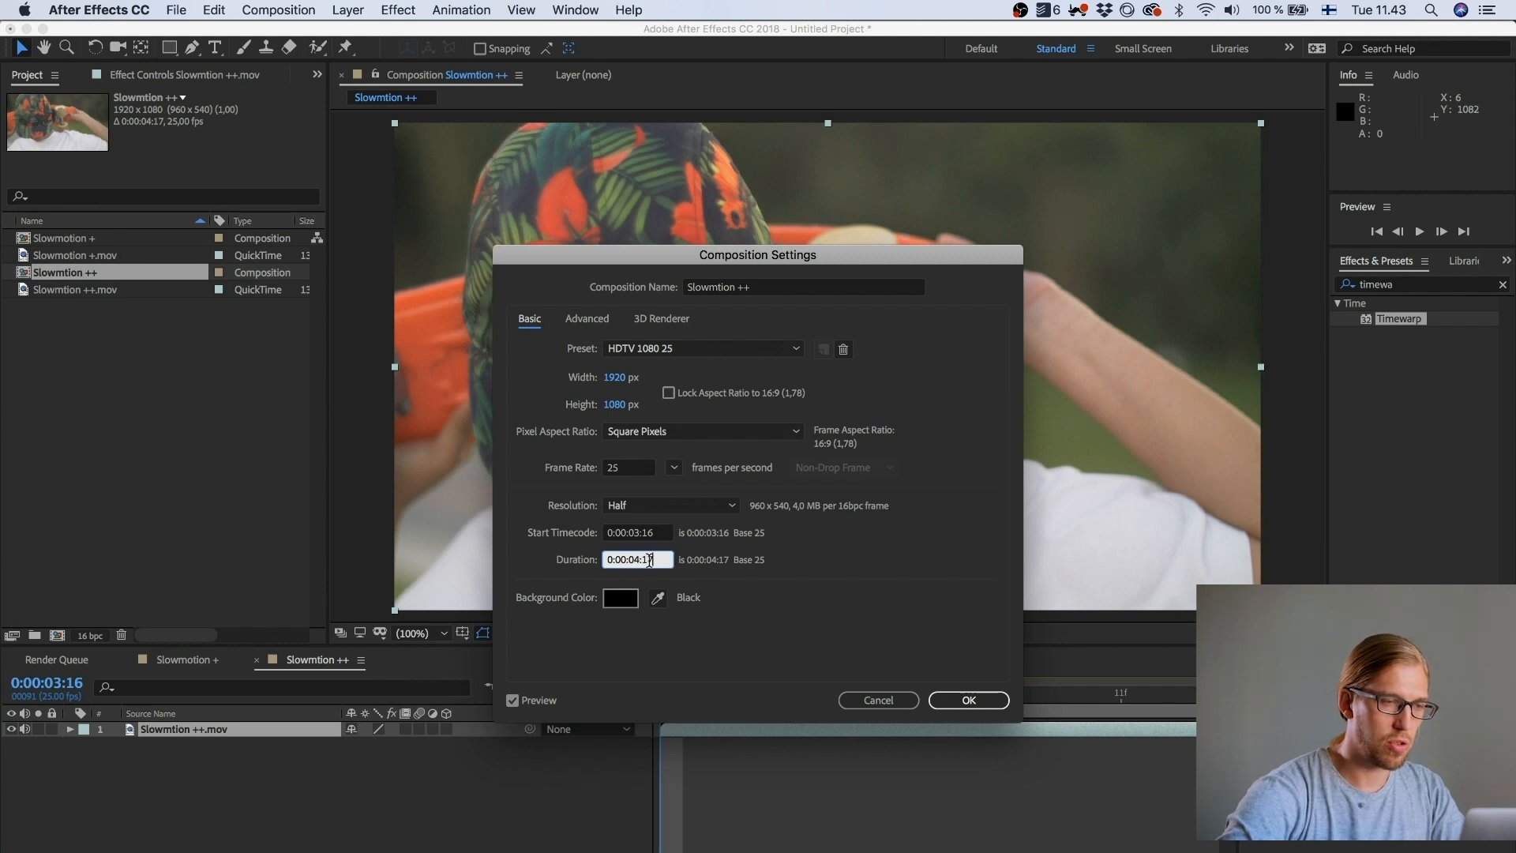
{"action": "left_click", "coordinate": [968, 701]}
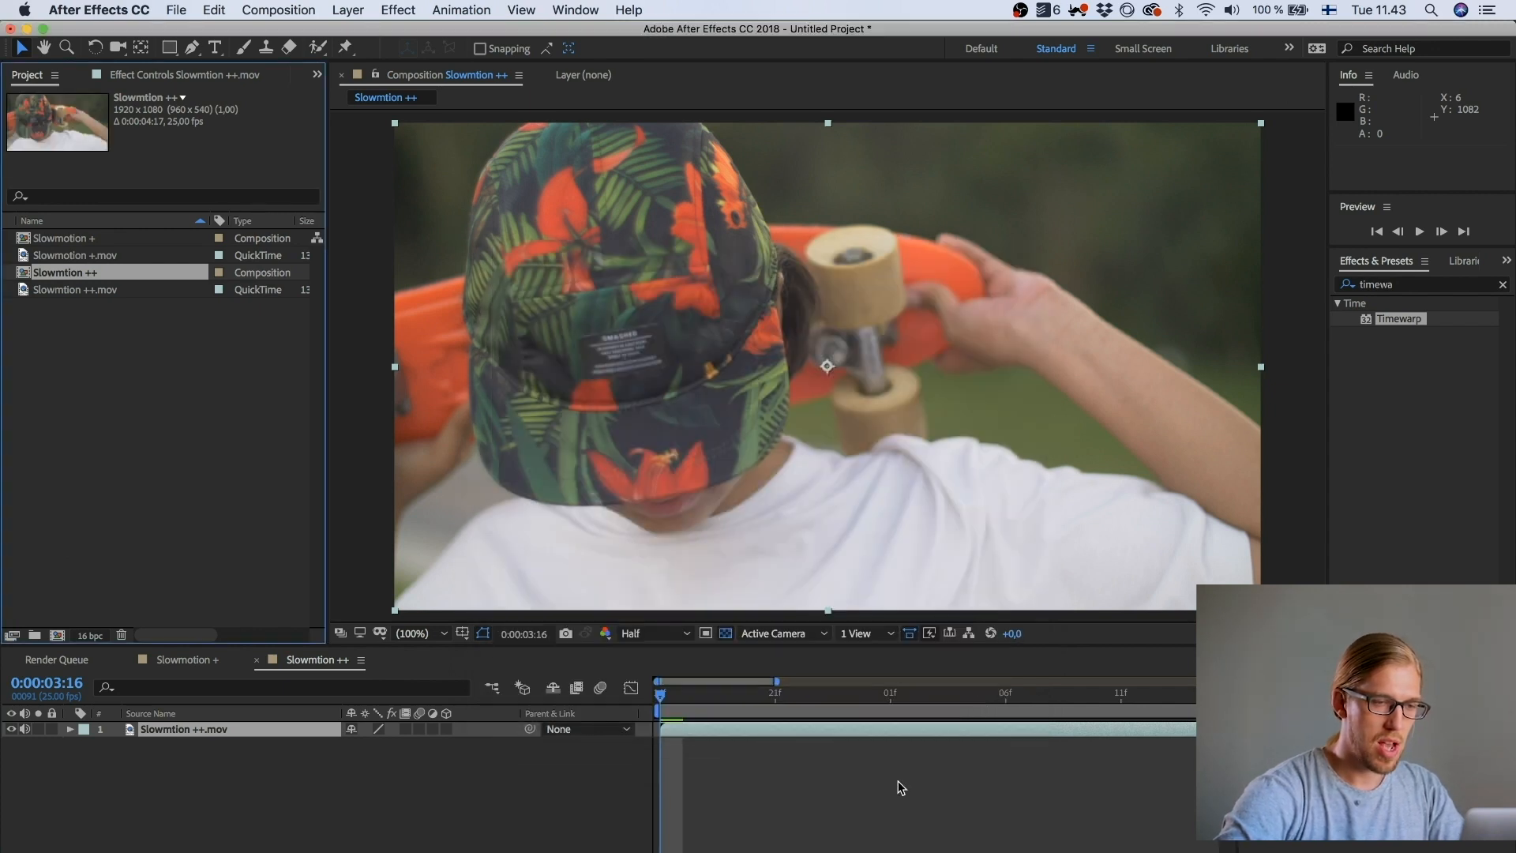
Step: Enable time remapping on the Slowmtion ++.mov layer and extend its out point to the end of the composition
{"action": "left_click_drag", "start_coordinate": [777, 681], "coordinate": [1221, 682]}
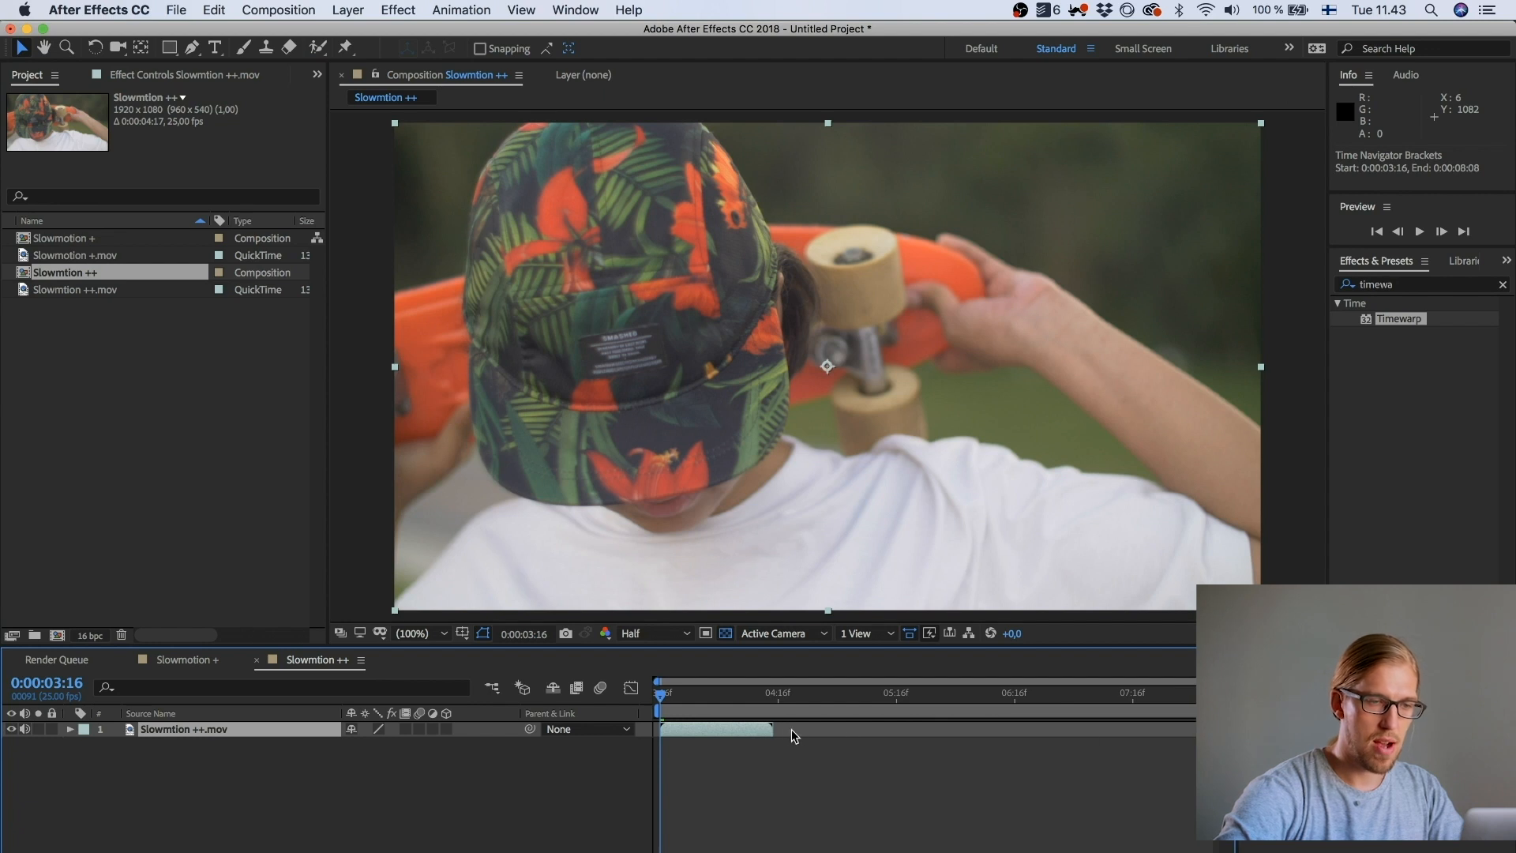
{"action": "right_click", "coordinate": [709, 730]}
{"action": "mouse_move", "coordinate": [776, 597]}
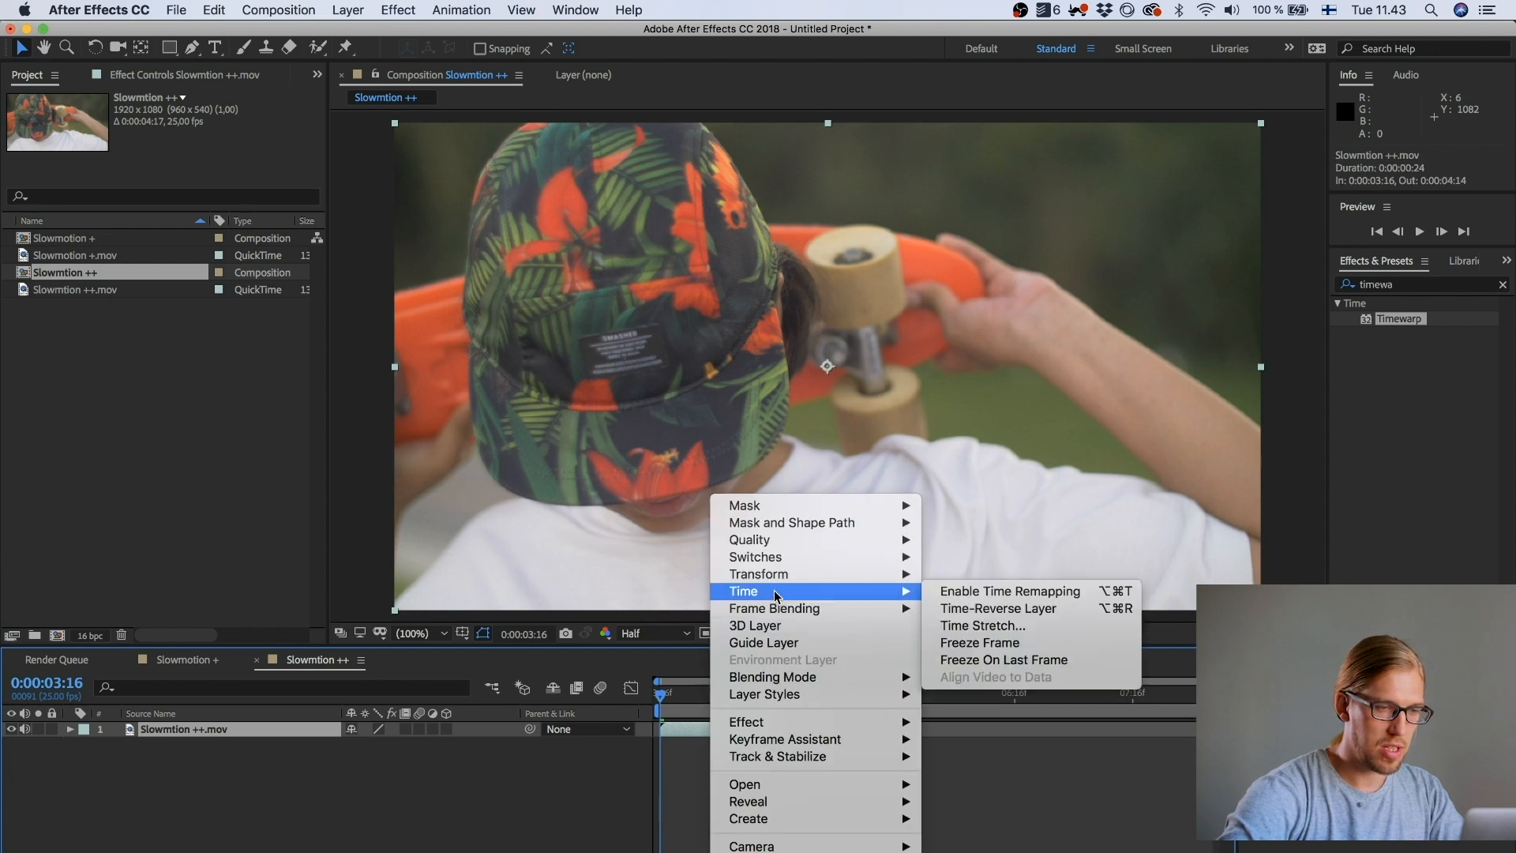
{"action": "left_click", "coordinate": [1008, 588]}
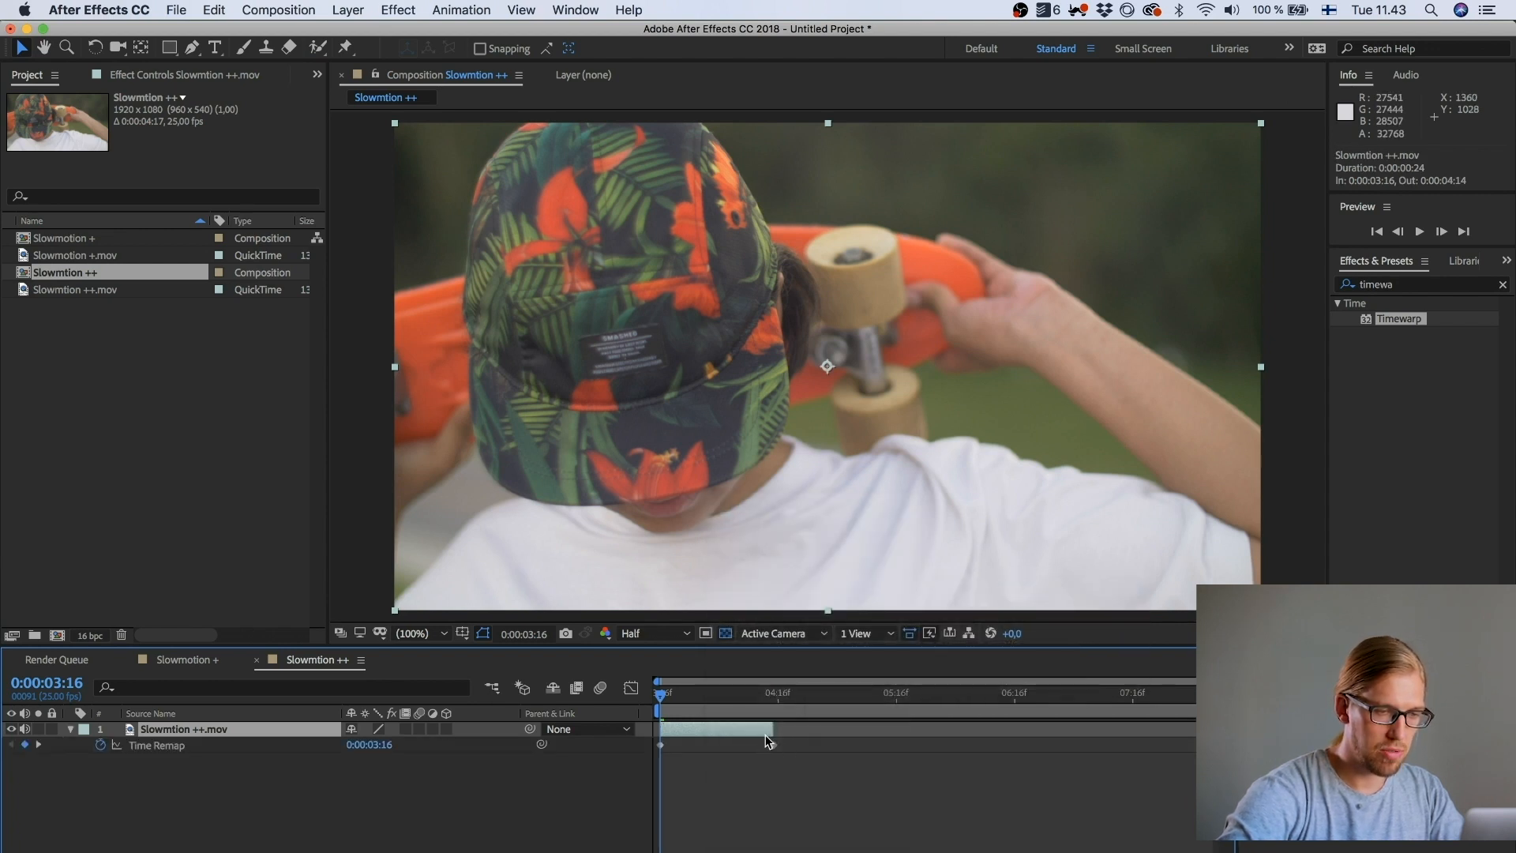
{"action": "left_click_drag", "start_coordinate": [775, 728], "coordinate": [1204, 734]}
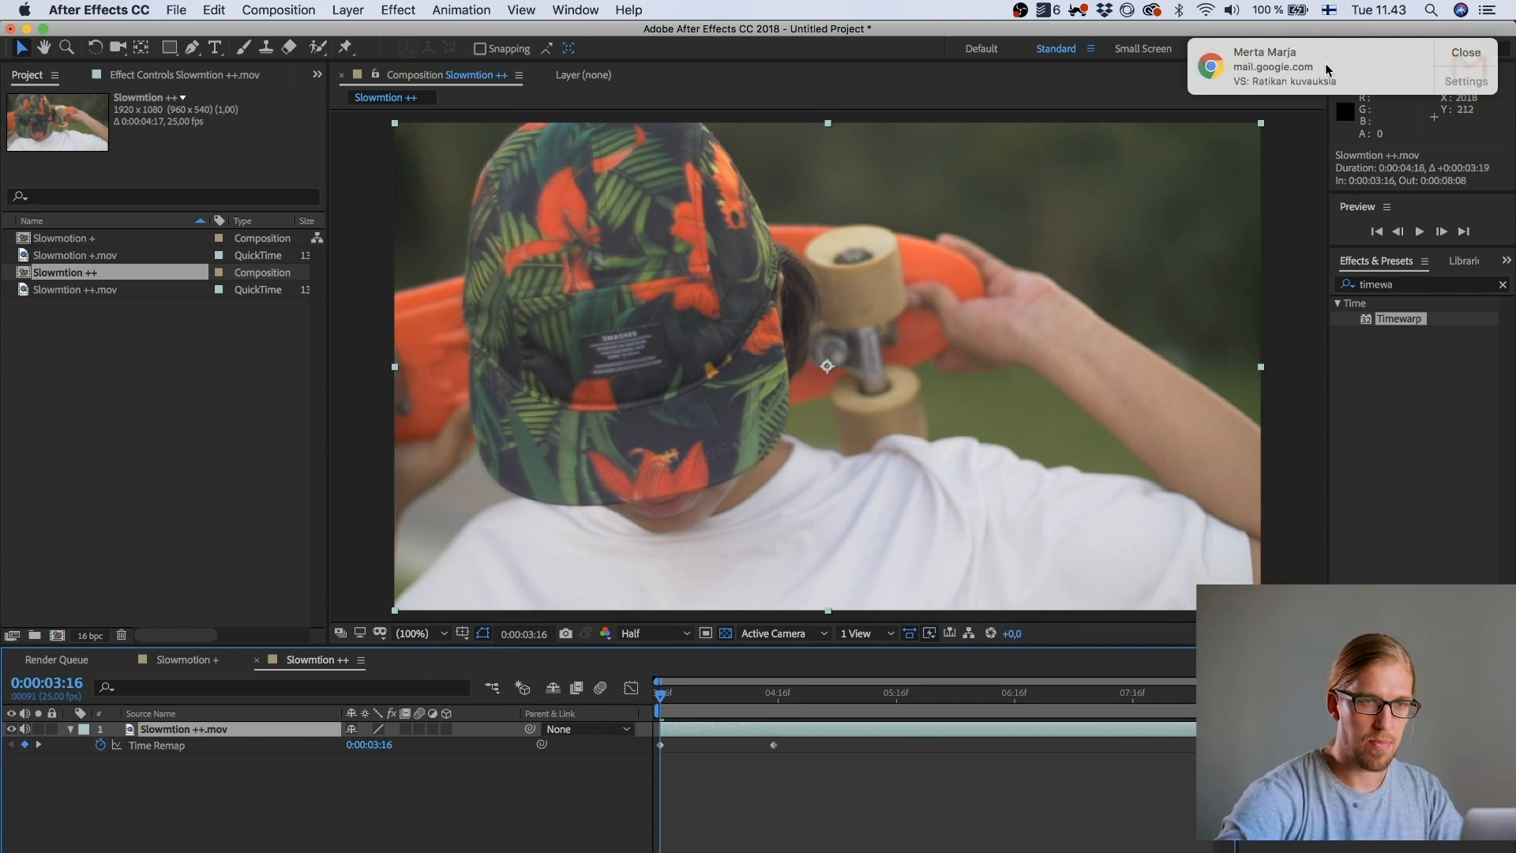
Step: Find the Timewarp effect and apply it to the Slowmtion ++.mov layer
{"action": "mouse_move", "coordinate": [664, 693]}
{"action": "left_mouse_down"}
{"action": "mouse_move", "coordinate": [1084, 703]}
{"action": "mouse_move", "coordinate": [669, 699]}
{"action": "left_mouse_up"}
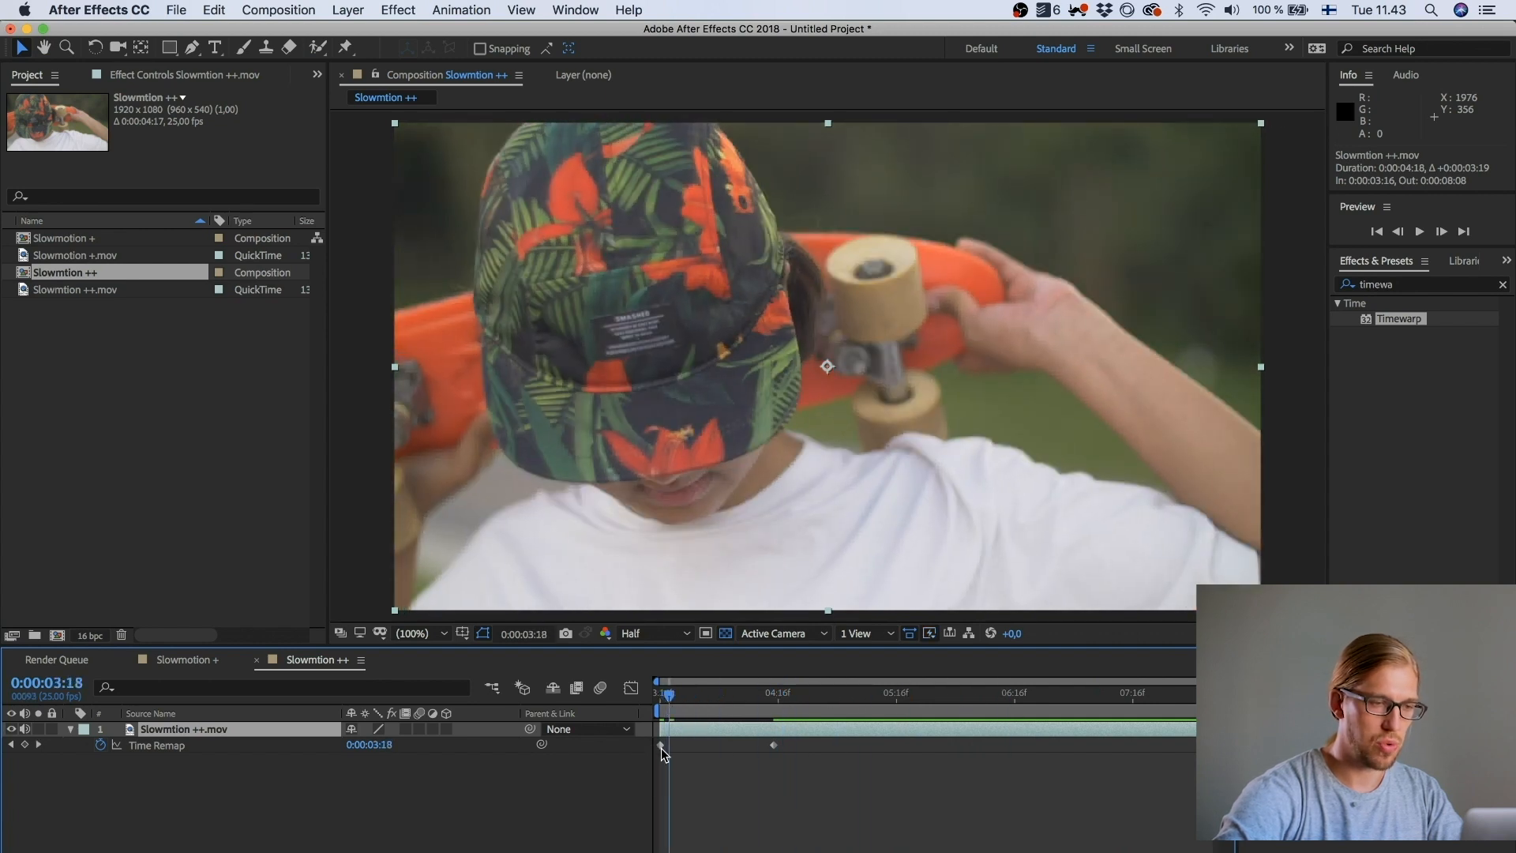
{"action": "left_click", "coordinate": [661, 746]}
{"action": "left_click", "coordinate": [726, 697]}
{"action": "left_click", "coordinate": [707, 735]}
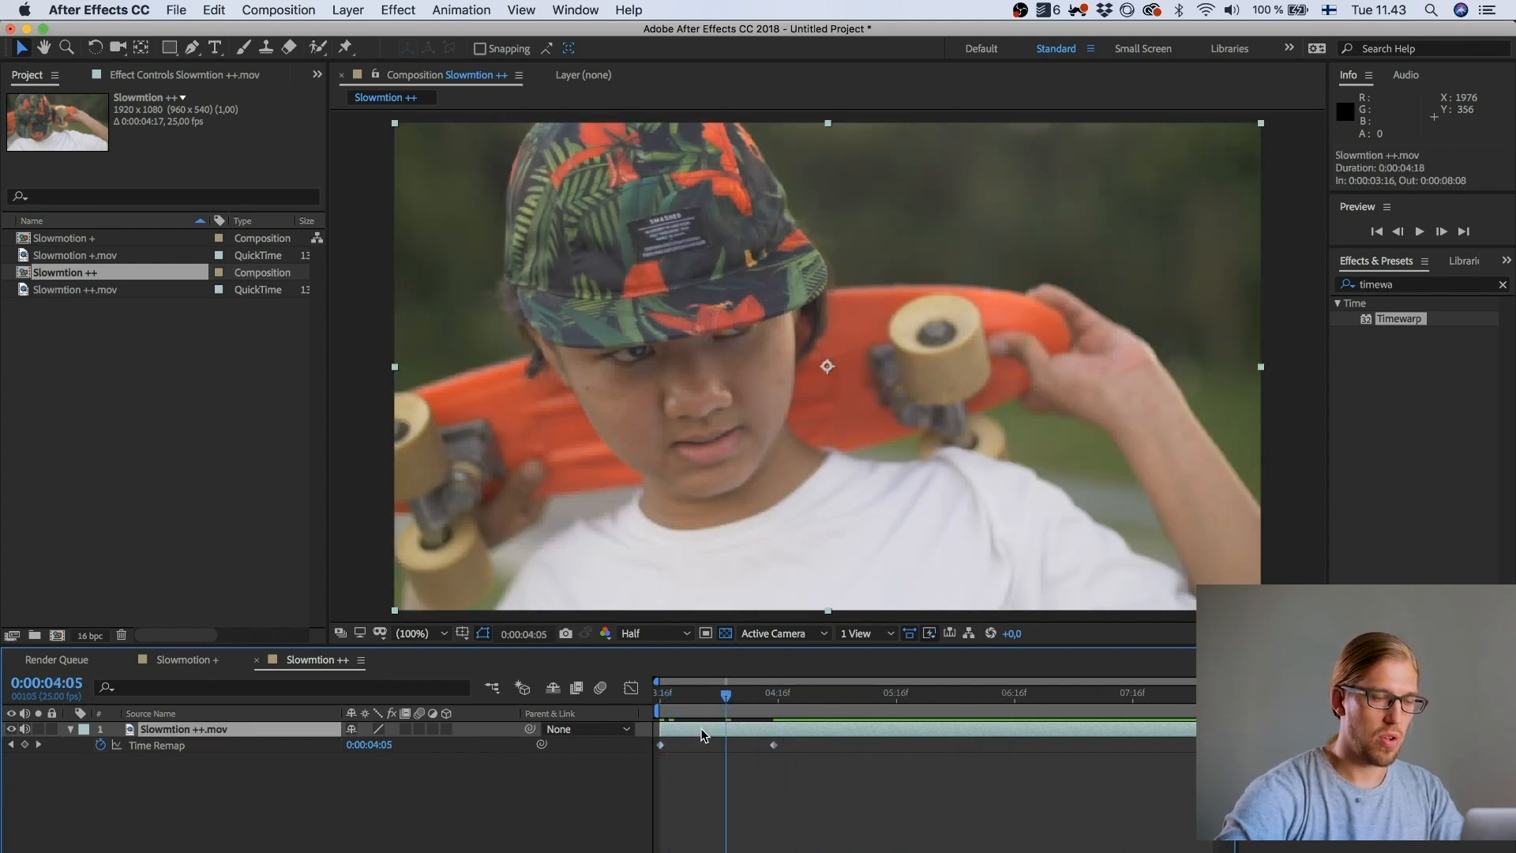
{"action": "left_click", "coordinate": [1411, 286]}
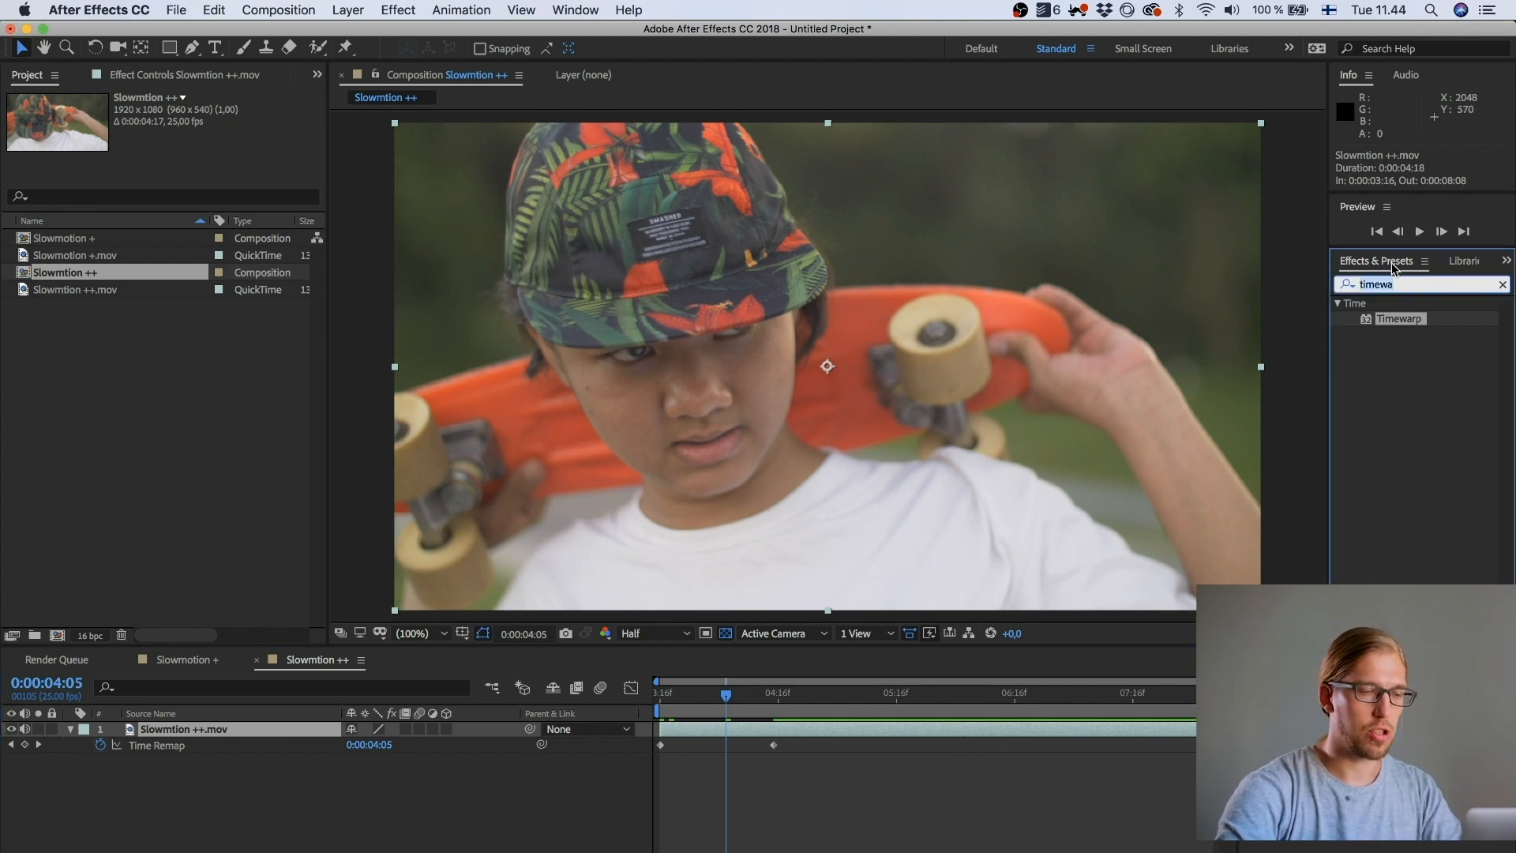
{"action": "type", "text": "timewarp"}
{"action": "left_click_drag", "start_coordinate": [1394, 327], "coordinate": [731, 731]}
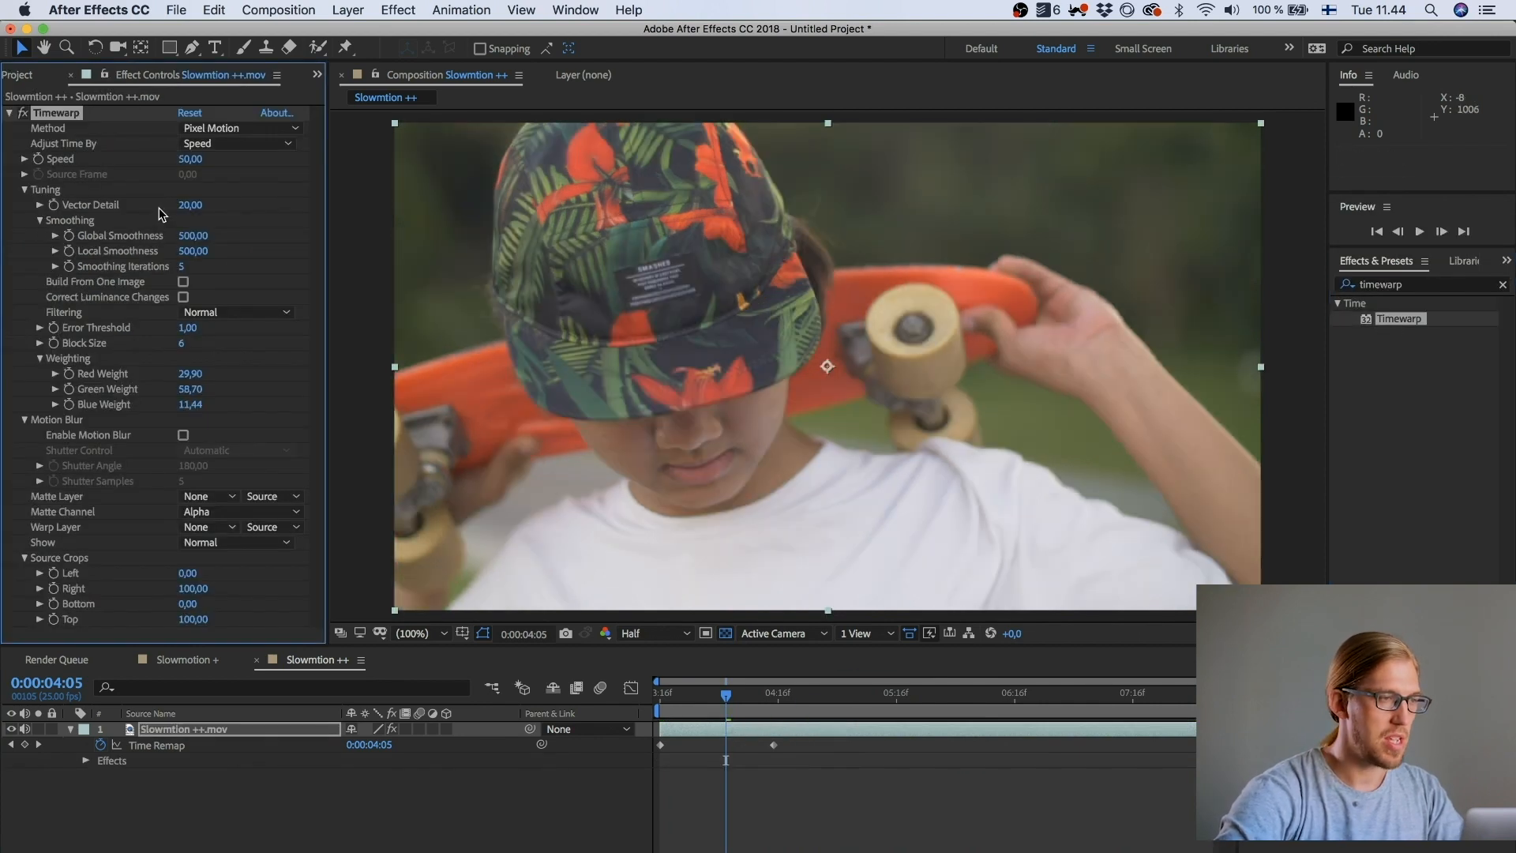
Step: Set the Timewarp speed to 12,50 and preview the slowed clip from the start
{"action": "left_click", "coordinate": [186, 159]}
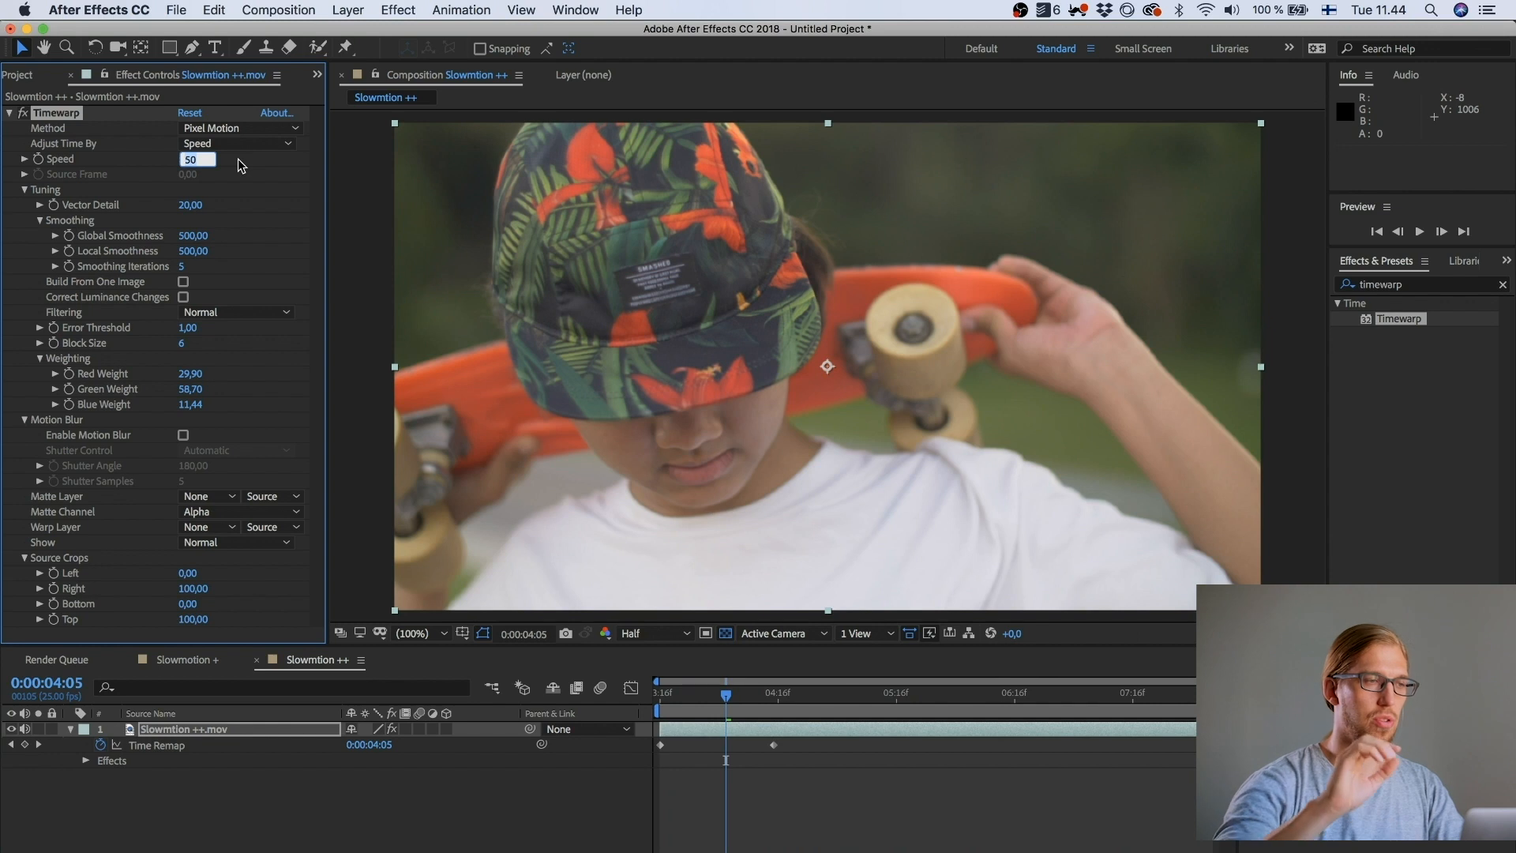
{"action": "type", "text": "12,50"}
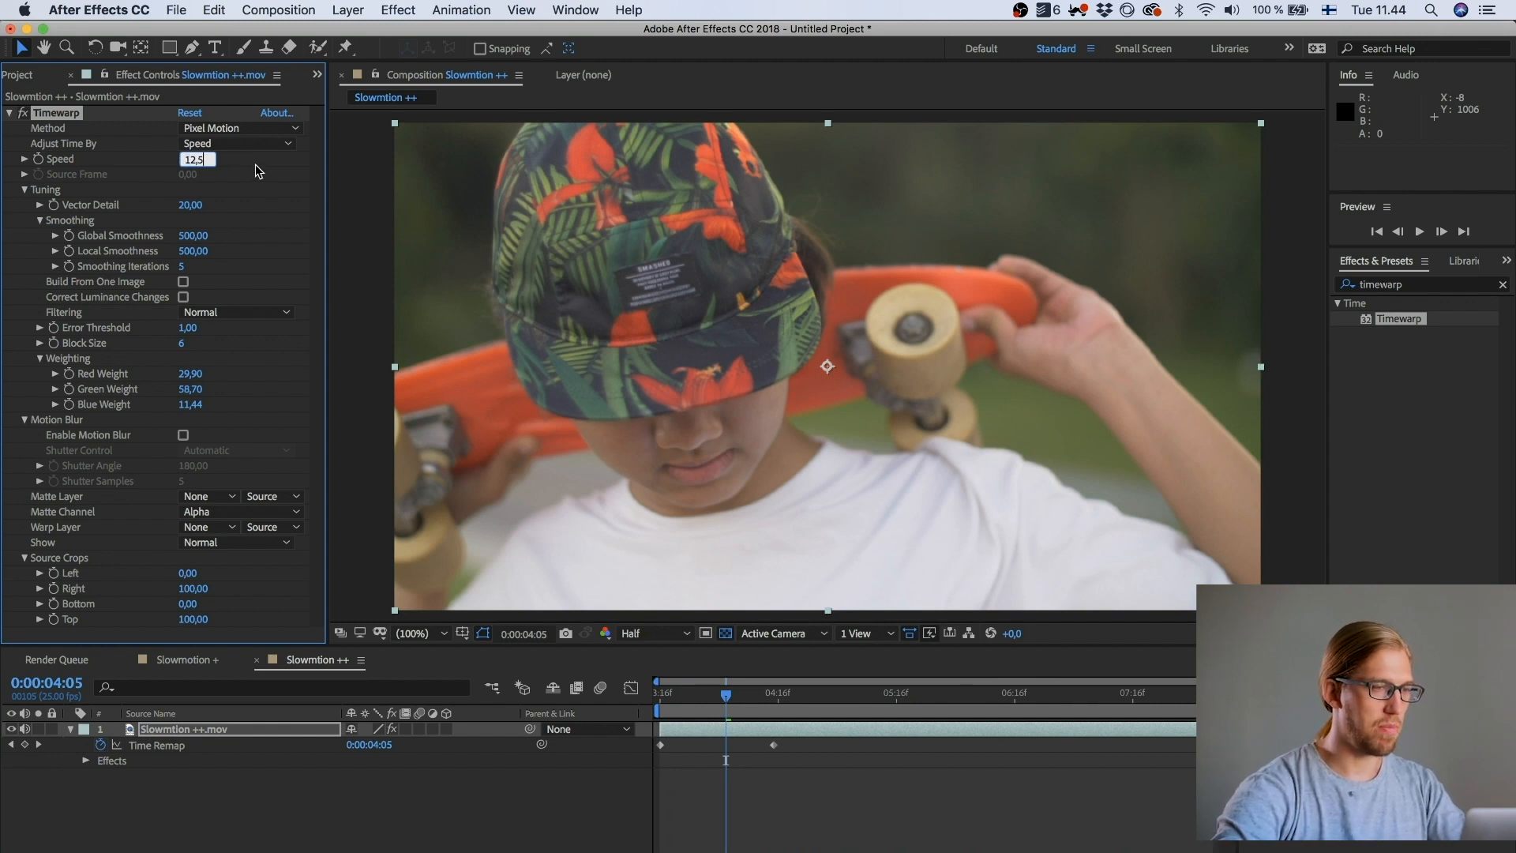
{"action": "key", "text": "Return"}
{"action": "key", "text": "space"}
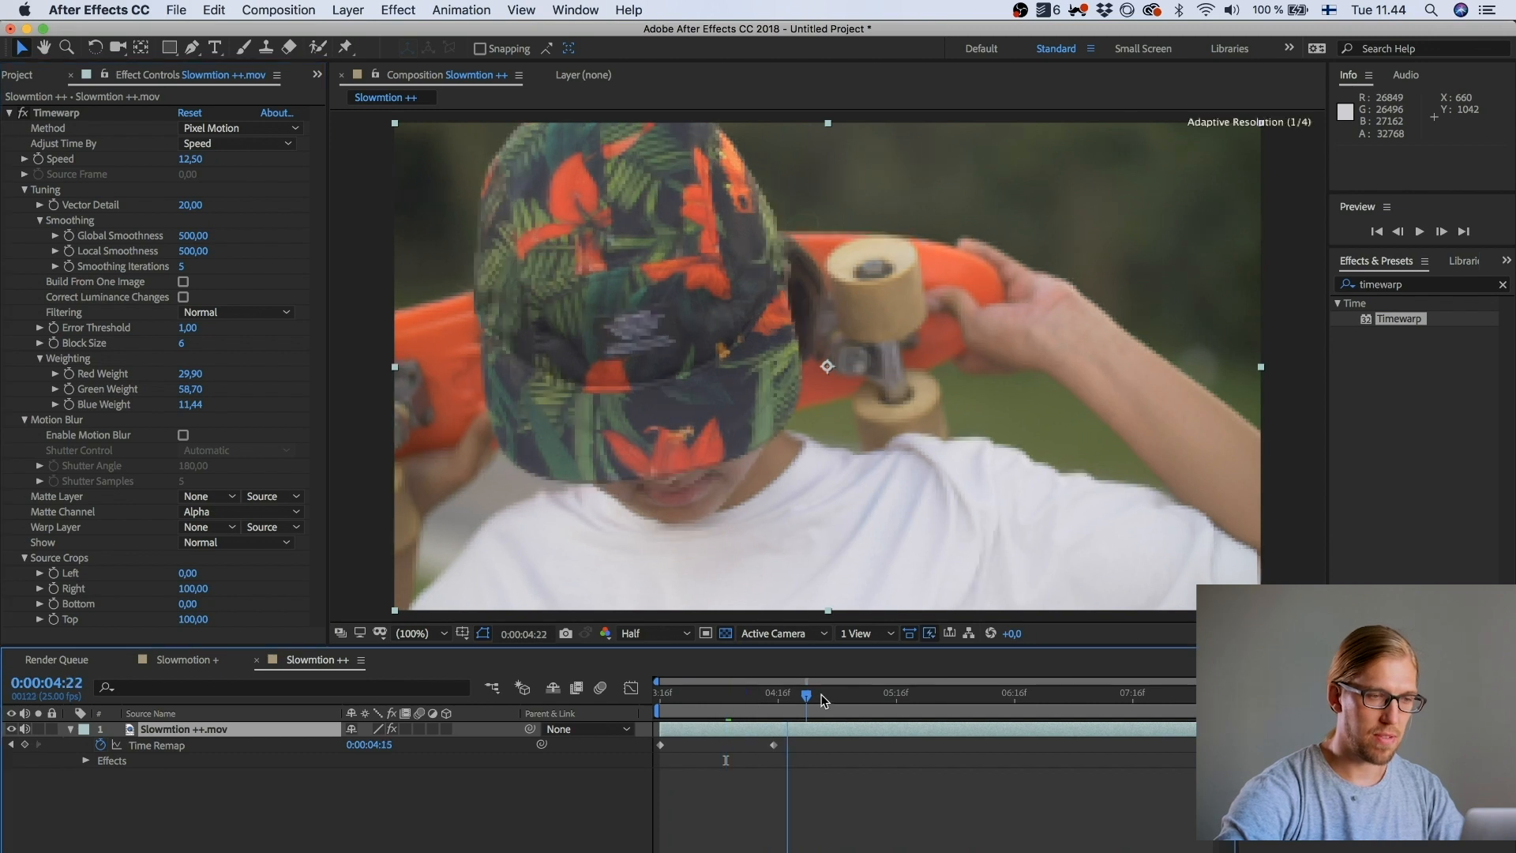
{"action": "key", "text": "space"}
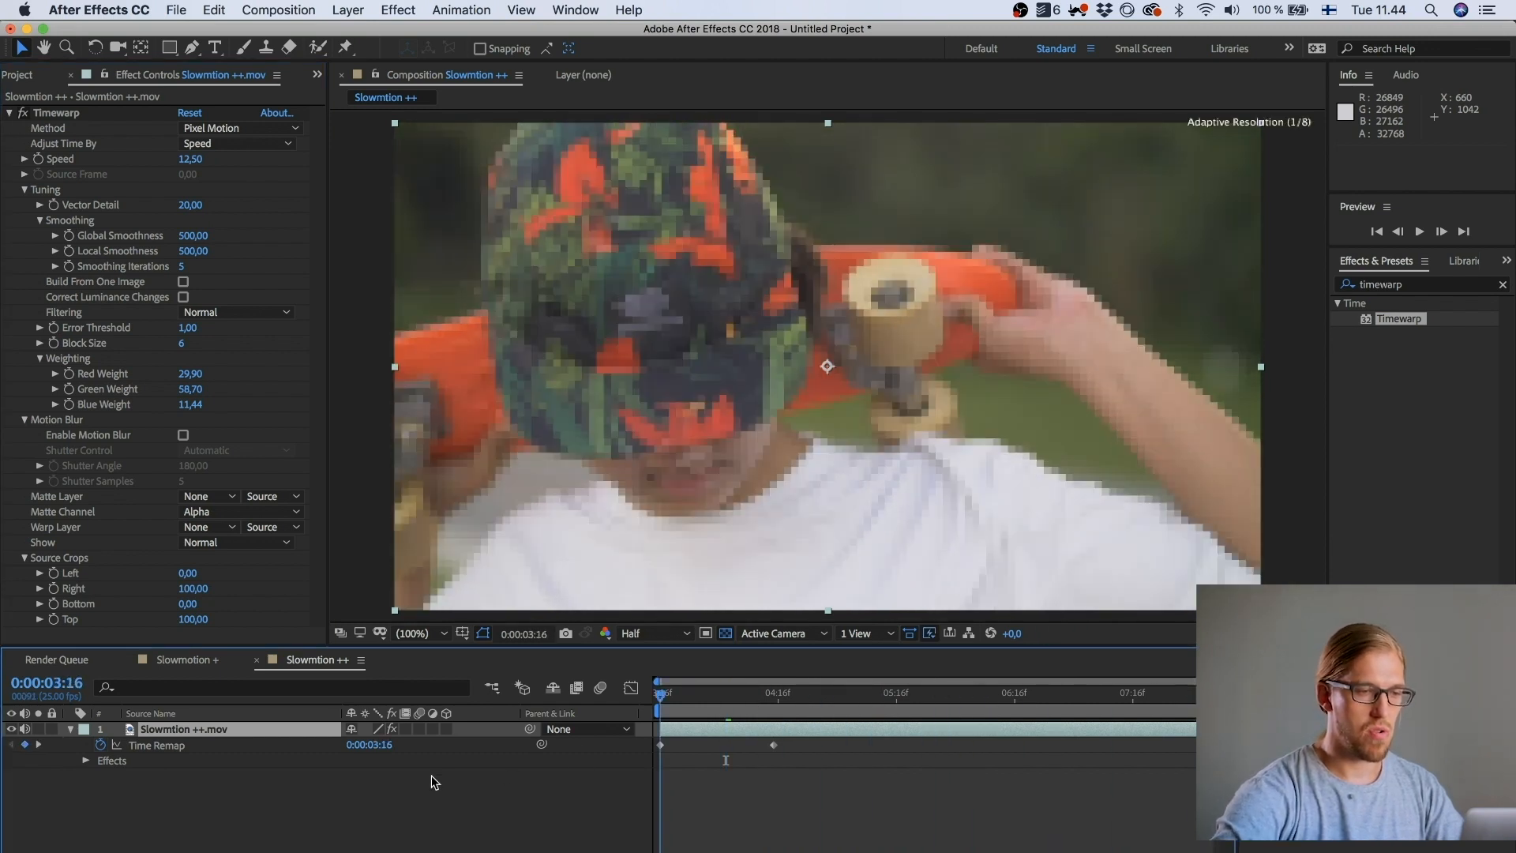
{"action": "key", "text": "space"}
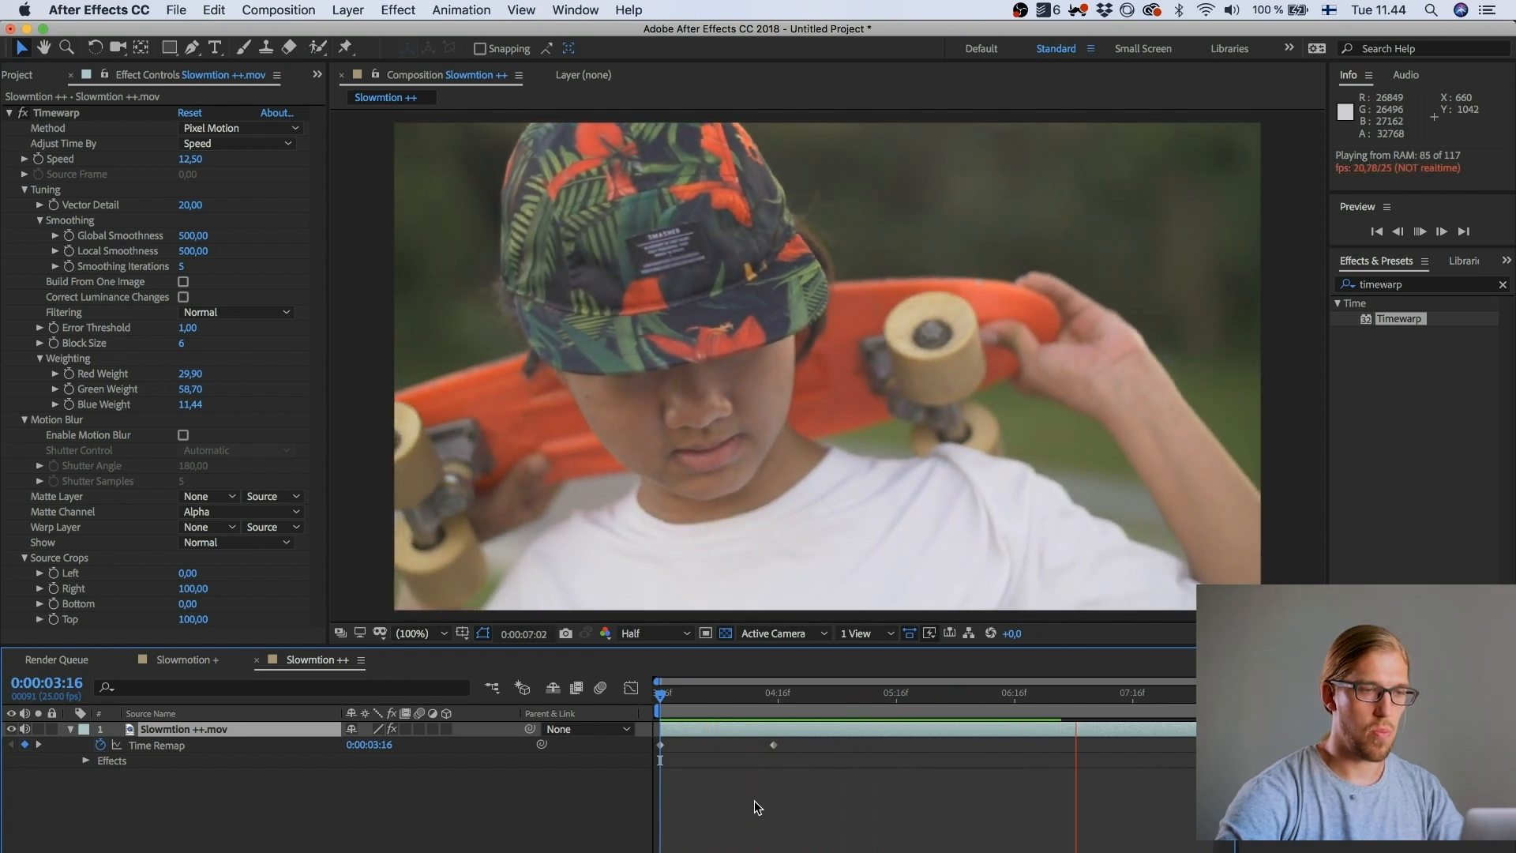
{"action": "key", "text": "space"}
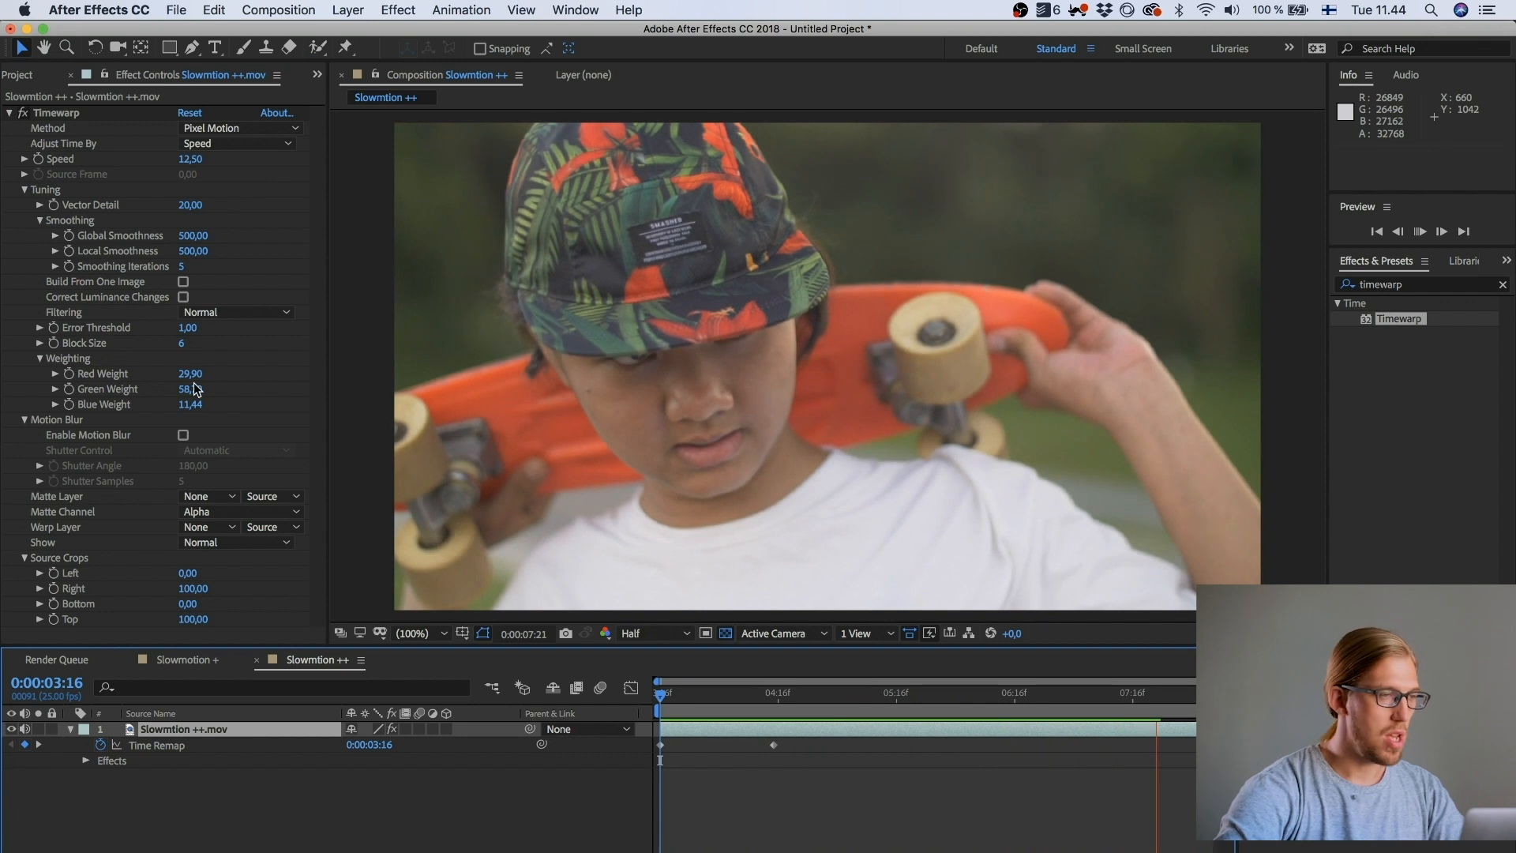
Step: Set Timewarp's Vector Detail to 50 and collapse the Tuning and Motion Blur groups
{"action": "left_click", "coordinate": [21, 193]}
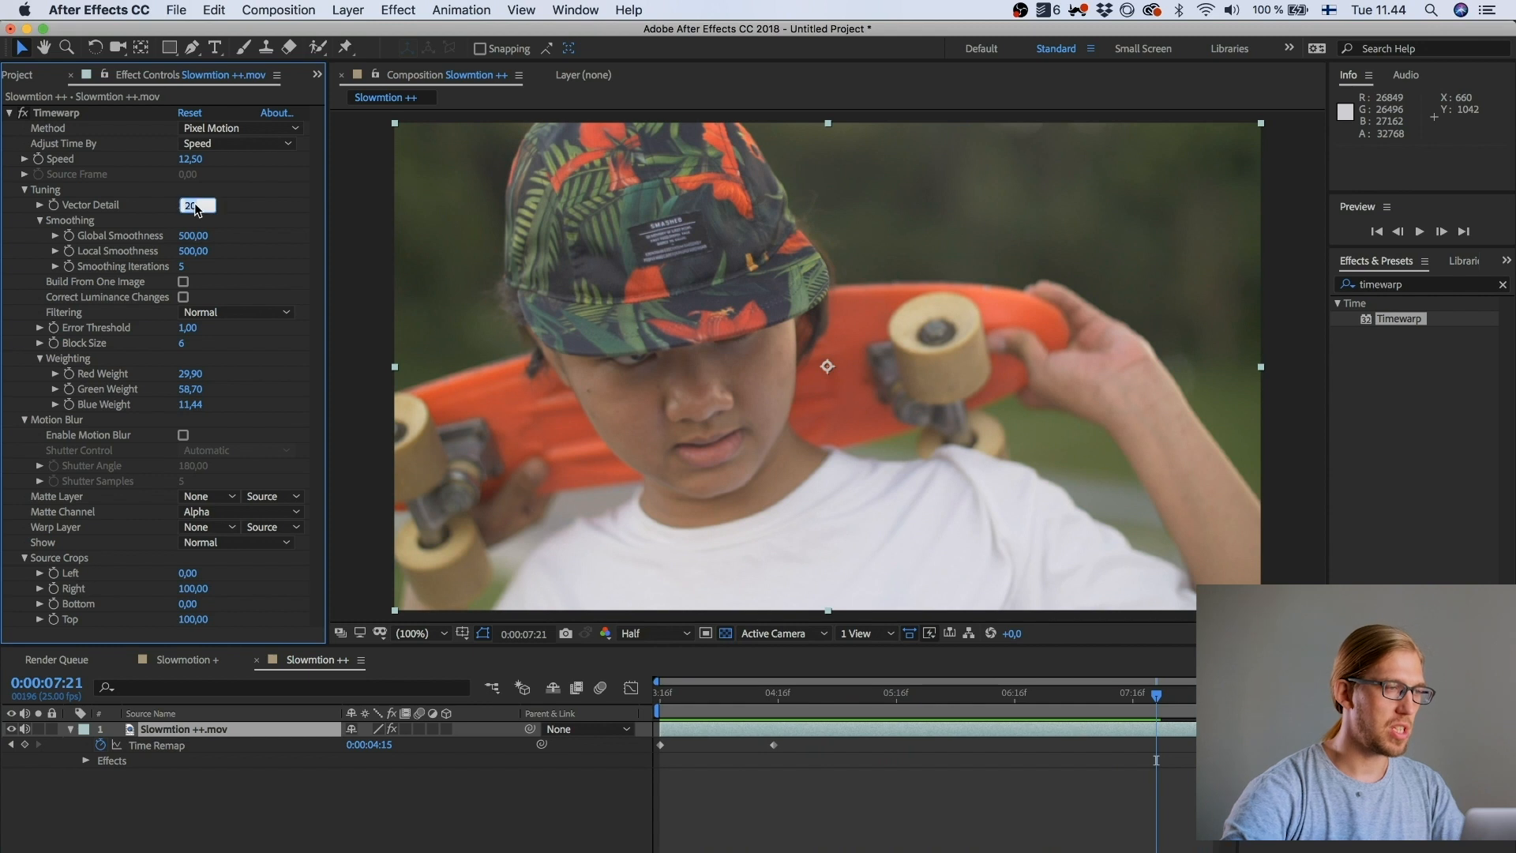
{"action": "type", "text": "50"}
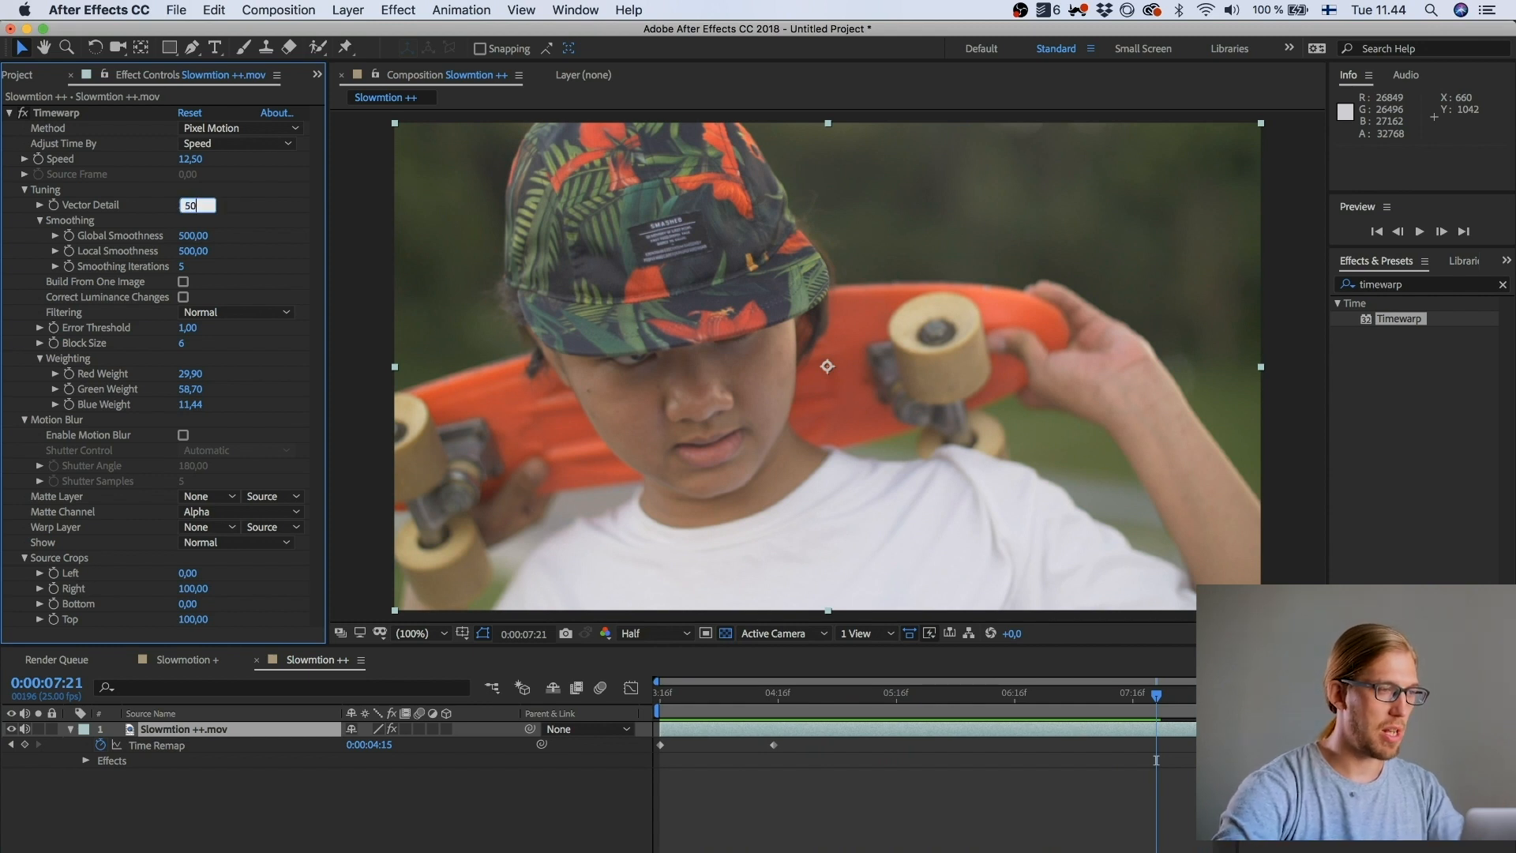
{"action": "key", "text": "Return"}
{"action": "left_click", "coordinate": [24, 189]}
{"action": "left_click", "coordinate": [24, 204]}
Step: Preview the slowed clip around the five-second mark to check the motion at the cap's edge
{"action": "left_click", "coordinate": [839, 692]}
{"action": "key", "text": "space"}
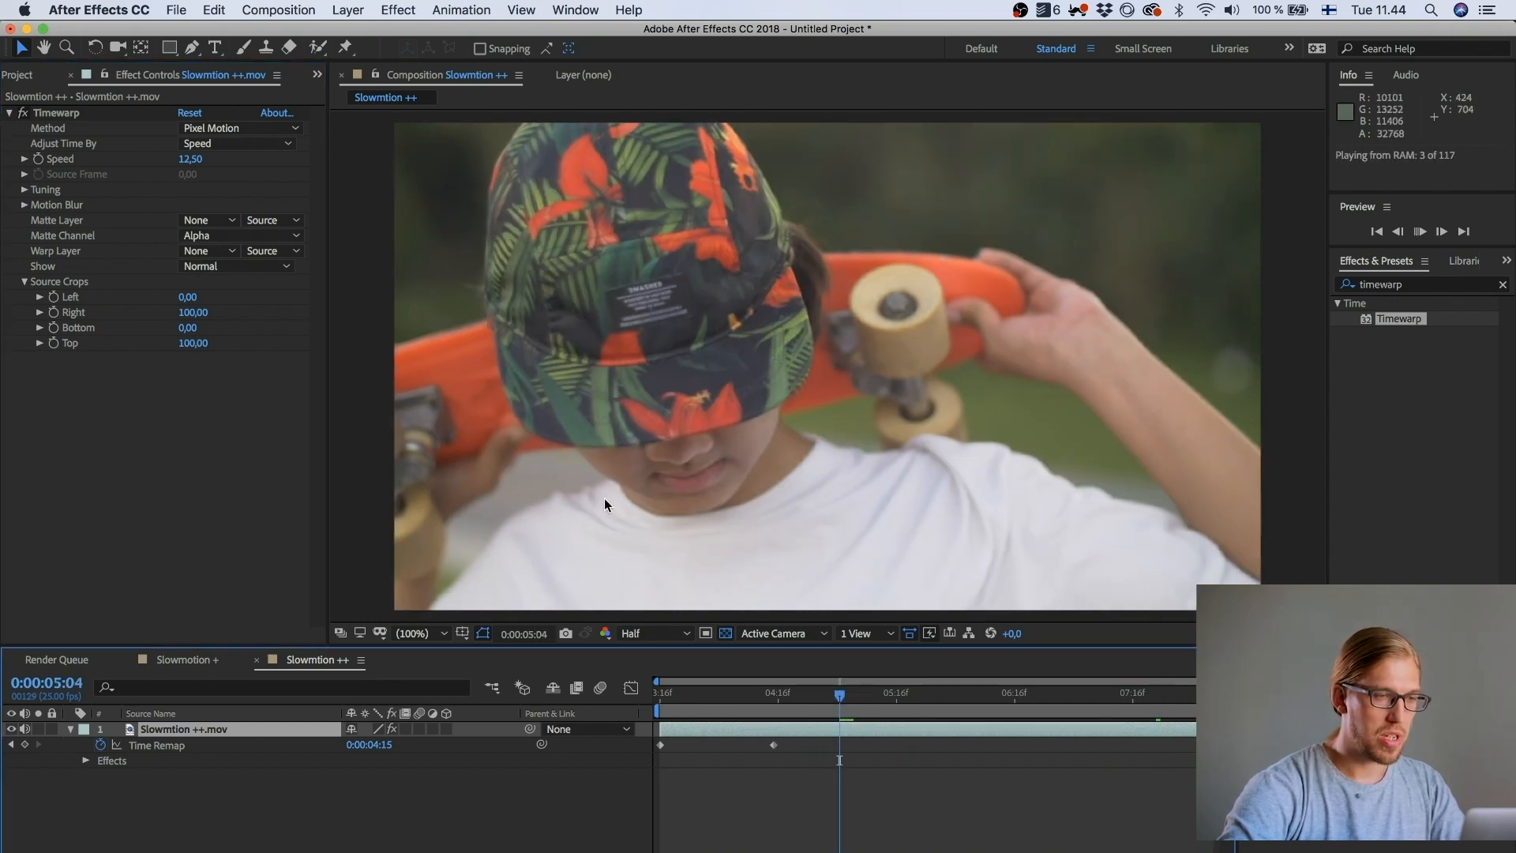
{"action": "key", "text": "space"}
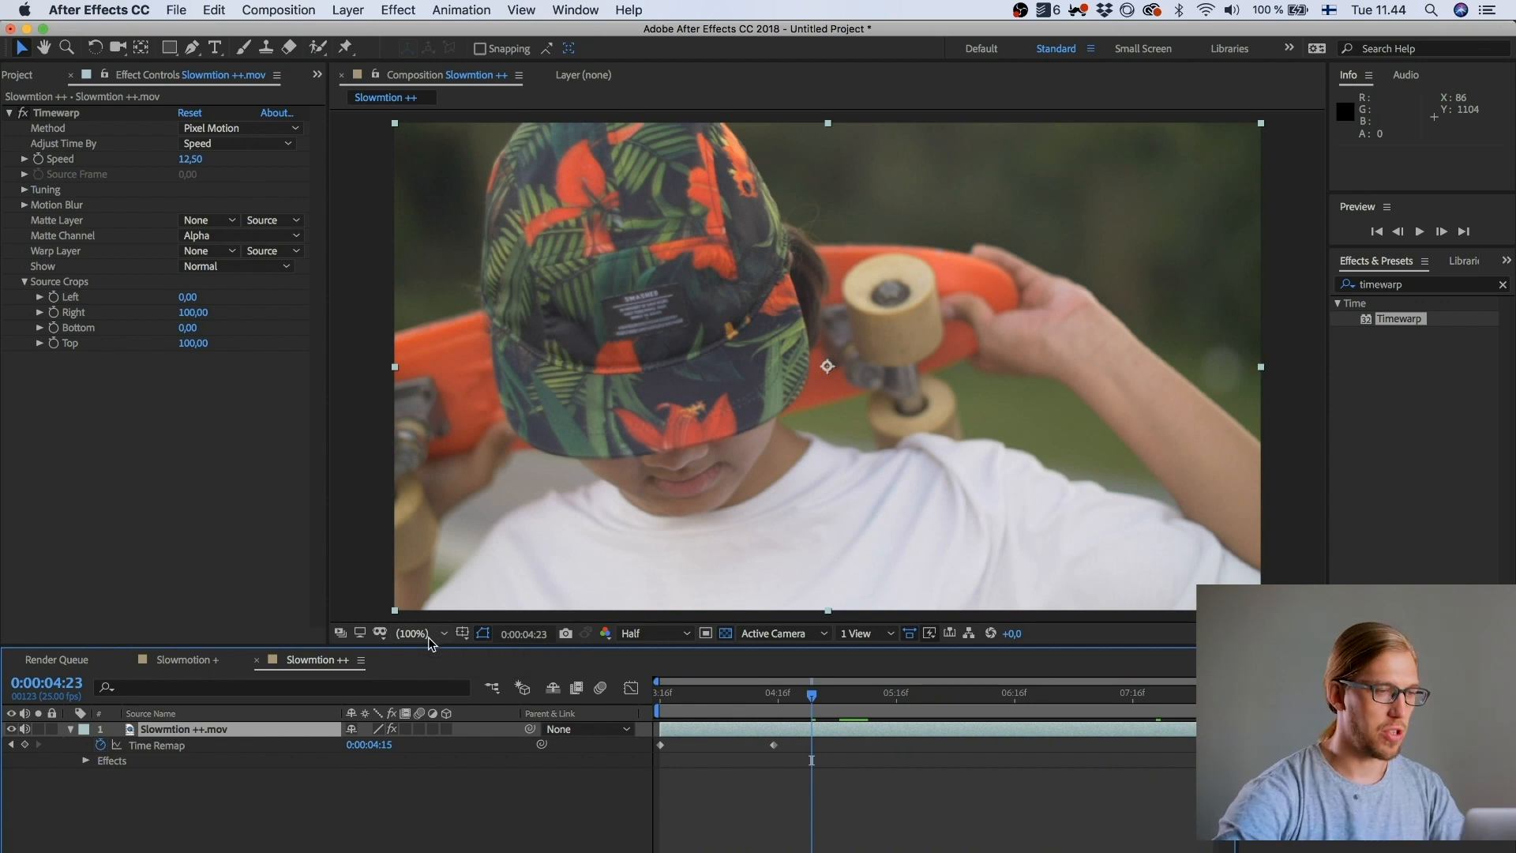
{"action": "key", "text": "space"}
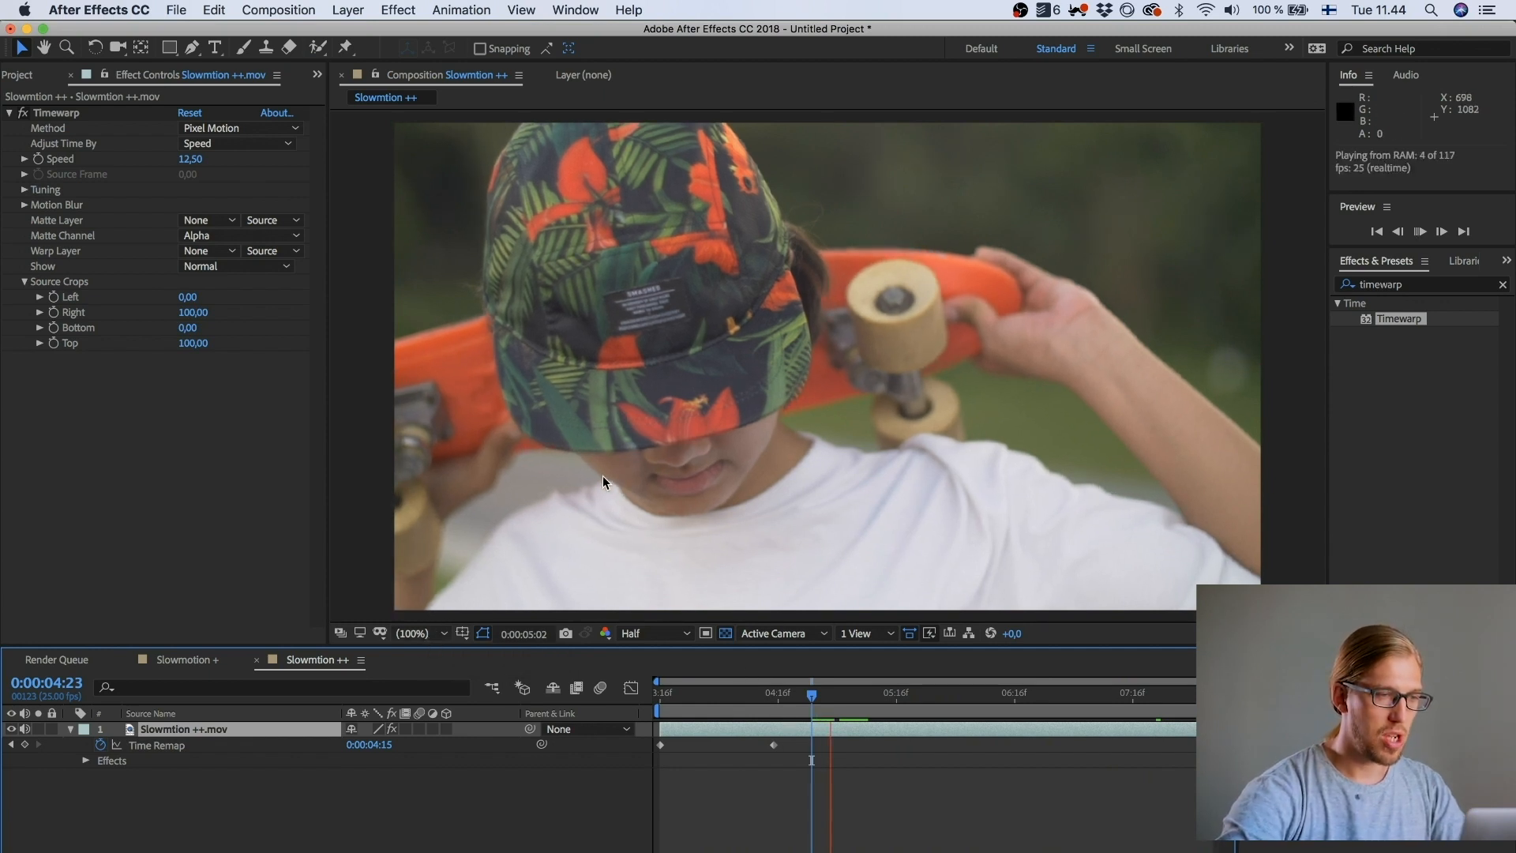
{"action": "key", "text": "space"}
Step: Magnify the composition view to 200% on the cap's brim and play that section
{"action": "left_click", "coordinate": [418, 634]}
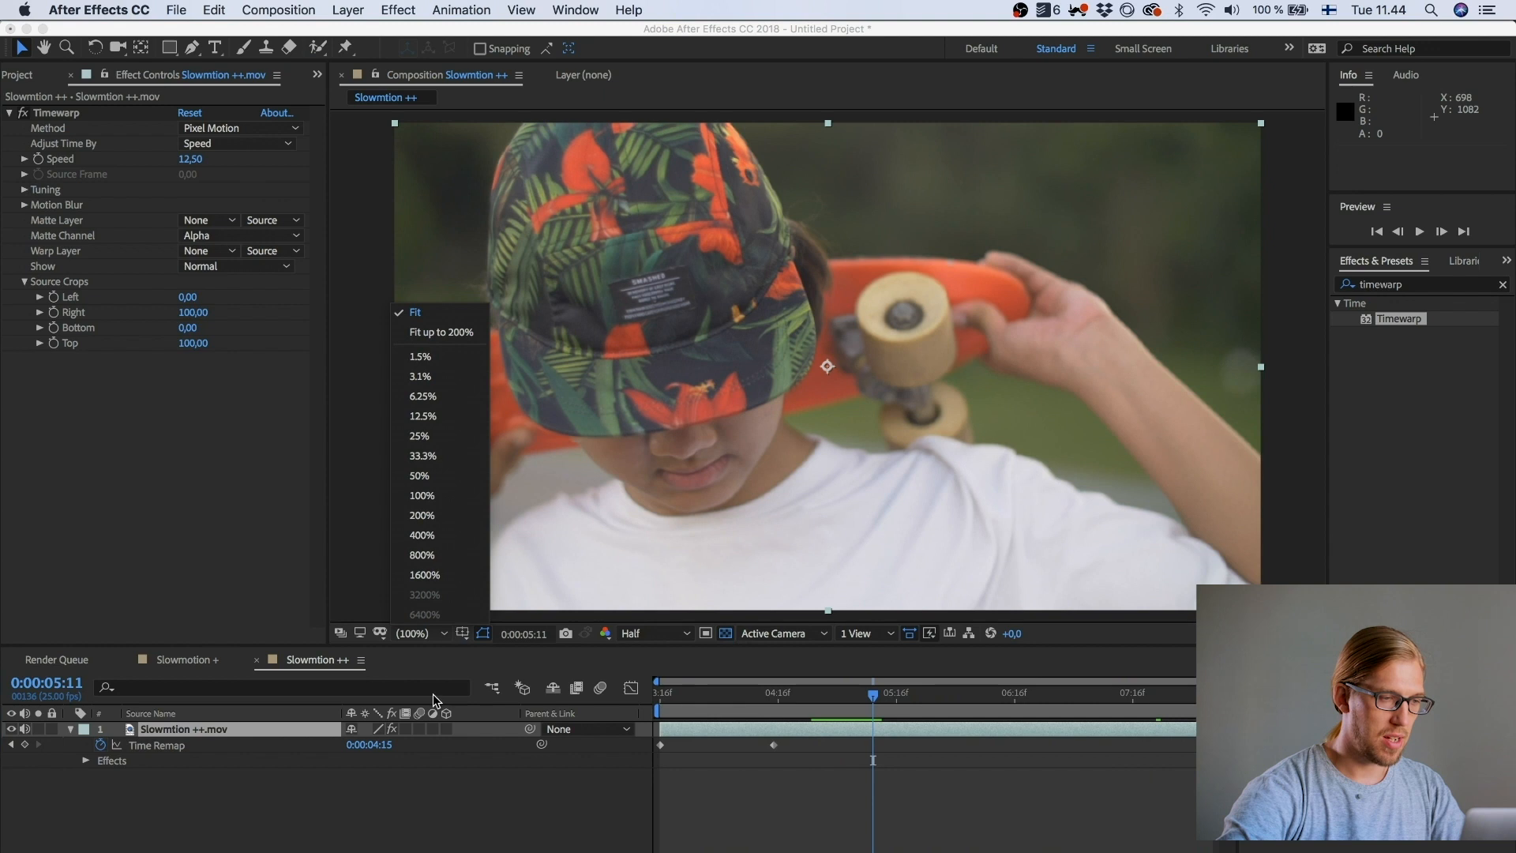
{"action": "left_click", "coordinate": [421, 515]}
{"action": "key", "text": "h"}
{"action": "left_click_drag", "start_coordinate": [636, 525], "coordinate": [1225, 393]}
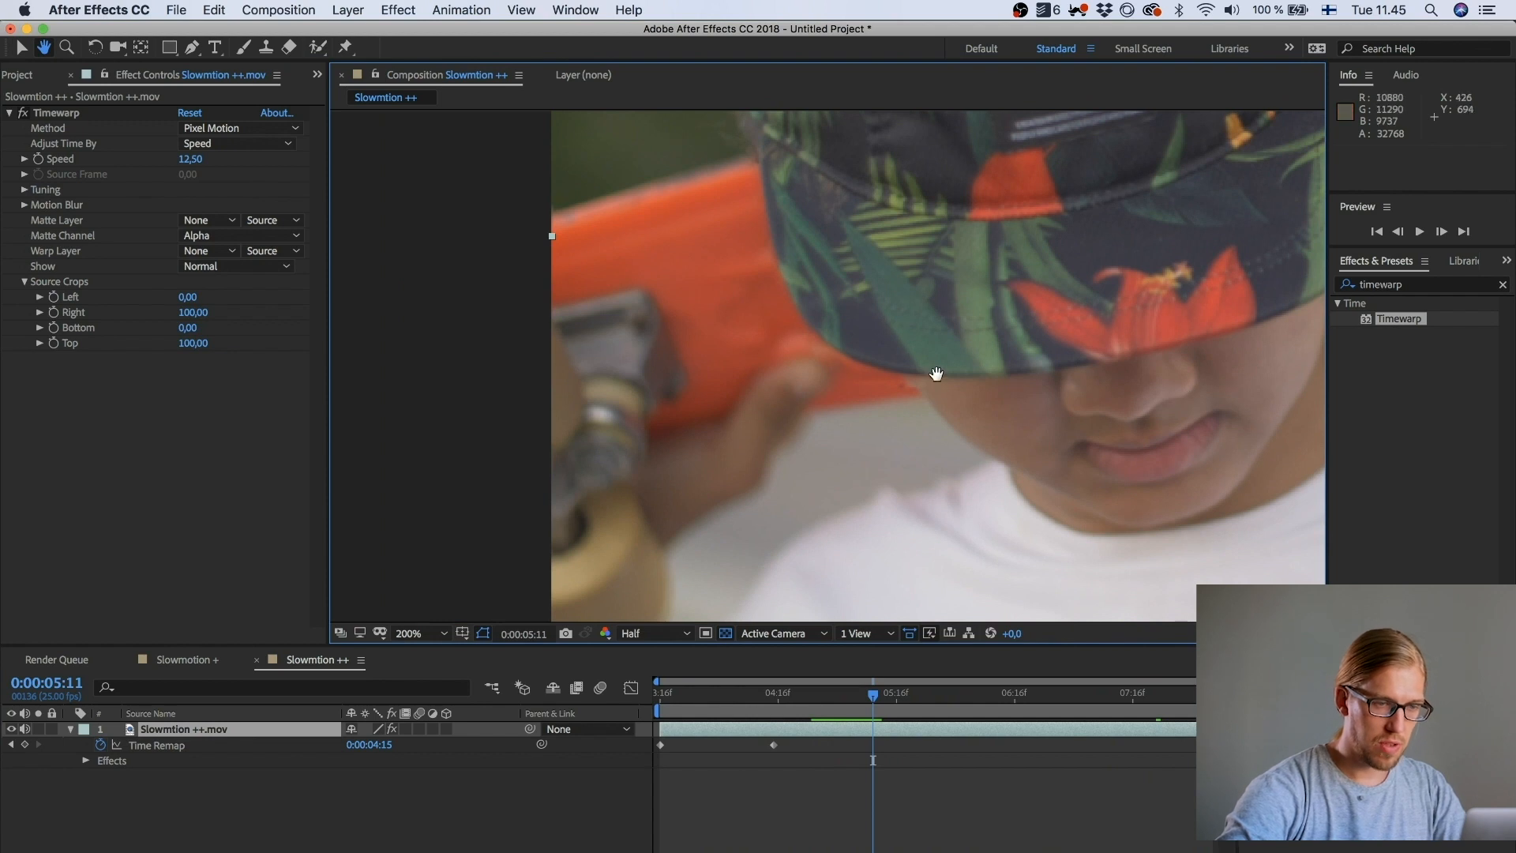
{"action": "left_click", "coordinate": [816, 693]}
{"action": "key", "text": "space"}
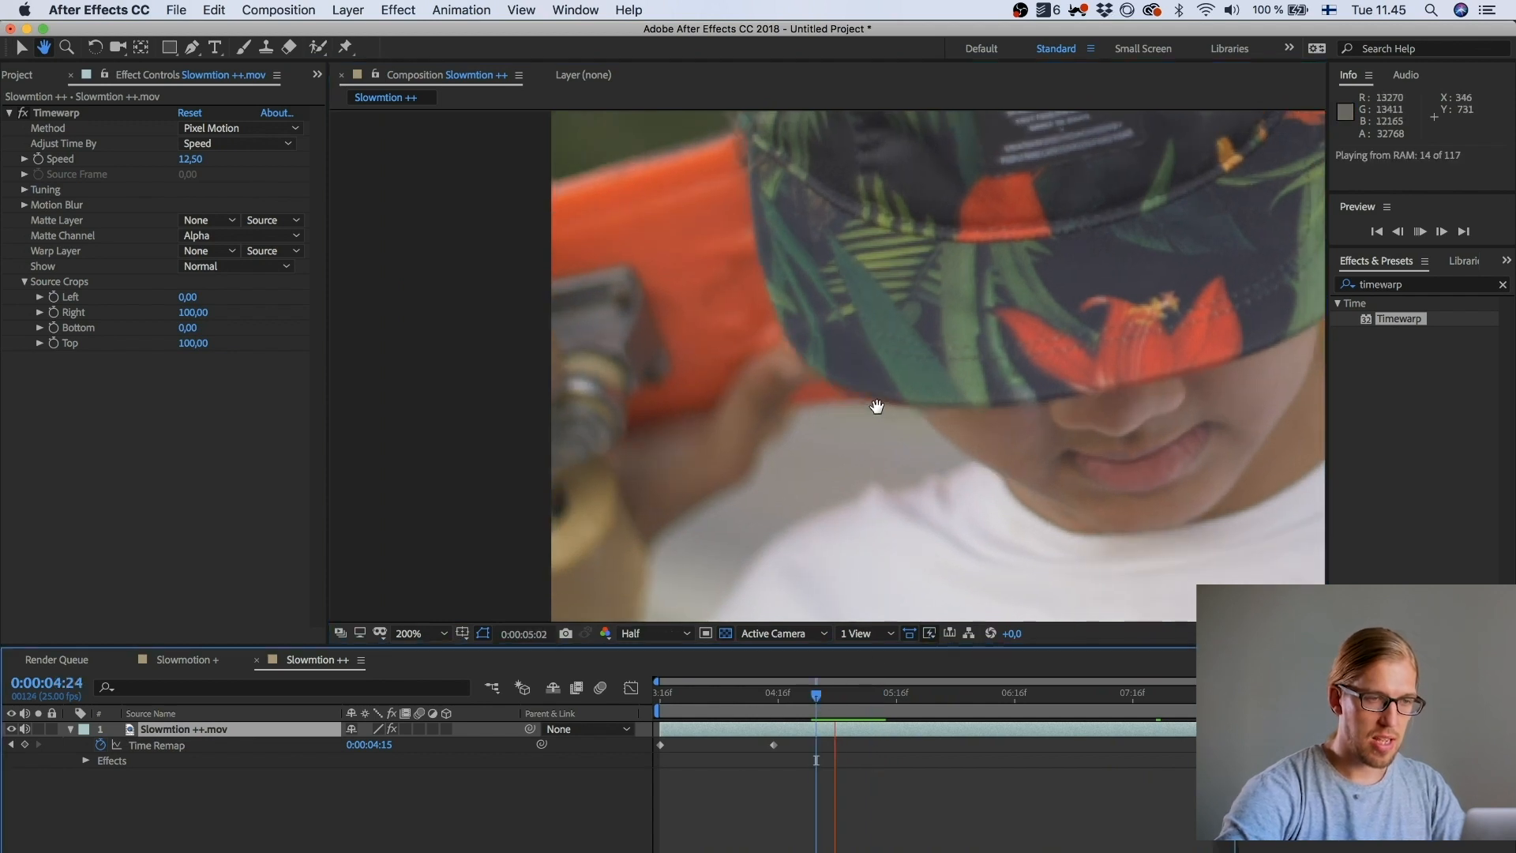
{"action": "key", "text": "space"}
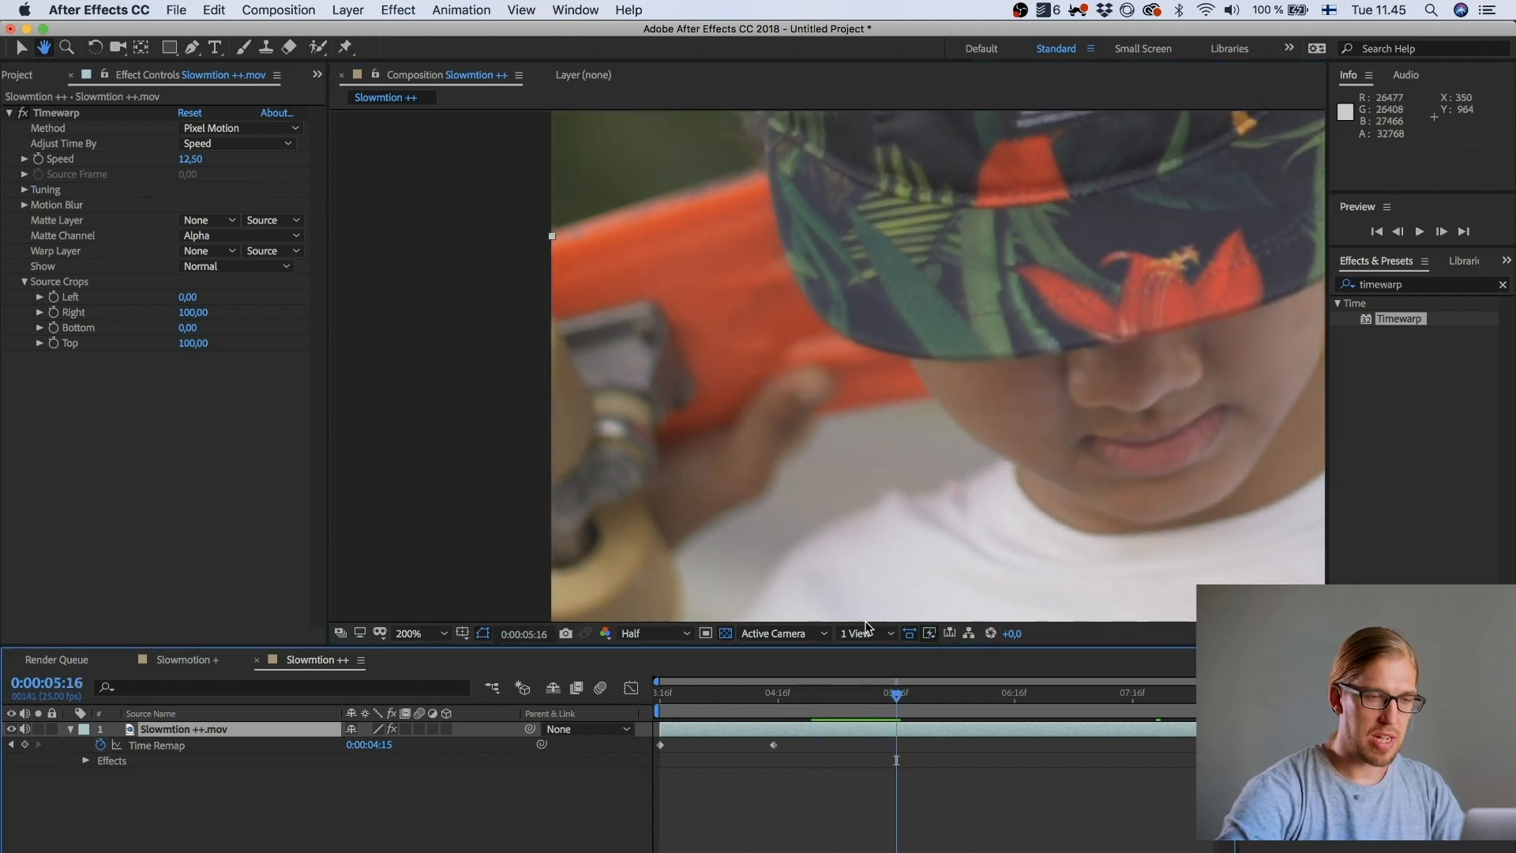
Step: Replay and scrub the frames after the five-second mark to examine the cap's brim for warping artifacts
{"action": "left_click", "coordinate": [812, 698]}
{"action": "key", "text": "space"}
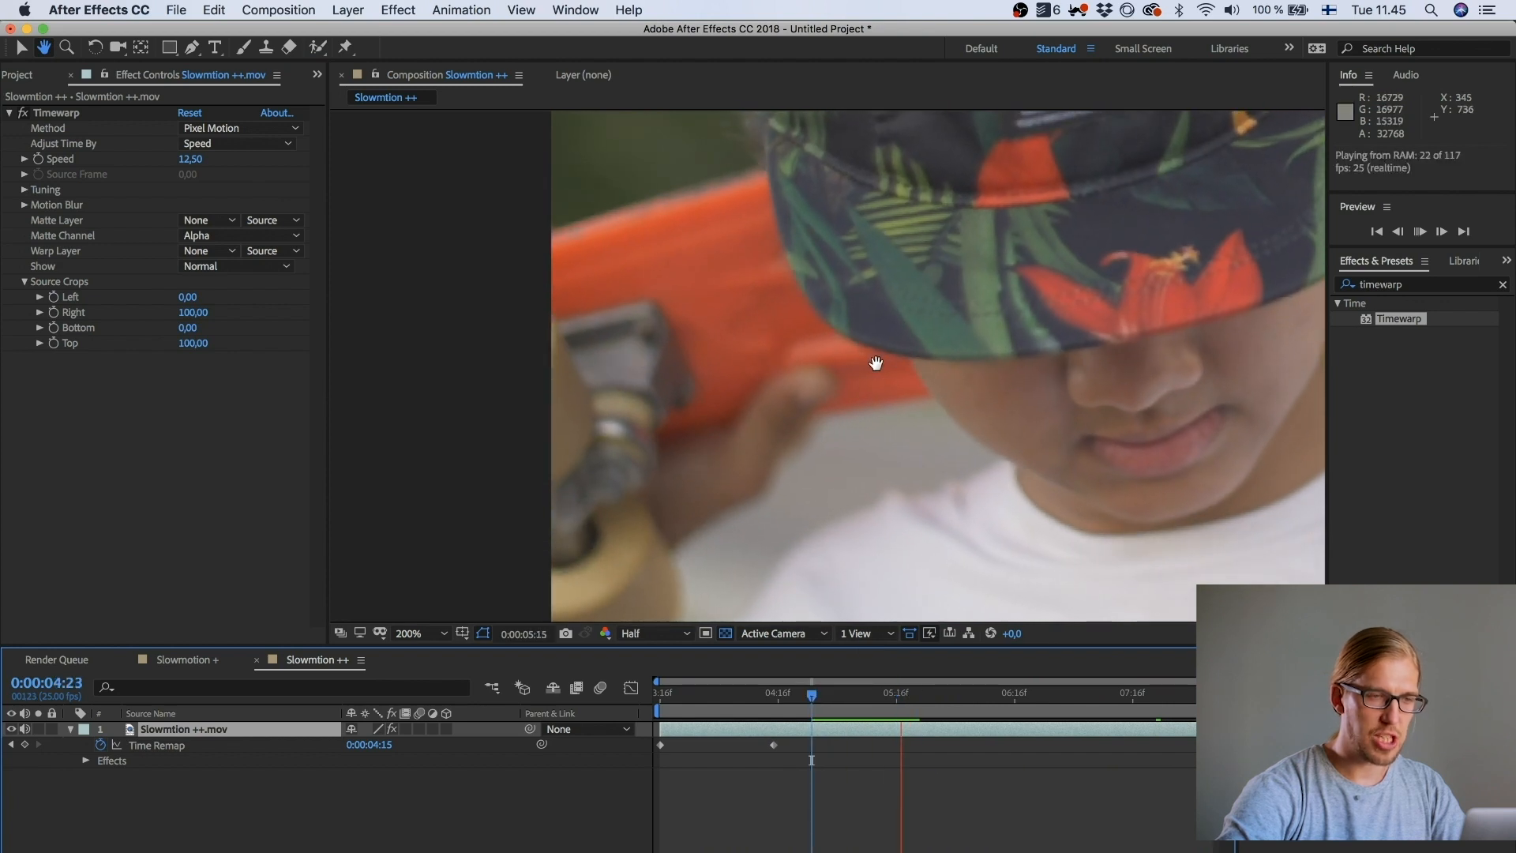
{"action": "key", "text": "space"}
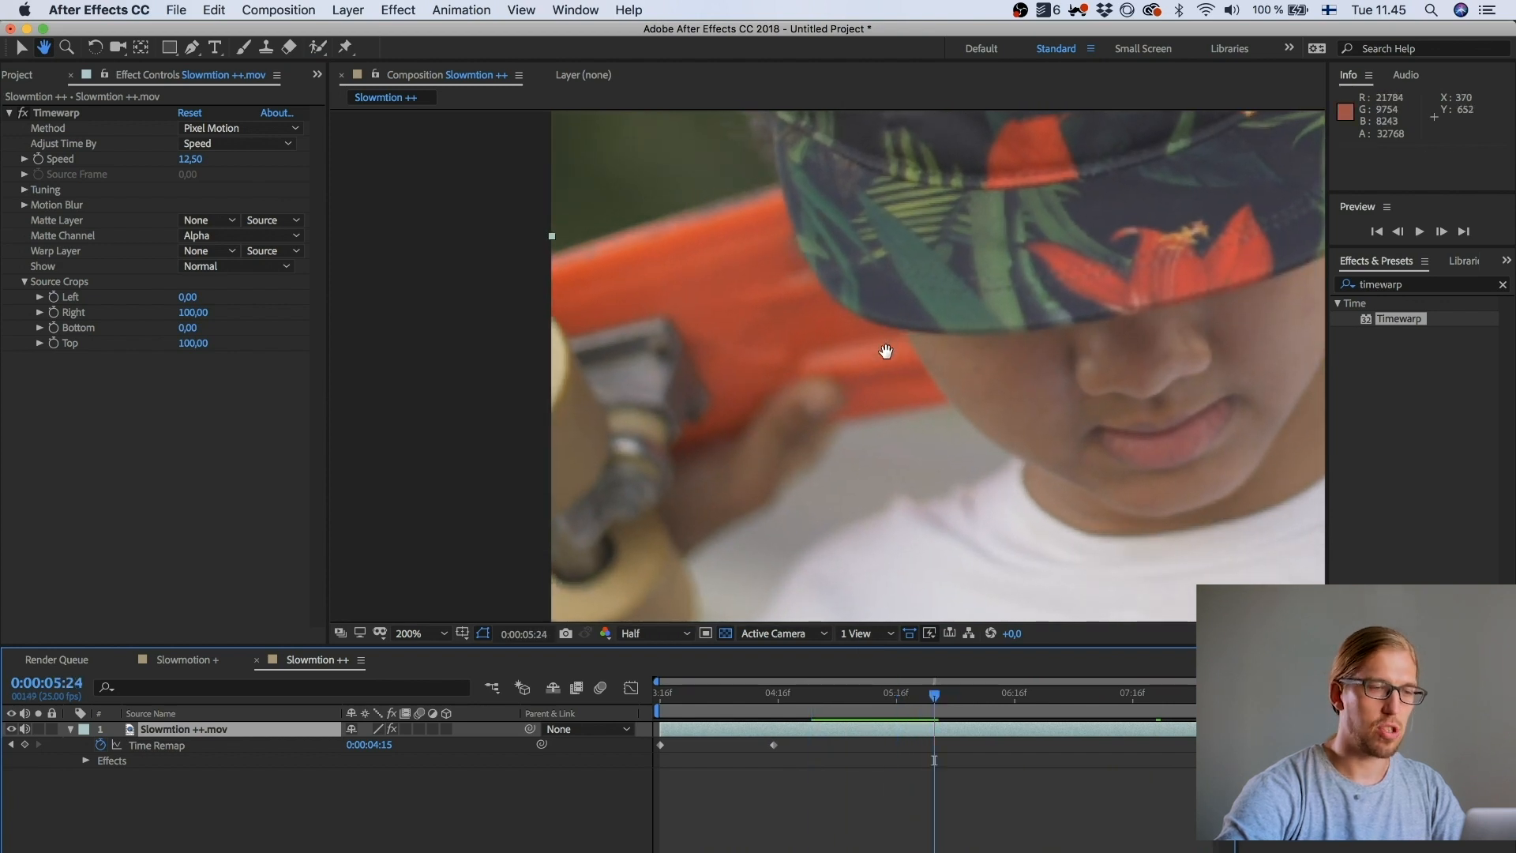
{"action": "left_click", "coordinate": [822, 695]}
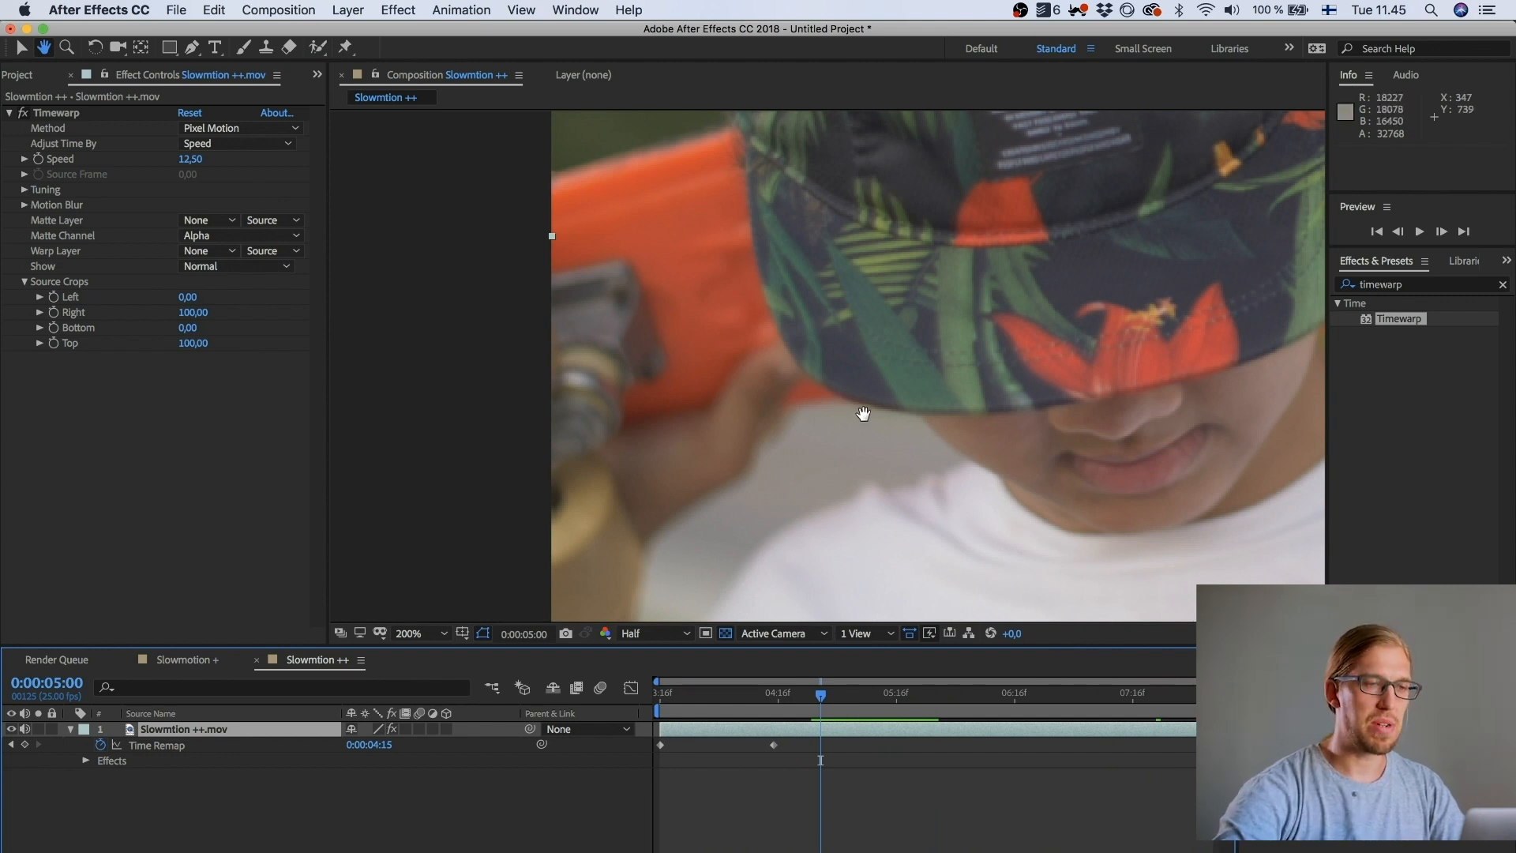
{"action": "key", "text": "space"}
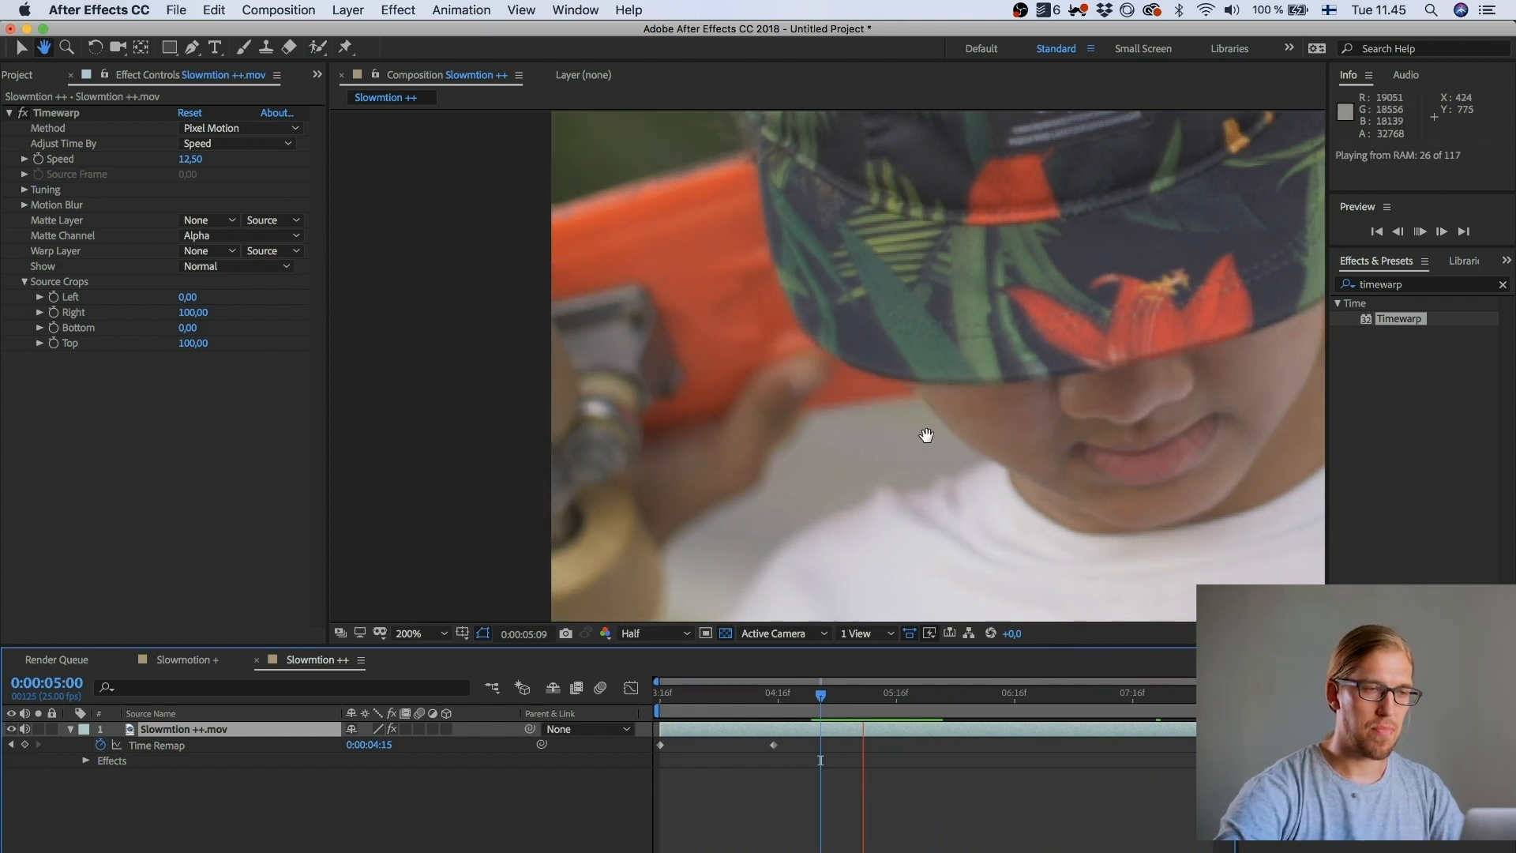
{"action": "left_click", "coordinate": [824, 695]}
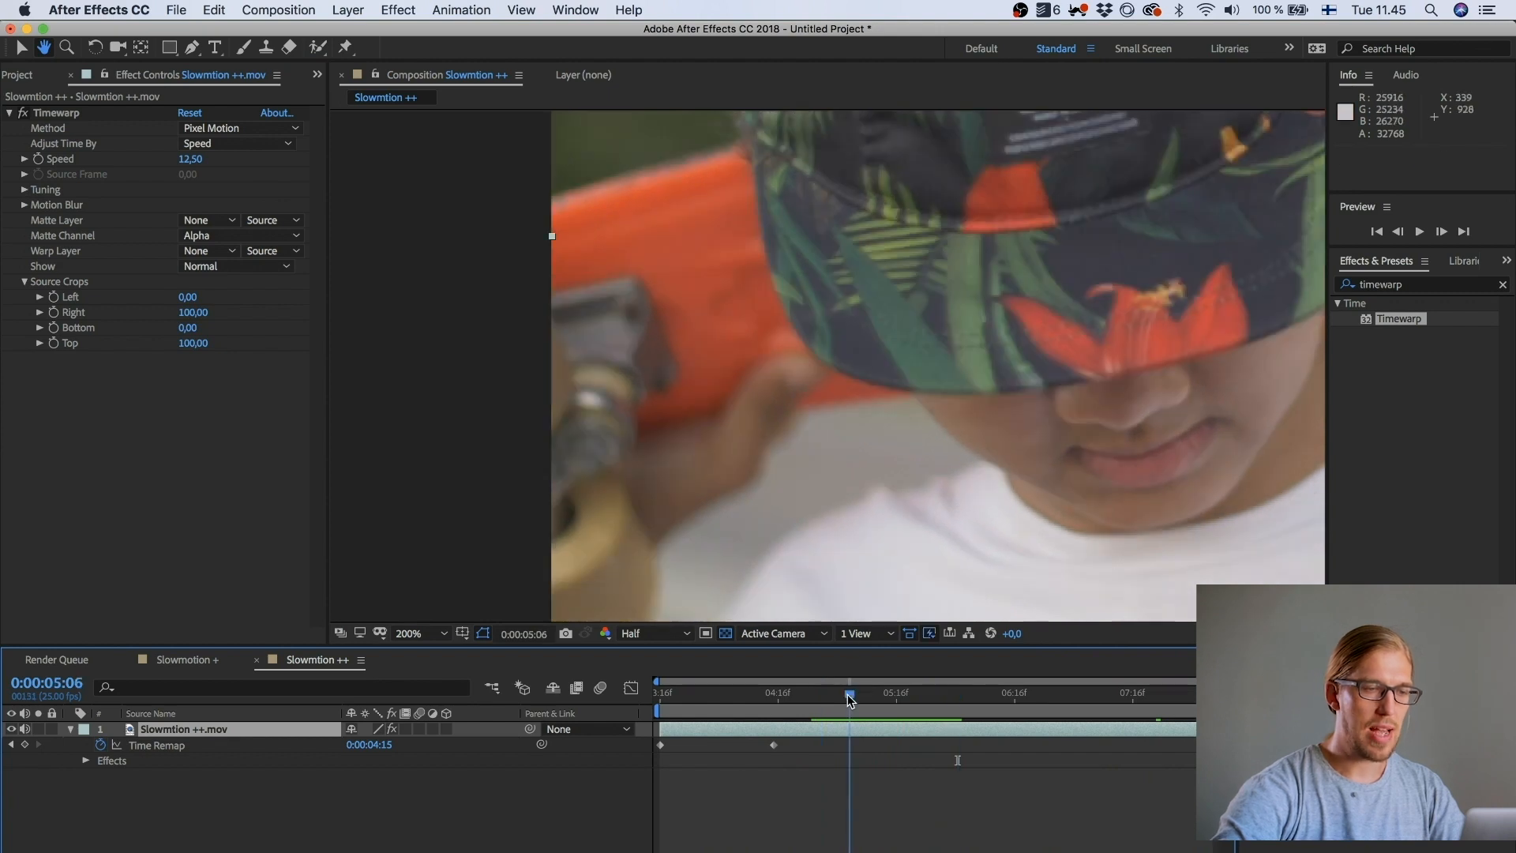
{"action": "left_click_drag", "start_coordinate": [823, 699], "coordinate": [904, 702]}
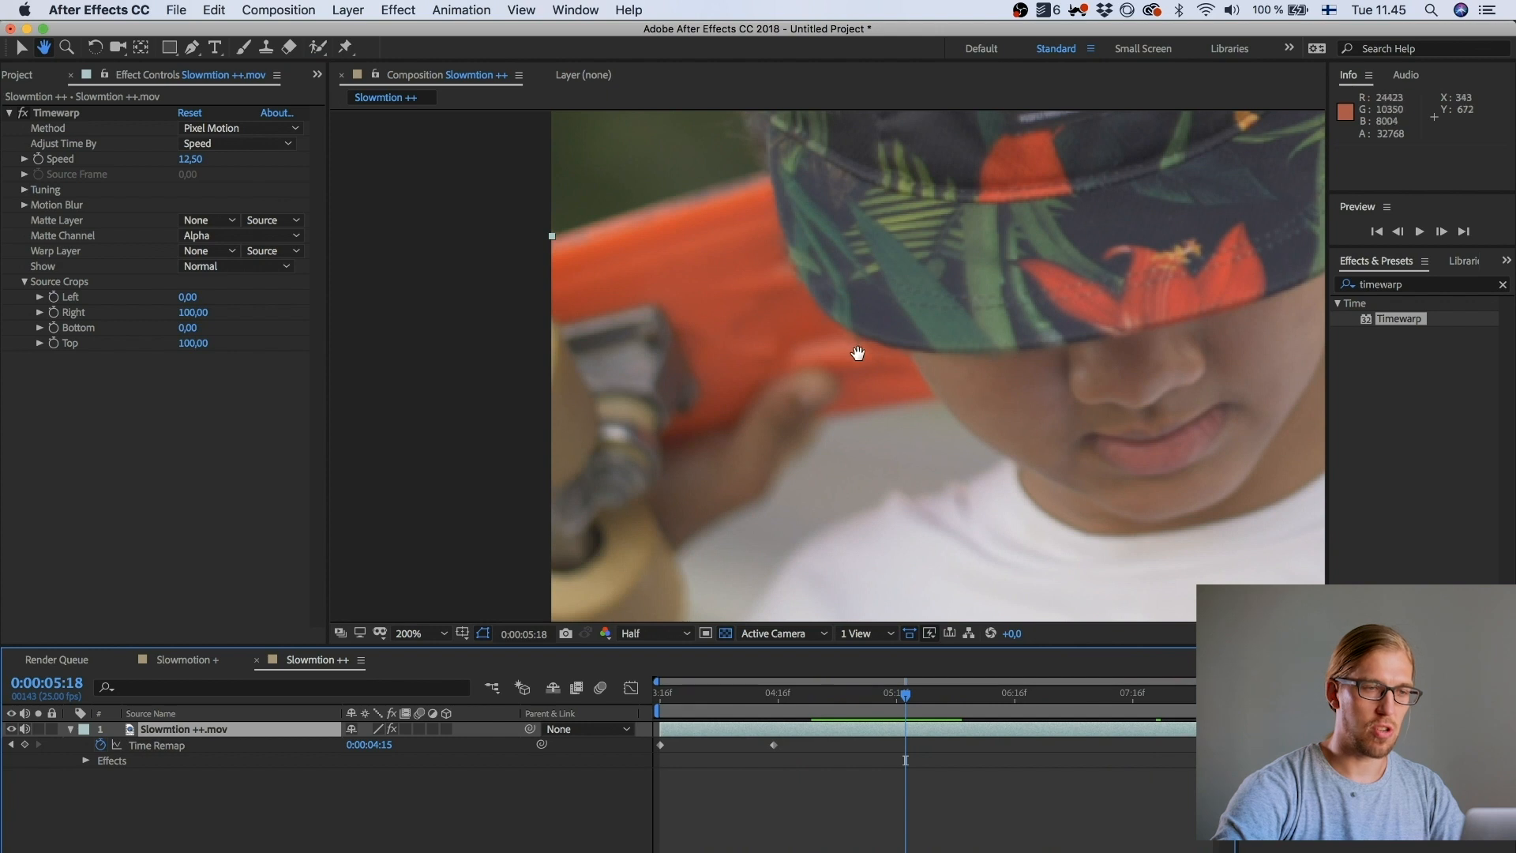
{"action": "mouse_move", "coordinate": [823, 701]}
{"action": "left_mouse_down"}
{"action": "mouse_move", "coordinate": [893, 700]}
{"action": "mouse_move", "coordinate": [842, 700]}
{"action": "left_mouse_up"}
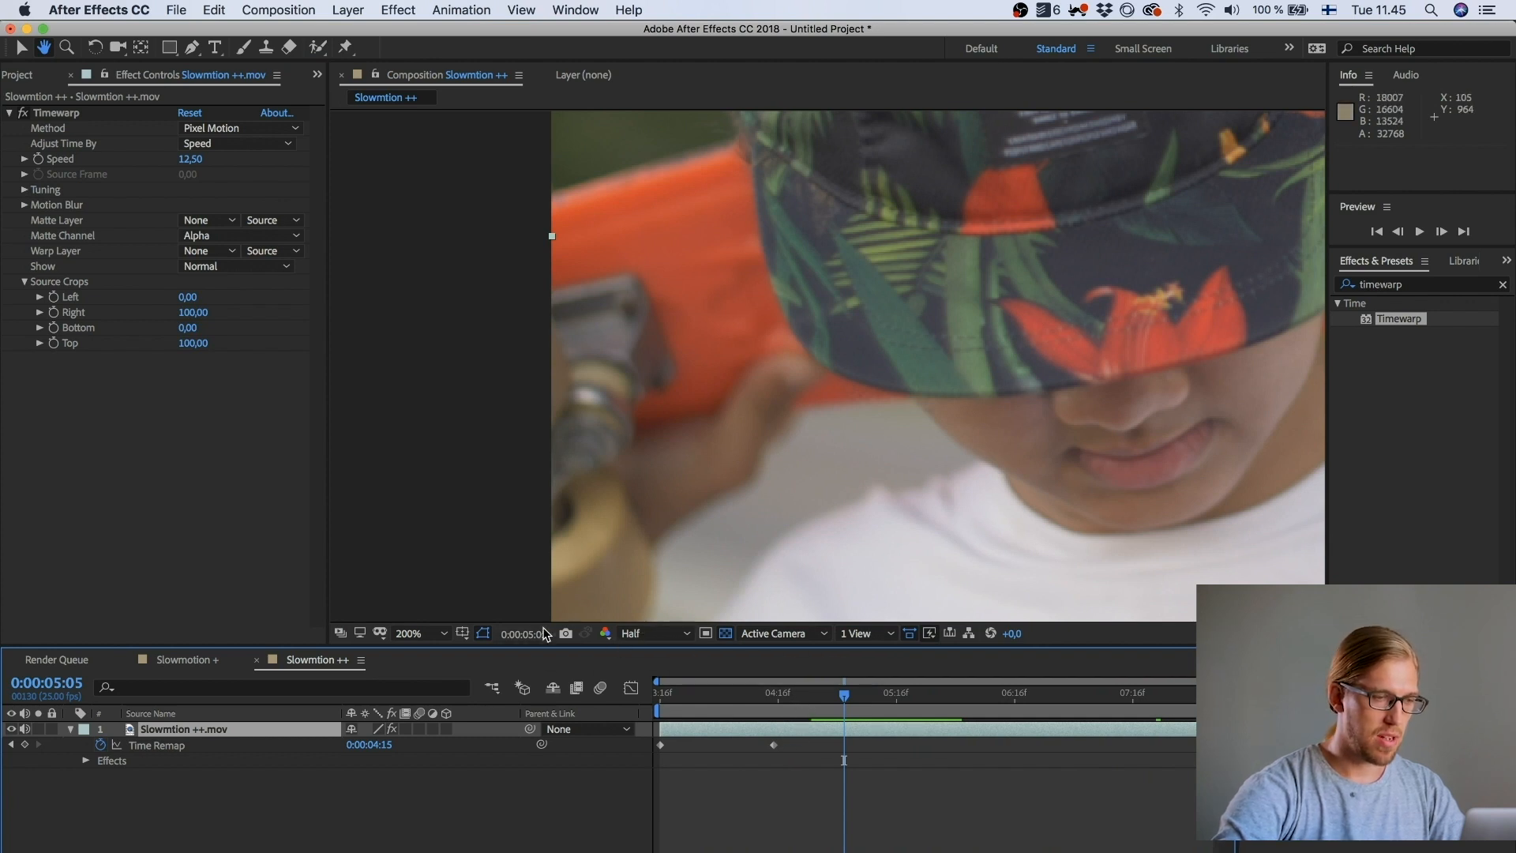
{"action": "left_click", "coordinate": [644, 634]}
Step: Fit the whole frame in the view again and play the composition from its start
{"action": "left_click", "coordinate": [422, 636]}
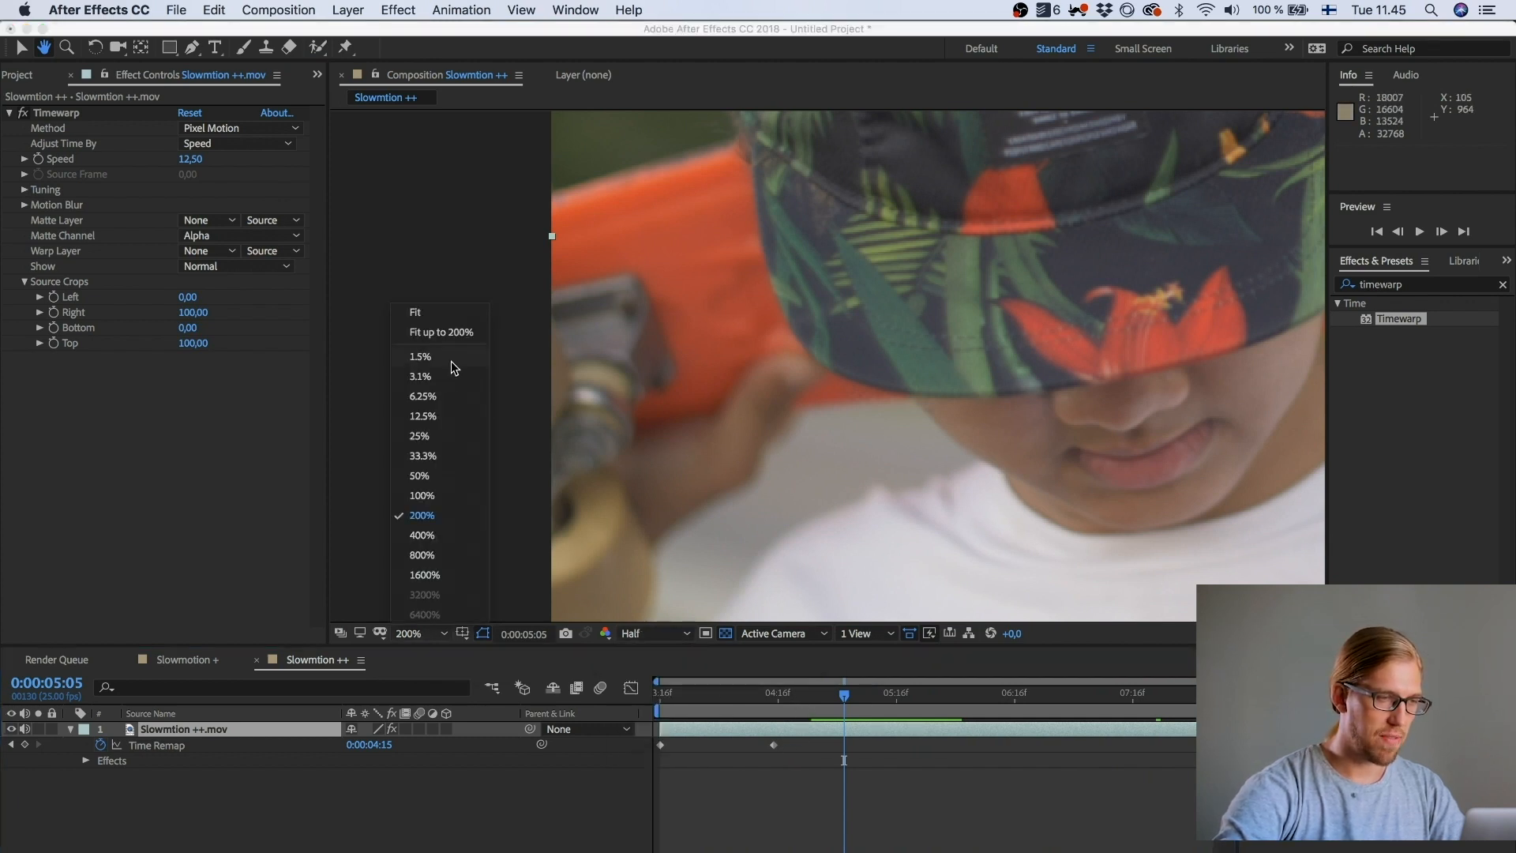
{"action": "left_click", "coordinate": [439, 314]}
{"action": "left_click_drag", "start_coordinate": [844, 694], "coordinate": [614, 692]}
{"action": "key", "text": "space"}
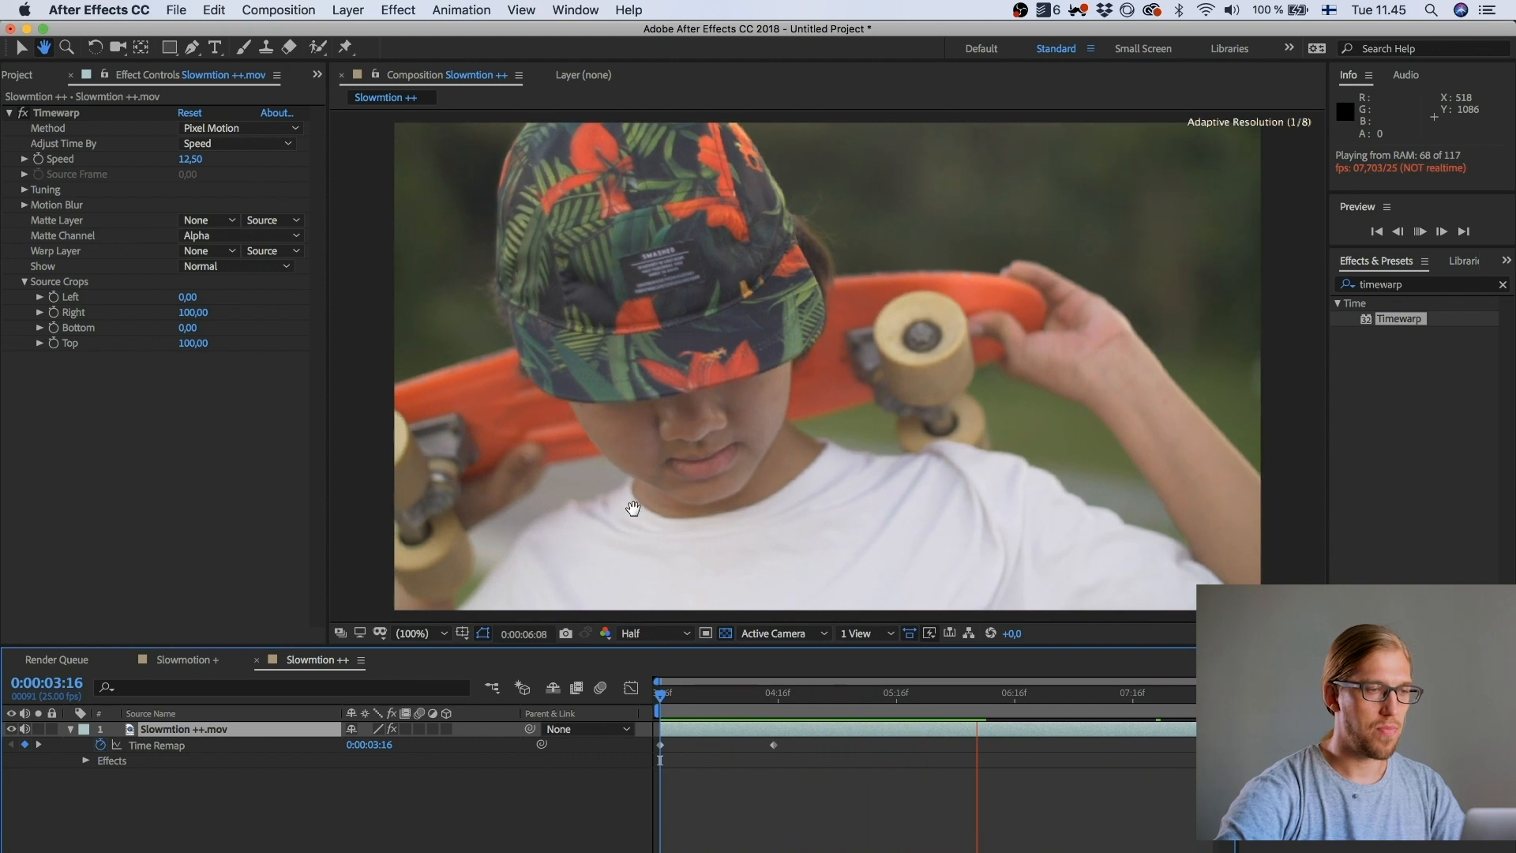
{"action": "key", "text": "space"}
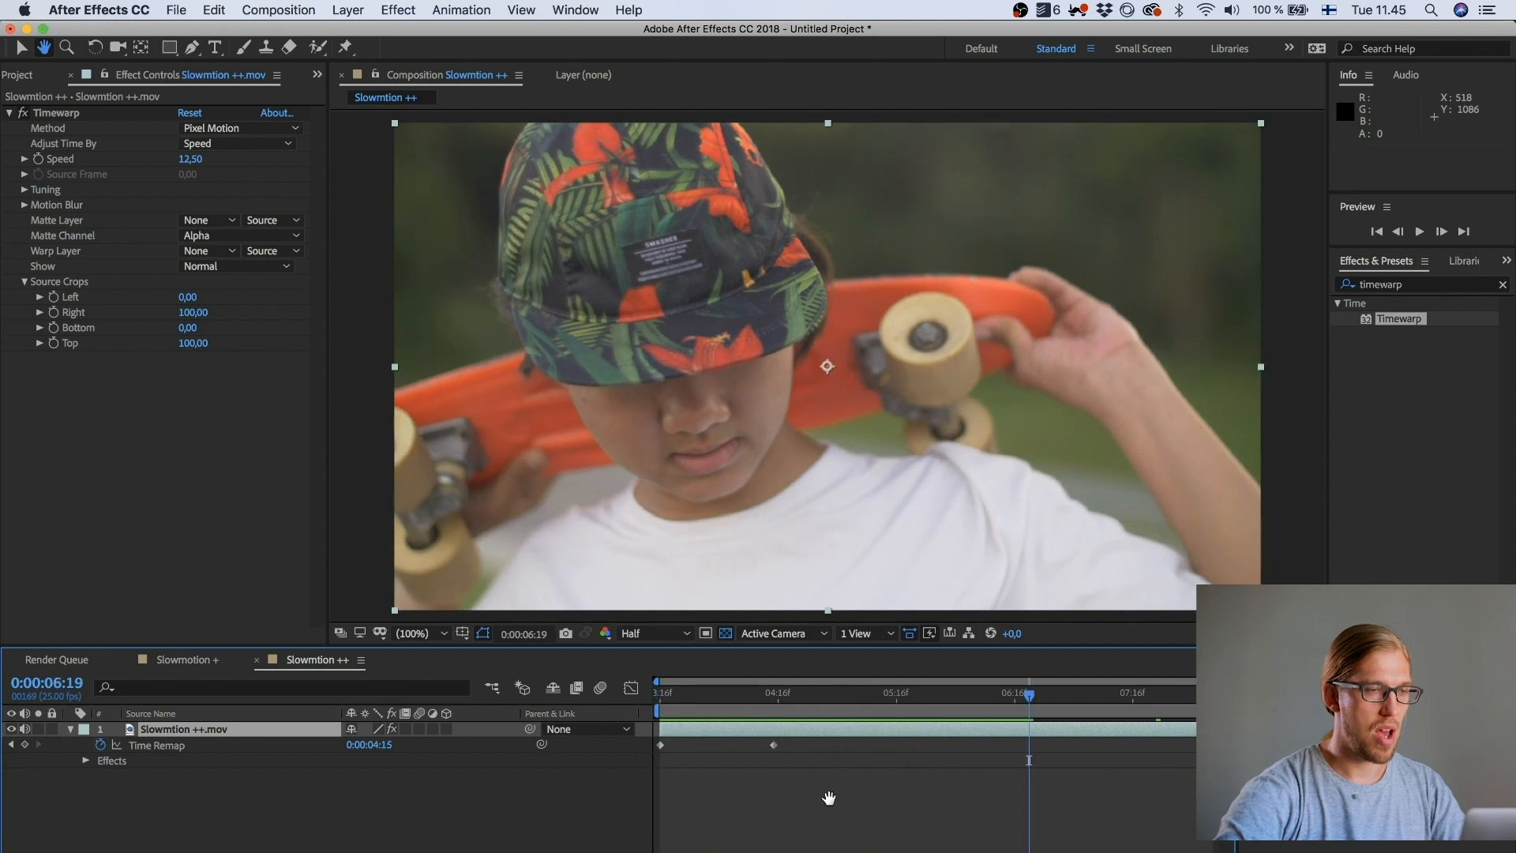
Step: Add the Slowmtion ++ composition to the render queue and choose the Prores 422 preset for its output module
{"action": "left_click_drag", "start_coordinate": [807, 699], "coordinate": [1024, 720]}
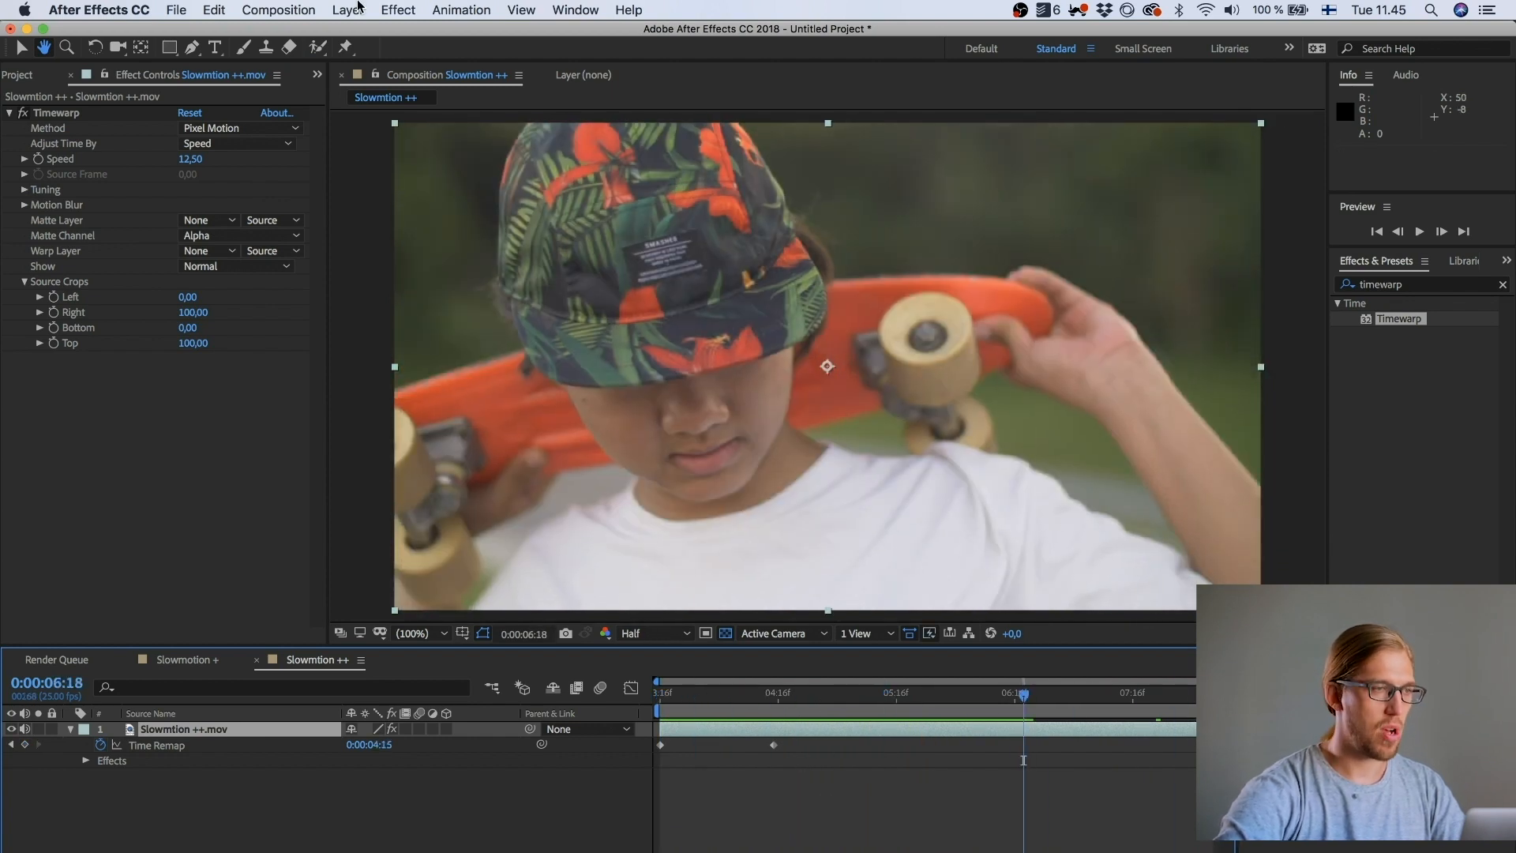
{"action": "left_click", "coordinate": [296, 11]}
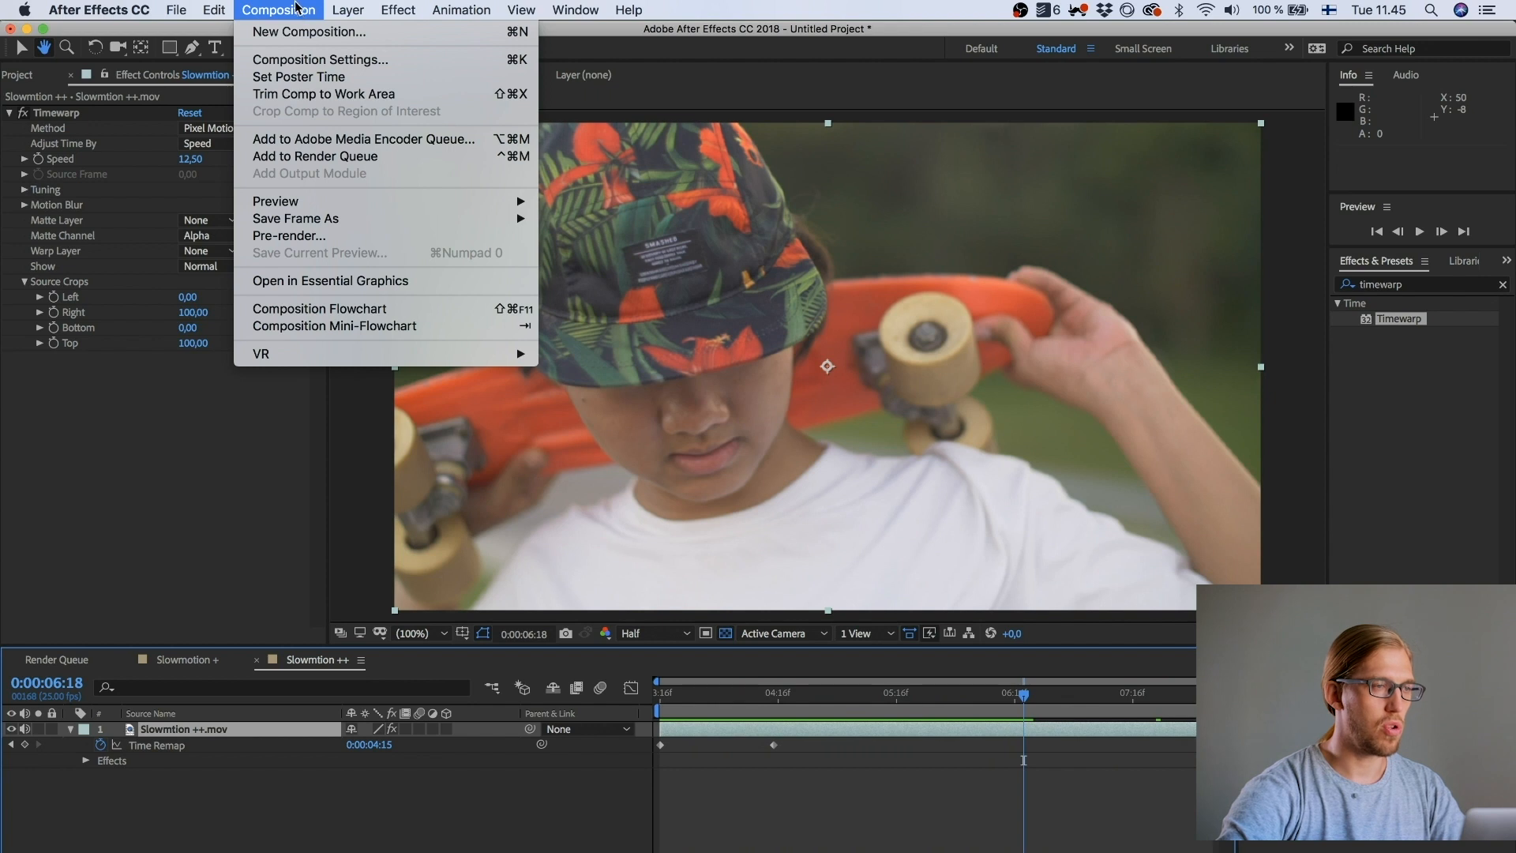
{"action": "left_click", "coordinate": [335, 162]}
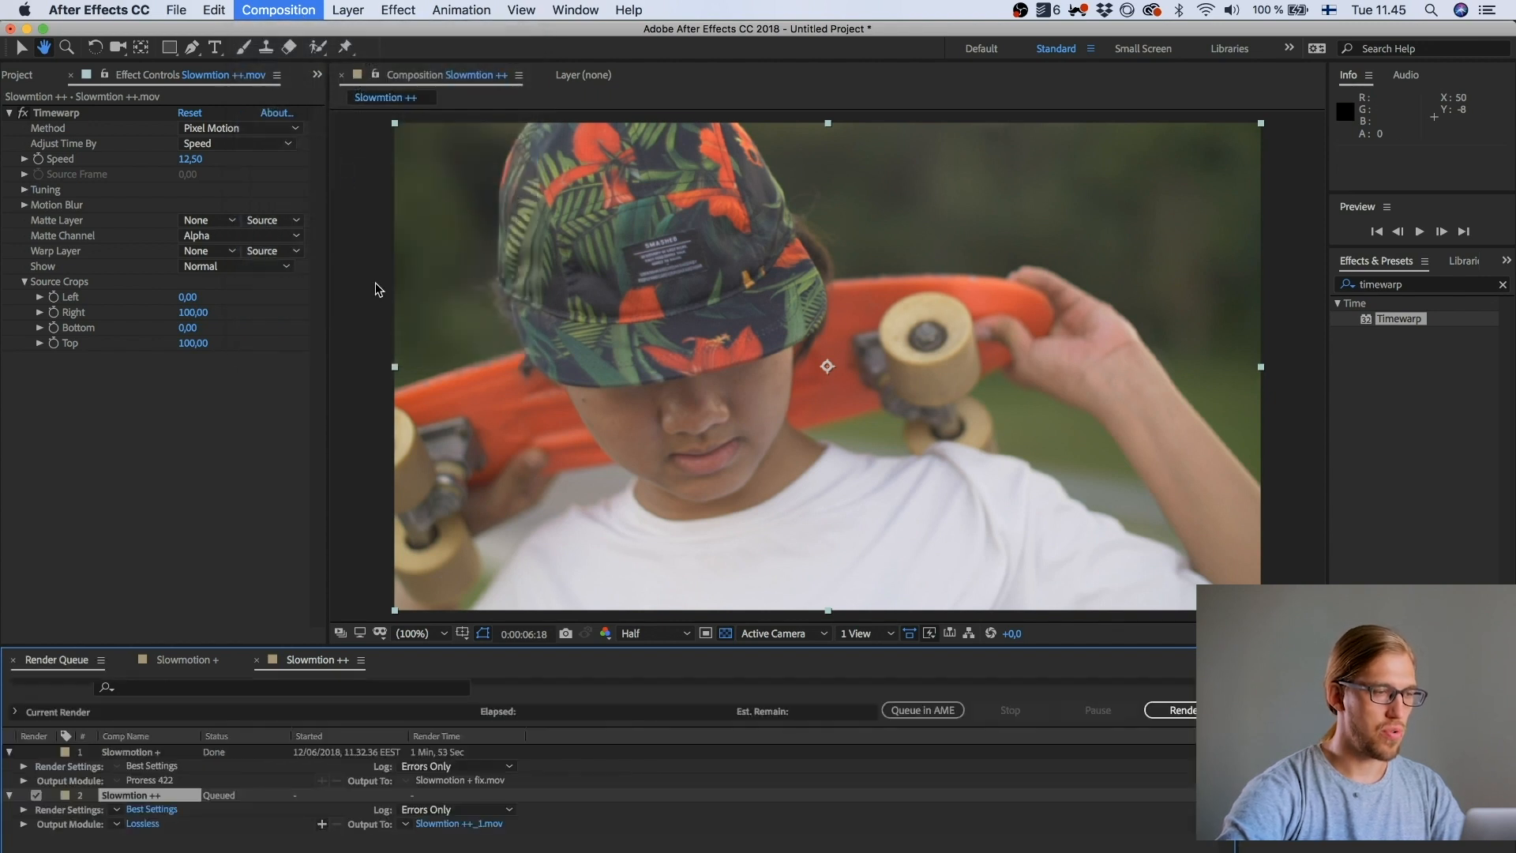
{"action": "left_click", "coordinate": [115, 826]}
{"action": "left_click", "coordinate": [157, 782]}
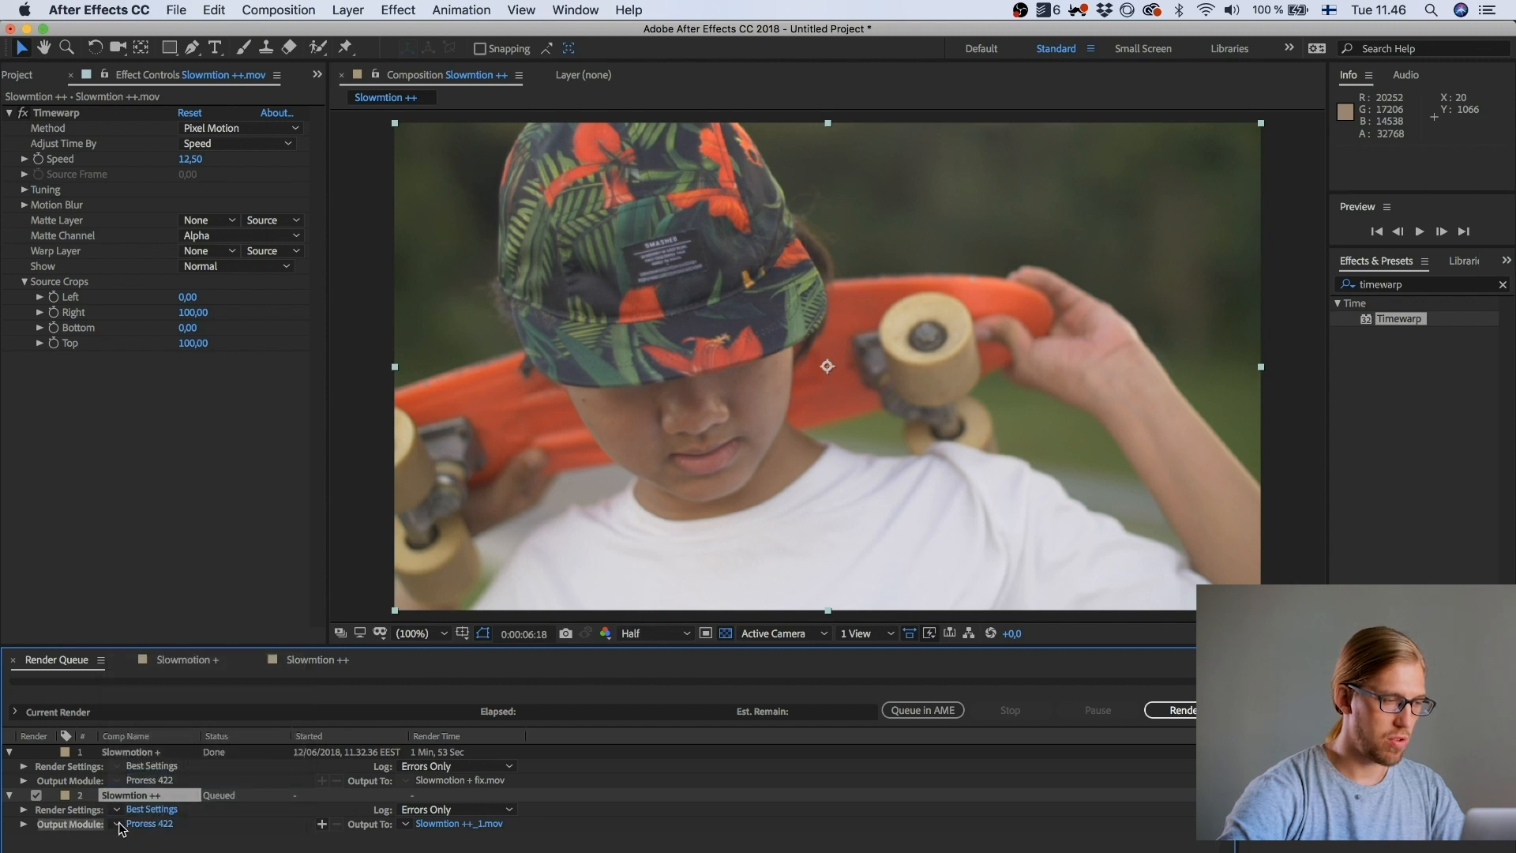
Step: Switch the output module back to Lossless and set its QuickTime video codec to Apple ProRes 422
{"action": "left_click", "coordinate": [143, 826]}
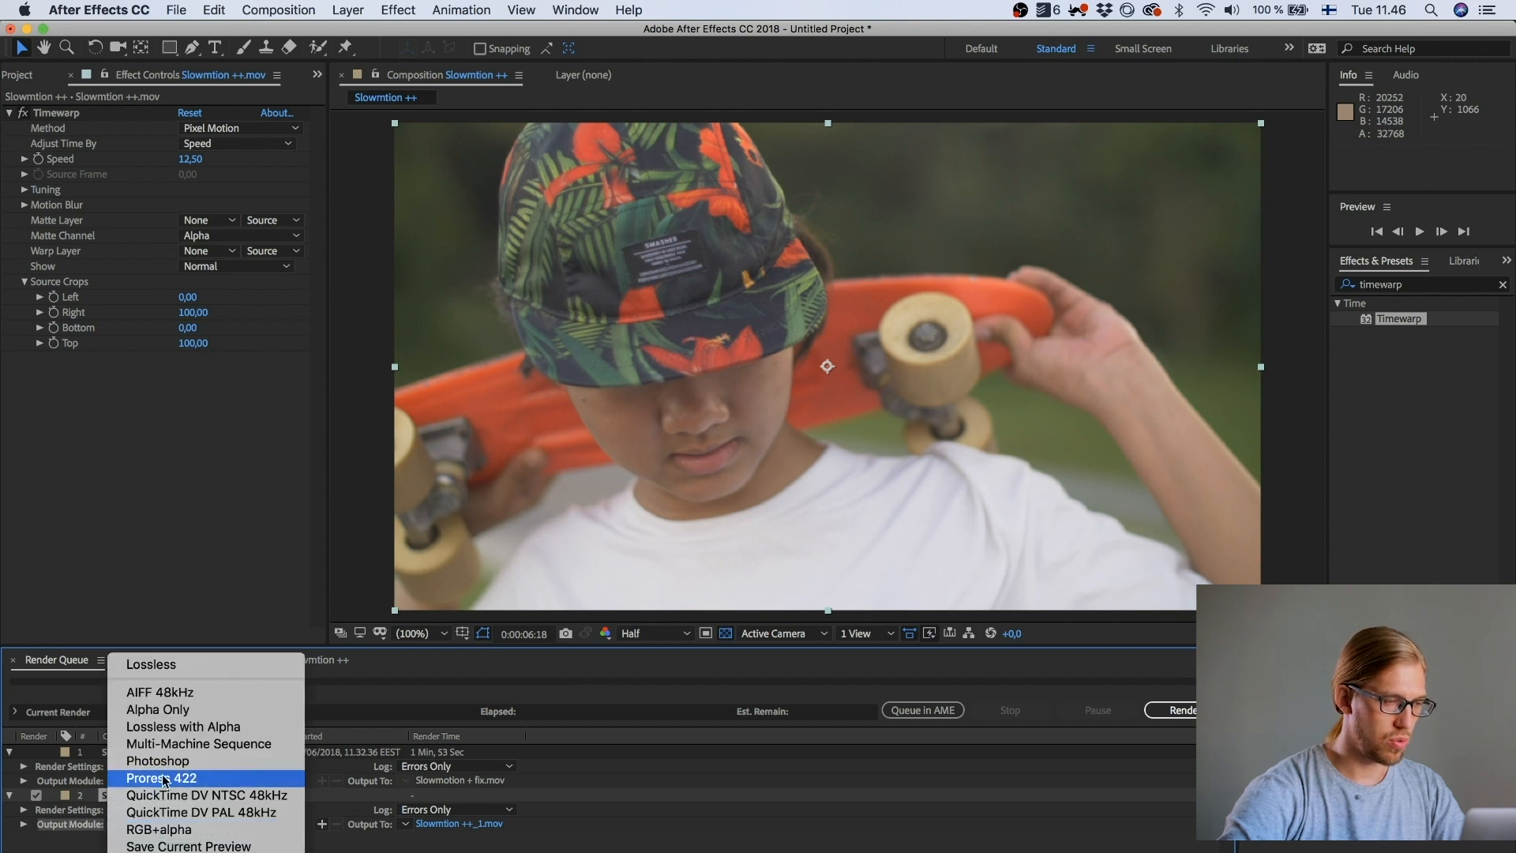
{"action": "left_click", "coordinate": [188, 671]}
{"action": "left_click", "coordinate": [146, 824]}
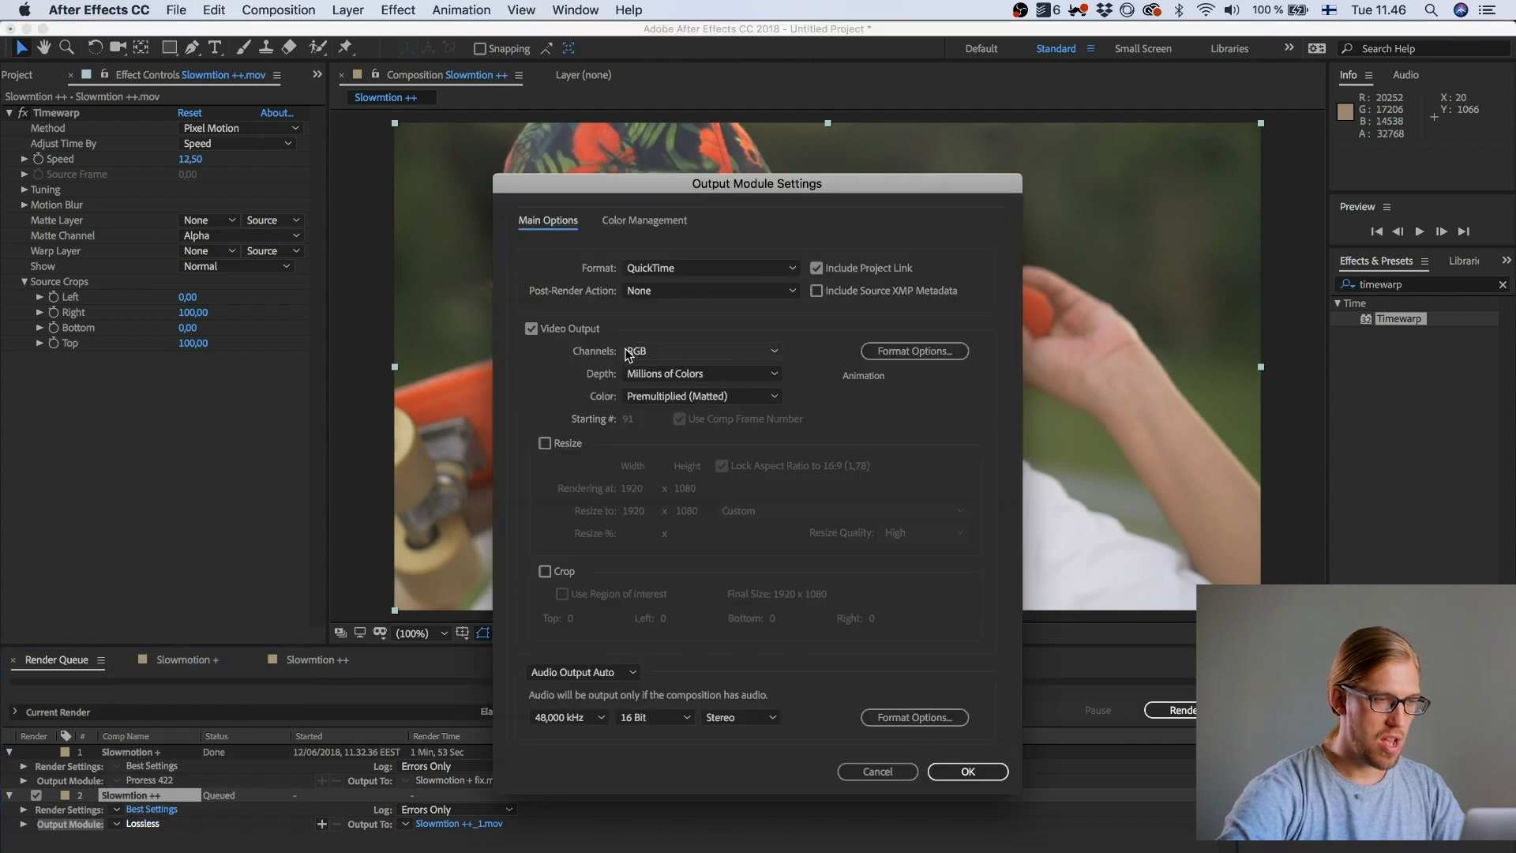
{"action": "left_click", "coordinate": [914, 351]}
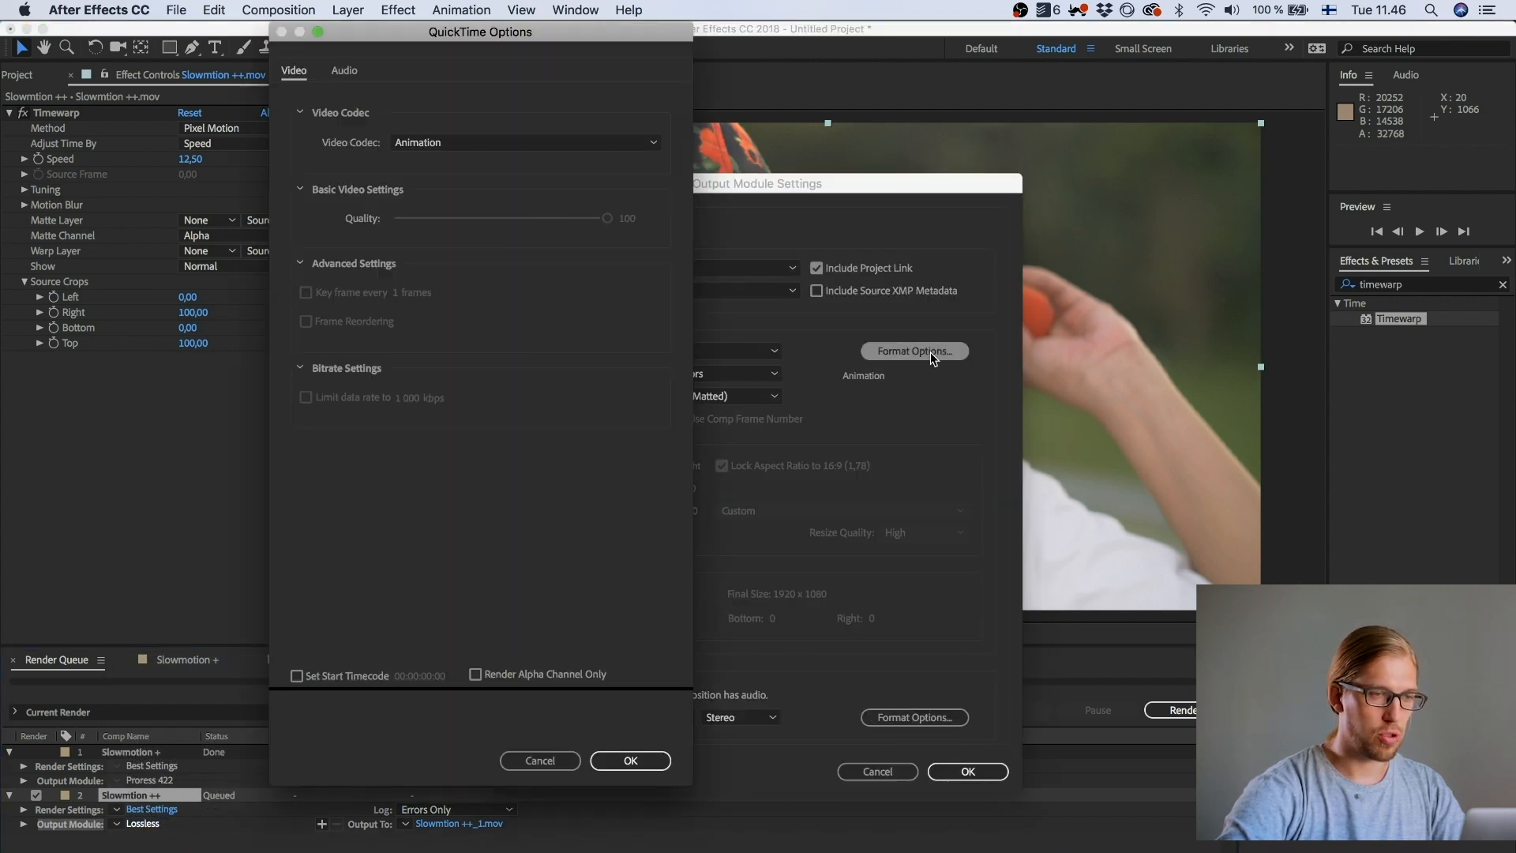
{"action": "left_click", "coordinate": [416, 144]}
{"action": "left_click", "coordinate": [472, 182]}
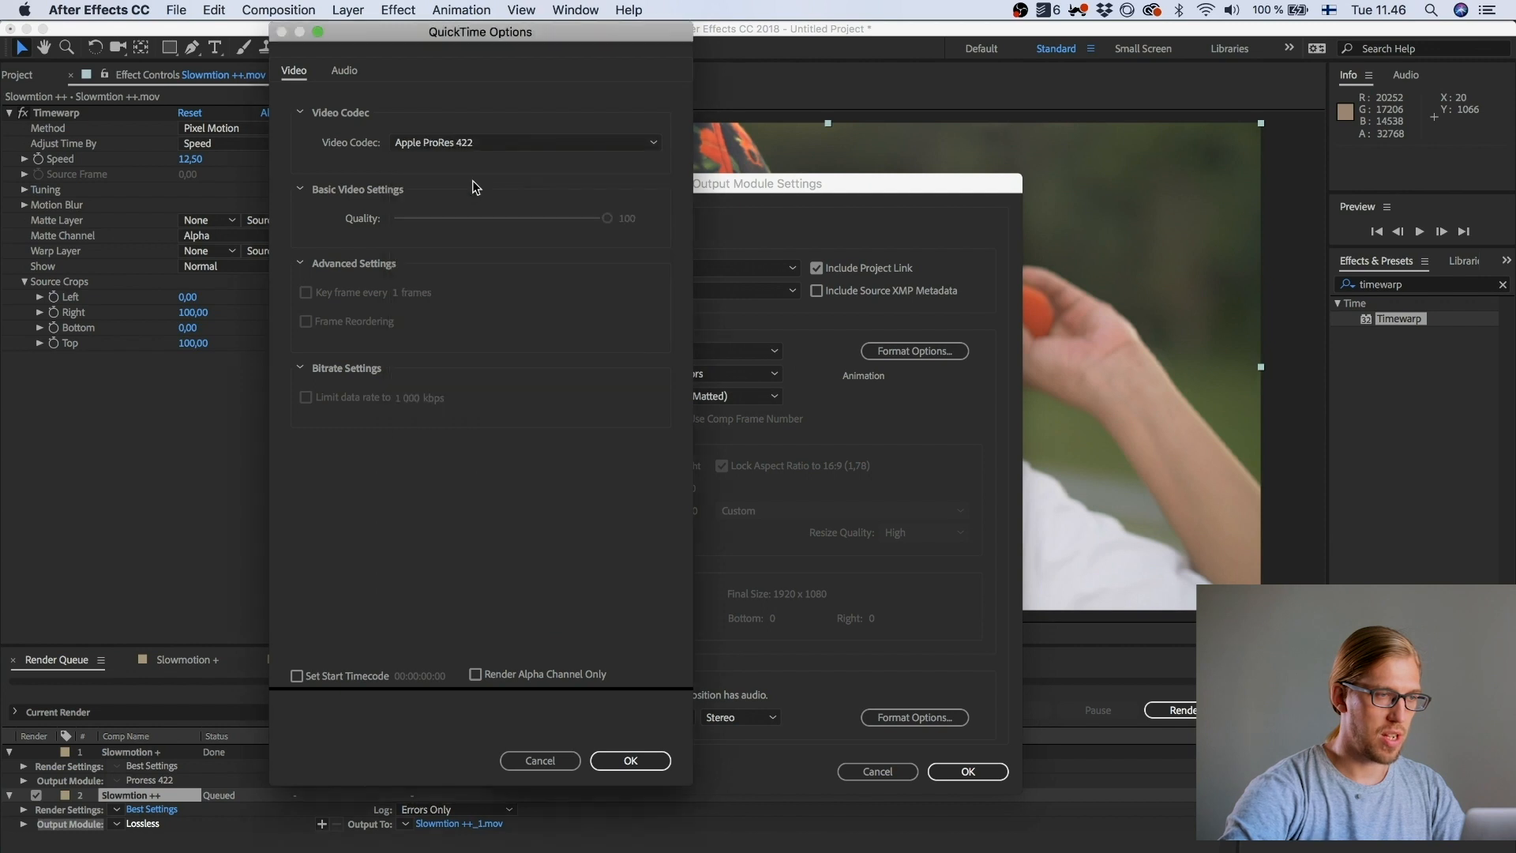
{"action": "left_click", "coordinate": [624, 761]}
{"action": "left_click", "coordinate": [969, 772]}
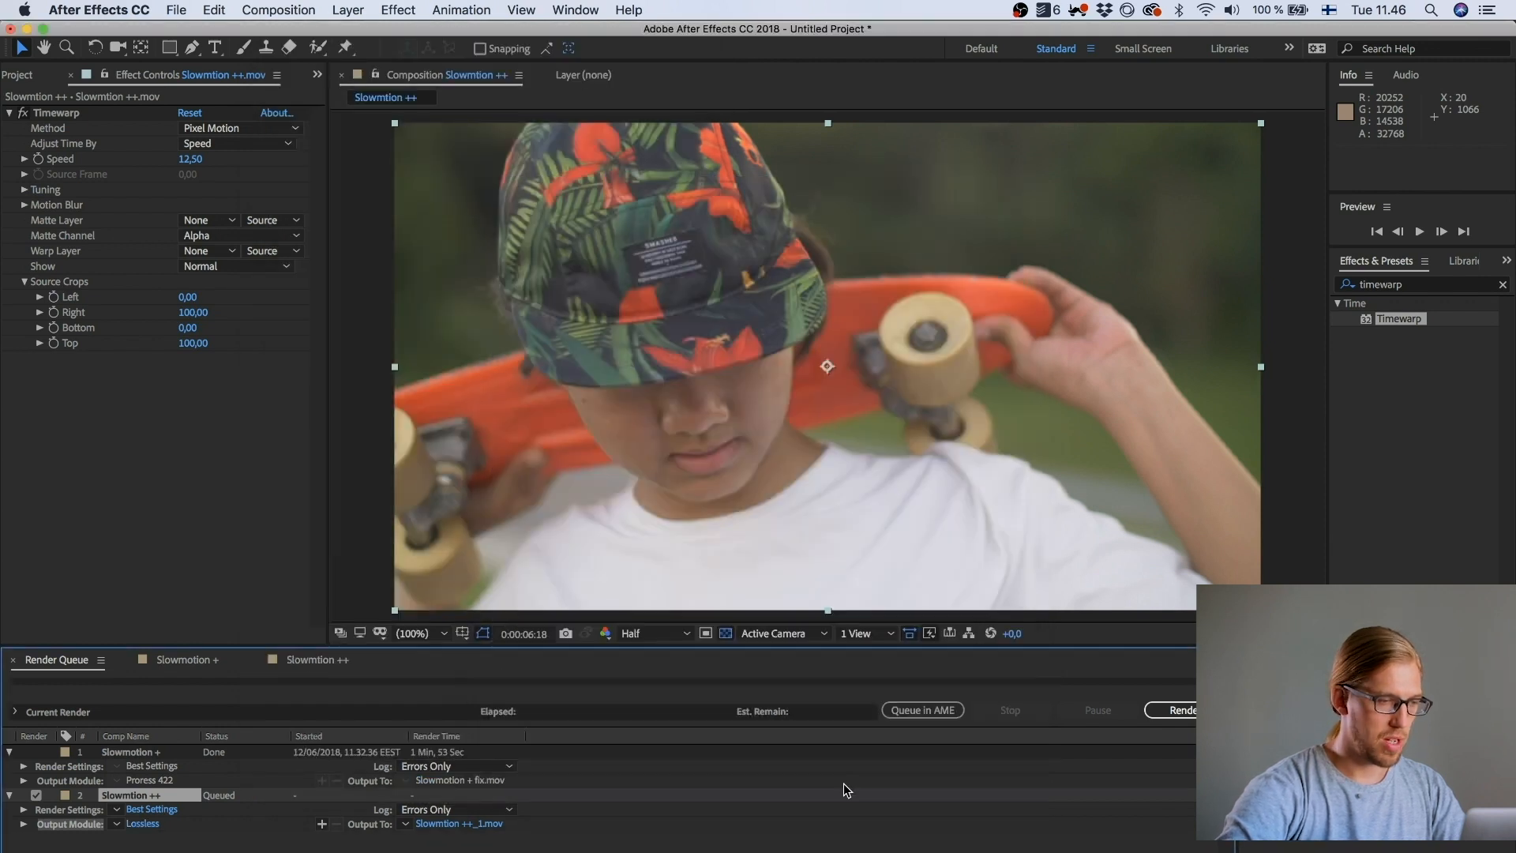
Step: Apply the Prores 422 output preset, name the output file "Slowmtion ++ fix" in the Rendit folder, and start the render
{"action": "left_click", "coordinate": [118, 824]}
{"action": "left_click", "coordinate": [197, 780]}
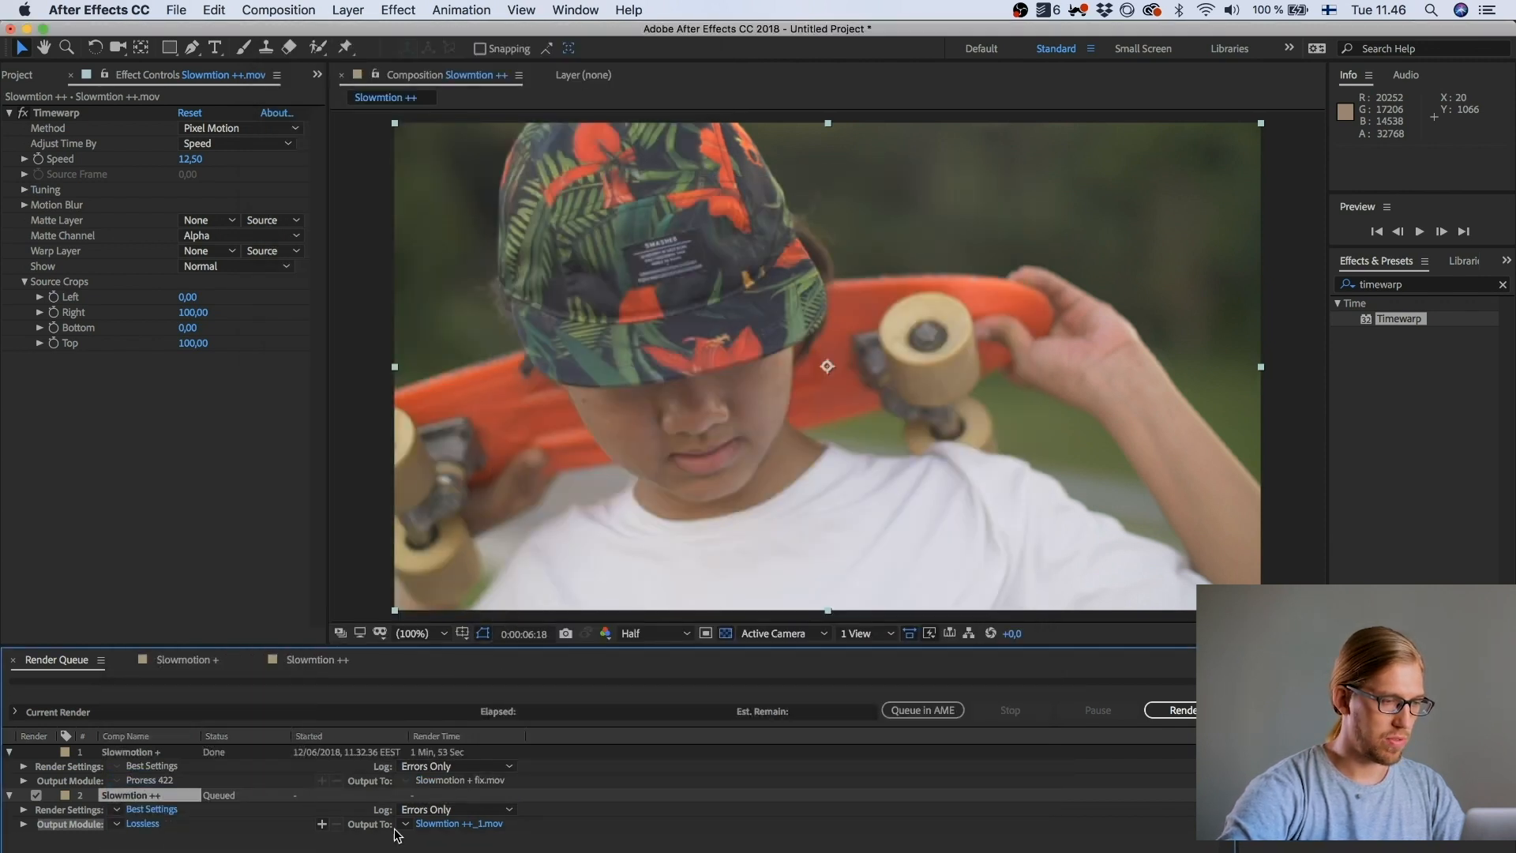
{"action": "left_click", "coordinate": [466, 824]}
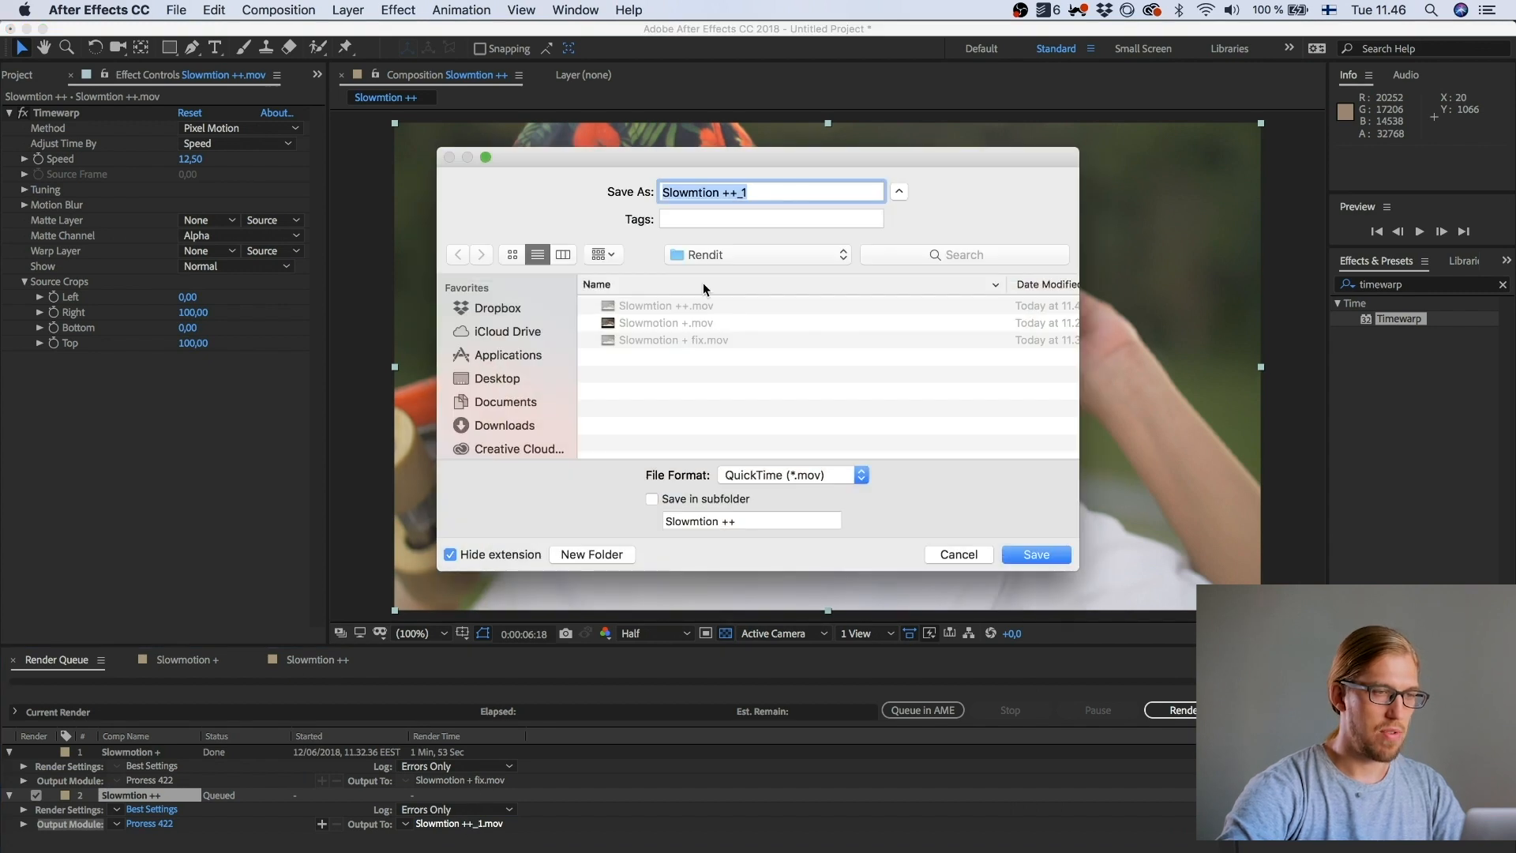
{"action": "left_click", "coordinate": [784, 200]}
{"action": "key", "text": "BackSpace"}
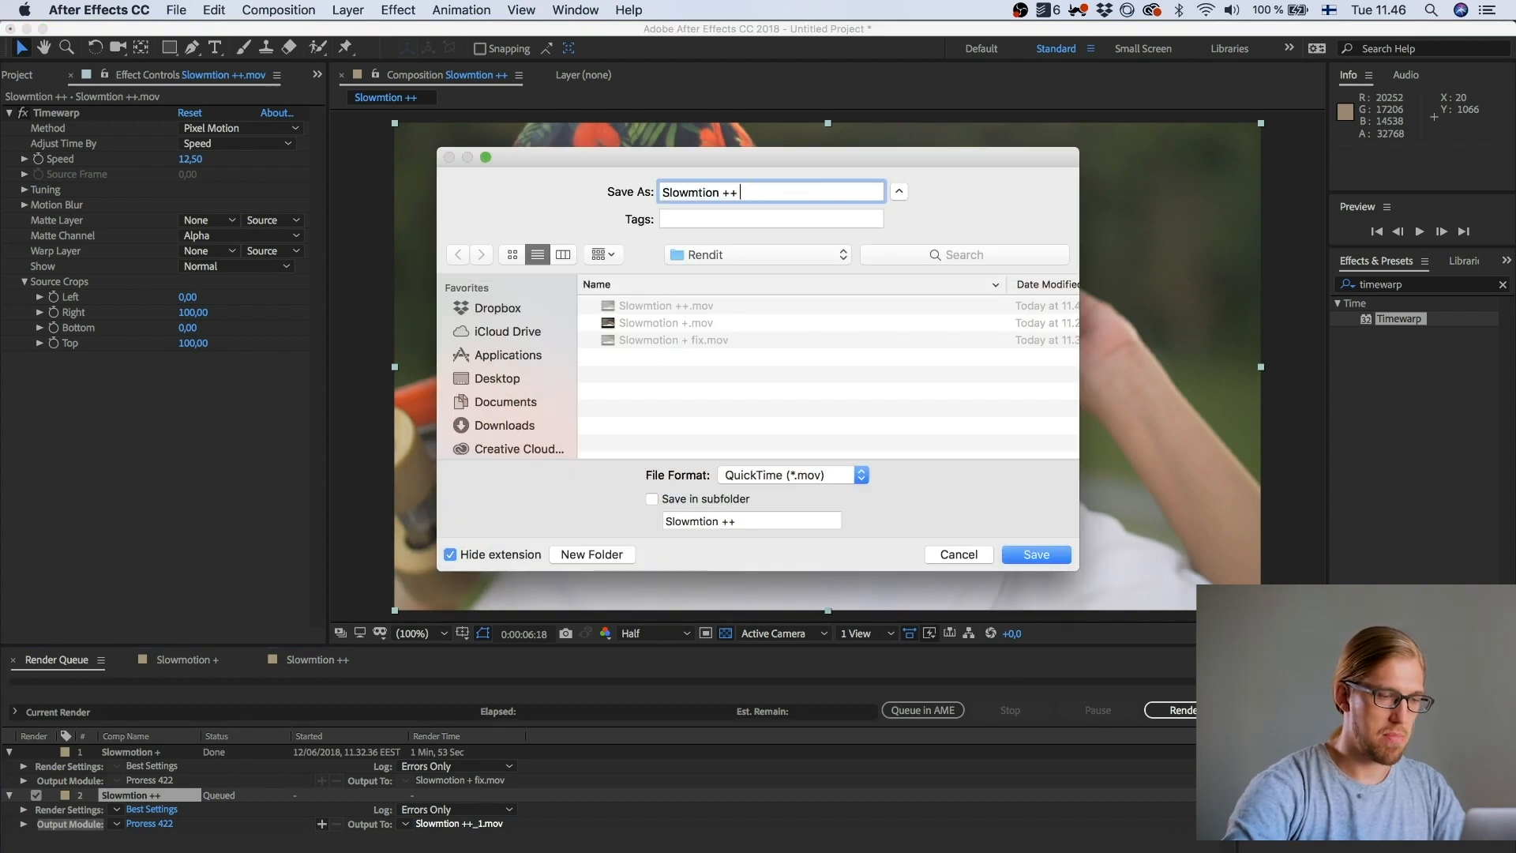
{"action": "left_click", "coordinate": [1031, 556]}
{"action": "left_click", "coordinate": [1183, 710]}
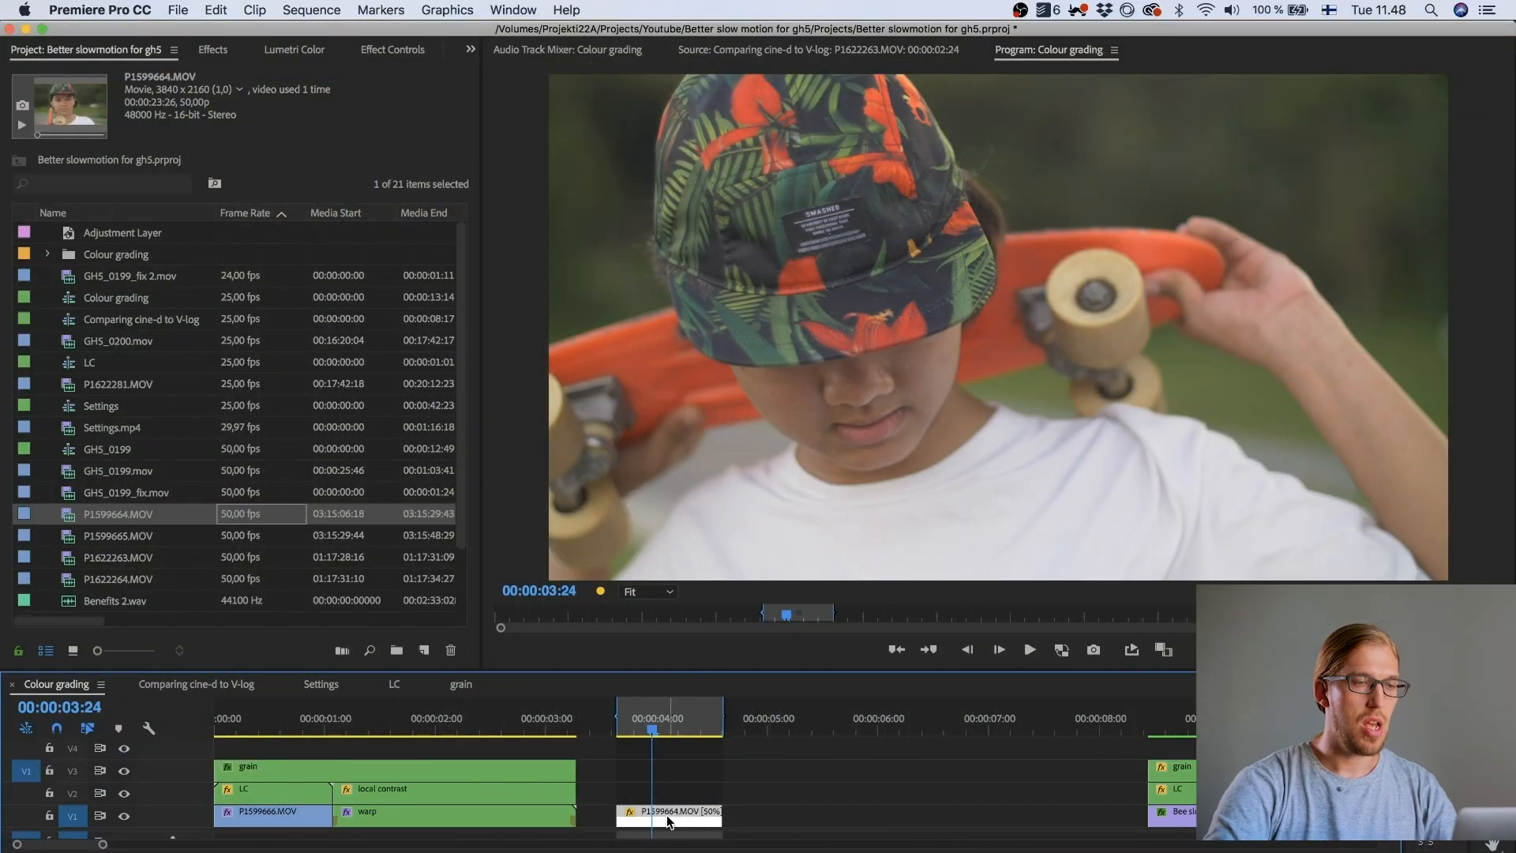
{"action": "right_click", "coordinate": [668, 821]}
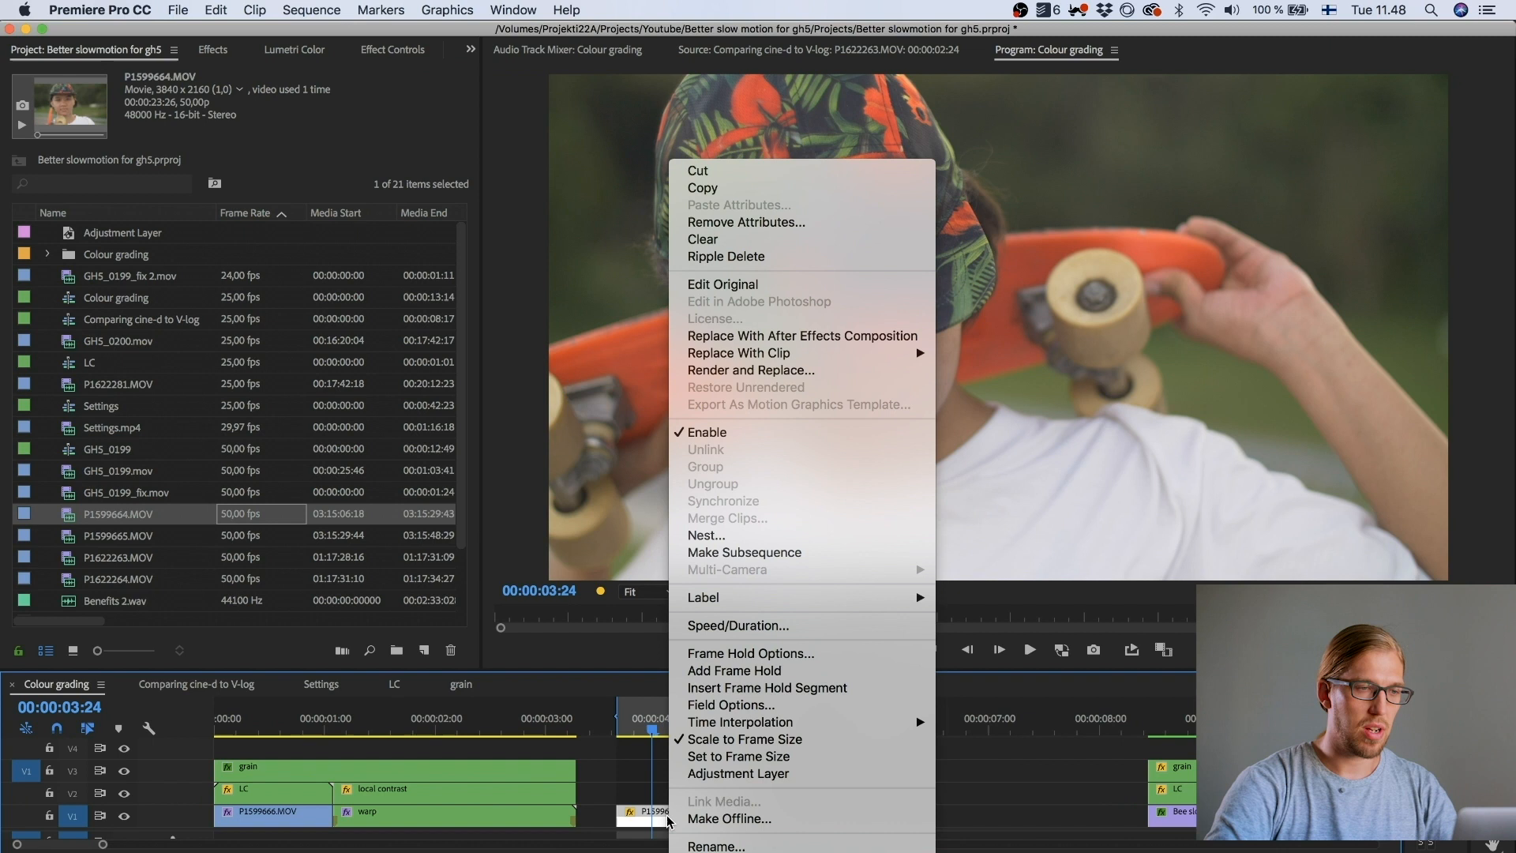
{"action": "left_click", "coordinate": [624, 772]}
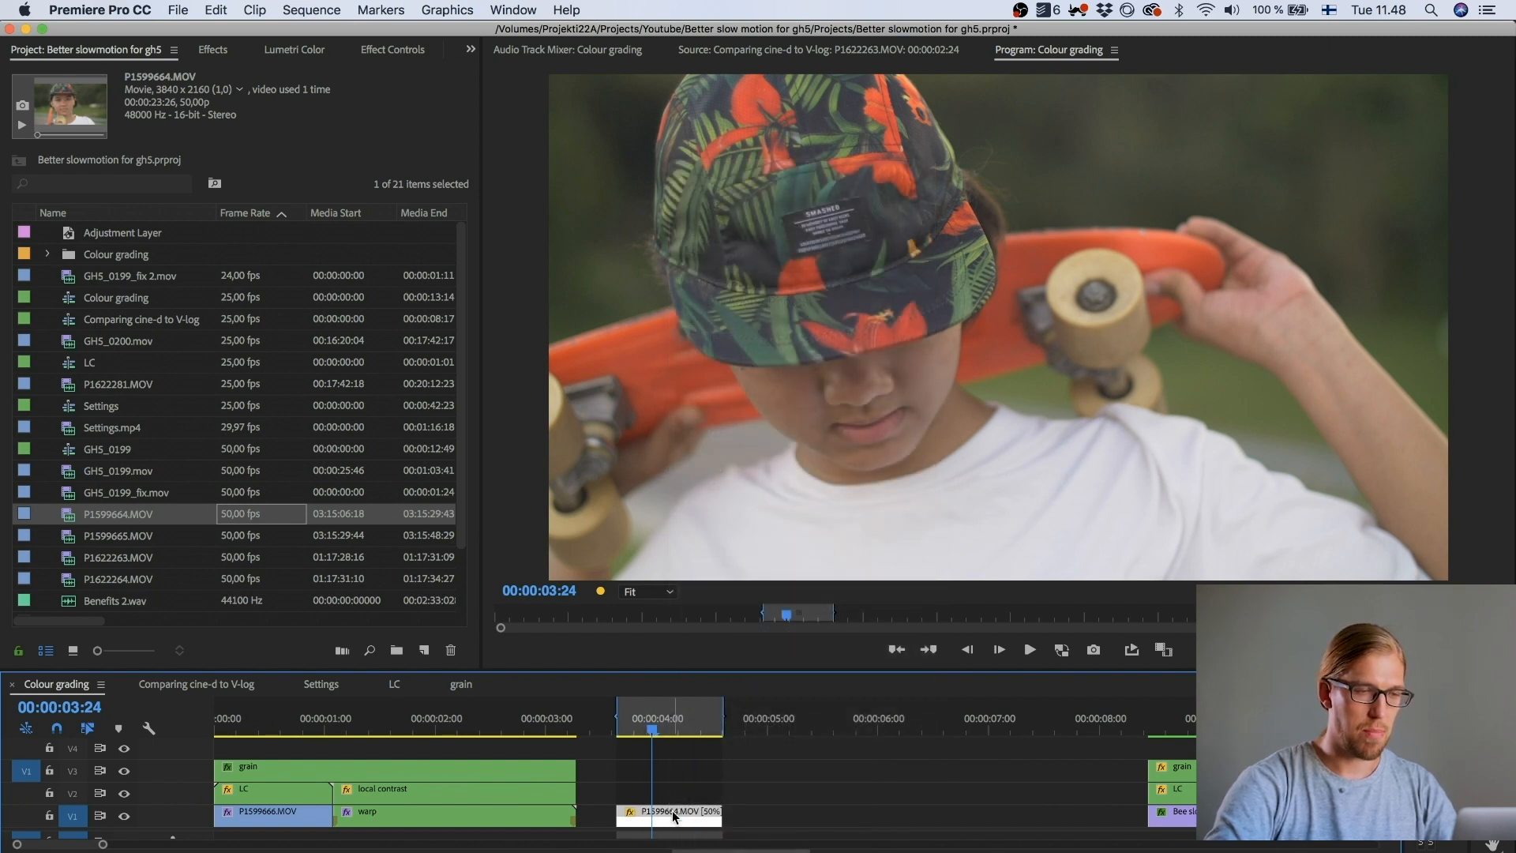
{"action": "right_click", "coordinate": [675, 817]}
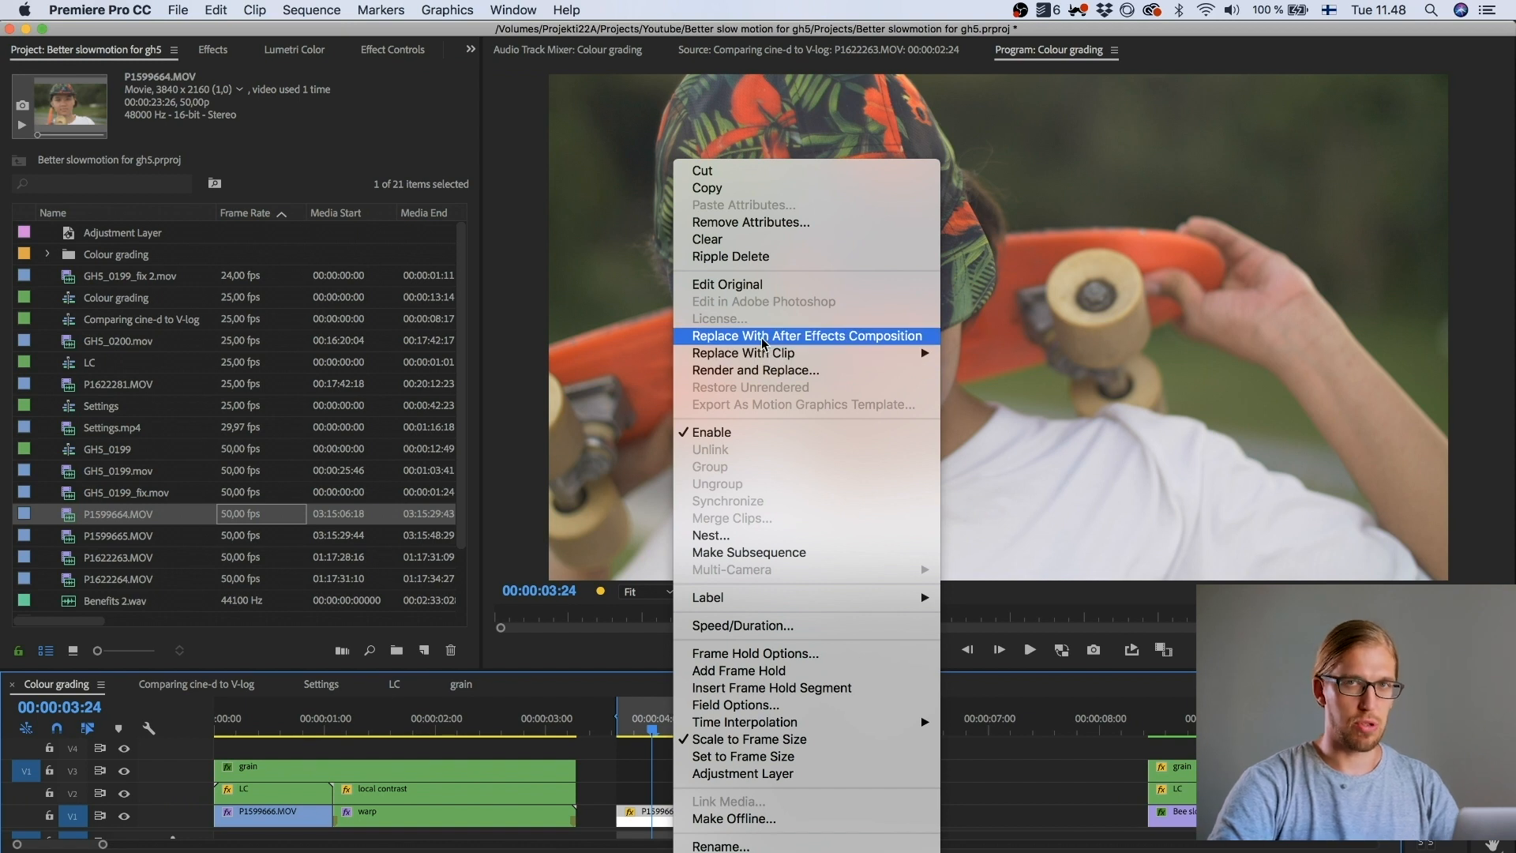
{"action": "left_click", "coordinate": [637, 777]}
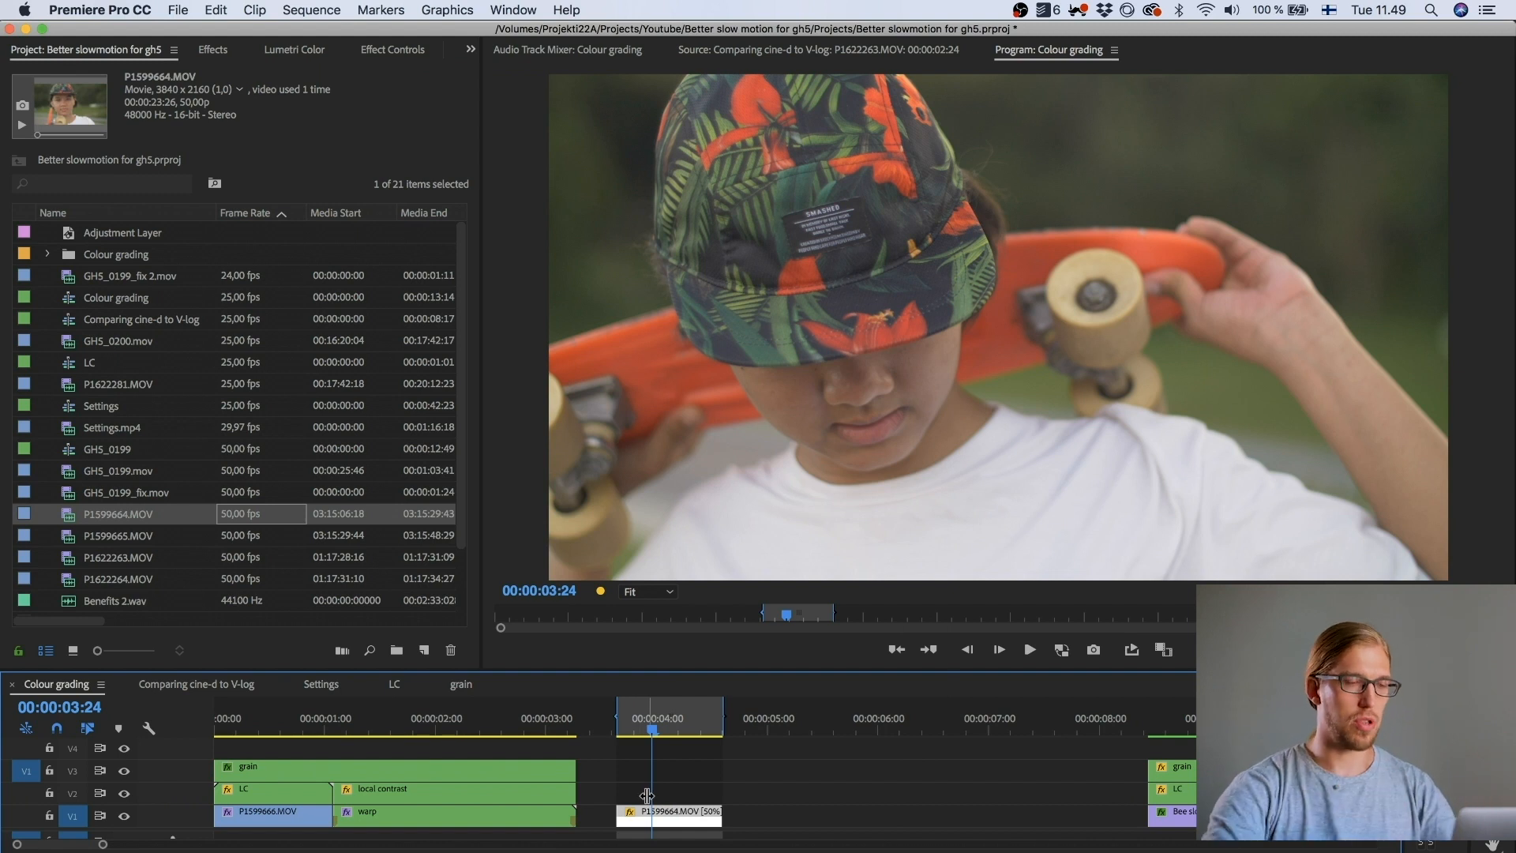
Step: Try extending both ends of the P1599664.MOV clip on the Premiere Pro timeline, and undo the trims
{"action": "left_click_drag", "start_coordinate": [617, 814], "coordinate": [567, 813]}
{"action": "left_click_drag", "start_coordinate": [718, 815], "coordinate": [1036, 815]}
{"action": "left_click_drag", "start_coordinate": [816, 825], "coordinate": [816, 825]}
{"action": "key", "text": "super+z"}
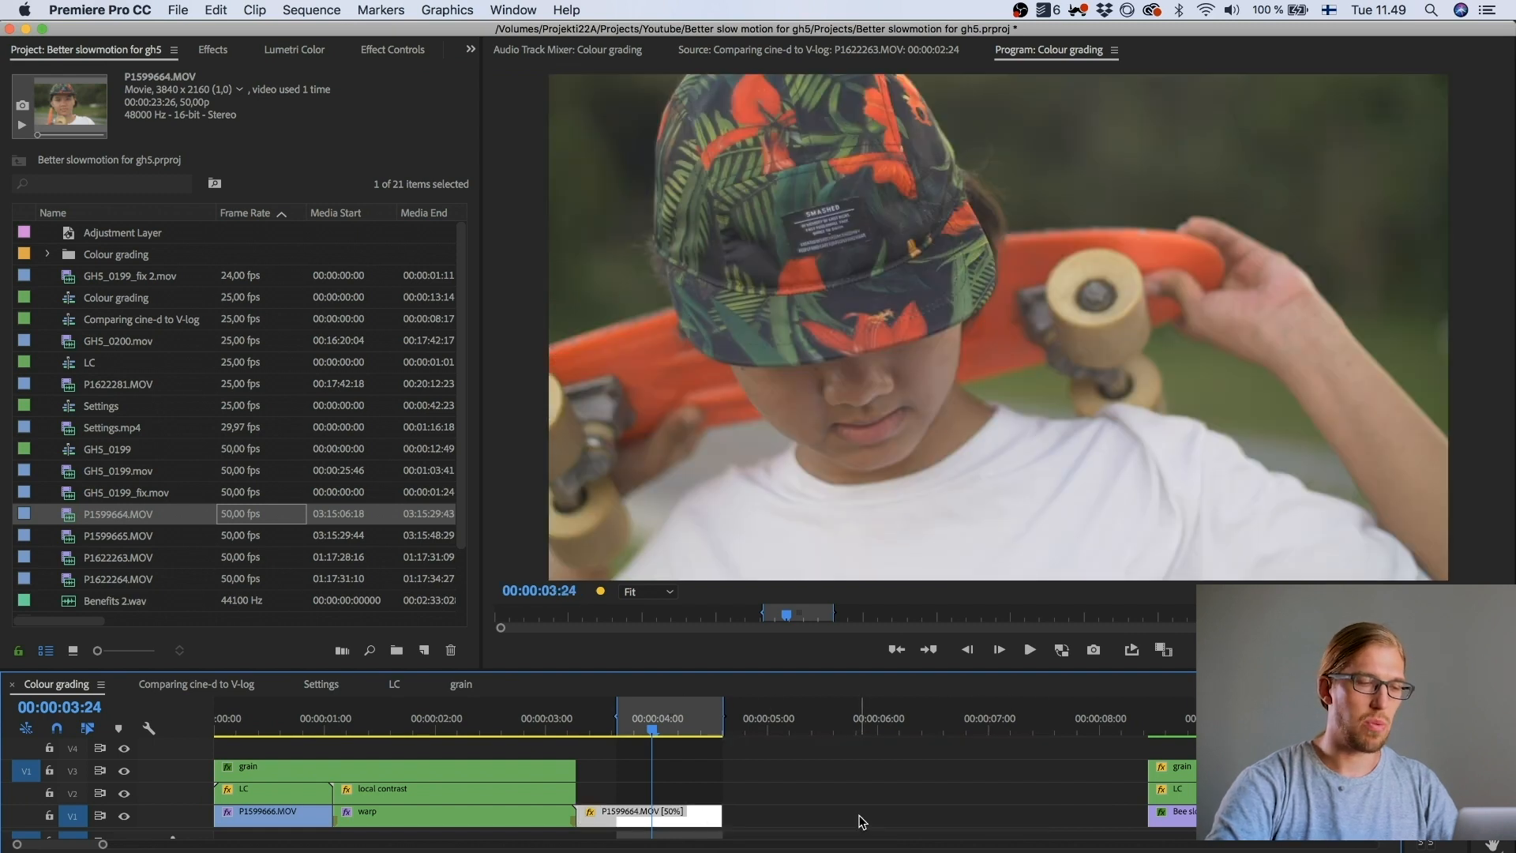
{"action": "key", "text": "super+z"}
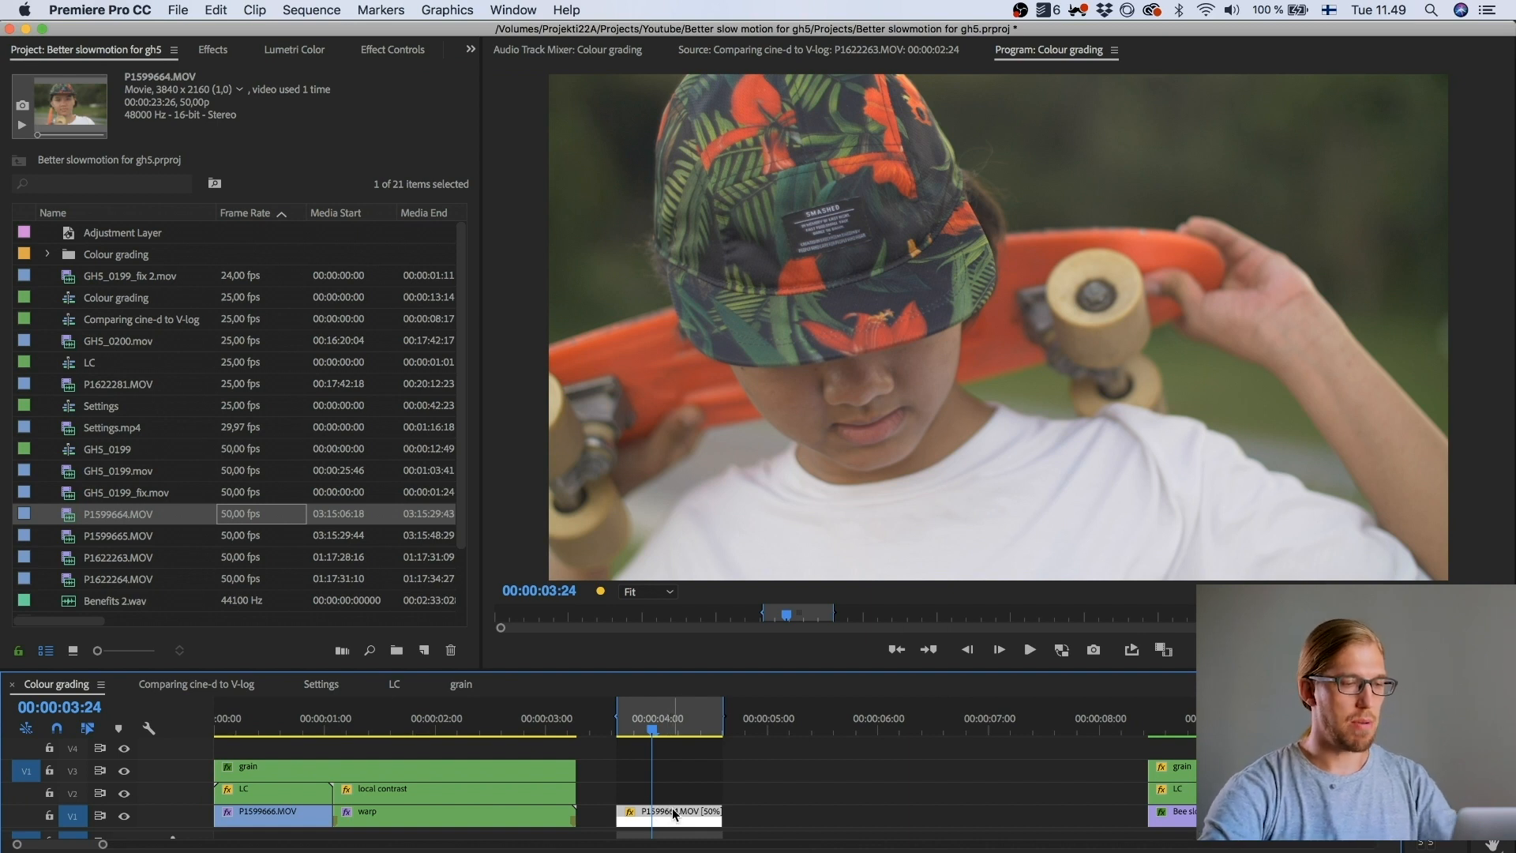
Step: Try slowing the P1599664.MOV clip to 10% speed with Optical Flow interpolation, and undo the speed change
{"action": "key", "text": "super+r"}
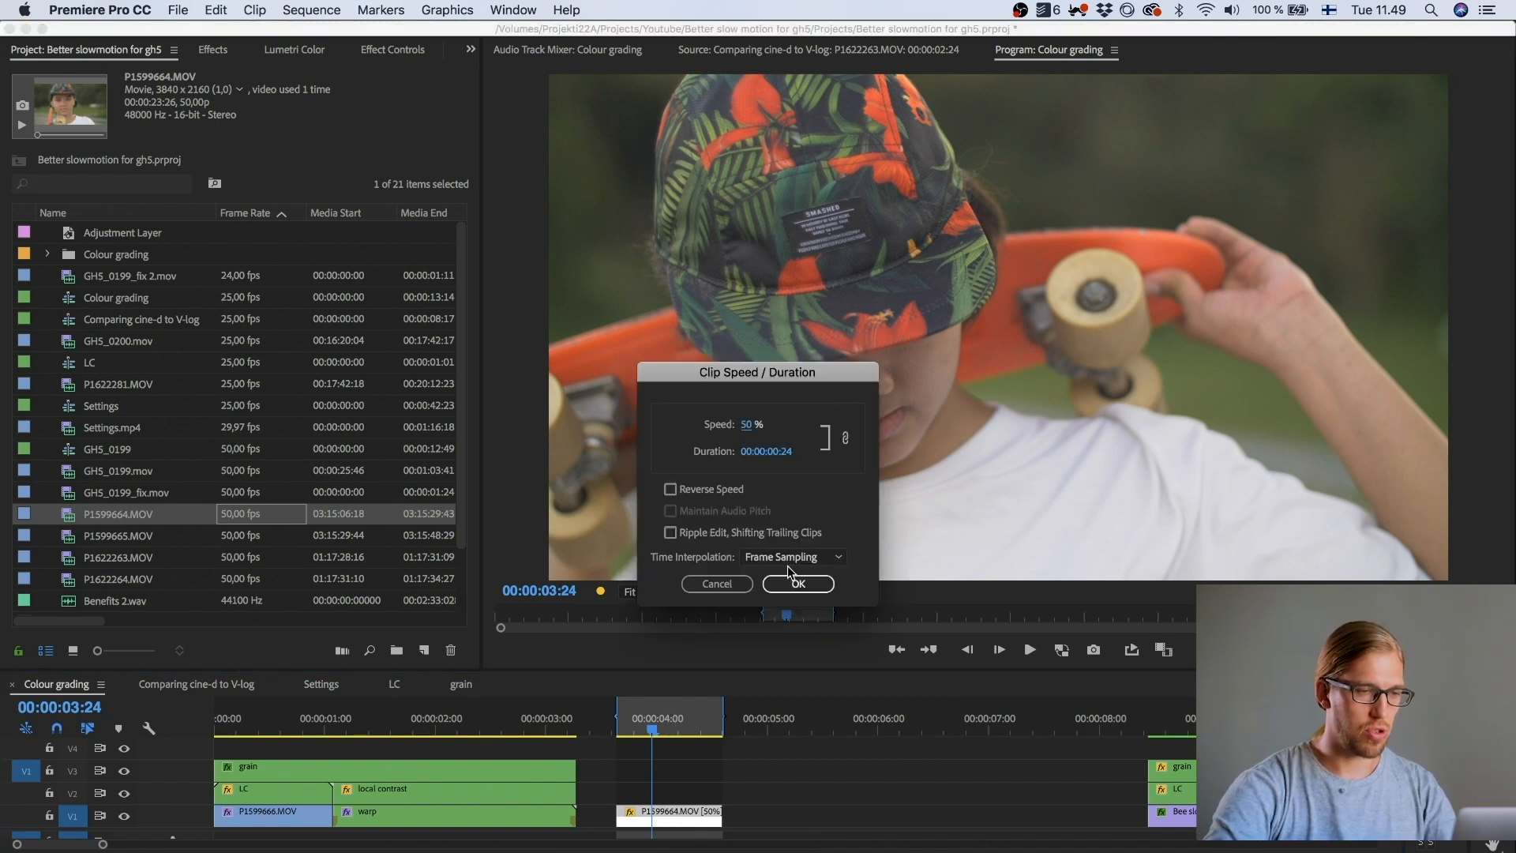
{"action": "left_click", "coordinate": [788, 557]}
{"action": "left_click", "coordinate": [788, 614]}
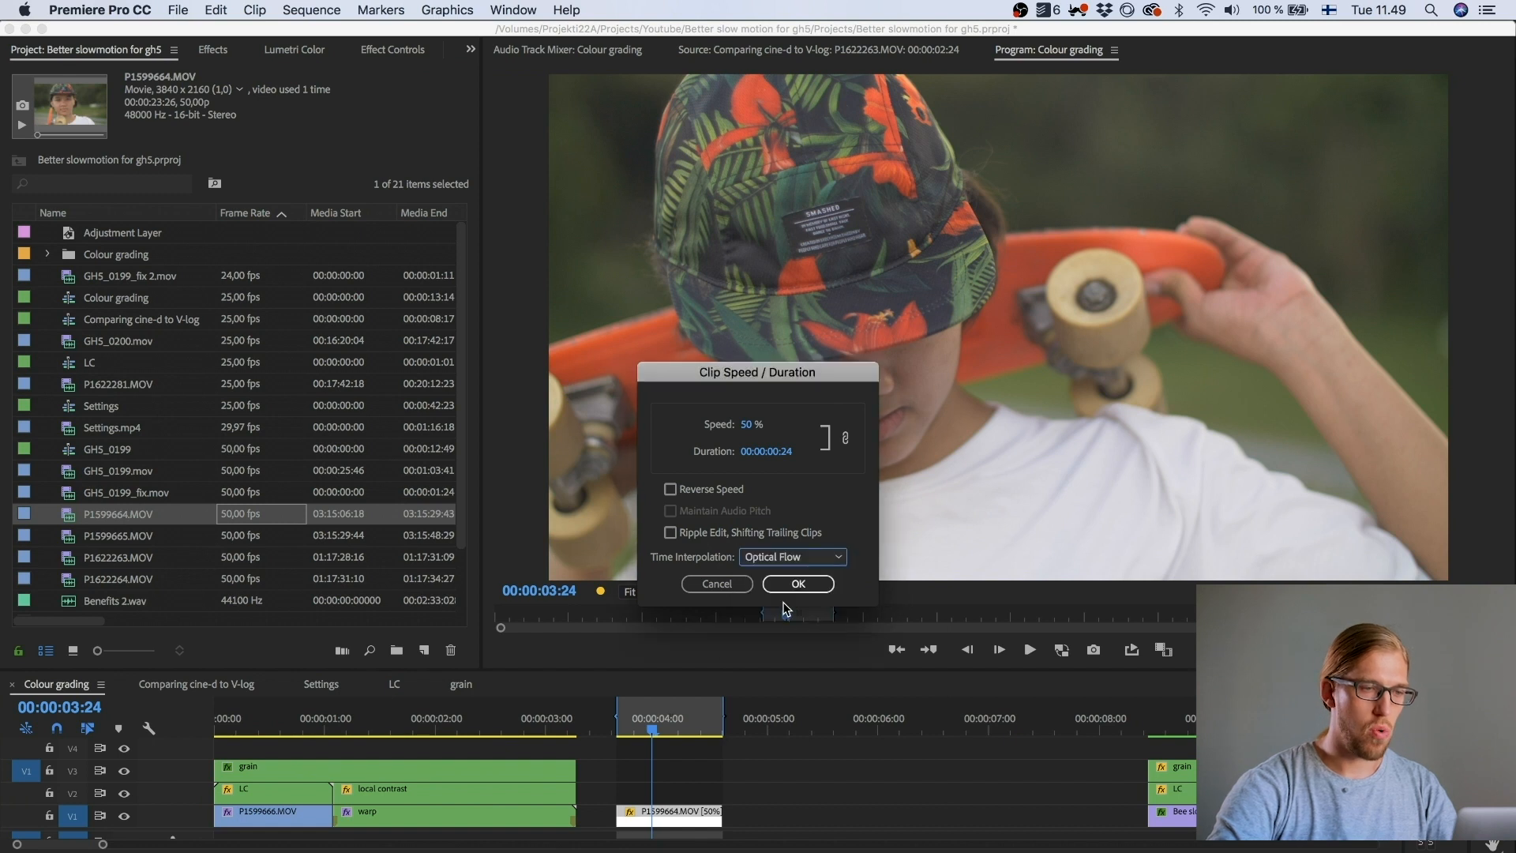
{"action": "left_click", "coordinate": [748, 423]}
{"action": "type", "text": "10"}
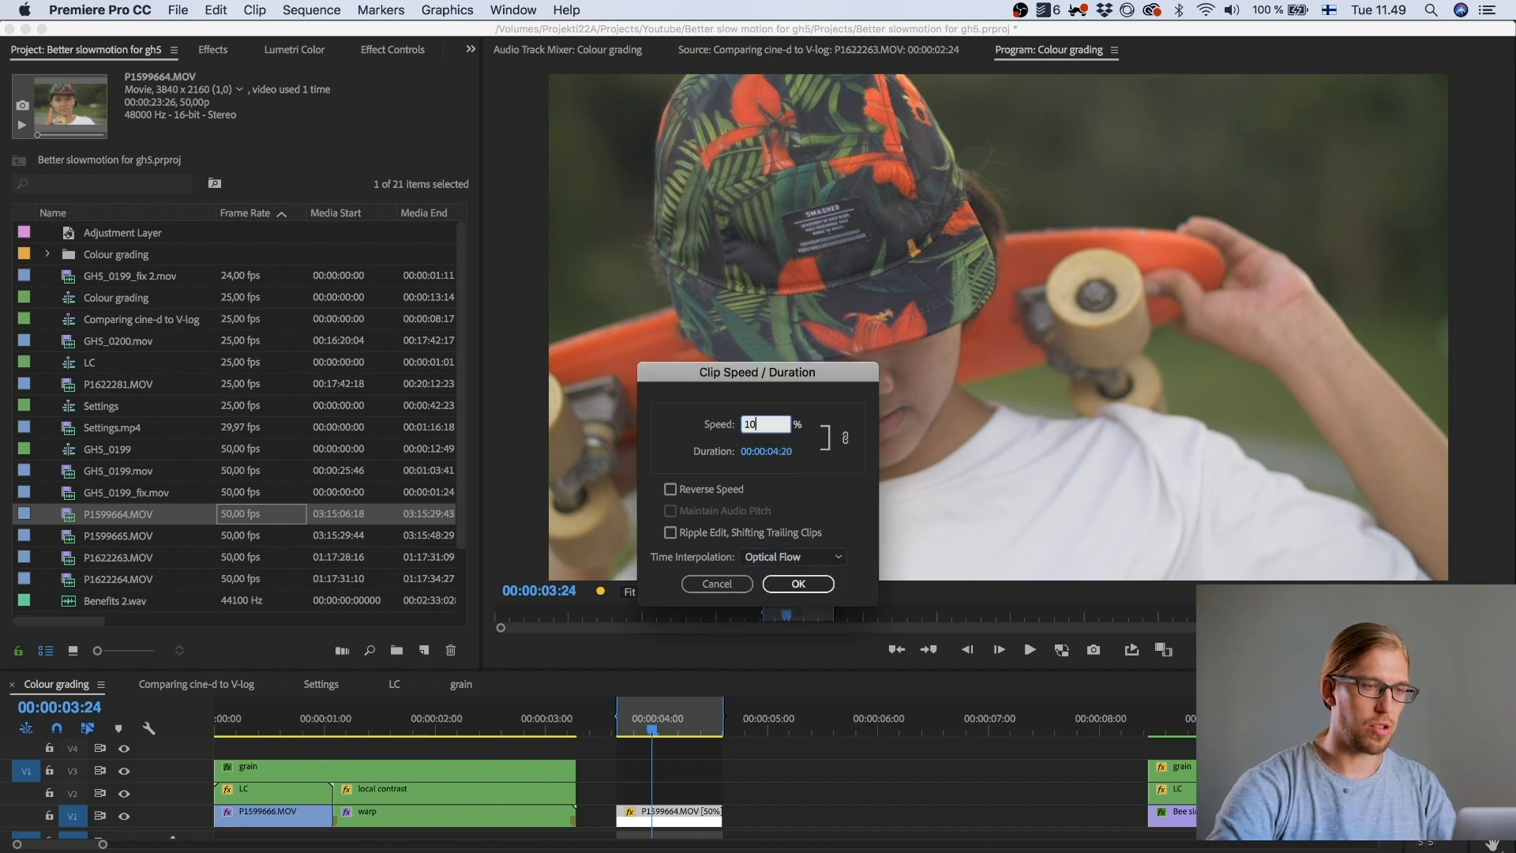
{"action": "left_click", "coordinate": [803, 395]}
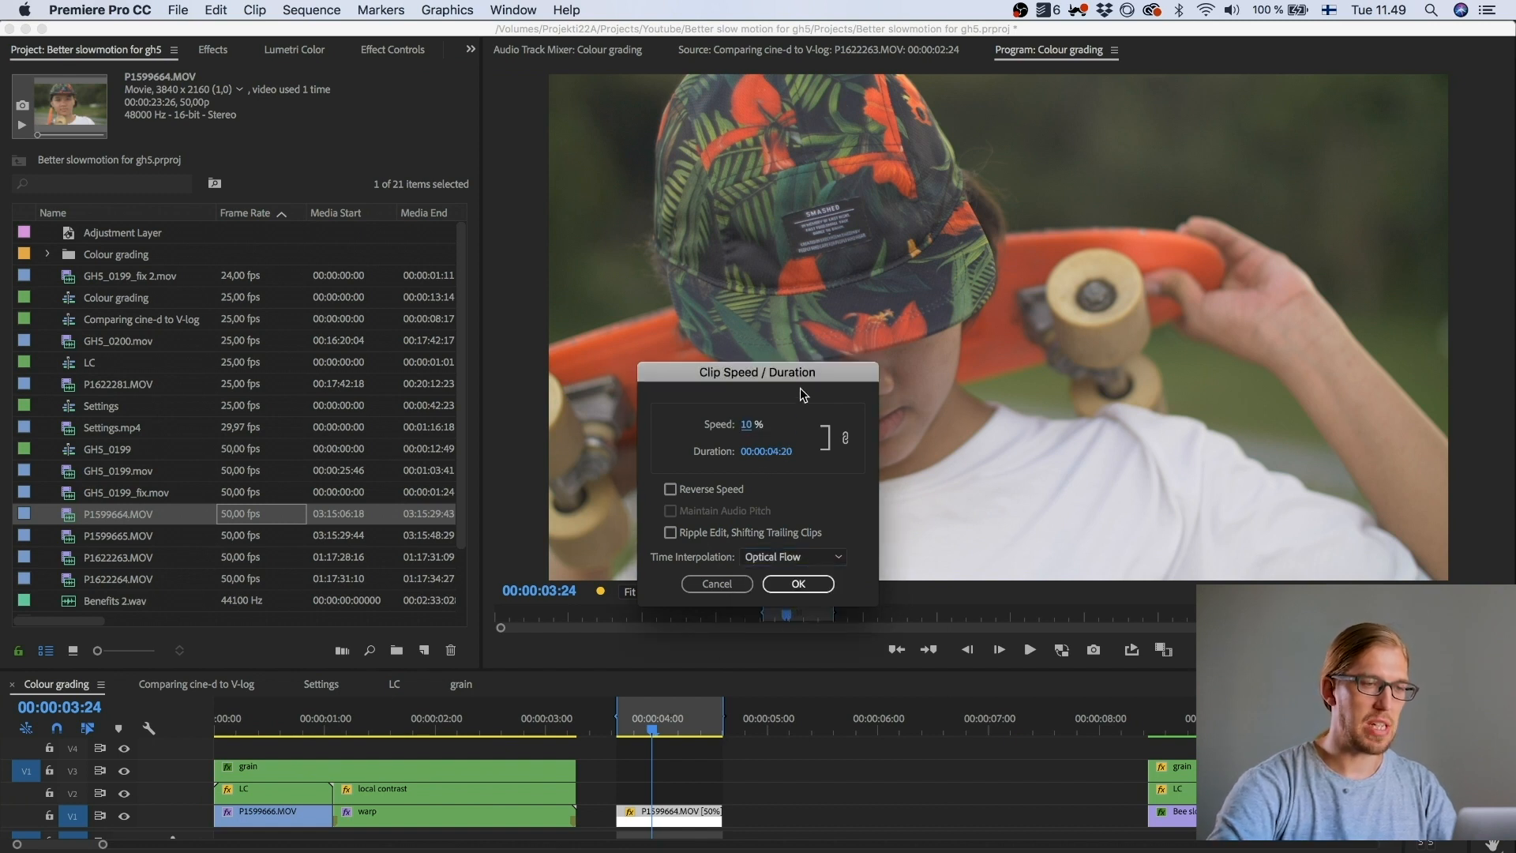
{"action": "left_click", "coordinate": [789, 579]}
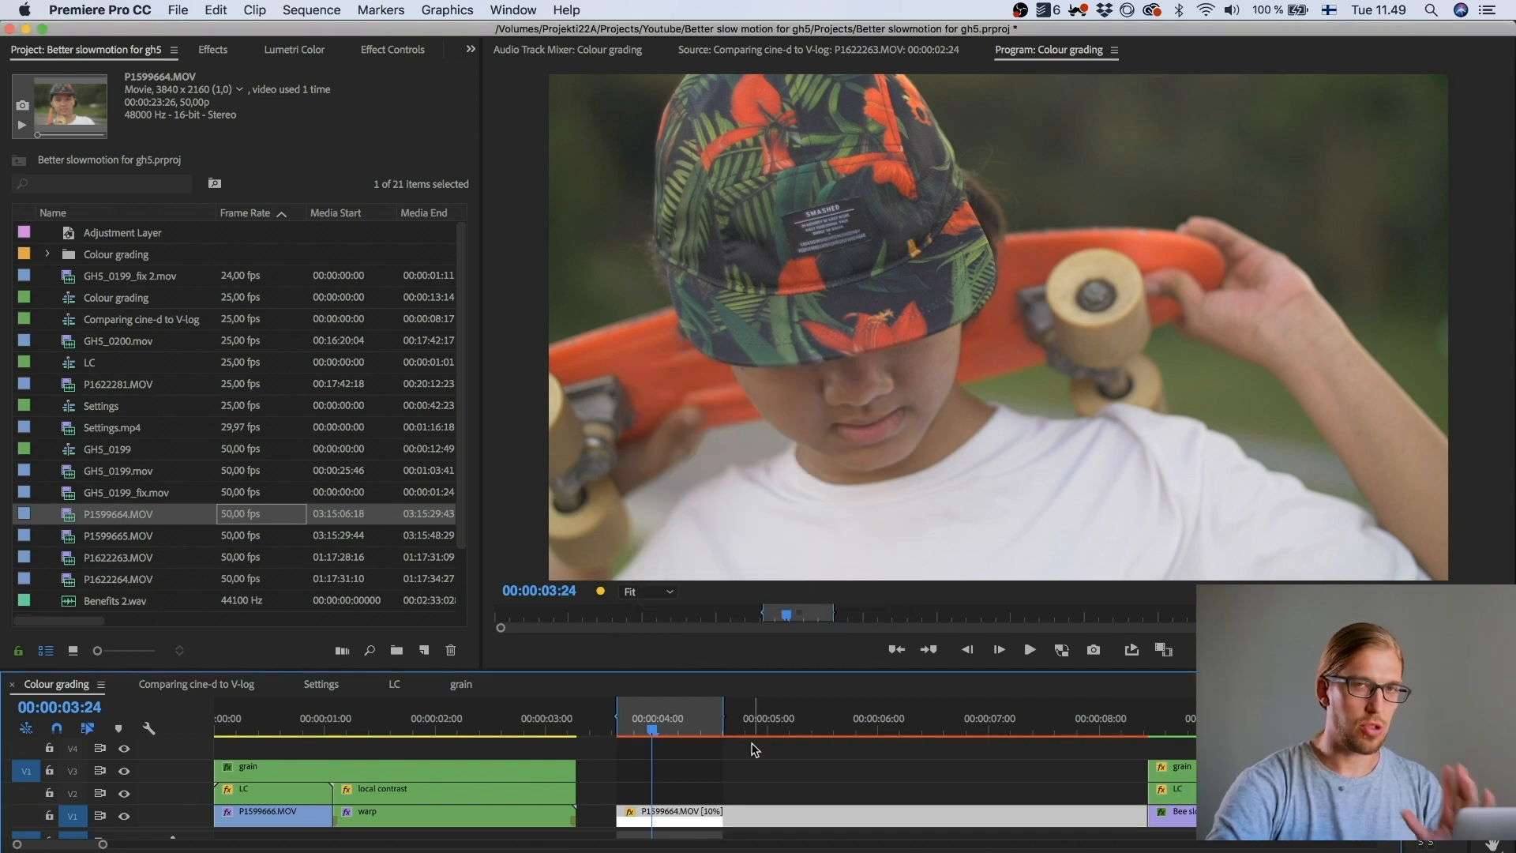
{"action": "key", "text": "super+z"}
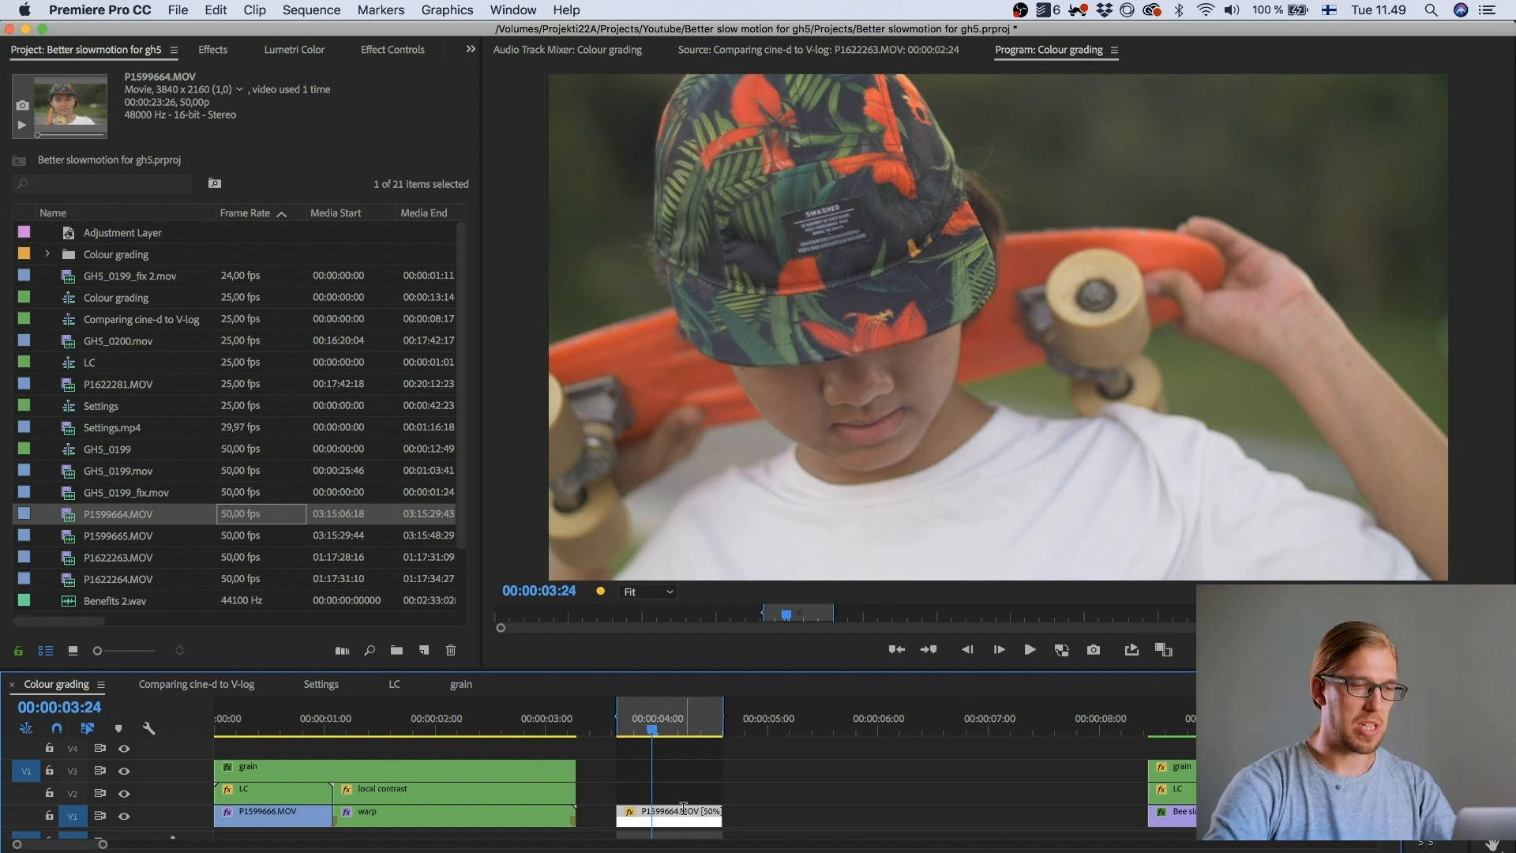
{"action": "key", "text": "super+r"}
{"action": "left_click", "coordinate": [774, 558]}
{"action": "left_click", "coordinate": [792, 615]}
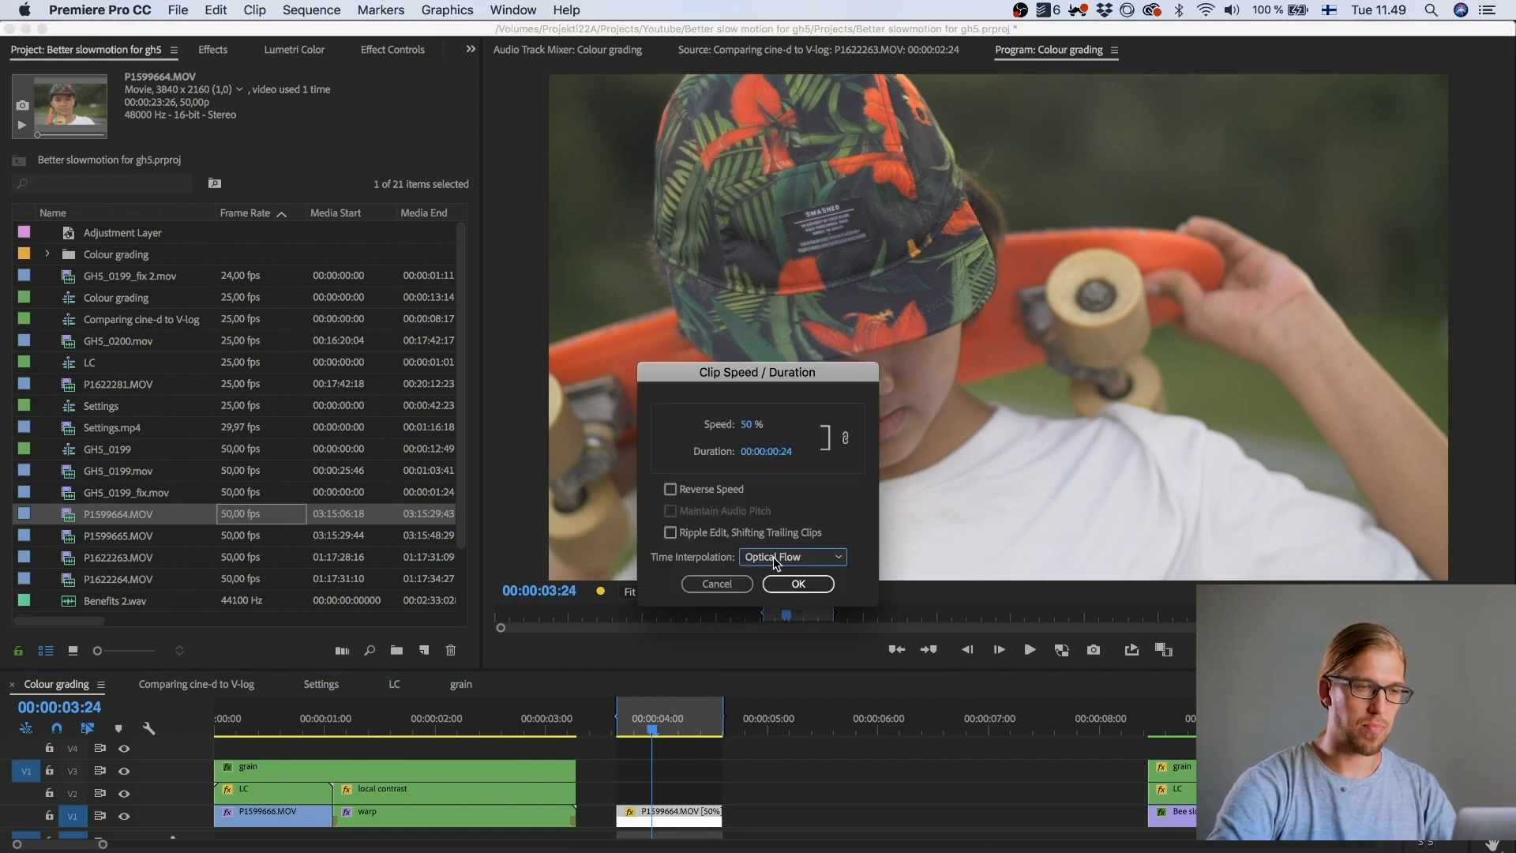
{"action": "left_click", "coordinate": [737, 582]}
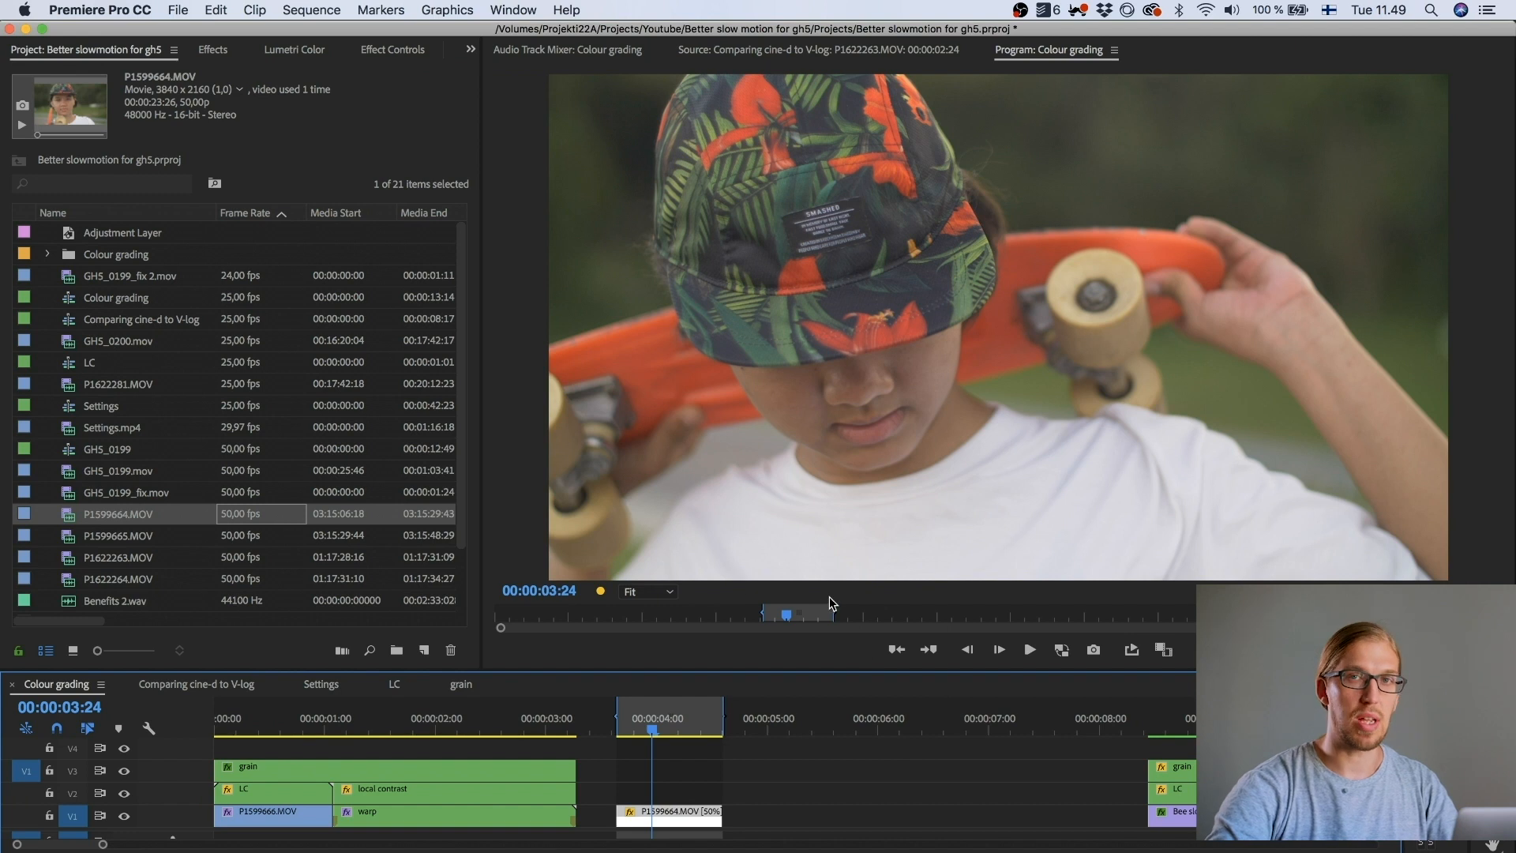
Step: Import Slowmtion ++ fix.mov from the Rendit folder and place it on track V2 above the P1599664.MOV clip
{"action": "scroll", "coordinate": [35, 523], "scroll_direction": "down", "scroll_amount": 2}
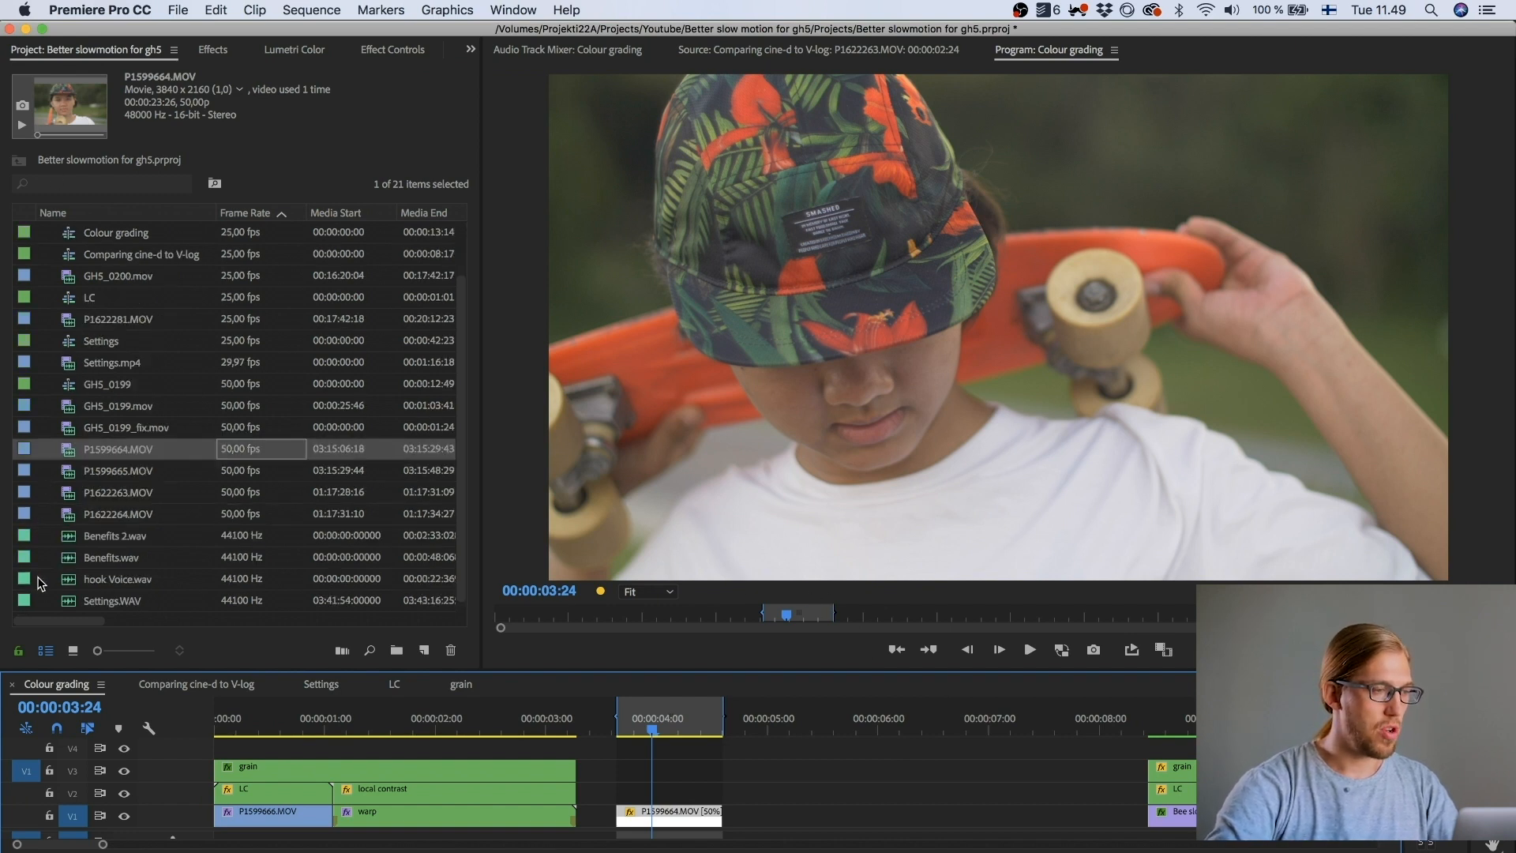
{"action": "right_click", "coordinate": [41, 585]}
{"action": "left_click", "coordinate": [104, 712]}
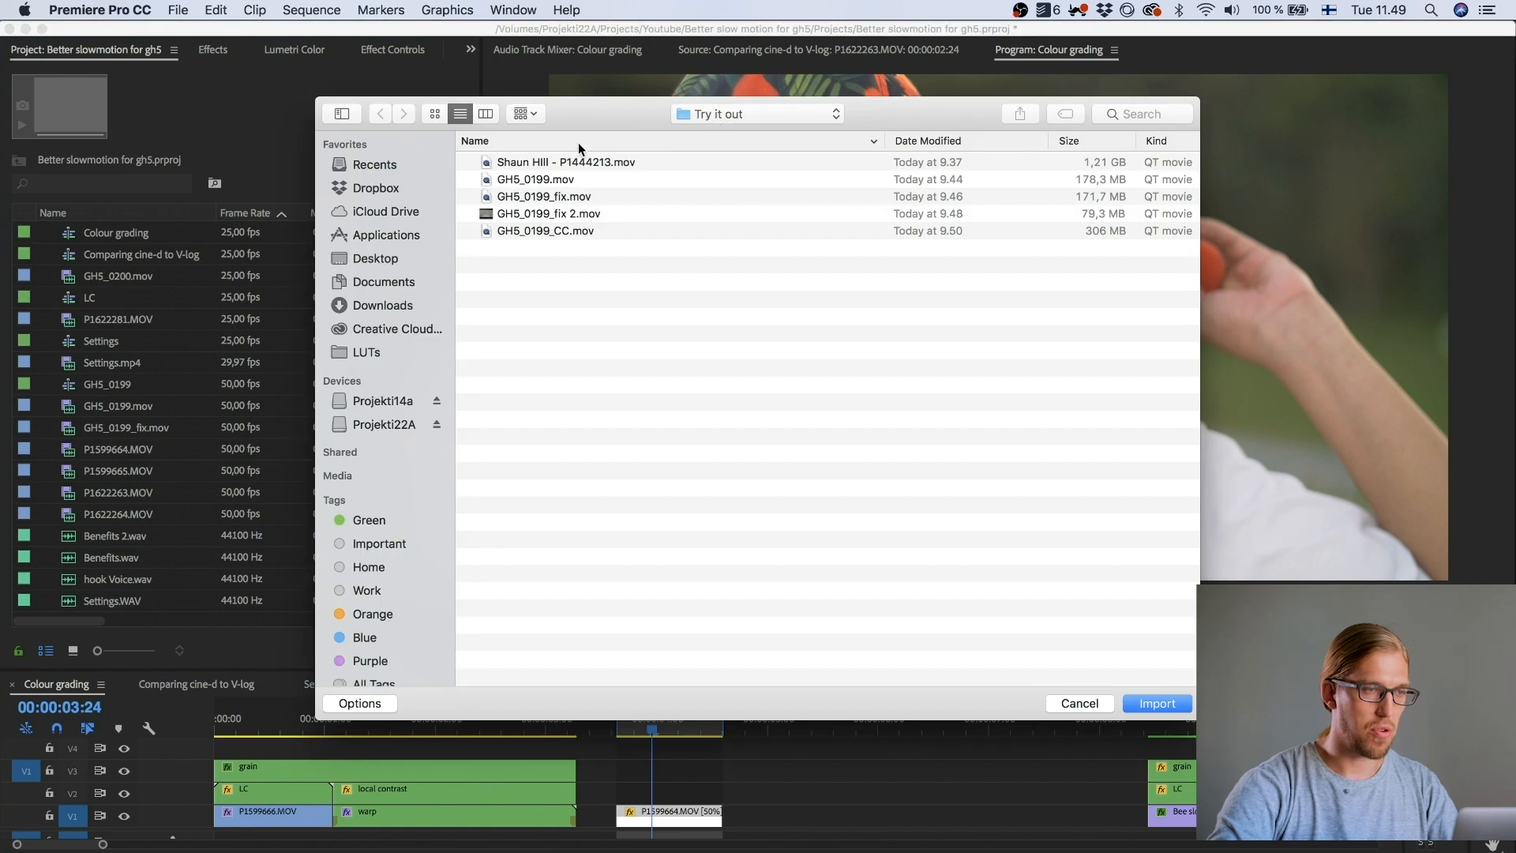
{"action": "left_click", "coordinate": [727, 116]}
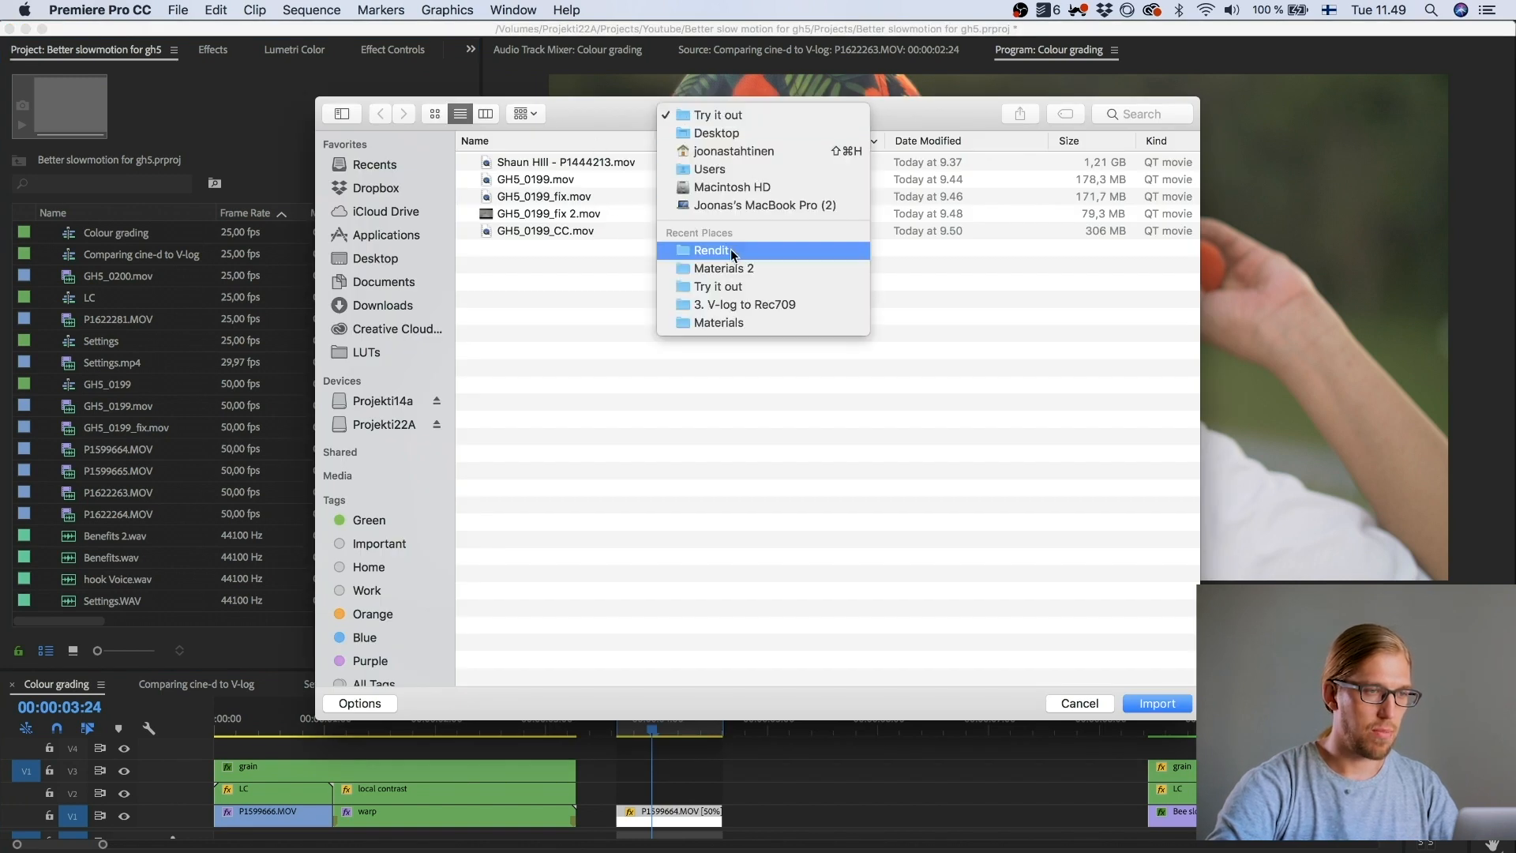
{"action": "left_click", "coordinate": [731, 249]}
{"action": "double_click", "coordinate": [539, 179]}
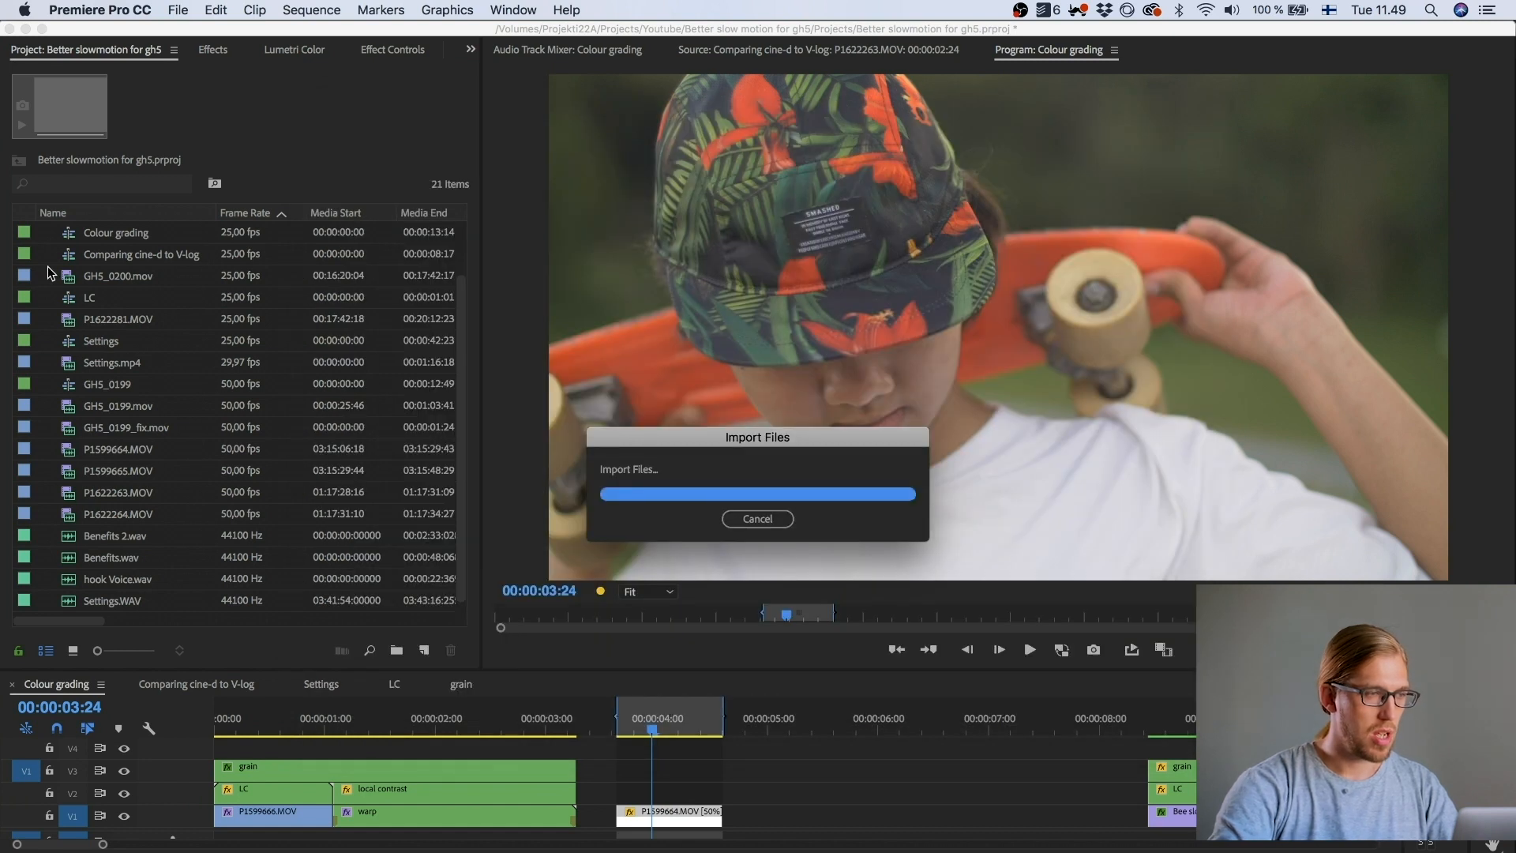
{"action": "left_click_drag", "start_coordinate": [72, 361], "coordinate": [630, 800]}
Step: Play the imported slow-motion clip forward and in reverse to check how smooth its motion is
{"action": "key", "text": "space"}
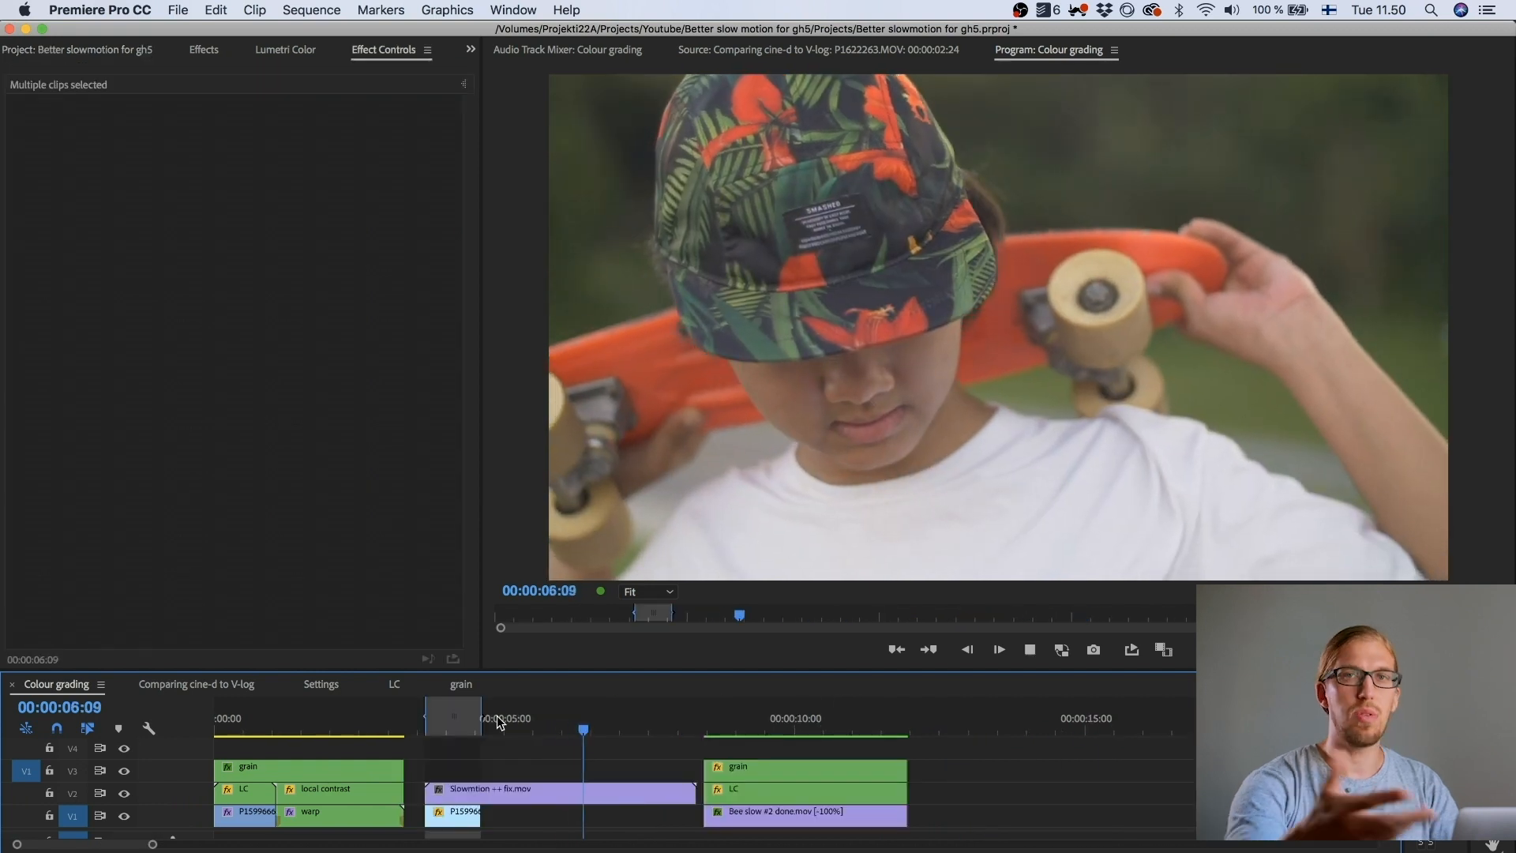
{"action": "key", "text": "space"}
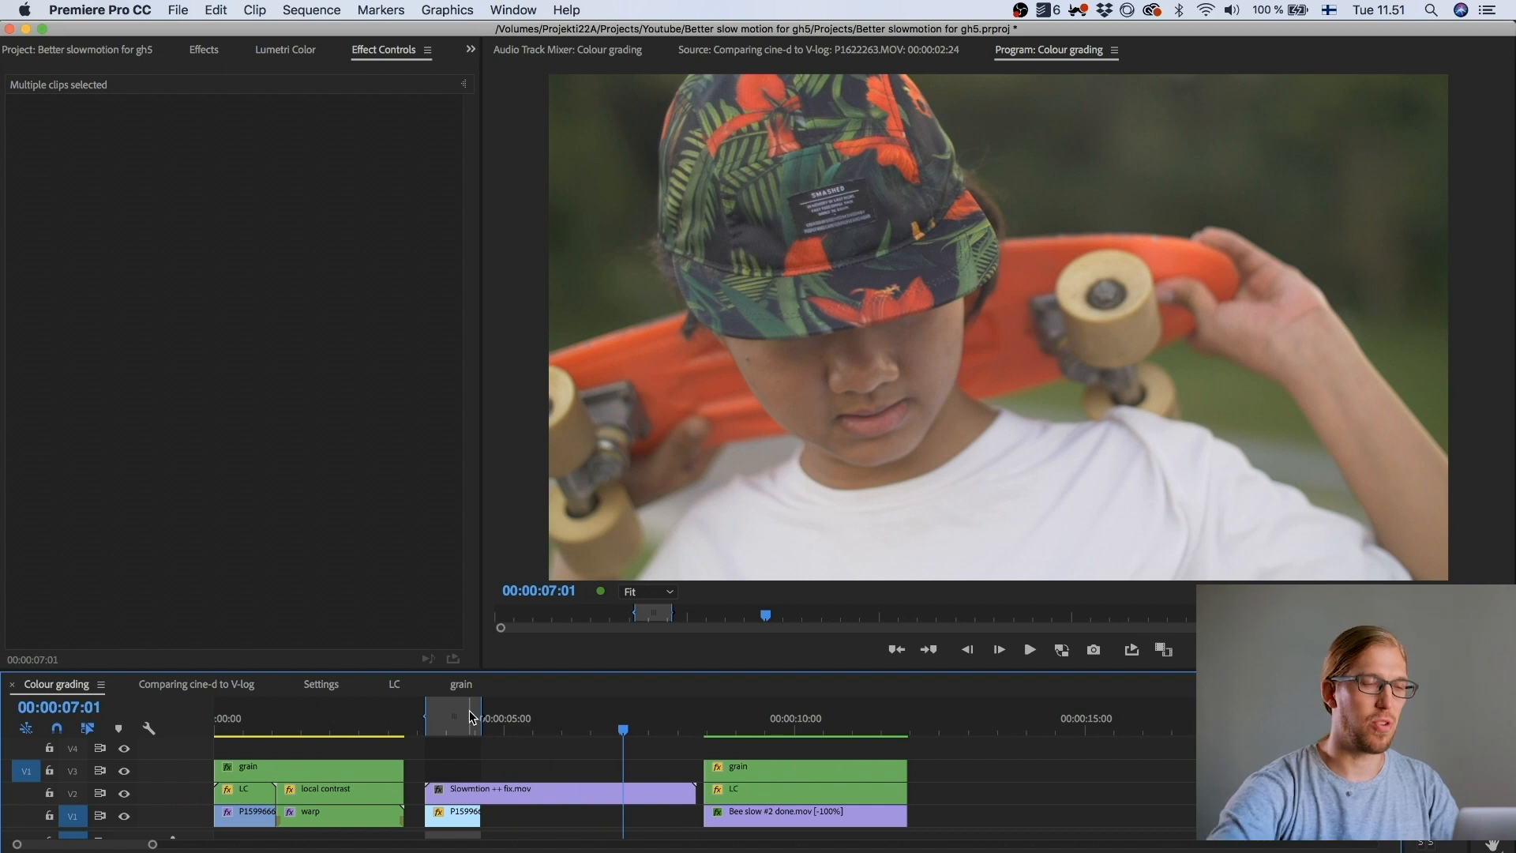
{"action": "key", "text": "j"}
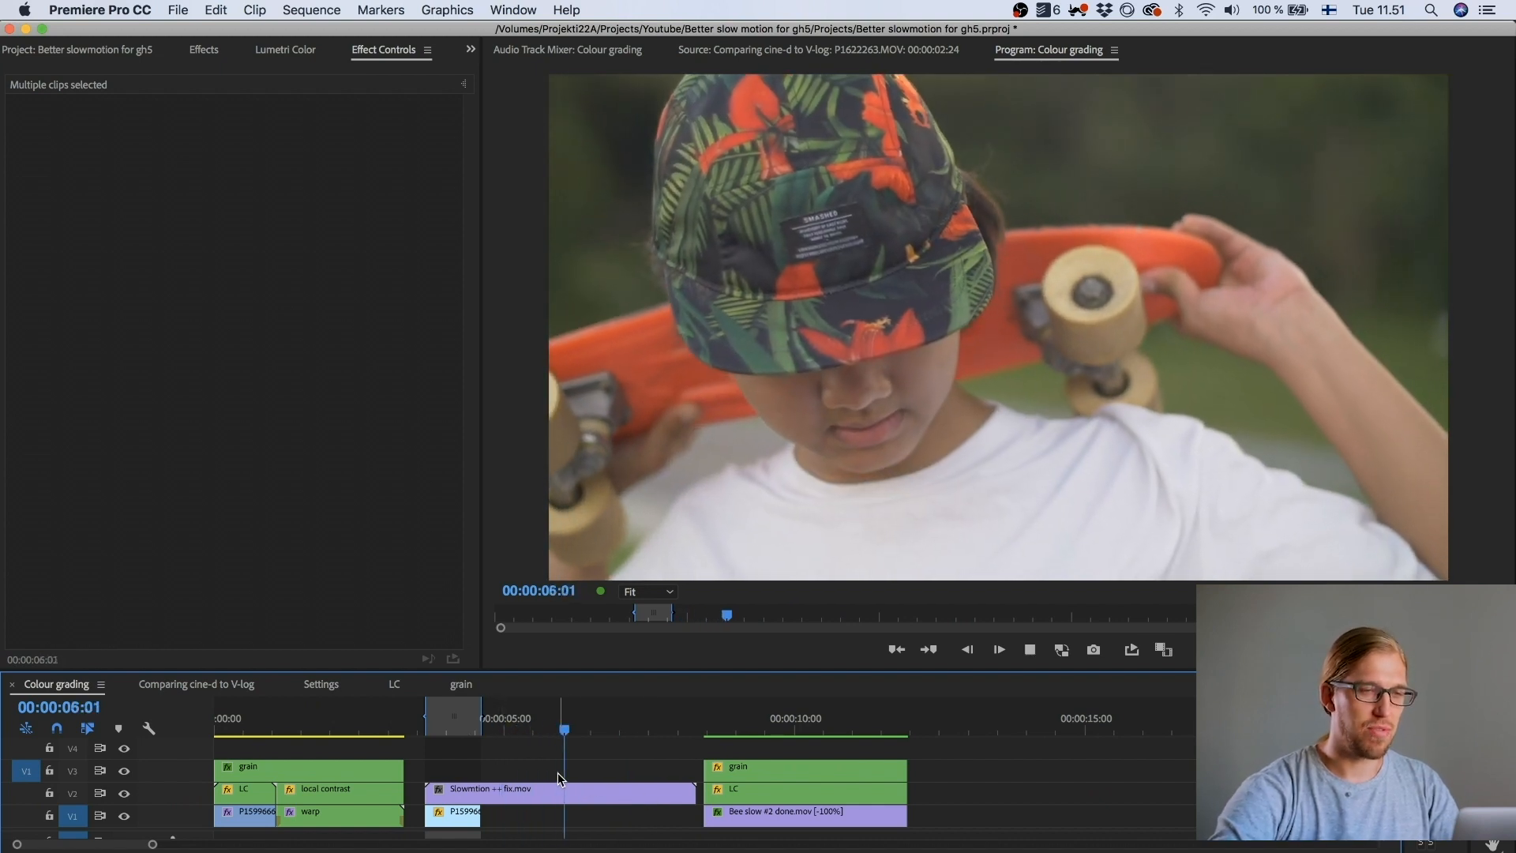
{"action": "key", "text": "l"}
{"action": "key", "text": "k"}
Step: Scrub through the finished graded shot after nine seconds and compare it with the first shot and the ungraded slow-motion clip
{"action": "left_click", "coordinate": [744, 703]}
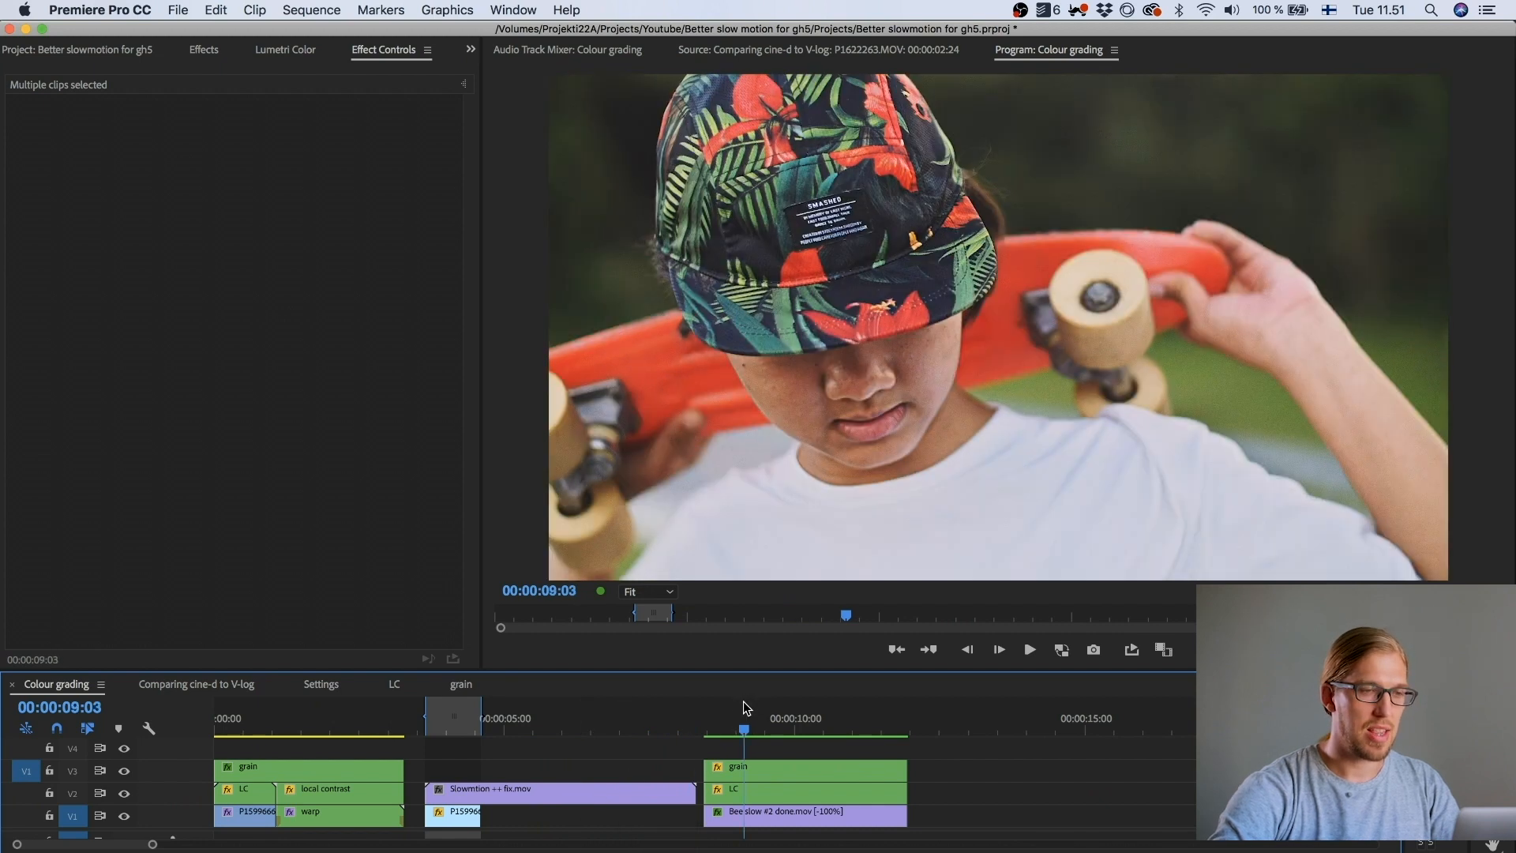
{"action": "left_click_drag", "start_coordinate": [744, 729], "coordinate": [878, 738]}
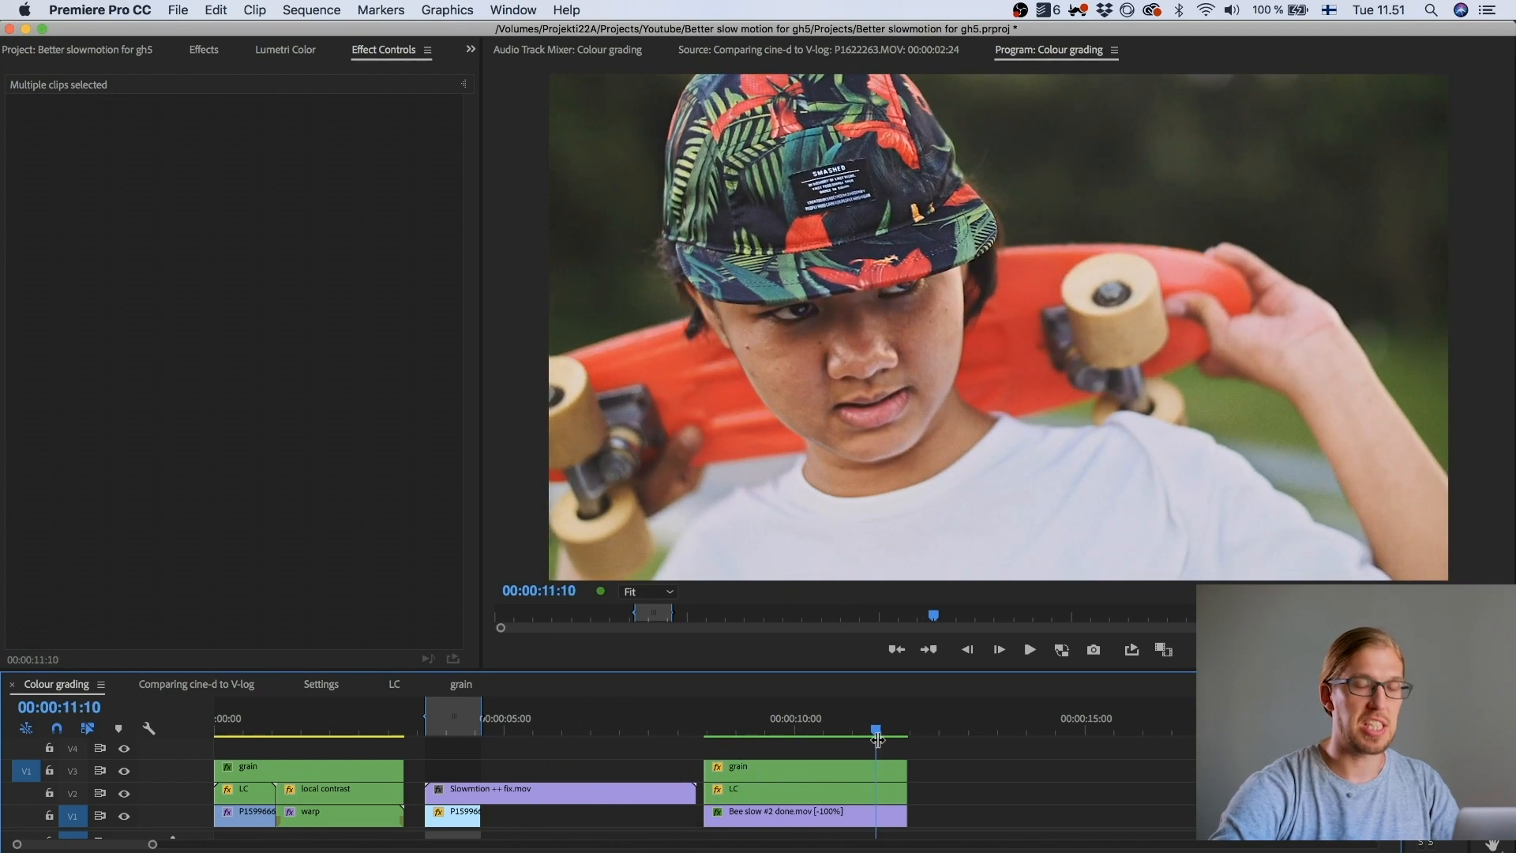
{"action": "left_click", "coordinate": [321, 718]}
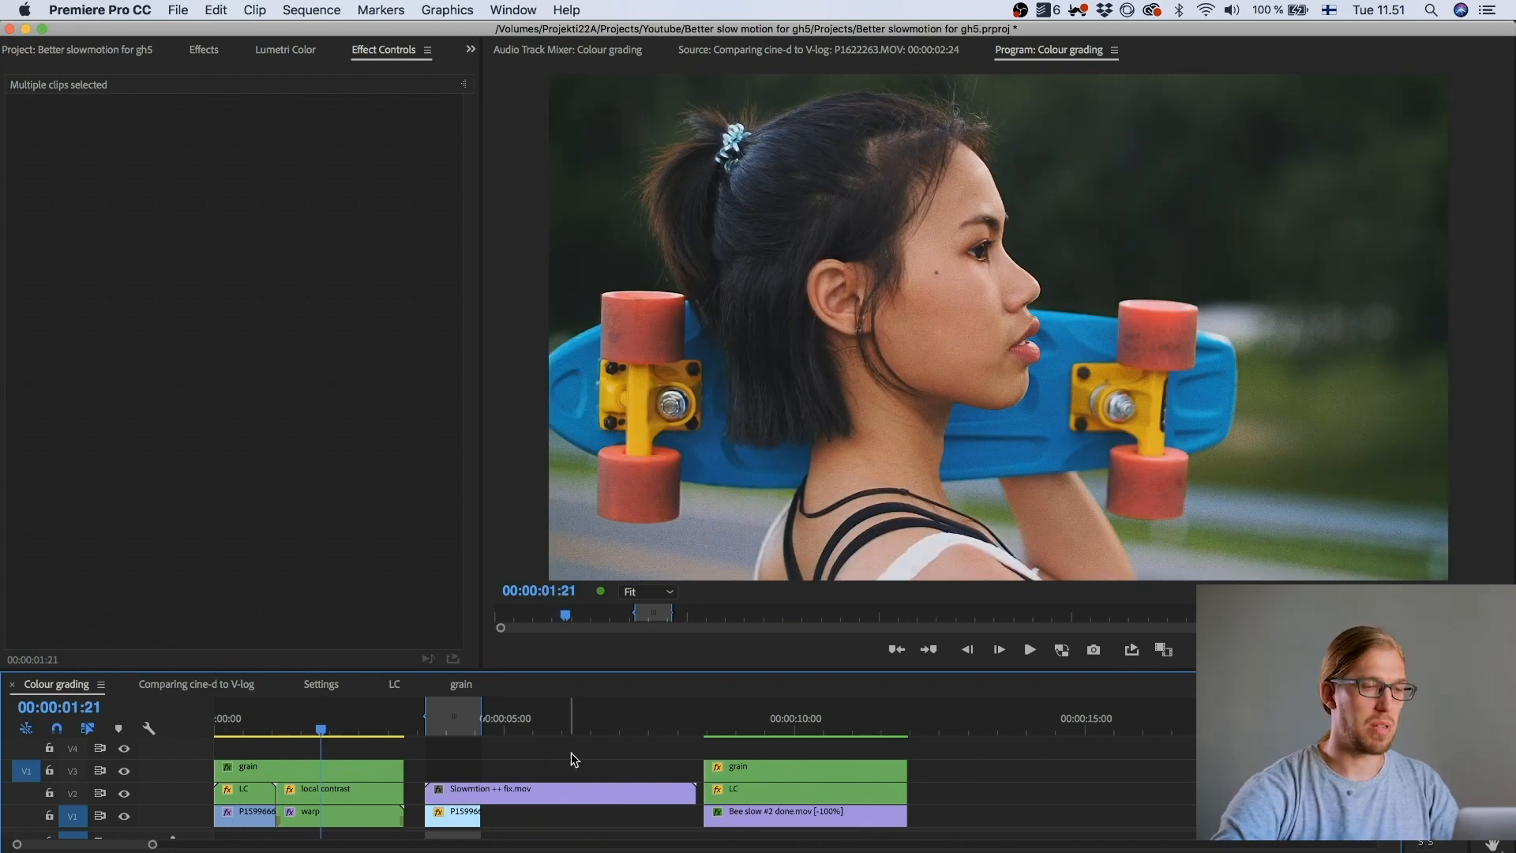
{"action": "left_click", "coordinate": [547, 731]}
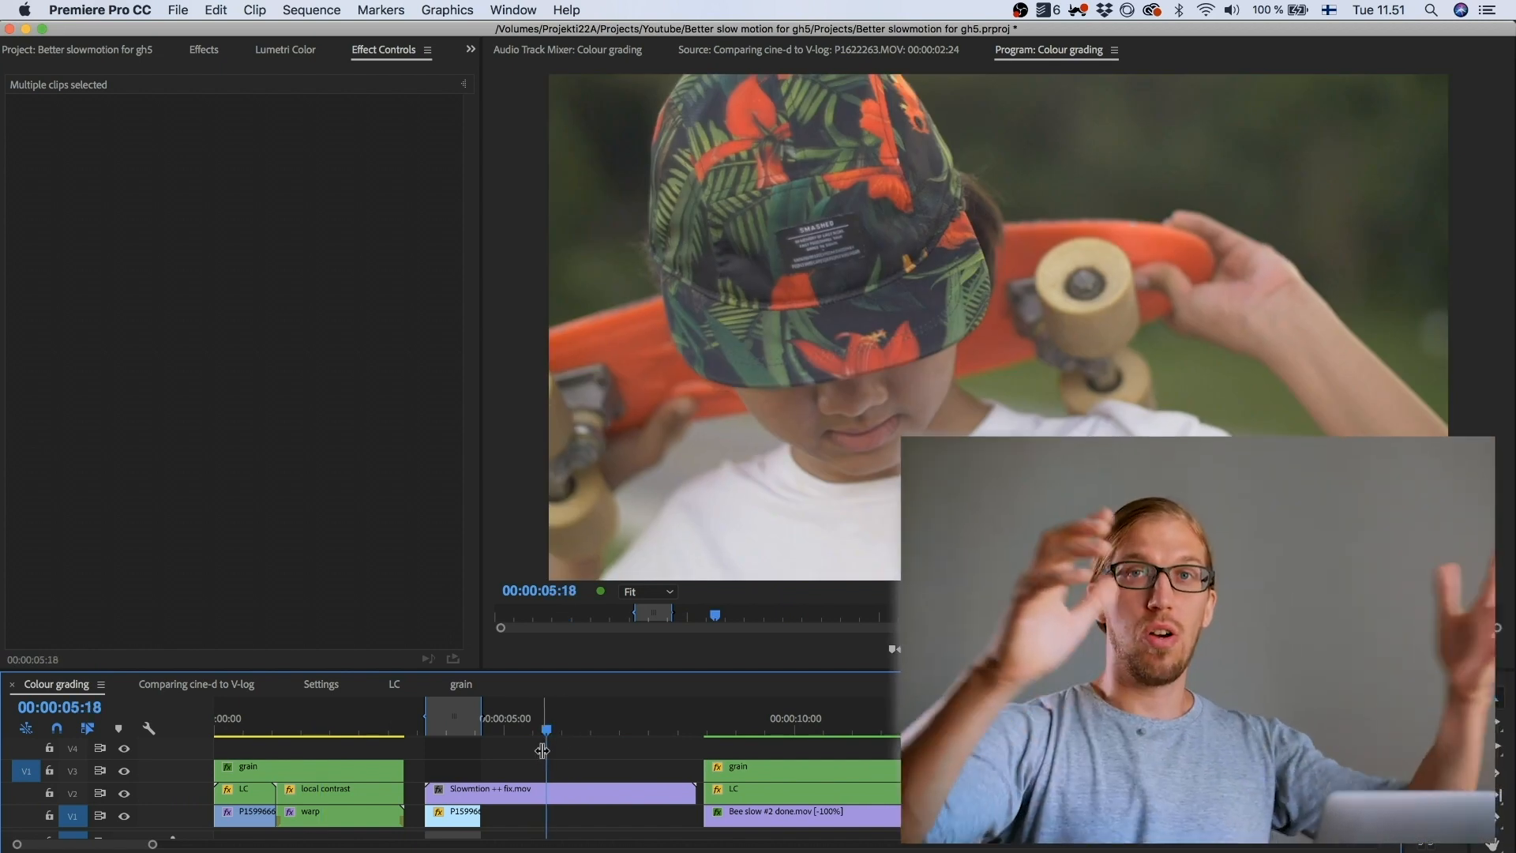